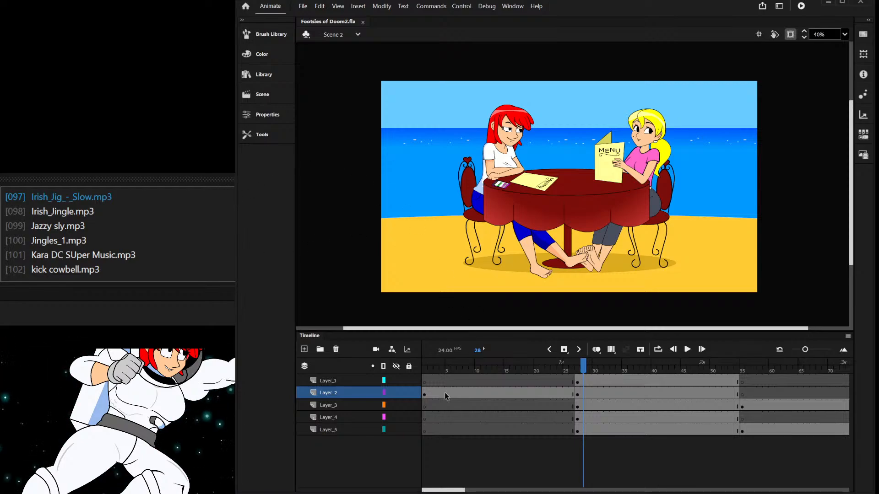
- Draw a black rectangle covering the whole stage on frame 1 and move its keyframe from Layer_2 to Layer_3
{"action": "left_click_drag", "start_coordinate": [425, 381], "coordinate": [739, 368]}
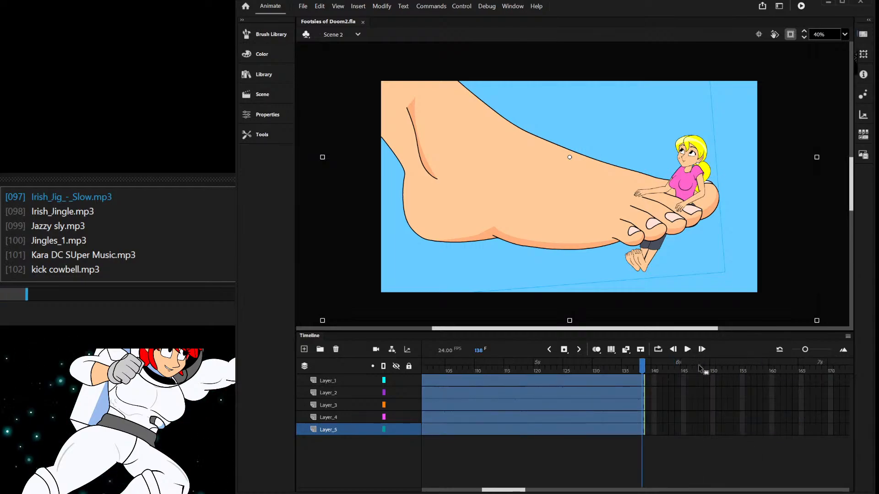
{"action": "left_click_drag", "start_coordinate": [630, 367], "coordinate": [428, 394]}
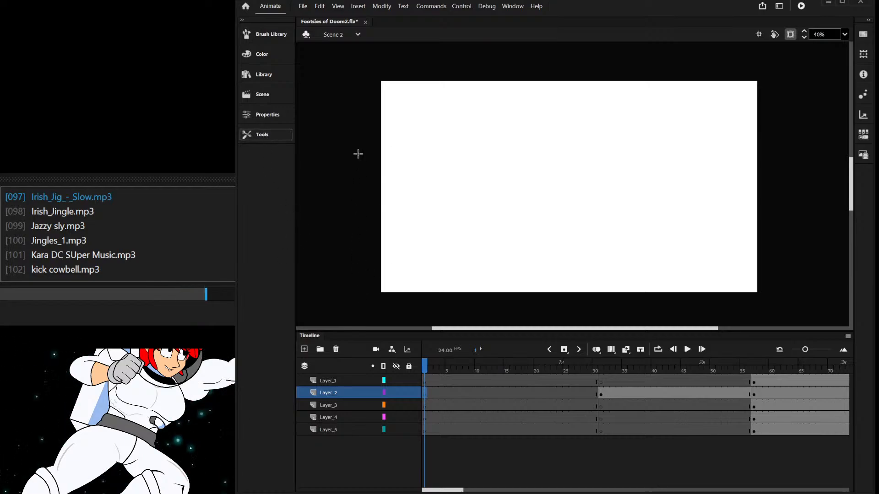
{"action": "left_click_drag", "start_coordinate": [355, 59], "coordinate": [788, 317]}
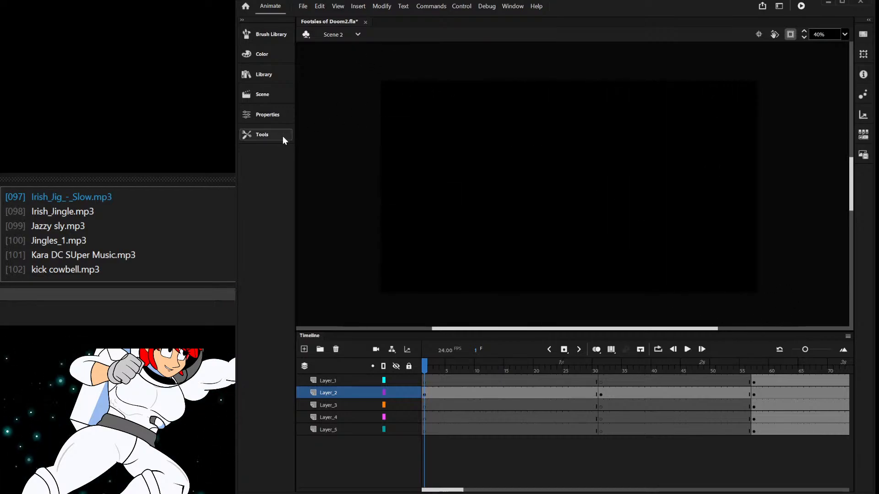
{"action": "left_click", "coordinate": [570, 132]}
{"action": "left_click_drag", "start_coordinate": [555, 129], "coordinate": [550, 129]}
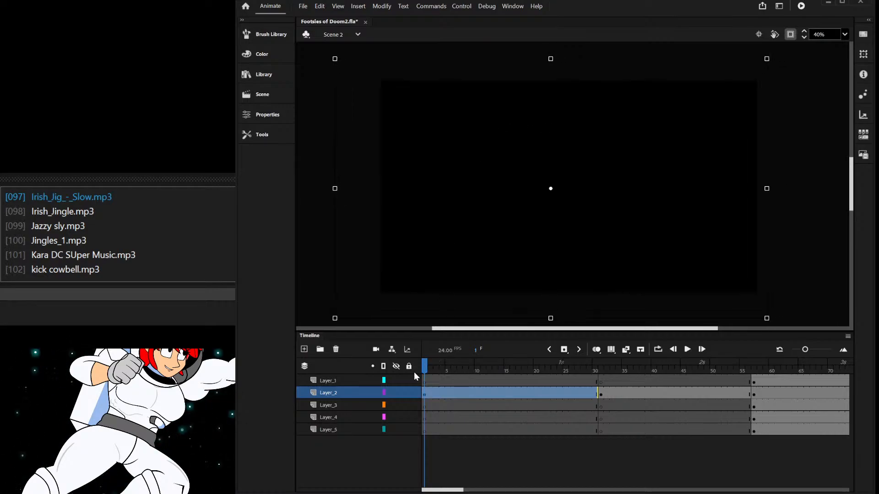
{"action": "left_click_drag", "start_coordinate": [424, 392], "coordinate": [424, 405]}
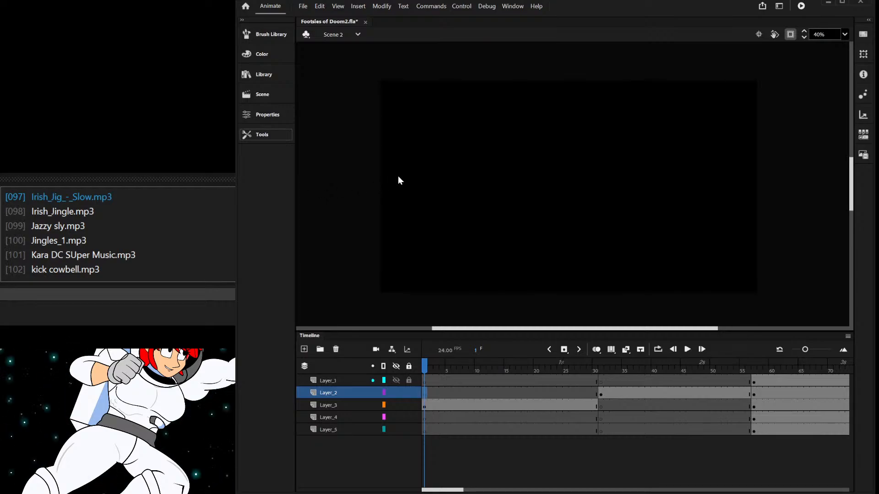
- Add the text "FIVE YEARS AGO..." in capitals on Layer_2 at frame 1, near the top of the black card
{"action": "left_click_drag", "start_coordinate": [417, 133], "coordinate": [712, 248]}
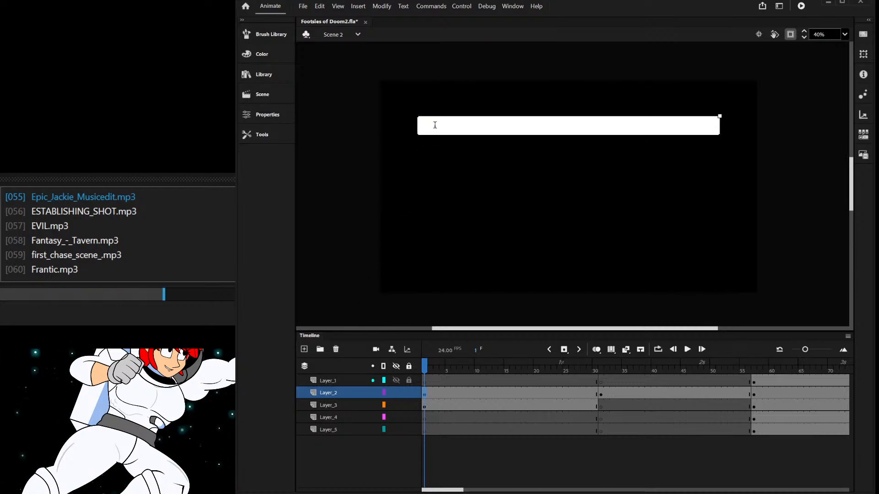
{"action": "type", "text": "Fian"}
{"action": "key", "text": "BackSpace"}
{"action": "key", "text": "BackSpace"}
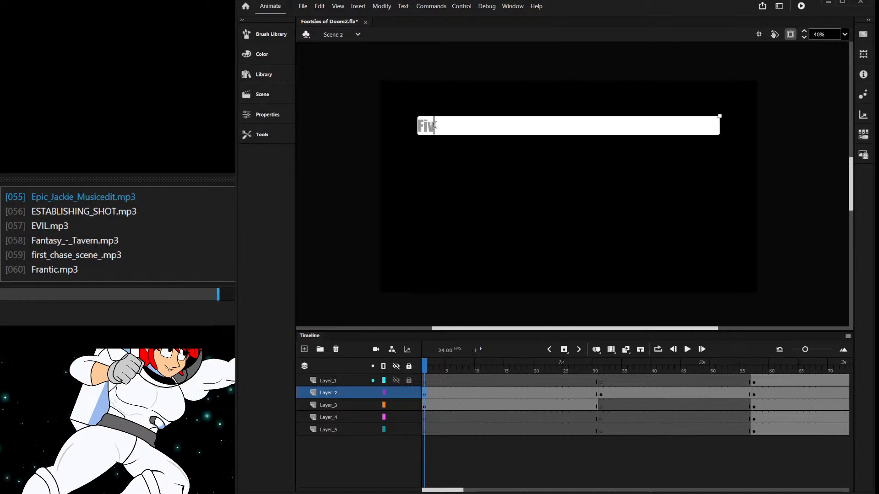
{"action": "key", "text": "BackSpace"}
{"action": "type", "text": "IVE YEARS A"}
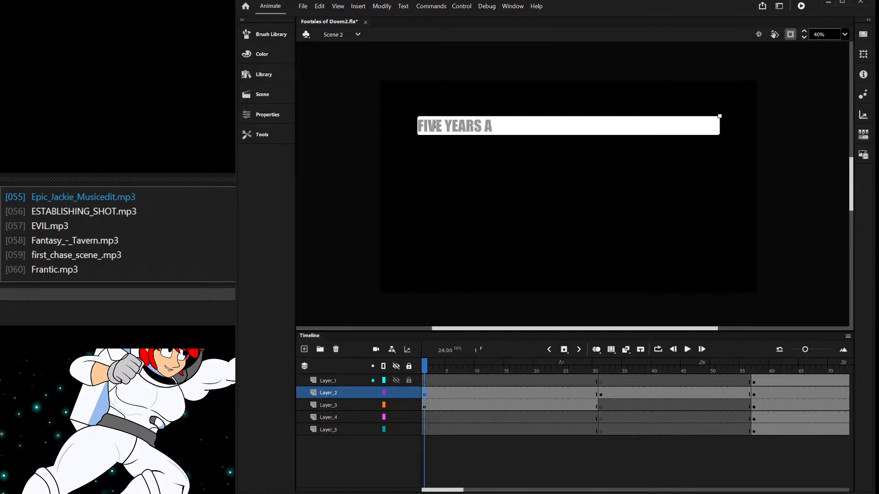
{"action": "type", "text": "GO..."}
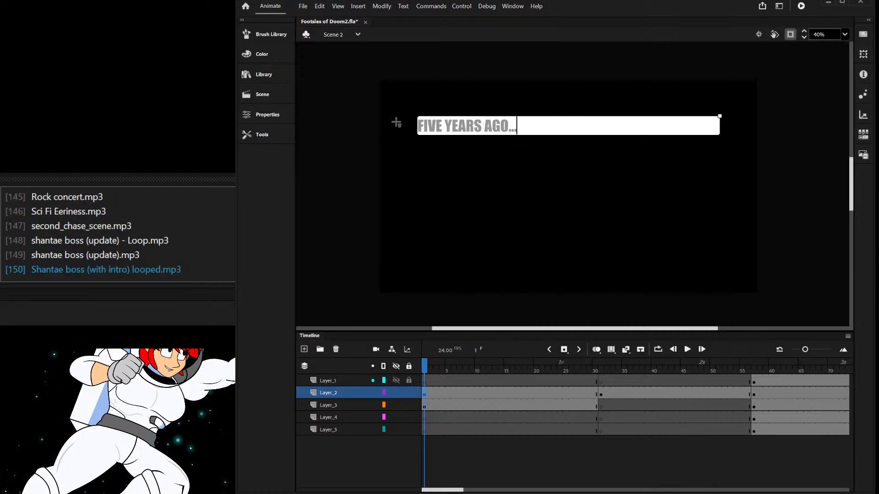
- Increase the letter spacing of the whole "FIVE YEARS AGO..." text
{"action": "key", "text": "ctrl+a"}
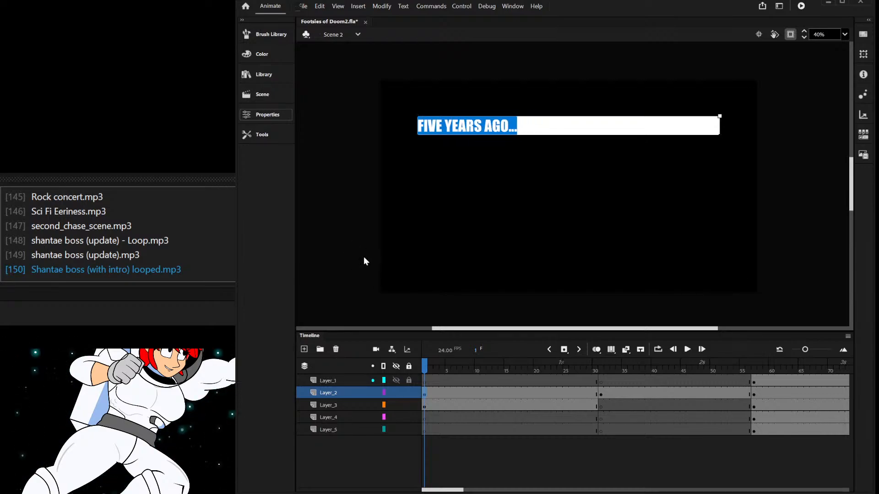
{"action": "left_click_drag", "start_coordinate": [364, 257], "coordinate": [368, 257]}
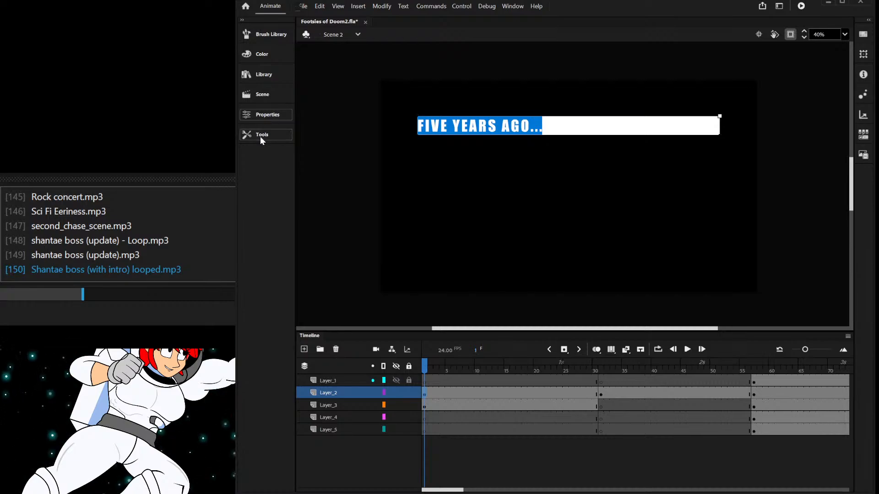
{"action": "key", "text": "Escape"}
- Narrow the title's text box to fit its words and move it toward the middle of the stage
{"action": "left_click_drag", "start_coordinate": [543, 129], "coordinate": [618, 169]}
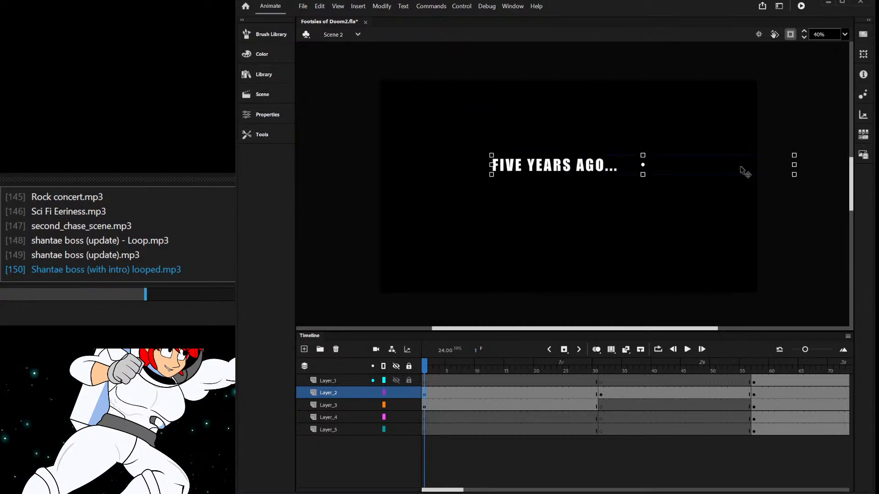
{"action": "left_click", "coordinate": [308, 142]}
{"action": "left_click_drag", "start_coordinate": [576, 167], "coordinate": [535, 167]}
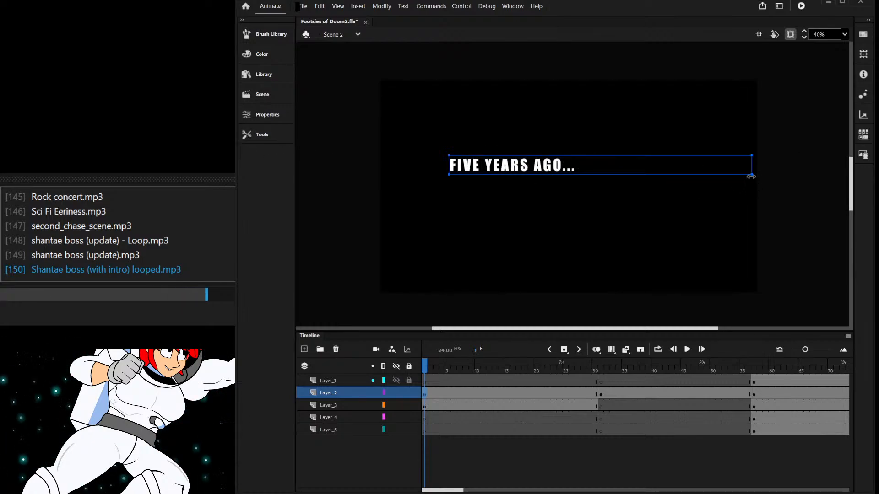
{"action": "left_click_drag", "start_coordinate": [752, 175], "coordinate": [587, 175]}
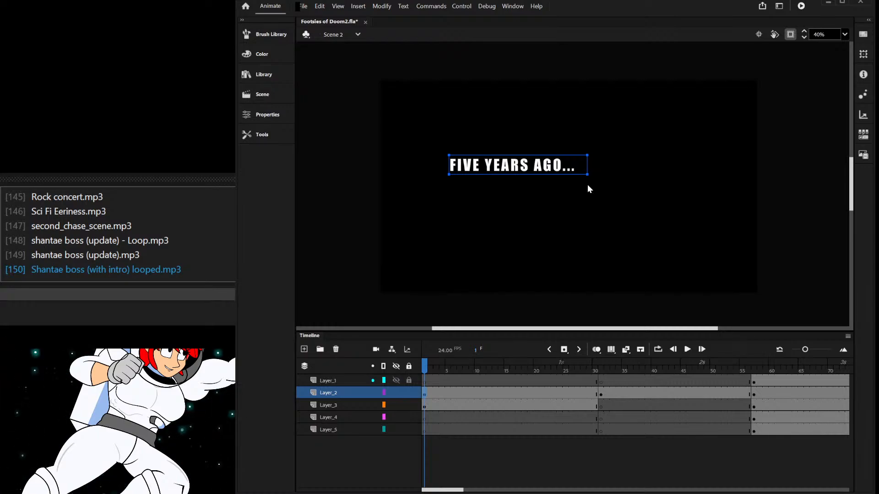
{"action": "left_click_drag", "start_coordinate": [508, 168], "coordinate": [557, 168]}
- Enlarge the title text to span most of the stage and centre it on the black card
{"action": "key", "text": "q"}
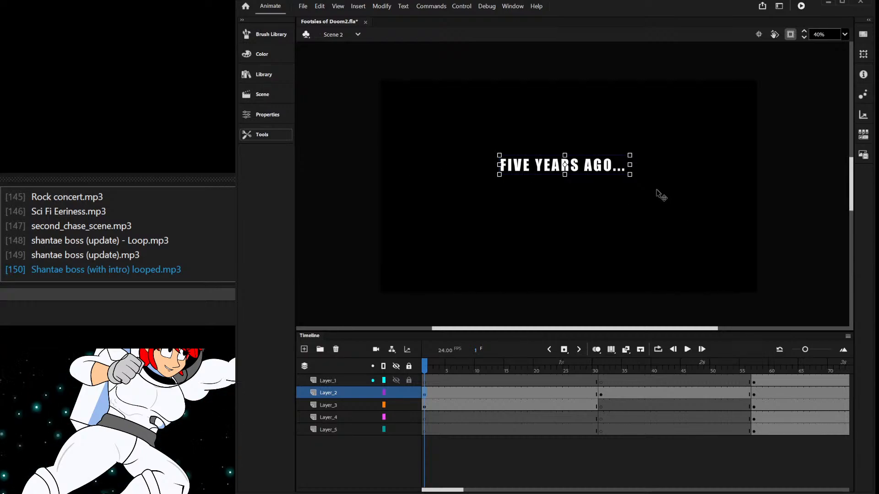
{"action": "left_click_drag", "start_coordinate": [630, 175], "coordinate": [704, 221]}
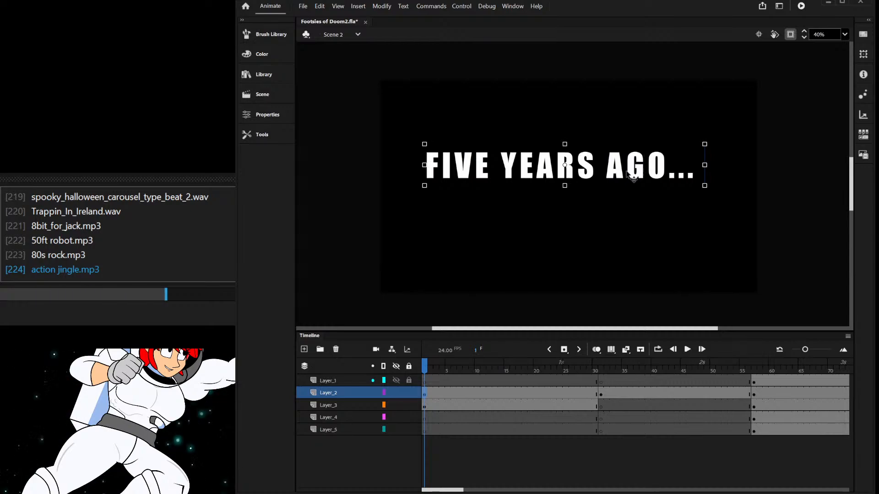
{"action": "left_click_drag", "start_coordinate": [641, 165], "coordinate": [640, 190]}
{"action": "left_click", "coordinate": [594, 250]}
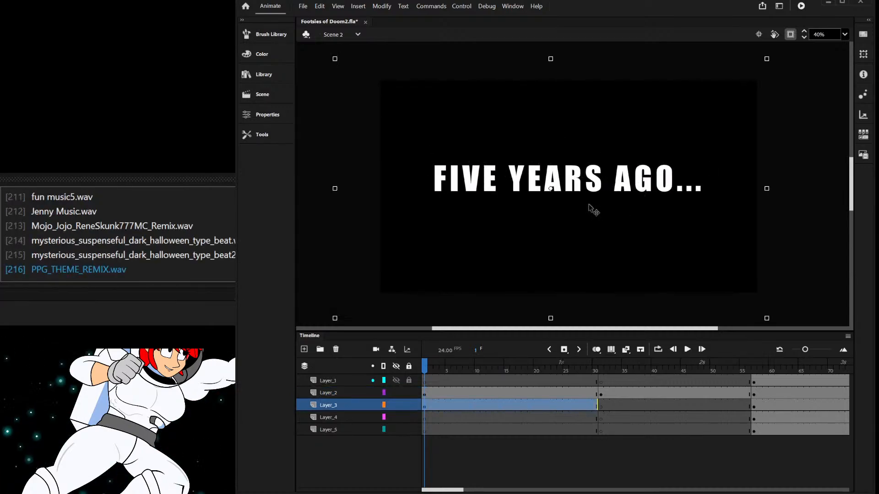
{"action": "left_click", "coordinate": [594, 190]}
{"action": "left_click_drag", "start_coordinate": [593, 190], "coordinate": [595, 202]}
{"action": "left_click", "coordinate": [555, 257]}
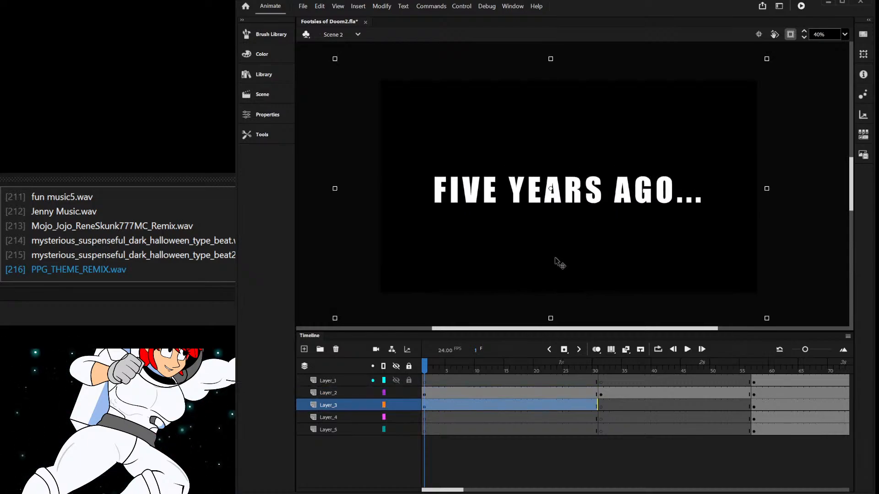
- Extend the title card by ten frames across all layers, inserting them from frame 10
{"action": "left_click_drag", "start_coordinate": [453, 370], "coordinate": [476, 364]}
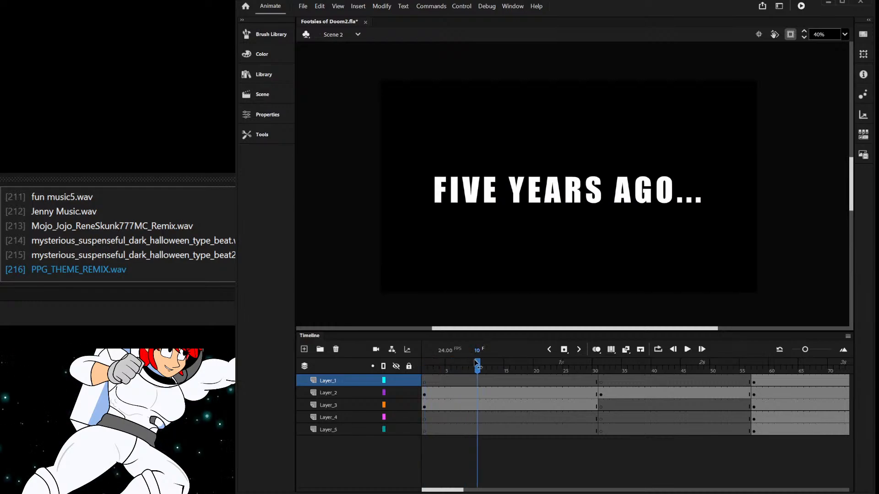
{"action": "key", "text": "F5"}
{"action": "key", "text": "F5"}
{"action": "key", "text": "F5"}
{"action": "key", "text": "F5"}
{"action": "key", "text": "F5"}
{"action": "key", "text": "F5"}
{"action": "key", "text": "F5"}
{"action": "key", "text": "F5"}
{"action": "key", "text": "F5"}
{"action": "key", "text": "F5"}
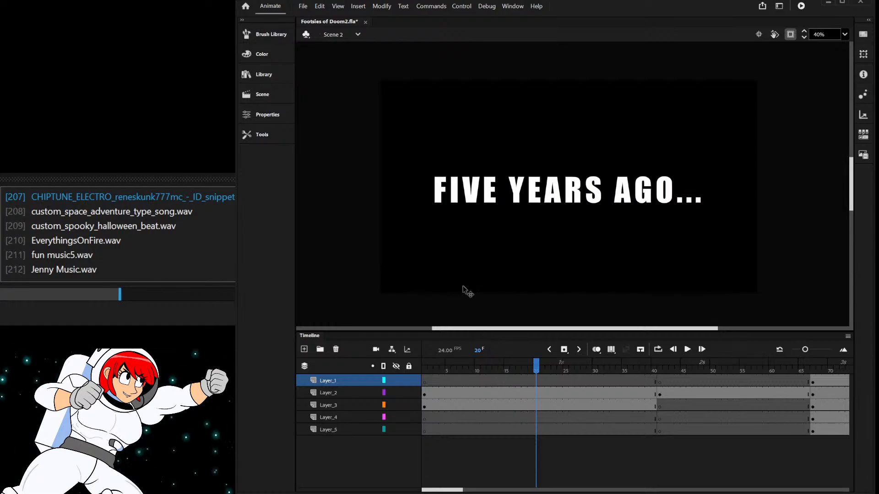
- Draw a tall white rectangle standing on a wider one on Layer_1 above the title, and centre the upright over the lower one
{"action": "left_click_drag", "start_coordinate": [645, 366], "coordinate": [460, 367]}
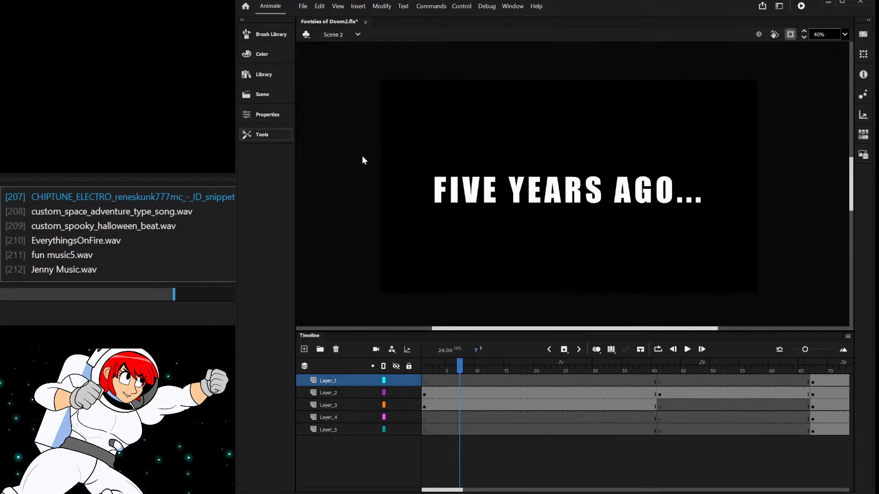
{"action": "key", "text": "r"}
{"action": "mouse_move", "coordinate": [497, 94]}
{"action": "left_mouse_down"}
{"action": "mouse_move", "coordinate": [524, 153]}
{"action": "mouse_move", "coordinate": [536, 156]}
{"action": "left_mouse_up"}
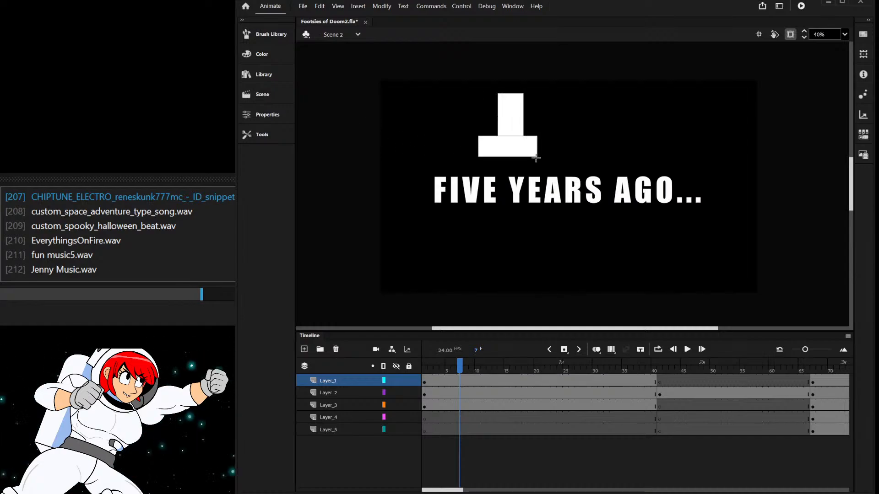
{"action": "left_click", "coordinate": [502, 149]}
{"action": "left_click", "coordinate": [515, 112], "text": "shift"}
{"action": "left_click", "coordinate": [553, 91]}
{"action": "left_click", "coordinate": [508, 117]}
{"action": "left_click_drag", "start_coordinate": [508, 116], "coordinate": [505, 117]}
- Reshape the wide lower rectangle into a downward-pointing triangle to form the arrowhead
{"action": "left_click", "coordinate": [485, 155]}
{"action": "double_click", "coordinate": [485, 154]}
{"action": "left_click_drag", "start_coordinate": [479, 156], "coordinate": [494, 166]}
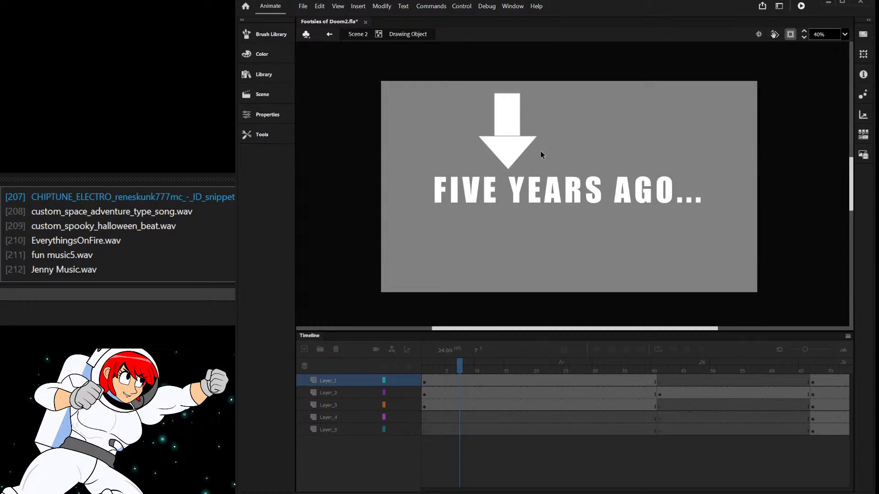
{"action": "double_click", "coordinate": [549, 122]}
- Break apart both arrow pieces, then tilt the arrow and place it above the start of the title, pointing down at "FIVE"
{"action": "left_click", "coordinate": [507, 108], "text": "shift"}
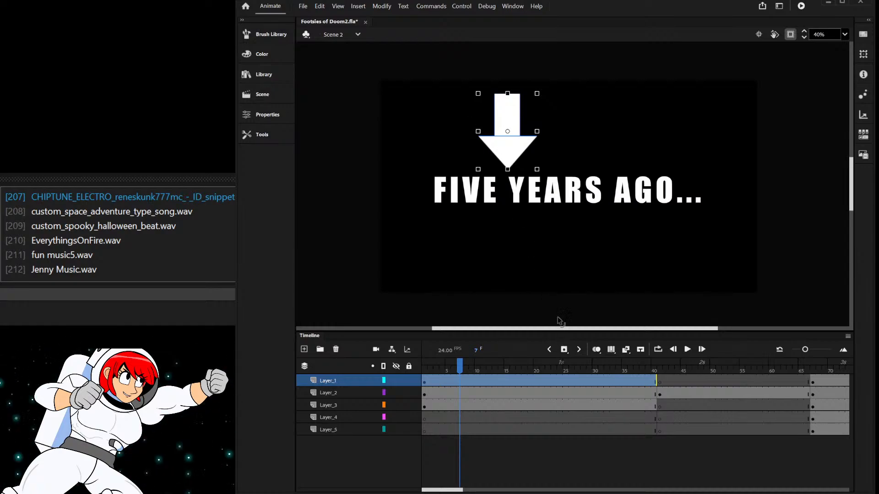
{"action": "key", "text": "ctrl+b"}
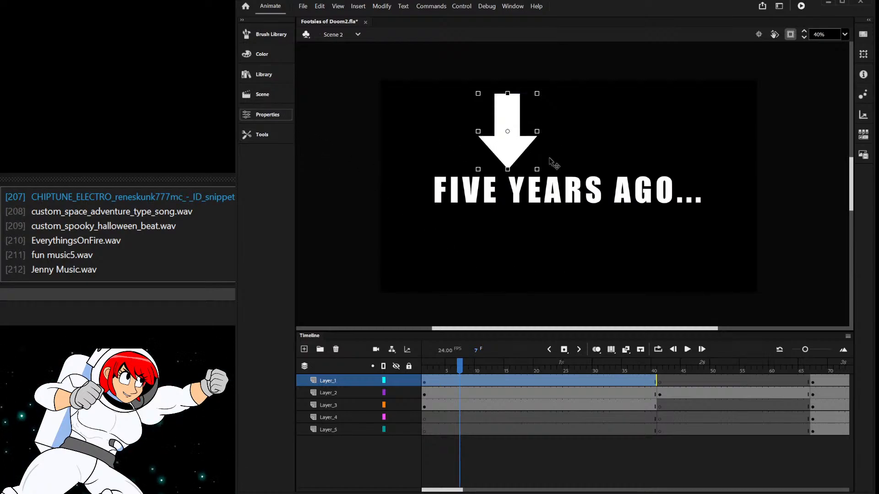
{"action": "left_click_drag", "start_coordinate": [548, 171], "coordinate": [443, 135]}
{"action": "left_click", "coordinate": [382, 237]}
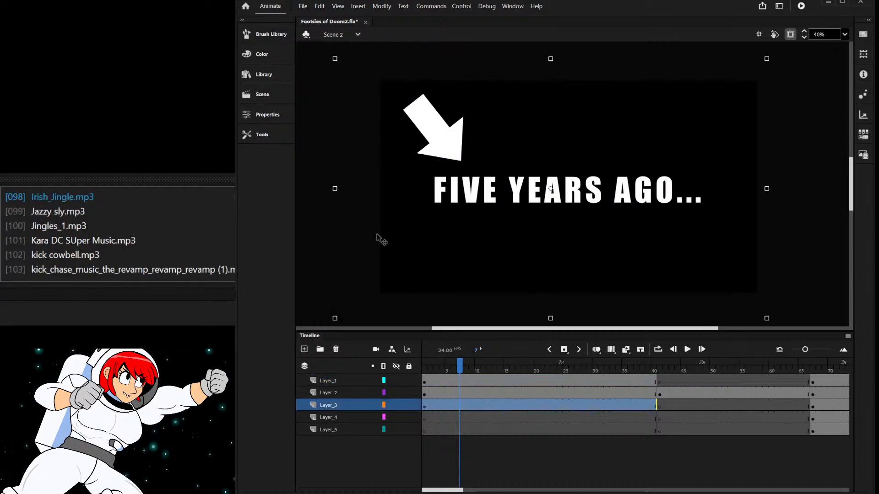
{"action": "left_click", "coordinate": [445, 151]}
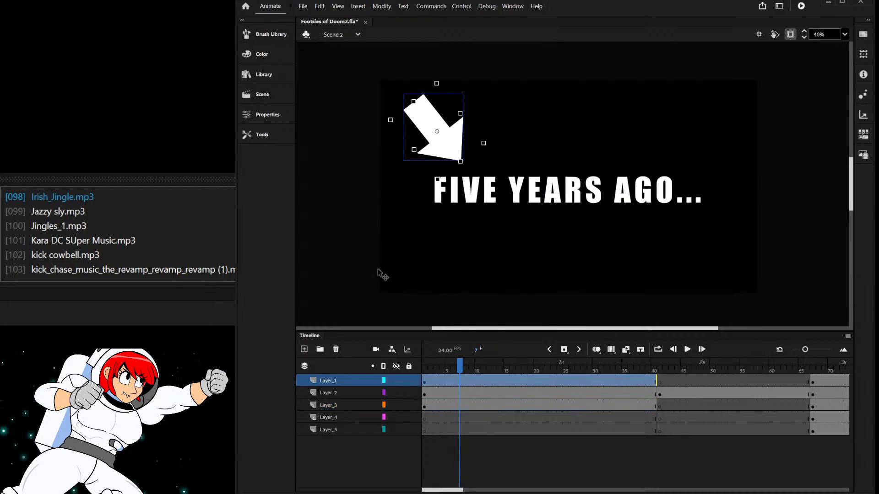
{"action": "left_click", "coordinate": [353, 273]}
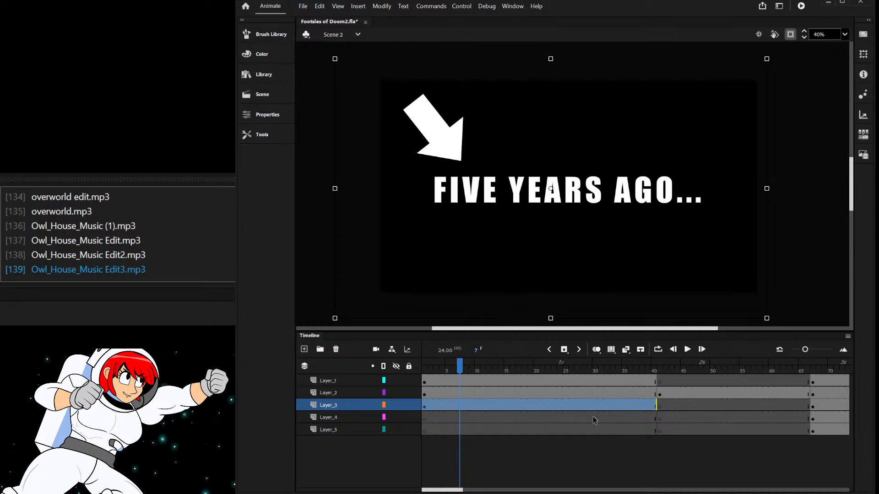
- Copy the dark red tabletop from the restaurant scene at frame 68 to Layer_3 at frame 42
{"action": "left_click_drag", "start_coordinate": [483, 372], "coordinate": [656, 379]}
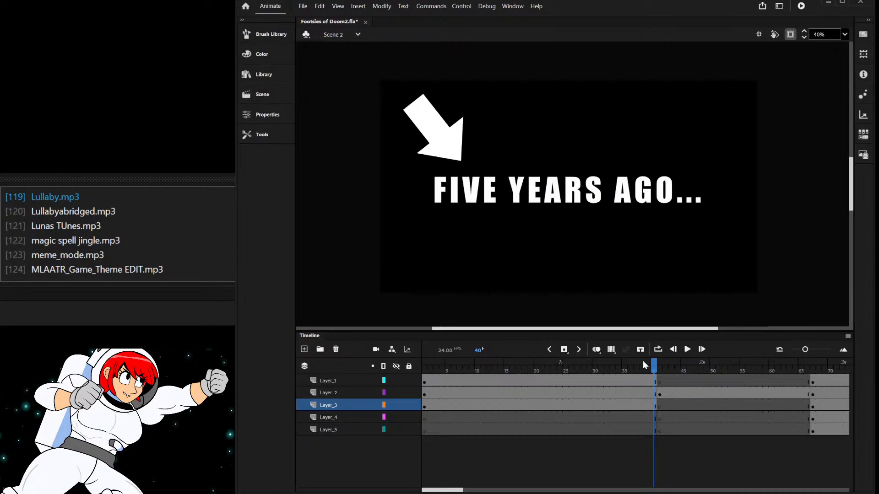
{"action": "mouse_move", "coordinate": [655, 366]}
{"action": "left_mouse_down"}
{"action": "mouse_move", "coordinate": [672, 330]}
{"action": "mouse_move", "coordinate": [713, 345]}
{"action": "mouse_move", "coordinate": [713, 363]}
{"action": "mouse_move", "coordinate": [671, 366]}
{"action": "mouse_move", "coordinate": [819, 376]}
{"action": "left_mouse_up"}
{"action": "left_click", "coordinate": [582, 177]}
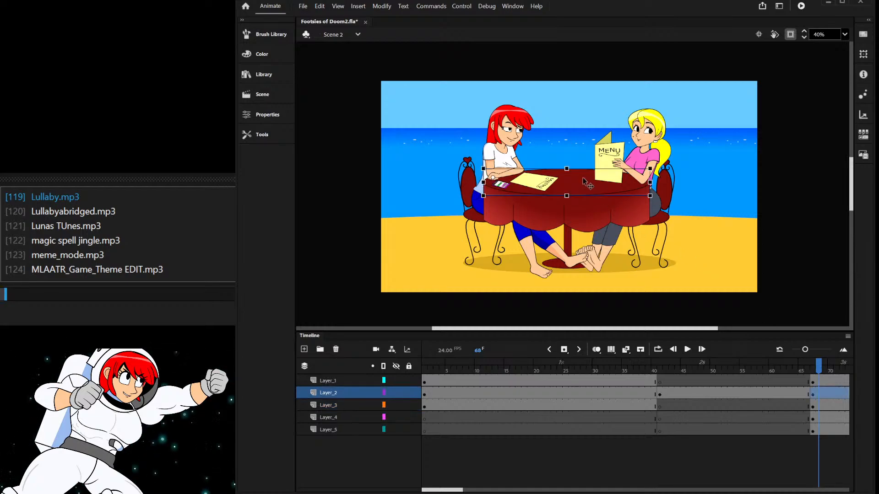
{"action": "left_click", "coordinate": [666, 405]}
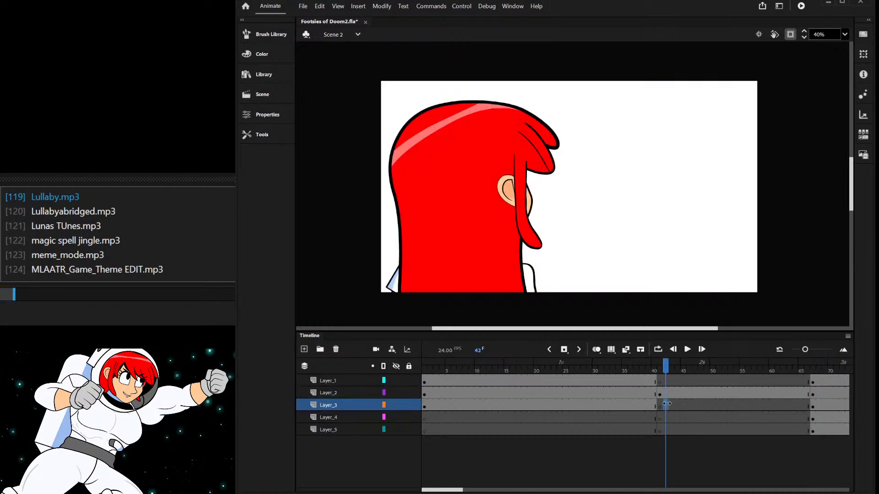
- Enlarge, flatten and skew the tabletop so it spans the lower part of the shot behind the red-haired character
{"action": "left_click_drag", "start_coordinate": [645, 201], "coordinate": [813, 243]}
{"action": "left_click_drag", "start_coordinate": [726, 192], "coordinate": [625, 264]}
{"action": "left_click_drag", "start_coordinate": [722, 215], "coordinate": [828, 175]}
{"action": "left_click_drag", "start_coordinate": [735, 224], "coordinate": [667, 231]}
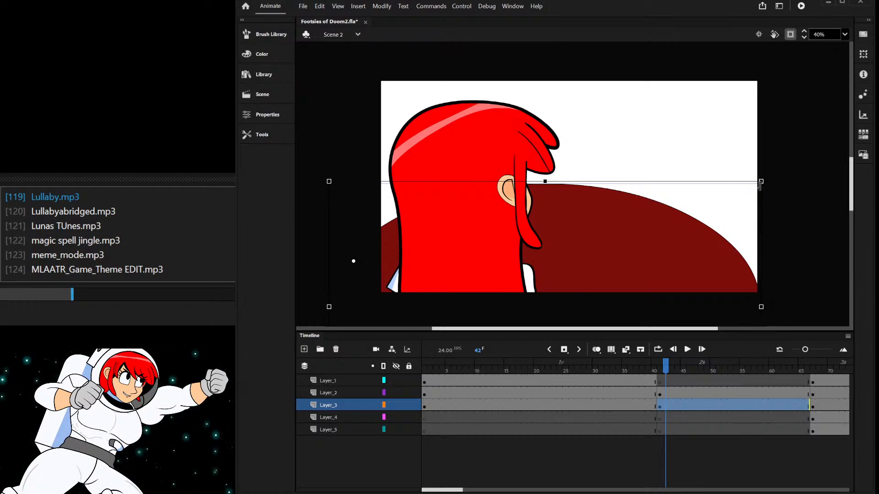
{"action": "left_click_drag", "start_coordinate": [764, 181], "coordinate": [784, 210]}
{"action": "left_click_drag", "start_coordinate": [627, 213], "coordinate": [651, 219]}
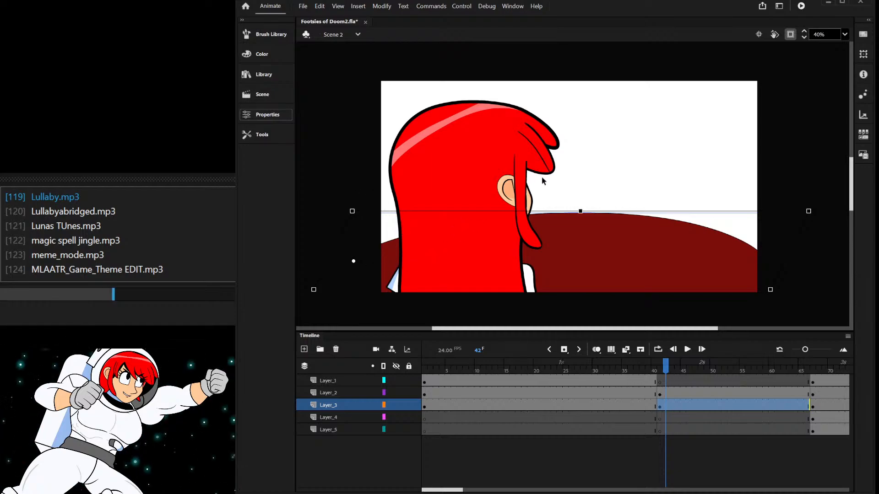
- Thicken the enlarged tabletop's black outline
{"action": "left_click_drag", "start_coordinate": [580, 211], "coordinate": [581, 210]}
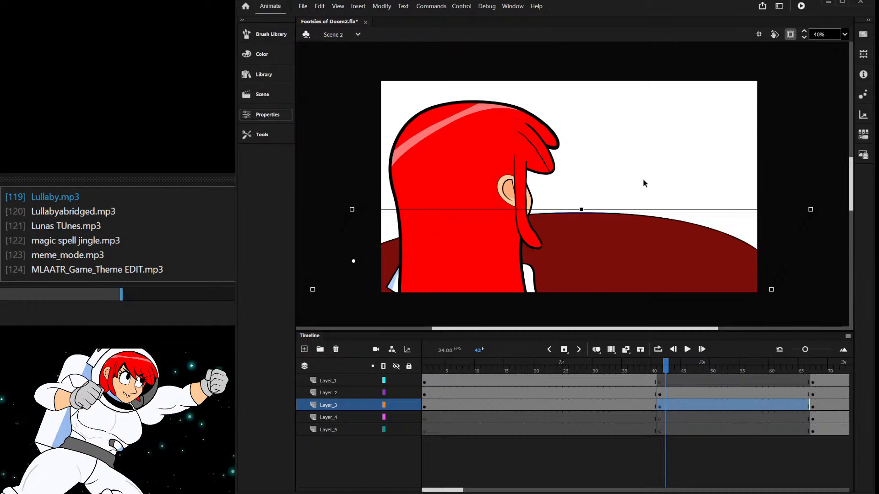
{"action": "key", "text": "ctrl+z"}
{"action": "left_click", "coordinate": [656, 183]}
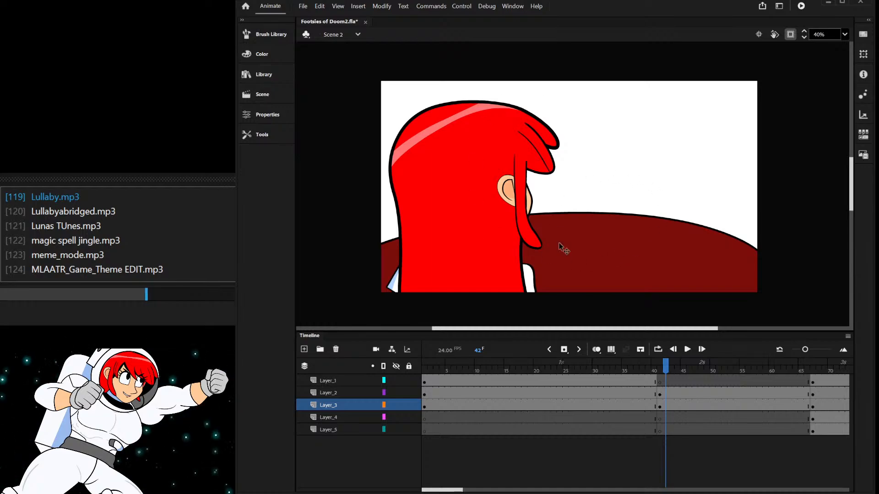
- Move the red-haired character slightly up and over to the left edge of the shot
{"action": "left_click", "coordinate": [487, 179]}
{"action": "left_click_drag", "start_coordinate": [489, 182], "coordinate": [494, 189]}
{"action": "left_click", "coordinate": [670, 393]}
{"action": "left_click_drag", "start_coordinate": [493, 252], "coordinate": [487, 242]}
{"action": "left_click", "coordinate": [581, 209]}
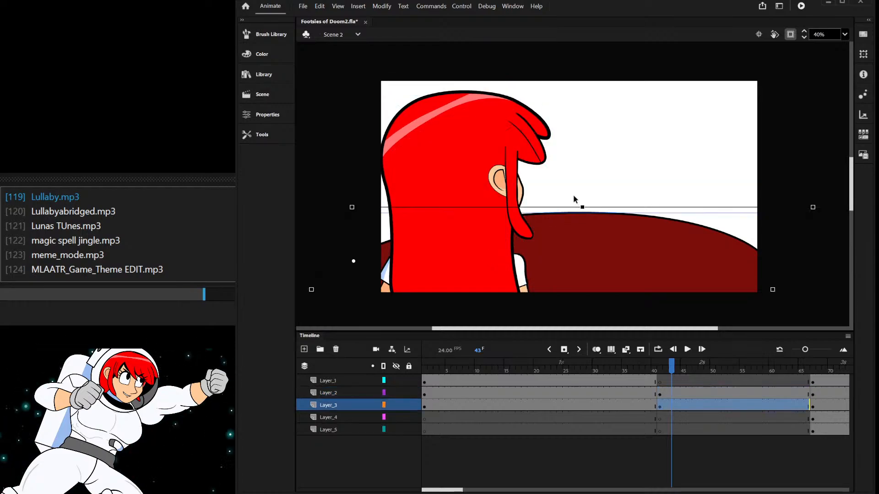
{"action": "left_click", "coordinate": [570, 194]}
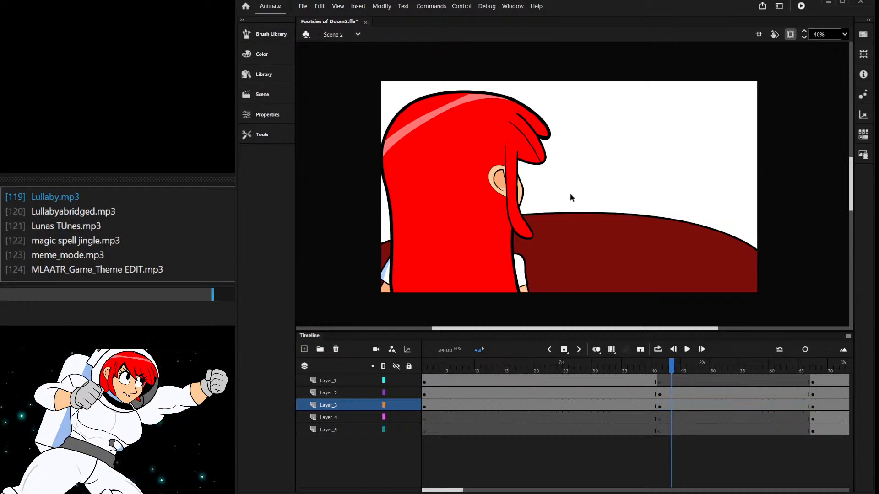
- Copy the blonde character from the restaurant scene on Layer_3 and paste her into Layer_4 at frame 46
{"action": "left_click_drag", "start_coordinate": [699, 367], "coordinate": [812, 369]}
{"action": "left_click", "coordinate": [647, 129]}
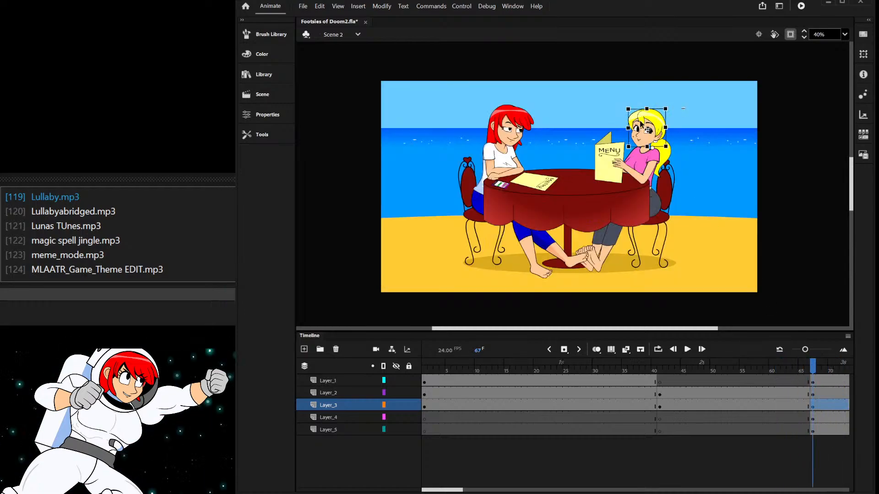
{"action": "left_click", "coordinate": [825, 408]}
{"action": "key", "text": "Delete"}
{"action": "key", "text": "ctrl+z"}
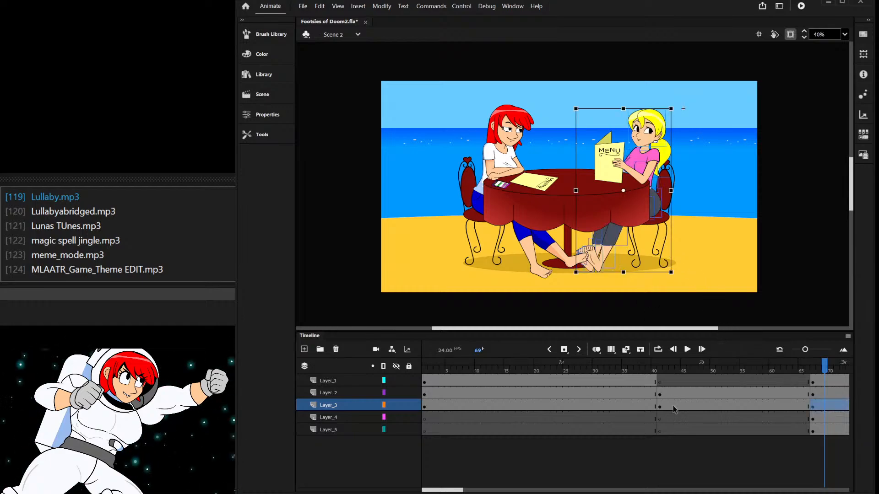
{"action": "left_click", "coordinate": [689, 370]}
{"action": "left_click_drag", "start_coordinate": [689, 370], "coordinate": [683, 369]}
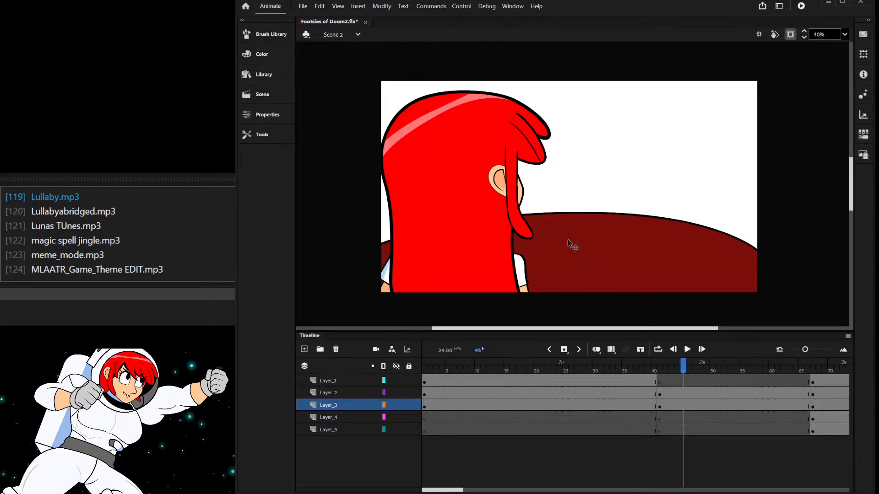
{"action": "left_click", "coordinate": [690, 417]}
{"action": "key", "text": "ctrl+v"}
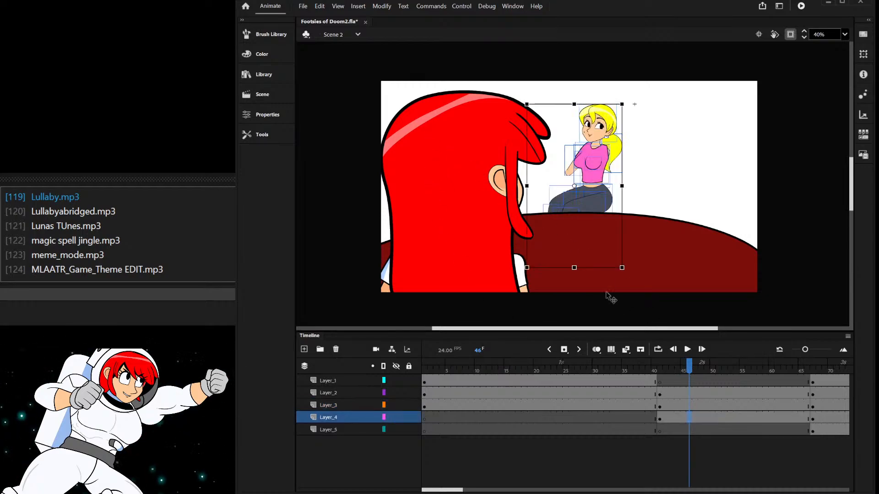
- Place the blonde character behind the right side of the tabletop, enlarge her to fill the shot's height, and tilt her slightly counterclockwise
{"action": "left_click_drag", "start_coordinate": [599, 197], "coordinate": [671, 249]}
{"action": "left_click_drag", "start_coordinate": [693, 157], "coordinate": [671, 207]}
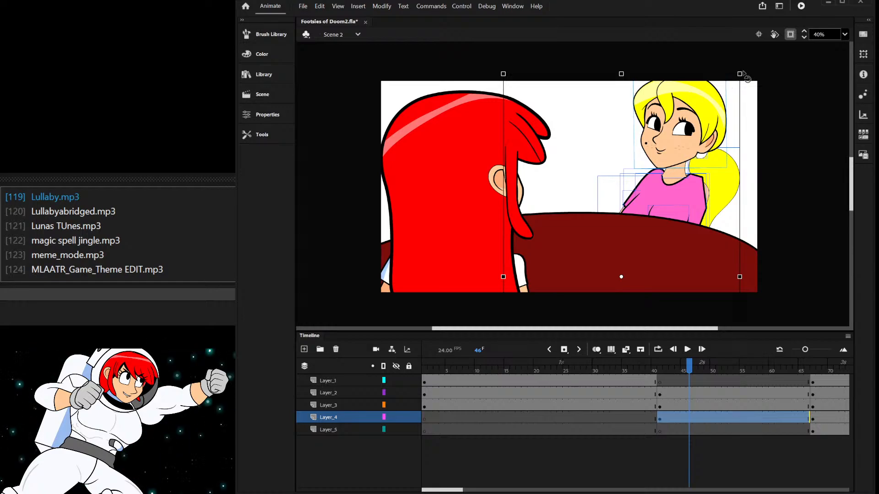
{"action": "mouse_move", "coordinate": [745, 77]}
{"action": "left_mouse_down"}
{"action": "mouse_move", "coordinate": [731, 72]}
{"action": "mouse_move", "coordinate": [733, 88]}
{"action": "left_mouse_up"}
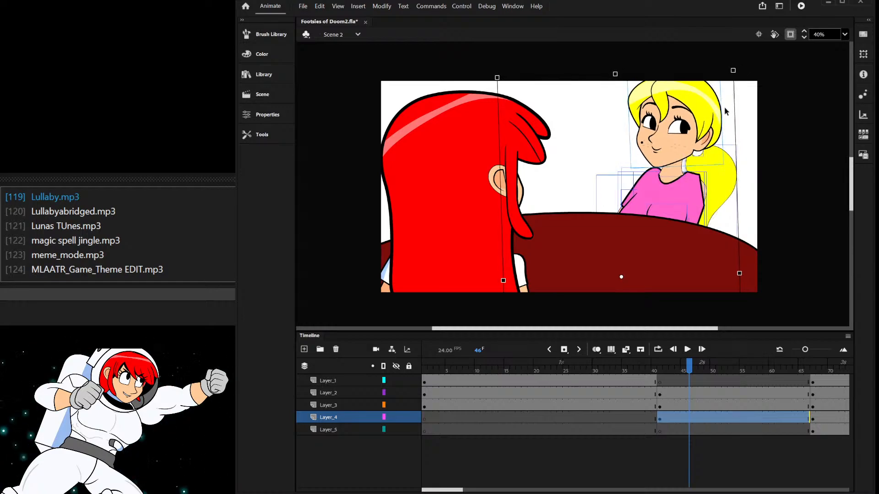
- Inside the blonde character's face symbol, unlock the masked eye layers and shift both pupils left toward the red-haired character
{"action": "scroll", "coordinate": [718, 110], "scroll_direction": "up", "scroll_amount": 3}
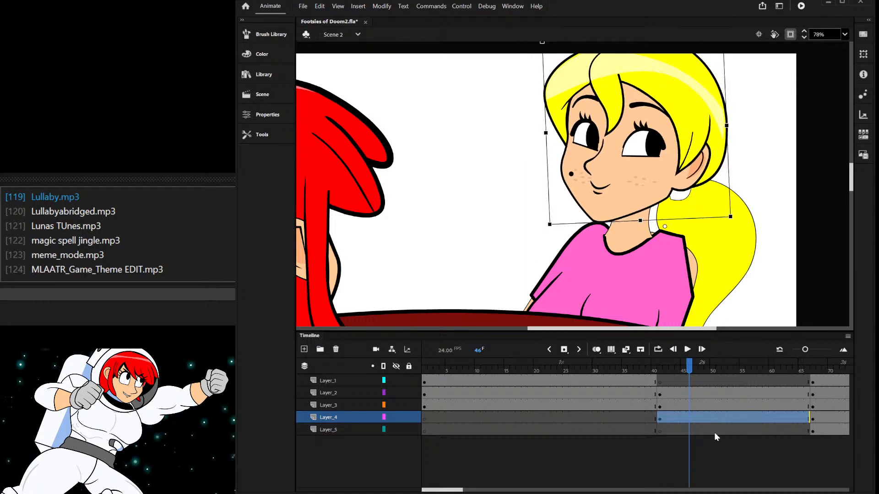
{"action": "double_click", "coordinate": [653, 149]}
{"action": "left_click", "coordinate": [653, 149]}
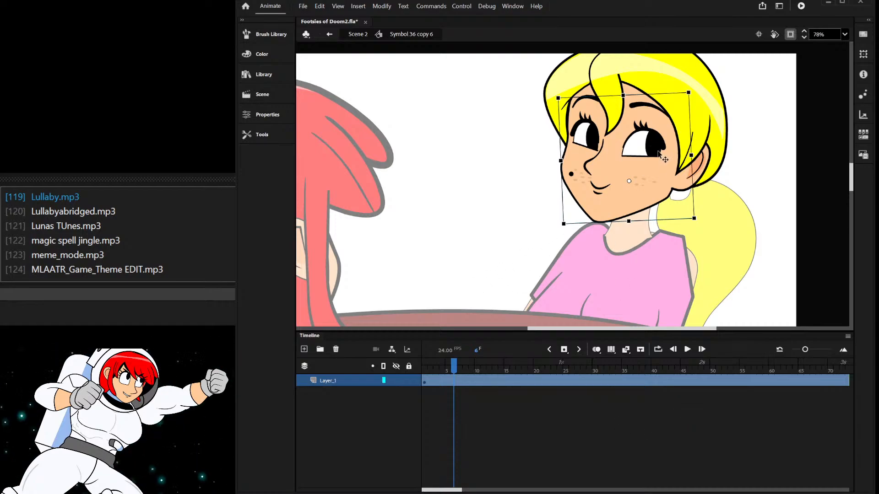
{"action": "double_click", "coordinate": [655, 147]}
{"action": "left_click", "coordinate": [409, 366]}
{"action": "left_click", "coordinate": [408, 366]}
{"action": "scroll", "coordinate": [582, 158], "scroll_direction": "up", "scroll_amount": 5}
{"action": "left_click", "coordinate": [589, 160]}
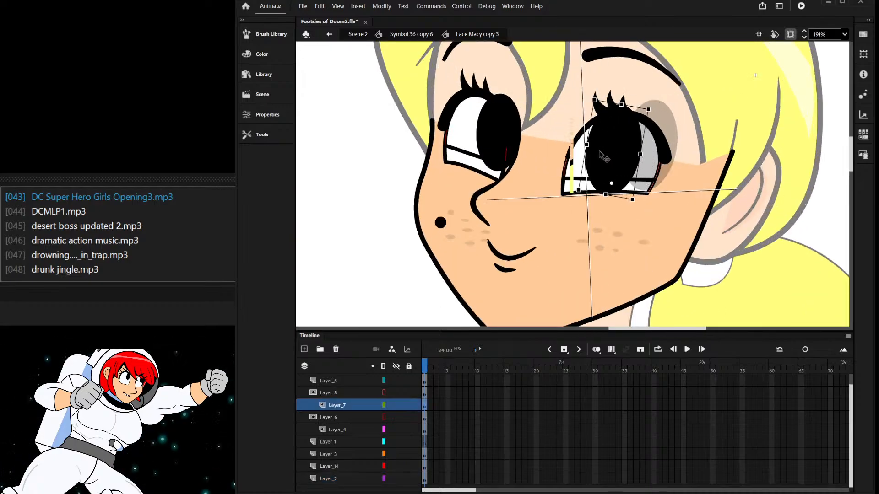
{"action": "left_click", "coordinate": [476, 142]}
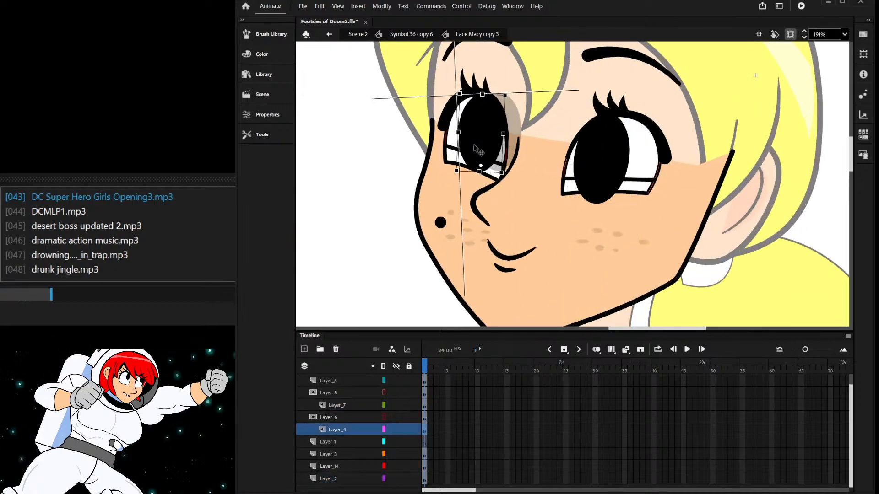
{"action": "double_click", "coordinate": [324, 160]}
{"action": "scroll", "coordinate": [637, 192], "scroll_direction": "down", "scroll_amount": 4}
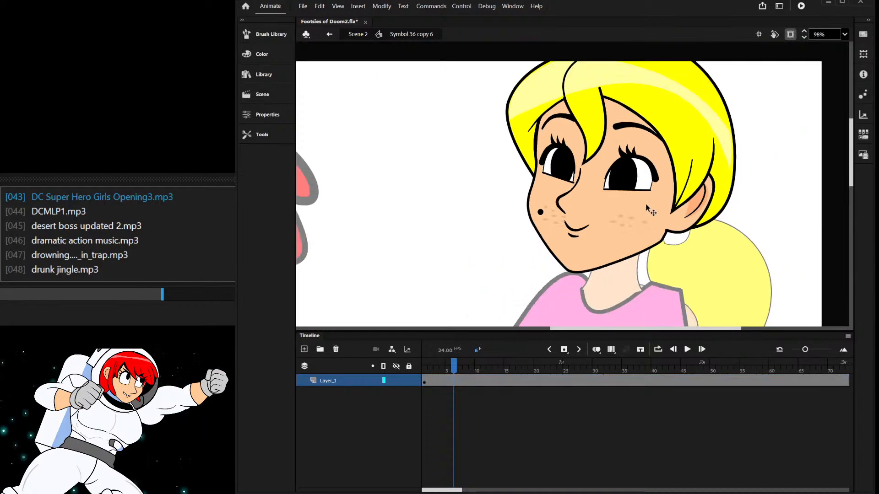
{"action": "scroll", "coordinate": [636, 192], "scroll_direction": "down", "scroll_amount": 3}
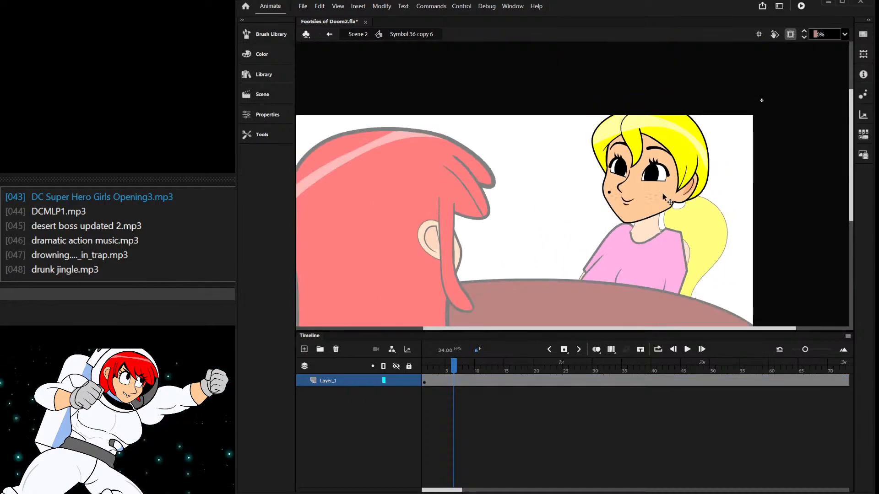
- In the face symbol, lower the right-hand eye's lower eyelid line to the bottom edge of the eye
{"action": "scroll", "coordinate": [641, 194], "scroll_direction": "up", "scroll_amount": 4}
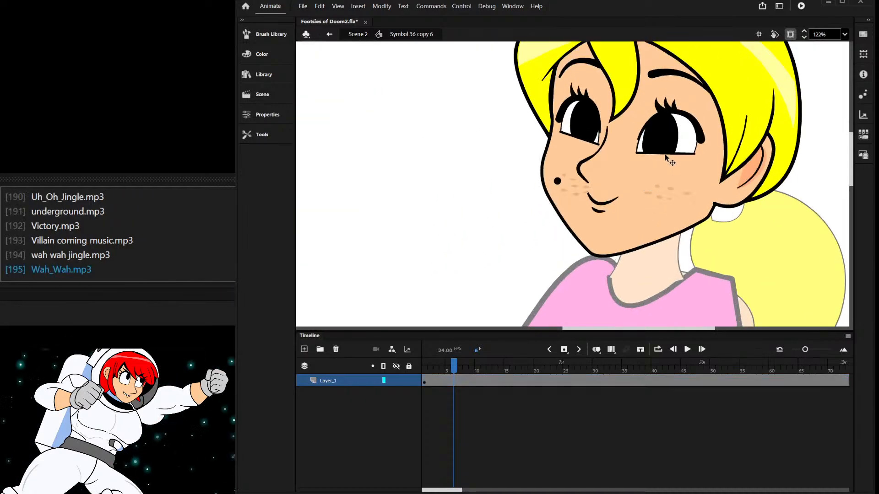
{"action": "left_click", "coordinate": [666, 71]}
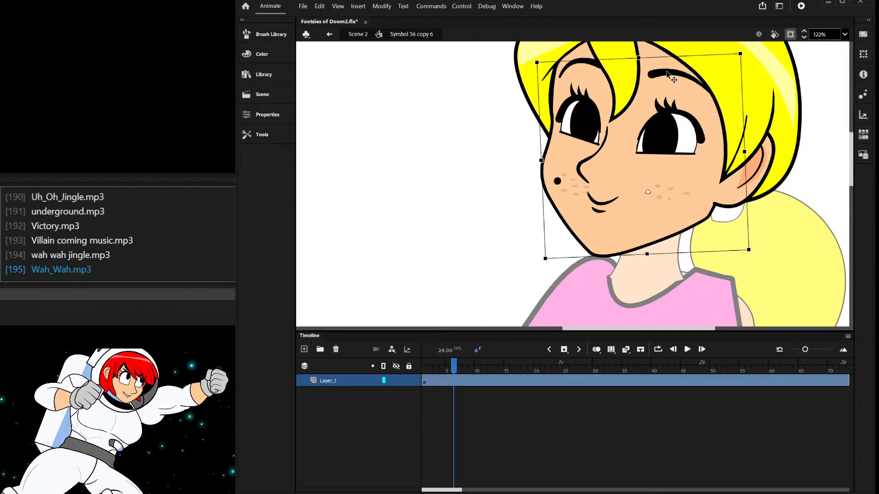
{"action": "scroll", "coordinate": [645, 191], "scroll_direction": "down", "scroll_amount": 5}
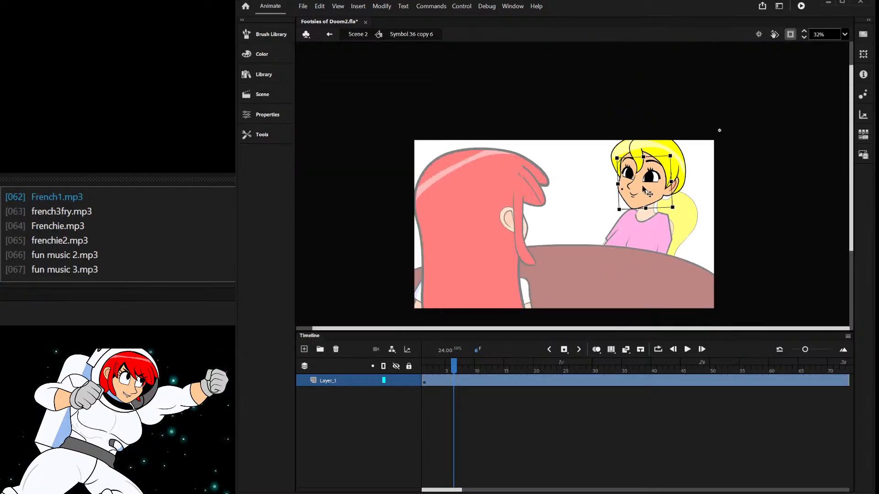
{"action": "scroll", "coordinate": [649, 187], "scroll_direction": "up", "scroll_amount": 4}
{"action": "double_click", "coordinate": [676, 174]}
{"action": "left_click", "coordinate": [677, 174]}
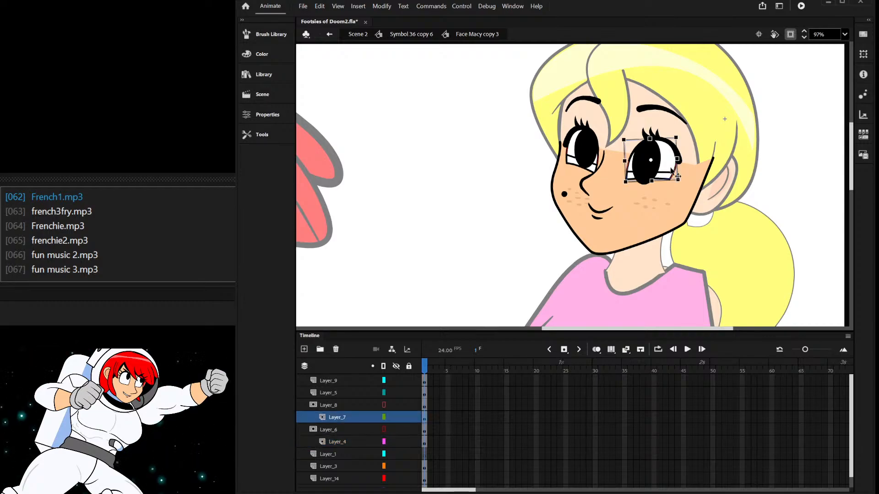
{"action": "scroll", "coordinate": [657, 179], "scroll_direction": "up", "scroll_amount": 4}
{"action": "left_click", "coordinate": [648, 173]}
{"action": "double_click", "coordinate": [647, 174]}
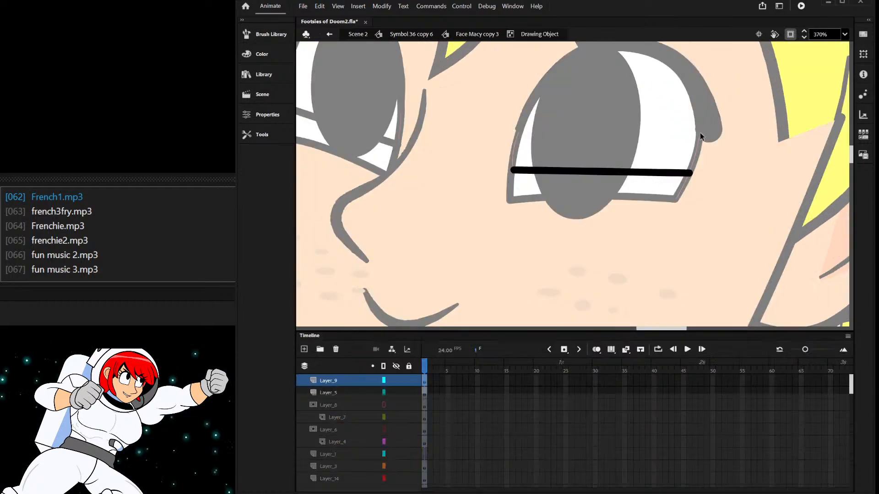
{"action": "double_click", "coordinate": [712, 204]}
{"action": "left_click", "coordinate": [666, 177]}
{"action": "left_click_drag", "start_coordinate": [666, 177], "coordinate": [662, 202]}
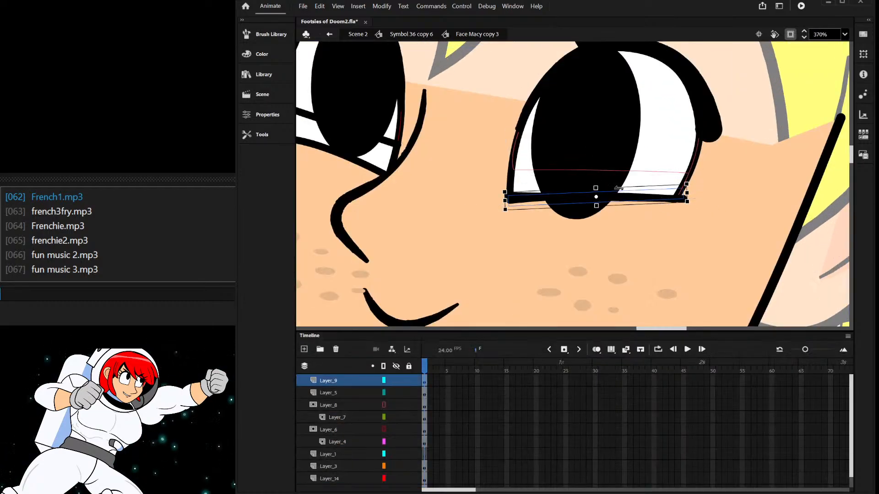
- Reshape the right-hand eye's mask on Layer_8 so its bottom edge follows the lower outline of the eye
{"action": "double_click", "coordinate": [515, 173]}
{"action": "left_click_drag", "start_coordinate": [515, 174], "coordinate": [508, 200]}
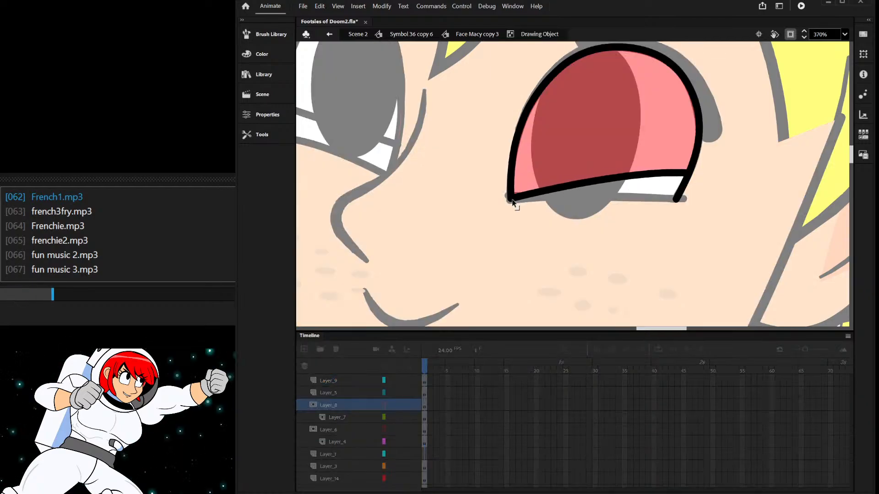
{"action": "left_click_drag", "start_coordinate": [687, 173], "coordinate": [682, 191]}
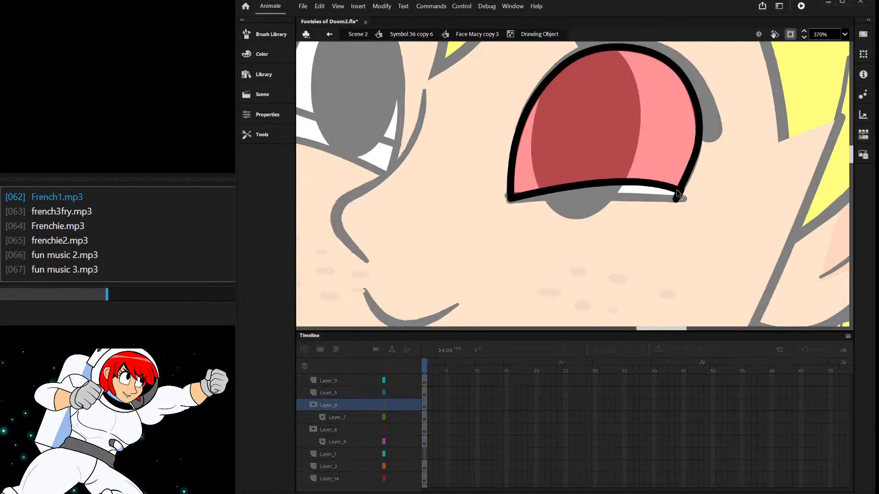
{"action": "key", "text": "ctrl+z"}
{"action": "left_click_drag", "start_coordinate": [687, 177], "coordinate": [630, 204]}
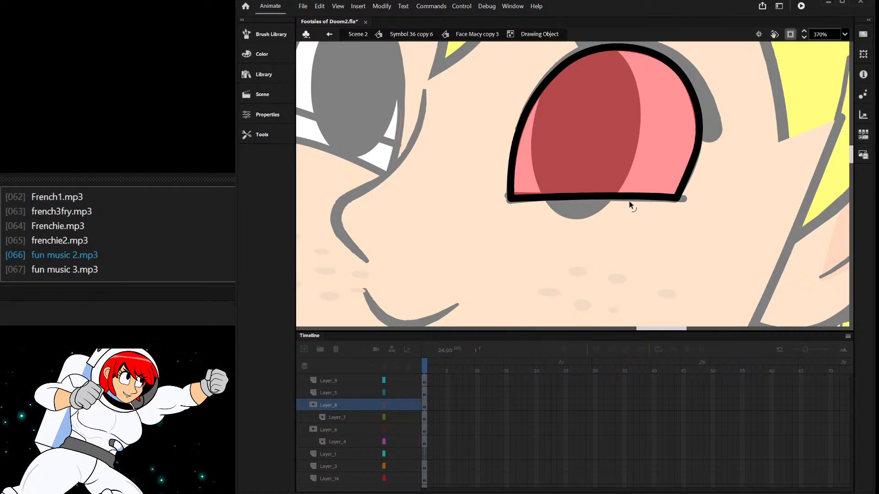
{"action": "double_click", "coordinate": [603, 234]}
- Move the left-hand eye's lower eyelid line down and curve it along the bottom outline of the eye
{"action": "key", "text": "q"}
{"action": "scroll", "coordinate": [617, 233], "scroll_direction": "down", "scroll_amount": 2}
{"action": "scroll", "coordinate": [486, 172], "scroll_direction": "up", "scroll_amount": 2}
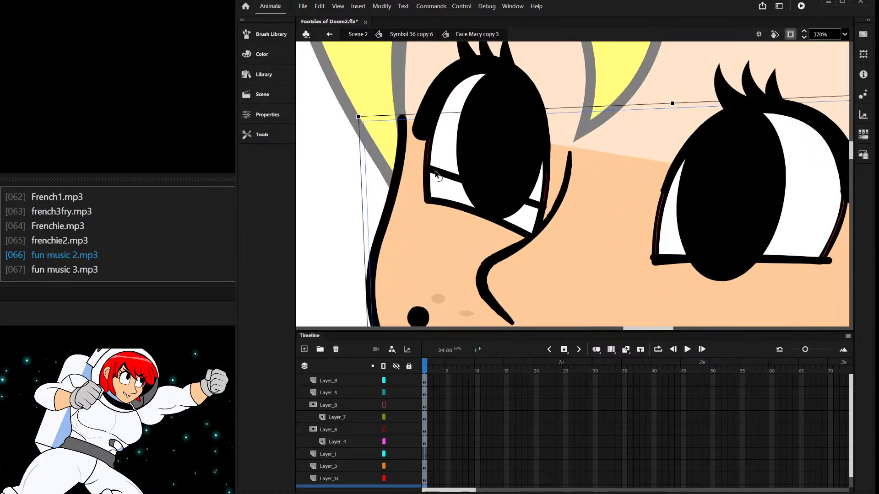
{"action": "left_click", "coordinate": [424, 168]}
{"action": "double_click", "coordinate": [433, 173]}
{"action": "left_click_drag", "start_coordinate": [433, 173], "coordinate": [432, 200]}
{"action": "left_click_drag", "start_coordinate": [544, 209], "coordinate": [508, 227]}
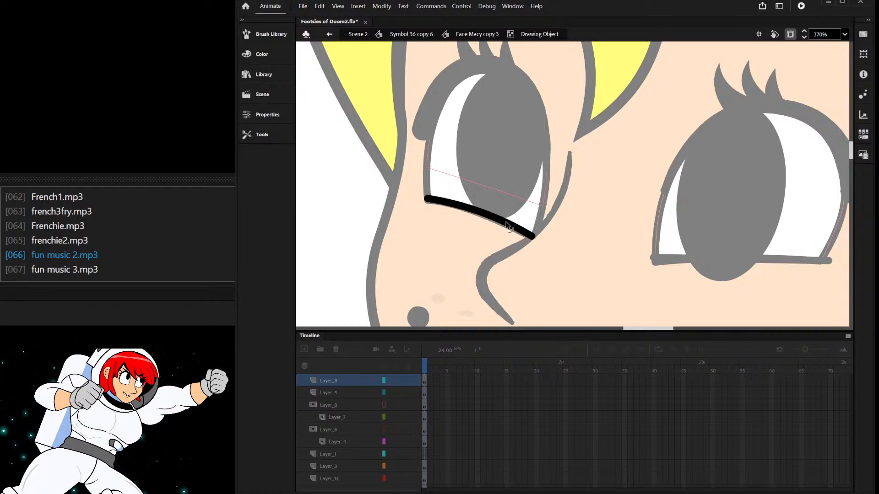
- Extend the left-hand eye's mask on Layer_6 down to the lower eyelid line and match its curve
{"action": "double_click", "coordinate": [430, 167]}
{"action": "double_click", "coordinate": [430, 172]}
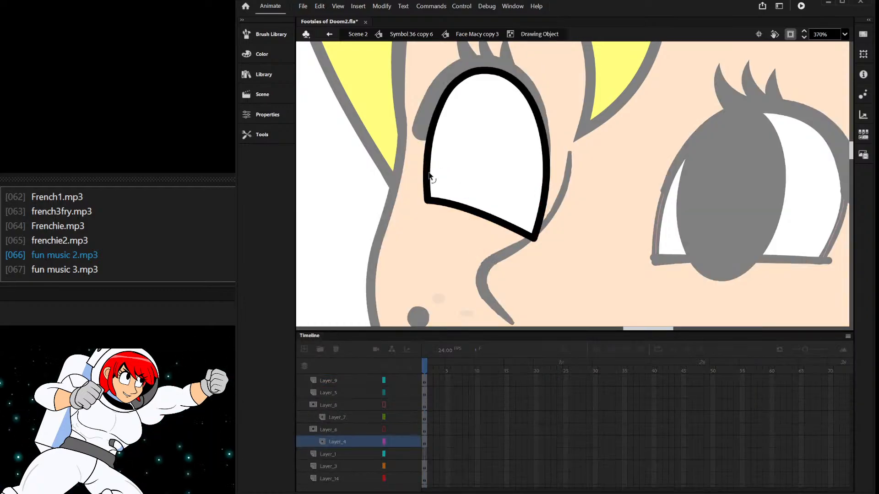
{"action": "double_click", "coordinate": [429, 209]}
{"action": "double_click", "coordinate": [430, 189]}
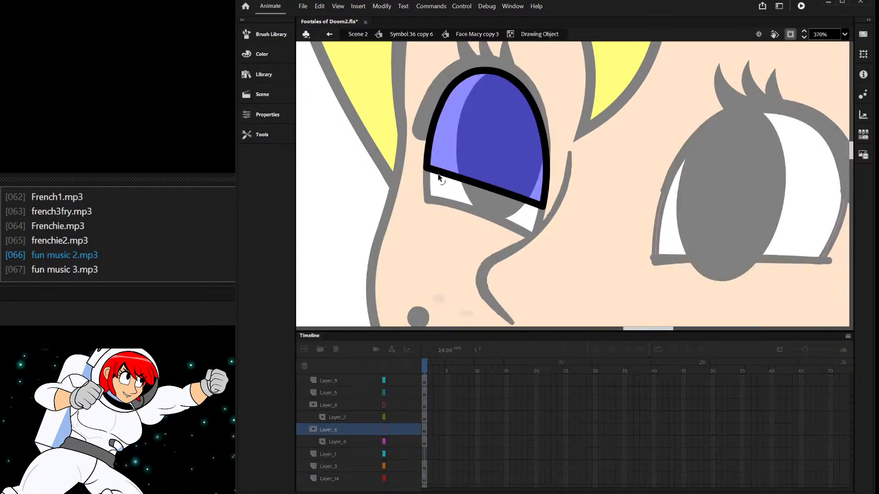
{"action": "left_click_drag", "start_coordinate": [428, 188], "coordinate": [430, 206]}
{"action": "left_click_drag", "start_coordinate": [543, 207], "coordinate": [536, 238]}
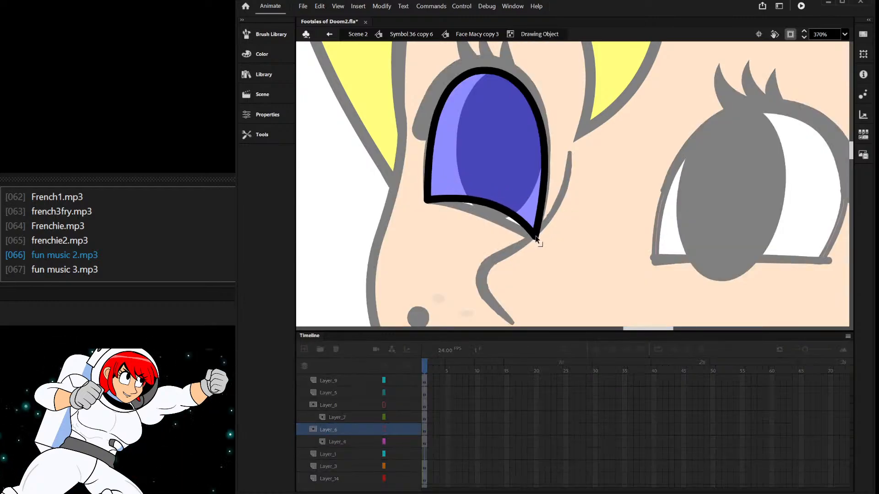
{"action": "left_click_drag", "start_coordinate": [491, 206], "coordinate": [484, 219]}
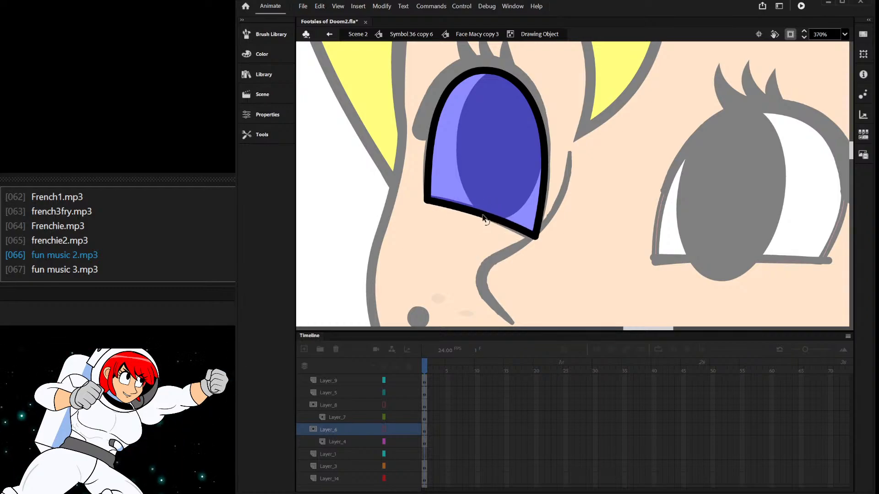
{"action": "double_click", "coordinate": [595, 246]}
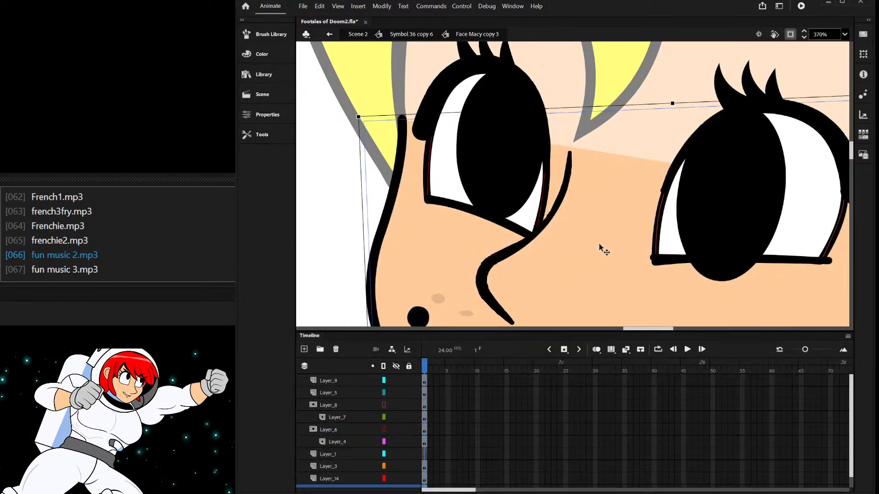
- Align the end of the right-hand eye's lower eyelid line with the eye's corner and bend the line to fit
{"action": "scroll", "coordinate": [663, 266], "scroll_direction": "up", "scroll_amount": 3}
{"action": "double_click", "coordinate": [657, 265]}
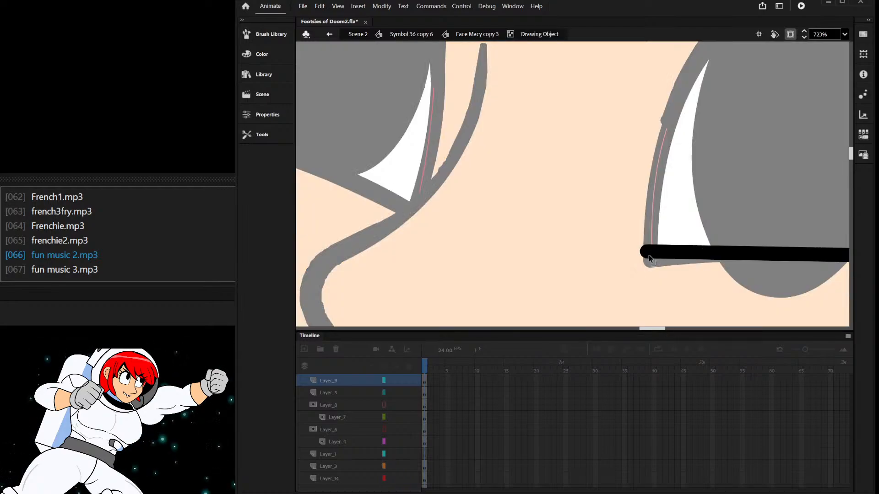
{"action": "scroll", "coordinate": [653, 265], "scroll_direction": "down", "scroll_amount": 3}
{"action": "scroll", "coordinate": [738, 264], "scroll_direction": "up", "scroll_amount": 3}
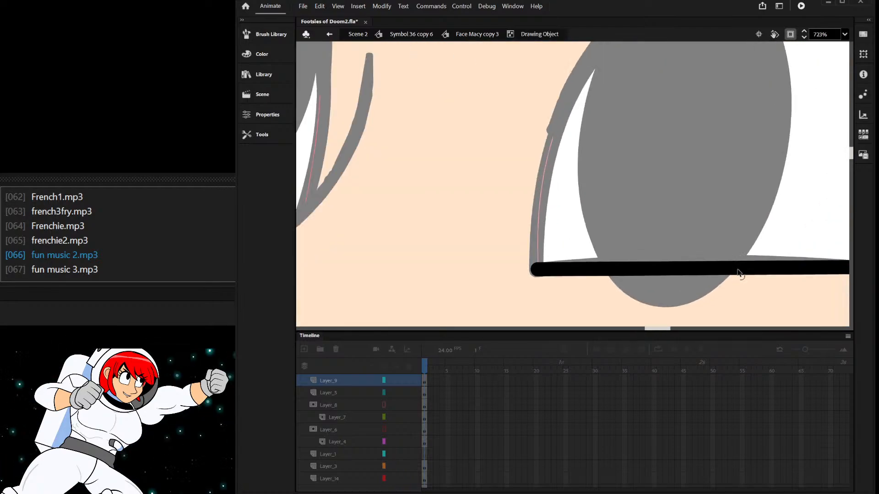
{"action": "left_click_drag", "start_coordinate": [738, 273], "coordinate": [741, 266]}
{"action": "double_click", "coordinate": [763, 293]}
{"action": "scroll", "coordinate": [785, 106], "scroll_direction": "down", "scroll_amount": 5}
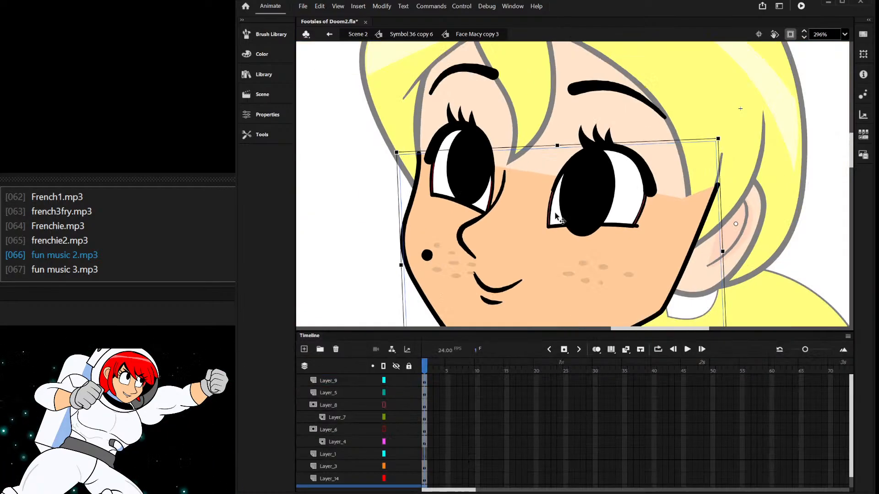
- Move both of the blonde character's pupils lower in the eyes and slightly toward the red-haired character
{"action": "double_click", "coordinate": [784, 103]}
{"action": "scroll", "coordinate": [784, 101], "scroll_direction": "down", "scroll_amount": 3}
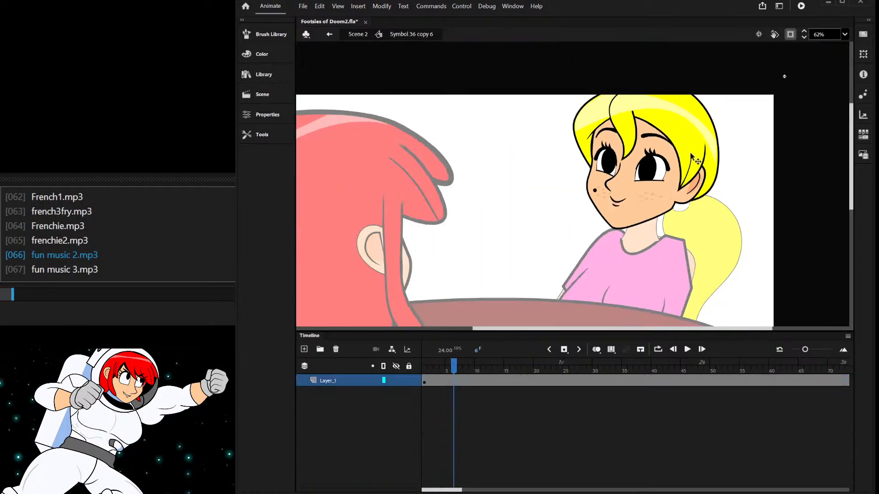
{"action": "scroll", "coordinate": [650, 170], "scroll_direction": "up", "scroll_amount": 3}
{"action": "double_click", "coordinate": [652, 170]}
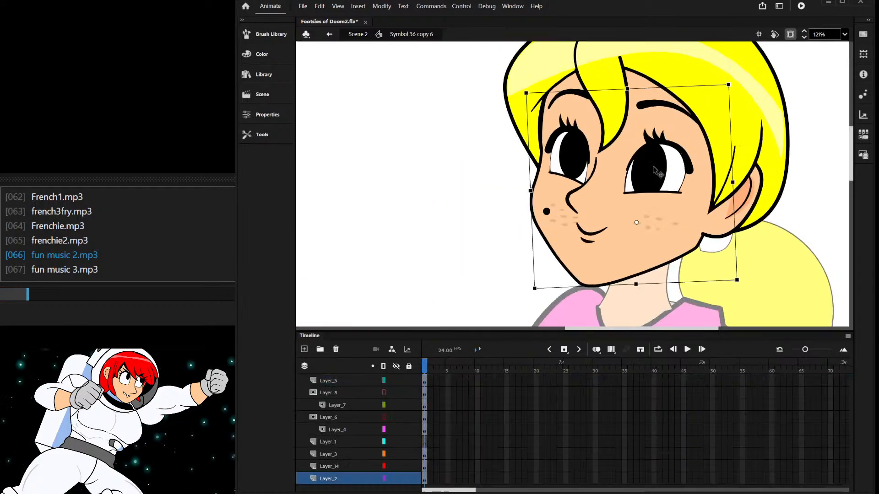
{"action": "left_click", "coordinate": [655, 169]}
{"action": "scroll", "coordinate": [661, 171], "scroll_direction": "up", "scroll_amount": 2}
{"action": "left_click_drag", "start_coordinate": [657, 165], "coordinate": [657, 183]}
{"action": "left_click_drag", "start_coordinate": [498, 155], "coordinate": [491, 167]}
{"action": "left_click_drag", "start_coordinate": [648, 179], "coordinate": [639, 180]}
{"action": "scroll", "coordinate": [584, 190], "scroll_direction": "down", "scroll_amount": 3}
{"action": "double_click", "coordinate": [746, 95]}
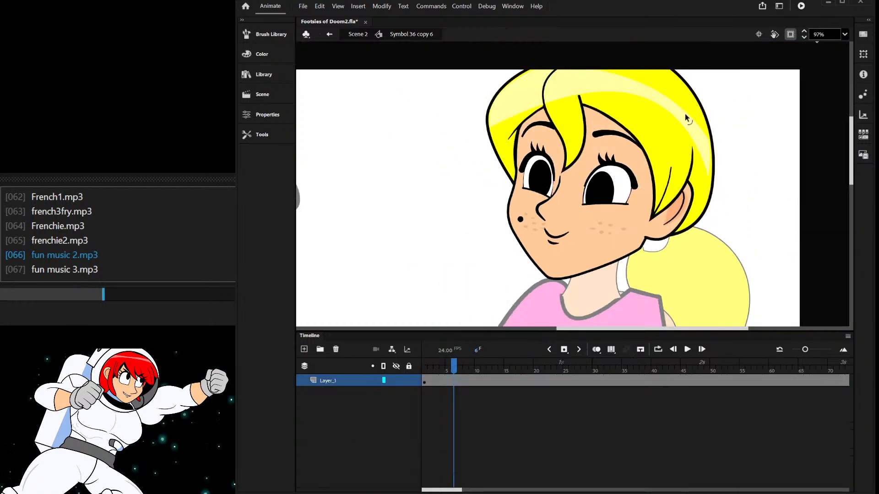
- Widen the blonde character's mouth line on both sides to make a broader smile
{"action": "scroll", "coordinate": [677, 137], "scroll_direction": "down", "scroll_amount": 3}
{"action": "scroll", "coordinate": [680, 130], "scroll_direction": "up", "scroll_amount": 3}
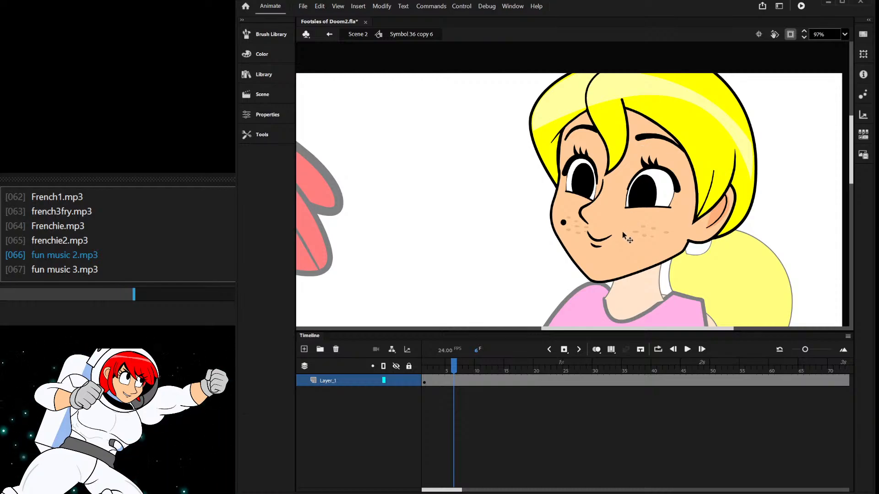
{"action": "left_click", "coordinate": [601, 243]}
{"action": "double_click", "coordinate": [600, 242]}
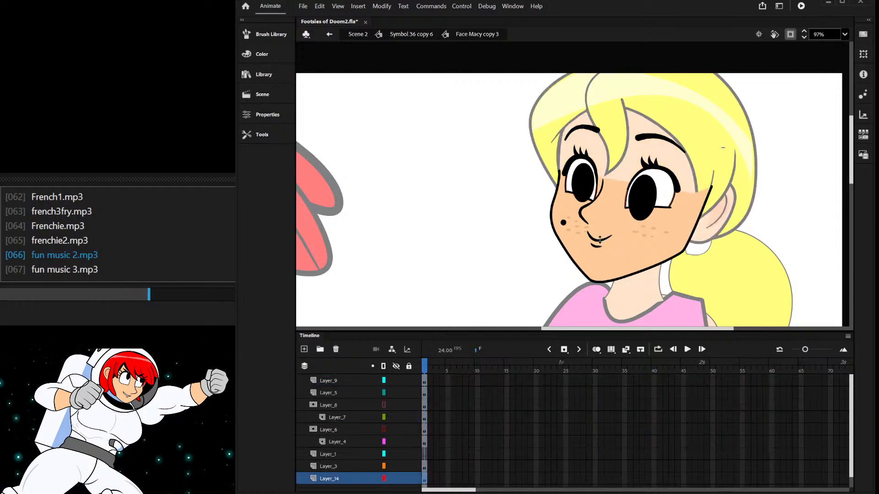
{"action": "double_click", "coordinate": [600, 242]}
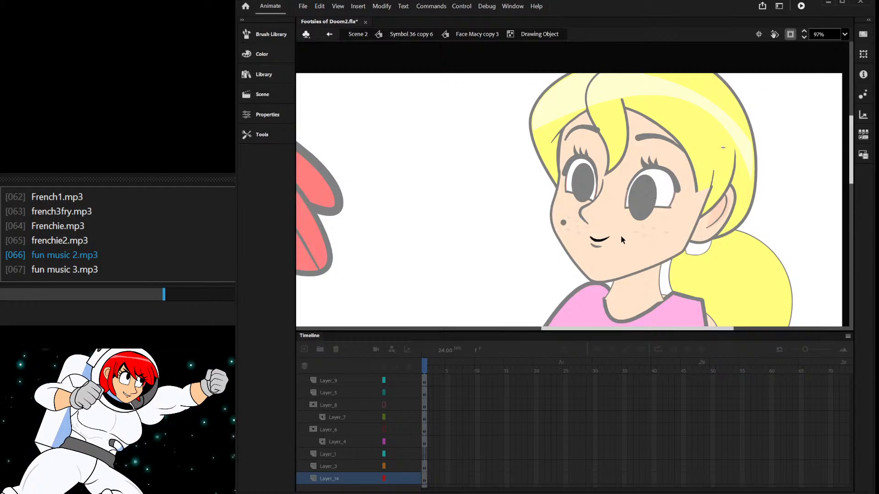
{"action": "scroll", "coordinate": [621, 235], "scroll_direction": "up", "scroll_amount": 5}
{"action": "double_click", "coordinate": [617, 237]}
{"action": "scroll", "coordinate": [613, 245], "scroll_direction": "up", "scroll_amount": 4}
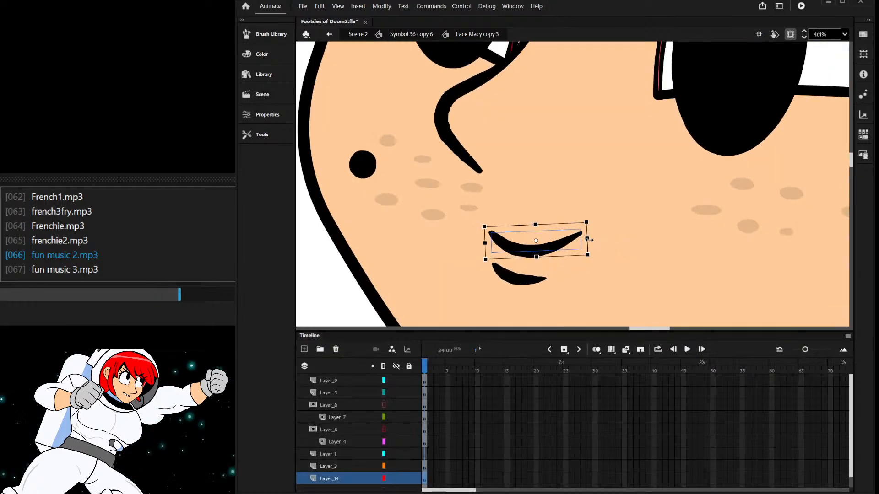
{"action": "left_click_drag", "start_coordinate": [589, 238], "coordinate": [635, 237]}
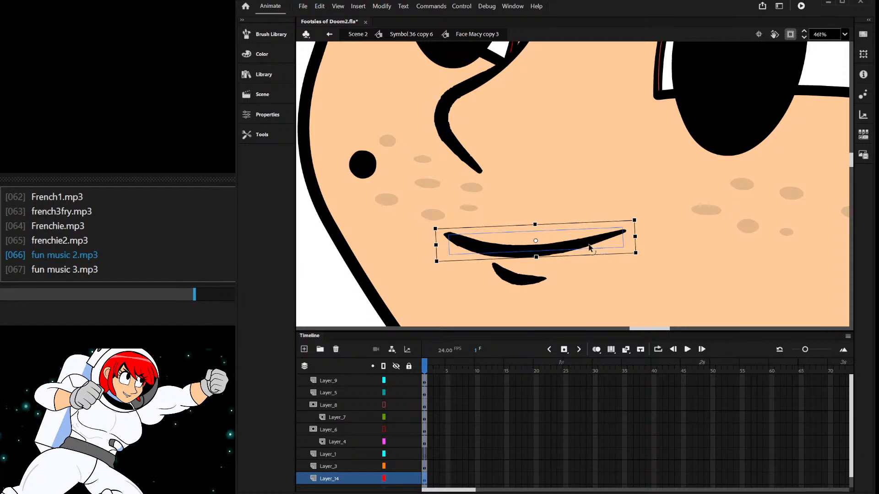
- Smooth the curve of the widened mouth line and pull its left-hand corner slightly up and outward
{"action": "double_click", "coordinate": [601, 247]}
{"action": "left_click_drag", "start_coordinate": [548, 257], "coordinate": [534, 252]}
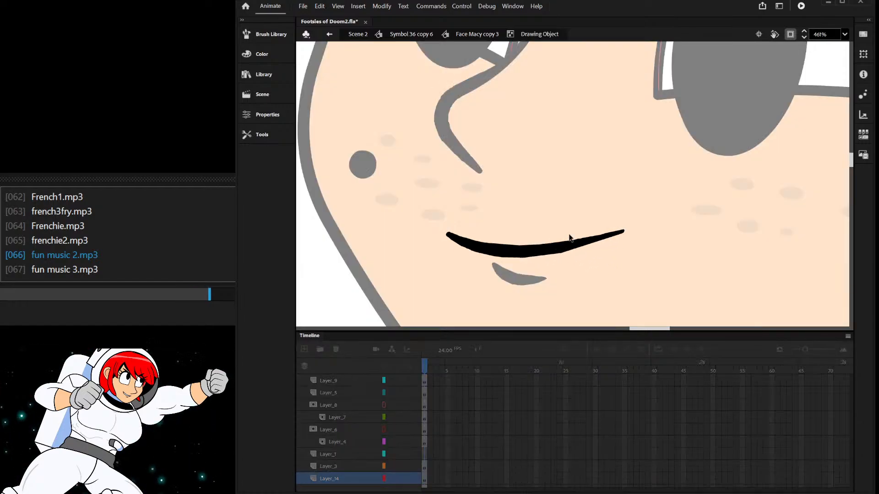
{"action": "double_click", "coordinate": [625, 208]}
{"action": "scroll", "coordinate": [623, 220], "scroll_direction": "down", "scroll_amount": 9}
{"action": "scroll", "coordinate": [613, 234], "scroll_direction": "up", "scroll_amount": 4}
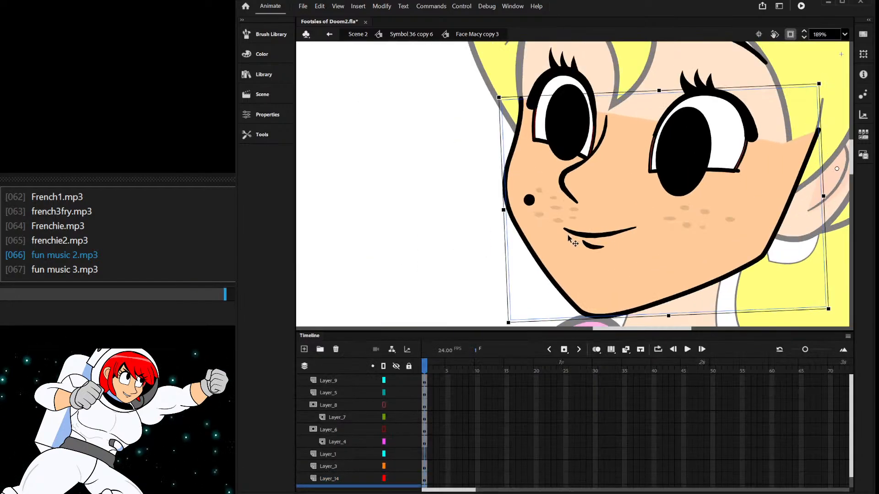
{"action": "double_click", "coordinate": [569, 234]}
{"action": "scroll", "coordinate": [567, 233], "scroll_direction": "up", "scroll_amount": 3}
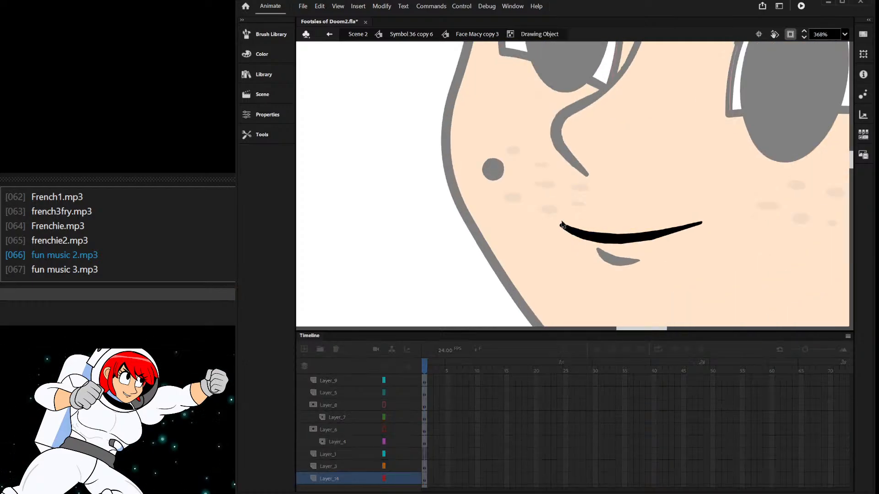
{"action": "left_click_drag", "start_coordinate": [563, 228], "coordinate": [560, 224]}
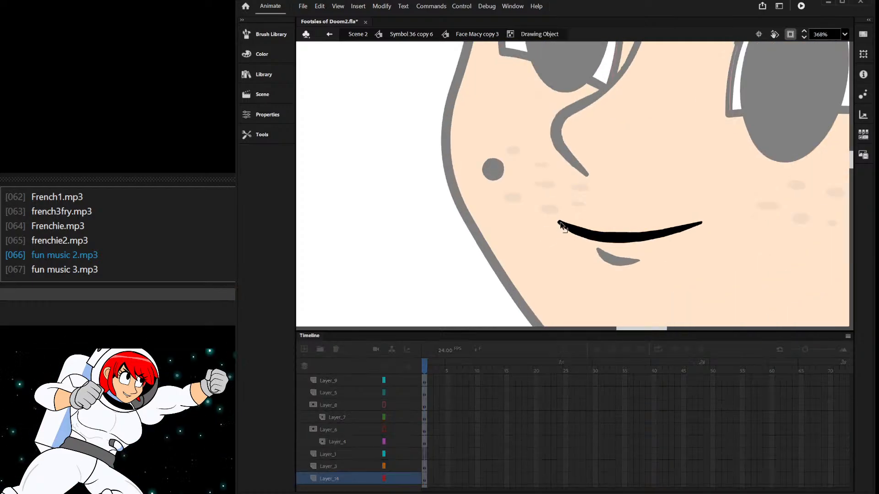
{"action": "left_click_drag", "start_coordinate": [650, 235], "coordinate": [656, 233]}
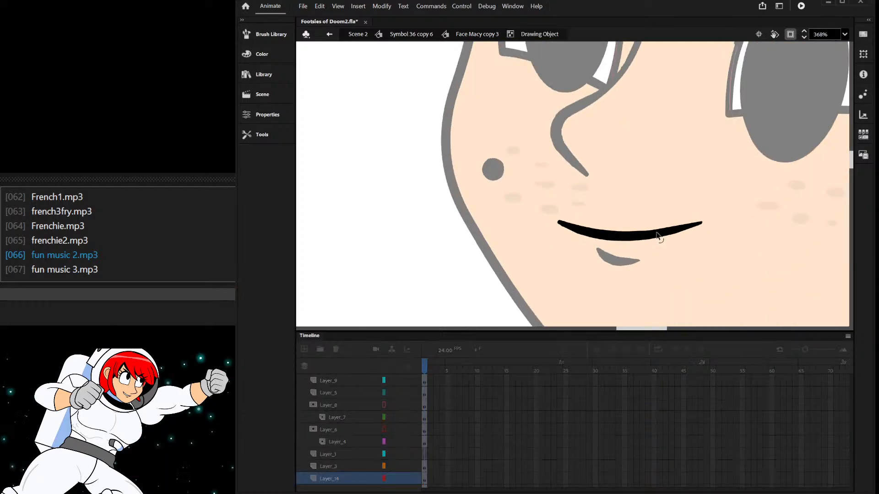
- Reshape the small lower-lip line beneath the mouth into a more even, upturned curve
{"action": "double_click", "coordinate": [635, 260]}
{"action": "double_click", "coordinate": [625, 261]}
{"action": "double_click", "coordinate": [674, 264]}
{"action": "left_click", "coordinate": [673, 265]}
{"action": "left_click", "coordinate": [646, 265]}
{"action": "left_click_drag", "start_coordinate": [650, 269], "coordinate": [652, 261]}
{"action": "scroll", "coordinate": [609, 249], "scroll_direction": "down", "scroll_amount": 5}
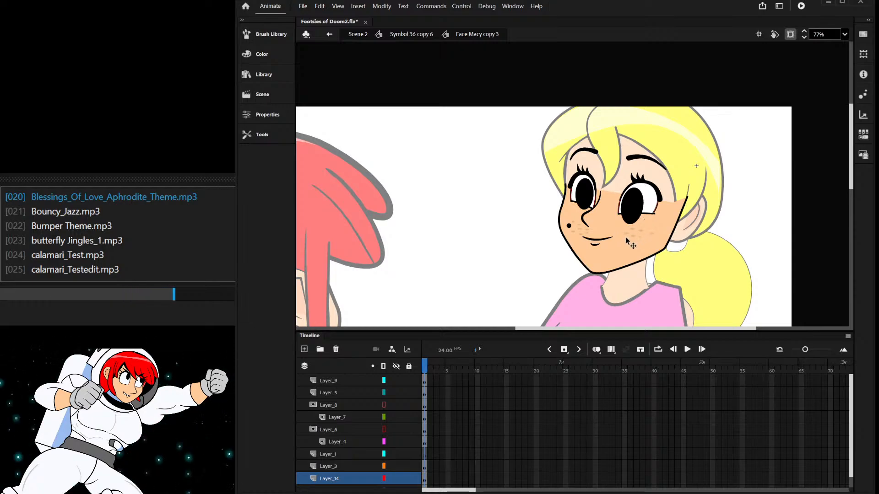
- Return to Scene 2 and thicken the outline of the blonde character's ponytail on Layer_4
{"action": "double_click", "coordinate": [529, 242]}
{"action": "scroll", "coordinate": [685, 251], "scroll_direction": "down", "scroll_amount": 2}
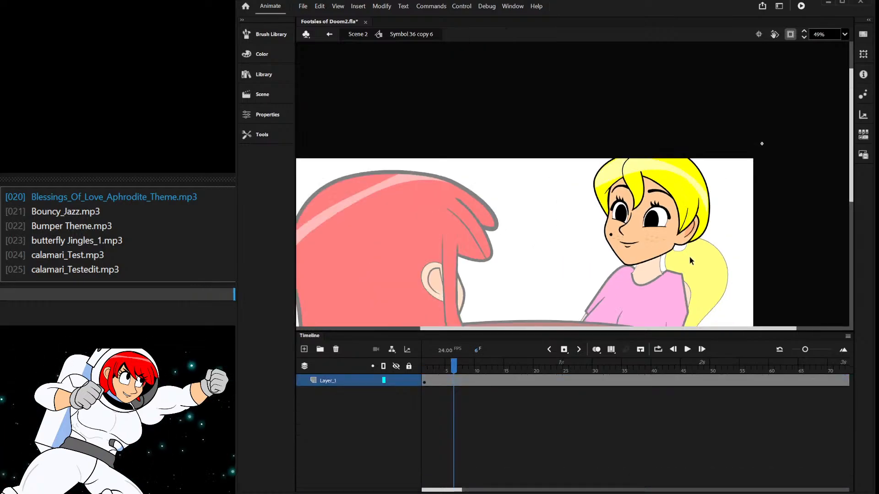
{"action": "scroll", "coordinate": [690, 259], "scroll_direction": "up", "scroll_amount": 2}
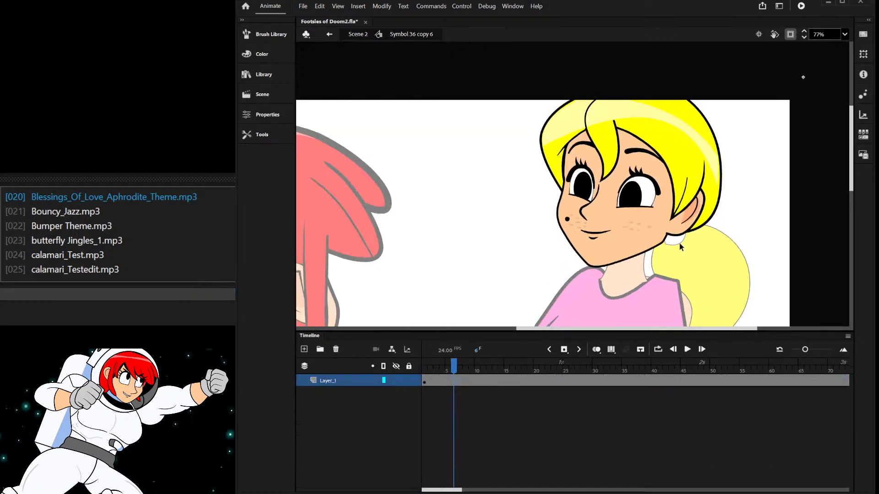
{"action": "double_click", "coordinate": [679, 242]}
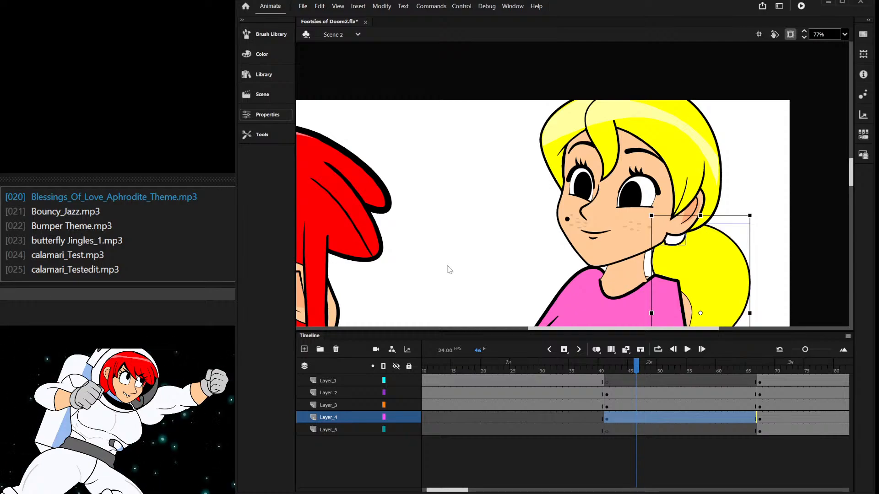
{"action": "left_click", "coordinate": [529, 273]}
{"action": "scroll", "coordinate": [718, 213], "scroll_direction": "down", "scroll_amount": 3}
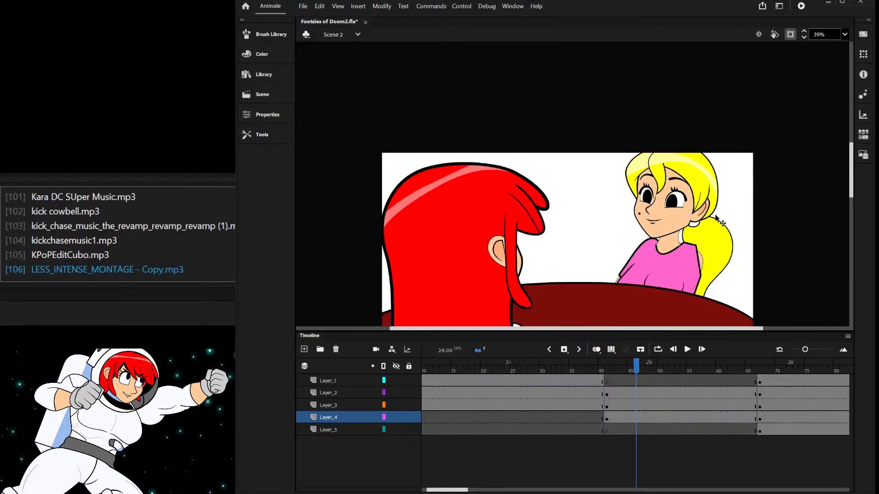
{"action": "scroll", "coordinate": [709, 266], "scroll_direction": "up", "scroll_amount": 3}
{"action": "scroll", "coordinate": [537, 204], "scroll_direction": "down", "scroll_amount": 3}
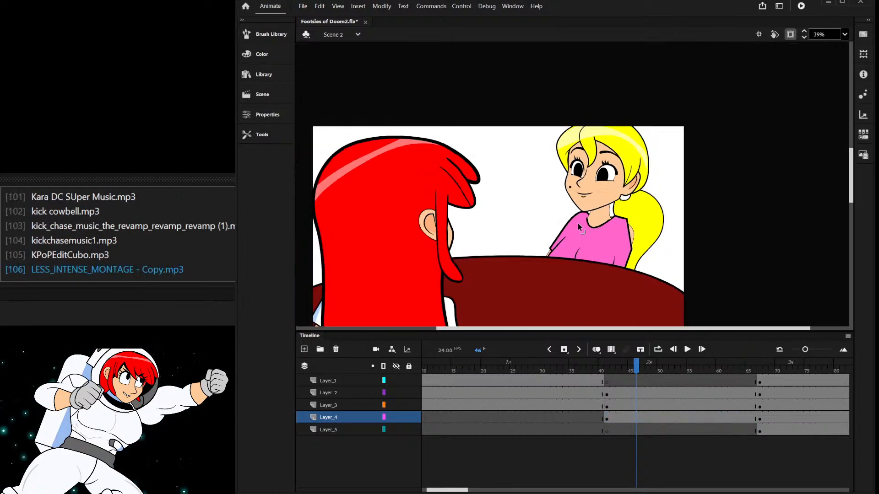
- Nudge the neck up beneath the chin and raise the pointed left-hand corner of the chest's skin to the shoulder line
{"action": "scroll", "coordinate": [603, 204], "scroll_direction": "up", "scroll_amount": 5}
{"action": "left_click", "coordinate": [610, 195]}
{"action": "scroll", "coordinate": [610, 193], "scroll_direction": "up", "scroll_amount": 3}
{"action": "left_click_drag", "start_coordinate": [610, 191], "coordinate": [620, 177]}
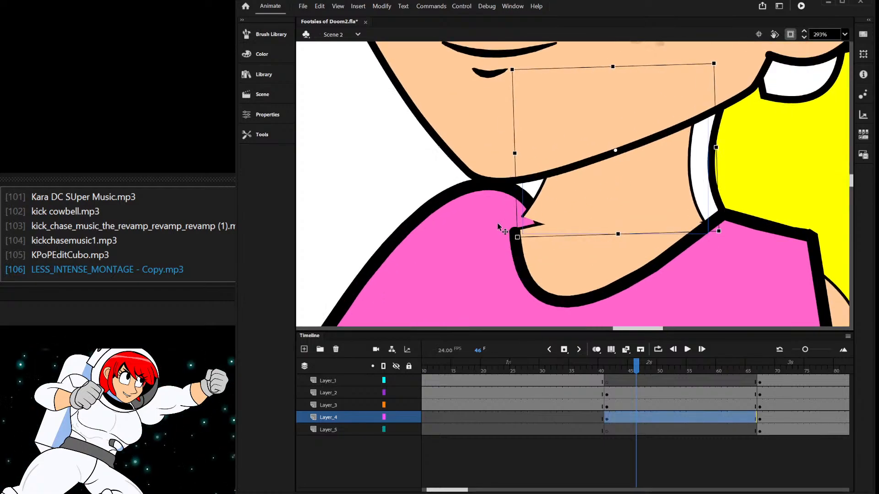
{"action": "double_click", "coordinate": [516, 234]}
{"action": "double_click", "coordinate": [513, 231]}
{"action": "double_click", "coordinate": [513, 232]}
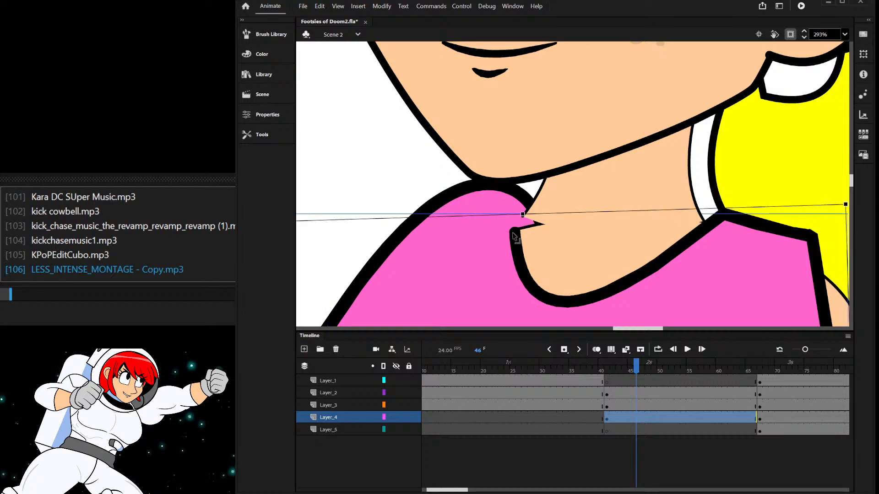
{"action": "double_click", "coordinate": [511, 214]}
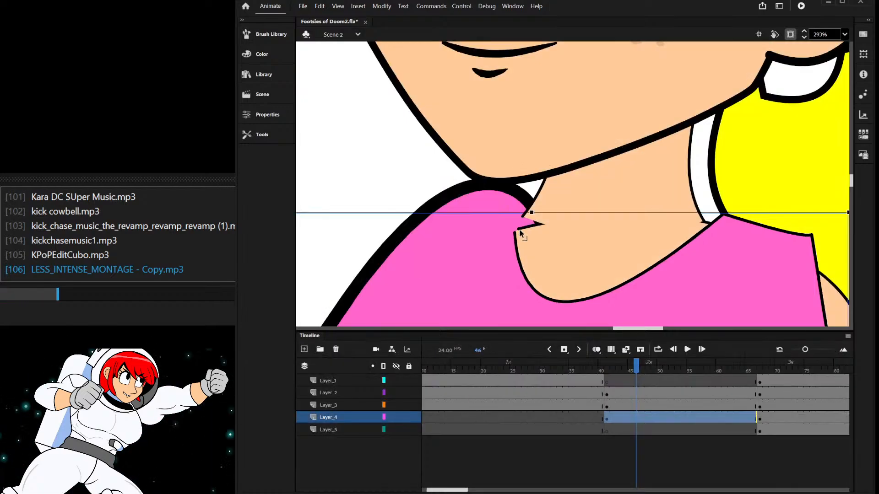
{"action": "double_click", "coordinate": [519, 223]}
{"action": "left_click_drag", "start_coordinate": [518, 222], "coordinate": [517, 210]}
{"action": "double_click", "coordinate": [490, 201]}
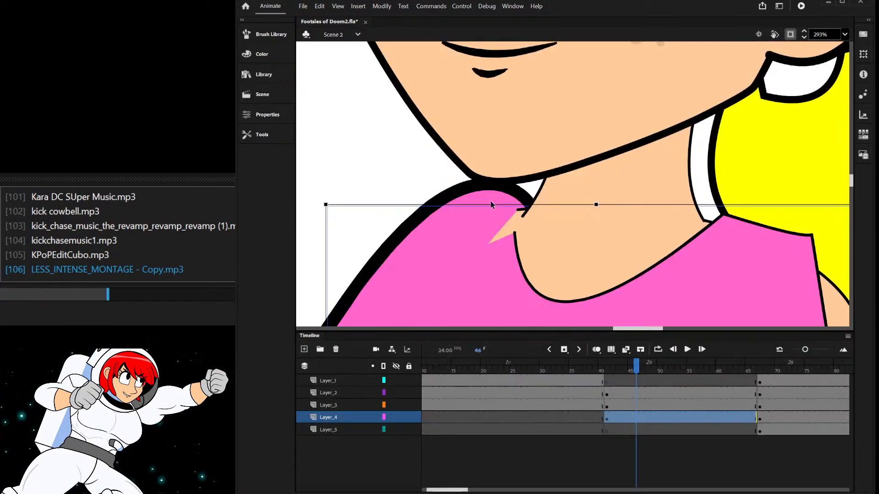
- Pull the pink shirt's left-hand collar corner up to the shoulder and bend the neckline into a rounder curve
{"action": "left_click", "coordinate": [513, 233]}
{"action": "double_click", "coordinate": [514, 233]}
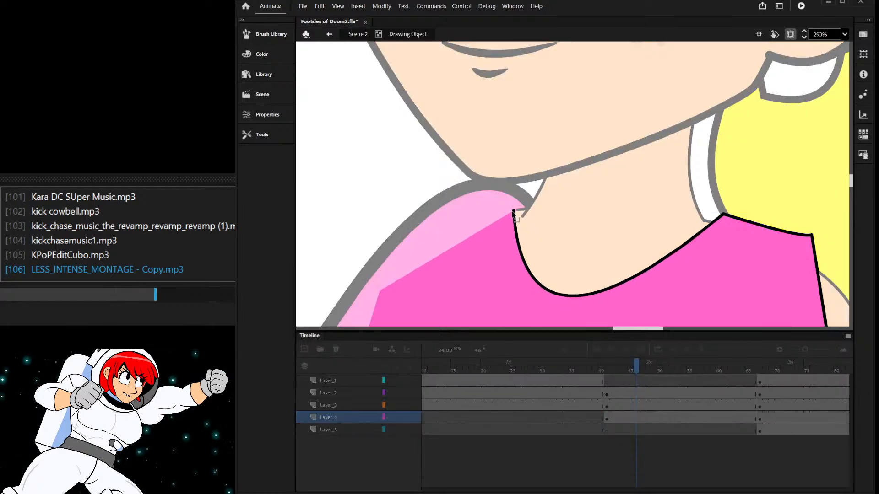
{"action": "left_click_drag", "start_coordinate": [518, 238], "coordinate": [494, 227]}
{"action": "double_click", "coordinate": [435, 153]}
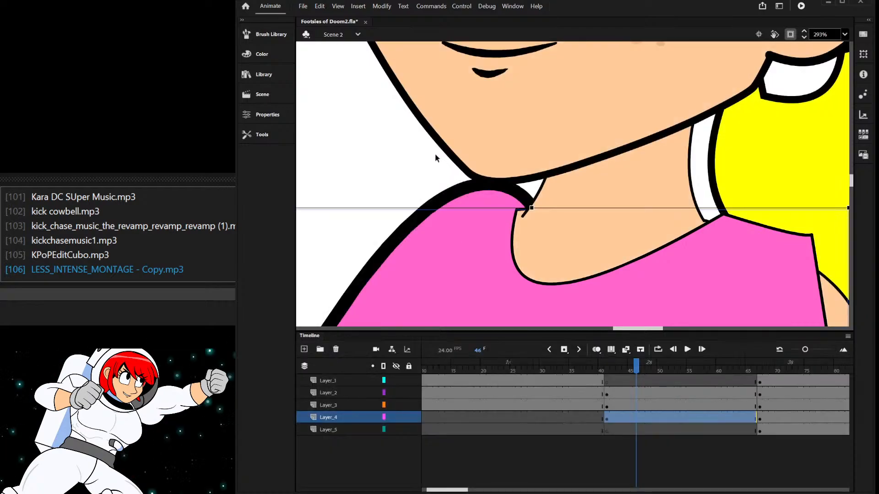
- Increase the stroke thickness of the pink shirt's outline and sleeve crease to match the shoulder's heavy outline
{"action": "scroll", "coordinate": [657, 211], "scroll_direction": "down", "scroll_amount": 4}
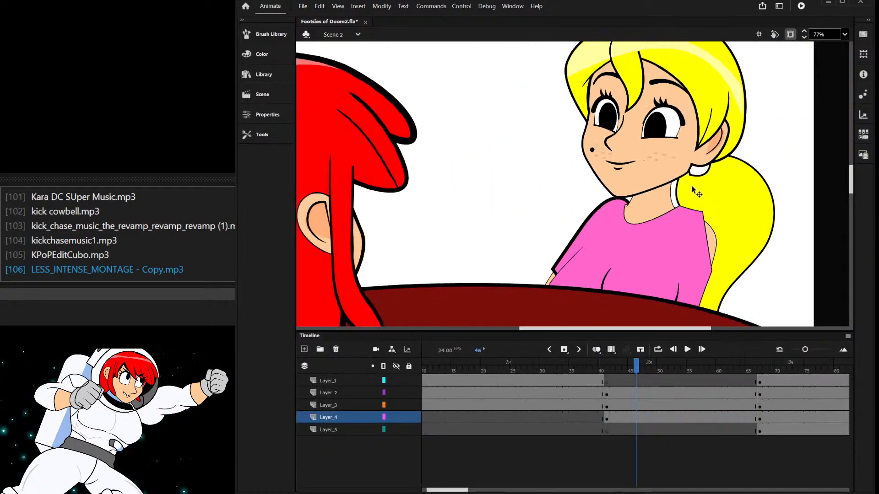
{"action": "scroll", "coordinate": [585, 269], "scroll_direction": "up", "scroll_amount": 2}
{"action": "double_click", "coordinate": [617, 283]}
{"action": "double_click", "coordinate": [536, 212]}
{"action": "left_click", "coordinate": [565, 264]}
{"action": "left_click", "coordinate": [613, 287], "text": "shift"}
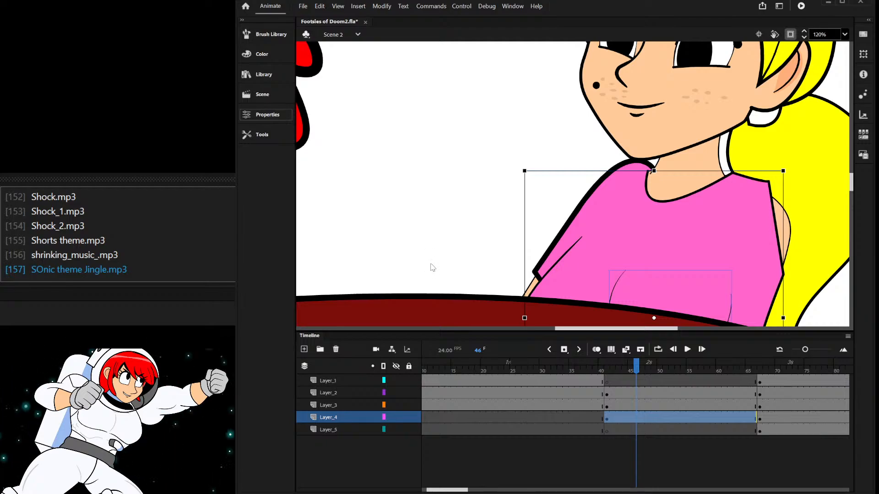
{"action": "left_click_drag", "start_coordinate": [392, 254], "coordinate": [487, 245]}
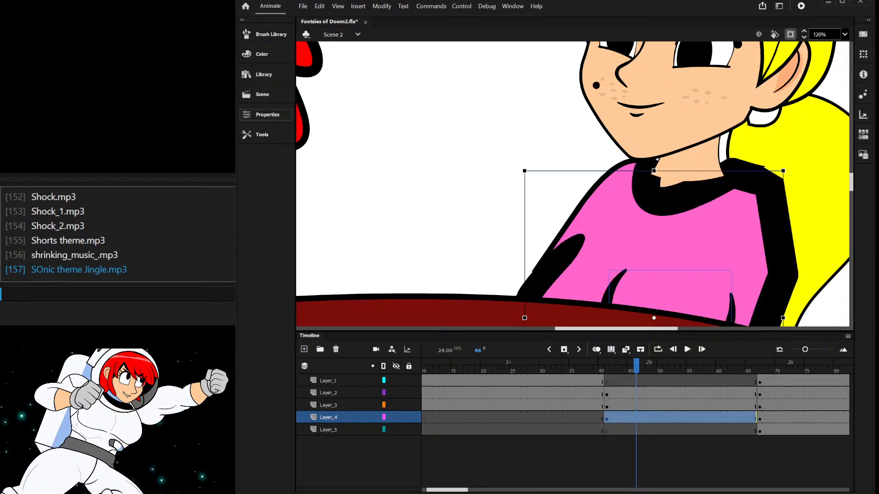
{"action": "left_click", "coordinate": [386, 264]}
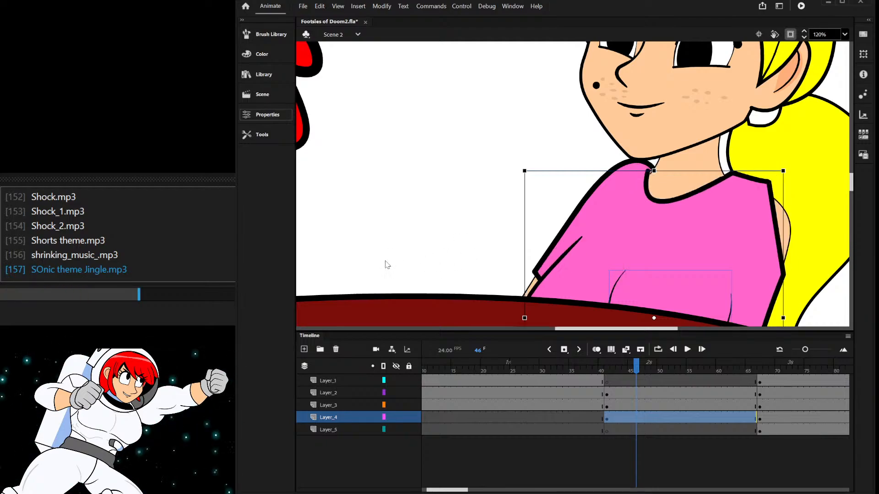
{"action": "left_click", "coordinate": [502, 217]}
{"action": "double_click", "coordinate": [617, 281]}
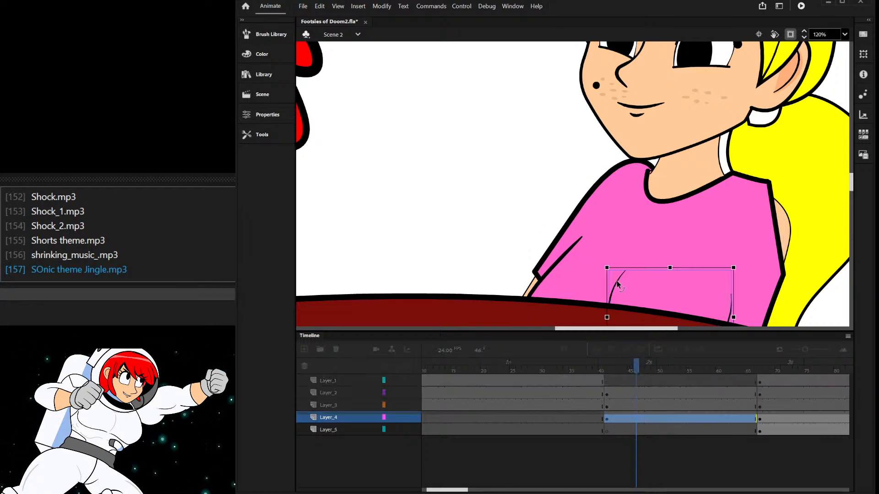
{"action": "double_click", "coordinate": [506, 198]}
{"action": "scroll", "coordinate": [505, 187], "scroll_direction": "down", "scroll_amount": 3}
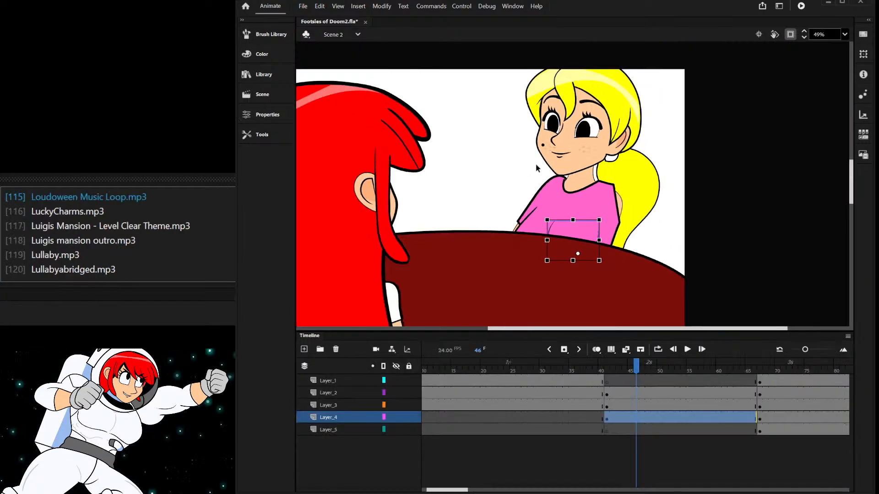
- Thicken the outline of the blonde character's neck on Layer_4
{"action": "scroll", "coordinate": [605, 190], "scroll_direction": "up", "scroll_amount": 3}
{"action": "scroll", "coordinate": [630, 194], "scroll_direction": "up", "scroll_amount": 2}
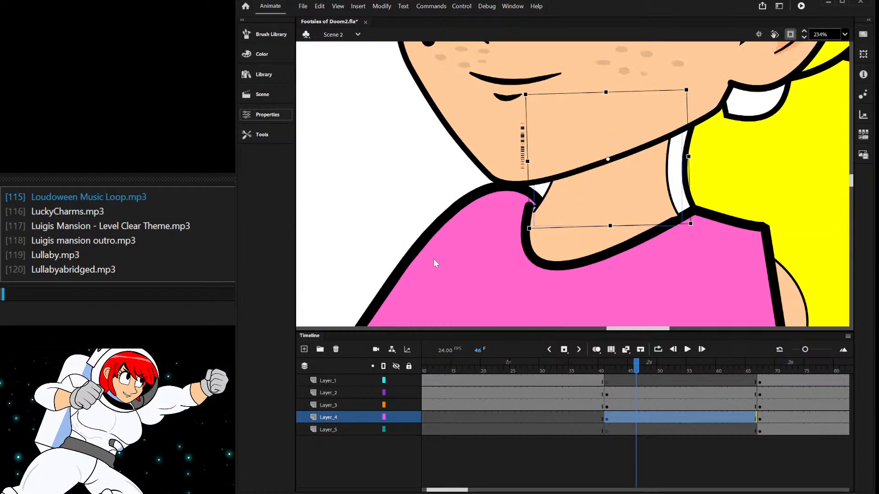
{"action": "left_click", "coordinate": [491, 271]}
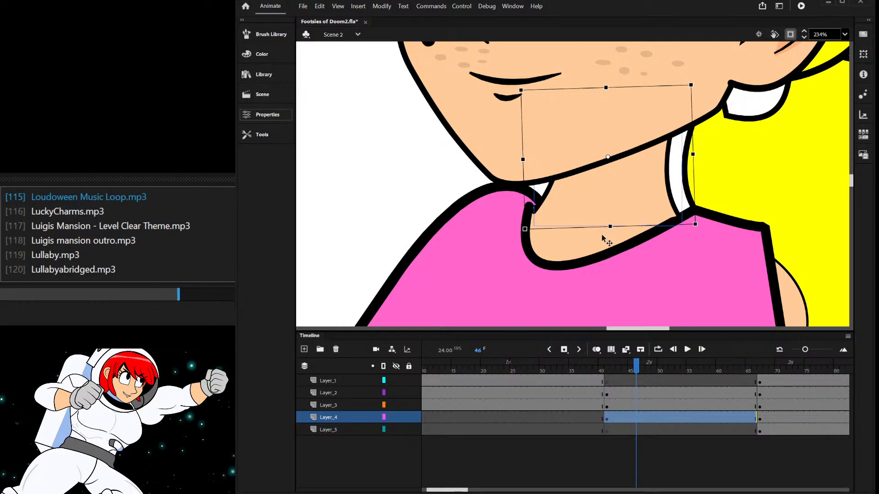
{"action": "left_click", "coordinate": [599, 236]}
{"action": "scroll", "coordinate": [594, 182], "scroll_direction": "down", "scroll_amount": 4}
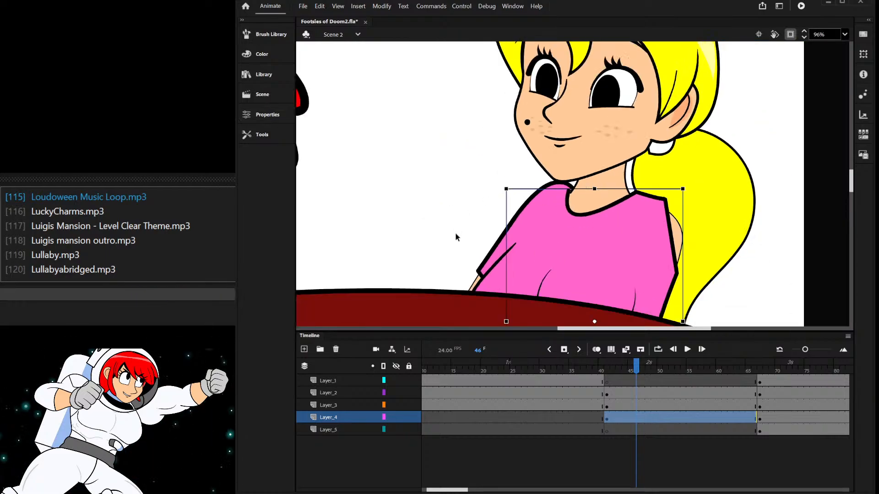
- Increase the stroke thickness of the blonde character's far arm where it emerges beneath the pink sleeve
{"action": "left_click", "coordinate": [477, 279]}
{"action": "left_click_drag", "start_coordinate": [477, 280], "coordinate": [468, 289]}
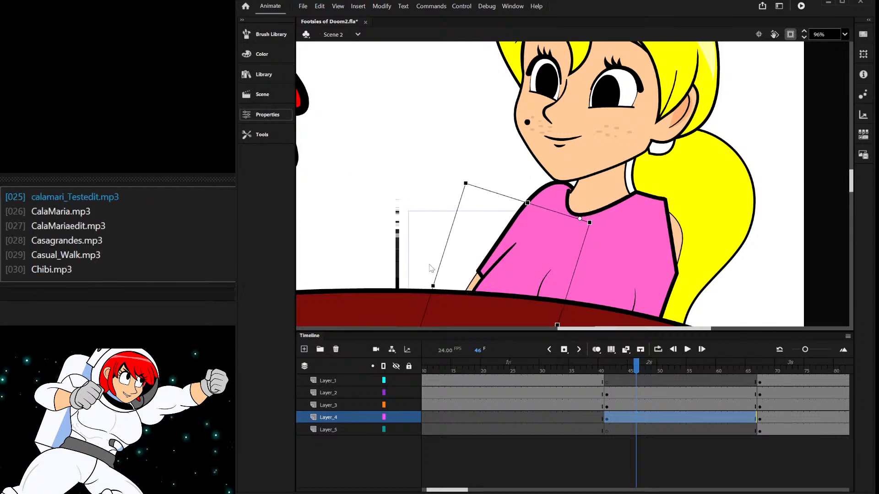
{"action": "left_click", "coordinate": [498, 160]}
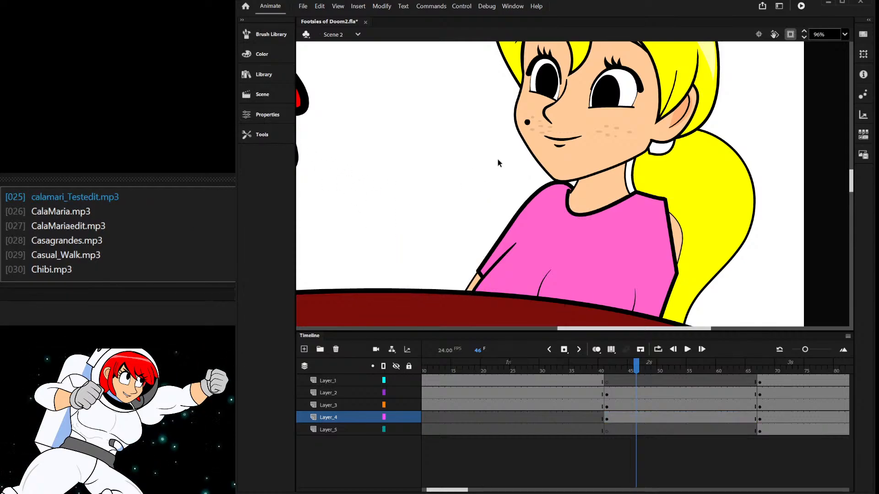
- Thicken the crease line on the front of the pink shirt just above the table edge
{"action": "scroll", "coordinate": [568, 210], "scroll_direction": "down", "scroll_amount": 2}
{"action": "left_click", "coordinate": [551, 256]}
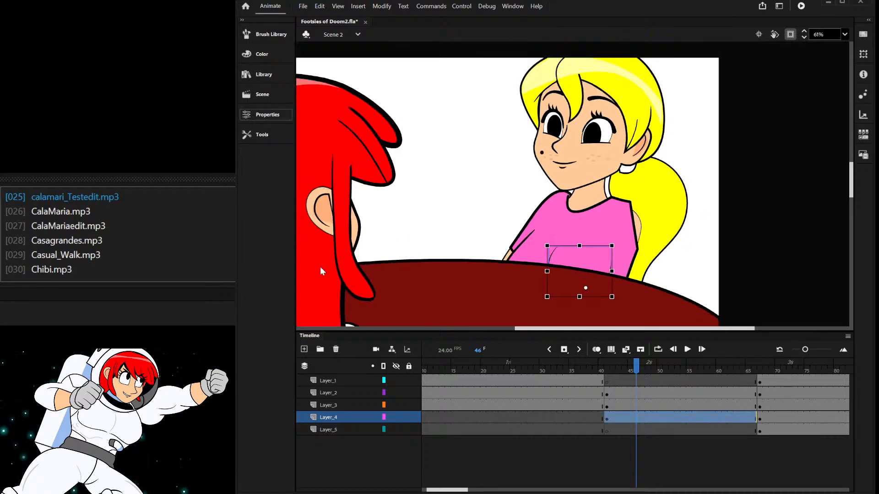
{"action": "left_click", "coordinate": [556, 177]}
{"action": "left_click", "coordinate": [422, 176]}
{"action": "scroll", "coordinate": [442, 204], "scroll_direction": "down", "scroll_amount": 3}
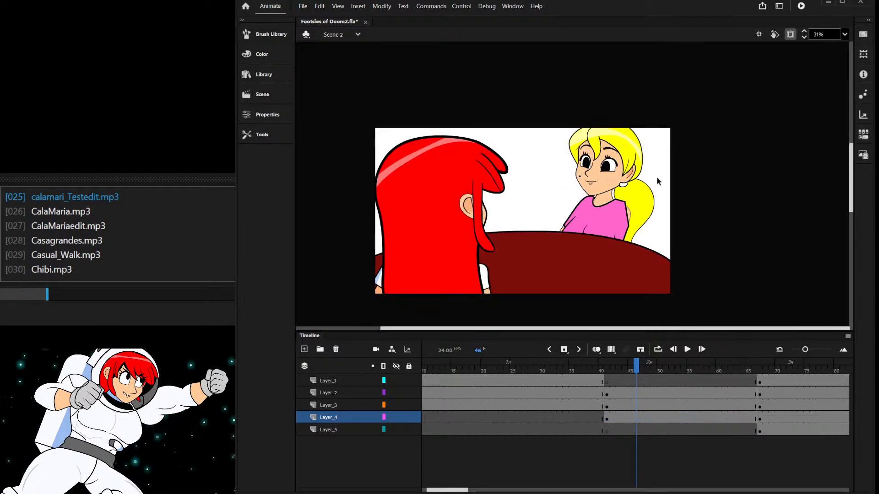
- Select the blonde character's near upper arm and pink sleeve in the wide shot at frame 69 for copying
{"action": "left_click_drag", "start_coordinate": [645, 363], "coordinate": [770, 374]}
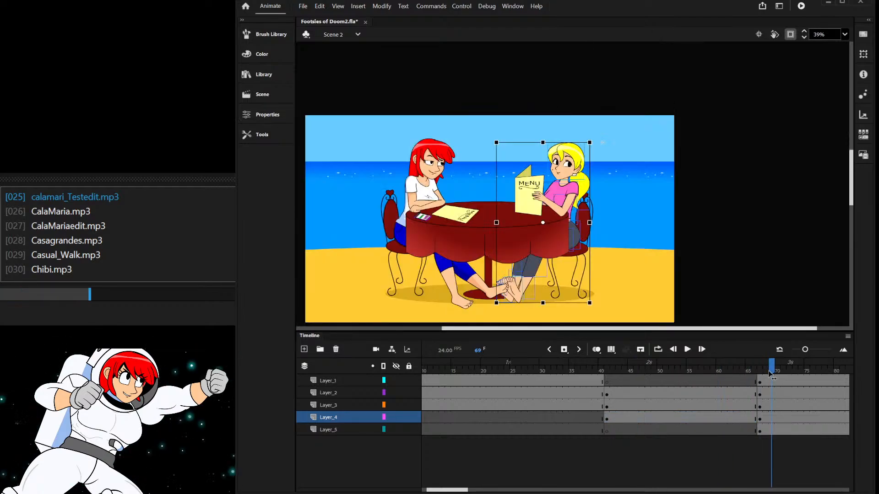
{"action": "scroll", "coordinate": [604, 215], "scroll_direction": "up", "scroll_amount": 4}
{"action": "left_click", "coordinate": [570, 194]}
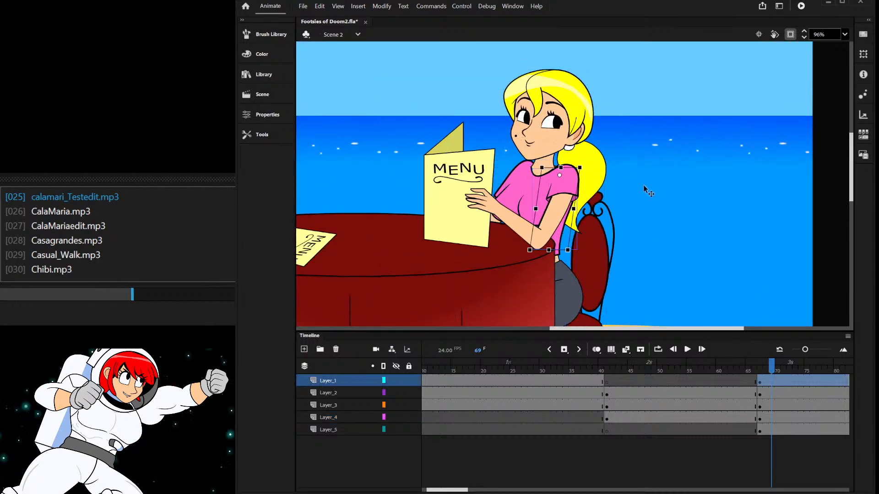
{"action": "scroll", "coordinate": [566, 192], "scroll_direction": "up", "scroll_amount": 5}
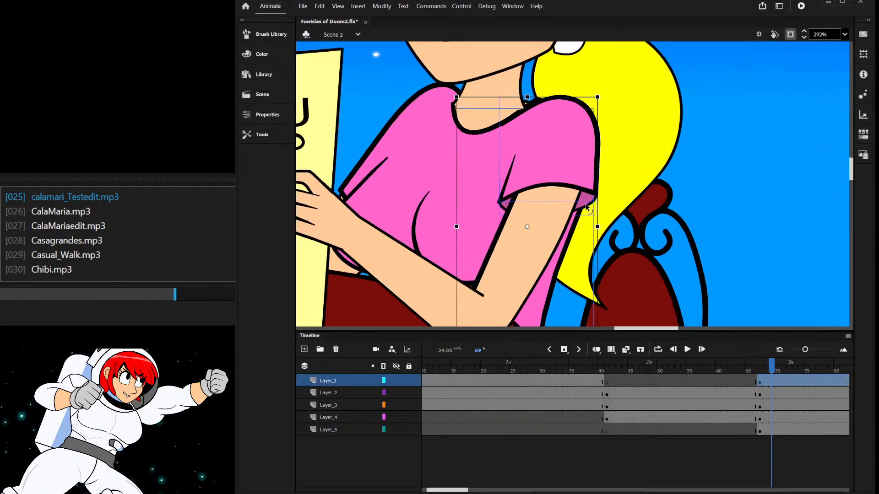
{"action": "scroll", "coordinate": [645, 219], "scroll_direction": "down", "scroll_amount": 2}
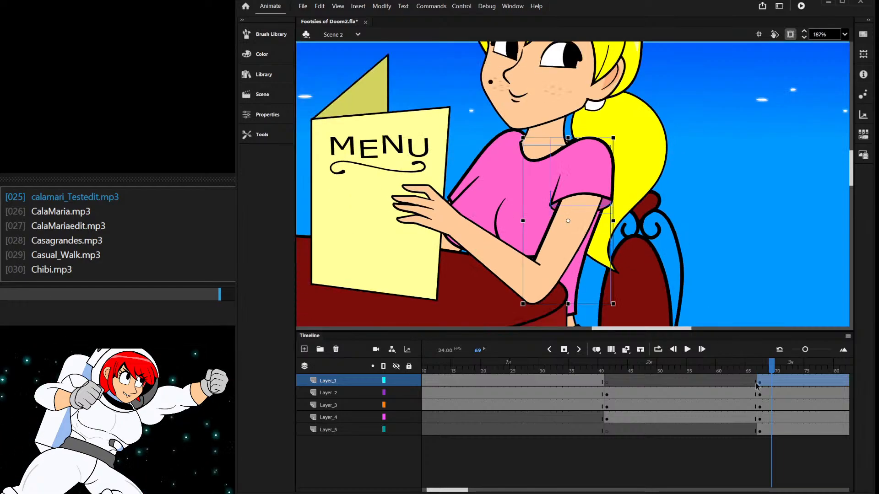
- Paste the arm and sleeve onto Layer_4 at frame 53, then enlarge and rotate them to fit the near shoulder
{"action": "left_click", "coordinate": [690, 371]}
{"action": "left_click_drag", "start_coordinate": [691, 373], "coordinate": [677, 371]}
{"action": "scroll", "coordinate": [581, 199], "scroll_direction": "down", "scroll_amount": 3}
{"action": "left_click", "coordinate": [582, 202]}
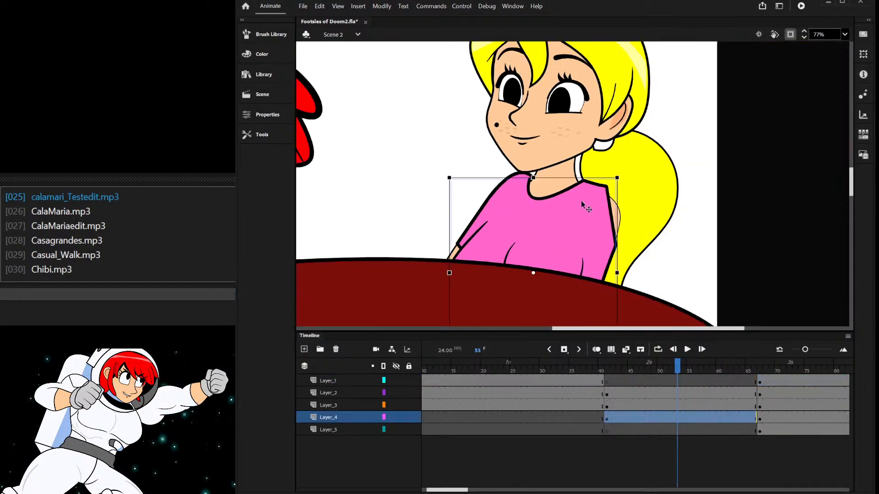
{"action": "key", "text": "ctrl+z"}
{"action": "left_click", "coordinate": [531, 206]}
{"action": "left_click_drag", "start_coordinate": [549, 249], "coordinate": [597, 280]}
{"action": "left_click_drag", "start_coordinate": [661, 181], "coordinate": [639, 227]}
{"action": "left_click", "coordinate": [627, 220]}
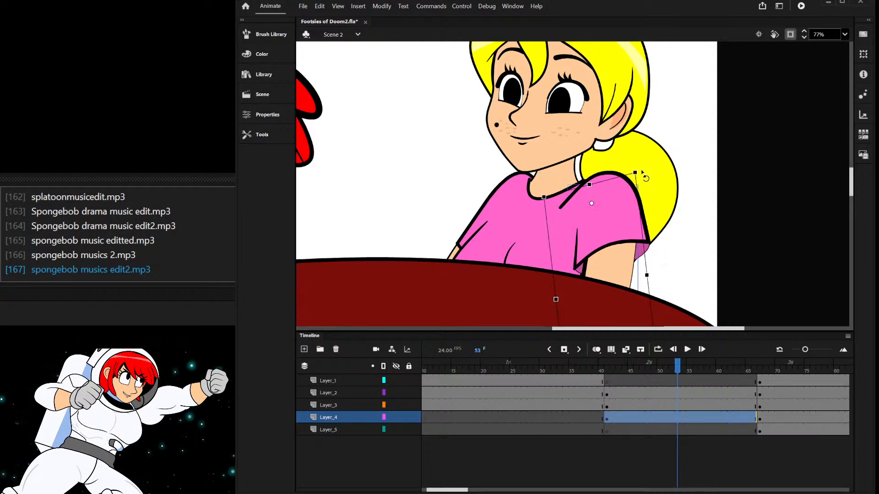
- Thicken the outlines of the pasted sleeve, its shaded underside and the near arm to match the pink shirt
{"action": "double_click", "coordinate": [595, 247]}
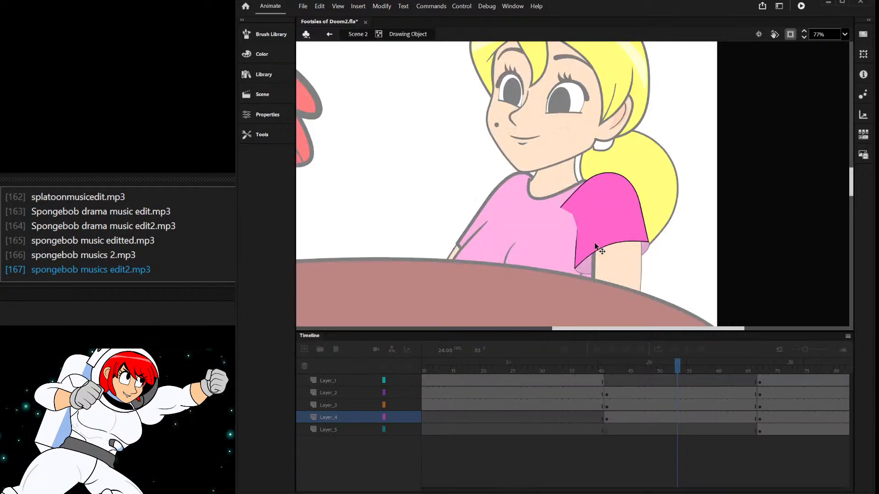
{"action": "double_click", "coordinate": [669, 251]}
{"action": "double_click", "coordinate": [614, 279]}
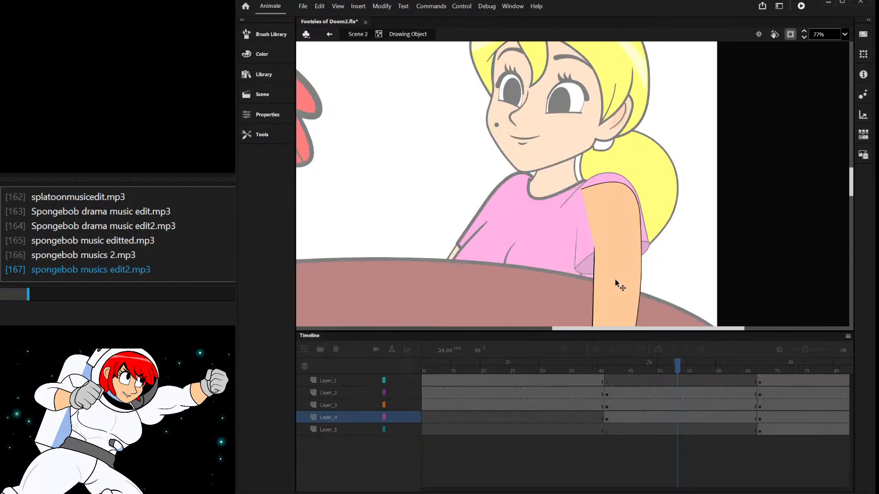
{"action": "double_click", "coordinate": [693, 251]}
{"action": "left_click", "coordinate": [590, 277]}
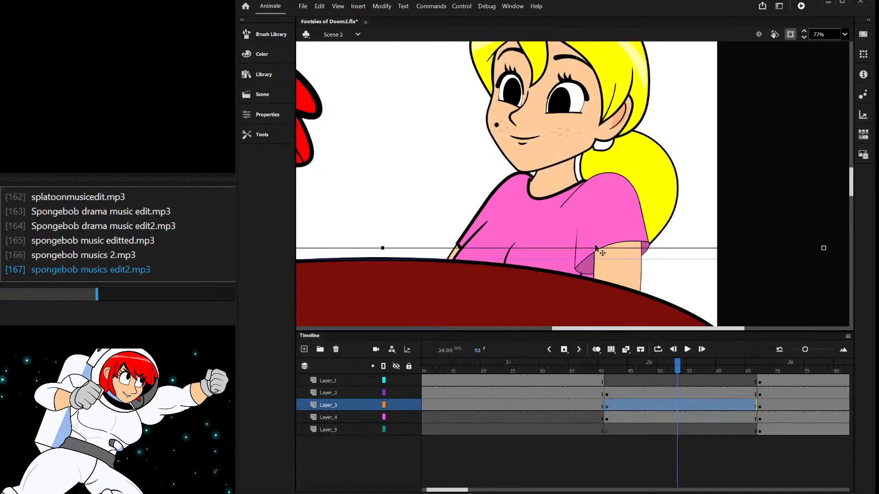
{"action": "left_click", "coordinate": [588, 269]}
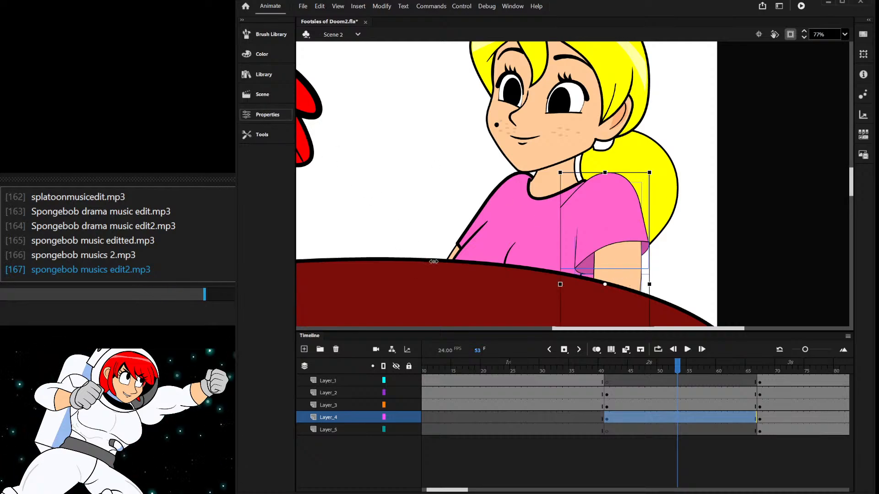
{"action": "left_click", "coordinate": [489, 268]}
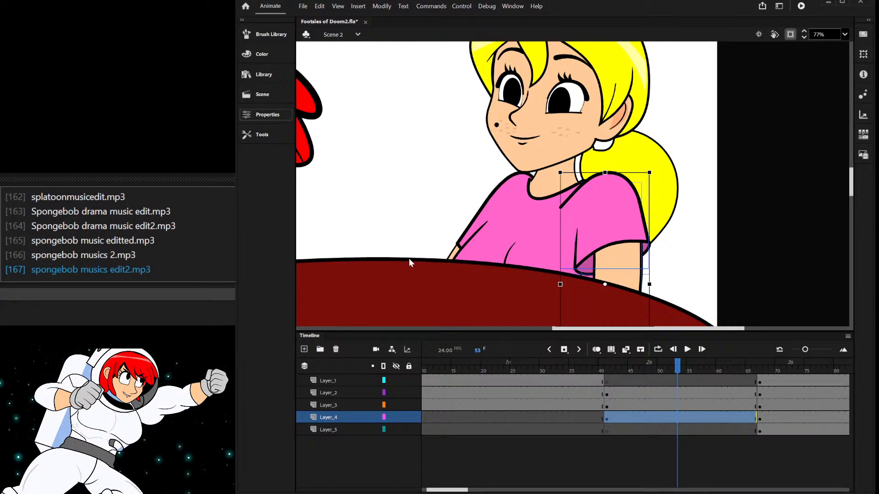
{"action": "left_click", "coordinate": [688, 216]}
- Pull the inner end of the near sleeve's outline up so it runs along the shirt's neckline
{"action": "scroll", "coordinate": [573, 194], "scroll_direction": "up", "scroll_amount": 5}
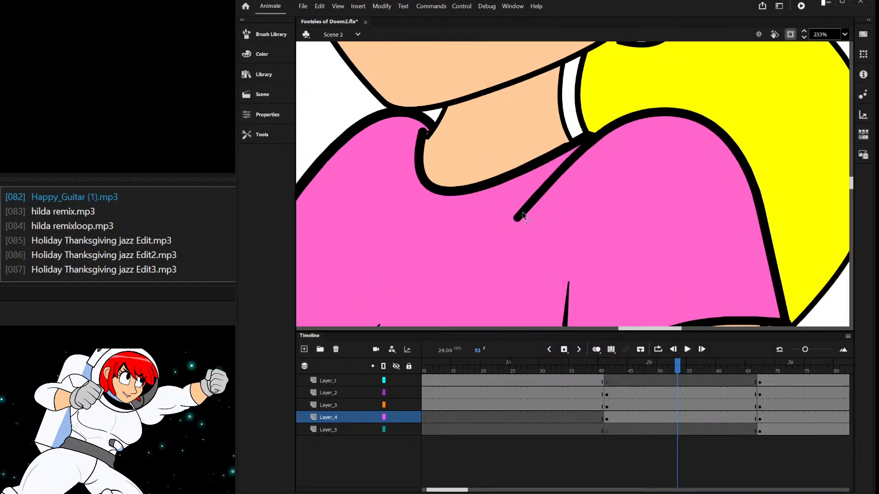
{"action": "double_click", "coordinate": [549, 171]}
{"action": "left_click_drag", "start_coordinate": [548, 171], "coordinate": [570, 148]}
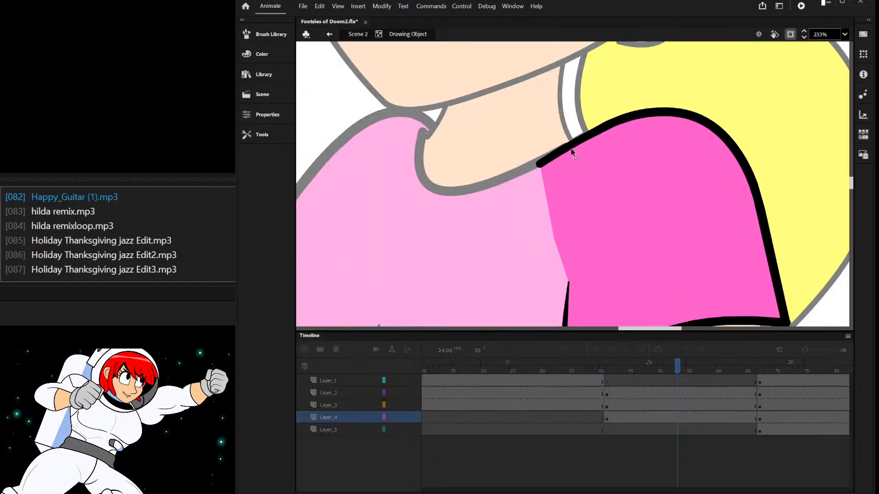
{"action": "double_click", "coordinate": [568, 105]}
{"action": "left_click", "coordinate": [567, 105]}
- Reduce the stroke thickness of the pink shirt's curved neckline
{"action": "scroll", "coordinate": [539, 163], "scroll_direction": "down", "scroll_amount": 5}
{"action": "scroll", "coordinate": [494, 142], "scroll_direction": "up", "scroll_amount": 3}
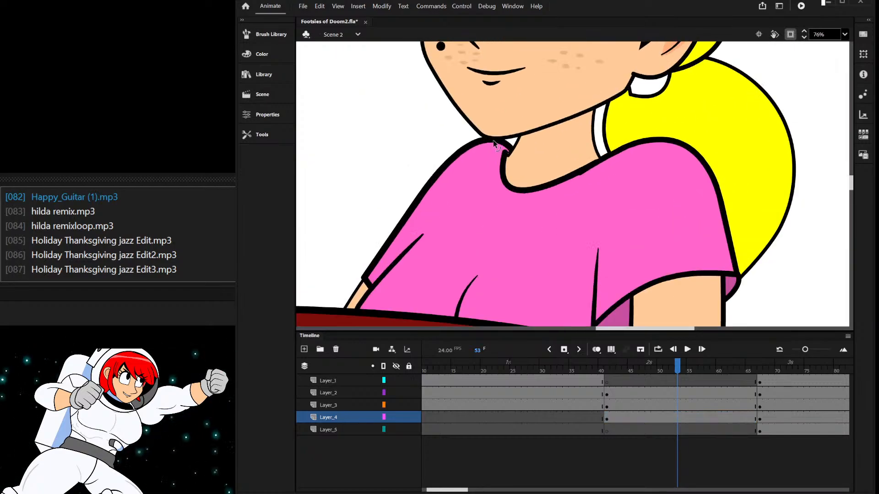
{"action": "scroll", "coordinate": [494, 144], "scroll_direction": "up", "scroll_amount": 2}
{"action": "scroll", "coordinate": [510, 160], "scroll_direction": "down", "scroll_amount": 4}
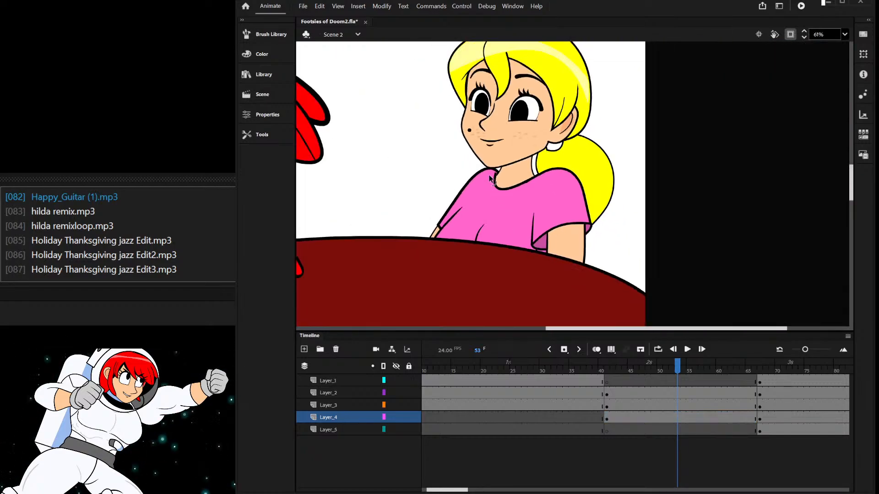
{"action": "scroll", "coordinate": [524, 242], "scroll_direction": "up", "scroll_amount": 3}
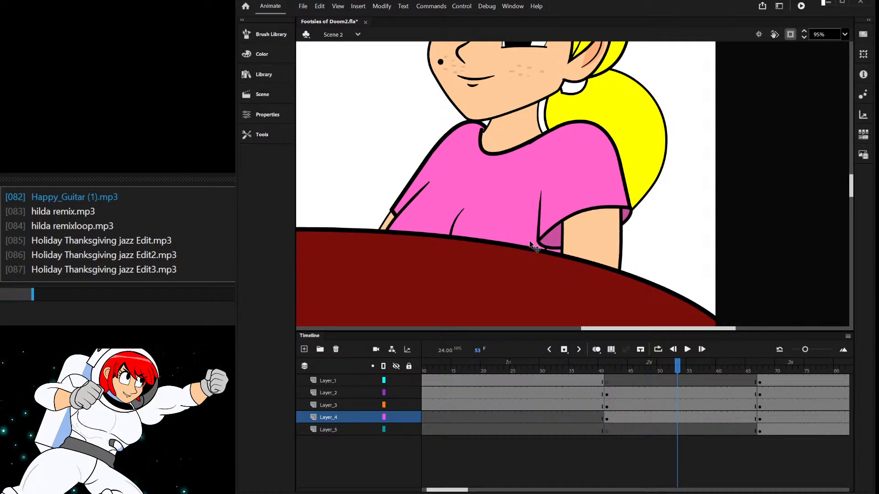
{"action": "scroll", "coordinate": [521, 242], "scroll_direction": "down", "scroll_amount": 2}
{"action": "scroll", "coordinate": [468, 158], "scroll_direction": "up", "scroll_amount": 5}
{"action": "double_click", "coordinate": [493, 195]}
{"action": "left_click", "coordinate": [492, 188]}
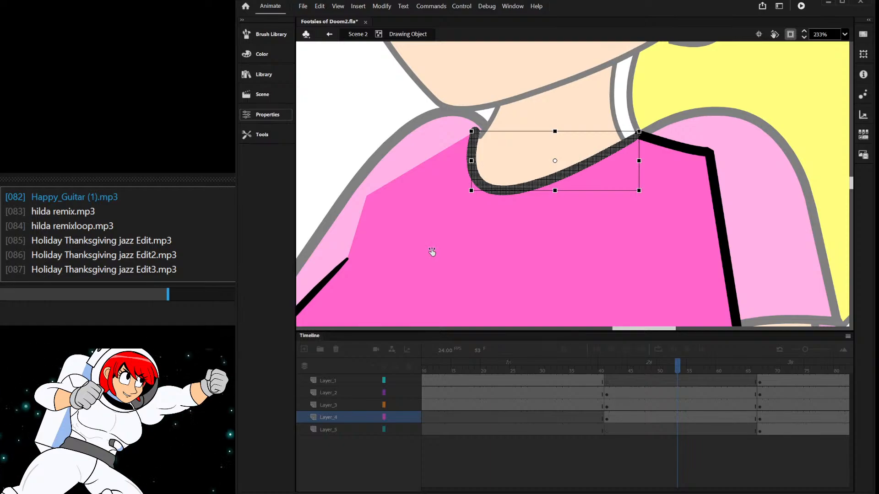
{"action": "key", "text": "Return"}
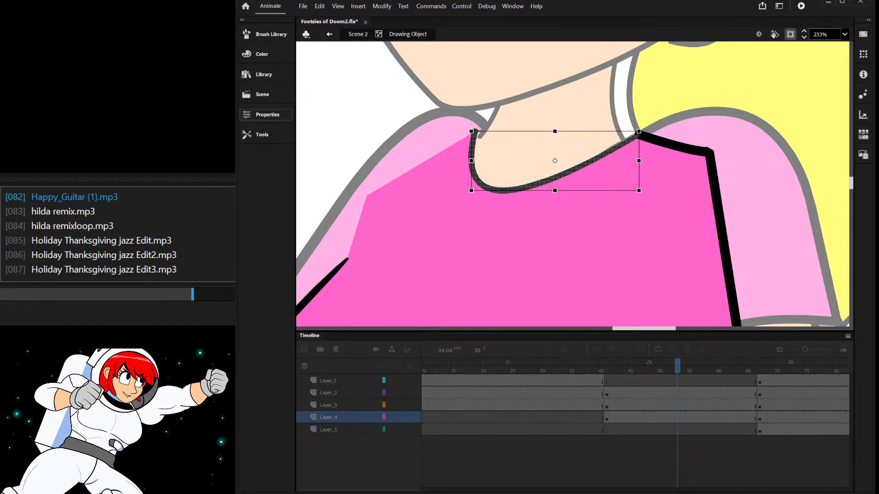
{"action": "left_click", "coordinate": [704, 99]}
{"action": "double_click", "coordinate": [651, 84]}
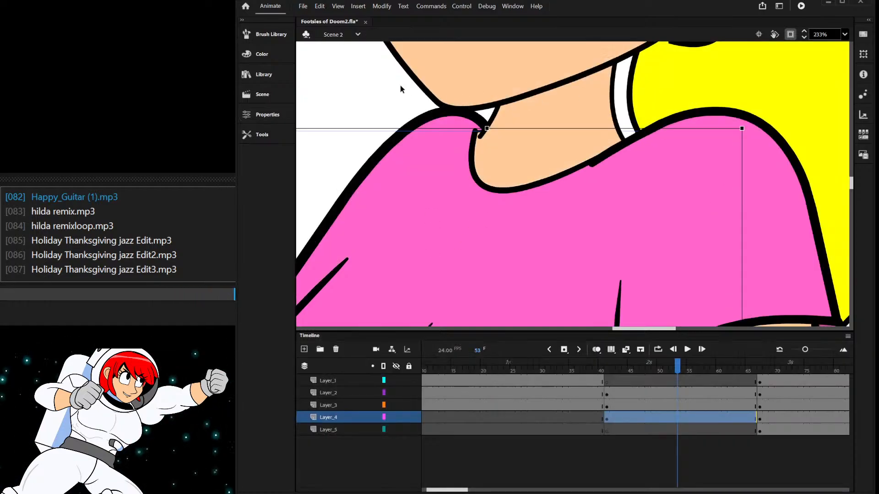
- Examine close up where the neckline meets the far shoulder and where the near sleeve's outline joins it
{"action": "scroll", "coordinate": [478, 125], "scroll_direction": "up", "scroll_amount": 3}
{"action": "double_click", "coordinate": [477, 123]}
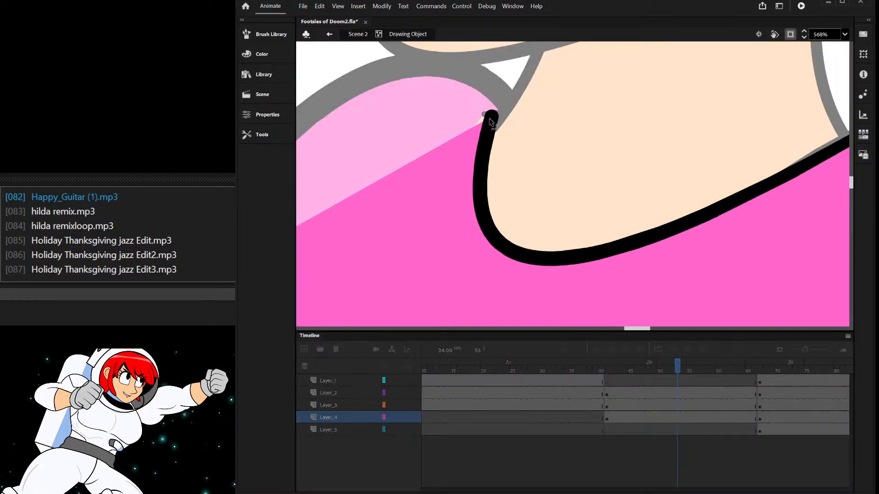
{"action": "scroll", "coordinate": [551, 151], "scroll_direction": "down", "scroll_amount": 3}
{"action": "double_click", "coordinate": [605, 126]}
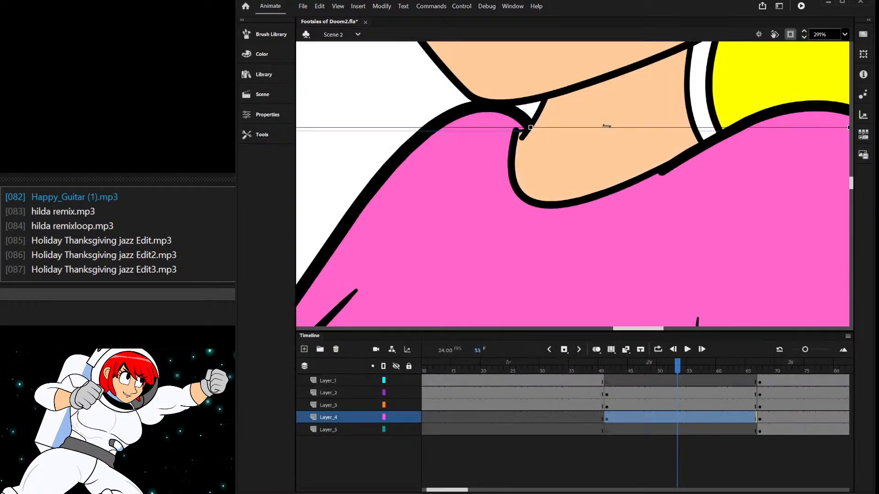
{"action": "left_click", "coordinate": [600, 138]}
{"action": "scroll", "coordinate": [598, 144], "scroll_direction": "down", "scroll_amount": 4}
{"action": "scroll", "coordinate": [655, 158], "scroll_direction": "up", "scroll_amount": 4}
{"action": "scroll", "coordinate": [596, 155], "scroll_direction": "up", "scroll_amount": 2}
{"action": "double_click", "coordinate": [563, 155]}
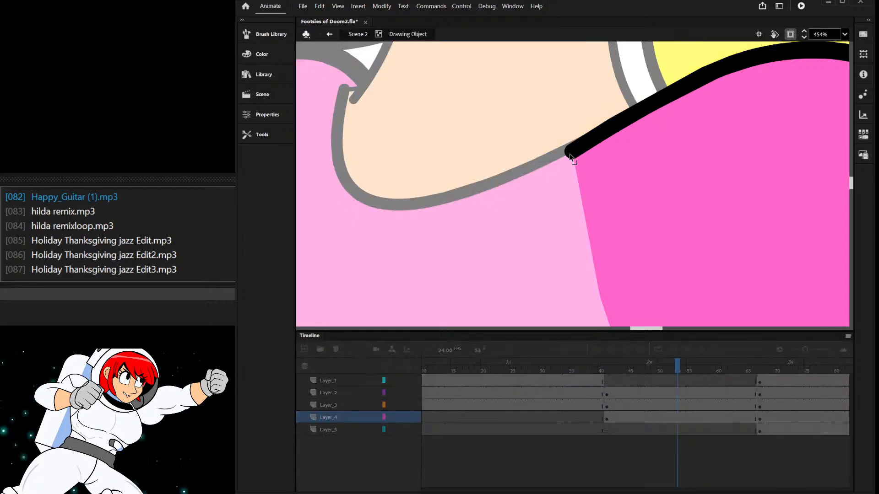
{"action": "scroll", "coordinate": [556, 172], "scroll_direction": "down", "scroll_amount": 5}
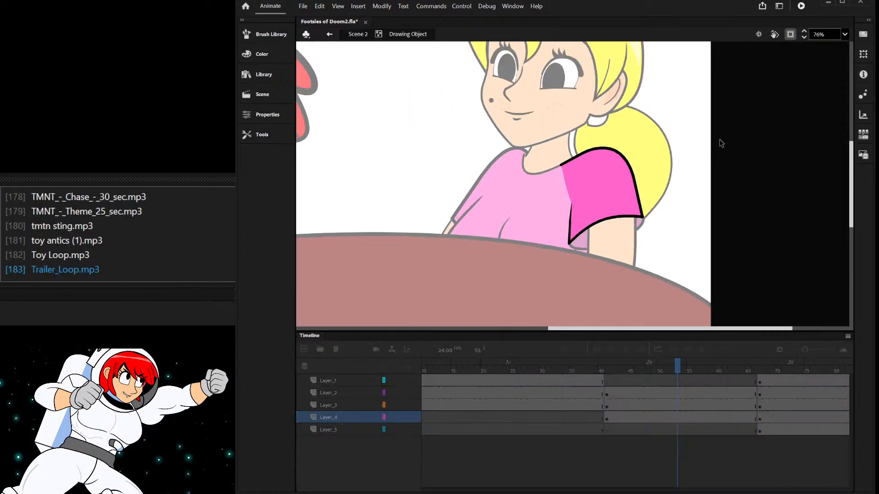
{"action": "double_click", "coordinate": [718, 142]}
- Review the whole over-the-shoulder composition and scrub through its frames into the following wide shot
{"action": "scroll", "coordinate": [605, 200], "scroll_direction": "down", "scroll_amount": 3}
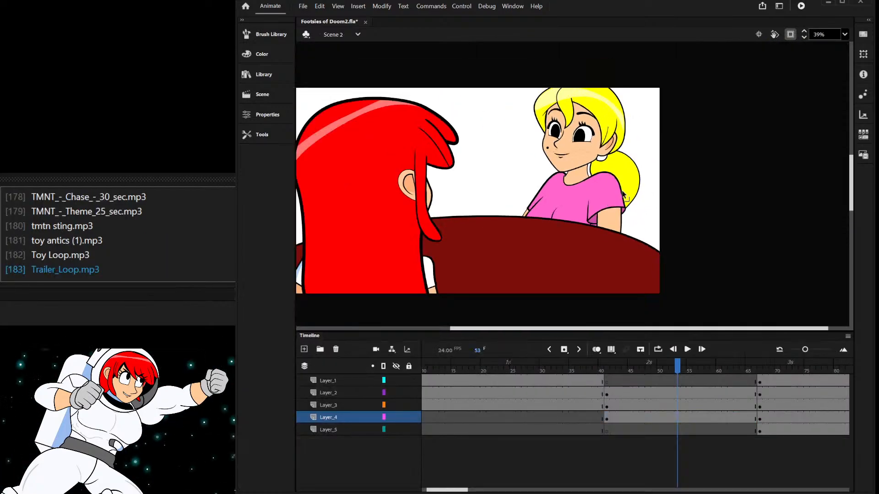
{"action": "scroll", "coordinate": [629, 206], "scroll_direction": "up", "scroll_amount": 2}
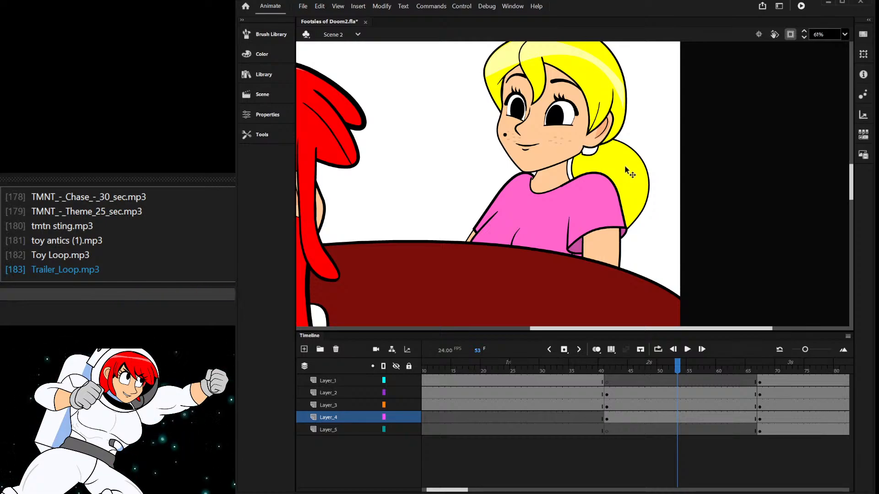
{"action": "key", "text": "ctrl+2"}
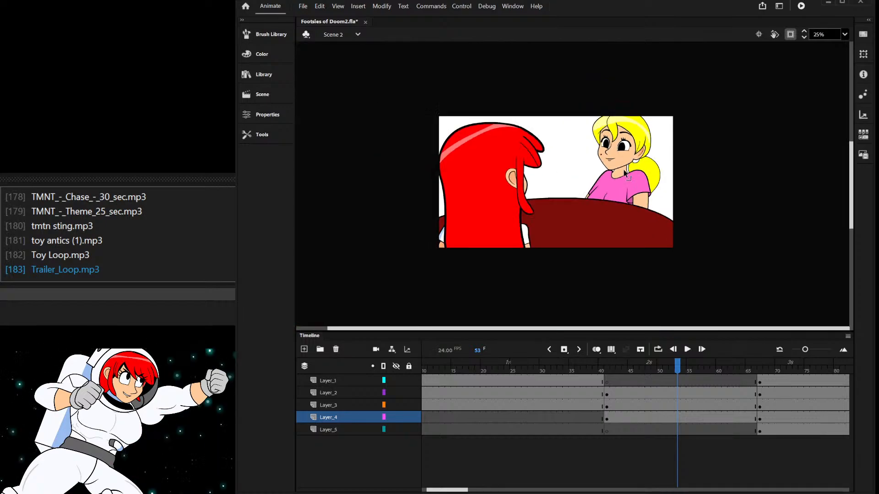
{"action": "left_click_drag", "start_coordinate": [603, 369], "coordinate": [696, 387]}
{"action": "scroll", "coordinate": [563, 199], "scroll_direction": "up", "scroll_amount": 2}
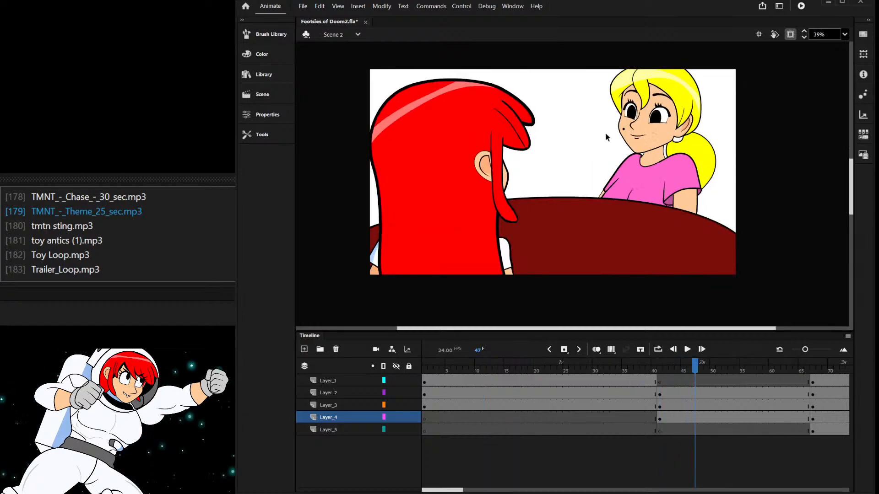
{"action": "key", "text": "Return"}
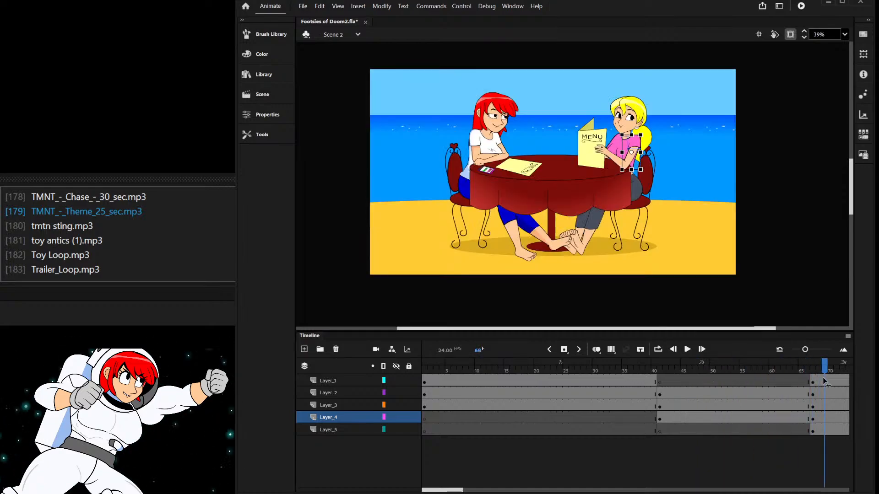
- Copy the blonde character's standing menu from the wide shot and paste it into the over-the-shoulder shot
{"action": "left_click", "coordinate": [578, 145]}
{"action": "scroll", "coordinate": [588, 142], "scroll_direction": "up", "scroll_amount": 2}
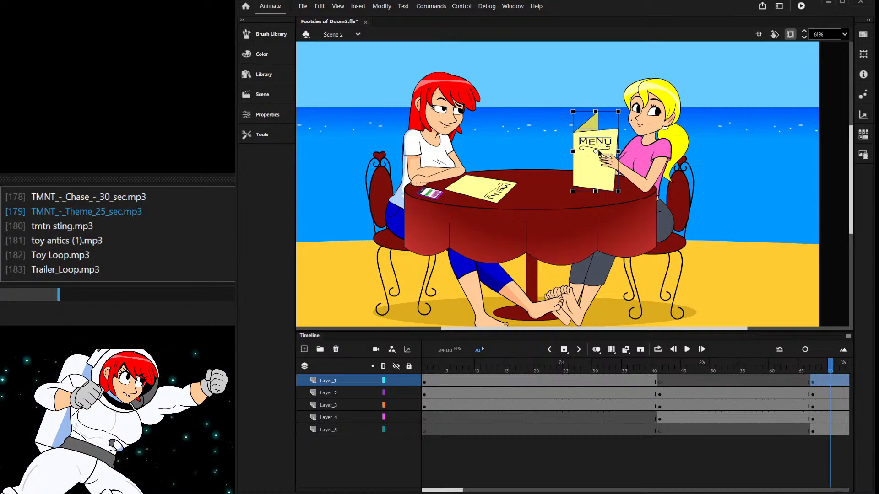
{"action": "key", "text": "Delete"}
{"action": "key", "text": "ctrl+z"}
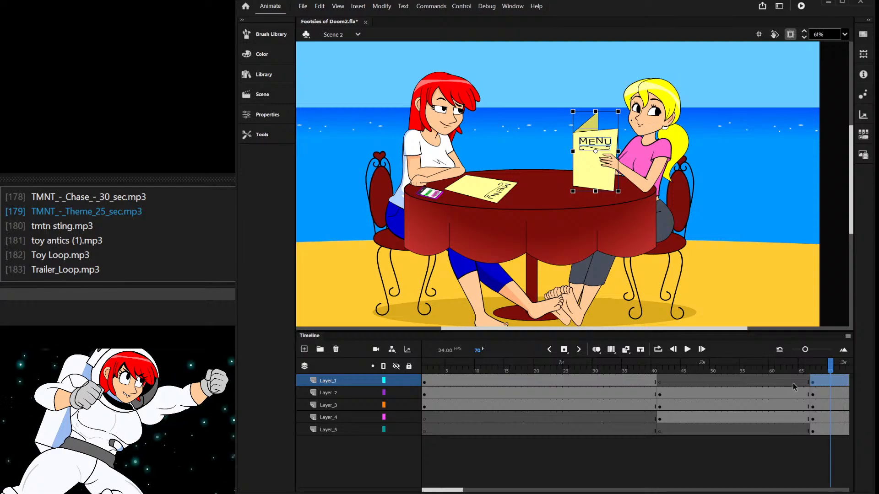
{"action": "left_click_drag", "start_coordinate": [829, 364], "coordinate": [716, 358]}
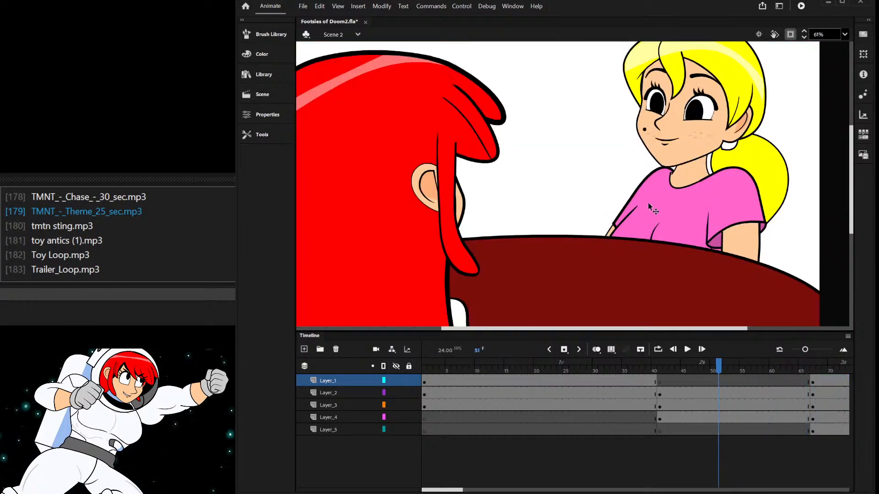
{"action": "scroll", "coordinate": [652, 210], "scroll_direction": "down", "scroll_amount": 2}
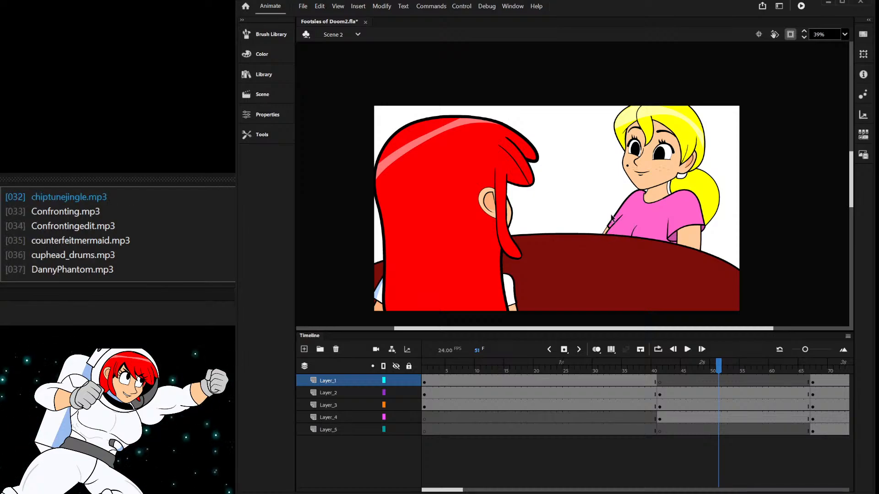
{"action": "left_click", "coordinate": [612, 219]}
{"action": "key", "text": "ctrl+v"}
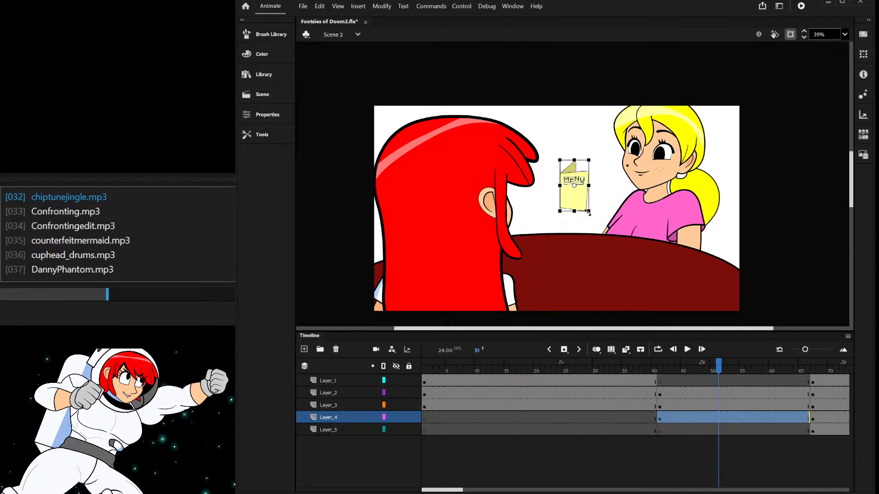
- Enlarge the pasted menu to about twice its size, transfer it to Layer_3 and place it in front of the blonde character and table
{"action": "left_click_drag", "start_coordinate": [589, 212], "coordinate": [615, 244]}
{"action": "key", "text": "ctrl+x"}
{"action": "left_click", "coordinate": [644, 227]}
{"action": "key", "text": "ctrl+v"}
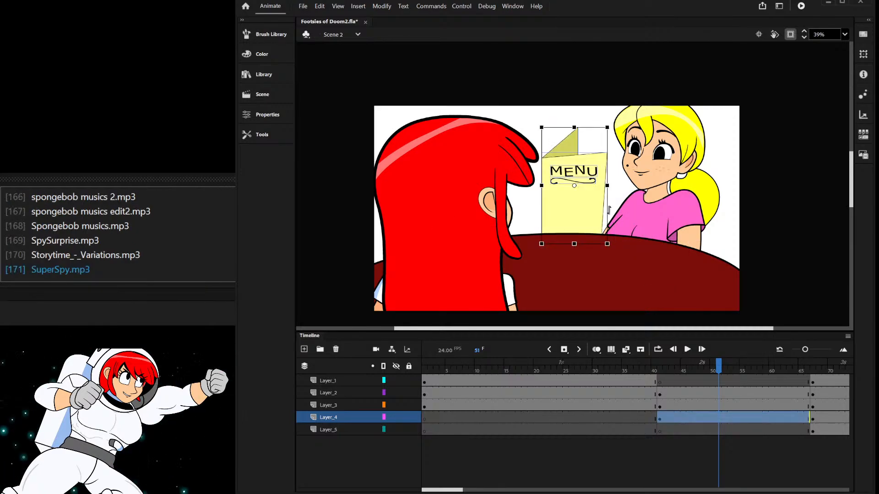
{"action": "key", "text": "ctrl+x"}
{"action": "left_click", "coordinate": [616, 259]}
{"action": "key", "text": "ctrl+v"}
{"action": "left_click_drag", "start_coordinate": [589, 218], "coordinate": [619, 243]}
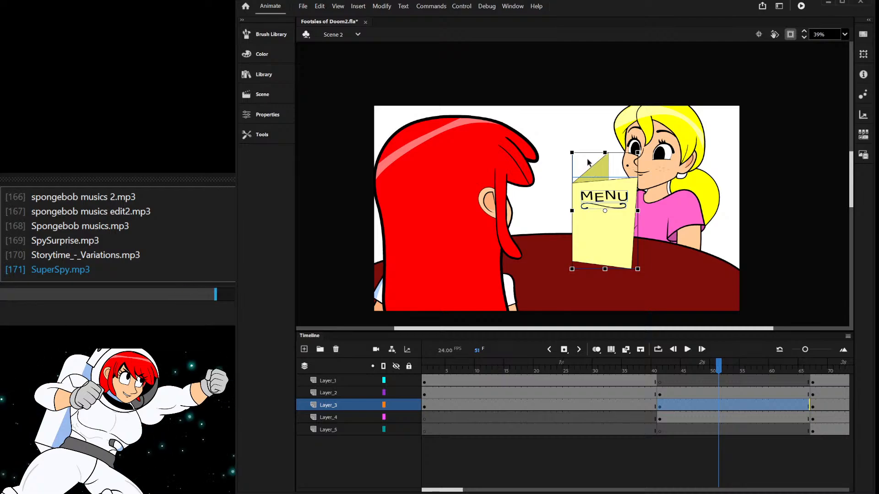
- Thicken the menu's outlines and move the whole menu slightly closer to the blonde character
{"action": "left_click", "coordinate": [581, 172]}
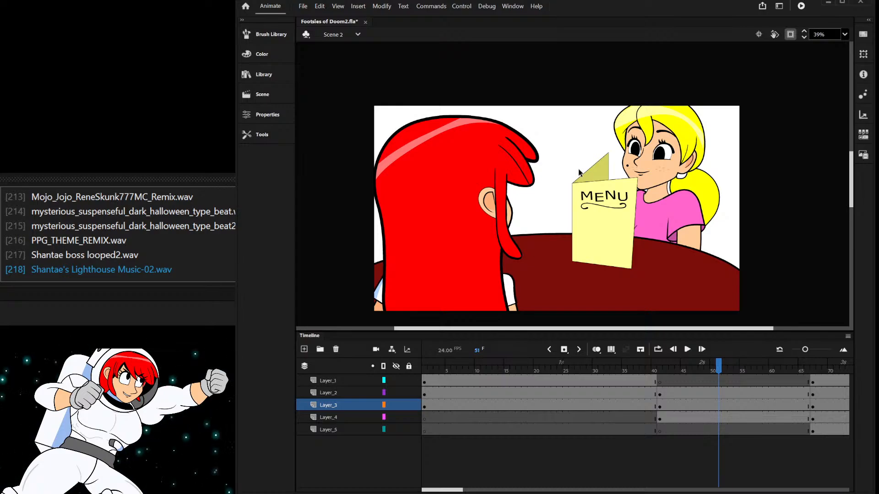
{"action": "scroll", "coordinate": [631, 213], "scroll_direction": "up", "scroll_amount": 2}
{"action": "left_click", "coordinate": [586, 156]}
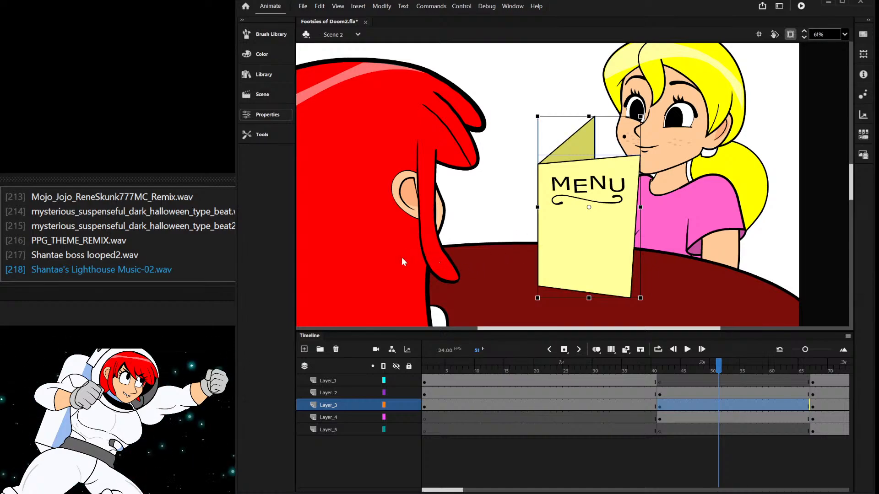
{"action": "left_click", "coordinate": [543, 89]}
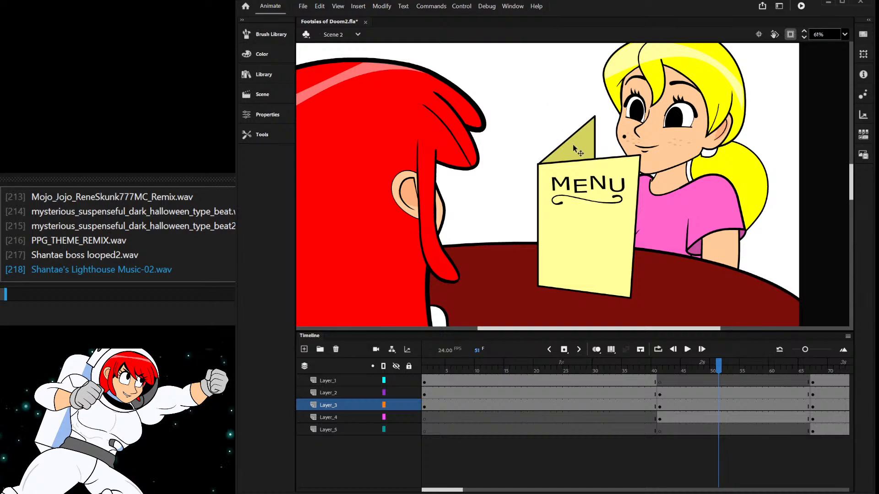
{"action": "left_click", "coordinate": [589, 145]}
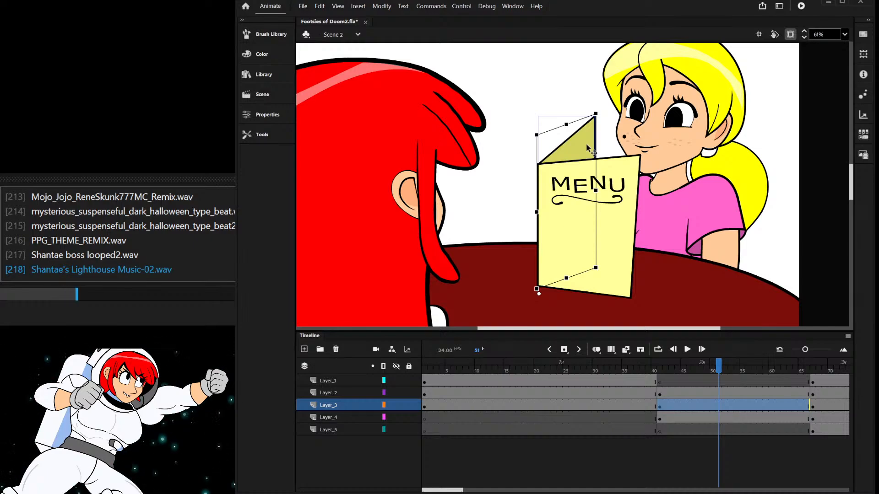
{"action": "left_click_drag", "start_coordinate": [535, 97], "coordinate": [605, 221]}
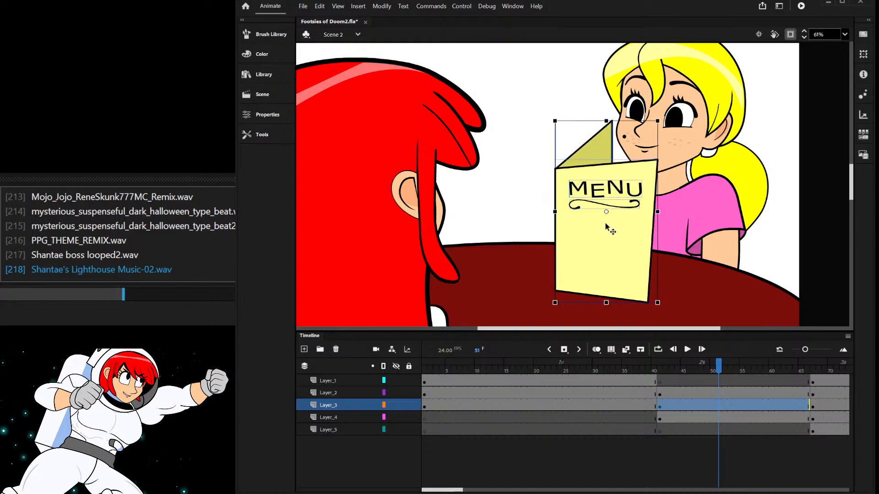
- Swing the menu's darker back page out to the side facing the redhead, reshaping it to fold from the cover's edge
{"action": "left_click", "coordinate": [572, 75]}
{"action": "left_click", "coordinate": [605, 139]}
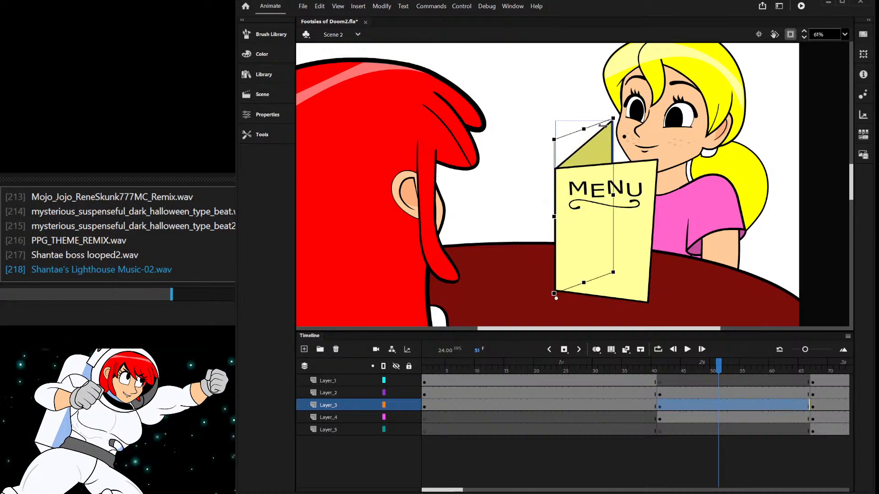
{"action": "left_click_drag", "start_coordinate": [602, 124], "coordinate": [577, 126]}
{"action": "key", "text": "ctrl+z"}
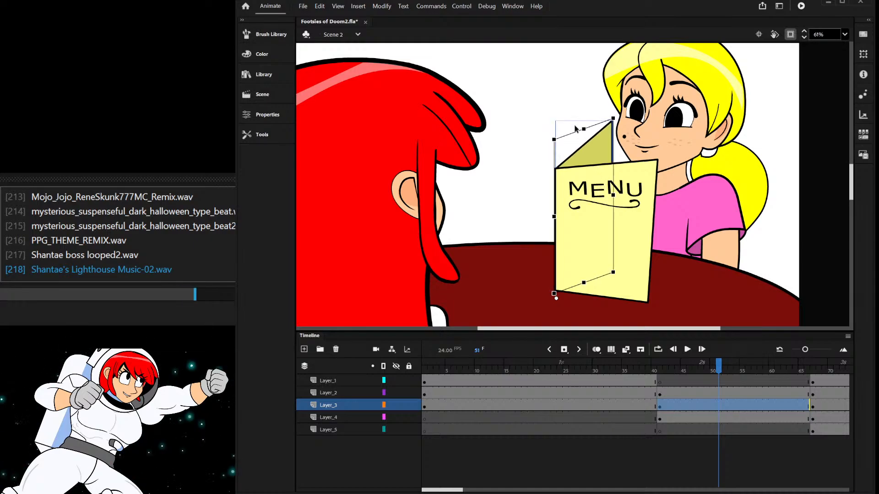
{"action": "double_click", "coordinate": [604, 149]}
{"action": "double_click", "coordinate": [636, 130]}
{"action": "mouse_move", "coordinate": [608, 141]}
{"action": "left_mouse_down"}
{"action": "mouse_move", "coordinate": [562, 139]}
{"action": "mouse_move", "coordinate": [549, 167]}
{"action": "mouse_move", "coordinate": [535, 155]}
{"action": "mouse_move", "coordinate": [518, 159]}
{"action": "mouse_move", "coordinate": [516, 145]}
{"action": "left_mouse_up"}
{"action": "double_click", "coordinate": [553, 160]}
{"action": "left_click_drag", "start_coordinate": [497, 321], "coordinate": [524, 270]}
{"action": "left_click_drag", "start_coordinate": [514, 142], "coordinate": [528, 142]}
- Align the back page's lower corner with the cover's spine so the two menu panels meet cleanly
{"action": "scroll", "coordinate": [555, 291], "scroll_direction": "up", "scroll_amount": 4}
{"action": "left_click_drag", "start_coordinate": [538, 259], "coordinate": [544, 270]}
{"action": "double_click", "coordinate": [604, 249]}
{"action": "left_click", "coordinate": [567, 242]}
{"action": "scroll", "coordinate": [569, 240], "scroll_direction": "down", "scroll_amount": 4}
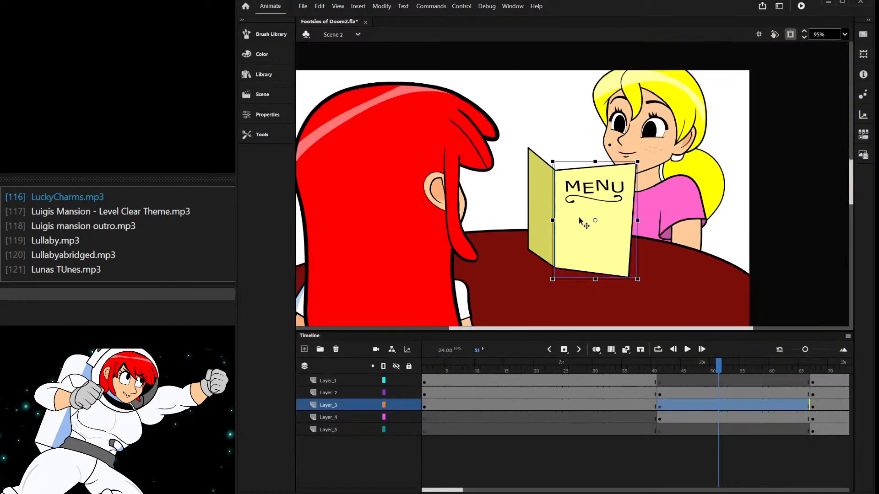
{"action": "left_click", "coordinate": [570, 119]}
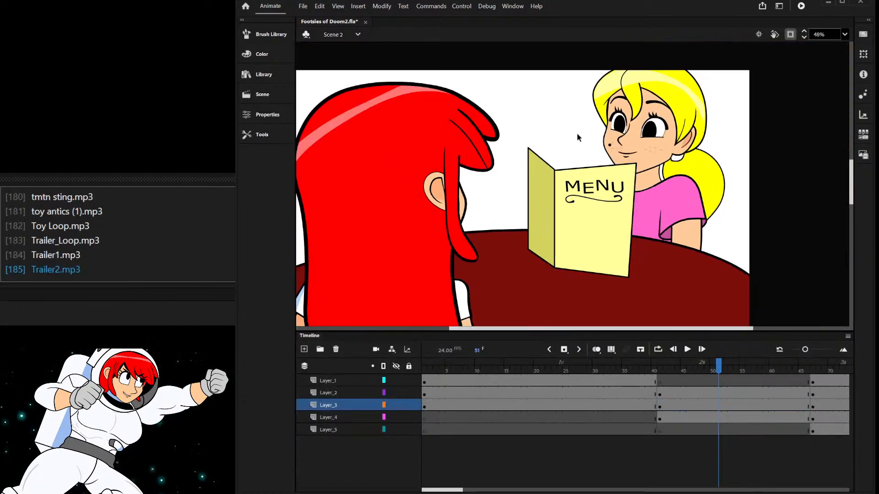
- Tilt the whole blonde character on Layer_4 slightly toward the menu and reposition her behind the table
{"action": "left_click", "coordinate": [648, 151]}
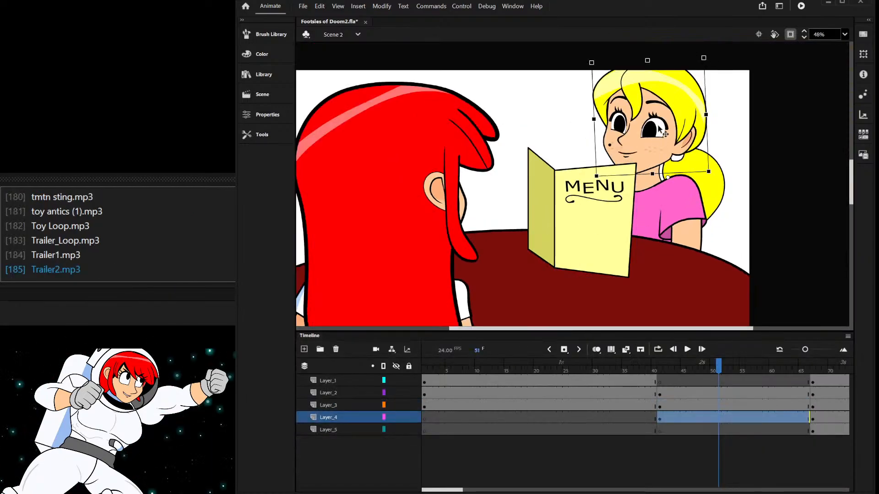
{"action": "left_click", "coordinate": [685, 415]}
{"action": "left_click_drag", "start_coordinate": [728, 58], "coordinate": [695, 42]}
{"action": "left_click_drag", "start_coordinate": [651, 103], "coordinate": [669, 115]}
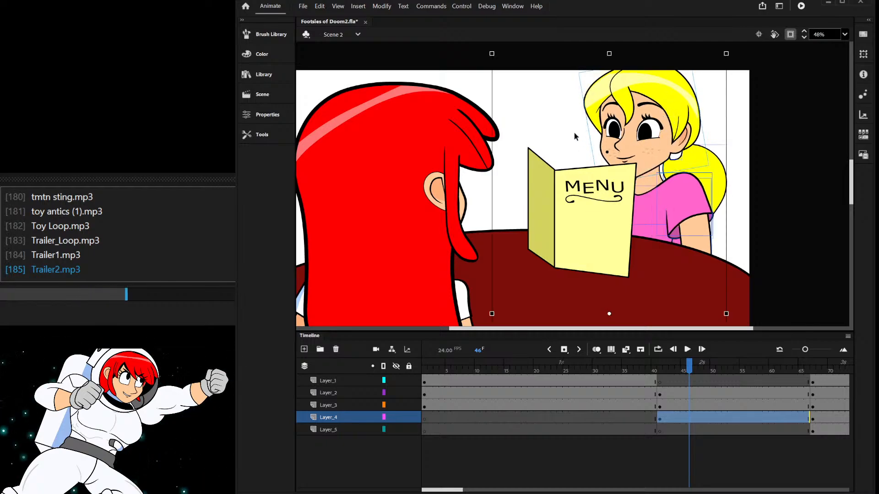
- Lower both pupils inside the blonde character's face symbol so she looks down at the menu, and return to Scene 2
{"action": "scroll", "coordinate": [642, 135], "scroll_direction": "up", "scroll_amount": 2}
{"action": "double_click", "coordinate": [652, 139]}
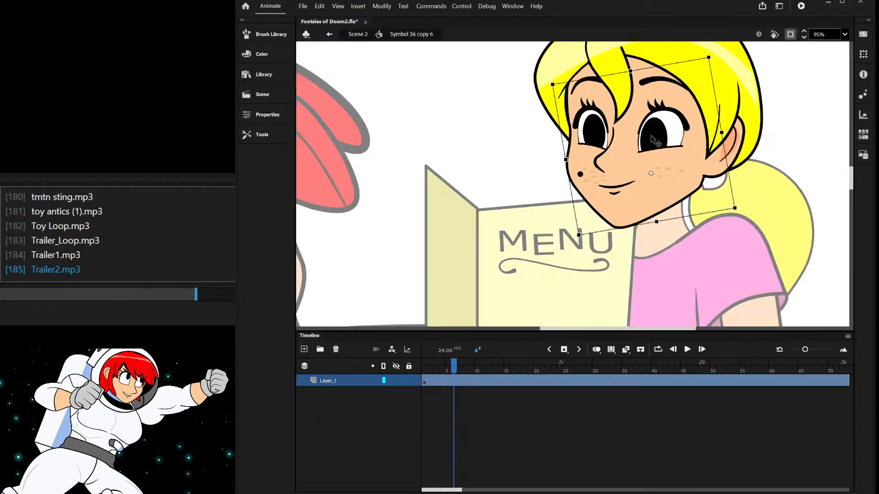
{"action": "double_click", "coordinate": [655, 141]}
{"action": "left_click", "coordinate": [655, 142]}
{"action": "scroll", "coordinate": [657, 144], "scroll_direction": "up", "scroll_amount": 3}
{"action": "left_click_drag", "start_coordinate": [657, 142], "coordinate": [656, 173]}
{"action": "left_click_drag", "start_coordinate": [449, 133], "coordinate": [448, 158]}
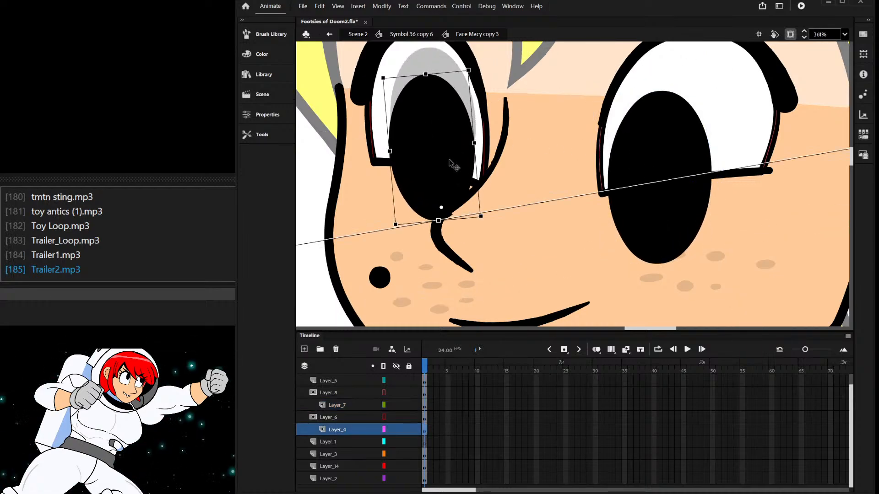
{"action": "scroll", "coordinate": [544, 199], "scroll_direction": "down", "scroll_amount": 4}
{"action": "double_click", "coordinate": [692, 108]}
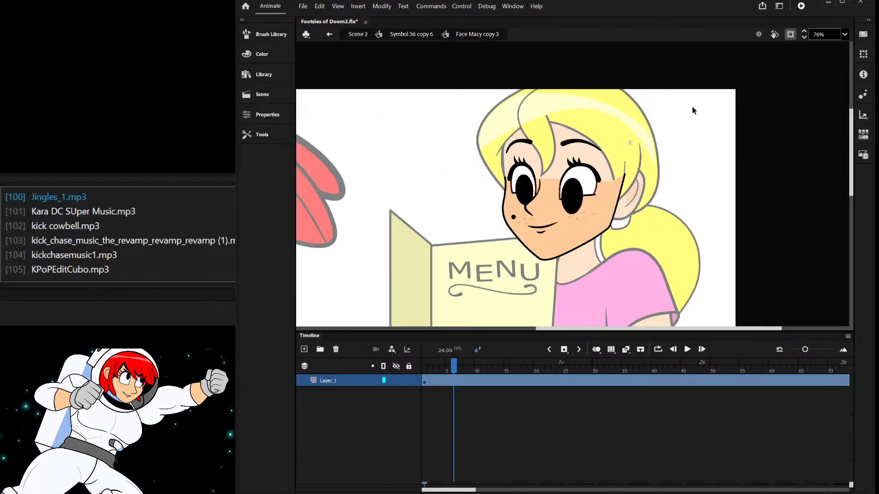
{"action": "scroll", "coordinate": [604, 136], "scroll_direction": "down", "scroll_amount": 2}
{"action": "scroll", "coordinate": [568, 180], "scroll_direction": "up", "scroll_amount": 4}
{"action": "scroll", "coordinate": [623, 178], "scroll_direction": "up", "scroll_amount": 3}
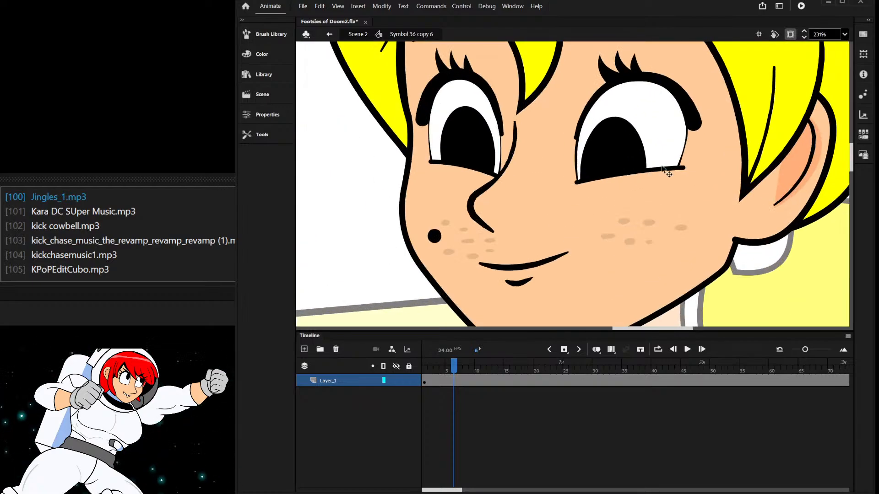
{"action": "scroll", "coordinate": [691, 149], "scroll_direction": "down", "scroll_amount": 4}
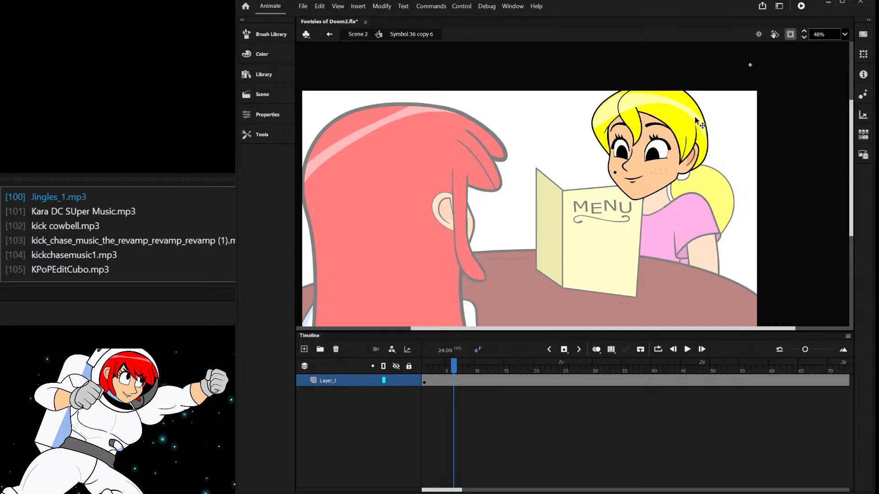
{"action": "double_click", "coordinate": [522, 115]}
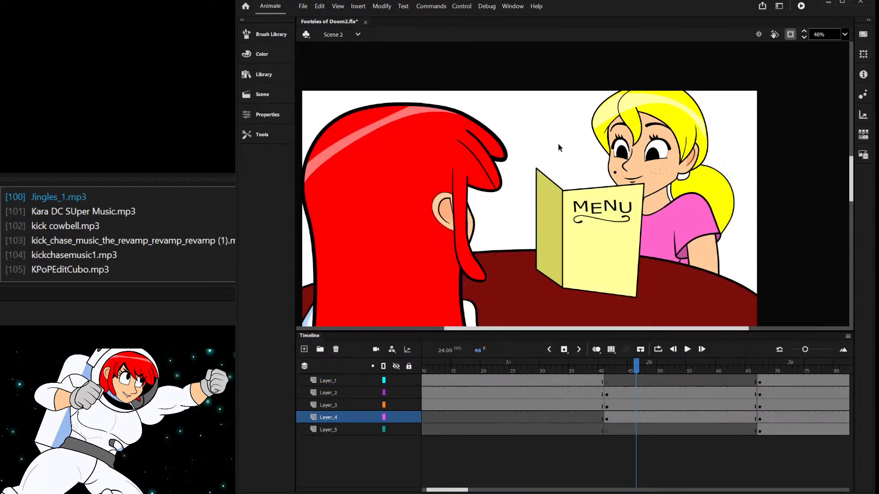
- Copy the blonde character's menu-holding forearm, hand and fingers from the wide shot at frame 67
{"action": "left_click", "coordinate": [711, 247]}
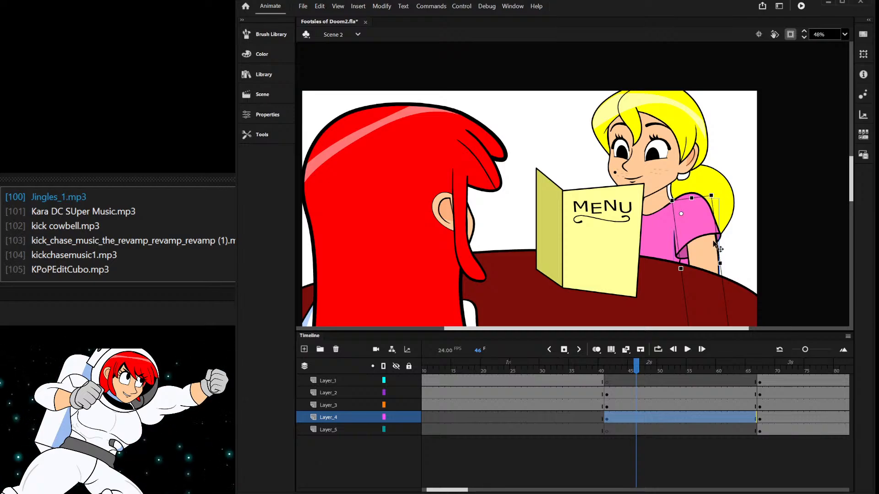
{"action": "left_click", "coordinate": [759, 373]}
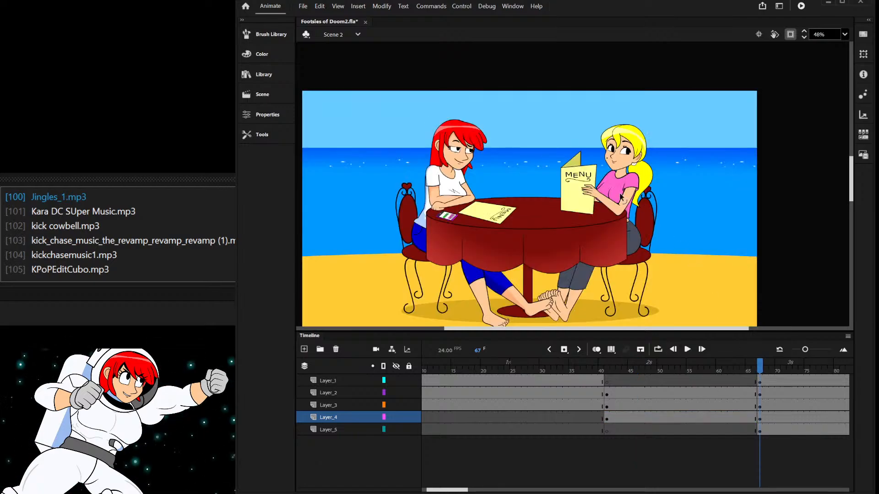
{"action": "scroll", "coordinate": [595, 195], "scroll_direction": "up", "scroll_amount": 5}
{"action": "left_click", "coordinate": [580, 190]}
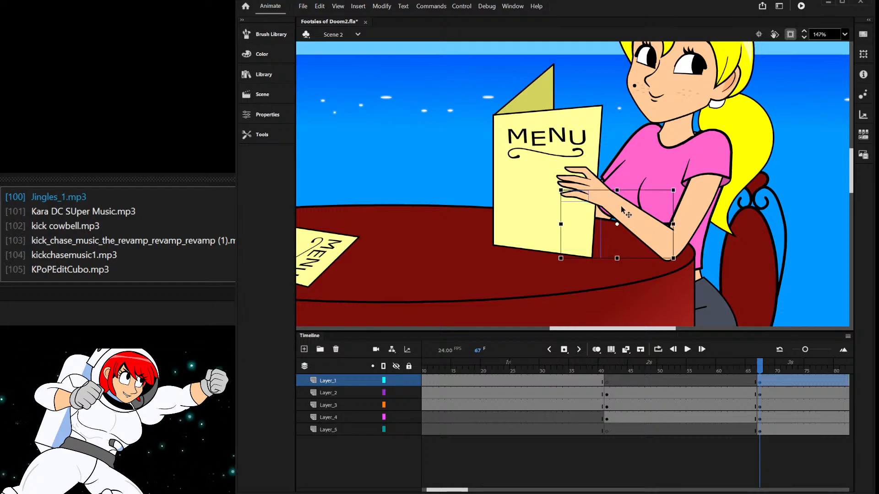
{"action": "left_click", "coordinate": [604, 192]}
{"action": "left_click", "coordinate": [580, 192], "text": "shift"}
{"action": "left_click", "coordinate": [588, 179], "text": "shift"}
{"action": "key", "text": "Delete"}
{"action": "key", "text": "ctrl+z"}
{"action": "key", "text": "Delete"}
{"action": "key", "text": "ctrl+z"}
- Paste the forearm and hand onto Layer_3 of the over-the-shoulder shot, then scale and rotate them so the hand rests on the menu
{"action": "scroll", "coordinate": [657, 211], "scroll_direction": "down", "scroll_amount": 3}
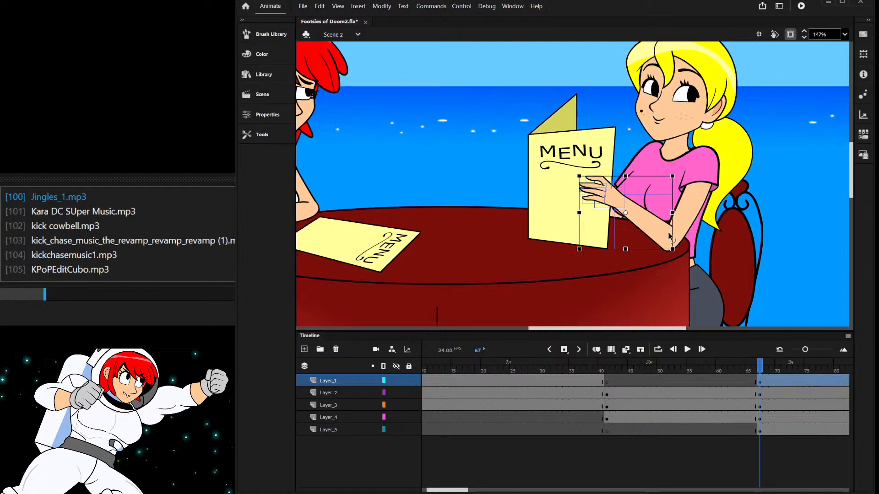
{"action": "left_click_drag", "start_coordinate": [732, 366], "coordinate": [642, 357]}
{"action": "left_click", "coordinate": [642, 210]}
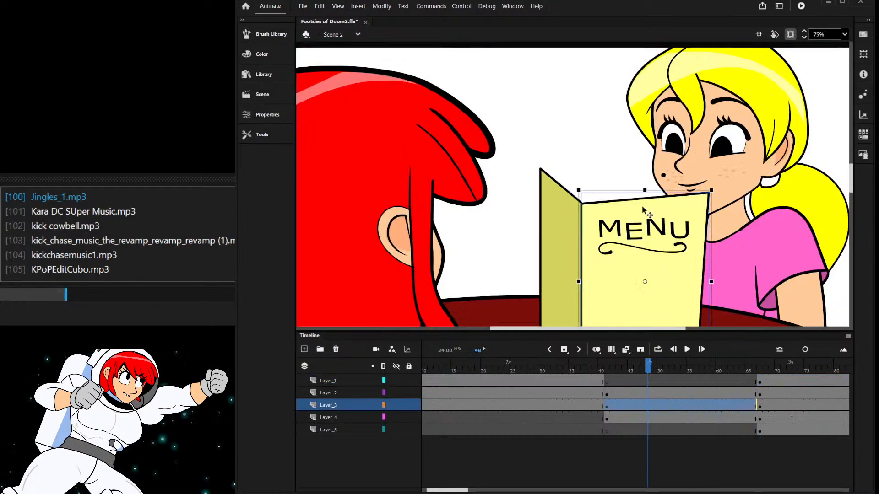
{"action": "scroll", "coordinate": [640, 209], "scroll_direction": "down", "scroll_amount": 3}
{"action": "scroll", "coordinate": [683, 271], "scroll_direction": "up", "scroll_amount": 1}
{"action": "key", "text": "ctrl+v"}
{"action": "left_click_drag", "start_coordinate": [593, 201], "coordinate": [710, 308]}
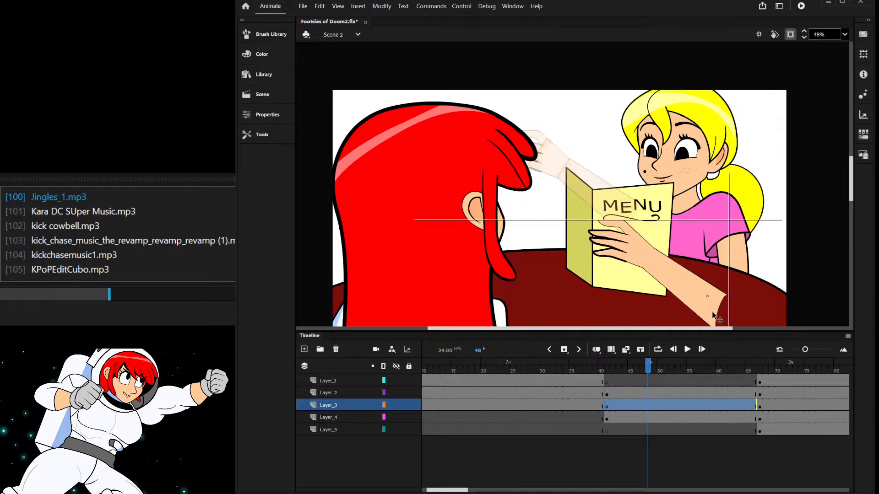
{"action": "left_click_drag", "start_coordinate": [615, 226], "coordinate": [636, 243]}
{"action": "left_click_drag", "start_coordinate": [749, 245], "coordinate": [723, 222]}
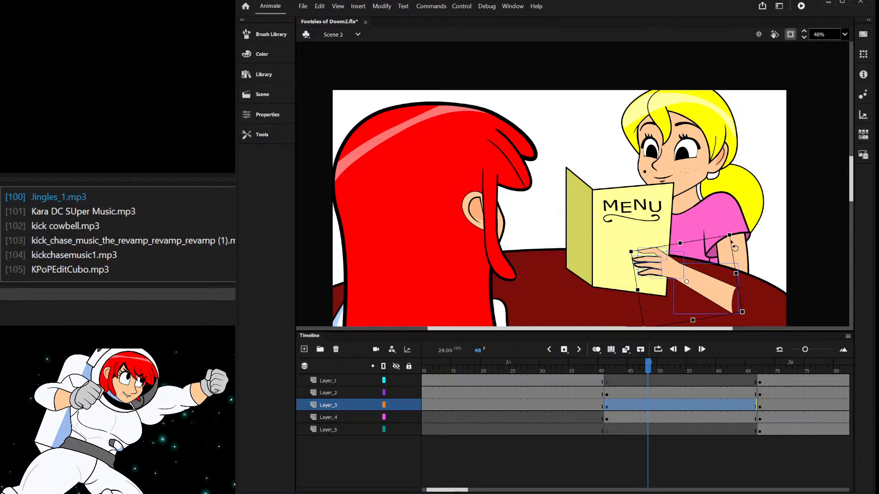
- Thicken the outlines of the blonde character's forearm, hand and upper fingers on Layer_3 to match the shot's line weight
{"action": "left_click", "coordinate": [778, 219]}
{"action": "double_click", "coordinate": [656, 268]}
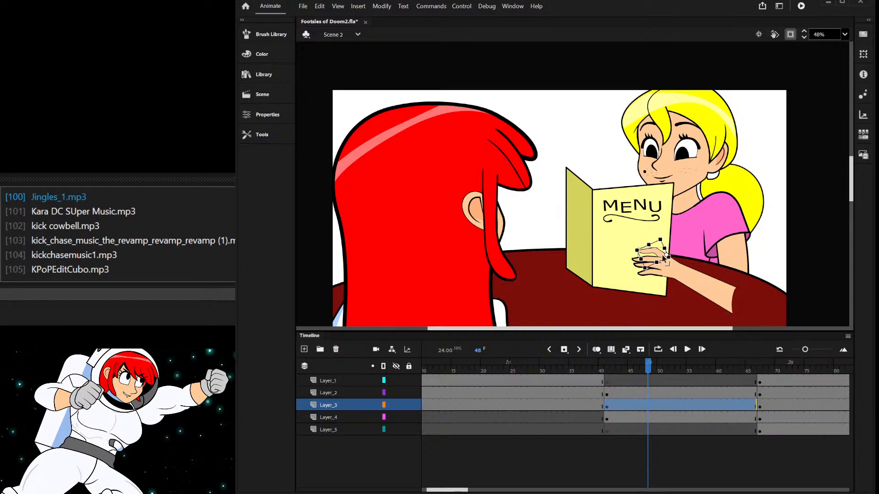
{"action": "scroll", "coordinate": [676, 285], "scroll_direction": "up", "scroll_amount": 3}
{"action": "double_click", "coordinate": [663, 244]}
{"action": "left_click", "coordinate": [627, 249]}
{"action": "double_click", "coordinate": [627, 250]}
{"action": "double_click", "coordinate": [642, 270]}
{"action": "double_click", "coordinate": [640, 256]}
{"action": "double_click", "coordinate": [633, 235]}
{"action": "double_click", "coordinate": [633, 235]}
{"action": "double_click", "coordinate": [689, 268]}
{"action": "left_click", "coordinate": [654, 269], "text": "shift"}
{"action": "left_click", "coordinate": [644, 248], "text": "shift"}
{"action": "left_click", "coordinate": [659, 229], "text": "shift"}
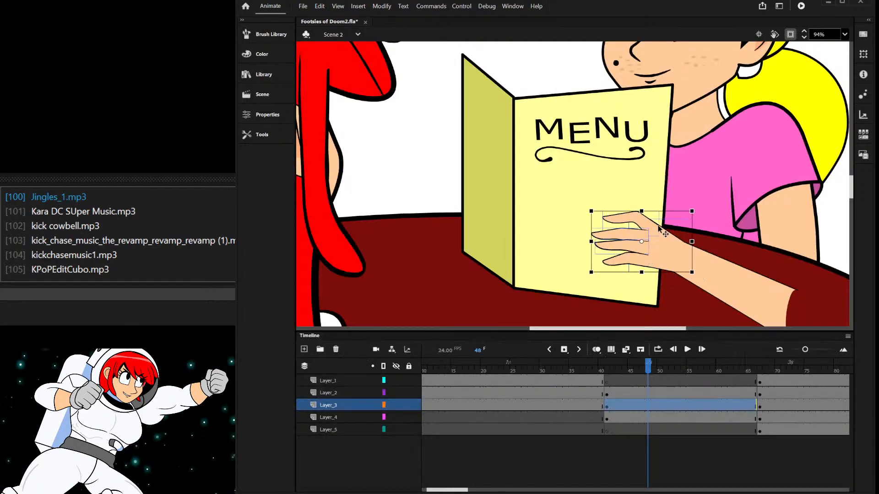
{"action": "left_click", "coordinate": [710, 271], "text": "shift"}
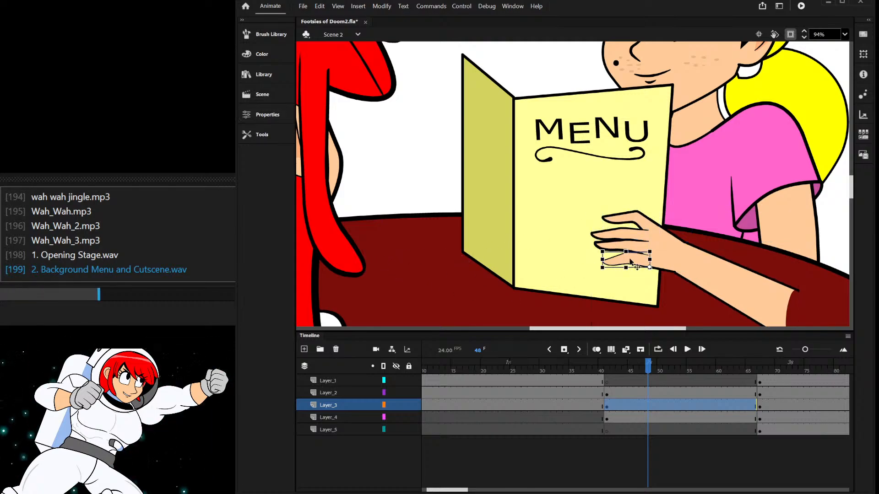
- Thicken the outline of the lowest finger so it matches the other fingers on the menu-holding hand
{"action": "double_click", "coordinate": [613, 279]}
{"action": "scroll", "coordinate": [639, 270], "scroll_direction": "up", "scroll_amount": 1}
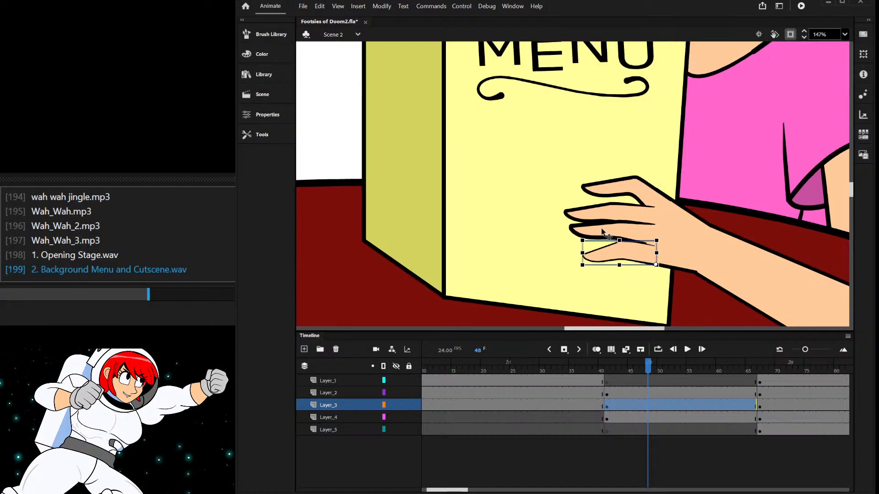
{"action": "double_click", "coordinate": [602, 231]}
{"action": "double_click", "coordinate": [633, 184]}
{"action": "left_click", "coordinate": [605, 261]}
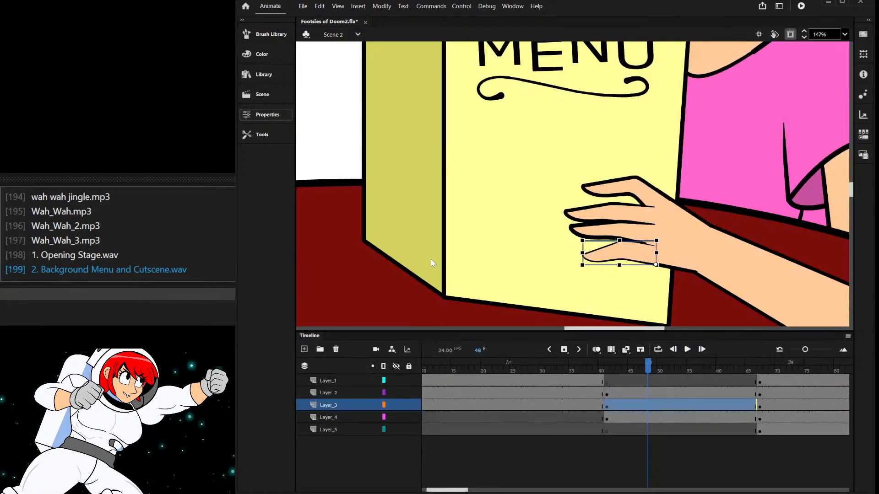
{"action": "left_click", "coordinate": [639, 142]}
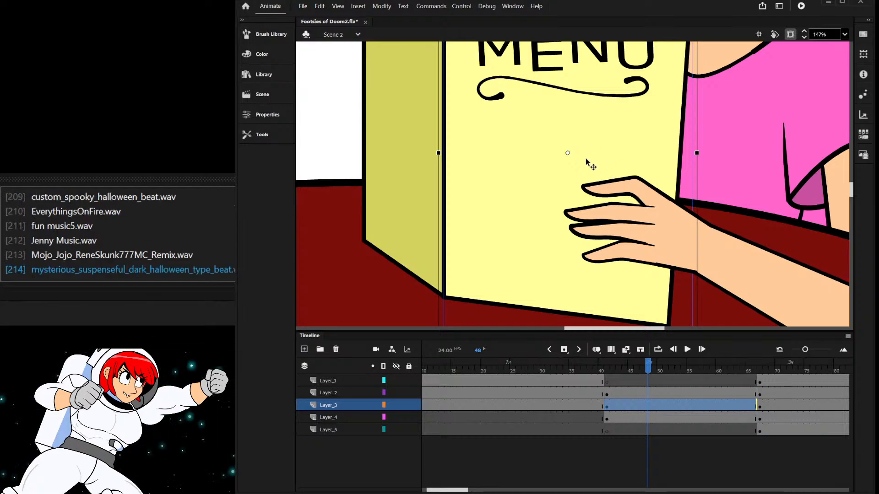
- Rotate the forearm to nearly horizontal and reposition it so it joins the wrist and reaches the elbow
{"action": "scroll", "coordinate": [588, 201], "scroll_direction": "down", "scroll_amount": 4}
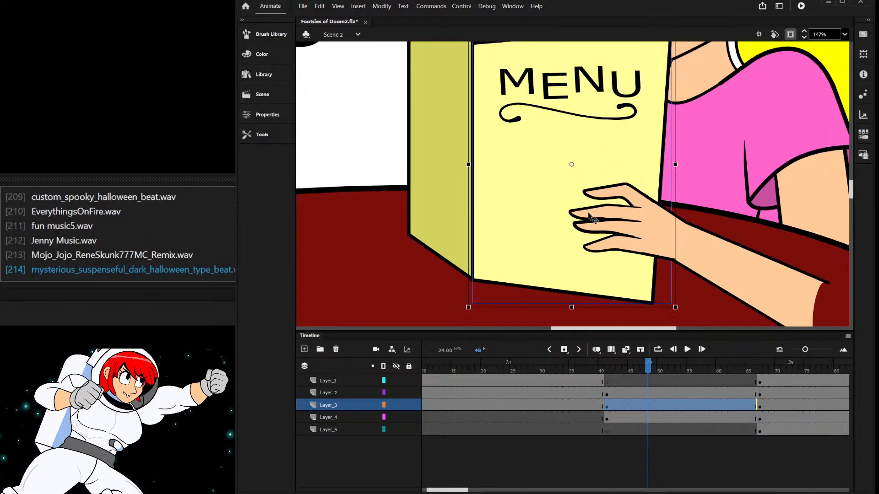
{"action": "scroll", "coordinate": [613, 253], "scroll_direction": "down", "scroll_amount": 2}
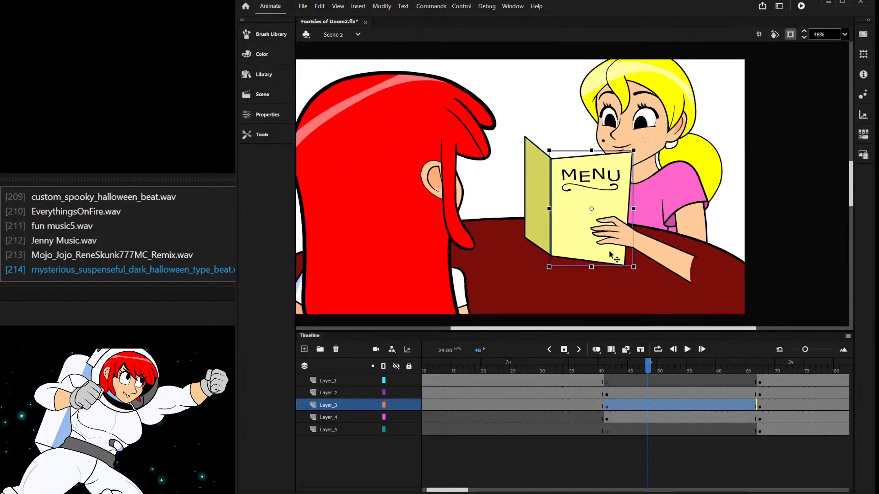
{"action": "left_click", "coordinate": [661, 251]}
{"action": "scroll", "coordinate": [672, 256], "scroll_direction": "up", "scroll_amount": 2}
{"action": "left_click_drag", "start_coordinate": [690, 155], "coordinate": [652, 163]}
{"action": "left_click_drag", "start_coordinate": [653, 267], "coordinate": [671, 231]}
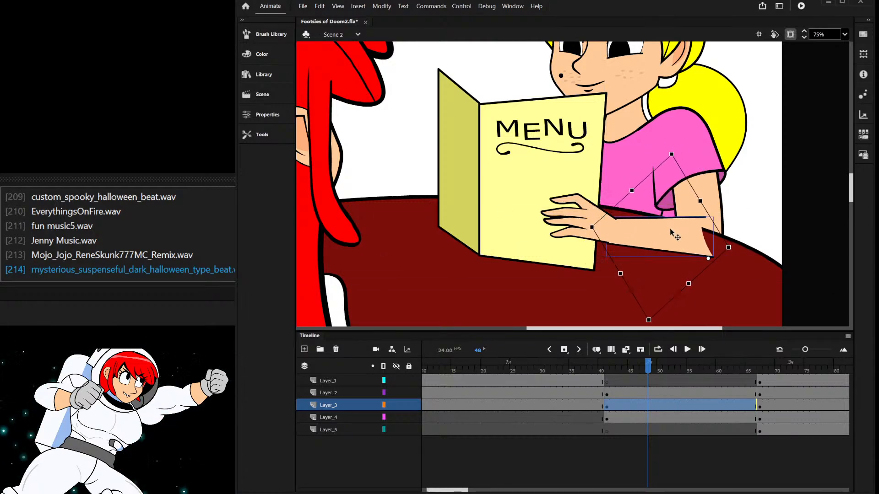
- Shorten and tilt the upper arm on Layer_4 so it meets the forearm at the elbow, and bring it in front of the sleeve
{"action": "left_click", "coordinate": [724, 210]}
{"action": "scroll", "coordinate": [722, 213], "scroll_direction": "down", "scroll_amount": 2}
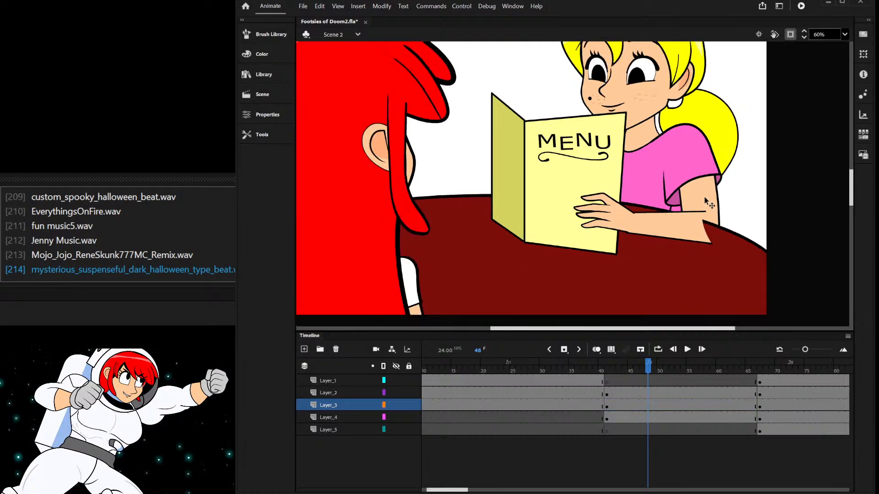
{"action": "left_click", "coordinate": [704, 197]}
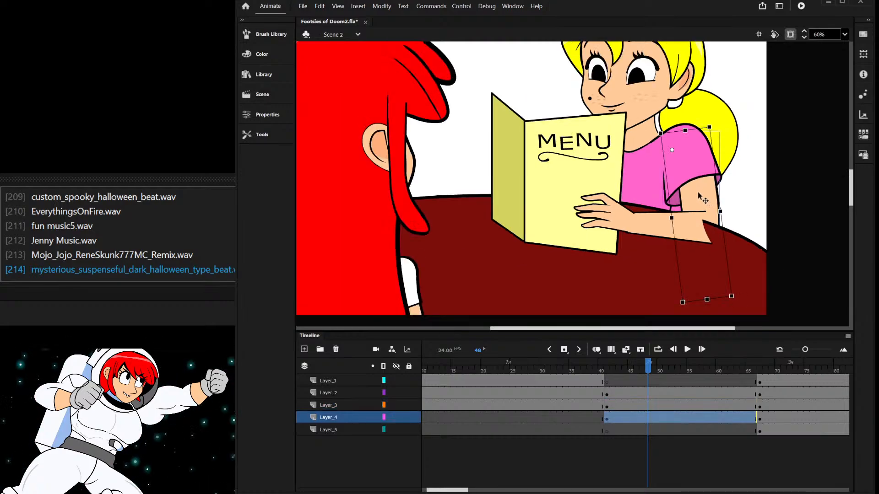
{"action": "left_click_drag", "start_coordinate": [707, 299], "coordinate": [726, 246]}
{"action": "left_click_drag", "start_coordinate": [713, 191], "coordinate": [713, 194]}
{"action": "key", "text": "ctrl+z"}
{"action": "left_click", "coordinate": [713, 194]}
{"action": "key", "text": "ctrl+Up"}
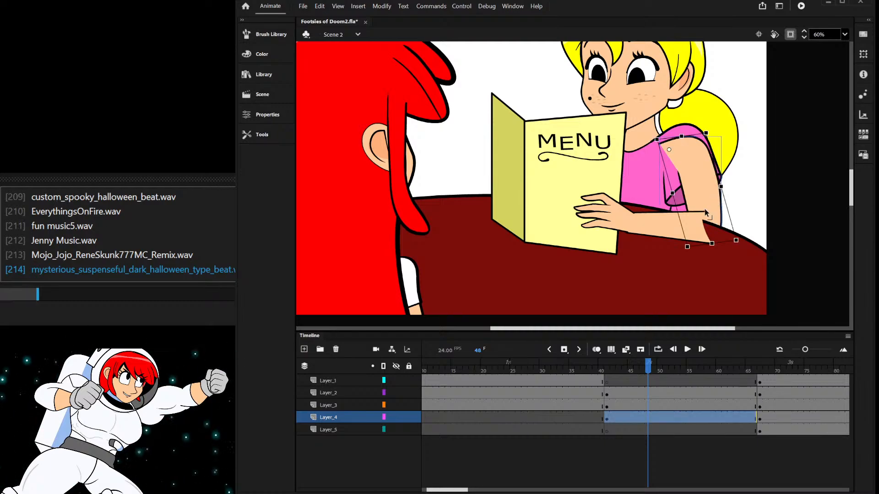
- Move the upper arm to Layer_3 in the same place, delete its part overlapping the sleeve, and return to Scene 2
{"action": "key", "text": "ctrl+x"}
{"action": "left_click", "coordinate": [694, 230]}
{"action": "key", "text": "ctrl+shift+v"}
{"action": "double_click", "coordinate": [708, 185]}
{"action": "left_click_drag", "start_coordinate": [644, 99], "coordinate": [732, 192]}
{"action": "key", "text": "Delete"}
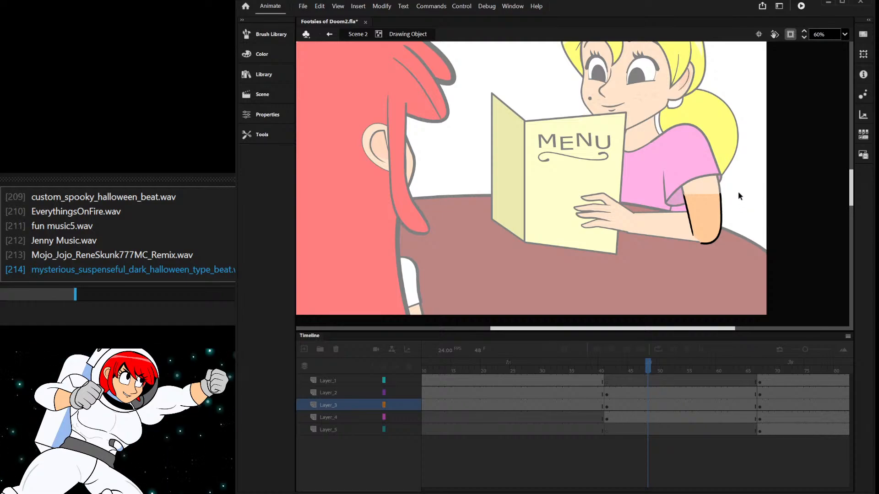
{"action": "double_click", "coordinate": [738, 196]}
{"action": "left_click", "coordinate": [738, 197]}
- Place the forearm, hand and fingers in front of the upper arm on Layer_3 so the arm overlaps correctly at the elbow
{"action": "left_click", "coordinate": [668, 218]}
{"action": "scroll", "coordinate": [602, 224], "scroll_direction": "up", "scroll_amount": 3}
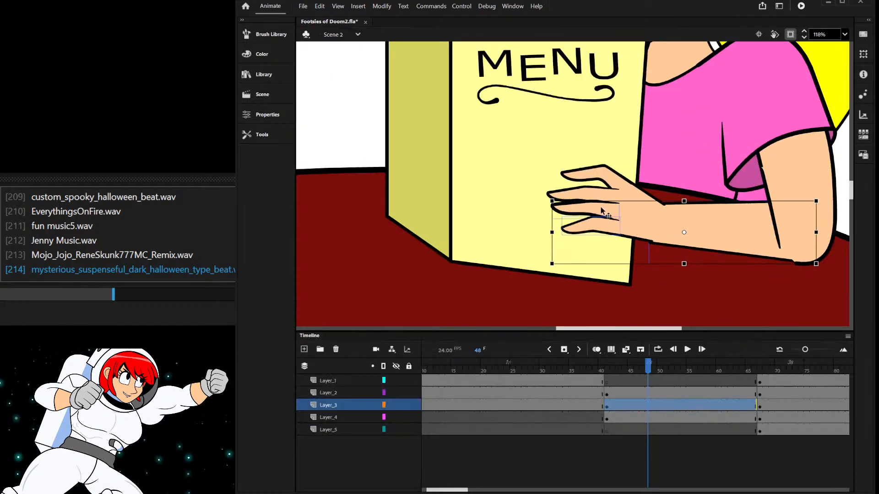
{"action": "left_click", "coordinate": [604, 200], "text": "shift"}
{"action": "left_click", "coordinate": [710, 234], "text": "shift"}
{"action": "key", "text": "Delete"}
{"action": "key", "text": "ctrl+z"}
{"action": "key", "text": "Delete"}
{"action": "key", "text": "ctrl+z"}
{"action": "key", "text": "ctrl+z"}
{"action": "key", "text": "Delete"}
{"action": "key", "text": "ctrl+z"}
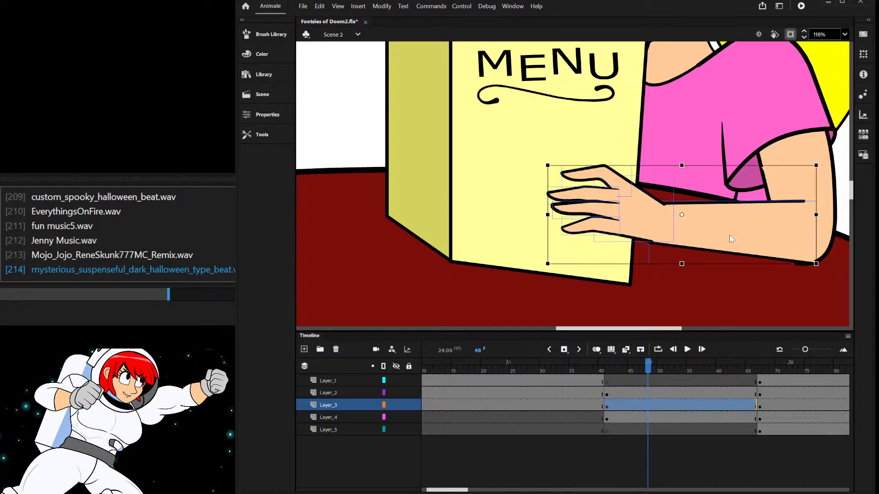
{"action": "left_click", "coordinate": [759, 158]}
{"action": "left_click", "coordinate": [309, 109]}
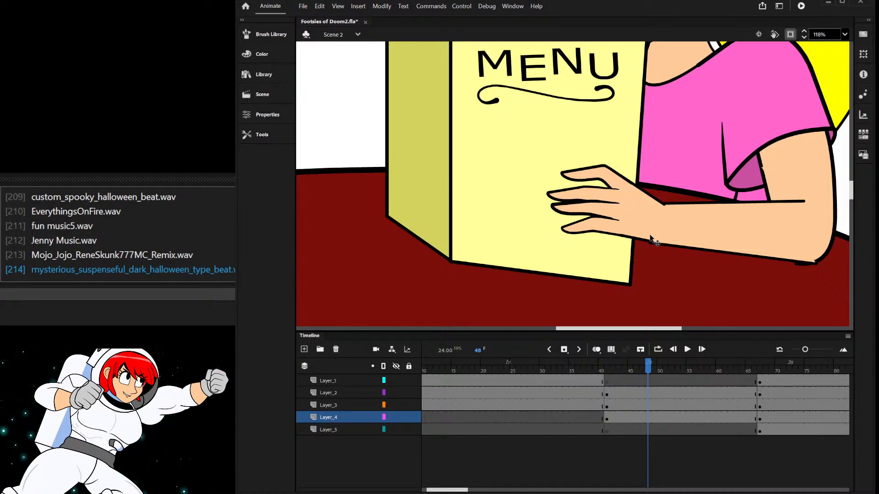
- Reshape the hand's line ends at the wrist and below the lowest finger into one smooth outline
{"action": "scroll", "coordinate": [651, 242], "scroll_direction": "up", "scroll_amount": 5}
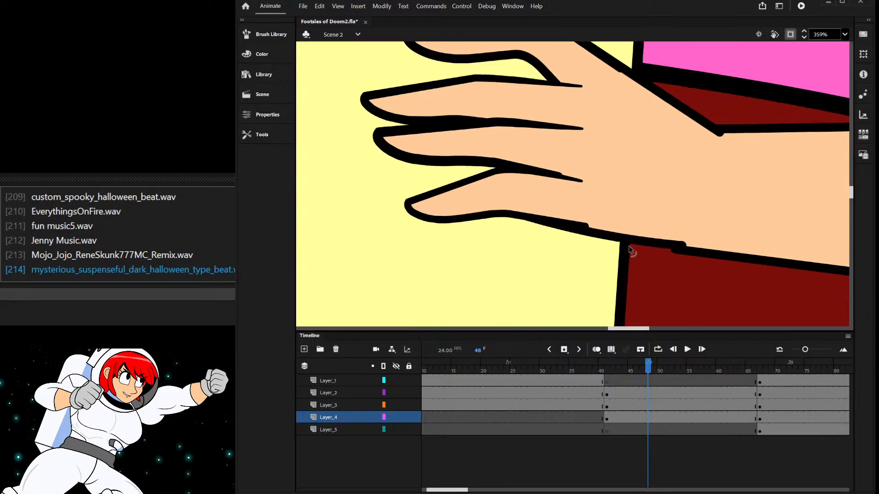
{"action": "left_click_drag", "start_coordinate": [644, 267], "coordinate": [673, 252]}
{"action": "left_click_drag", "start_coordinate": [716, 136], "coordinate": [702, 131]}
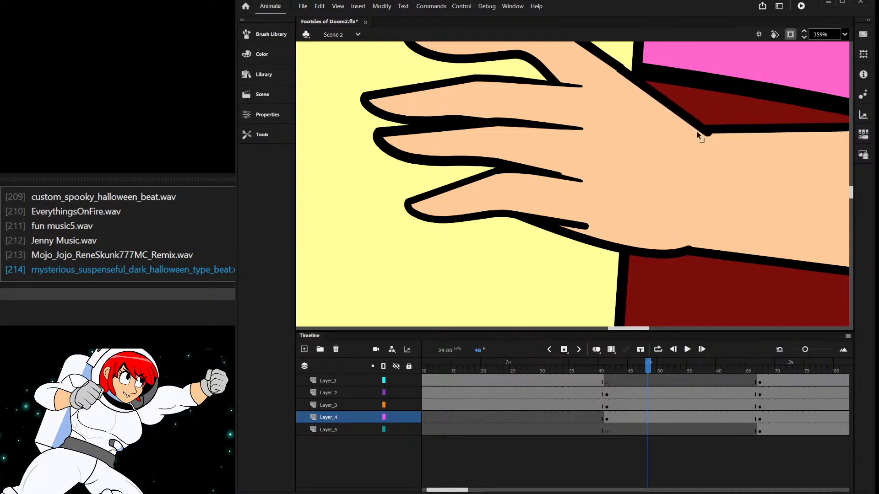
{"action": "left_click_drag", "start_coordinate": [587, 227], "coordinate": [572, 232]}
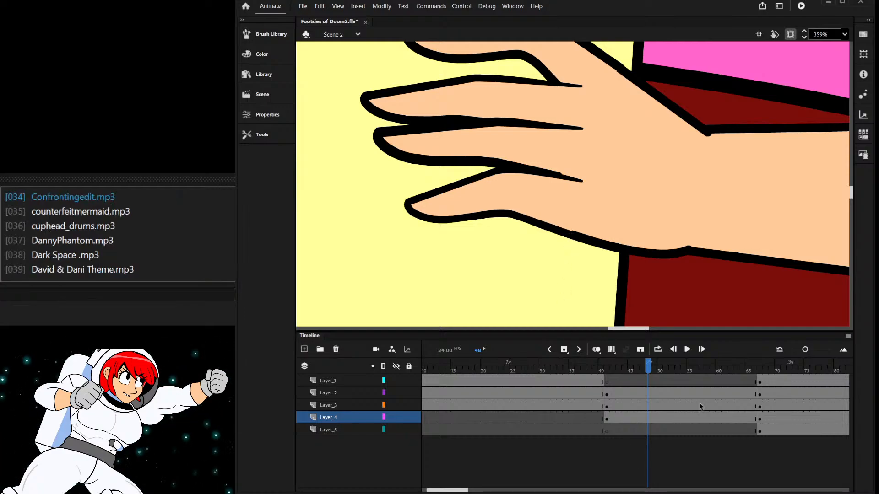
{"action": "scroll", "coordinate": [579, 194], "scroll_direction": "up", "scroll_amount": 4}
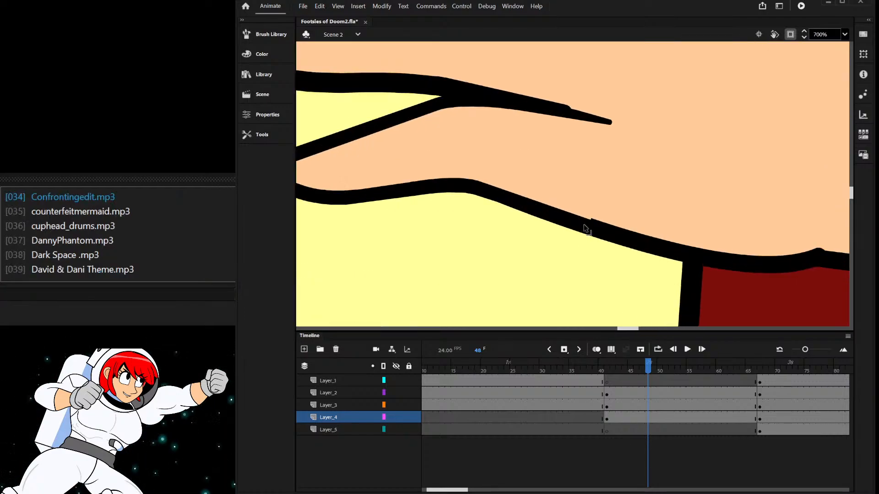
- Examine the wrist and finger outlines up close and against the whole arm and menu
{"action": "scroll", "coordinate": [590, 219], "scroll_direction": "down", "scroll_amount": 6}
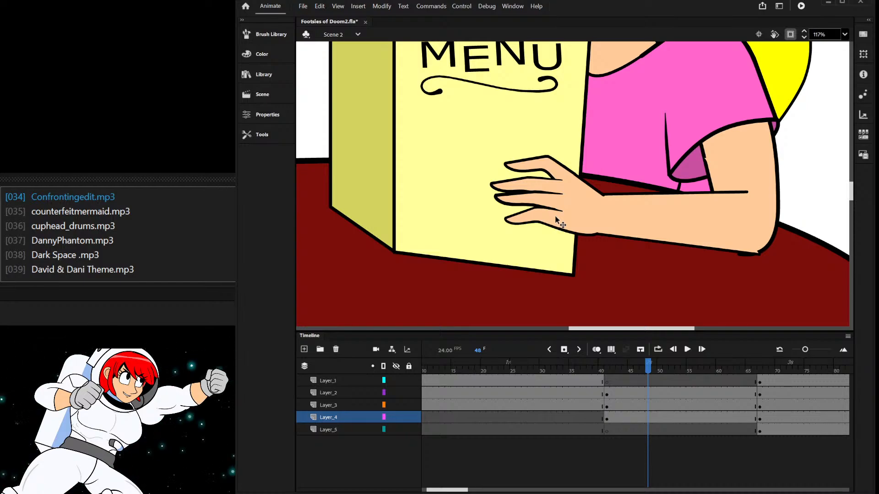
{"action": "scroll", "coordinate": [554, 215], "scroll_direction": "down", "scroll_amount": 2}
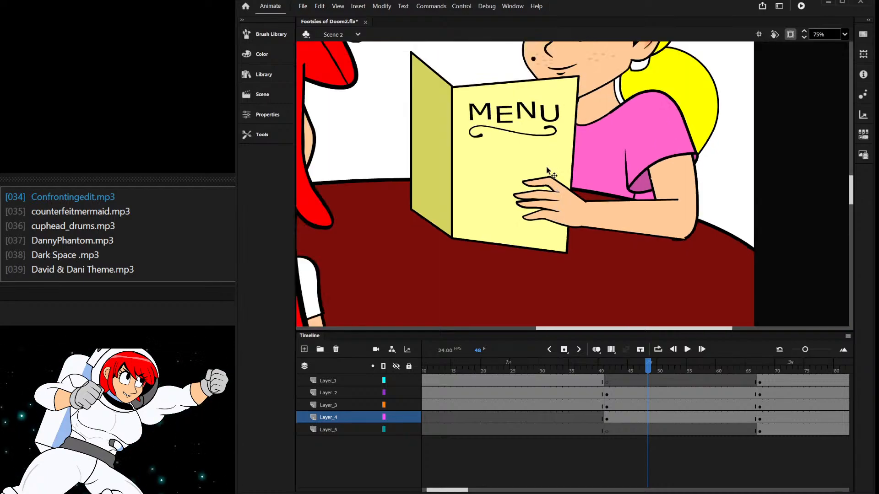
{"action": "scroll", "coordinate": [577, 192], "scroll_direction": "up", "scroll_amount": 2}
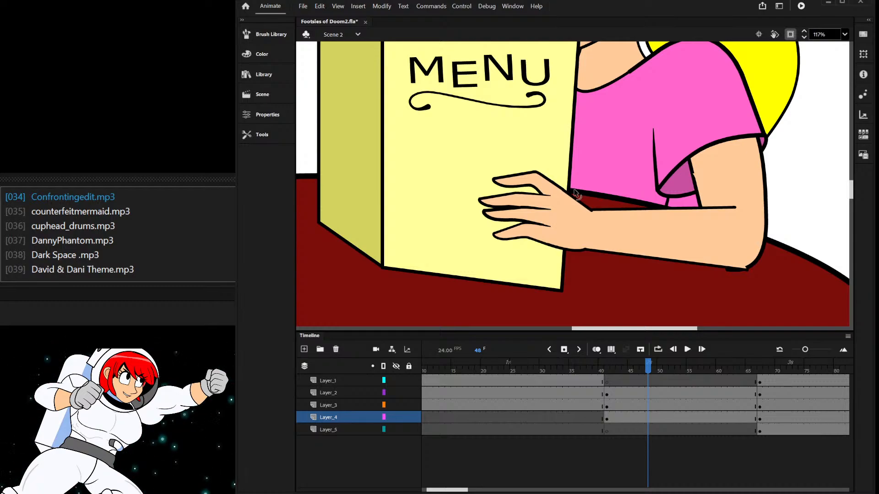
{"action": "scroll", "coordinate": [576, 191], "scroll_direction": "down", "scroll_amount": 2}
{"action": "scroll", "coordinate": [585, 202], "scroll_direction": "up", "scroll_amount": 2}
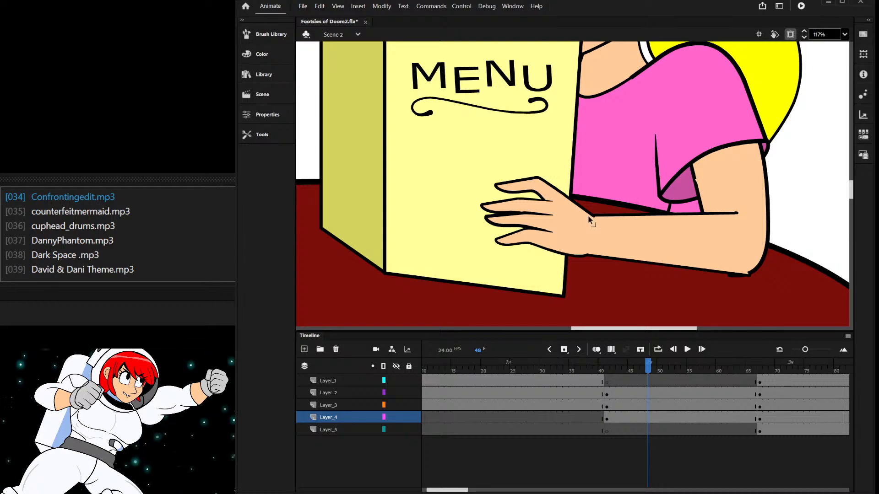
{"action": "scroll", "coordinate": [588, 205], "scroll_direction": "down", "scroll_amount": 3}
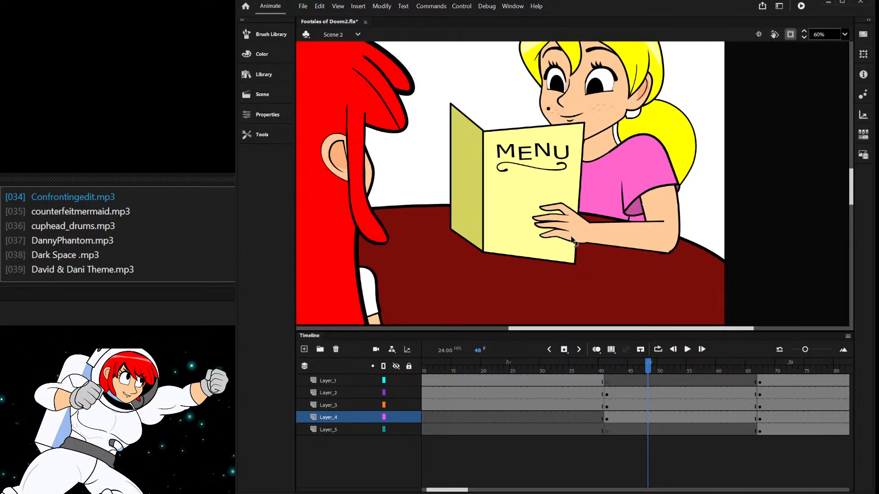
{"action": "scroll", "coordinate": [585, 230], "scroll_direction": "up", "scroll_amount": 4}
{"action": "scroll", "coordinate": [601, 239], "scroll_direction": "down", "scroll_amount": 1}
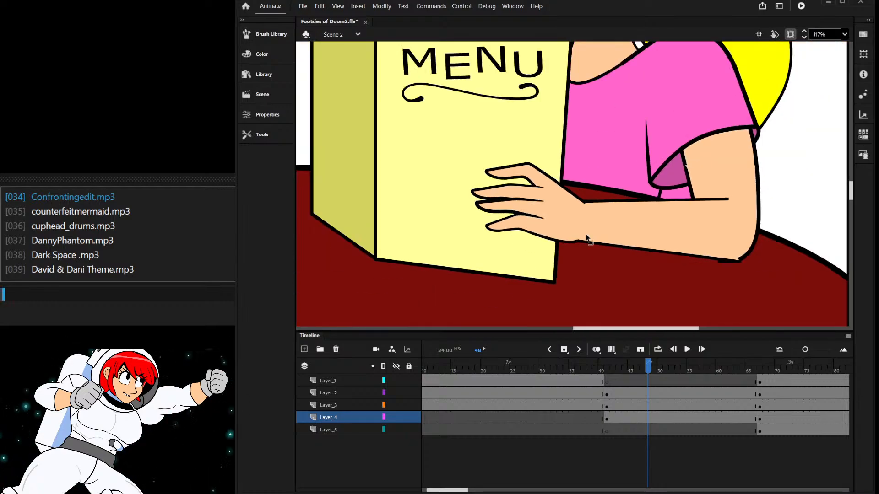
- Pull back the elbow end of the forearm's lower outline so it meets the upper arm's curve
{"action": "scroll", "coordinate": [685, 258], "scroll_direction": "up", "scroll_amount": 4}
{"action": "double_click", "coordinate": [768, 256]}
{"action": "left_click_drag", "start_coordinate": [767, 257], "coordinate": [715, 254]}
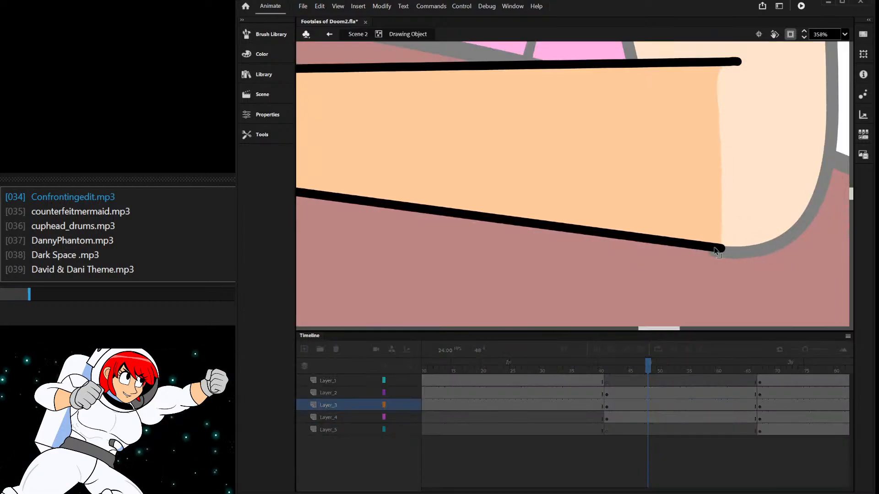
{"action": "double_click", "coordinate": [707, 279]}
- Trim the surplus end of the forearm's upper outline near the elbow and return to Scene 2
{"action": "scroll", "coordinate": [677, 271], "scroll_direction": "up", "scroll_amount": 2}
{"action": "double_click", "coordinate": [676, 139]}
{"action": "mouse_move", "coordinate": [752, 72]}
{"action": "left_mouse_down"}
{"action": "mouse_move", "coordinate": [634, 164]}
{"action": "mouse_move", "coordinate": [679, 157]}
{"action": "mouse_move", "coordinate": [689, 190]}
{"action": "mouse_move", "coordinate": [691, 318]}
{"action": "left_mouse_up"}
{"action": "key", "text": "Delete"}
{"action": "left_click_drag", "start_coordinate": [693, 211], "coordinate": [771, 206]}
{"action": "key", "text": "ctrl+z"}
{"action": "scroll", "coordinate": [682, 192], "scroll_direction": "down", "scroll_amount": 3}
{"action": "double_click", "coordinate": [682, 170]}
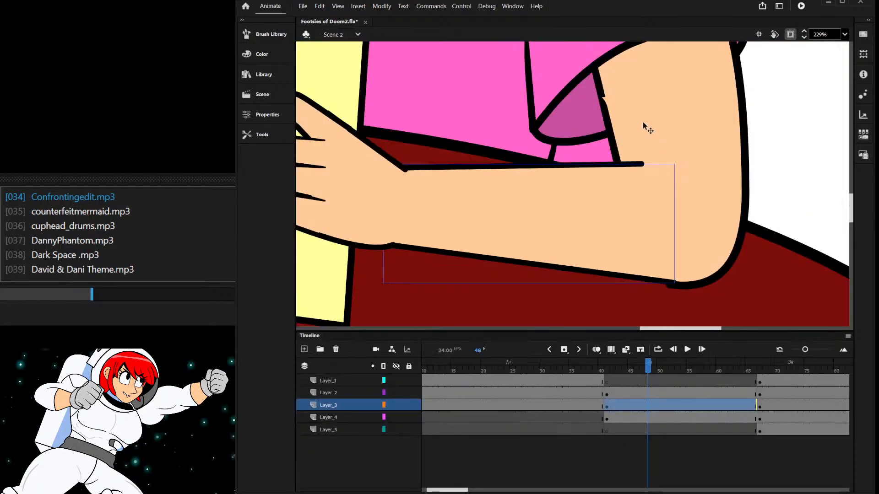
- Reshape the tapered top of the upper arm's inner outline to join the line under the sleeve, and return to Scene 2
{"action": "double_click", "coordinate": [603, 103]}
{"action": "scroll", "coordinate": [617, 81], "scroll_direction": "up", "scroll_amount": 2}
{"action": "scroll", "coordinate": [600, 120], "scroll_direction": "down", "scroll_amount": 5}
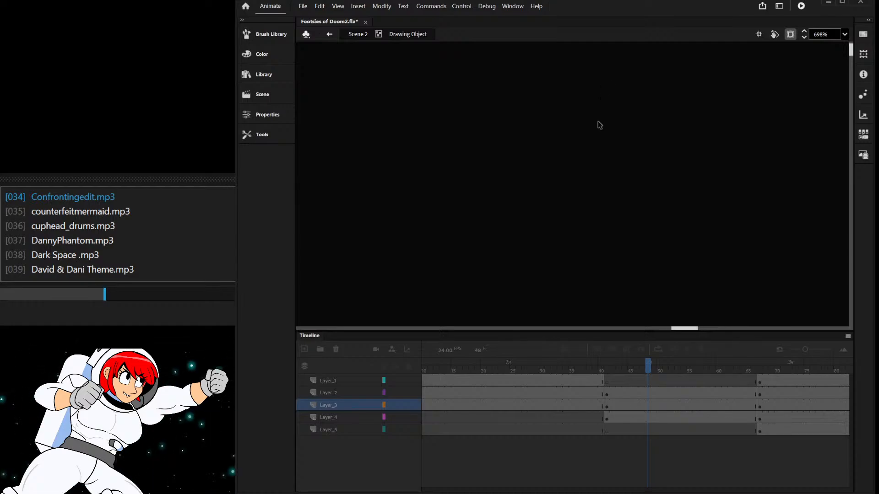
{"action": "scroll", "coordinate": [668, 256], "scroll_direction": "up", "scroll_amount": 7}
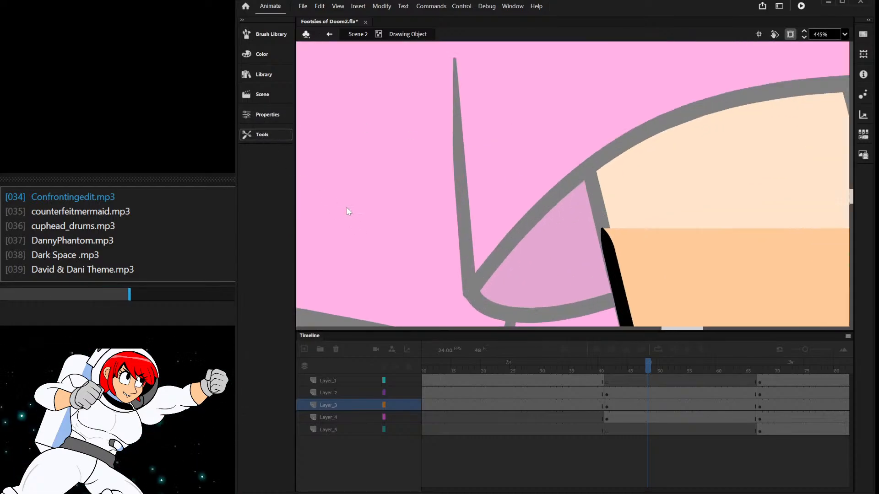
{"action": "scroll", "coordinate": [614, 252], "scroll_direction": "up", "scroll_amount": 3}
{"action": "left_click", "coordinate": [610, 247]}
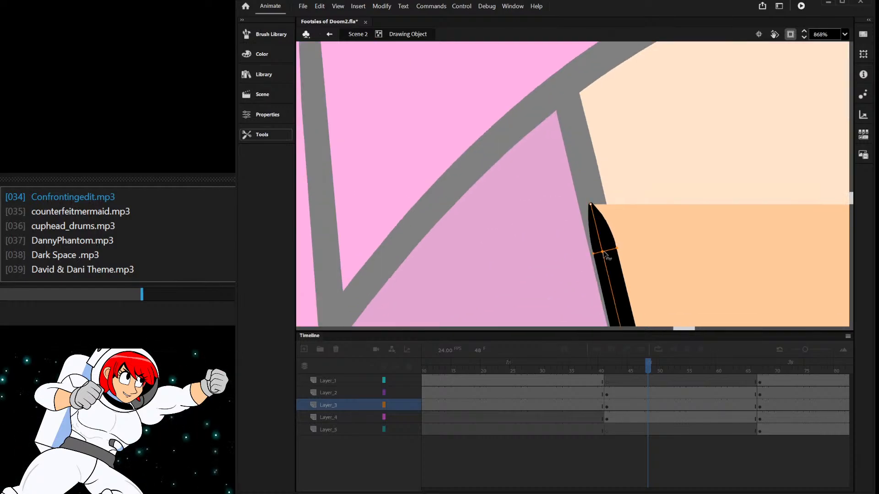
{"action": "left_click_drag", "start_coordinate": [604, 226], "coordinate": [593, 196]}
{"action": "scroll", "coordinate": [575, 206], "scroll_direction": "down", "scroll_amount": 8}
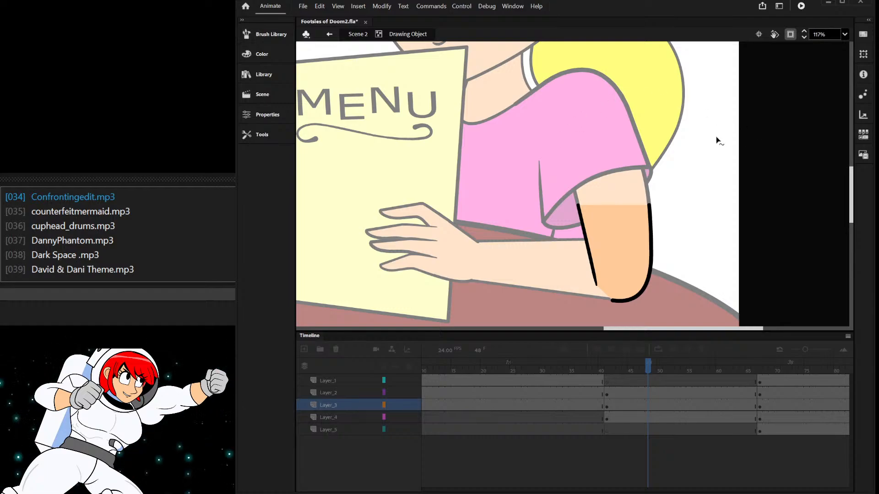
{"action": "double_click", "coordinate": [693, 157]}
- Rotate the blonde character's pink sleeve and its underside slightly clockwise over the upper arm
{"action": "scroll", "coordinate": [636, 136], "scroll_direction": "down", "scroll_amount": 5}
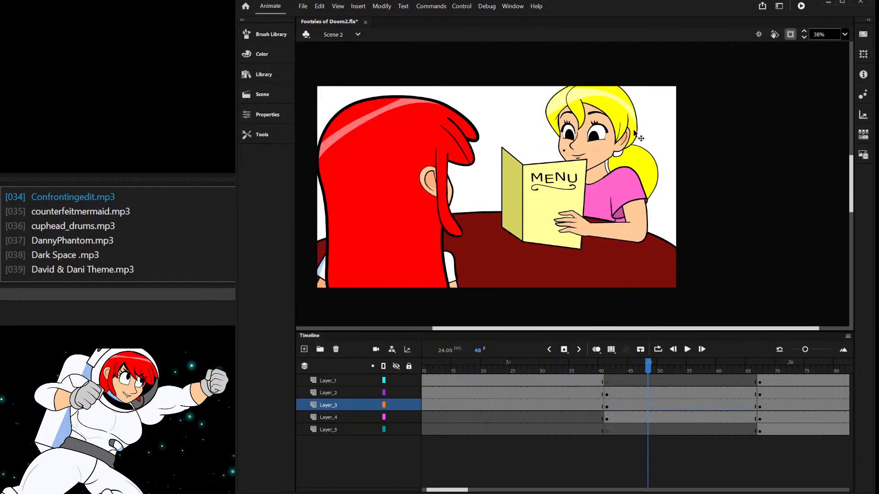
{"action": "scroll", "coordinate": [626, 221], "scroll_direction": "up", "scroll_amount": 3}
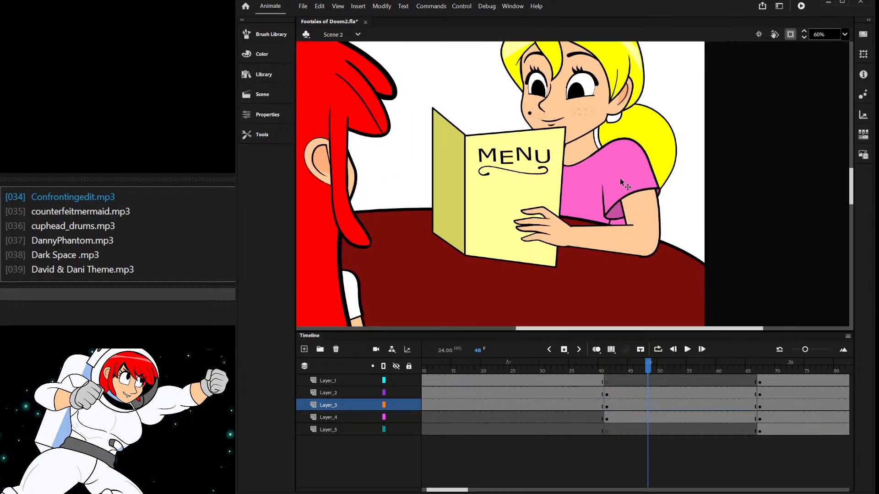
{"action": "left_click", "coordinate": [620, 177]}
{"action": "scroll", "coordinate": [619, 178], "scroll_direction": "up", "scroll_amount": 2}
{"action": "left_click", "coordinate": [619, 214]}
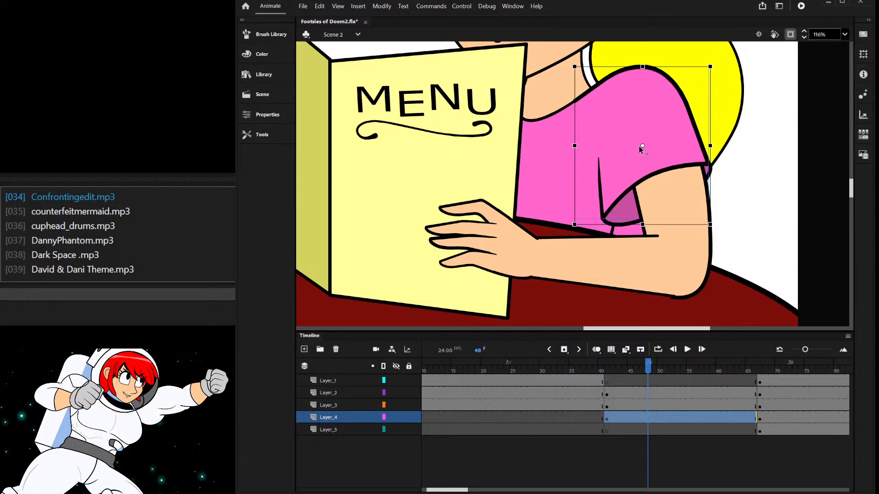
{"action": "mouse_move", "coordinate": [707, 160]}
{"action": "left_mouse_down"}
{"action": "mouse_move", "coordinate": [709, 190]}
{"action": "mouse_move", "coordinate": [693, 181]}
{"action": "mouse_move", "coordinate": [696, 169]}
{"action": "left_mouse_up"}
- Pull the top of the upper arm's inner outline down to the sleeve edge and return to Scene 2
{"action": "left_click", "coordinate": [652, 222]}
{"action": "double_click", "coordinate": [647, 213]}
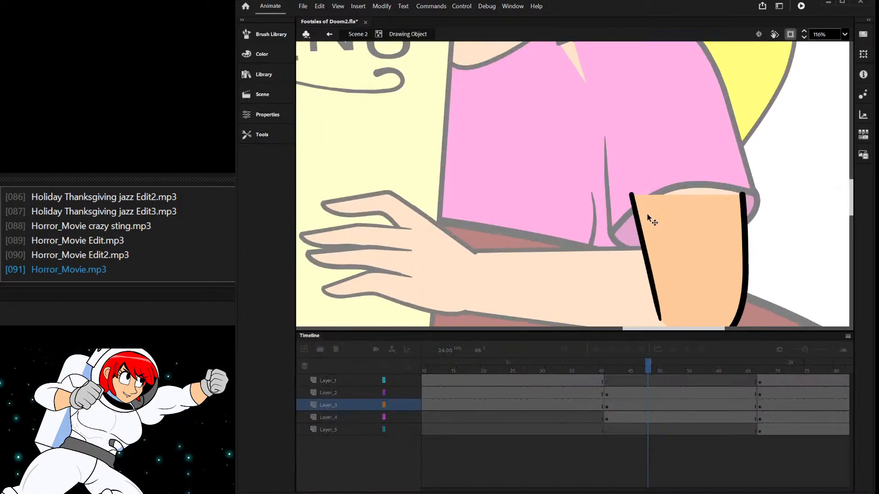
{"action": "left_click_drag", "start_coordinate": [630, 191], "coordinate": [635, 221]}
{"action": "double_click", "coordinate": [669, 141]}
- Reshape the sleeve's top corner and shoulder outline into a smooth curve meeting the collar, and return to Scene 2
{"action": "left_click", "coordinate": [669, 141]}
{"action": "scroll", "coordinate": [621, 187], "scroll_direction": "down", "scroll_amount": 4}
{"action": "scroll", "coordinate": [607, 119], "scroll_direction": "up", "scroll_amount": 3}
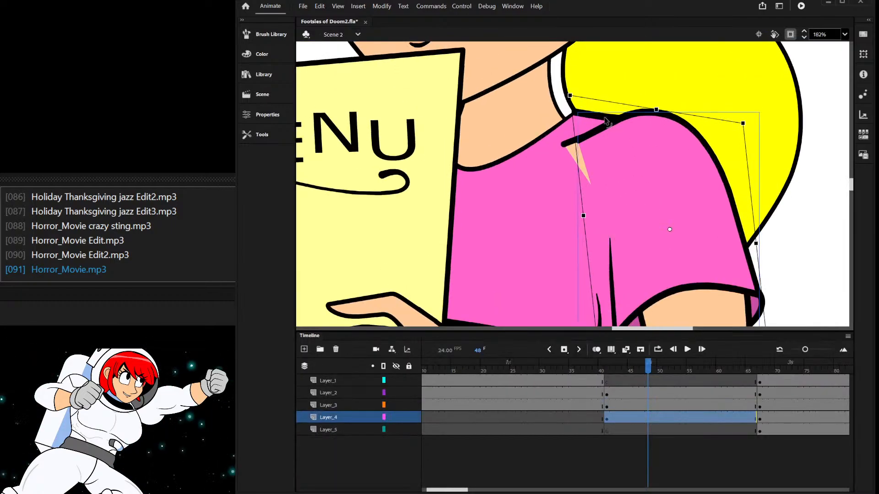
{"action": "double_click", "coordinate": [588, 141]}
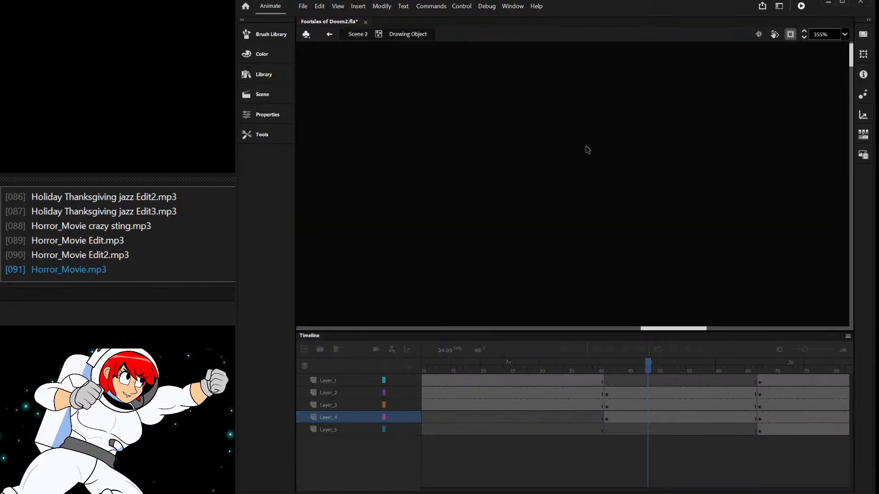
{"action": "scroll", "coordinate": [652, 222], "scroll_direction": "up", "scroll_amount": 3}
{"action": "left_click_drag", "start_coordinate": [618, 199], "coordinate": [604, 104]}
{"action": "left_click_drag", "start_coordinate": [694, 140], "coordinate": [687, 95]}
{"action": "scroll", "coordinate": [578, 139], "scroll_direction": "down", "scroll_amount": 3}
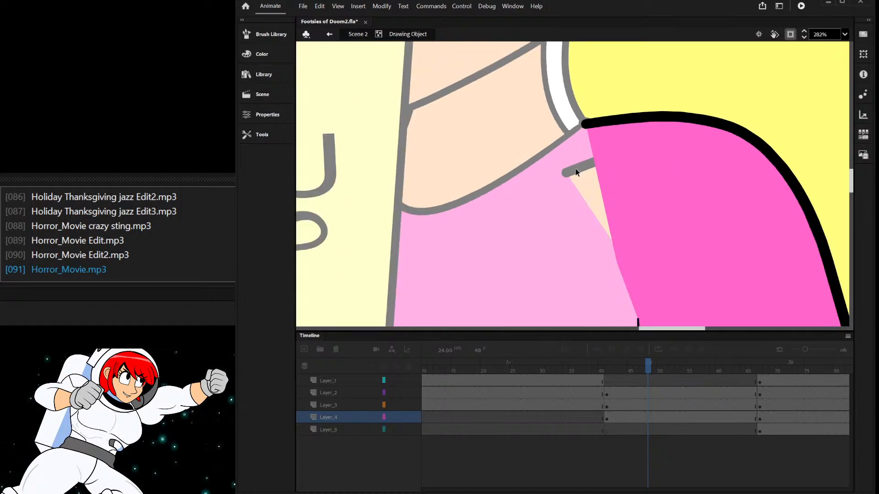
{"action": "double_click", "coordinate": [578, 156]}
- Trim the top of the upper arm behind the sleeve, removing the stray skin and outline at the shoulder, and return to Scene 2
{"action": "scroll", "coordinate": [577, 161], "scroll_direction": "down", "scroll_amount": 2}
{"action": "scroll", "coordinate": [578, 165], "scroll_direction": "down", "scroll_amount": 2}
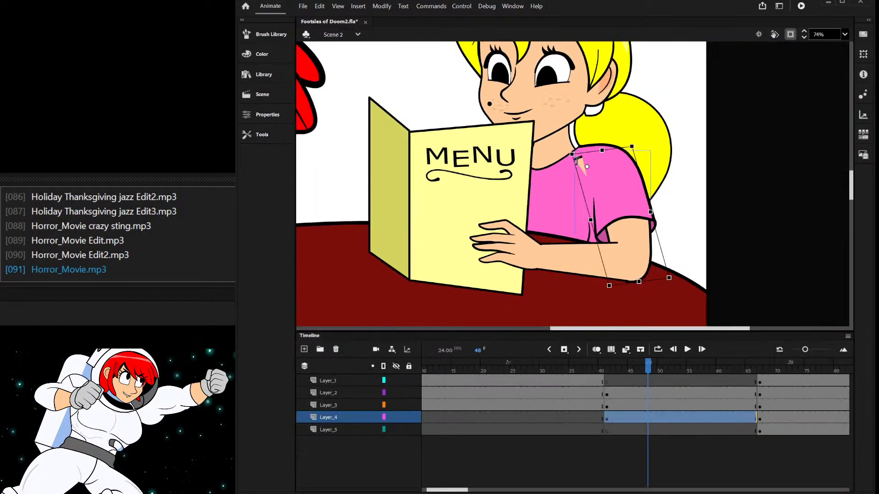
{"action": "double_click", "coordinate": [616, 220]}
{"action": "double_click", "coordinate": [666, 159]}
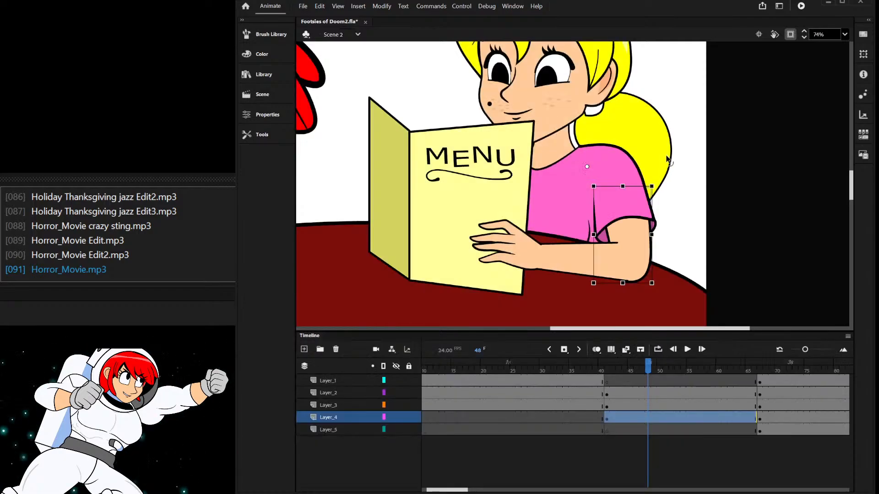
{"action": "double_click", "coordinate": [620, 243]}
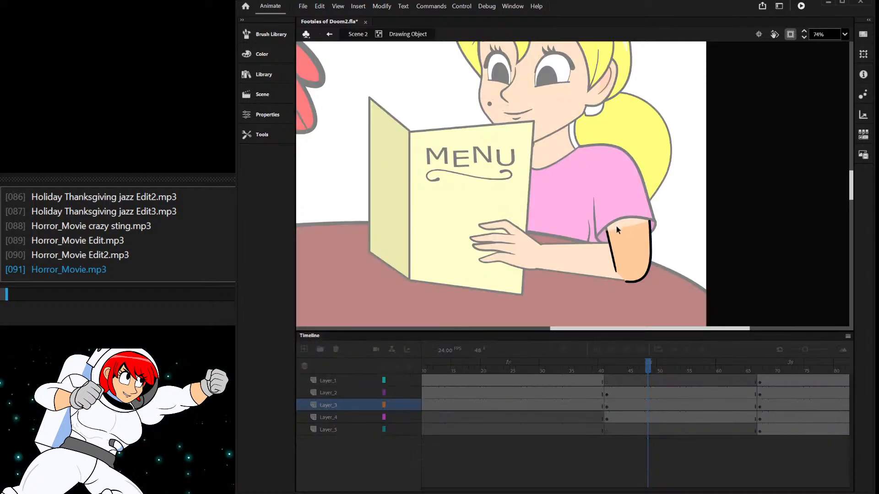
{"action": "double_click", "coordinate": [621, 232]}
{"action": "left_click", "coordinate": [622, 229]}
{"action": "double_click", "coordinate": [623, 229]}
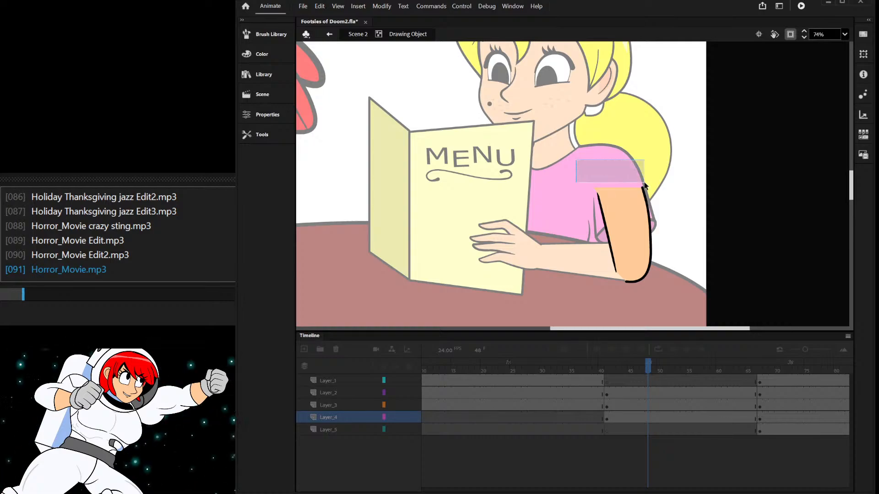
{"action": "double_click", "coordinate": [675, 227]}
{"action": "left_click", "coordinate": [677, 229]}
- Extend and curve the elbow end of the forearm's lower outline into the upper arm's curve, and return to Scene 2
{"action": "scroll", "coordinate": [654, 256], "scroll_direction": "up", "scroll_amount": 10}
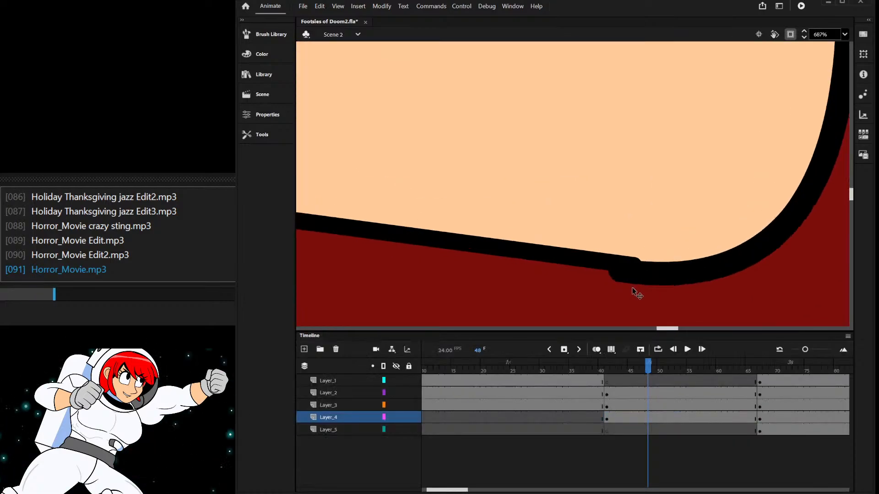
{"action": "left_click", "coordinate": [630, 273]}
{"action": "double_click", "coordinate": [630, 272]}
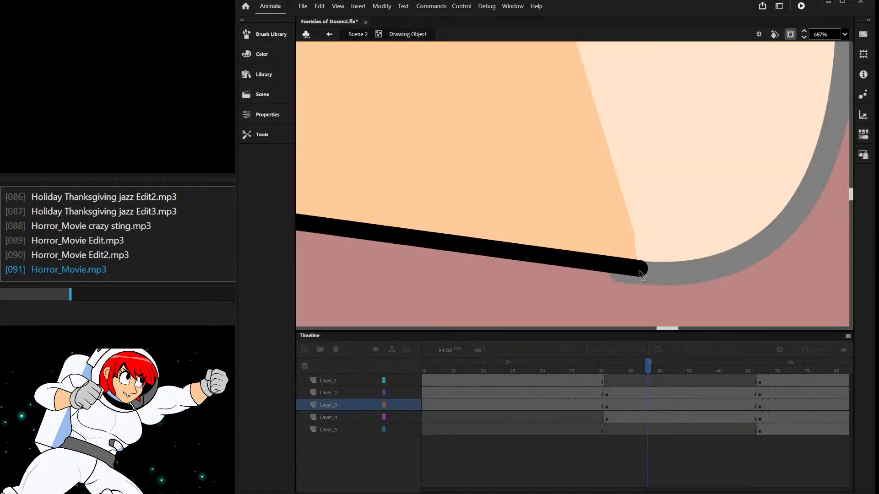
{"action": "mouse_move", "coordinate": [591, 263]}
{"action": "left_mouse_down"}
{"action": "mouse_move", "coordinate": [621, 275]}
{"action": "mouse_move", "coordinate": [696, 273]}
{"action": "left_mouse_up"}
{"action": "scroll", "coordinate": [696, 272], "scroll_direction": "down", "scroll_amount": 5}
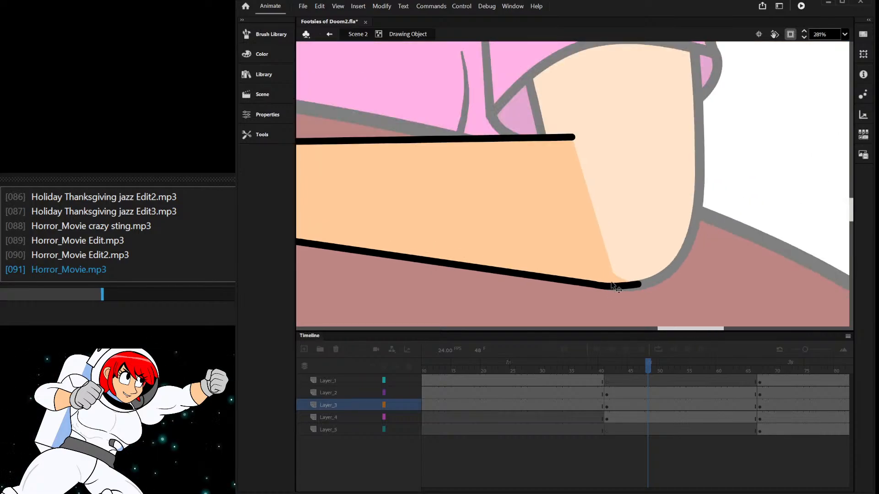
{"action": "double_click", "coordinate": [715, 194]}
{"action": "scroll", "coordinate": [611, 242], "scroll_direction": "down", "scroll_amount": 3}
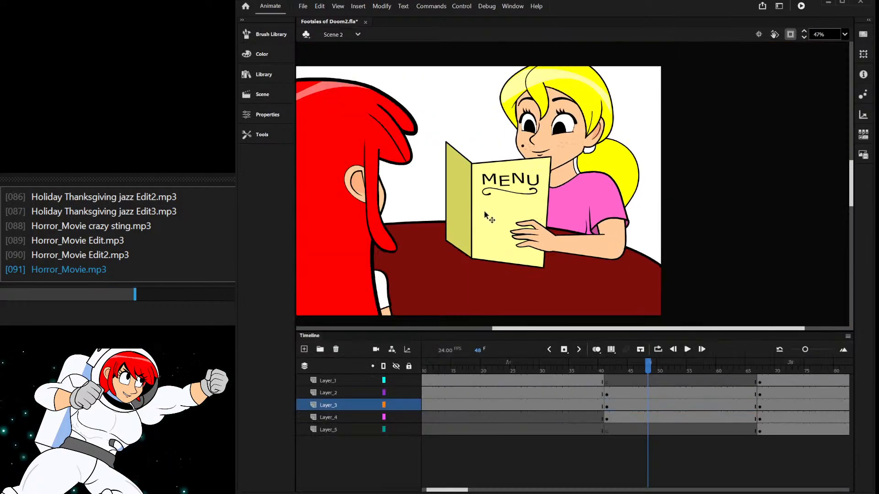
- Raise the forearm's two wrist-end corners so it slants up toward the menu, and return to Scene 2
{"action": "scroll", "coordinate": [546, 241], "scroll_direction": "up", "scroll_amount": 3}
{"action": "left_click", "coordinate": [578, 247]}
{"action": "double_click", "coordinate": [579, 247]}
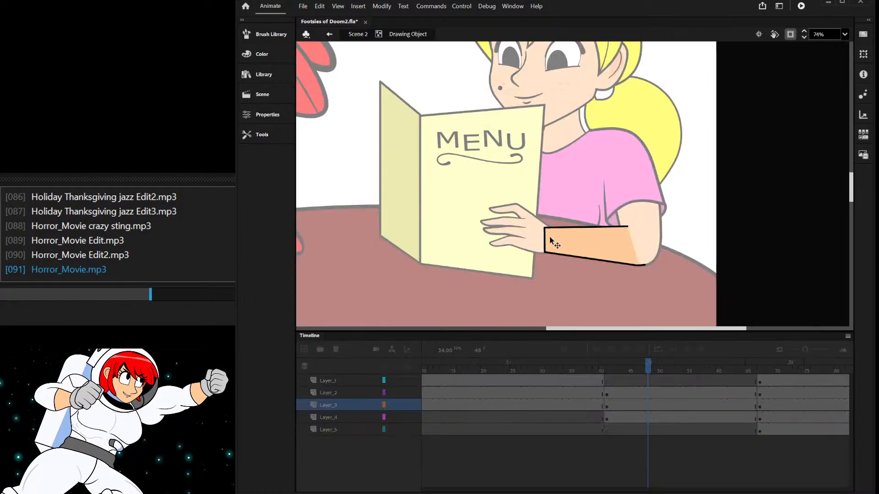
{"action": "left_click_drag", "start_coordinate": [546, 227], "coordinate": [564, 220]}
{"action": "left_click_drag", "start_coordinate": [545, 251], "coordinate": [564, 241]}
{"action": "double_click", "coordinate": [591, 189]}
- Narrow the upper arm and sleeve pieces together horizontally by bringing their outer side in toward the body
{"action": "left_click", "coordinate": [584, 196]}
{"action": "scroll", "coordinate": [580, 261], "scroll_direction": "down", "scroll_amount": 3}
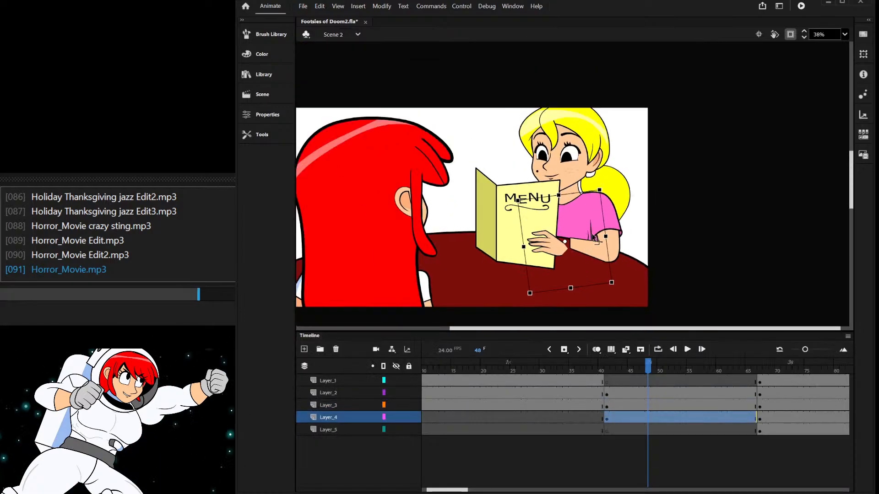
{"action": "scroll", "coordinate": [620, 243], "scroll_direction": "up", "scroll_amount": 3}
{"action": "scroll", "coordinate": [621, 247], "scroll_direction": "up", "scroll_amount": 3}
{"action": "left_click", "coordinate": [603, 235]}
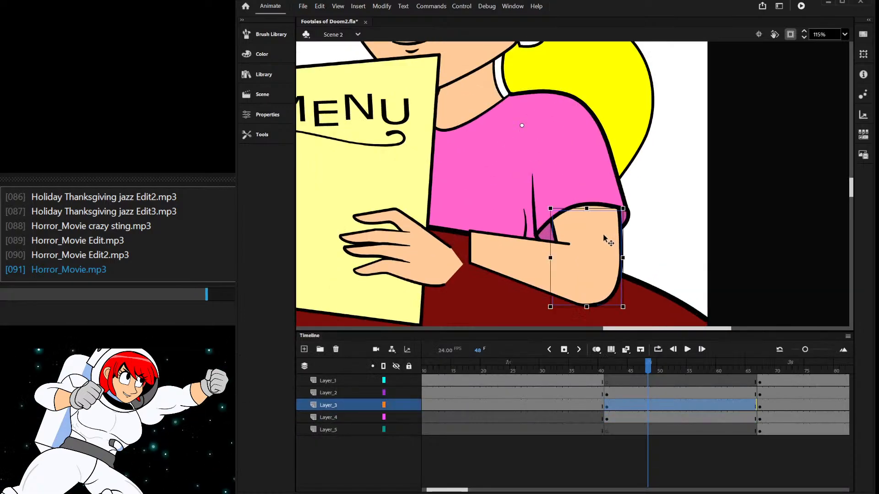
{"action": "scroll", "coordinate": [590, 211], "scroll_direction": "up", "scroll_amount": 3}
{"action": "left_click", "coordinate": [591, 206]}
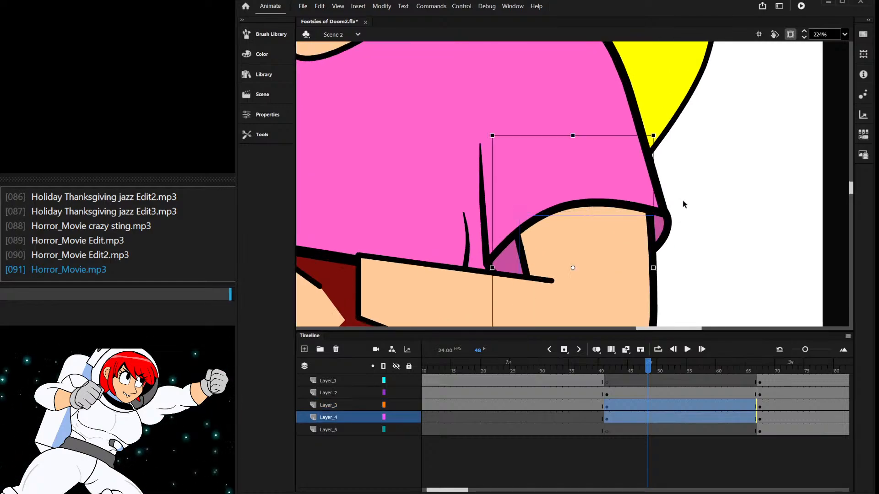
{"action": "scroll", "coordinate": [632, 229], "scroll_direction": "down", "scroll_amount": 3}
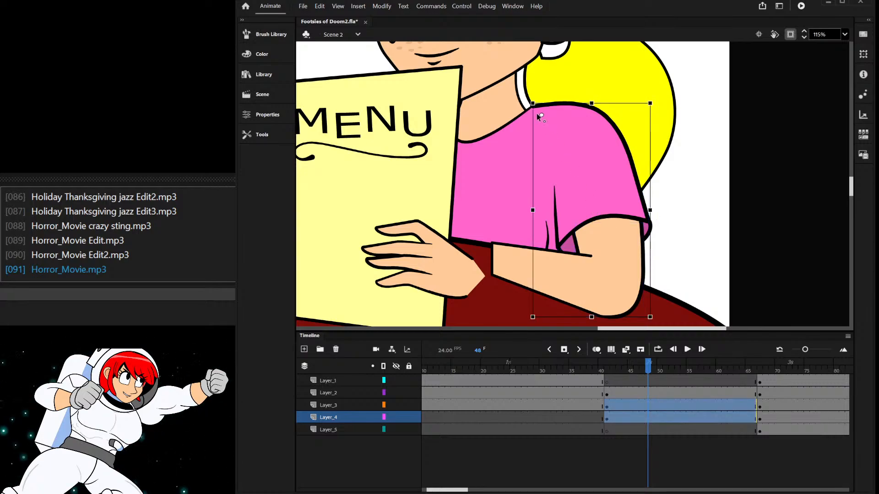
{"action": "left_click_drag", "start_coordinate": [649, 211], "coordinate": [631, 213]}
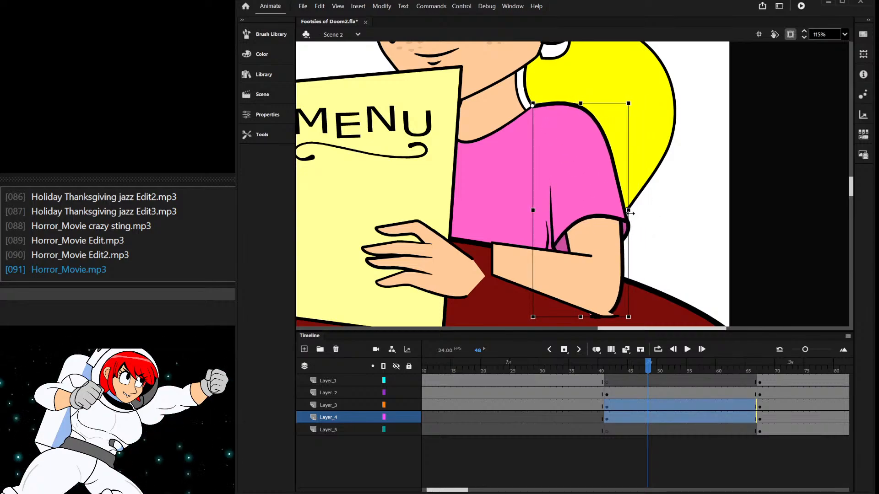
- Shift the forearm toward the menu so its elbow end lines up with the upper arm
{"action": "scroll", "coordinate": [556, 258], "scroll_direction": "up", "scroll_amount": 1}
{"action": "scroll", "coordinate": [618, 220], "scroll_direction": "down", "scroll_amount": 2}
{"action": "scroll", "coordinate": [611, 288], "scroll_direction": "up", "scroll_amount": 7}
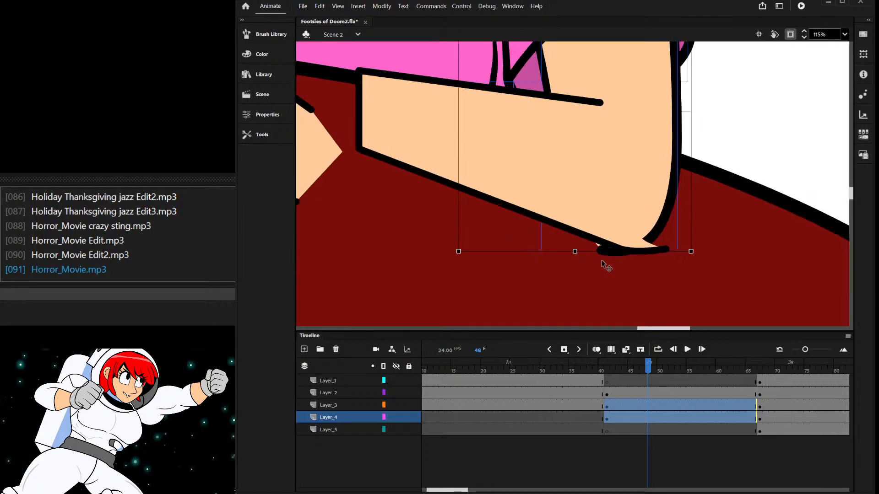
{"action": "left_click_drag", "start_coordinate": [585, 192], "coordinate": [544, 193]}
{"action": "scroll", "coordinate": [664, 288], "scroll_direction": "down", "scroll_amount": 5}
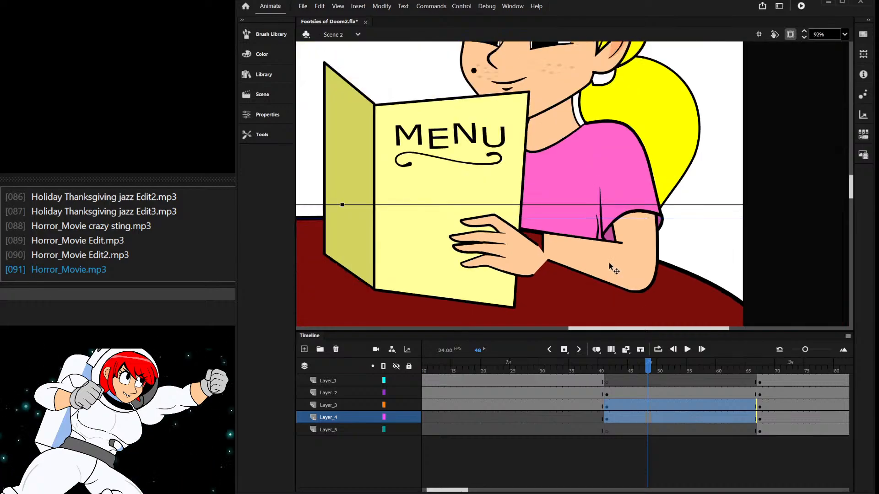
- Select the palm and all four fingers and move the whole hand onto the wrist end of the forearm
{"action": "scroll", "coordinate": [558, 264], "scroll_direction": "up", "scroll_amount": 3}
{"action": "left_click", "coordinate": [434, 265]}
{"action": "left_click", "coordinate": [428, 218], "text": "shift"}
{"action": "left_click", "coordinate": [422, 192], "text": "shift"}
{"action": "left_click", "coordinate": [420, 189], "text": "shift"}
{"action": "left_click", "coordinate": [492, 295], "text": "shift"}
{"action": "left_click_drag", "start_coordinate": [506, 252], "coordinate": [552, 223]}
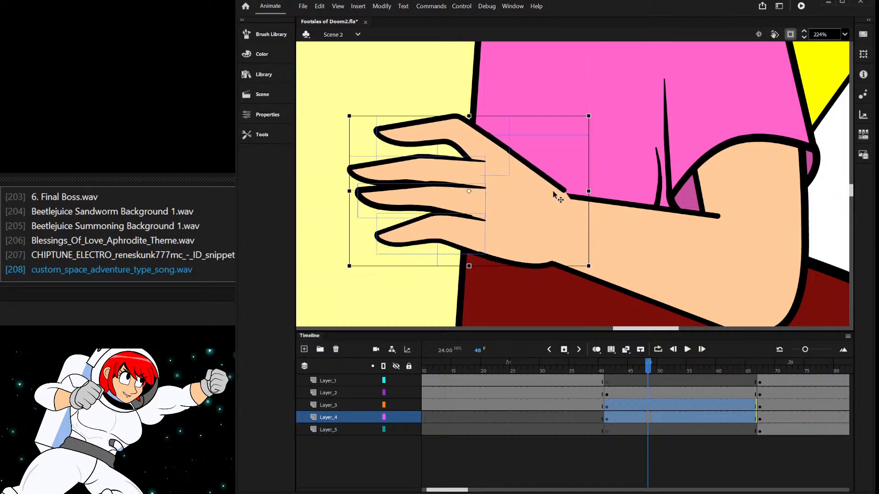
- Extend the palm's upper outline to meet the forearm at the wrist, and return to Scene 2
{"action": "double_click", "coordinate": [557, 196]}
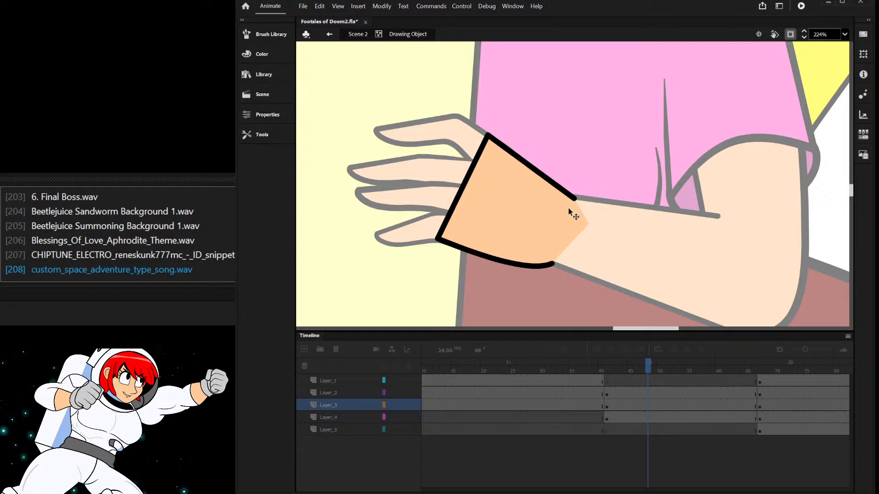
{"action": "scroll", "coordinate": [572, 210], "scroll_direction": "down", "scroll_amount": 4}
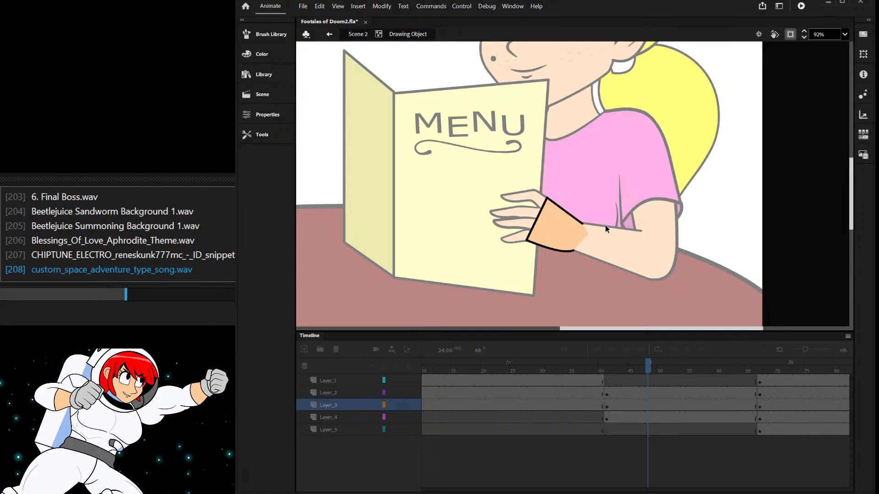
{"action": "scroll", "coordinate": [652, 188], "scroll_direction": "down", "scroll_amount": 3}
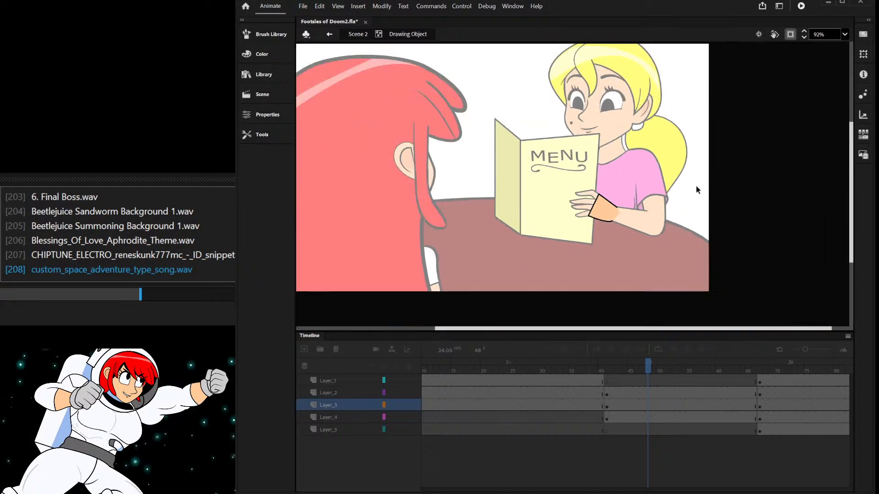
{"action": "double_click", "coordinate": [727, 186]}
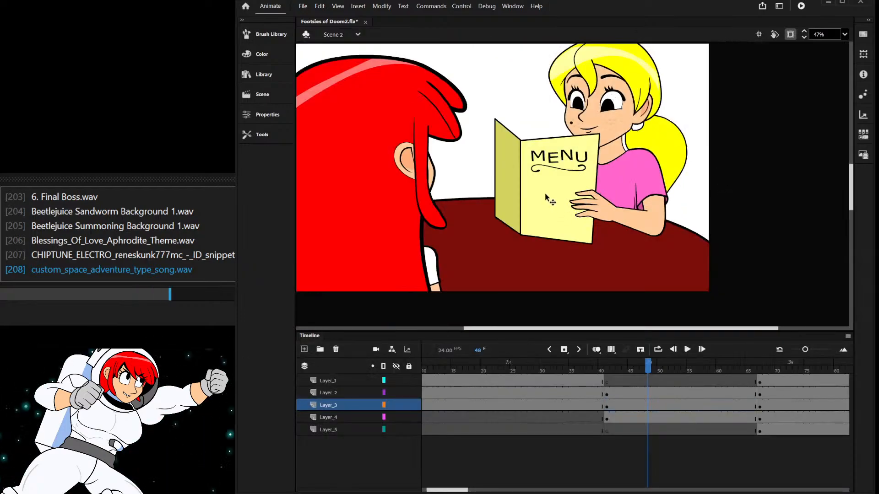
- Cut the palm and all four fingers together and paste them back in place
{"action": "scroll", "coordinate": [567, 201], "scroll_direction": "up", "scroll_amount": 3}
{"action": "left_click_drag", "start_coordinate": [509, 104], "coordinate": [595, 188]}
{"action": "left_click", "coordinate": [626, 235]}
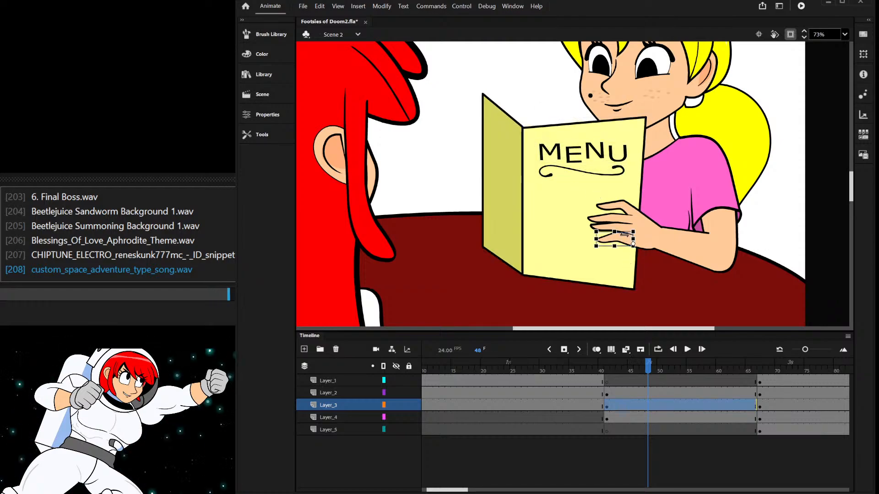
{"action": "scroll", "coordinate": [627, 234], "scroll_direction": "up", "scroll_amount": 3}
{"action": "left_click", "coordinate": [664, 254], "text": "shift"}
{"action": "left_click", "coordinate": [624, 221], "text": "shift"}
{"action": "left_click", "coordinate": [614, 204], "text": "shift"}
{"action": "left_click", "coordinate": [636, 186], "text": "shift"}
{"action": "key", "text": "ctrl+x"}
{"action": "key", "text": "ctrl+shift+v"}
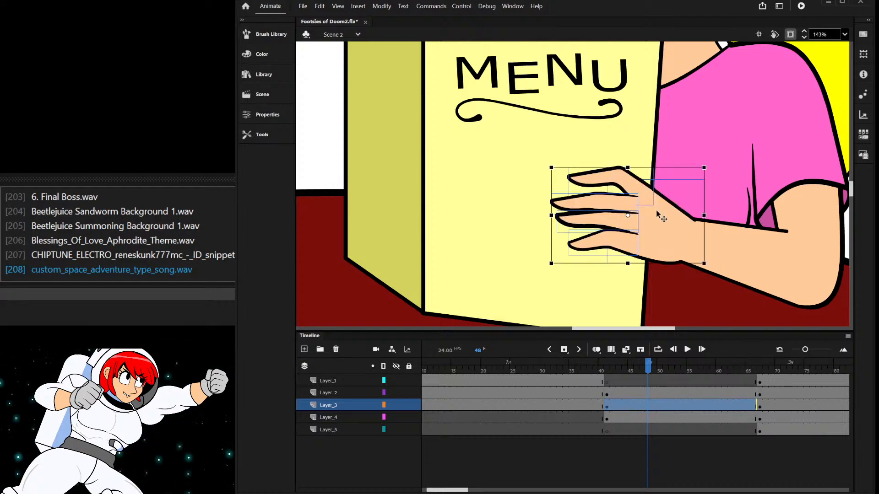
- Place a smaller, horizontally mirrored copy of the hand over the menu's outer left edge
{"action": "key", "text": "ctrl+v"}
{"action": "left_click_drag", "start_coordinate": [498, 186], "coordinate": [410, 160]}
{"action": "key", "text": "ctrl+z"}
{"action": "key", "text": "ctrl+z"}
{"action": "left_click_drag", "start_coordinate": [543, 207], "coordinate": [325, 189]}
{"action": "scroll", "coordinate": [529, 161], "scroll_direction": "down", "scroll_amount": 3}
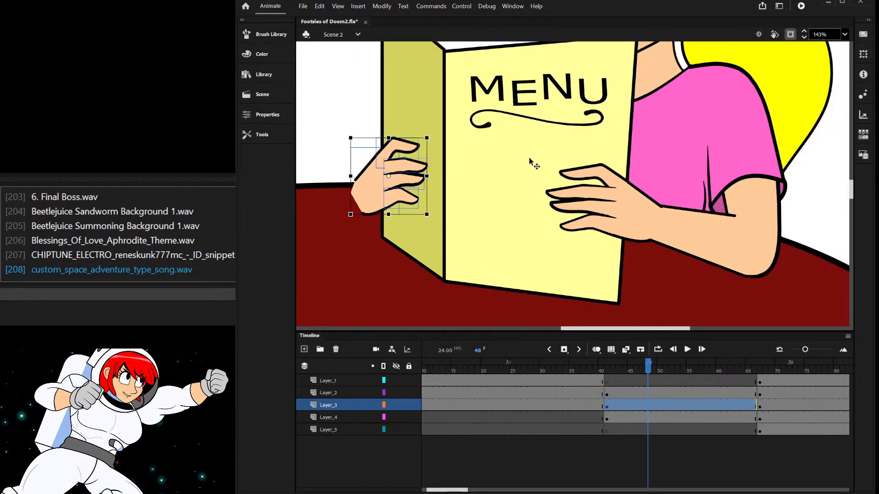
- Narrow the mirrored hand horizontally to about half its width and reposition it gripping the menu's left edge
{"action": "scroll", "coordinate": [438, 163], "scroll_direction": "up", "scroll_amount": 5}
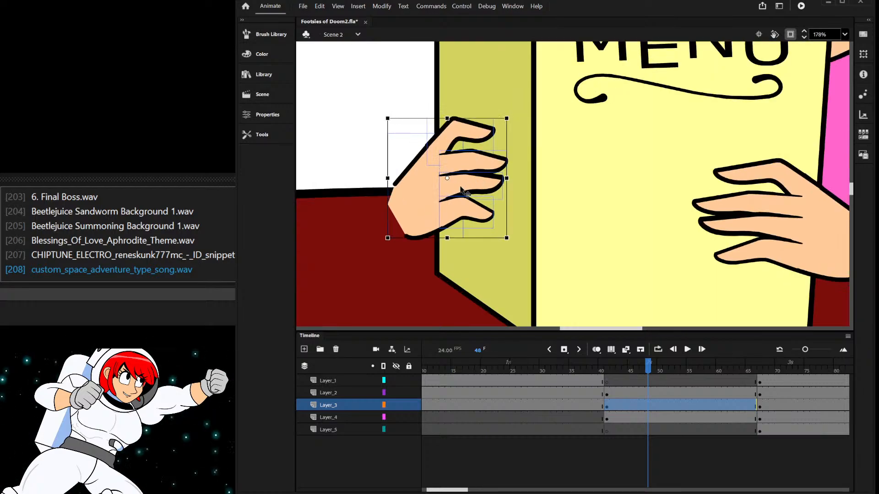
{"action": "left_click_drag", "start_coordinate": [447, 178], "coordinate": [397, 182]}
{"action": "left_click_drag", "start_coordinate": [507, 178], "coordinate": [461, 174]}
{"action": "mouse_move", "coordinate": [425, 201]}
{"action": "left_mouse_down"}
{"action": "mouse_move", "coordinate": [448, 193]}
{"action": "mouse_move", "coordinate": [435, 195]}
{"action": "mouse_move", "coordinate": [450, 214]}
{"action": "mouse_move", "coordinate": [419, 221]}
{"action": "mouse_move", "coordinate": [428, 195]}
{"action": "left_mouse_up"}
- Pull the mirrored palm's upper outline end and wrist corner inward to slim it, and return to Scene 2
{"action": "scroll", "coordinate": [419, 231], "scroll_direction": "up", "scroll_amount": 5}
{"action": "double_click", "coordinate": [449, 217]}
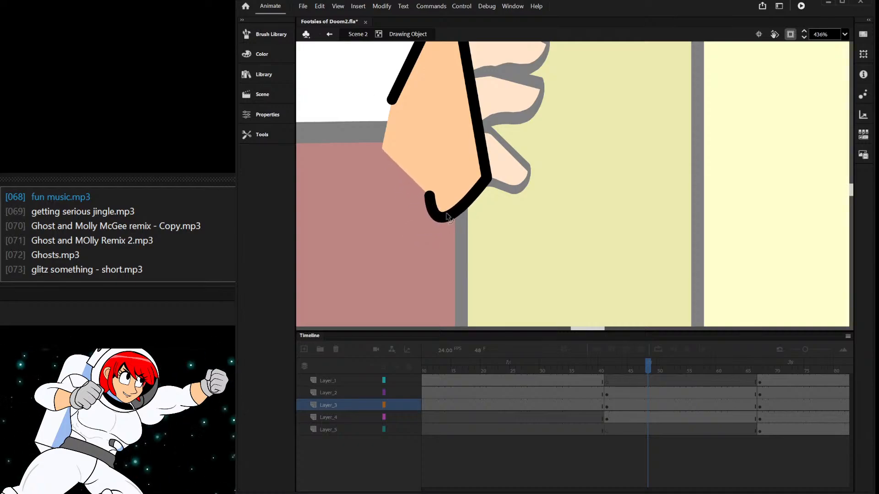
{"action": "left_click_drag", "start_coordinate": [399, 102], "coordinate": [416, 110]}
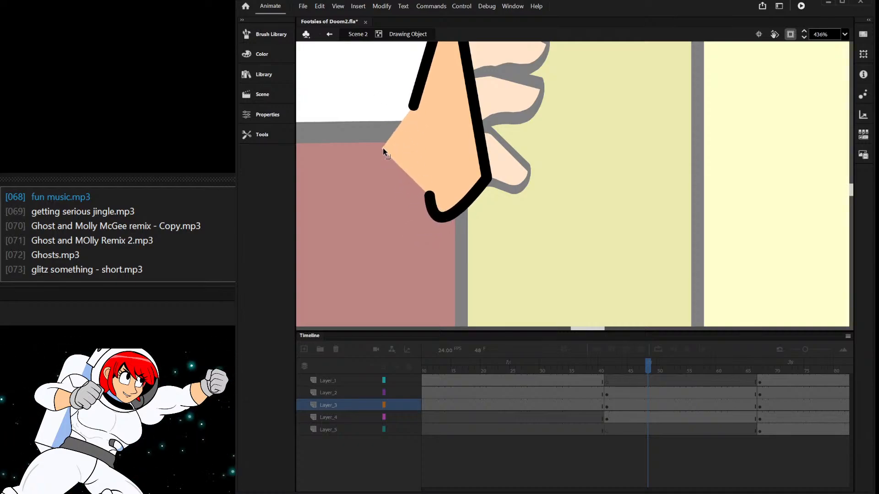
{"action": "left_click_drag", "start_coordinate": [382, 147], "coordinate": [424, 182]}
{"action": "double_click", "coordinate": [392, 93]}
{"action": "scroll", "coordinate": [428, 168], "scroll_direction": "down", "scroll_amount": 4}
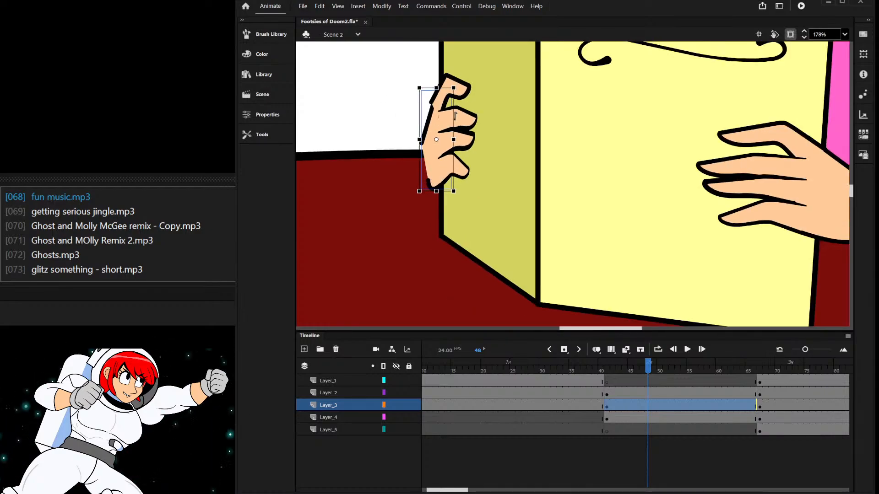
- Extend the mirrored hand's top finger down to the palm and curve its outer outline outward
{"action": "scroll", "coordinate": [443, 107], "scroll_direction": "up", "scroll_amount": 5}
{"action": "left_click", "coordinate": [435, 152]}
{"action": "double_click", "coordinate": [437, 153]}
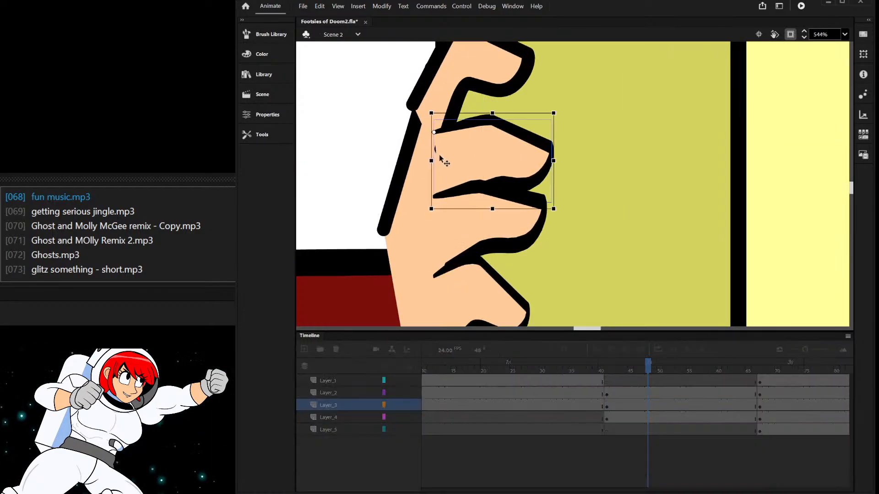
{"action": "double_click", "coordinate": [412, 111]}
{"action": "left_click", "coordinate": [413, 106]}
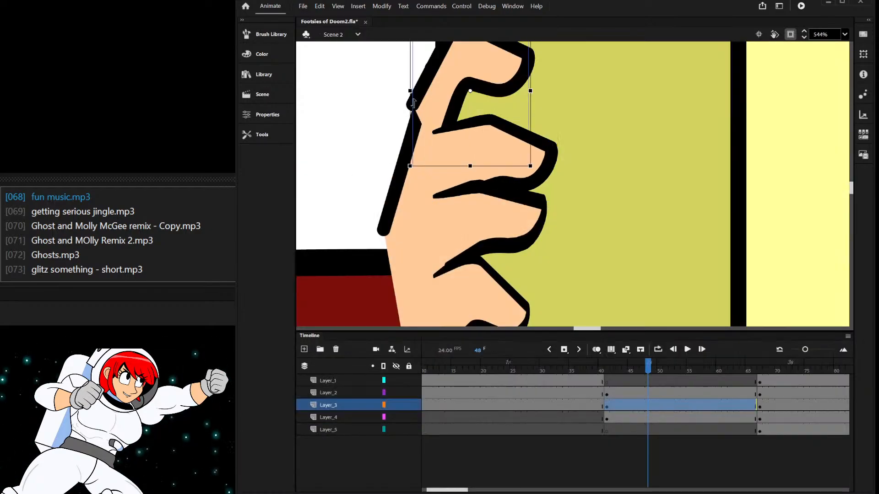
{"action": "double_click", "coordinate": [414, 131]}
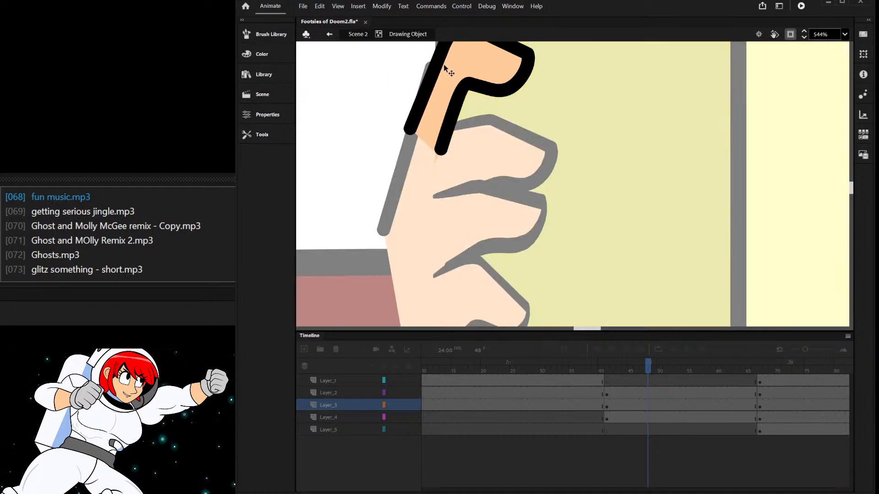
{"action": "scroll", "coordinate": [412, 132], "scroll_direction": "down", "scroll_amount": 2}
{"action": "scroll", "coordinate": [403, 140], "scroll_direction": "up", "scroll_amount": 4}
{"action": "left_click_drag", "start_coordinate": [399, 139], "coordinate": [414, 113]}
{"action": "left_click", "coordinate": [414, 113]}
{"action": "left_click", "coordinate": [372, 102]}
{"action": "double_click", "coordinate": [372, 102]}
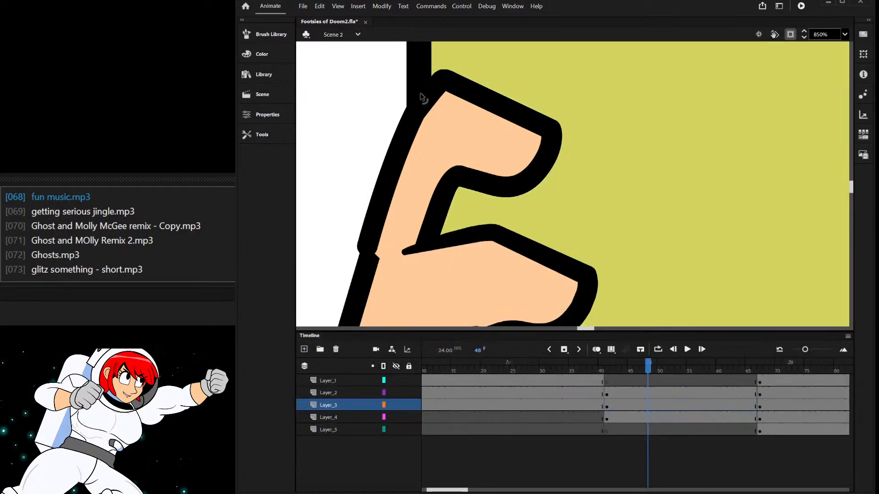
- Smooth the outline where the mirrored hand's top finger joins the palm, closing the notch between them
{"action": "scroll", "coordinate": [410, 137], "scroll_direction": "down", "scroll_amount": 2}
{"action": "scroll", "coordinate": [400, 199], "scroll_direction": "up", "scroll_amount": 2}
{"action": "double_click", "coordinate": [421, 198]}
{"action": "left_click_drag", "start_coordinate": [420, 197], "coordinate": [417, 220]}
{"action": "double_click", "coordinate": [384, 210]}
{"action": "scroll", "coordinate": [398, 222], "scroll_direction": "down", "scroll_amount": 8}
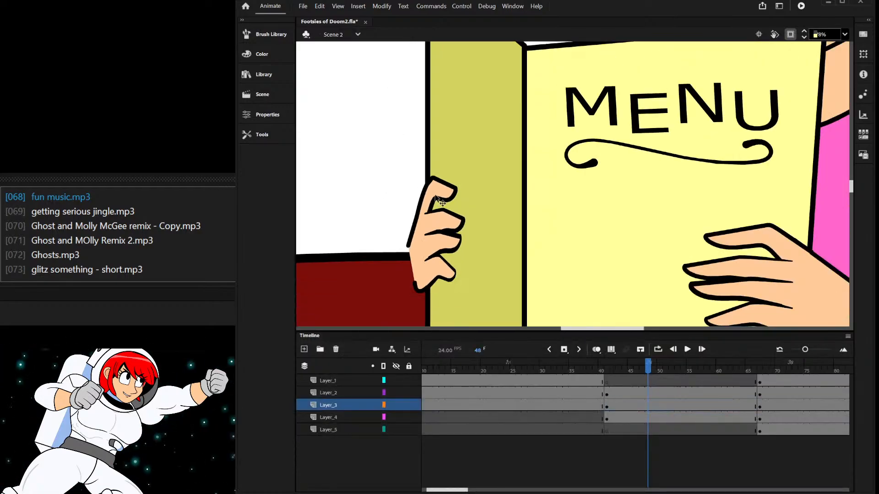
- Reshape the mirrored palm's outer edge and wrist corner into a continuous rounded outline, and return to Scene 2
{"action": "scroll", "coordinate": [414, 233], "scroll_direction": "up", "scroll_amount": 1}
{"action": "scroll", "coordinate": [414, 234], "scroll_direction": "up", "scroll_amount": 4}
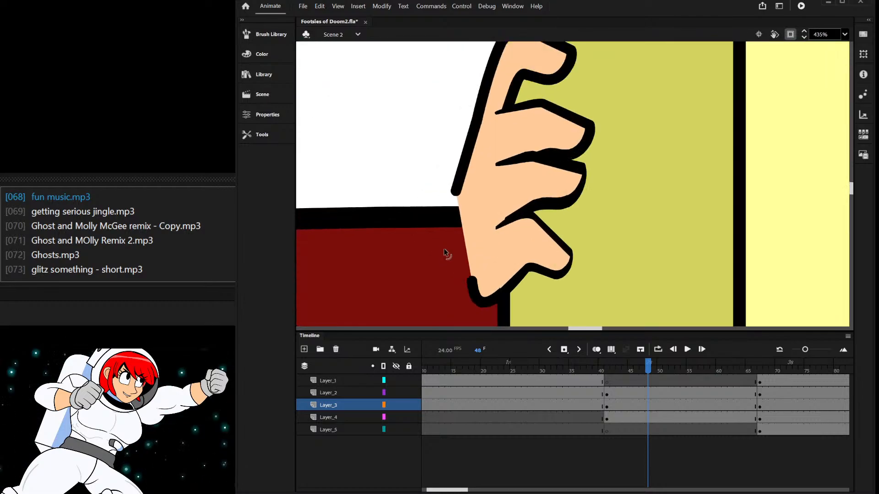
{"action": "double_click", "coordinate": [475, 283]}
{"action": "mouse_move", "coordinate": [471, 256]}
{"action": "left_mouse_down"}
{"action": "mouse_move", "coordinate": [458, 190]}
{"action": "mouse_move", "coordinate": [462, 218]}
{"action": "left_mouse_up"}
{"action": "left_click_drag", "start_coordinate": [471, 163], "coordinate": [457, 189], "text": "alt"}
{"action": "left_click_drag", "start_coordinate": [464, 225], "coordinate": [458, 246], "text": "alt"}
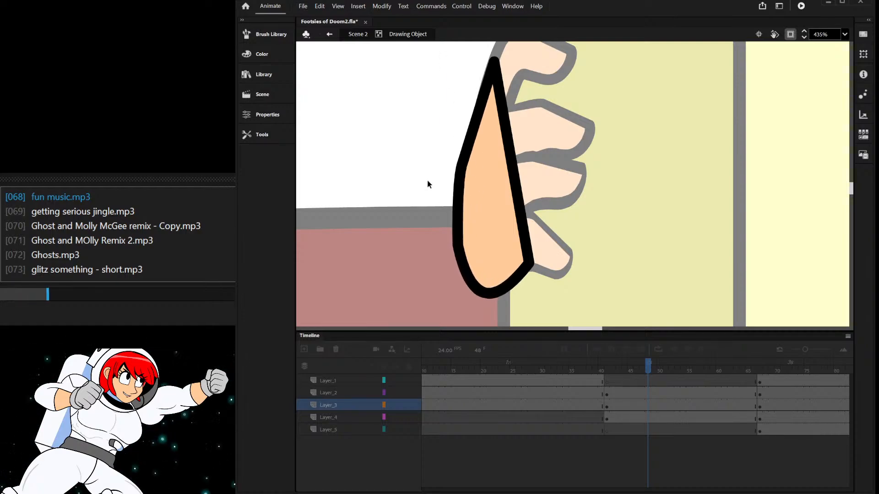
{"action": "double_click", "coordinate": [424, 177]}
- Join the mirrored hand's lowest finger to the palm's lower outline and curve the finger's underside
{"action": "scroll", "coordinate": [456, 273], "scroll_direction": "down", "scroll_amount": 3}
{"action": "scroll", "coordinate": [455, 275], "scroll_direction": "up", "scroll_amount": 8}
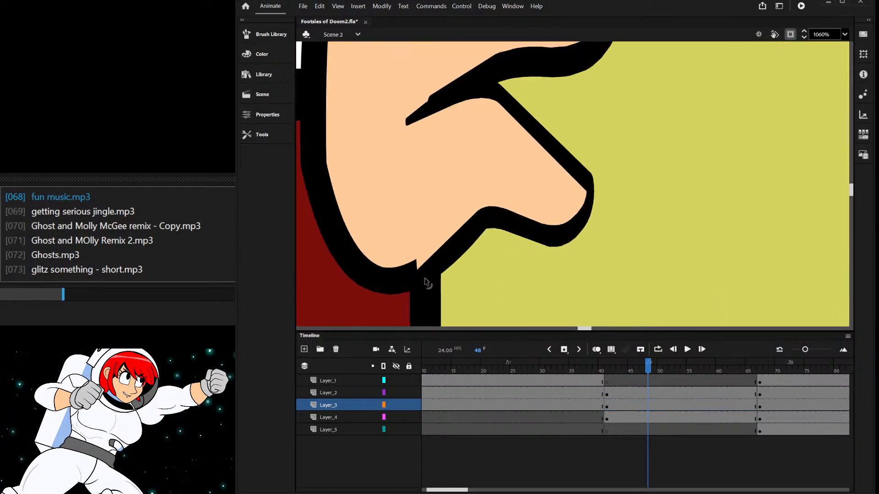
{"action": "double_click", "coordinate": [419, 278]}
{"action": "mouse_move", "coordinate": [405, 278]}
{"action": "left_mouse_down"}
{"action": "mouse_move", "coordinate": [402, 289]}
{"action": "mouse_move", "coordinate": [414, 270]}
{"action": "left_mouse_up"}
{"action": "double_click", "coordinate": [622, 149]}
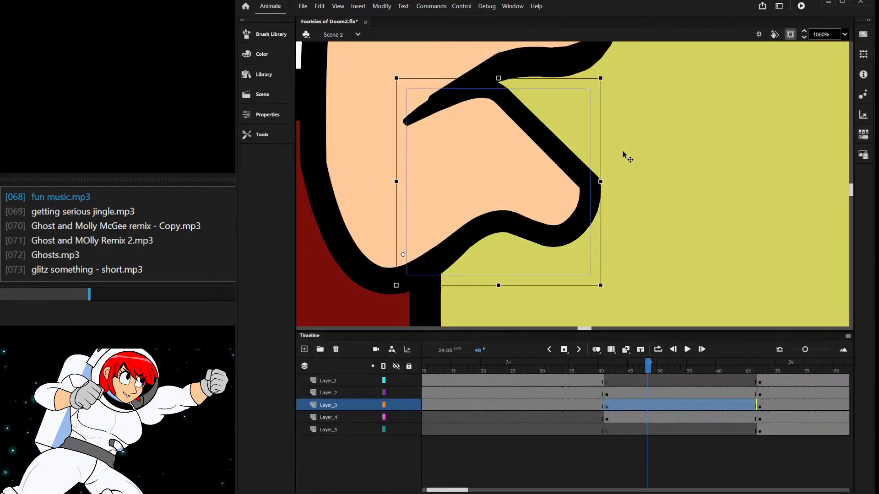
{"action": "double_click", "coordinate": [486, 227]}
{"action": "mouse_move", "coordinate": [488, 228]}
{"action": "left_mouse_down"}
{"action": "mouse_move", "coordinate": [492, 210]}
{"action": "mouse_move", "coordinate": [462, 249]}
{"action": "left_mouse_up"}
{"action": "double_click", "coordinate": [659, 117]}
{"action": "scroll", "coordinate": [486, 226], "scroll_direction": "down", "scroll_amount": 8}
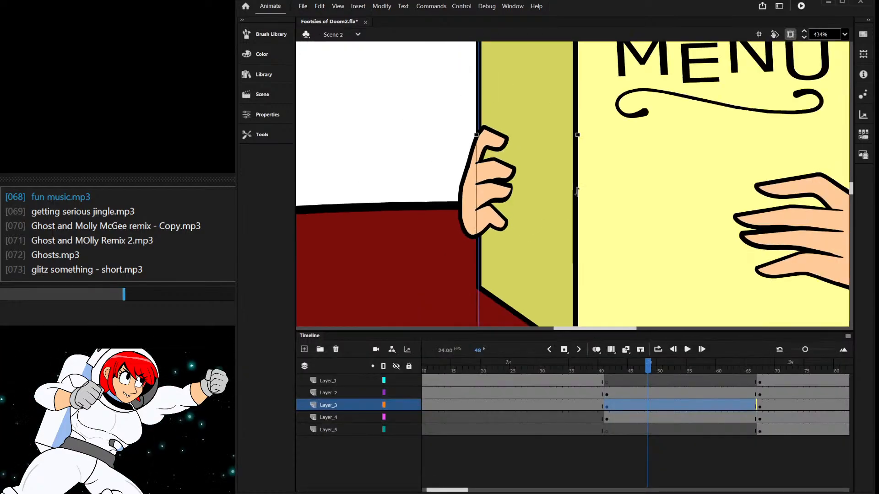
{"action": "scroll", "coordinate": [573, 201], "scroll_direction": "down", "scroll_amount": 10}
{"action": "left_click", "coordinate": [553, 100]}
{"action": "scroll", "coordinate": [458, 222], "scroll_direction": "down", "scroll_amount": 2}
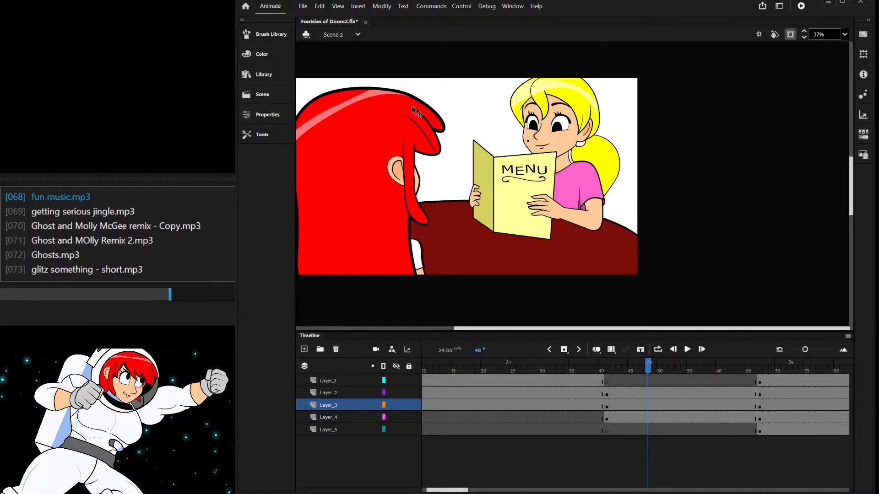
- Tilt the blonde character's head slightly and shift her earring and ponytail to line up with it
{"action": "scroll", "coordinate": [421, 113], "scroll_direction": "up", "scroll_amount": 5}
{"action": "scroll", "coordinate": [541, 162], "scroll_direction": "down", "scroll_amount": 5}
{"action": "scroll", "coordinate": [597, 164], "scroll_direction": "down", "scroll_amount": 2}
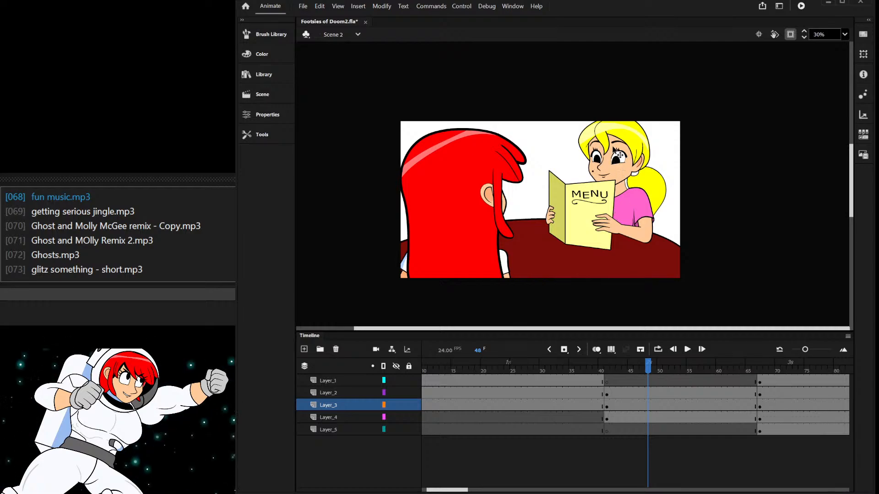
{"action": "scroll", "coordinate": [640, 136], "scroll_direction": "up", "scroll_amount": 2}
{"action": "left_click", "coordinate": [634, 151]}
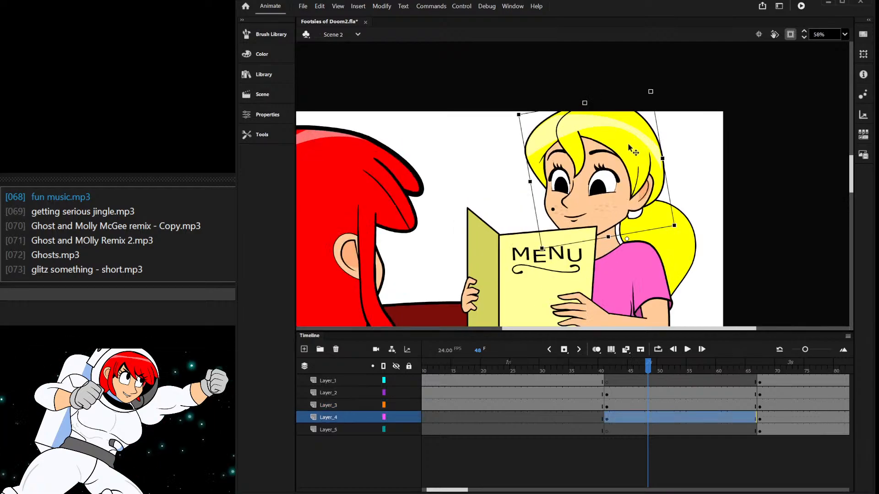
{"action": "left_click_drag", "start_coordinate": [654, 90], "coordinate": [645, 91]}
{"action": "scroll", "coordinate": [640, 219], "scroll_direction": "up", "scroll_amount": 2}
{"action": "left_click", "coordinate": [638, 219]}
{"action": "left_click", "coordinate": [696, 244], "text": "shift"}
{"action": "mouse_move", "coordinate": [696, 244]}
{"action": "left_mouse_down"}
{"action": "mouse_move", "coordinate": [676, 251]}
{"action": "mouse_move", "coordinate": [689, 230]}
{"action": "left_mouse_up"}
- Bring the neck and pink shirt outlines together at the collar, and extend the shirt's shoulder corner outward to the sleeve
{"action": "scroll", "coordinate": [659, 181], "scroll_direction": "down", "scroll_amount": 4}
{"action": "scroll", "coordinate": [638, 215], "scroll_direction": "up", "scroll_amount": 5}
{"action": "double_click", "coordinate": [630, 202]}
{"action": "left_click_drag", "start_coordinate": [625, 202], "coordinate": [609, 212]}
{"action": "double_click", "coordinate": [627, 199]}
{"action": "double_click", "coordinate": [627, 199]}
{"action": "left_click_drag", "start_coordinate": [700, 216], "coordinate": [742, 205]}
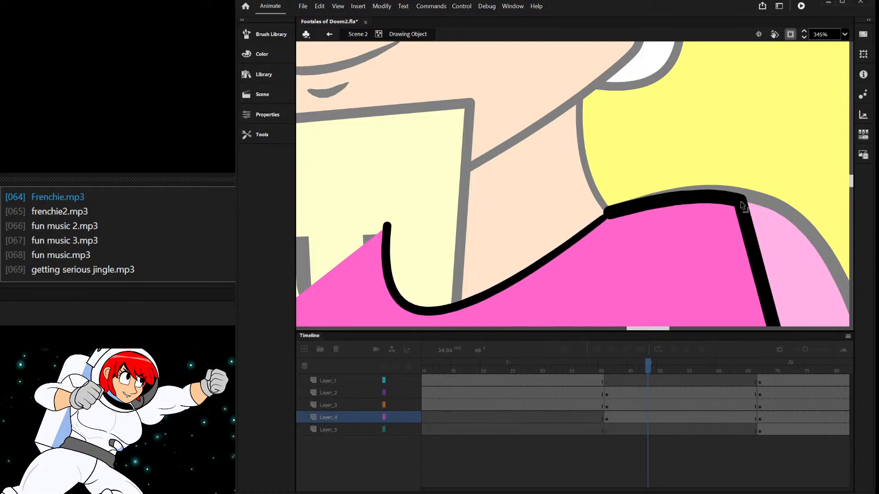
{"action": "double_click", "coordinate": [739, 164]}
{"action": "left_click", "coordinate": [739, 164]}
- Pull the shirt's collar corner slightly inward so it tucks neatly against the neck line
{"action": "scroll", "coordinate": [609, 213], "scroll_direction": "up", "scroll_amount": 4}
{"action": "left_click", "coordinate": [612, 223]}
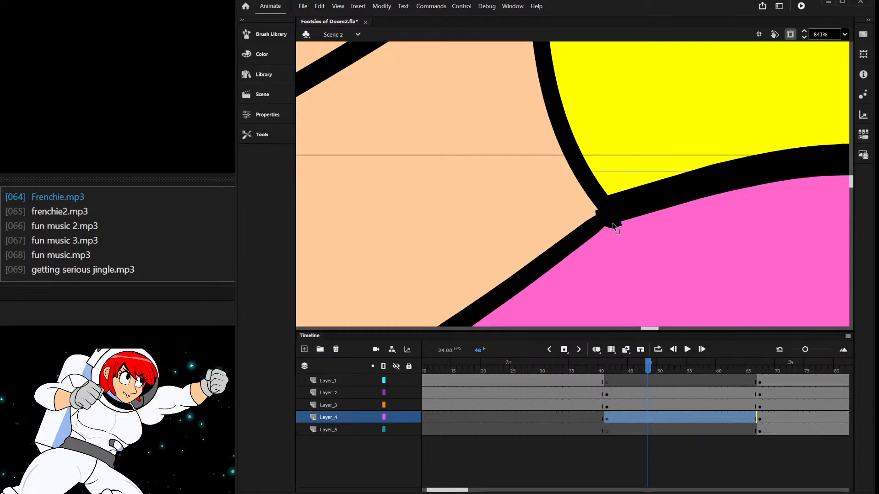
{"action": "double_click", "coordinate": [612, 222]}
{"action": "left_click_drag", "start_coordinate": [612, 222], "coordinate": [627, 224]}
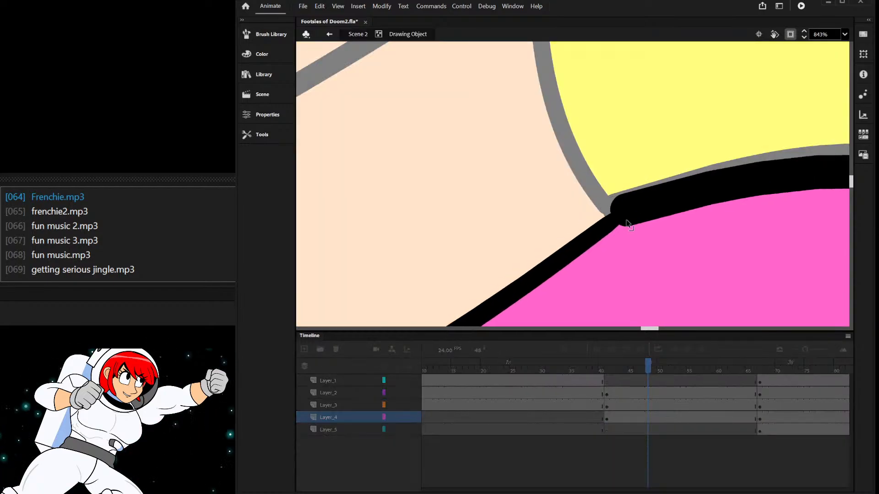
{"action": "double_click", "coordinate": [636, 131]}
{"action": "scroll", "coordinate": [641, 137], "scroll_direction": "down", "scroll_amount": 10}
{"action": "left_click", "coordinate": [705, 127]}
{"action": "scroll", "coordinate": [700, 142], "scroll_direction": "down", "scroll_amount": 3}
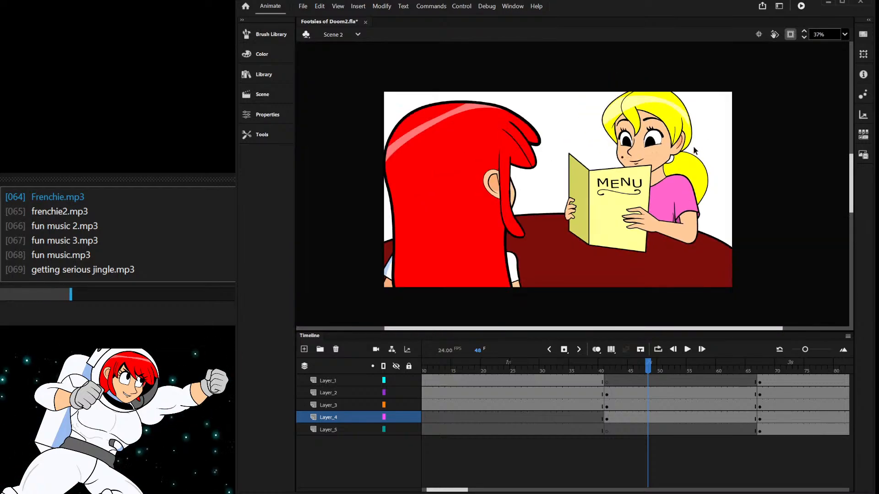
{"action": "scroll", "coordinate": [704, 195], "scroll_direction": "down", "scroll_amount": 2}
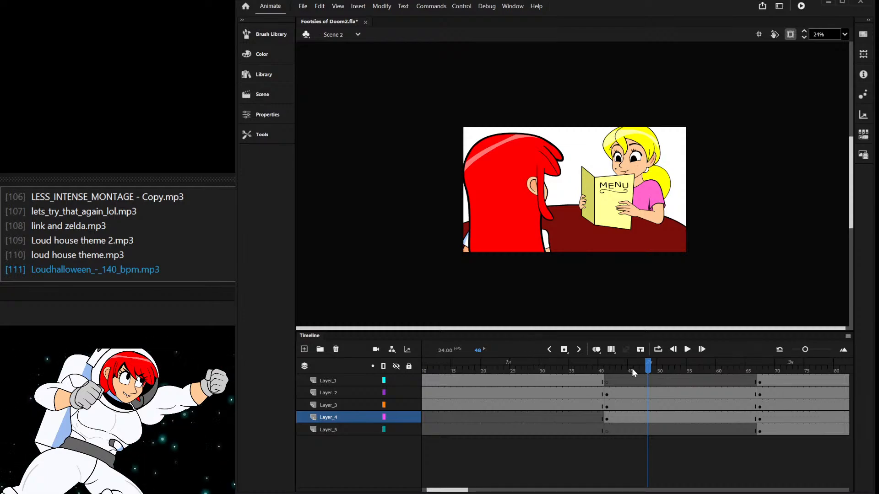
- Copy the sky from the wide shot at frame 68 into Layer_5 at frame 41 and enlarge it behind the characters
{"action": "left_click_drag", "start_coordinate": [640, 363], "coordinate": [764, 388]}
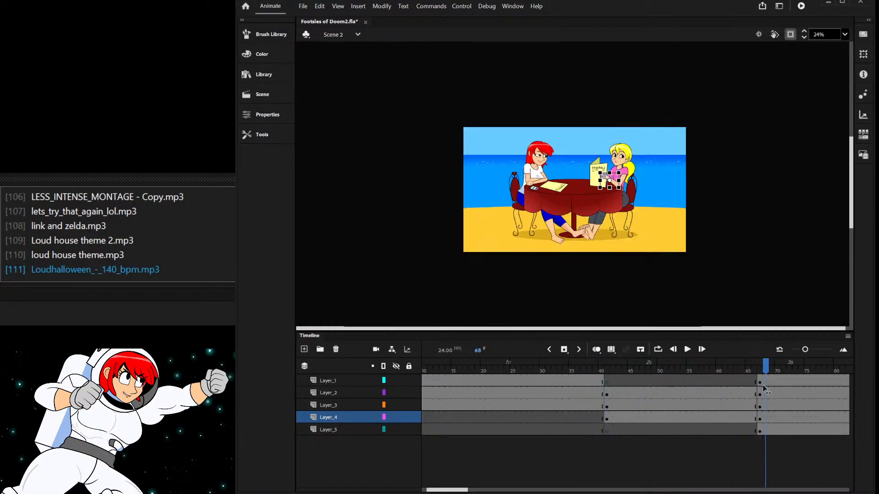
{"action": "left_click", "coordinate": [571, 138]}
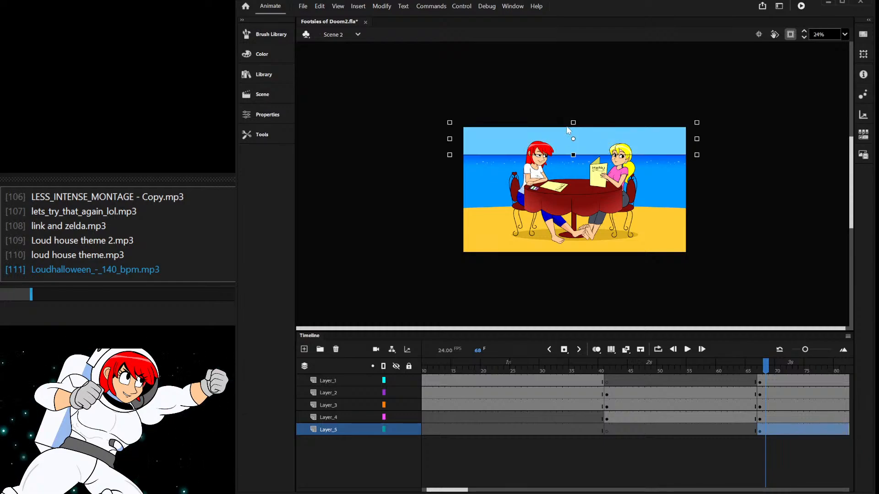
{"action": "left_click_drag", "start_coordinate": [770, 444], "coordinate": [614, 446]}
{"action": "left_click", "coordinate": [608, 431]}
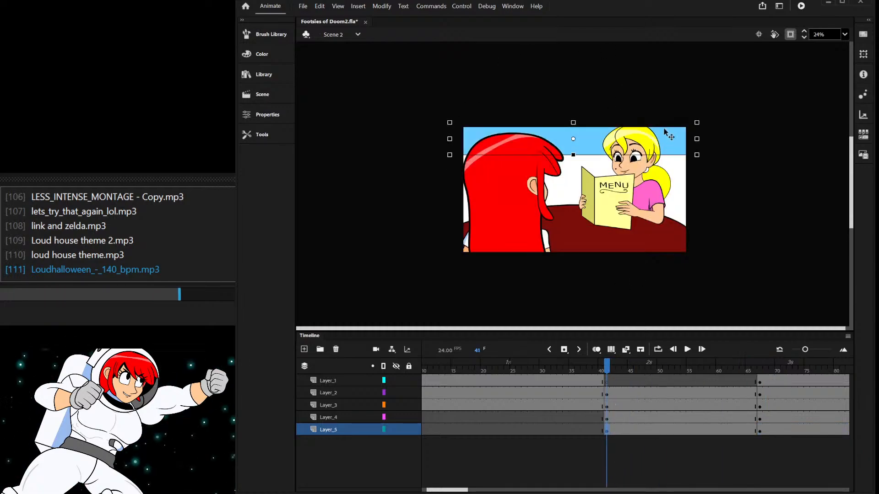
{"action": "mouse_move", "coordinate": [692, 147]}
{"action": "left_mouse_down"}
{"action": "mouse_move", "coordinate": [693, 188]}
{"action": "mouse_move", "coordinate": [731, 104]}
{"action": "left_mouse_up"}
- Copy the sea from frame 67 into the over-the-shoulder shot on Layer_5 and stretch its lower corners below the stage
{"action": "left_click", "coordinate": [760, 366]}
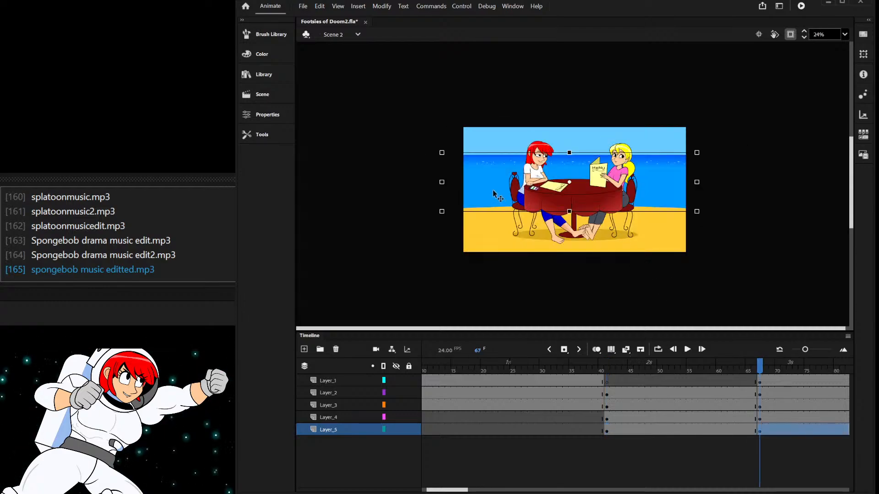
{"action": "left_click", "coordinate": [635, 429]}
{"action": "left_click", "coordinate": [635, 429]}
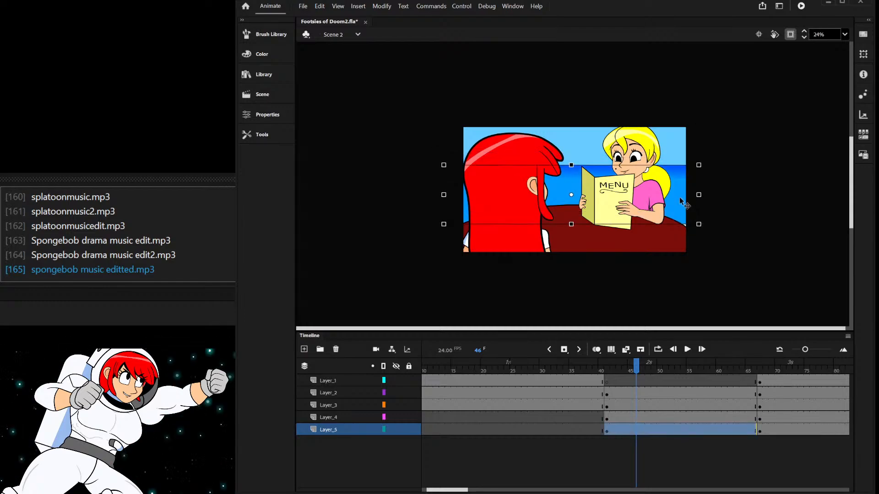
{"action": "double_click", "coordinate": [690, 217]}
{"action": "left_click_drag", "start_coordinate": [698, 227], "coordinate": [709, 260]}
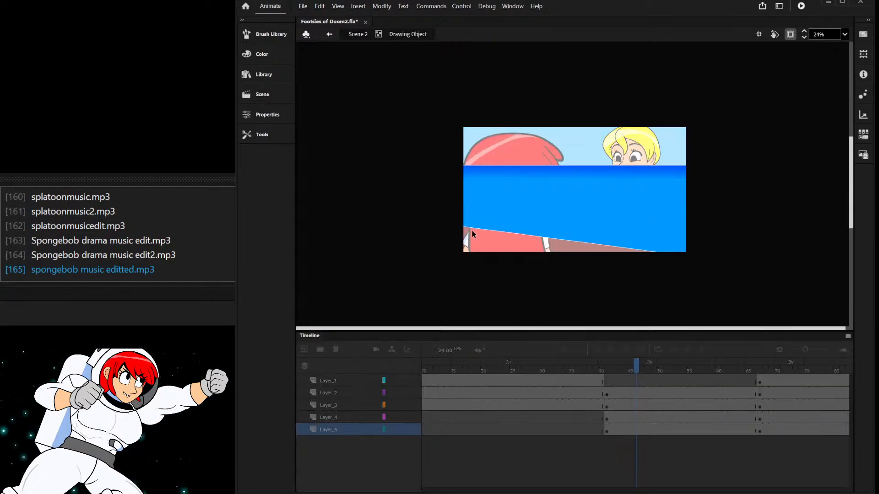
{"action": "left_click_drag", "start_coordinate": [460, 229], "coordinate": [453, 259]}
{"action": "double_click", "coordinate": [699, 83]}
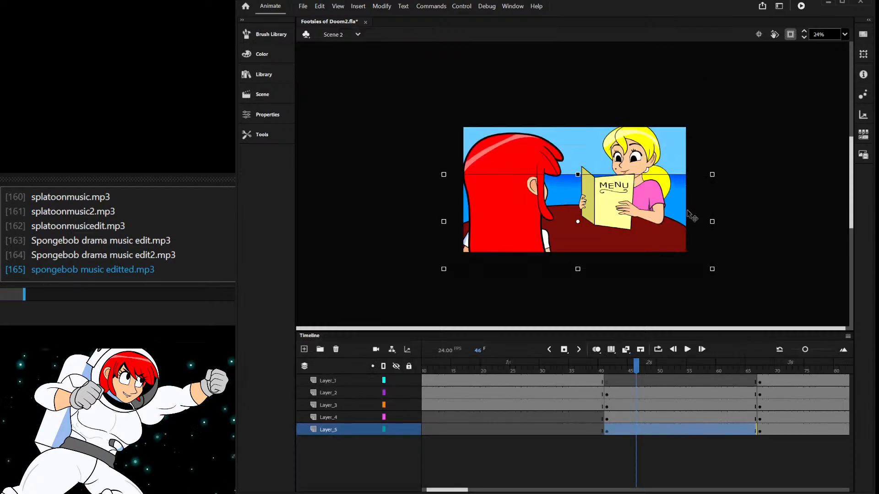
- Bow the sea's top edge slightly upward into a curved horizon and lower the sea a little behind the table
{"action": "left_click", "coordinate": [299, 147]}
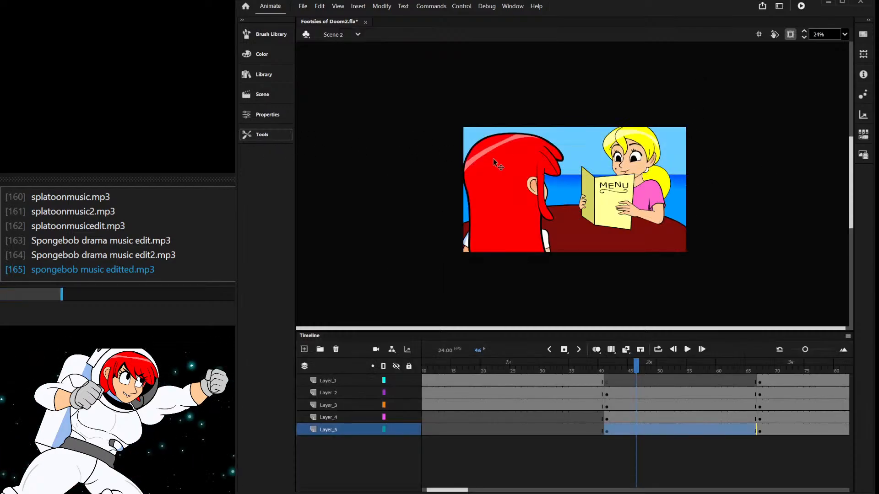
{"action": "double_click", "coordinate": [571, 180]}
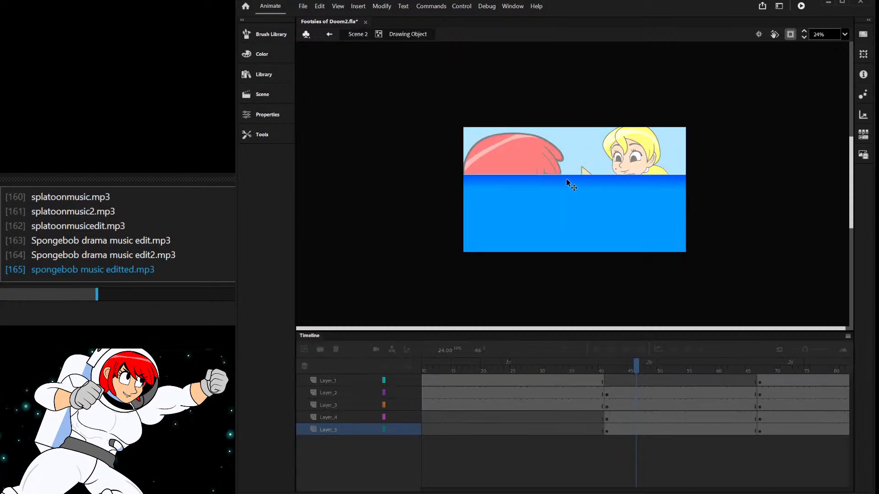
{"action": "left_click_drag", "start_coordinate": [568, 177], "coordinate": [567, 173]}
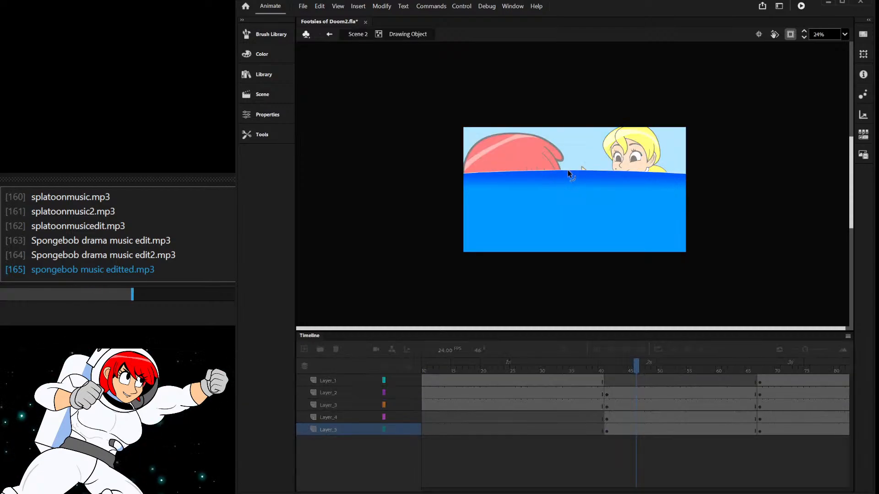
{"action": "double_click", "coordinate": [562, 135]}
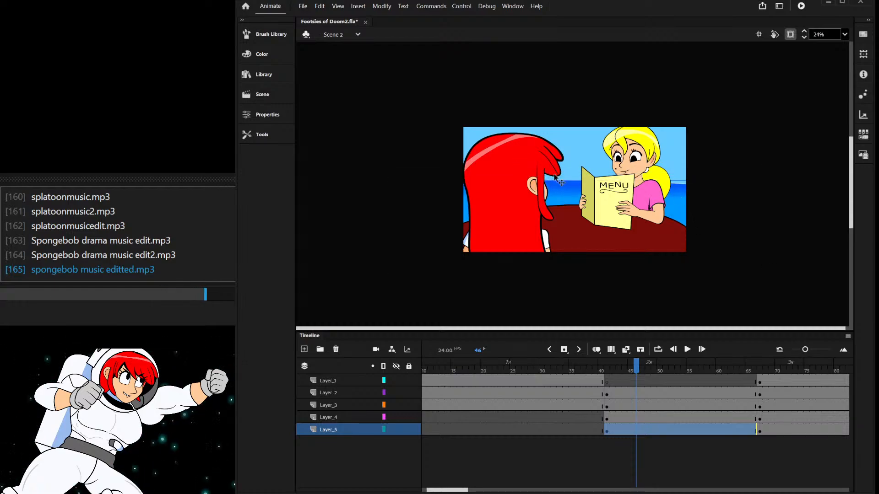
{"action": "double_click", "coordinate": [569, 180]}
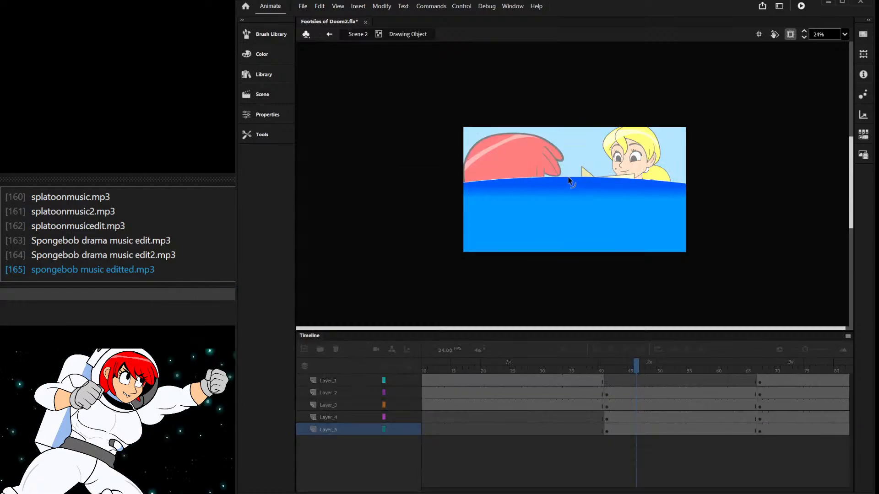
{"action": "double_click", "coordinate": [573, 124]}
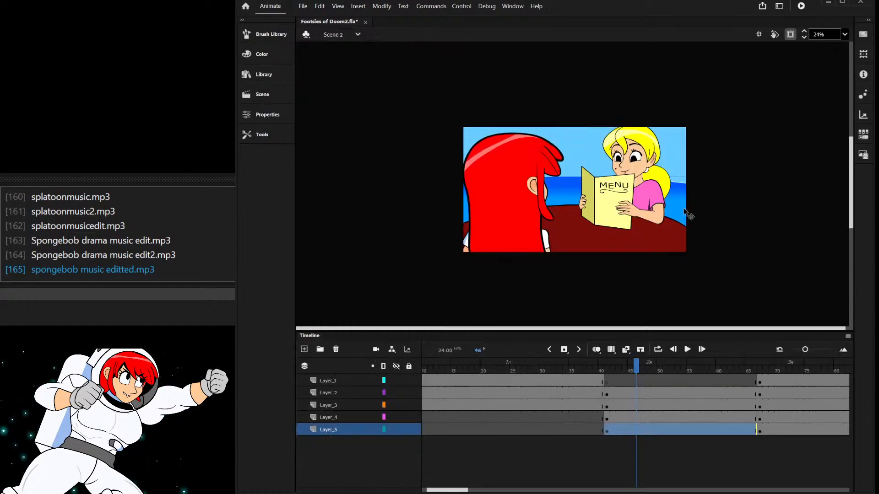
{"action": "left_click", "coordinate": [388, 152]}
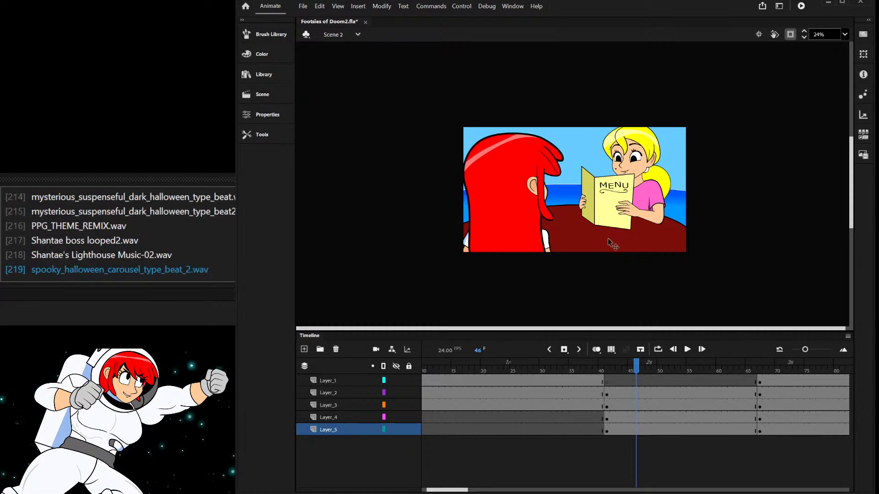
{"action": "scroll", "coordinate": [608, 238], "scroll_direction": "up", "scroll_amount": 3}
{"action": "scroll", "coordinate": [608, 238], "scroll_direction": "down", "scroll_amount": 2}
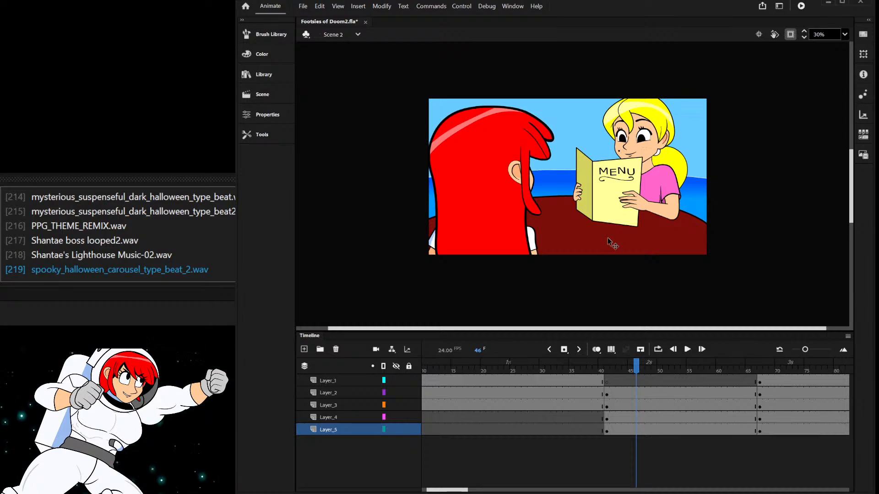
{"action": "scroll", "coordinate": [609, 237], "scroll_direction": "up", "scroll_amount": 2}
{"action": "scroll", "coordinate": [639, 225], "scroll_direction": "up", "scroll_amount": 1}
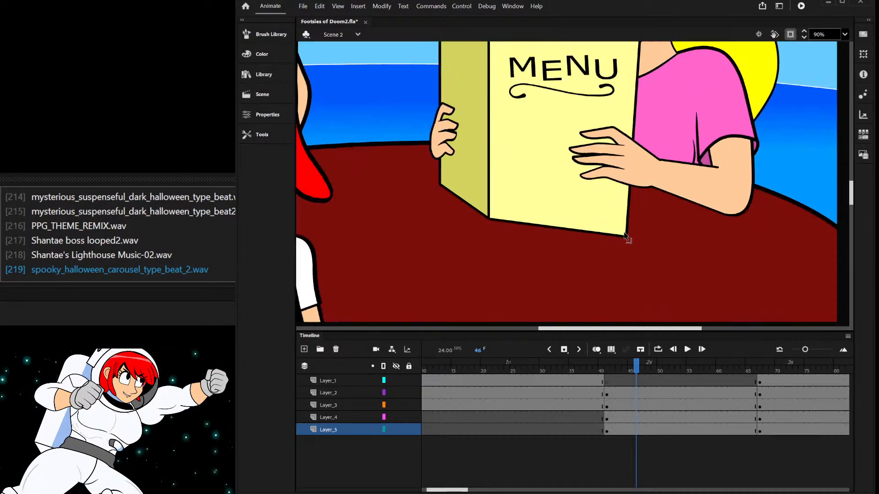
{"action": "scroll", "coordinate": [627, 255], "scroll_direction": "down", "scroll_amount": 2}
{"action": "scroll", "coordinate": [625, 261], "scroll_direction": "down", "scroll_amount": 2}
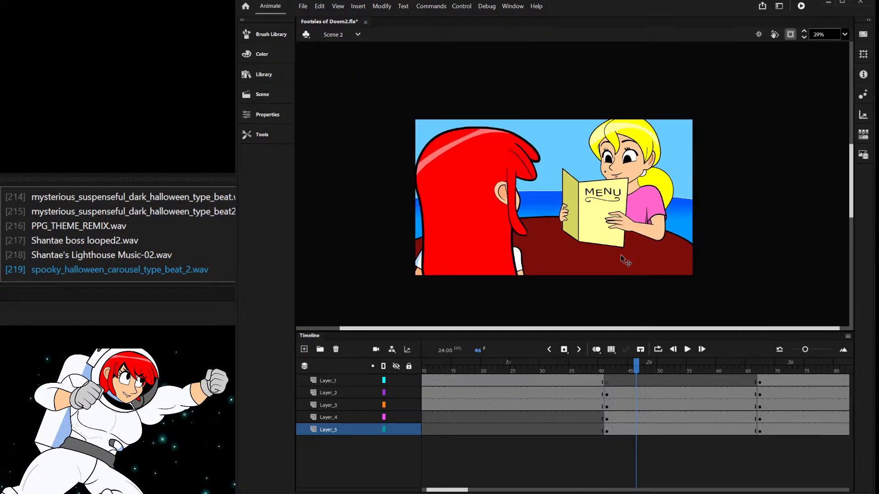
- Shift the red-haired character's inner ear detail on Layer_2 slightly right toward the hair strand
{"action": "scroll", "coordinate": [625, 254], "scroll_direction": "down", "scroll_amount": 1}
{"action": "scroll", "coordinate": [615, 268], "scroll_direction": "up", "scroll_amount": 2}
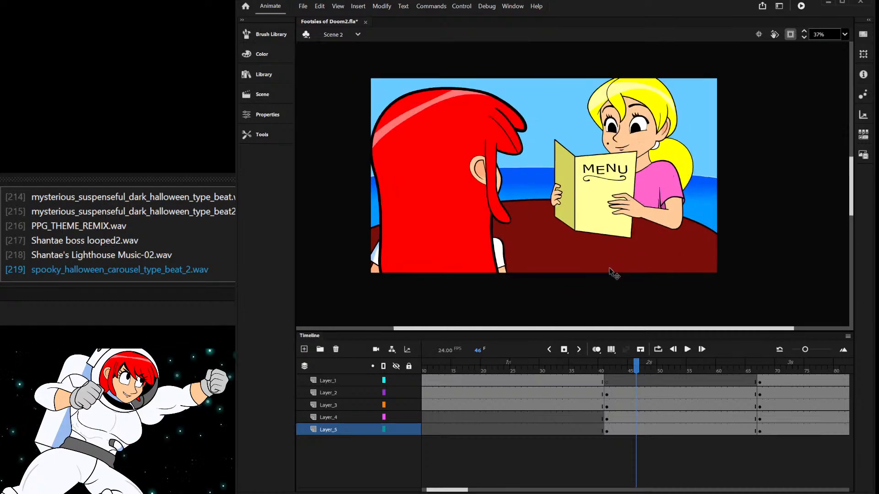
{"action": "scroll", "coordinate": [476, 160], "scroll_direction": "up", "scroll_amount": 6}
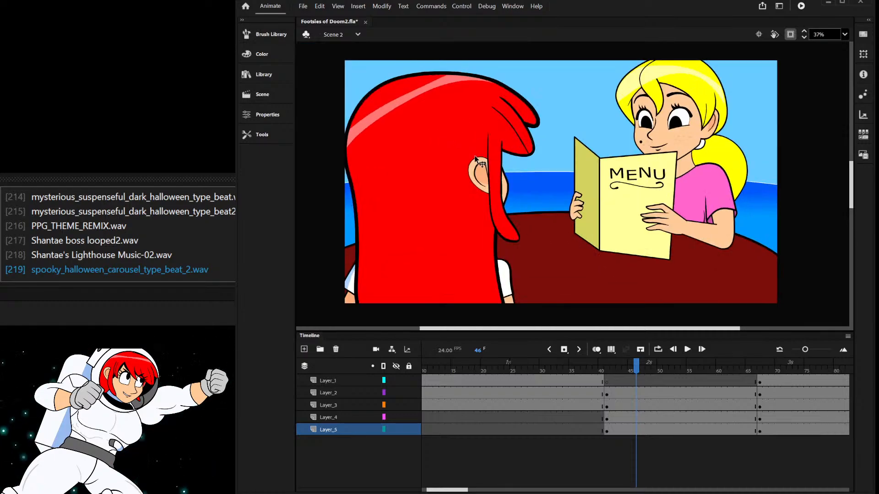
{"action": "left_click", "coordinate": [490, 180]}
{"action": "key", "text": "Escape"}
{"action": "left_click", "coordinate": [485, 228]}
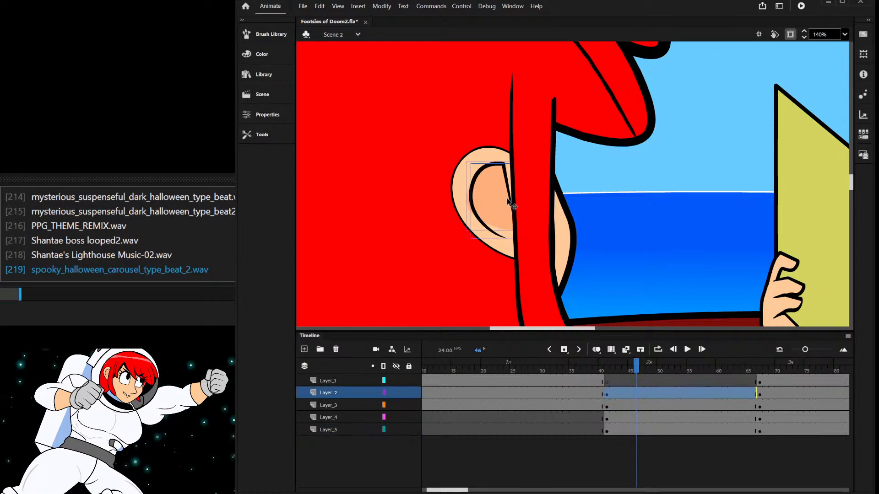
{"action": "left_click", "coordinate": [491, 190], "text": "shift"}
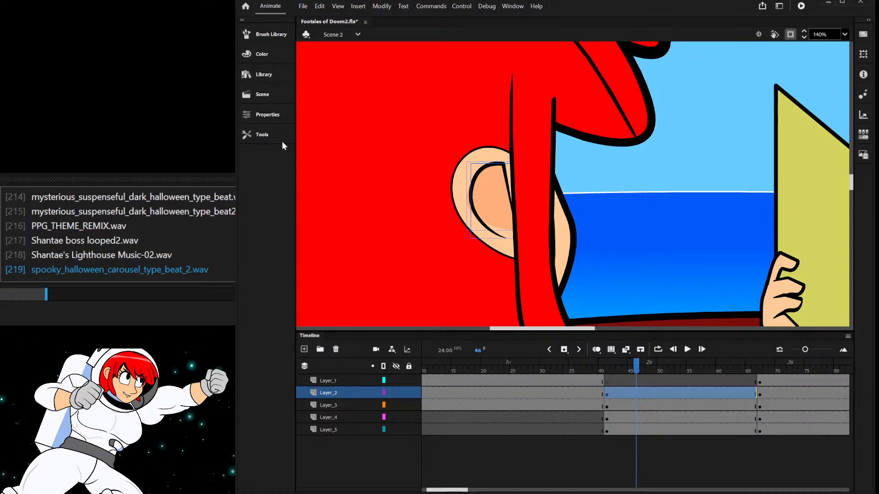
{"action": "key", "text": "q"}
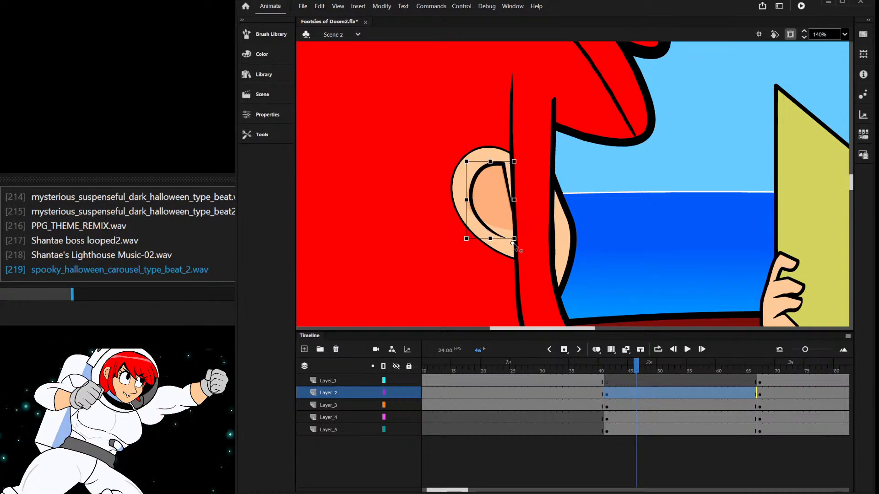
{"action": "left_click_drag", "start_coordinate": [502, 171], "coordinate": [508, 171]}
{"action": "left_click", "coordinate": [633, 162]}
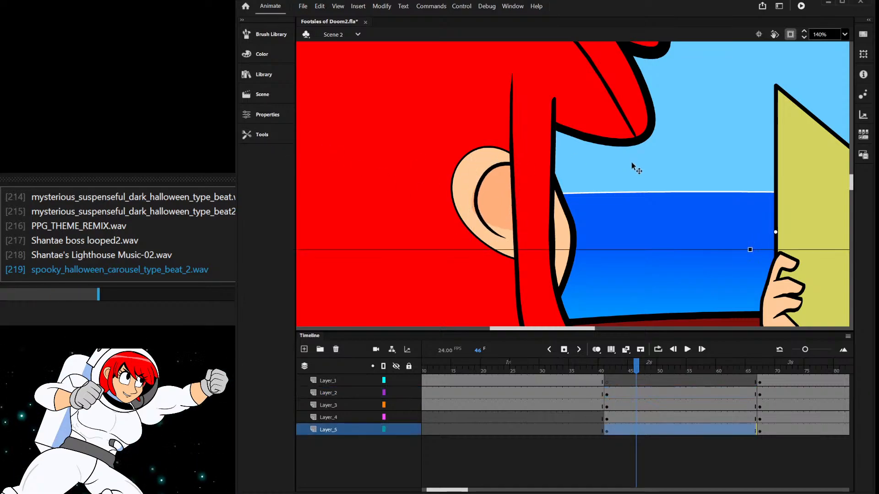
{"action": "scroll", "coordinate": [579, 225], "scroll_direction": "down", "scroll_amount": 2}
{"action": "scroll", "coordinate": [579, 225], "scroll_direction": "down", "scroll_amount": 3}
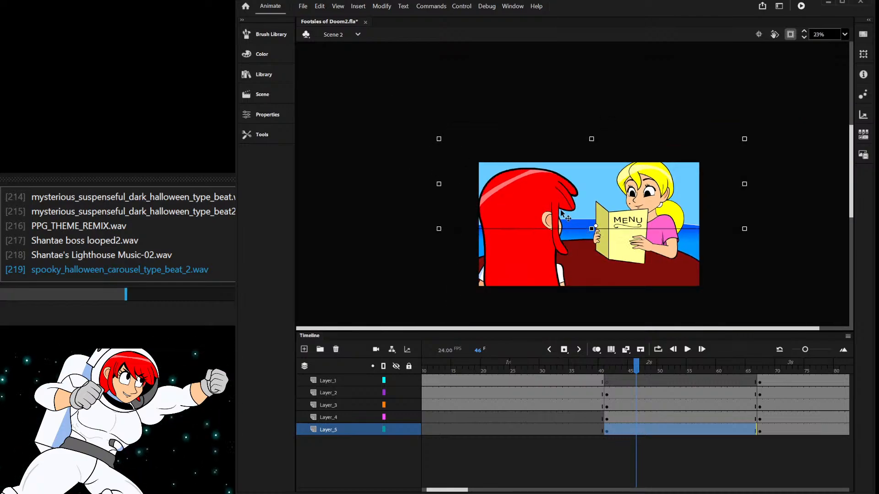
{"action": "left_click", "coordinate": [355, 284]}
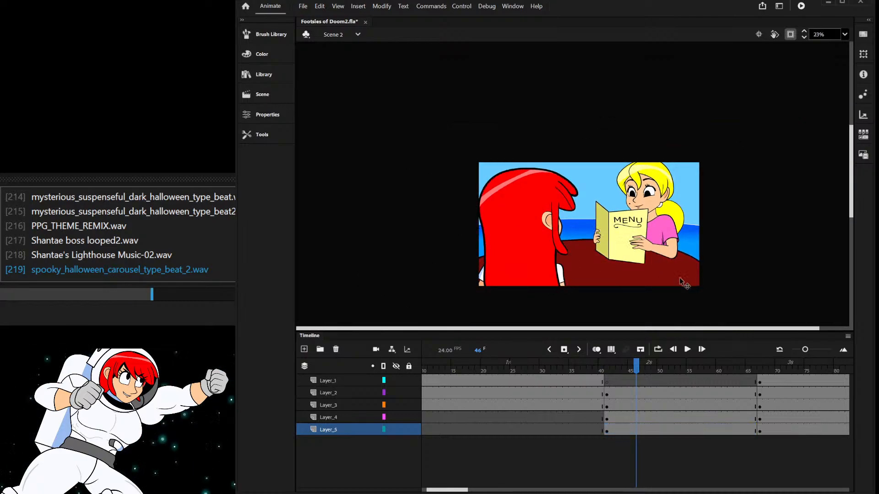
- Copy the backrest of the red-haired character's chair from its group in the wide shot at frame 68
{"action": "left_click", "coordinate": [772, 366]}
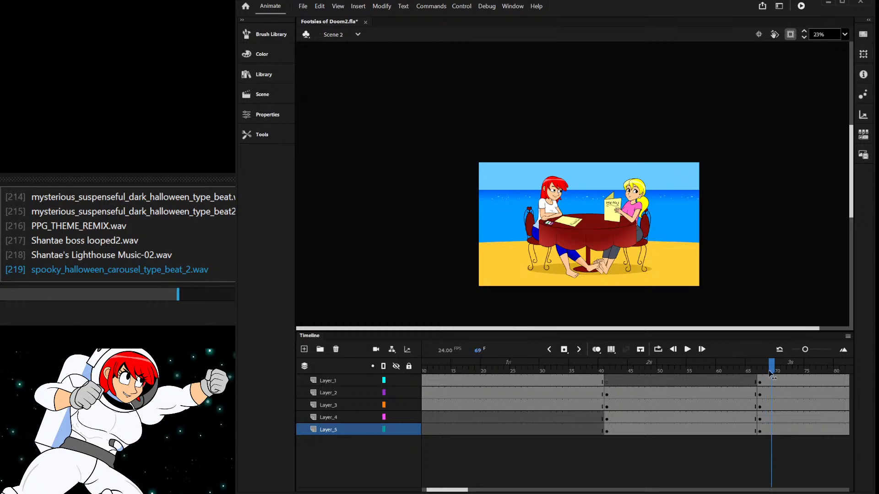
{"action": "mouse_move", "coordinate": [771, 373]}
{"action": "left_mouse_down"}
{"action": "mouse_move", "coordinate": [749, 374]}
{"action": "mouse_move", "coordinate": [766, 373]}
{"action": "left_mouse_up"}
{"action": "scroll", "coordinate": [559, 199], "scroll_direction": "up", "scroll_amount": 3}
{"action": "left_click", "coordinate": [480, 244]}
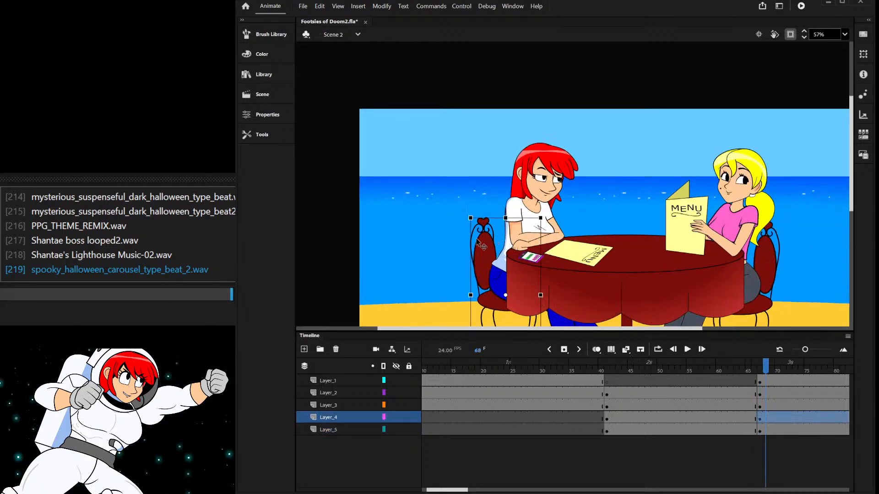
{"action": "double_click", "coordinate": [480, 244]}
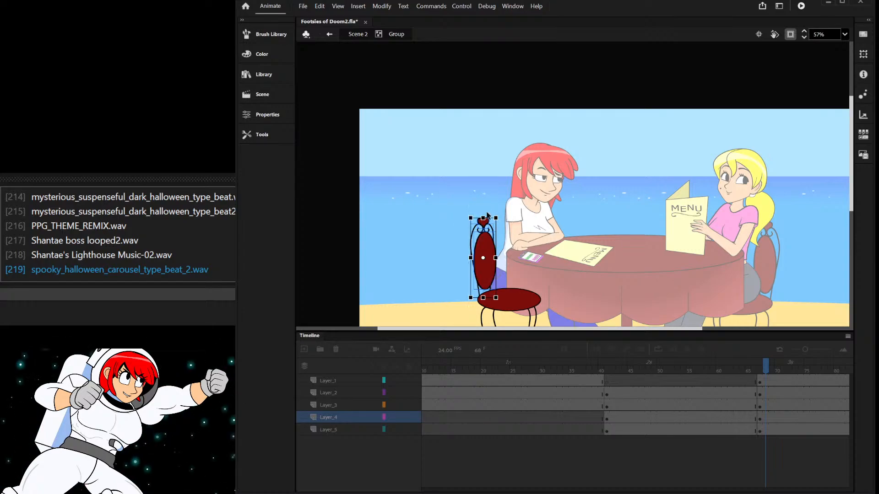
{"action": "left_click", "coordinate": [360, 38]}
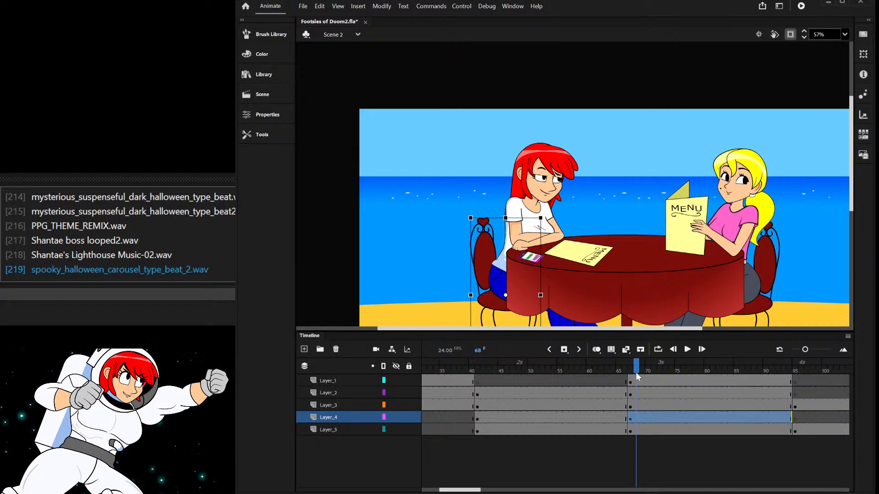
- Paste the chair backrest into the over-the-shoulder shot at frame 65, enlarge and widen it beside the blonde character's arm, and cut it
{"action": "left_click_drag", "start_coordinate": [635, 374], "coordinate": [570, 374]}
{"action": "scroll", "coordinate": [530, 270], "scroll_direction": "down", "scroll_amount": 4}
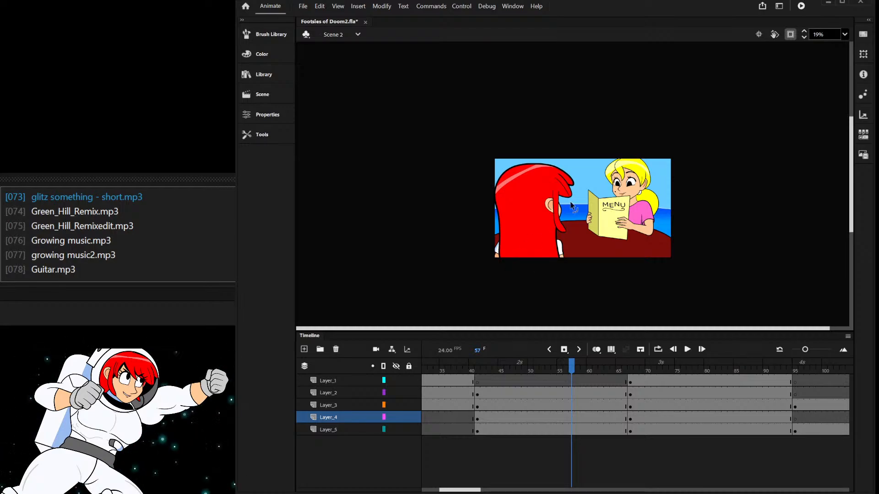
{"action": "scroll", "coordinate": [660, 212], "scroll_direction": "up", "scroll_amount": 2}
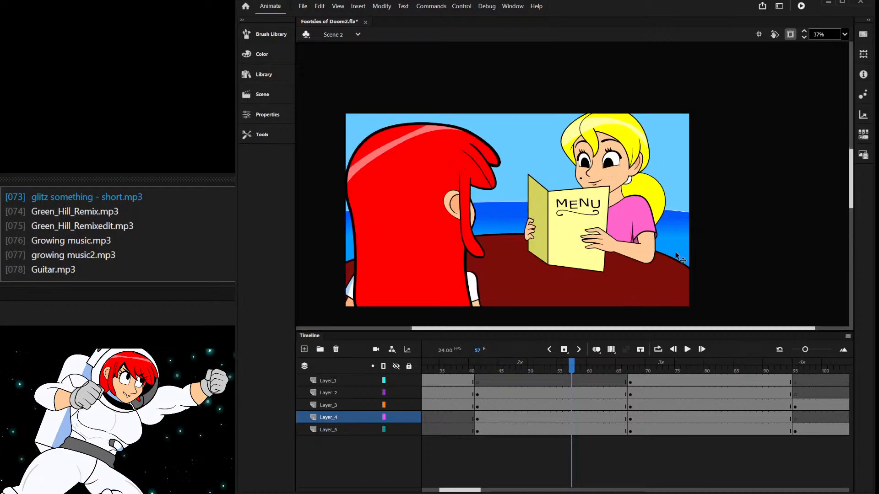
{"action": "left_click", "coordinate": [650, 367]}
{"action": "left_click_drag", "start_coordinate": [650, 369], "coordinate": [620, 370]}
{"action": "left_click", "coordinate": [663, 192]}
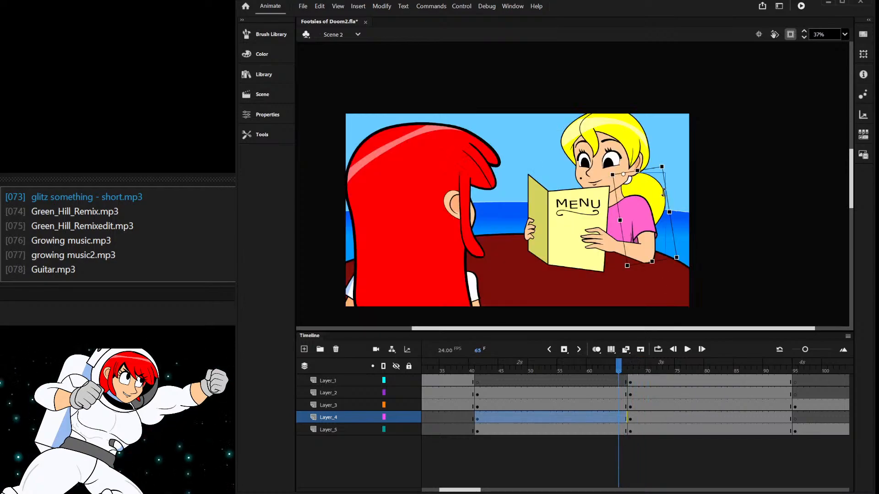
{"action": "key", "text": "ctrl+v"}
{"action": "left_click_drag", "start_coordinate": [582, 187], "coordinate": [680, 200]}
{"action": "key", "text": "Delete"}
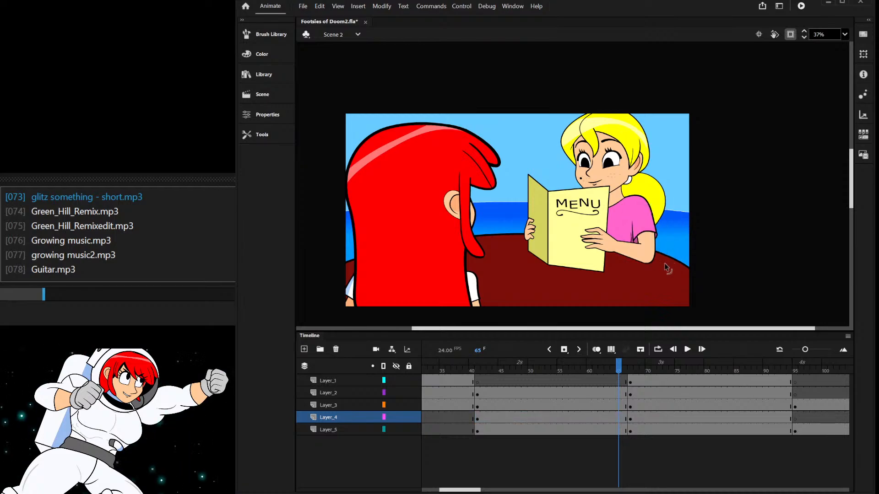
{"action": "left_click", "coordinate": [665, 265]}
{"action": "key", "text": "ctrl+shift+v"}
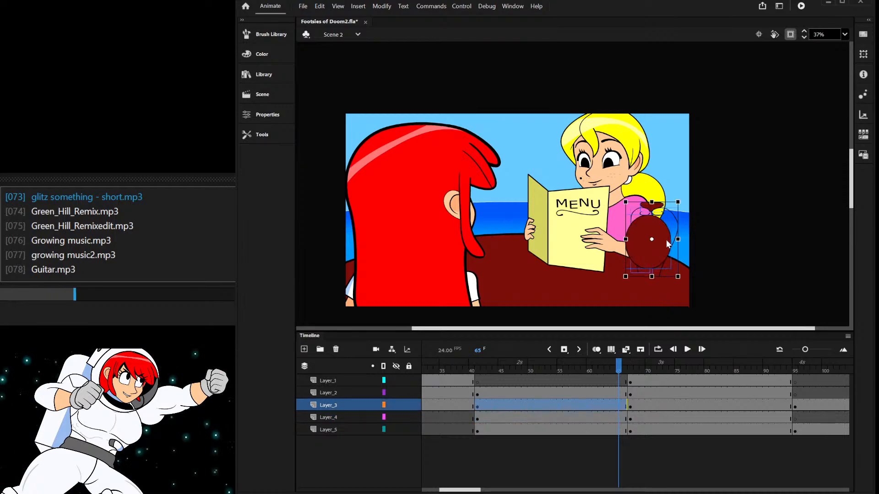
{"action": "key", "text": "ctrl+Down"}
{"action": "key", "text": "ctrl+x"}
- Paste the backrest in place on Layer_4, send it behind the blonde character and skew its top slightly right
{"action": "left_click", "coordinate": [619, 239]}
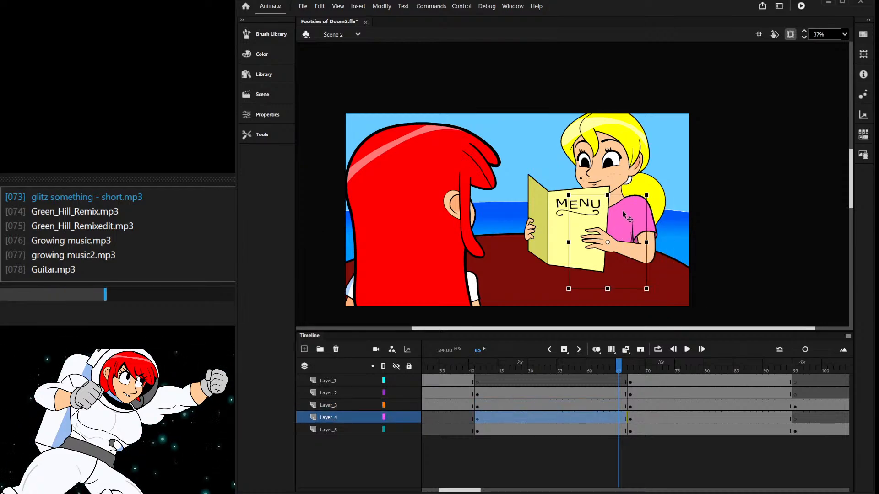
{"action": "key", "text": "ctrl+shift+v"}
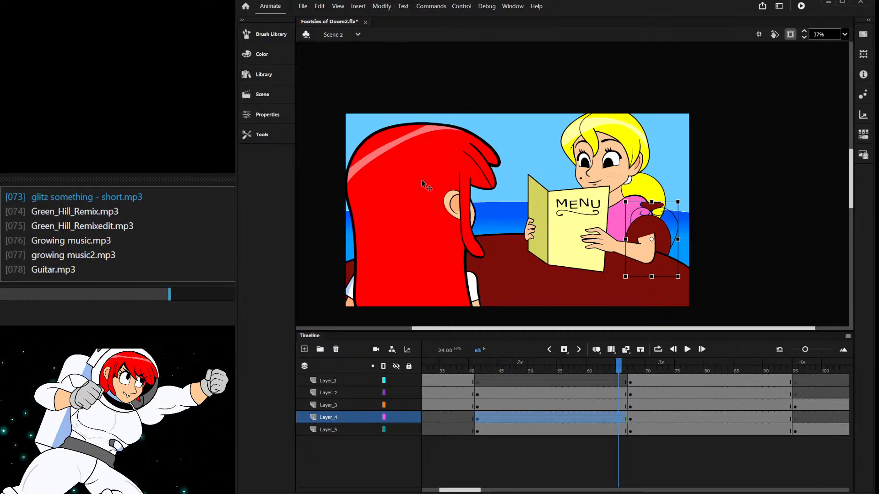
{"action": "key", "text": "ctrl+shift+Down"}
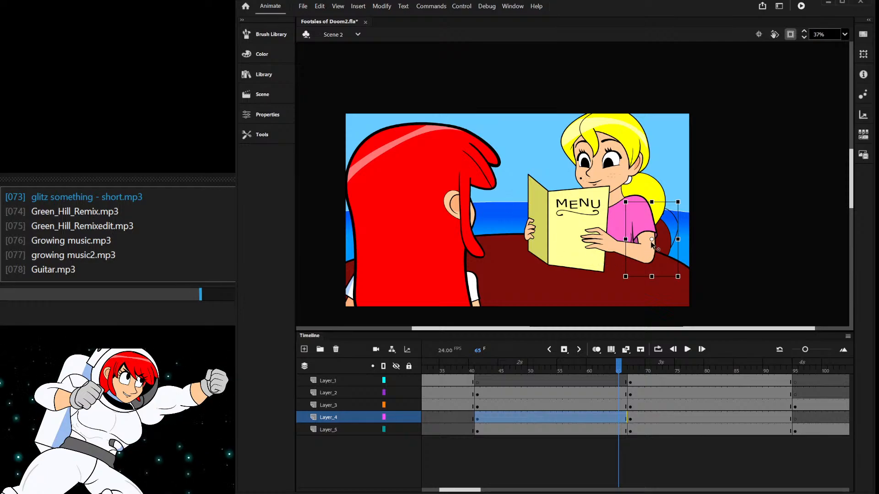
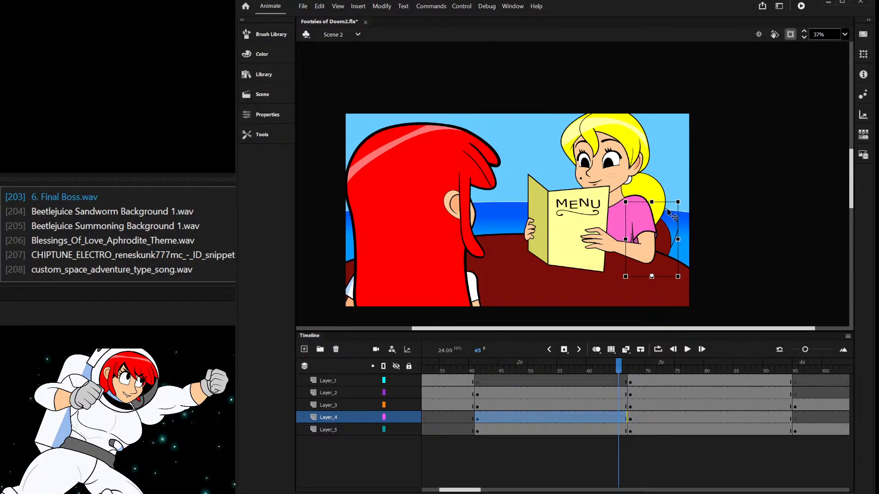
{"action": "left_click_drag", "start_coordinate": [662, 202], "coordinate": [668, 203]}
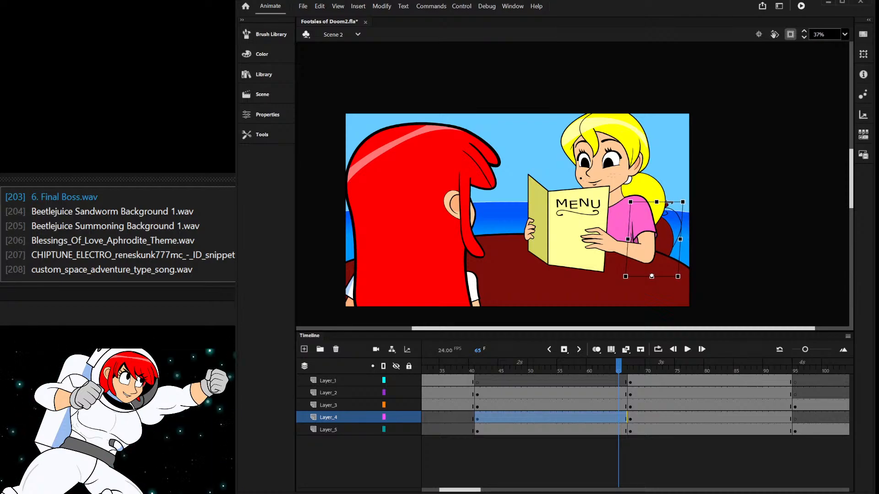
{"action": "left_click", "coordinate": [790, 234]}
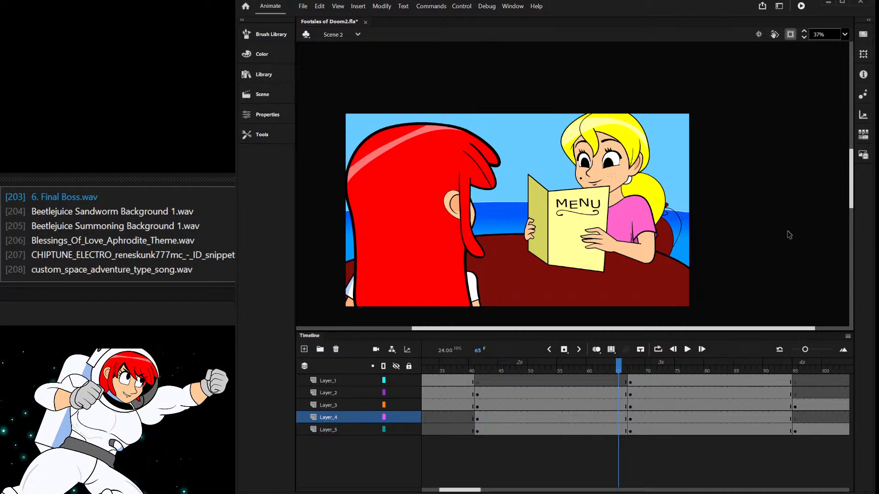
- Open the group of the chair backrest behind the blonde character for editing
{"action": "scroll", "coordinate": [667, 238], "scroll_direction": "up", "scroll_amount": 4}
{"action": "left_click", "coordinate": [667, 238]}
{"action": "double_click", "coordinate": [666, 241]}
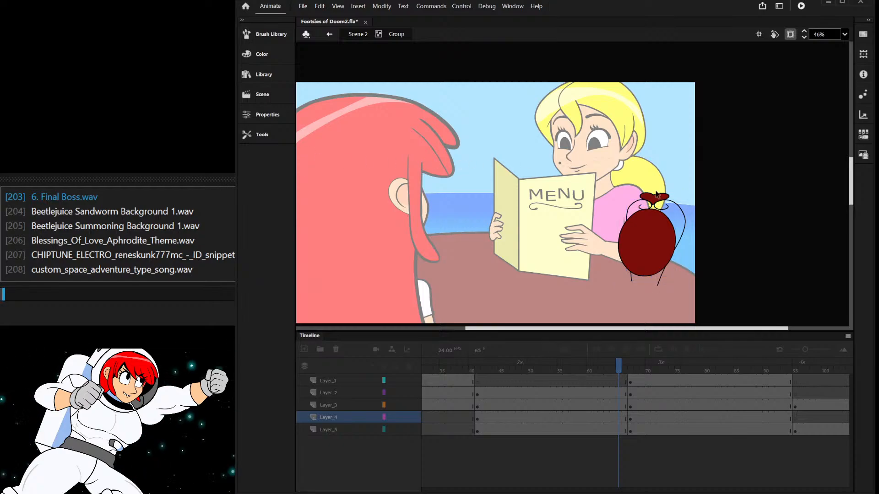
{"action": "scroll", "coordinate": [669, 215], "scroll_direction": "up", "scroll_amount": 4}
{"action": "left_click", "coordinate": [669, 211]}
{"action": "left_click", "coordinate": [592, 206], "text": "shift"}
{"action": "key", "text": "v"}
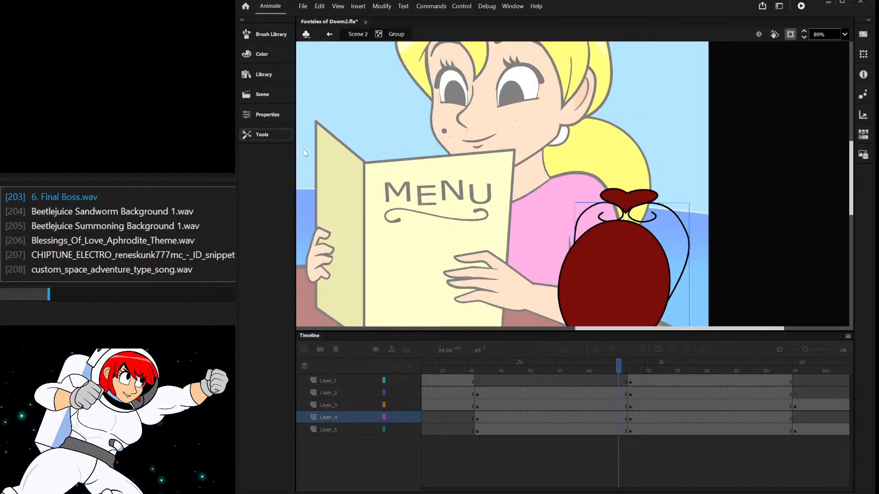
{"action": "key", "text": "ctrl+z"}
{"action": "key", "text": "ctrl+z"}
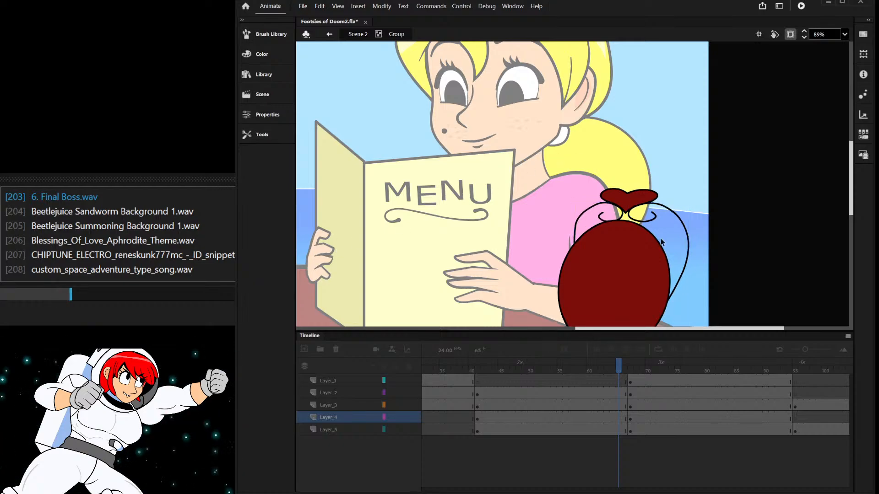
- Reshape the curled scrollwork lines beneath the backrest's heart ornament into rounder curves and return to the scene
{"action": "scroll", "coordinate": [639, 185], "scroll_direction": "up", "scroll_amount": 5}
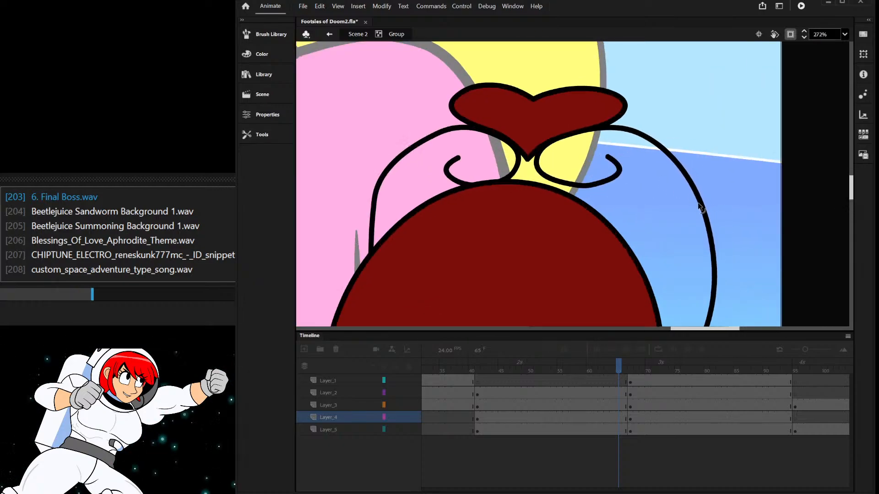
{"action": "scroll", "coordinate": [668, 158], "scroll_direction": "down", "scroll_amount": 2}
{"action": "scroll", "coordinate": [668, 158], "scroll_direction": "up", "scroll_amount": 2}
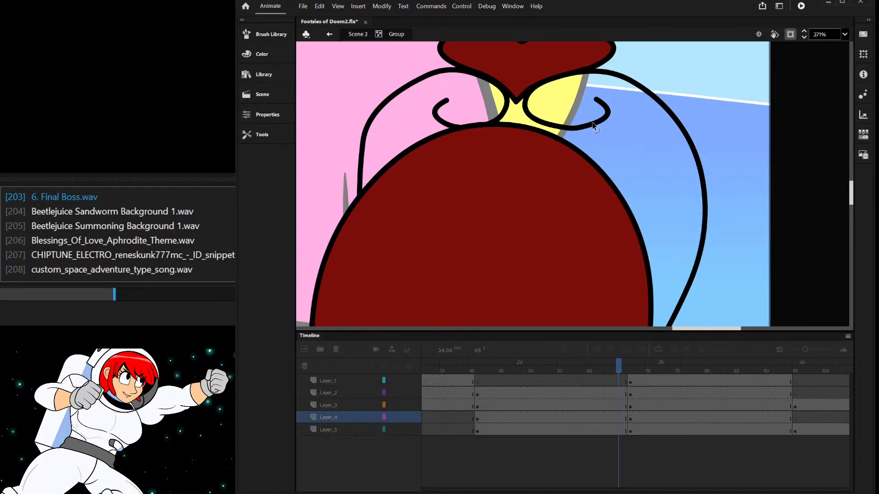
{"action": "mouse_move", "coordinate": [590, 134]}
{"action": "left_mouse_down"}
{"action": "mouse_move", "coordinate": [602, 142]}
{"action": "mouse_move", "coordinate": [597, 125]}
{"action": "left_mouse_up"}
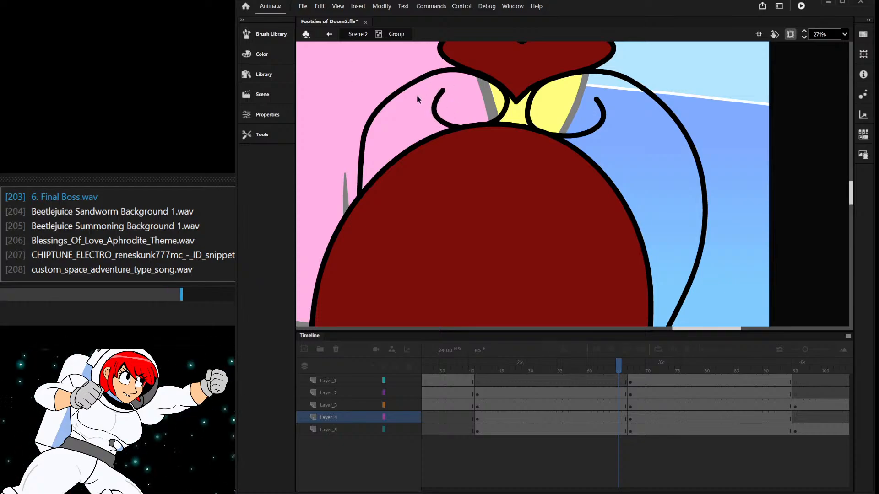
{"action": "left_click_drag", "start_coordinate": [409, 85], "coordinate": [445, 71]}
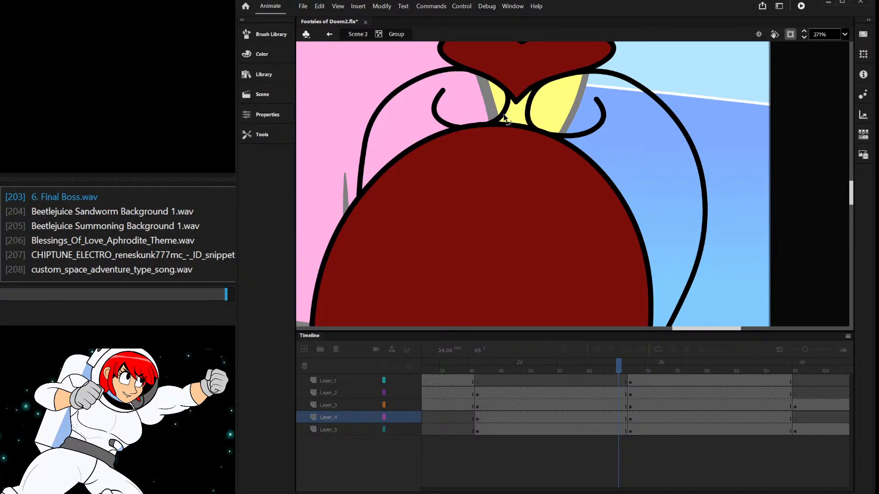
{"action": "scroll", "coordinate": [565, 135], "scroll_direction": "down", "scroll_amount": 5}
{"action": "double_click", "coordinate": [635, 89]}
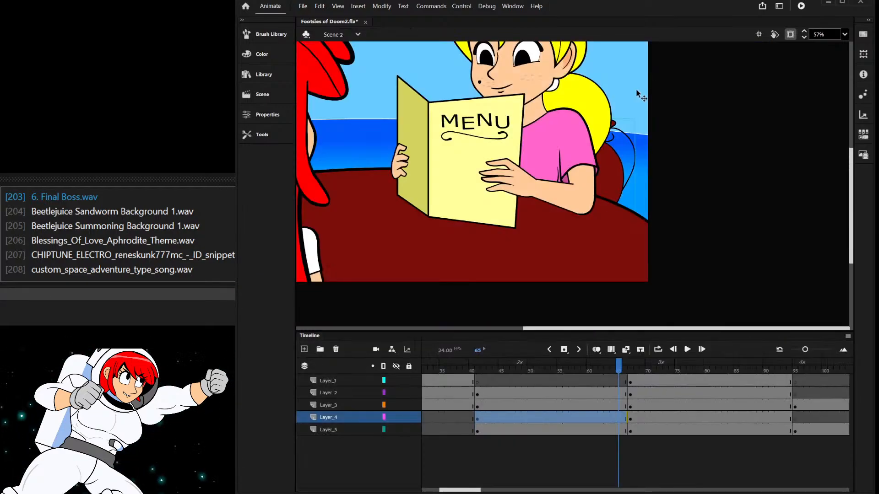
- Enlarge the chair backrest behind the blonde character and shift it slightly down and left
{"action": "scroll", "coordinate": [704, 176], "scroll_direction": "down", "scroll_amount": 2}
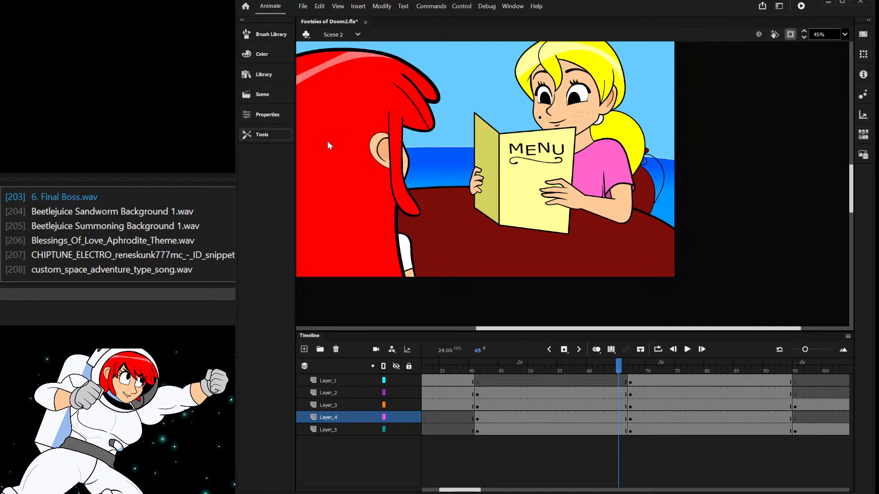
{"action": "left_click", "coordinate": [658, 202]}
{"action": "left_click_drag", "start_coordinate": [664, 147], "coordinate": [750, 125]}
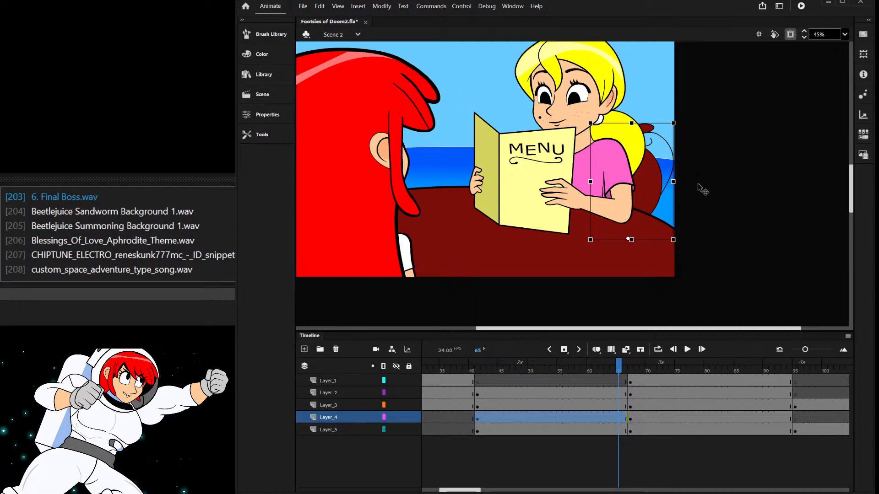
{"action": "left_click_drag", "start_coordinate": [654, 215], "coordinate": [650, 223]}
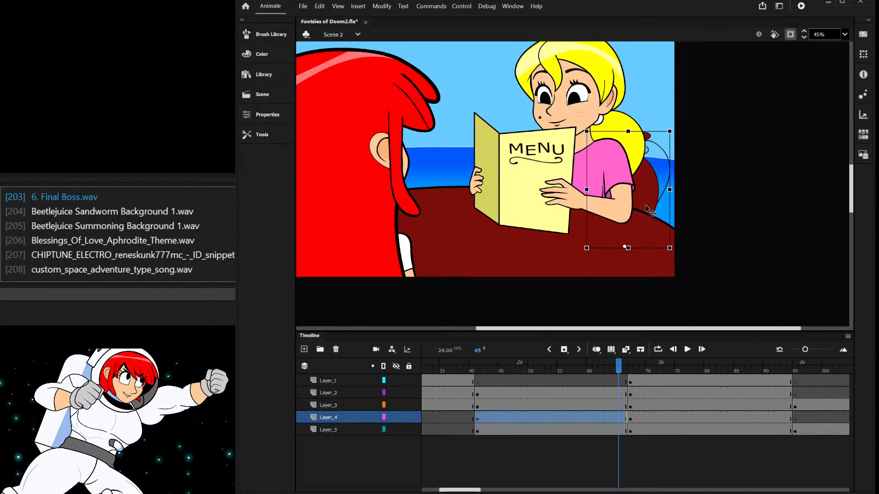
{"action": "double_click", "coordinate": [643, 194]}
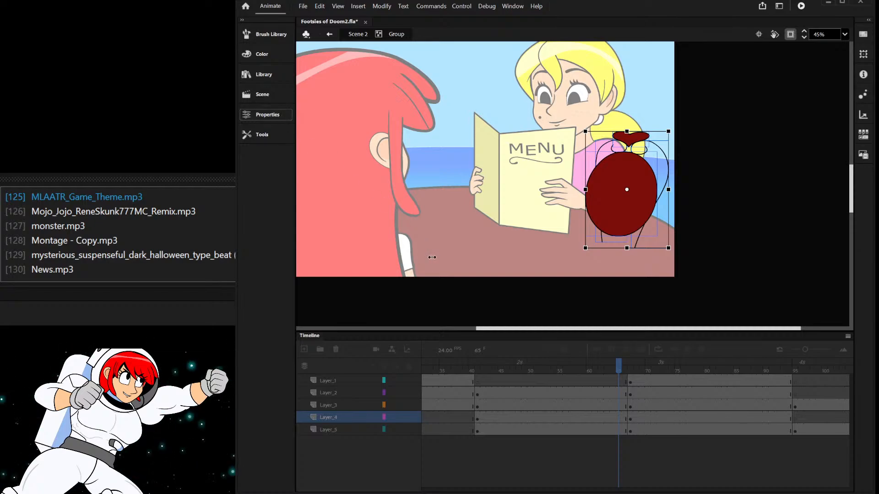
{"action": "left_click", "coordinate": [506, 231]}
{"action": "double_click", "coordinate": [485, 213]}
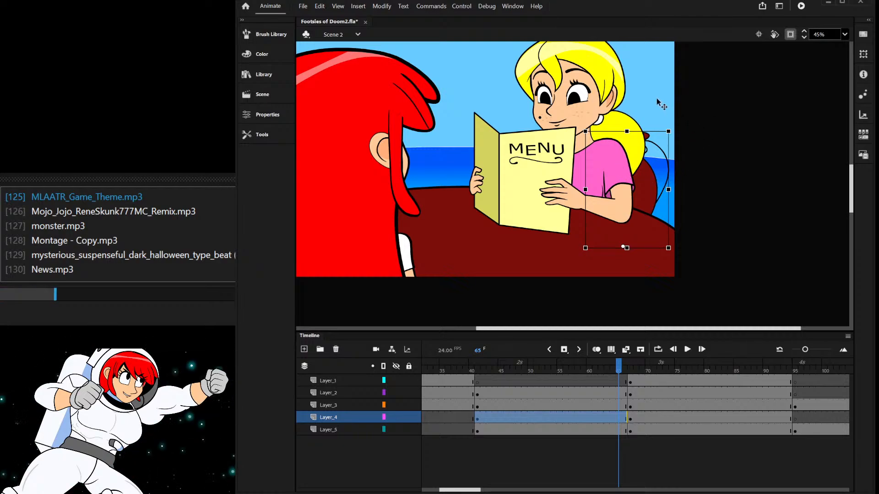
- Examine the composition of the over-the-shoulder shot, including the blonde character and her chair backrest, around frames 47 to 49
{"action": "scroll", "coordinate": [651, 98], "scroll_direction": "down", "scroll_amount": 2}
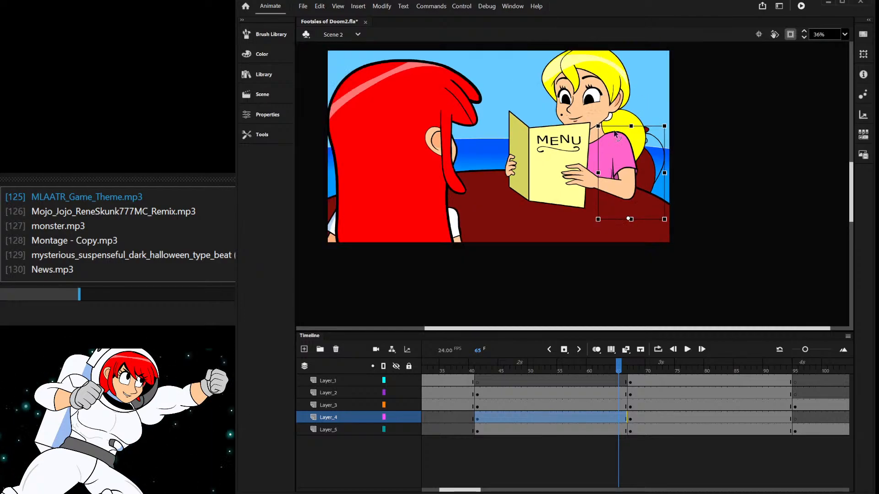
{"action": "scroll", "coordinate": [612, 69], "scroll_direction": "up", "scroll_amount": 2}
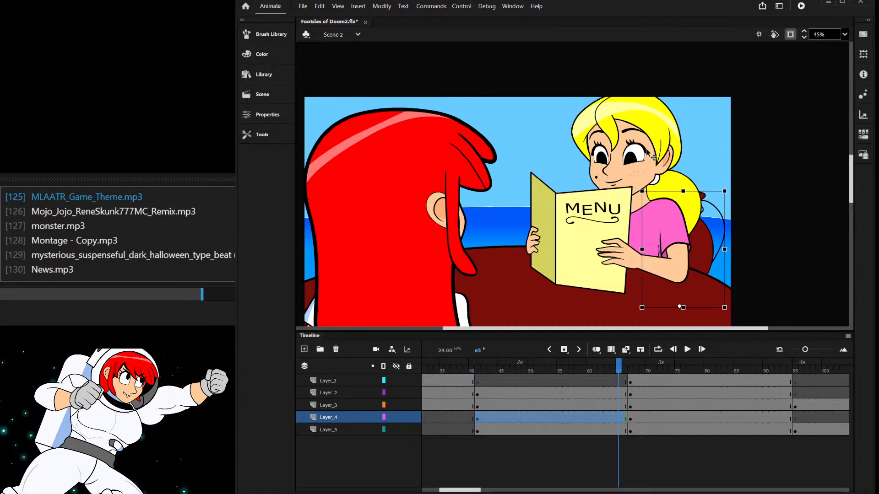
{"action": "scroll", "coordinate": [653, 157], "scroll_direction": "down", "scroll_amount": 2}
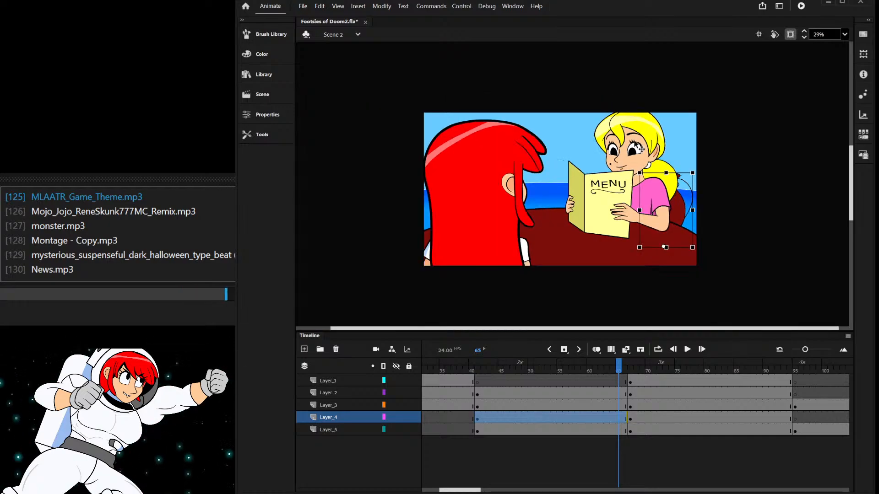
{"action": "left_click_drag", "start_coordinate": [582, 373], "coordinate": [524, 384]}
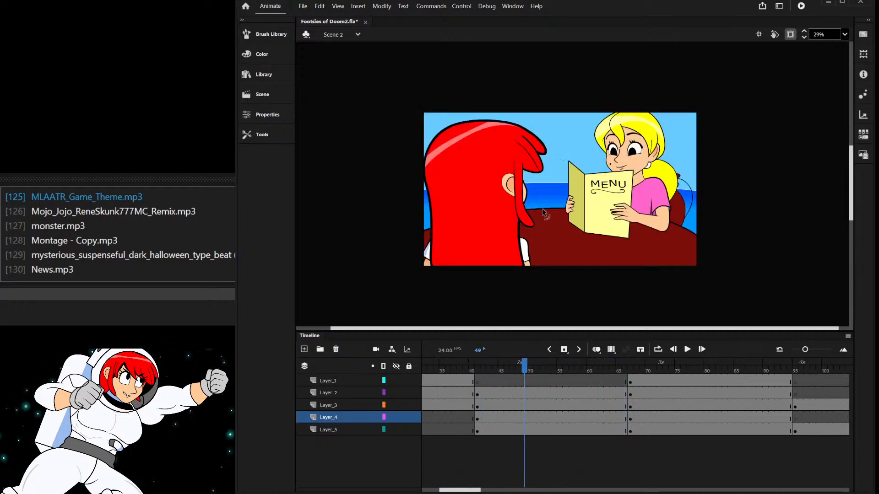
{"action": "scroll", "coordinate": [539, 193], "scroll_direction": "up", "scroll_amount": 2}
{"action": "left_click", "coordinate": [677, 114]}
{"action": "scroll", "coordinate": [688, 113], "scroll_direction": "up", "scroll_amount": 2}
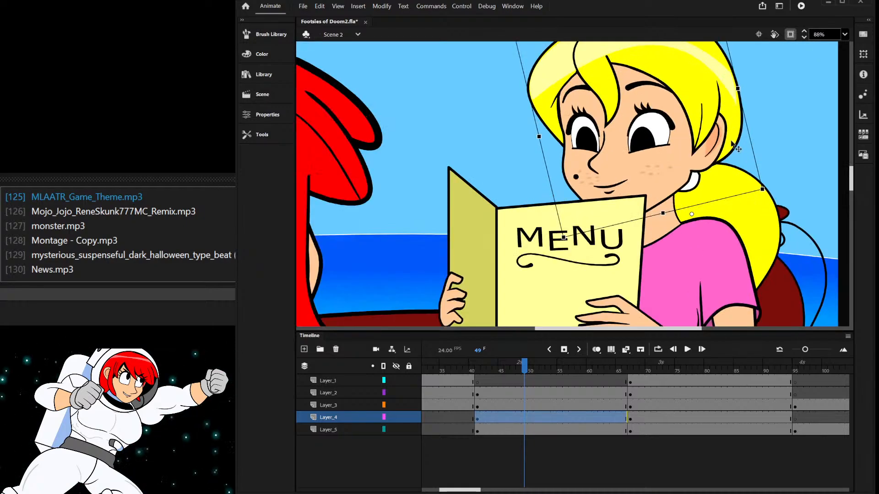
{"action": "scroll", "coordinate": [734, 144], "scroll_direction": "down", "scroll_amount": 2}
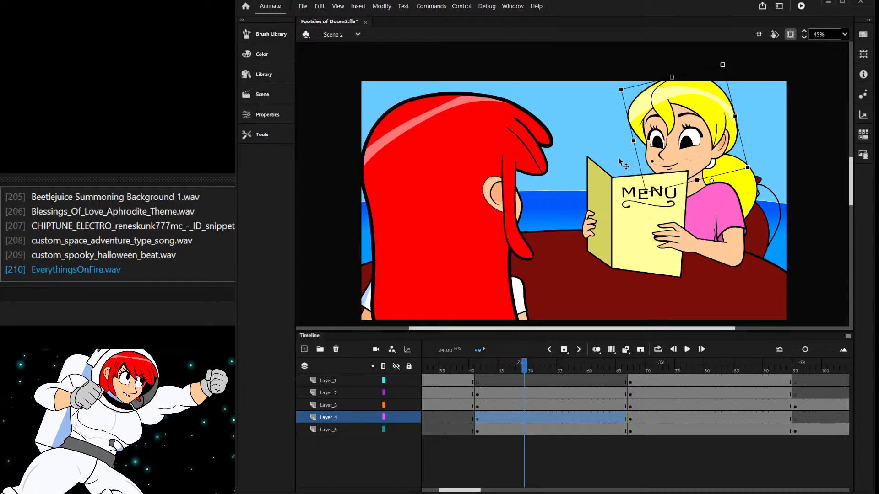
{"action": "left_click_drag", "start_coordinate": [503, 370], "coordinate": [514, 396]}
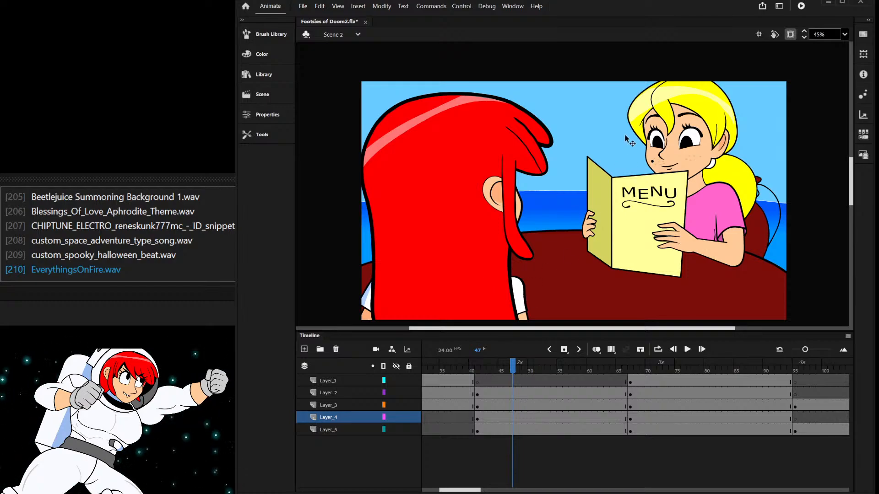
{"action": "scroll", "coordinate": [604, 163], "scroll_direction": "down", "scroll_amount": 2}
{"action": "scroll", "coordinate": [594, 196], "scroll_direction": "up", "scroll_amount": 2}
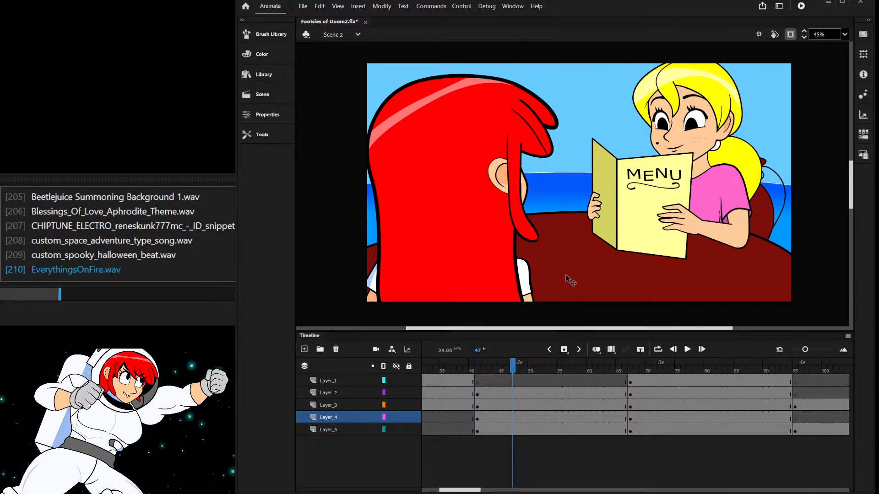
{"action": "mouse_move", "coordinate": [512, 369]}
{"action": "left_mouse_down"}
{"action": "mouse_move", "coordinate": [489, 370]}
{"action": "mouse_move", "coordinate": [526, 373]}
{"action": "mouse_move", "coordinate": [481, 370]}
{"action": "mouse_move", "coordinate": [519, 370]}
{"action": "left_mouse_up"}
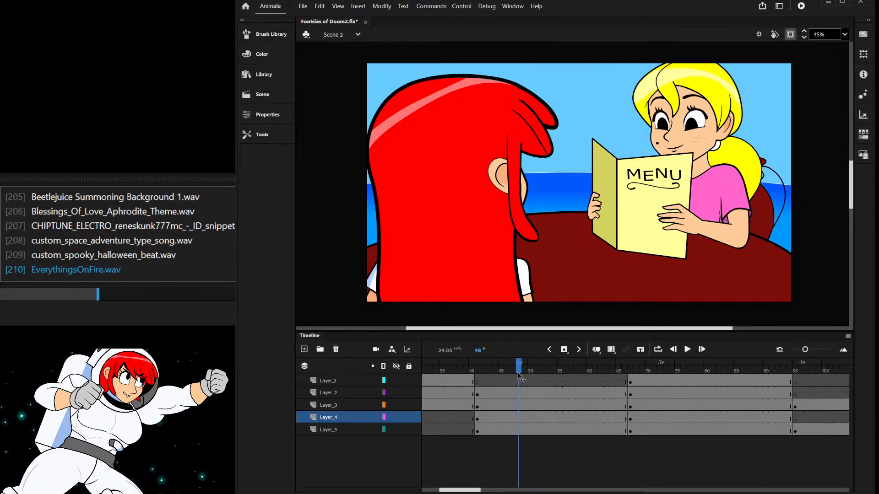
{"action": "scroll", "coordinate": [629, 236], "scroll_direction": "down", "scroll_amount": 1}
{"action": "scroll", "coordinate": [671, 223], "scroll_direction": "up", "scroll_amount": 1}
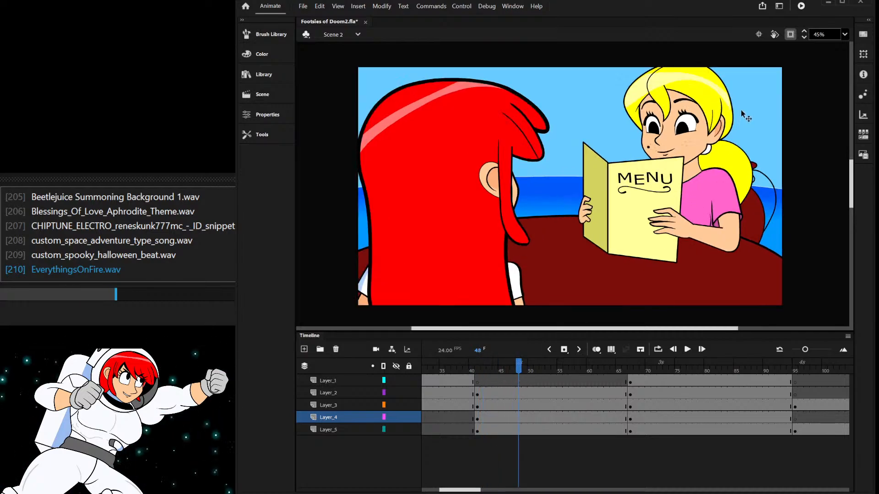
{"action": "scroll", "coordinate": [747, 117], "scroll_direction": "up", "scroll_amount": 1}
{"action": "scroll", "coordinate": [748, 118], "scroll_direction": "down", "scroll_amount": 1}
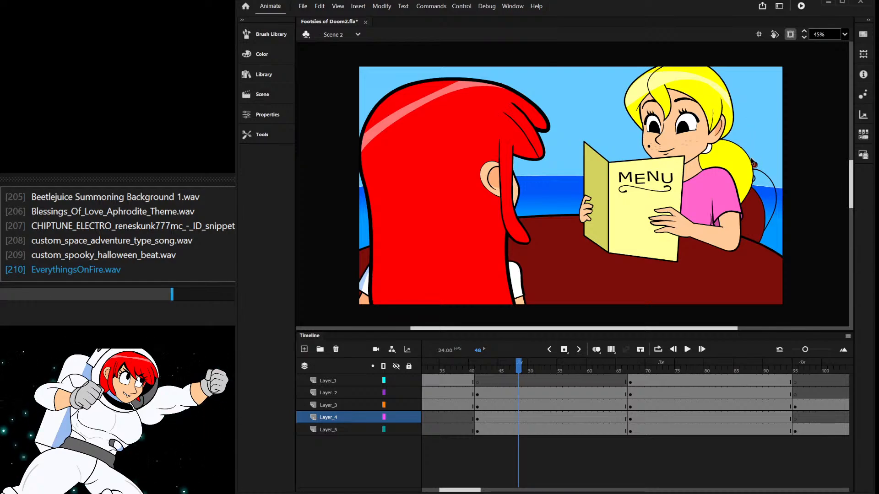
- Convert all Layer_4 artwork of the blonde character and her chair into one symbol and open it for editing
{"action": "left_click", "coordinate": [715, 117]}
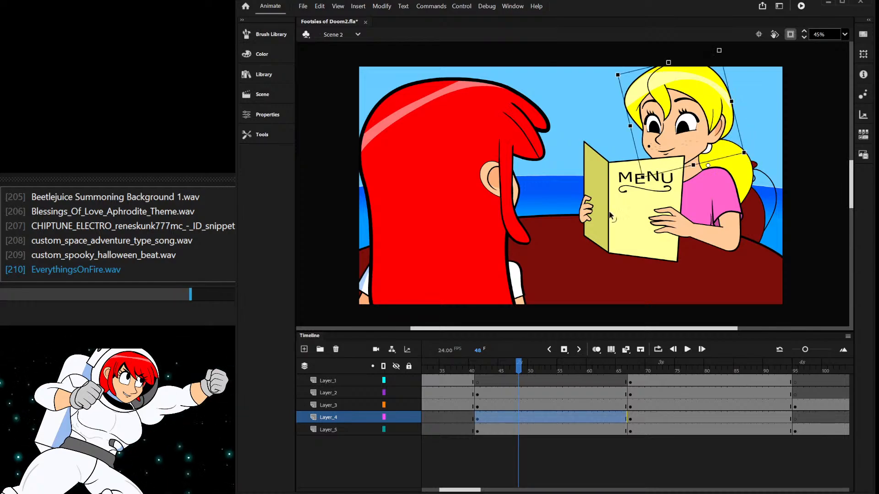
{"action": "left_click", "coordinate": [506, 423]}
{"action": "left_click", "coordinate": [512, 418]}
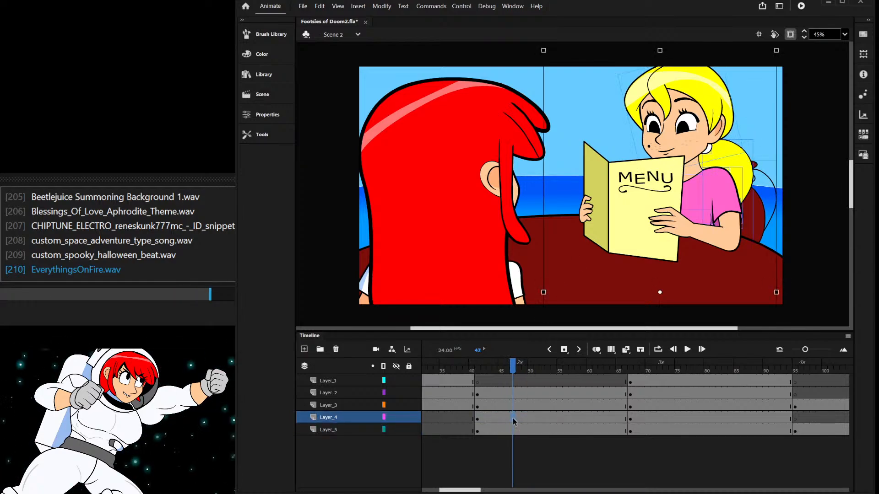
{"action": "key", "text": "Delete"}
{"action": "key", "text": "ctrl+z"}
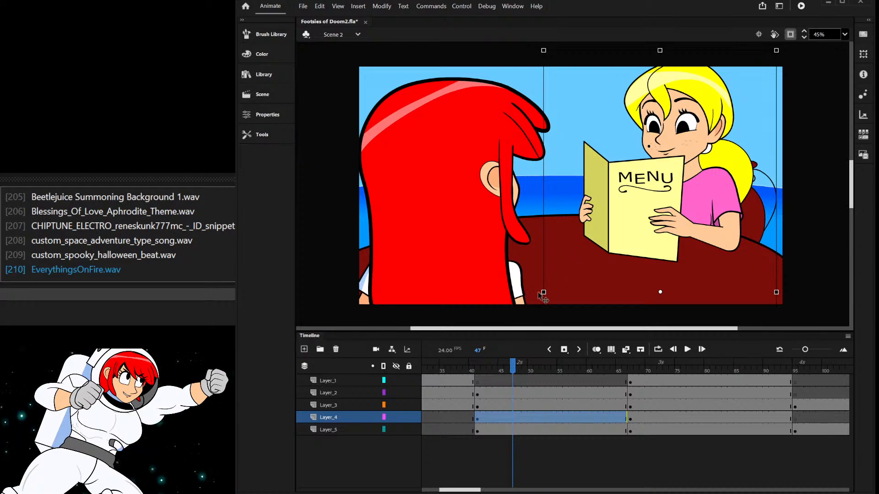
{"action": "left_click_drag", "start_coordinate": [478, 372], "coordinate": [801, 386]}
{"action": "double_click", "coordinate": [702, 82]}
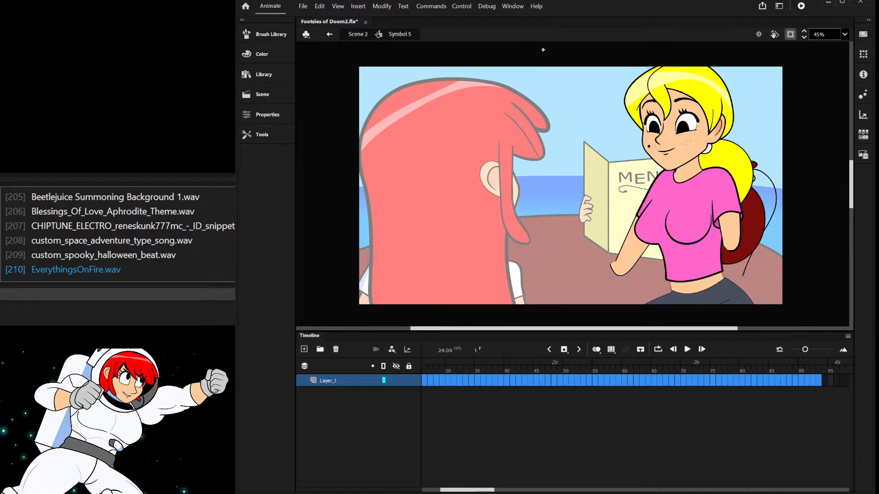
- Extend Layer_1 inside the blonde character's symbol to frame 93 and add a new layer above it at frame 1
{"action": "left_click", "coordinate": [818, 380]}
{"action": "left_click", "coordinate": [640, 411]}
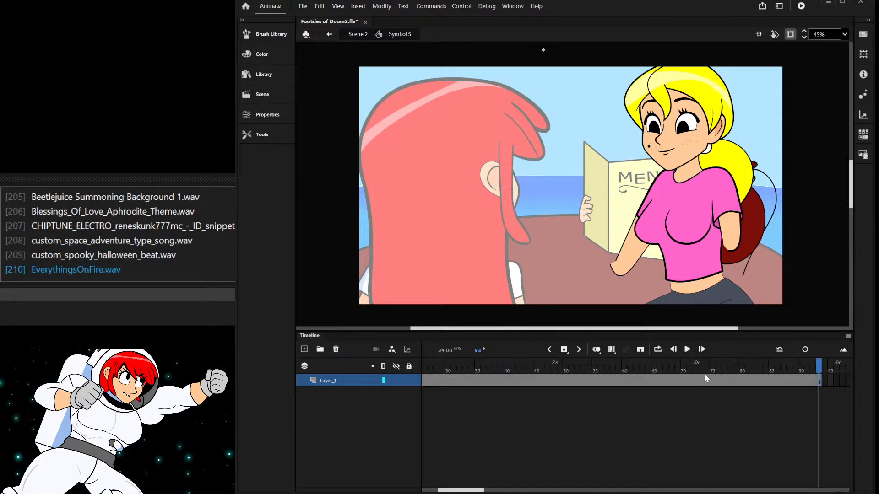
{"action": "left_click_drag", "start_coordinate": [725, 373], "coordinate": [346, 386]}
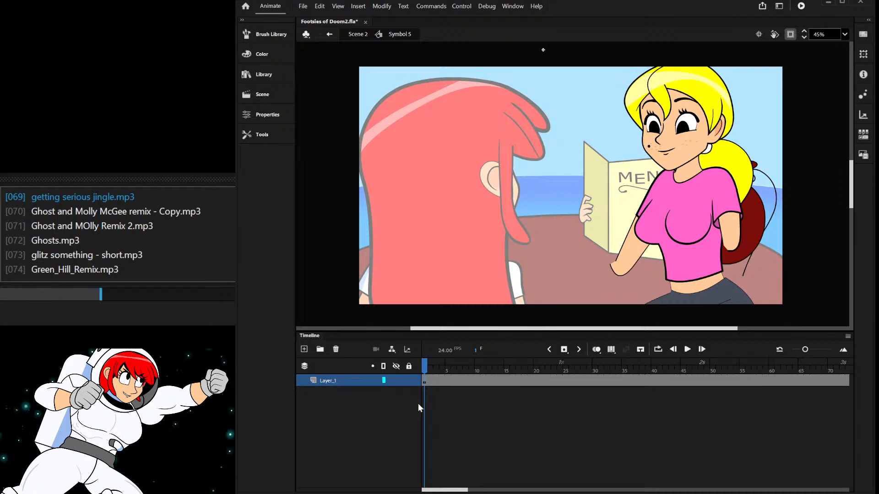
{"action": "left_click", "coordinate": [377, 381]}
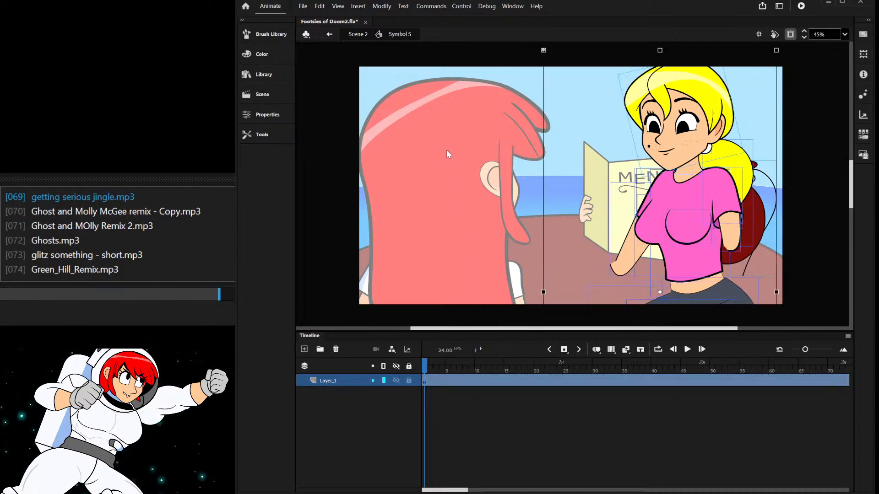
{"action": "left_click", "coordinate": [304, 349]}
- Delete the lower end of the blonde character's arm beside the menu in its drawing object and return to Scene 2
{"action": "scroll", "coordinate": [636, 262], "scroll_direction": "up", "scroll_amount": 3}
{"action": "left_click", "coordinate": [620, 257]}
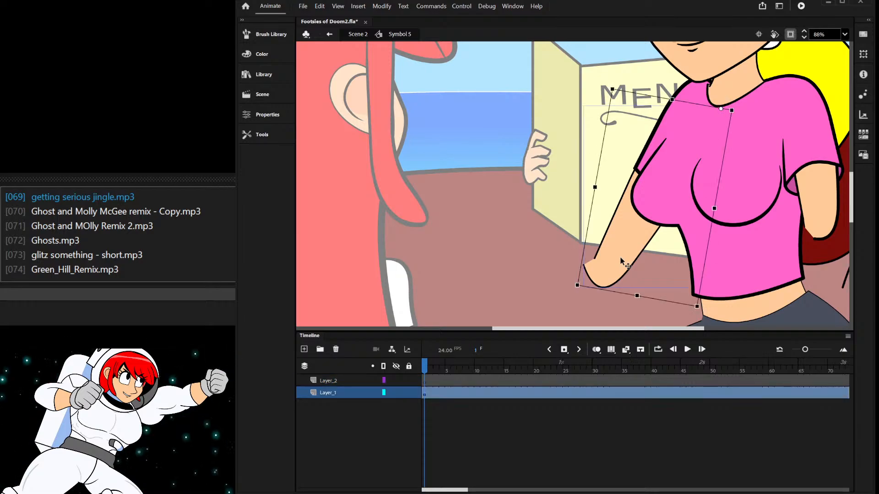
{"action": "double_click", "coordinate": [621, 258]}
{"action": "mouse_move", "coordinate": [536, 303]}
{"action": "left_mouse_down"}
{"action": "mouse_move", "coordinate": [608, 281]}
{"action": "mouse_move", "coordinate": [675, 241]}
{"action": "left_mouse_up"}
{"action": "key", "text": "Delete"}
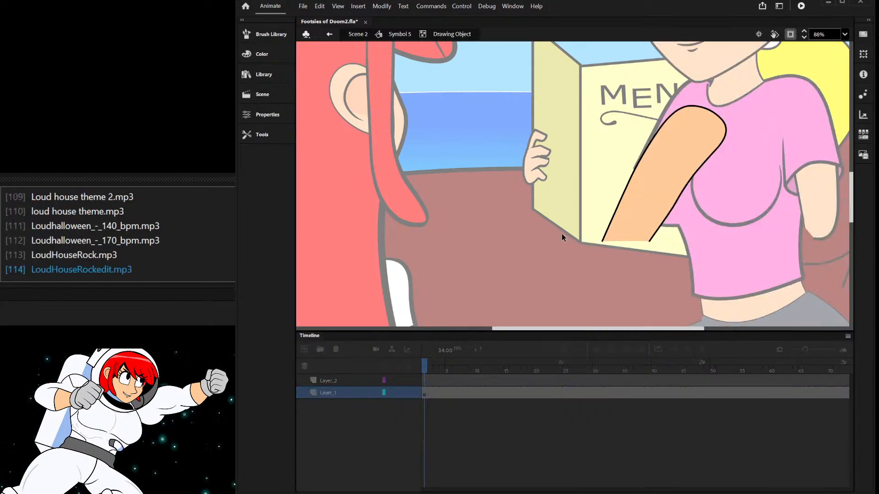
{"action": "double_click", "coordinate": [562, 233]}
{"action": "scroll", "coordinate": [577, 255], "scroll_direction": "down", "scroll_amount": 3}
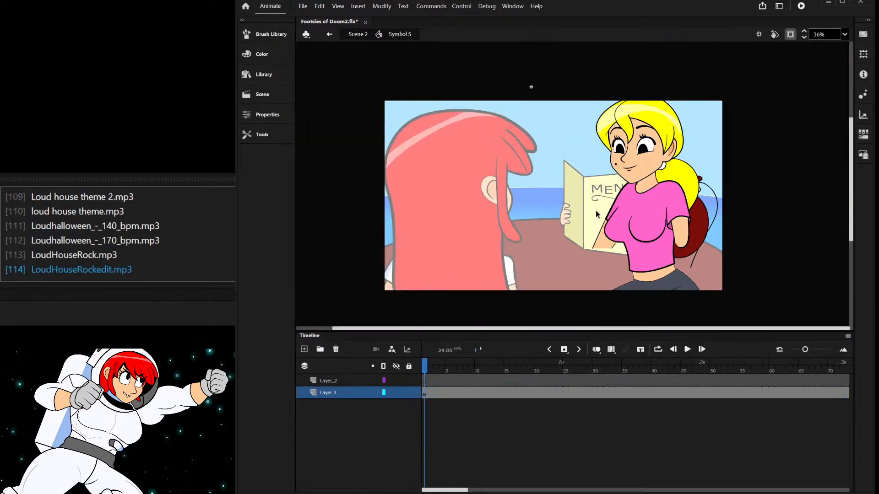
{"action": "double_click", "coordinate": [388, 83]}
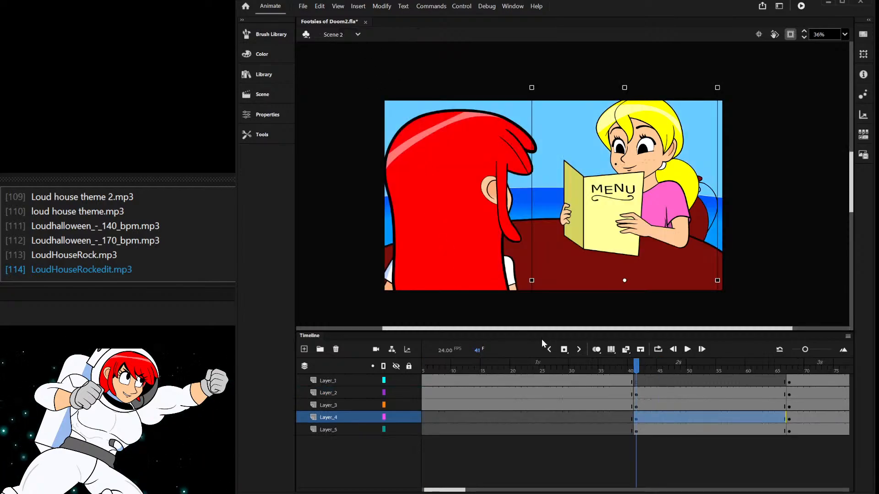
- Copy the wide table shot's keyframes at frame 67 on all five layers and paste them at frame 36
{"action": "left_click", "coordinate": [606, 393]}
{"action": "left_click", "coordinate": [588, 377]}
{"action": "left_click_drag", "start_coordinate": [606, 367], "coordinate": [685, 412]}
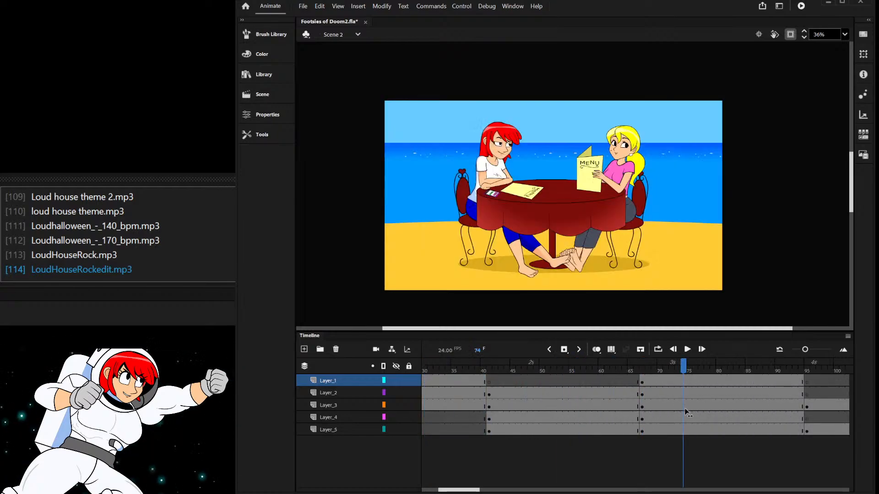
{"action": "left_click", "coordinate": [642, 431]}
{"action": "key", "text": "ctrl+a"}
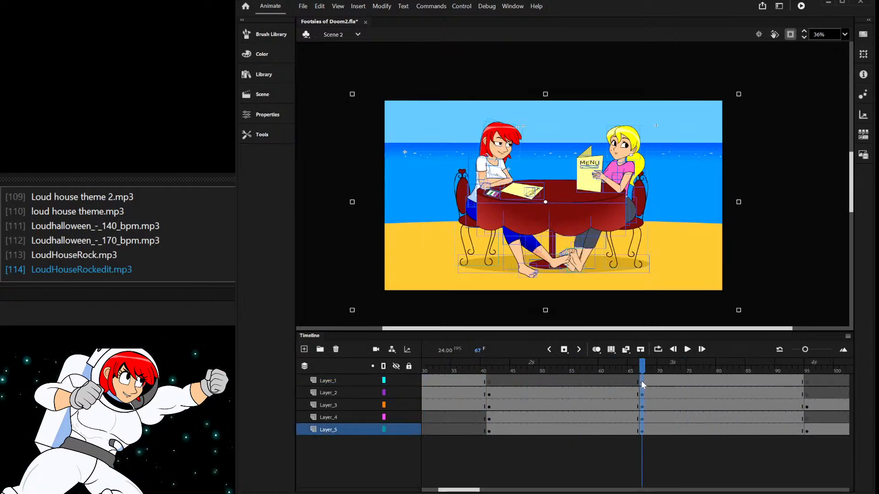
{"action": "left_click_drag", "start_coordinate": [652, 371], "coordinate": [631, 428]}
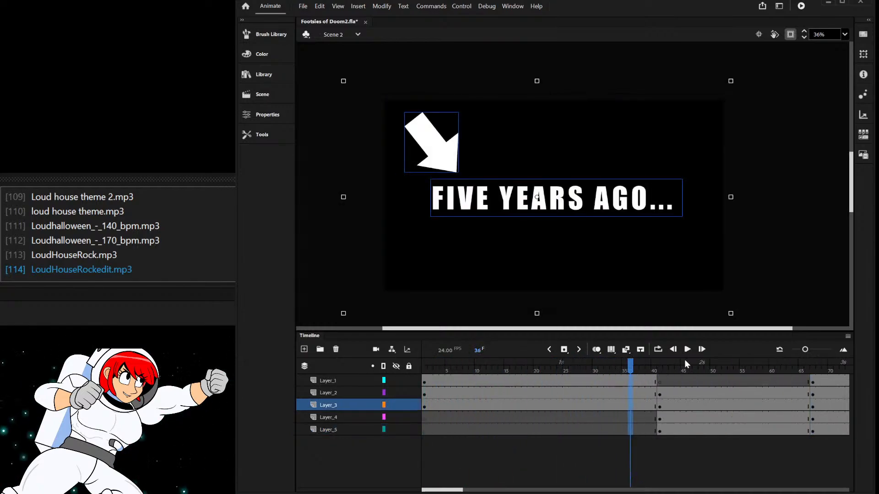
{"action": "key", "text": "F6"}
{"action": "key", "text": "F7"}
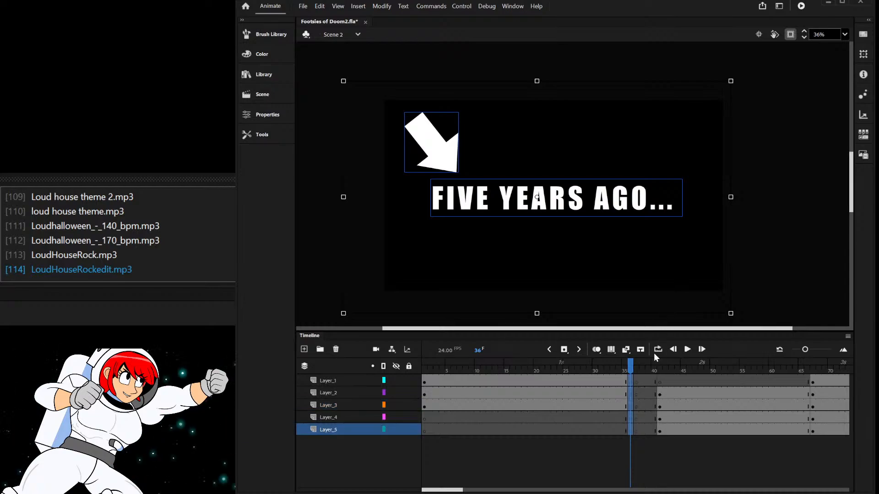
{"action": "left_click", "coordinate": [640, 379]}
{"action": "left_click_drag", "start_coordinate": [636, 381], "coordinate": [635, 432]}
{"action": "key", "text": "shift+F6"}
- Extend the wide table shot that starts at frame 36 through frame 58 on all five layers
{"action": "left_click_drag", "start_coordinate": [635, 366], "coordinate": [647, 366]}
{"action": "key", "text": "F5"}
{"action": "key", "text": "F5"}
{"action": "key", "text": "F5"}
{"action": "key", "text": "F5"}
{"action": "key", "text": "F5"}
{"action": "key", "text": "F5"}
{"action": "key", "text": "F5"}
{"action": "key", "text": "F5"}
{"action": "key", "text": "F5"}
{"action": "key", "text": "F5"}
{"action": "key", "text": "F5"}
{"action": "key", "text": "F5"}
{"action": "key", "text": "F5"}
{"action": "key", "text": "F5"}
{"action": "key", "text": "F5"}
{"action": "key", "text": "F5"}
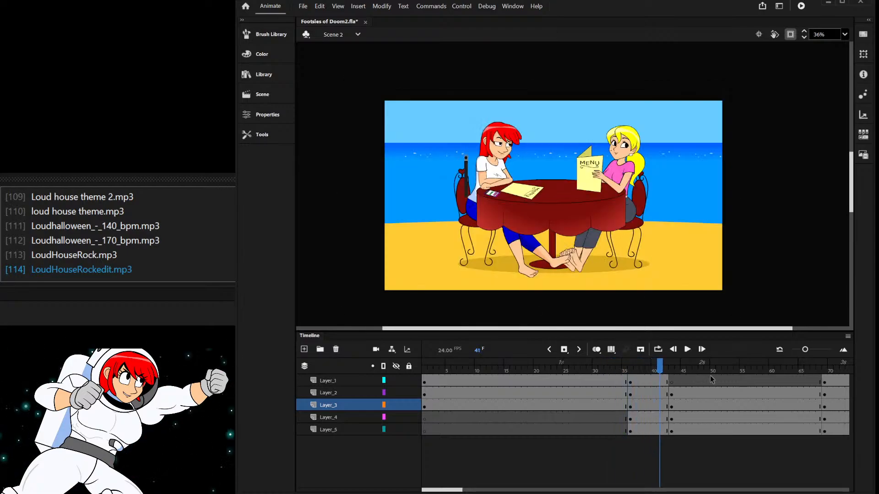
{"action": "key", "text": "F5"}
{"action": "key", "text": "F5"}
{"action": "left_click_drag", "start_coordinate": [735, 367], "coordinate": [636, 366]}
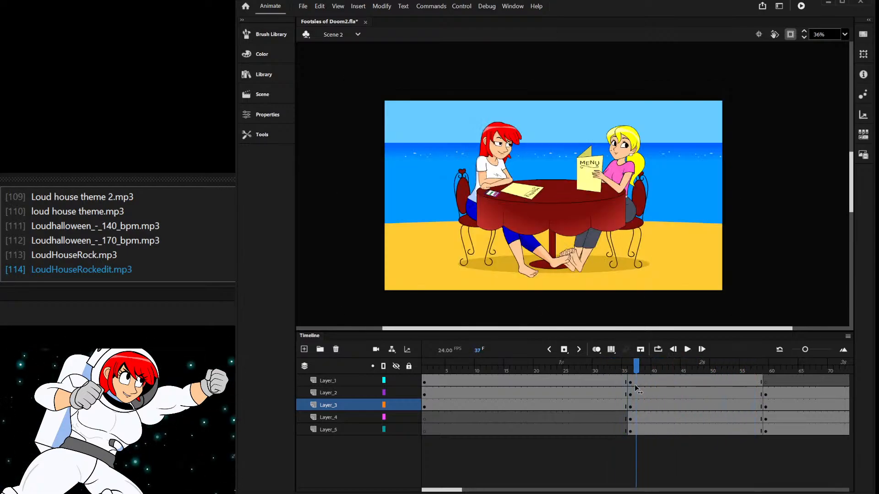
{"action": "left_click", "coordinate": [497, 153]}
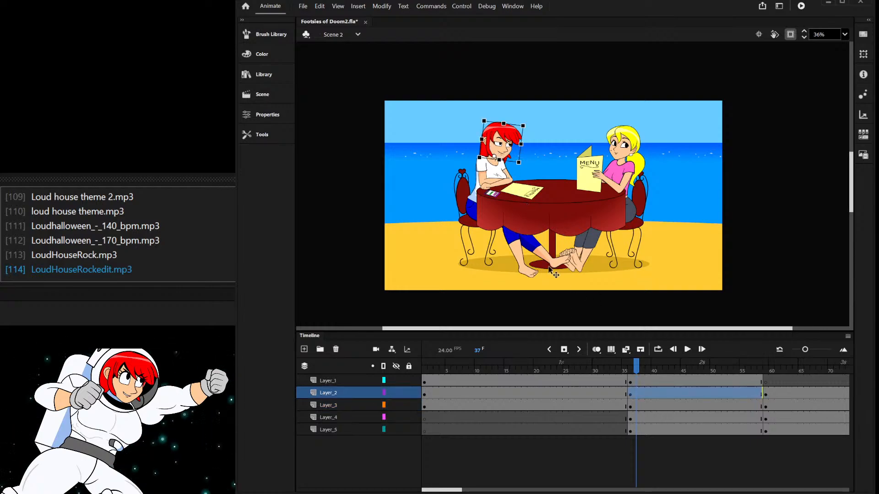
{"action": "key", "text": "ctrl+shift+a"}
{"action": "scroll", "coordinate": [552, 264], "scroll_direction": "up", "scroll_amount": 3}
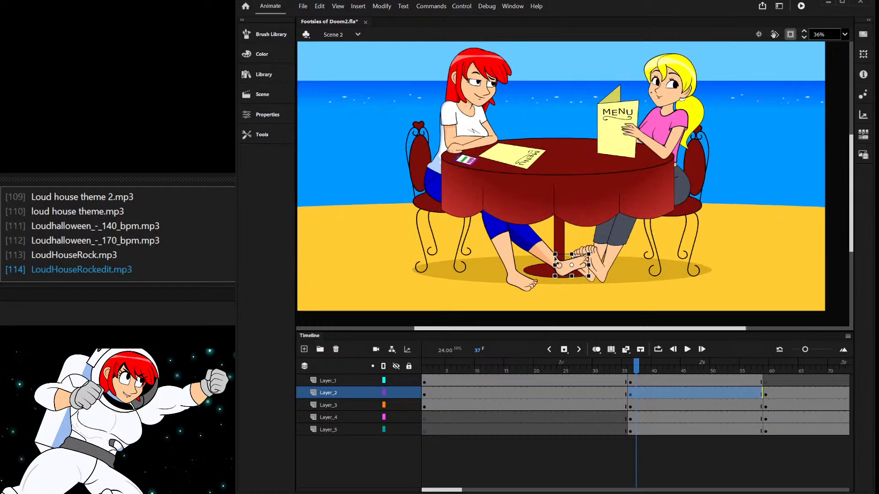
{"action": "left_click", "coordinate": [534, 255]}
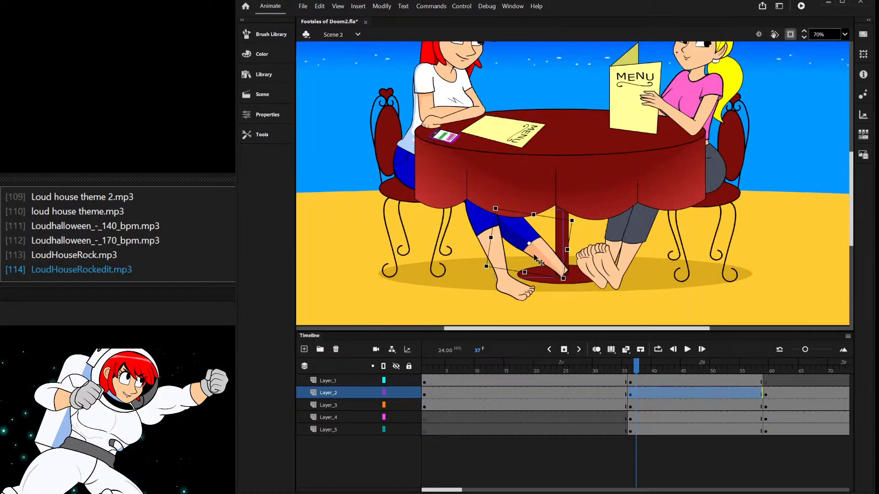
{"action": "left_click_drag", "start_coordinate": [559, 275], "coordinate": [573, 286]}
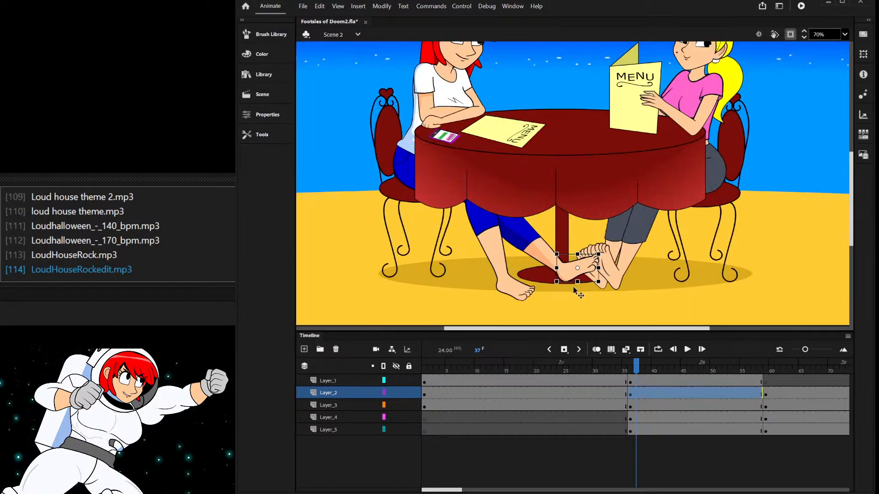
- Rotate the red-haired character's extended leg, including thigh, shin and foot, downward away from the blonde character's feet in the wide shot
{"action": "scroll", "coordinate": [576, 292], "scroll_direction": "up", "scroll_amount": 2}
{"action": "left_click", "coordinate": [513, 223]}
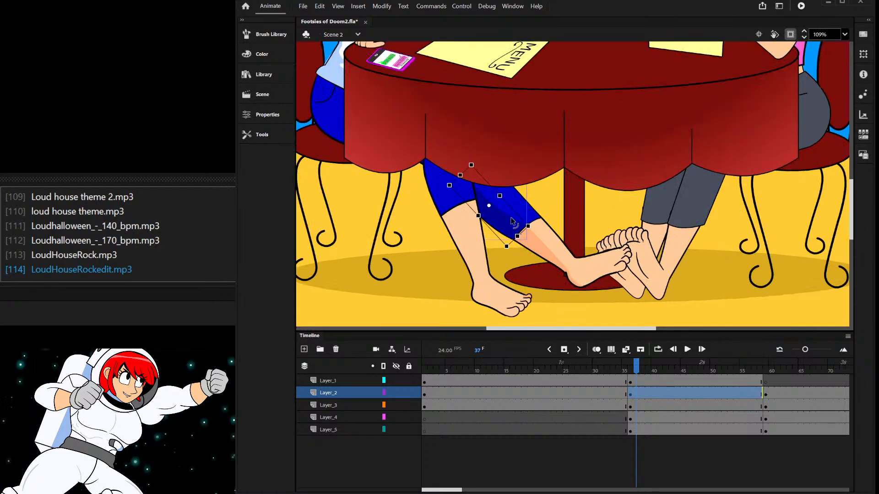
{"action": "left_click", "coordinate": [526, 209]}
{"action": "left_click", "coordinate": [545, 255], "text": "shift"}
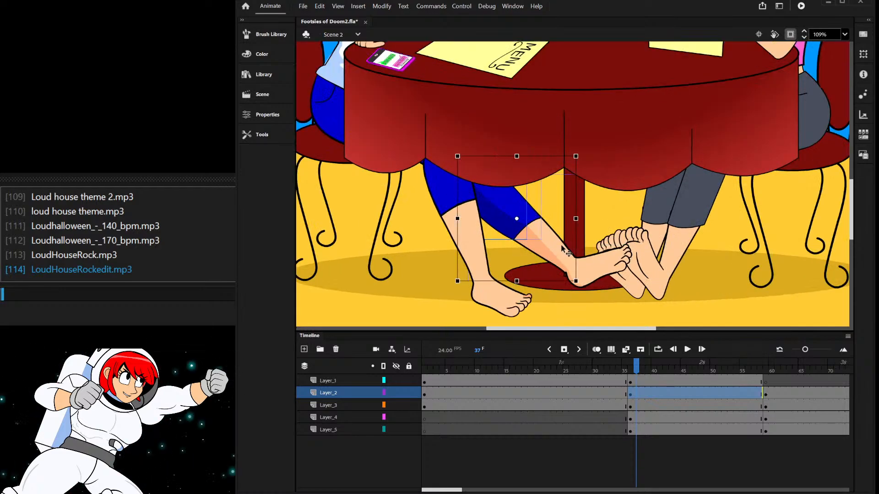
{"action": "left_click", "coordinate": [587, 274], "text": "shift"}
{"action": "scroll", "coordinate": [599, 270], "scroll_direction": "up", "scroll_amount": 4}
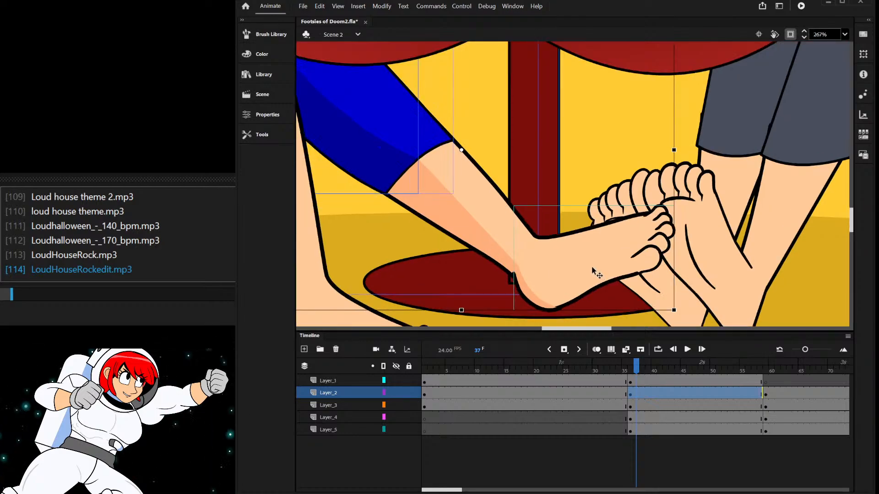
{"action": "left_click_drag", "start_coordinate": [593, 250], "coordinate": [583, 188]}
{"action": "key", "text": "ctrl+z"}
{"action": "scroll", "coordinate": [584, 199], "scroll_direction": "down", "scroll_amount": 3}
{"action": "left_click_drag", "start_coordinate": [636, 261], "coordinate": [603, 297]}
{"action": "scroll", "coordinate": [543, 253], "scroll_direction": "down", "scroll_amount": 1}
{"action": "scroll", "coordinate": [528, 247], "scroll_direction": "up", "scroll_amount": 1}
{"action": "scroll", "coordinate": [526, 249], "scroll_direction": "down", "scroll_amount": 2}
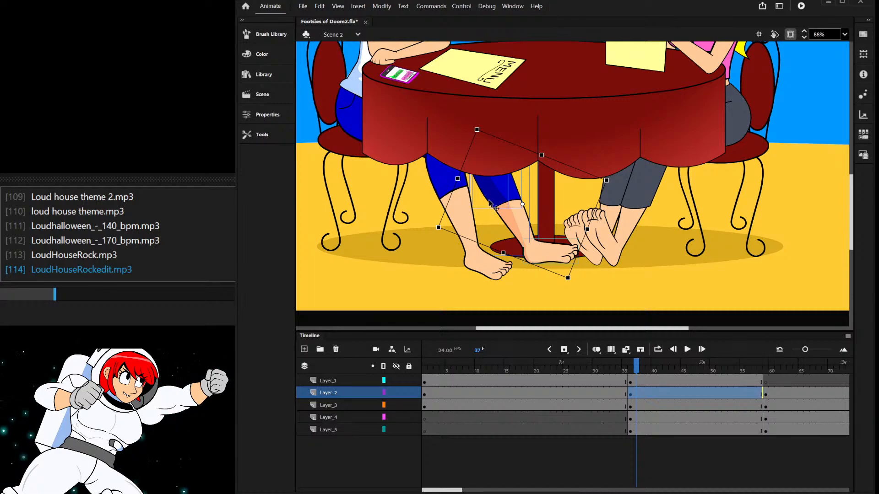
{"action": "scroll", "coordinate": [521, 273], "scroll_direction": "down", "scroll_amount": 2}
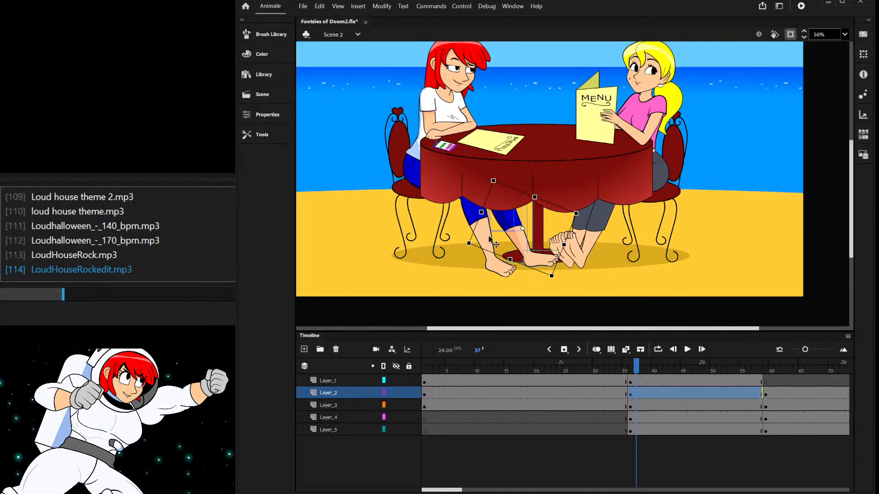
- Swing the red-haired character's lowered leg further back and position it nearly upright beside her other leg under the table
{"action": "scroll", "coordinate": [486, 235], "scroll_direction": "up", "scroll_amount": 2}
{"action": "left_click_drag", "start_coordinate": [536, 254], "coordinate": [502, 249]}
{"action": "left_click_drag", "start_coordinate": [566, 279], "coordinate": [546, 290]}
{"action": "left_click_drag", "start_coordinate": [515, 263], "coordinate": [520, 260]}
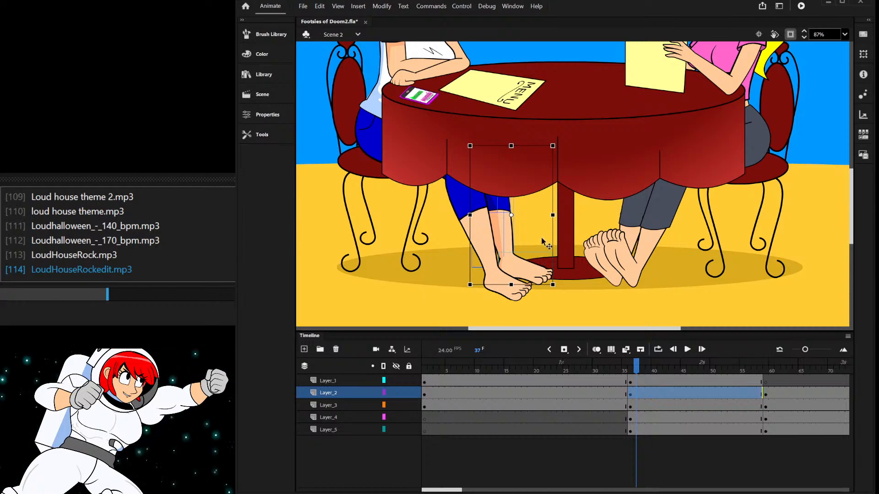
{"action": "scroll", "coordinate": [545, 236], "scroll_direction": "down", "scroll_amount": 3}
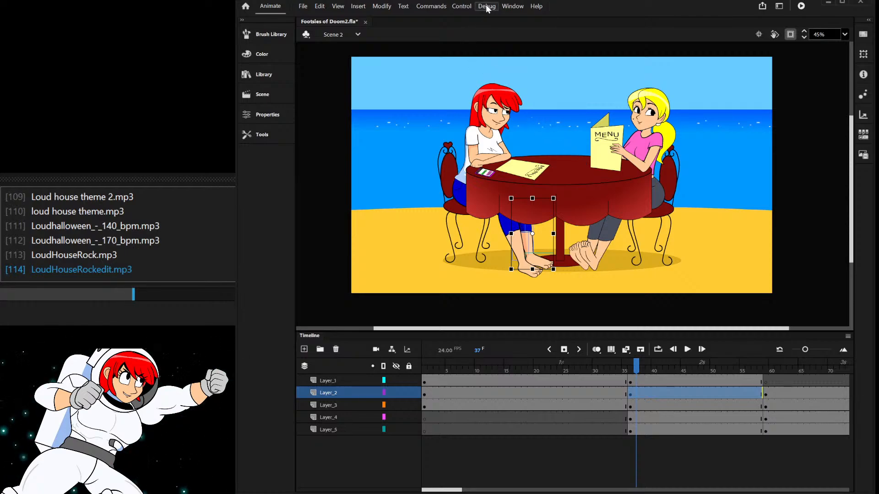
- Open the blonde character's head symbol in the wide table shot for editing
{"action": "scroll", "coordinate": [652, 111], "scroll_direction": "up", "scroll_amount": 2}
{"action": "scroll", "coordinate": [654, 111], "scroll_direction": "up", "scroll_amount": 3}
{"action": "left_click", "coordinate": [664, 120]}
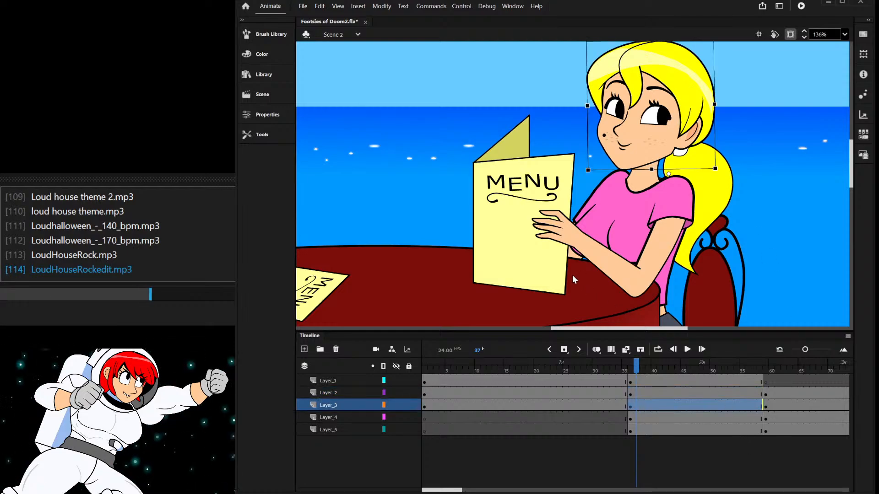
{"action": "scroll", "coordinate": [660, 119], "scroll_direction": "up", "scroll_amount": 3}
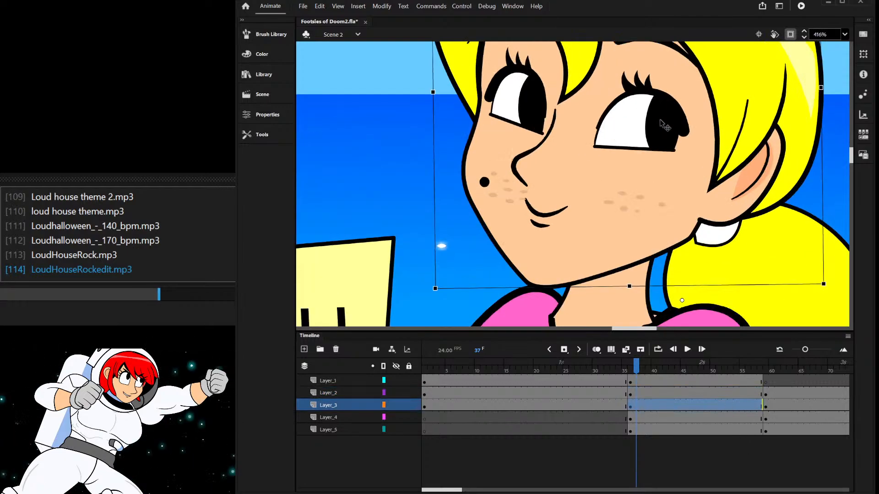
{"action": "double_click", "coordinate": [659, 119]}
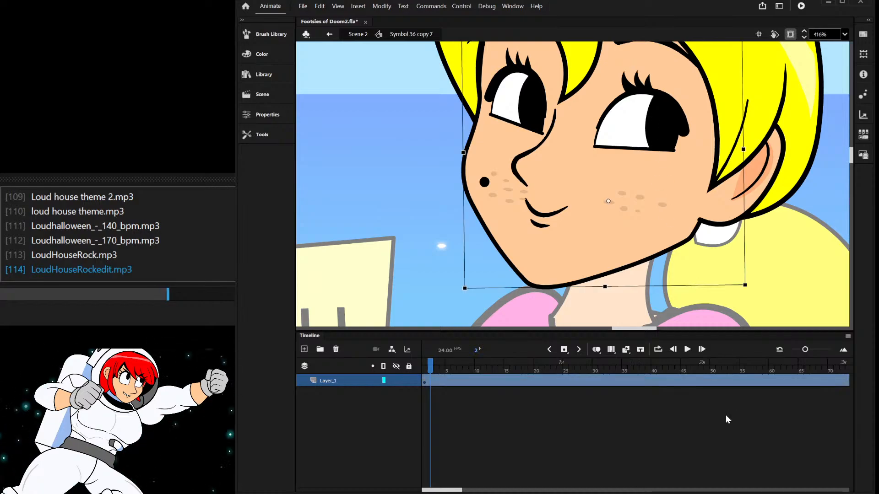
- Try to shift the blonde woman's pupil inside her nested face symbol and undo the move
{"action": "double_click", "coordinate": [657, 123]}
{"action": "left_click", "coordinate": [409, 366]}
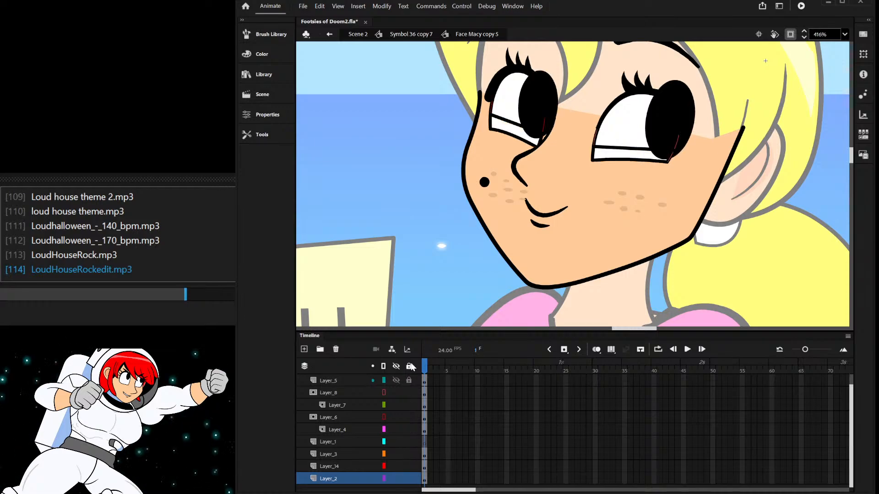
{"action": "left_click", "coordinate": [669, 112]}
{"action": "left_click_drag", "start_coordinate": [659, 118], "coordinate": [598, 136]}
{"action": "key", "text": "ctrl+z"}
{"action": "double_click", "coordinate": [344, 182]}
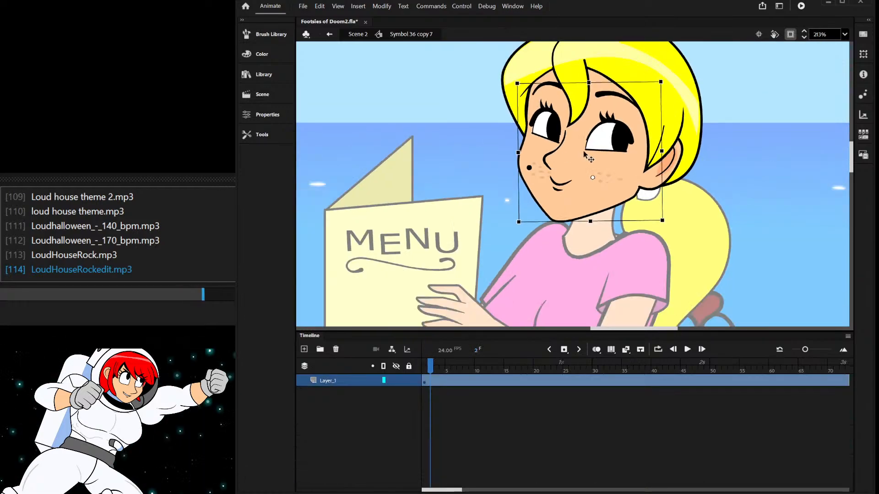
{"action": "double_click", "coordinate": [475, 146]}
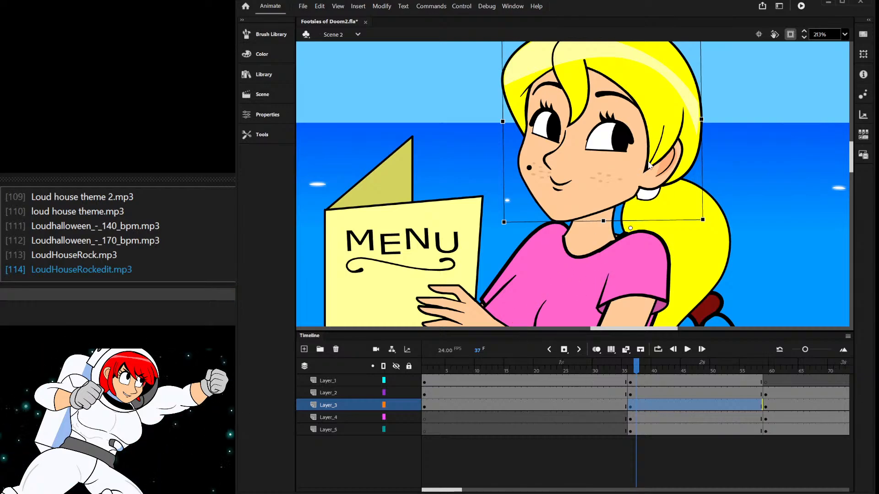
{"action": "key", "text": "ctrl+z"}
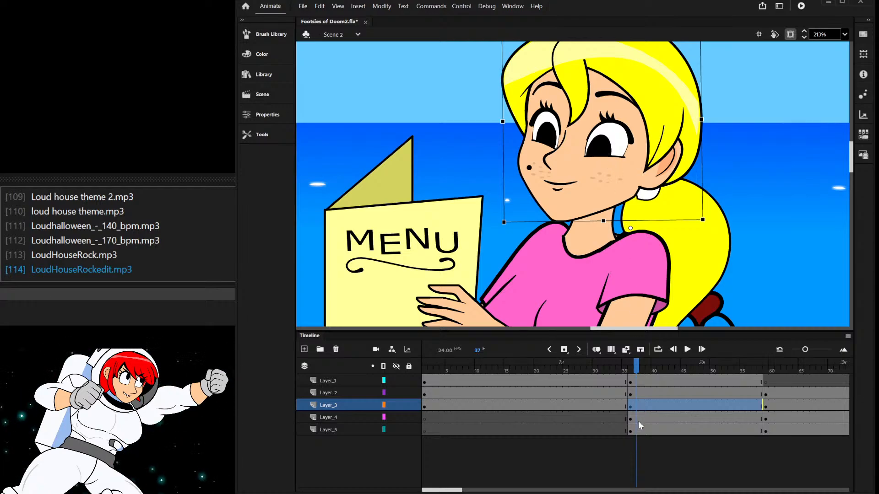
- Try to raise both of the blonde woman's pupils inside her face symbol, undo the moves and return to Scene 2
{"action": "scroll", "coordinate": [618, 106], "scroll_direction": "up", "scroll_amount": 5}
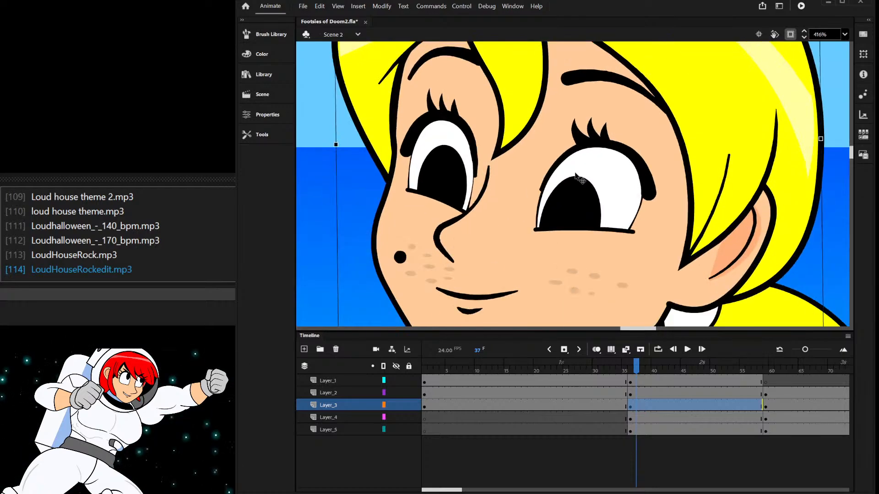
{"action": "double_click", "coordinate": [569, 206]}
{"action": "left_click", "coordinate": [575, 196]}
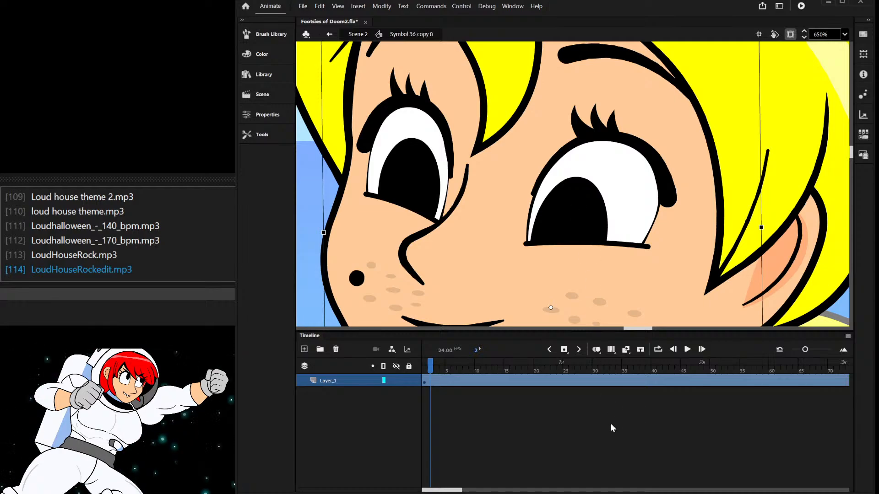
{"action": "double_click", "coordinate": [588, 198]}
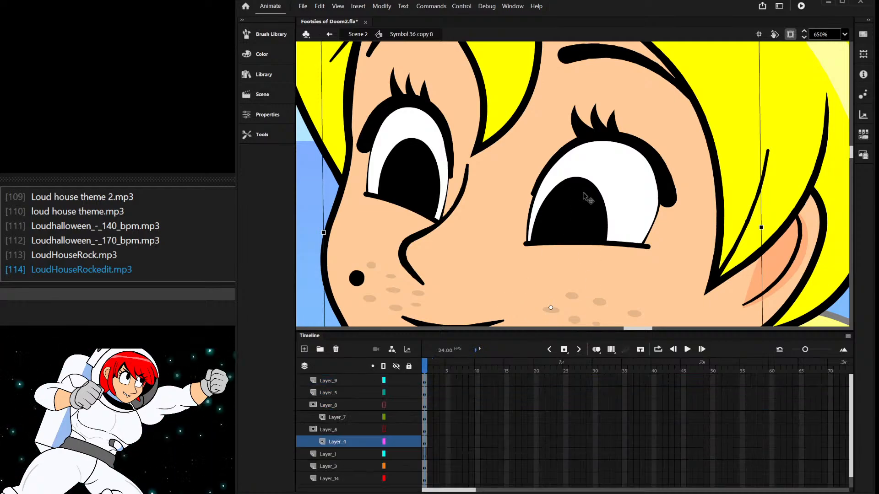
{"action": "left_click", "coordinate": [593, 180]}
{"action": "left_click_drag", "start_coordinate": [592, 176], "coordinate": [598, 155]}
{"action": "left_click_drag", "start_coordinate": [408, 172], "coordinate": [415, 147]}
{"action": "scroll", "coordinate": [578, 137], "scroll_direction": "down", "scroll_amount": 6}
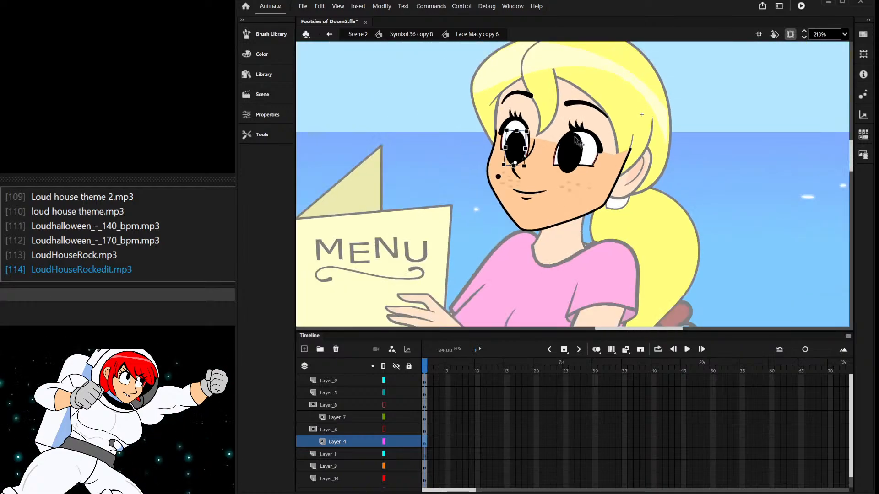
{"action": "scroll", "coordinate": [580, 143], "scroll_direction": "up", "scroll_amount": 3}
{"action": "key", "text": "ctrl+z"}
{"action": "key", "text": "ctrl+z"}
{"action": "left_click", "coordinate": [840, 119]}
{"action": "scroll", "coordinate": [782, 128], "scroll_direction": "down", "scroll_amount": 3}
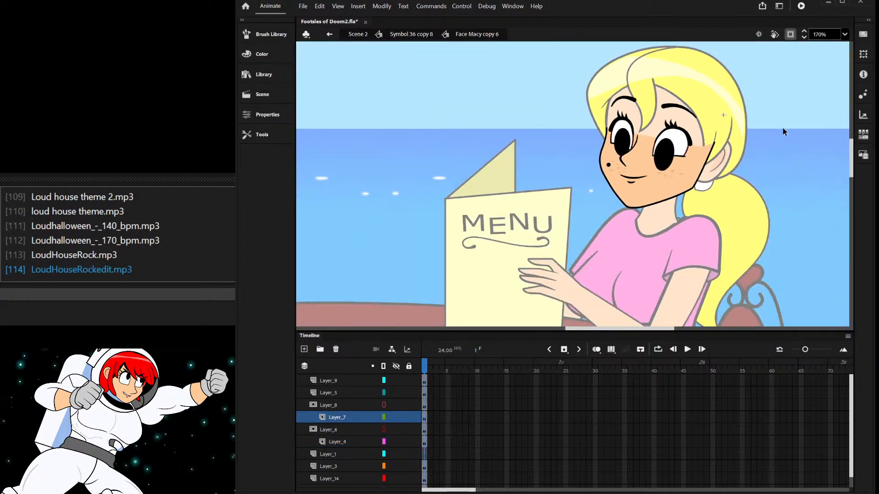
{"action": "double_click", "coordinate": [782, 128]}
{"action": "left_click", "coordinate": [781, 127]}
{"action": "scroll", "coordinate": [778, 121], "scroll_direction": "down", "scroll_amount": 2}
{"action": "double_click", "coordinate": [789, 97]}
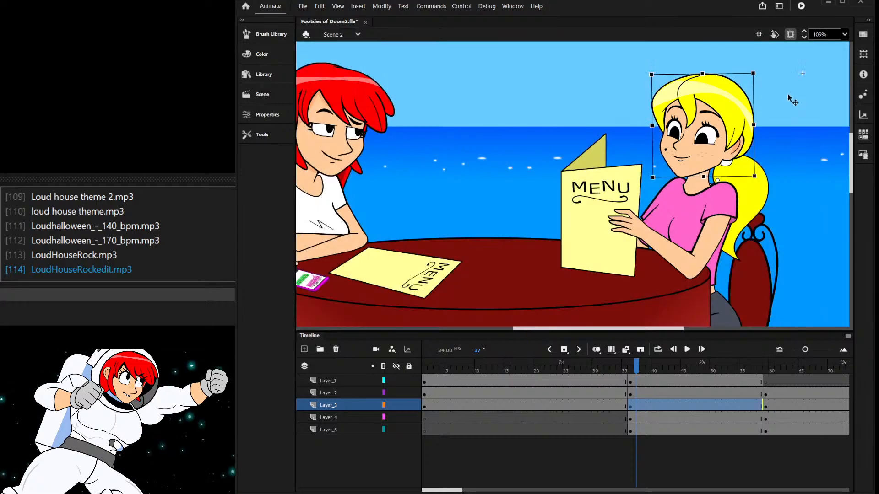
- Delete the pieces of the red-haired woman's hand resting on the table beside the phone
{"action": "scroll", "coordinate": [792, 96], "scroll_direction": "down", "scroll_amount": 3}
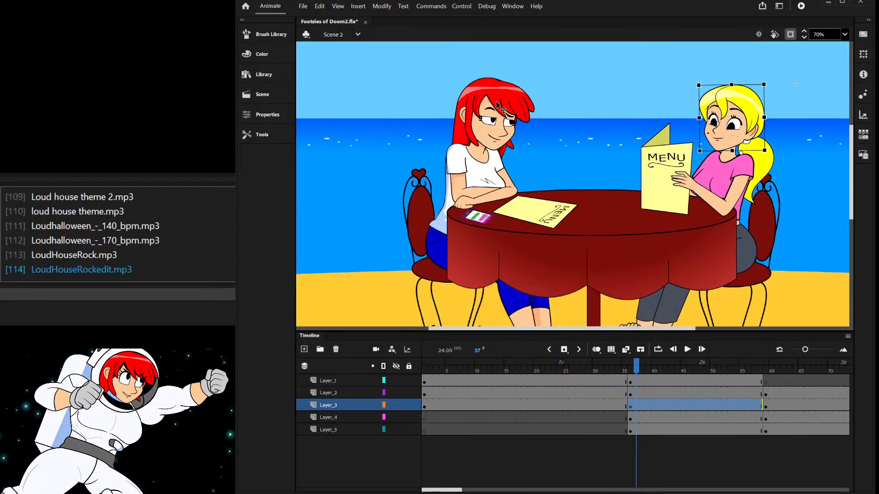
{"action": "left_click", "coordinate": [468, 206]}
{"action": "scroll", "coordinate": [463, 213], "scroll_direction": "up", "scroll_amount": 3}
{"action": "scroll", "coordinate": [463, 211], "scroll_direction": "up", "scroll_amount": 3}
{"action": "key", "text": "Delete"}
{"action": "left_click", "coordinate": [418, 218]}
{"action": "key", "text": "Delete"}
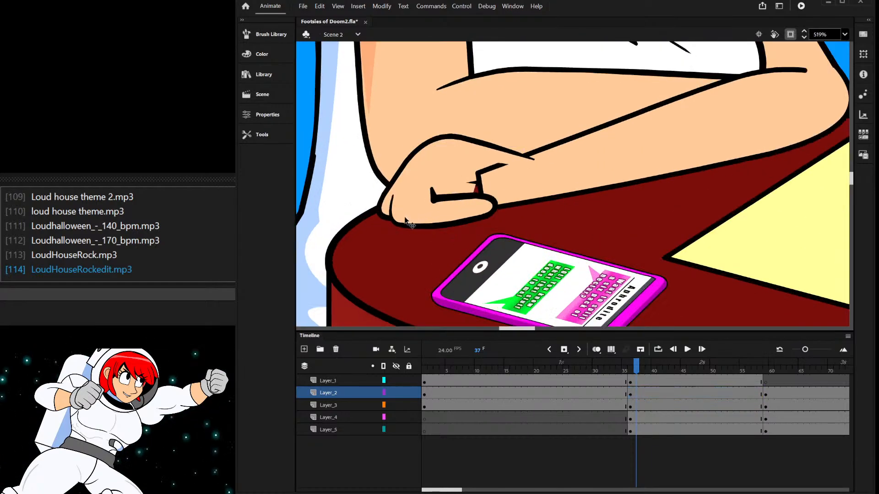
{"action": "left_click", "coordinate": [396, 216]}
{"action": "key", "text": "Delete"}
{"action": "left_click", "coordinate": [392, 212]}
{"action": "key", "text": "Delete"}
{"action": "scroll", "coordinate": [472, 201], "scroll_direction": "down", "scroll_amount": 5}
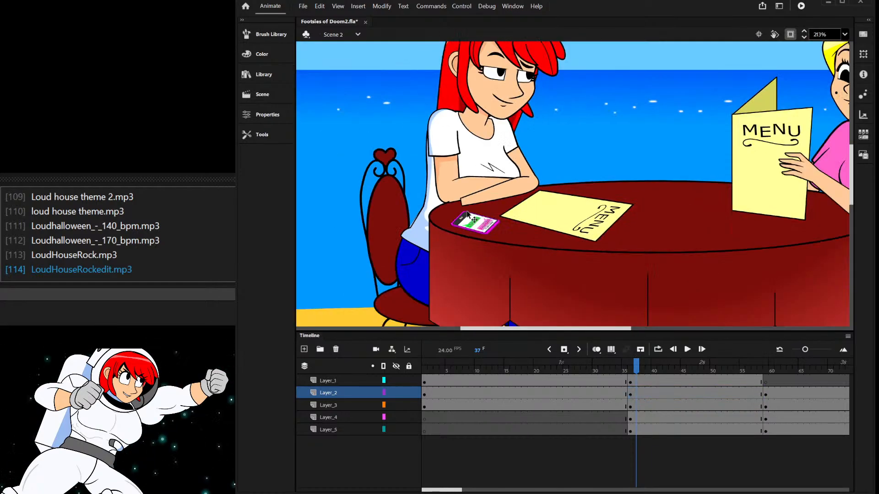
{"action": "scroll", "coordinate": [732, 178], "scroll_direction": "up", "scroll_amount": 2}
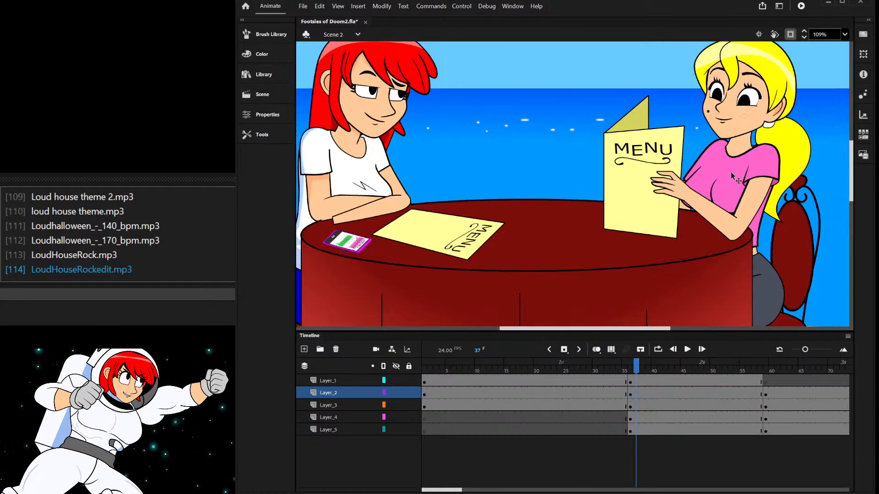
- Lock the background layer Layer_5 and select the blonde woman's raised menu together with the hand and forearm holding it
{"action": "left_click", "coordinate": [631, 161]}
{"action": "left_click", "coordinate": [579, 119]}
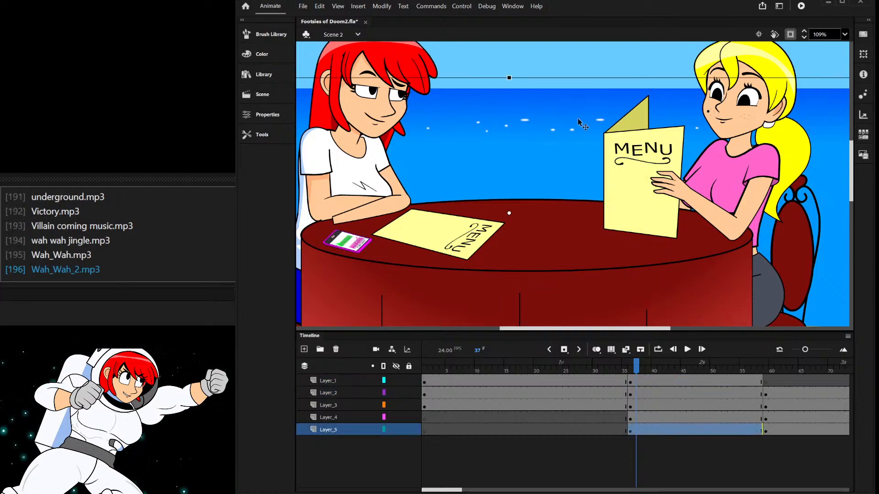
{"action": "left_click", "coordinate": [408, 429]}
{"action": "left_click_drag", "start_coordinate": [588, 88], "coordinate": [672, 200]}
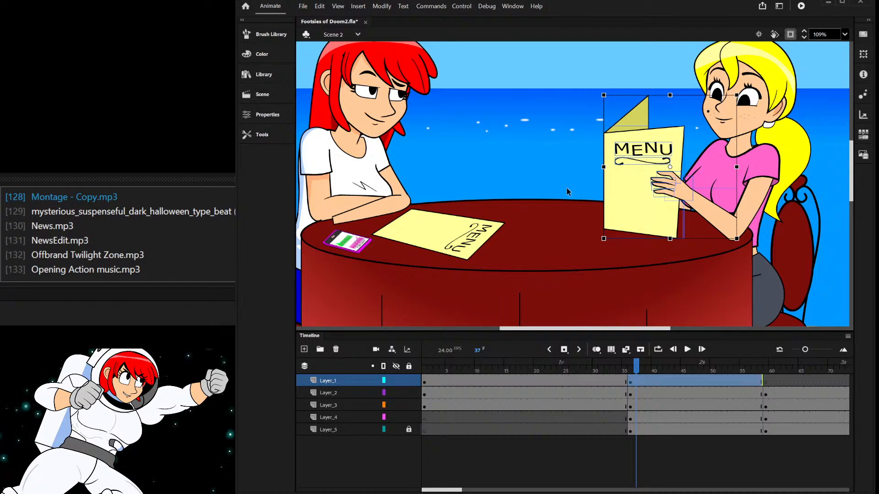
- Delete the flat menu lying on the table in front of the red-haired woman
{"action": "left_click", "coordinate": [472, 238]}
{"action": "key", "text": "Delete"}
{"action": "left_click", "coordinate": [437, 249]}
{"action": "key", "text": "Delete"}
- Paste a copy of the held menu and arm, flip it horizontally and place it in front of the red-haired woman
{"action": "key", "text": "ctrl+v"}
{"action": "left_click_drag", "start_coordinate": [544, 167], "coordinate": [458, 166]}
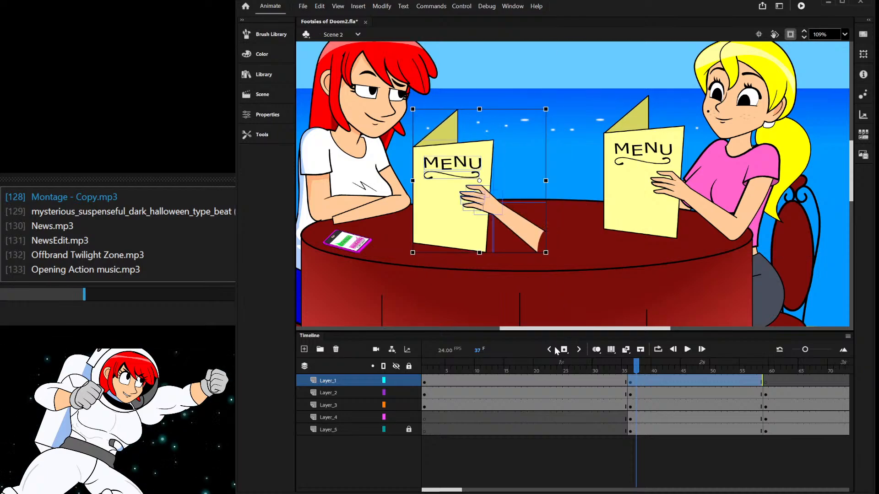
{"action": "key", "text": "ctrl+shift+h"}
{"action": "left_click_drag", "start_coordinate": [515, 210], "coordinate": [456, 190]}
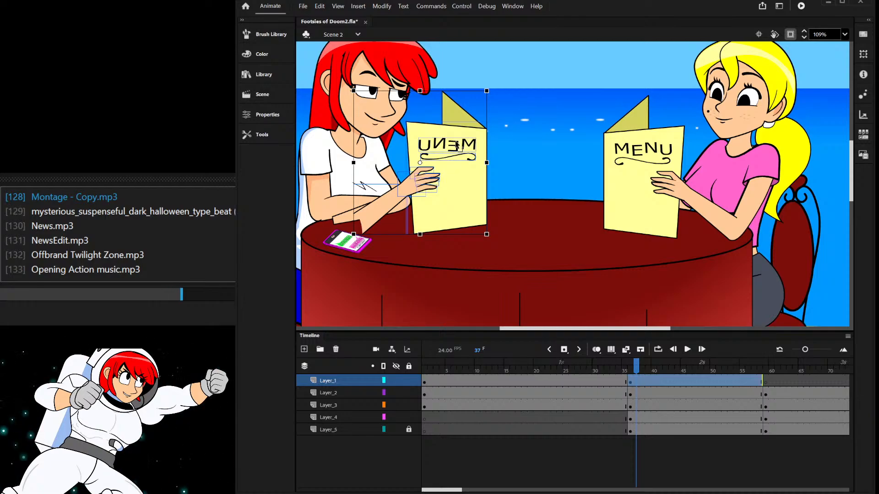
{"action": "scroll", "coordinate": [437, 146], "scroll_direction": "down", "scroll_amount": 1}
{"action": "scroll", "coordinate": [377, 163], "scroll_direction": "up", "scroll_amount": 2}
{"action": "left_click_drag", "start_coordinate": [497, 213], "coordinate": [481, 213]}
- Delete the red-haired woman's old folded forearms behind the pasted menu arm
{"action": "left_click", "coordinate": [411, 225]}
{"action": "key", "text": "Delete"}
{"action": "left_click", "coordinate": [354, 213]}
{"action": "key", "text": "Delete"}
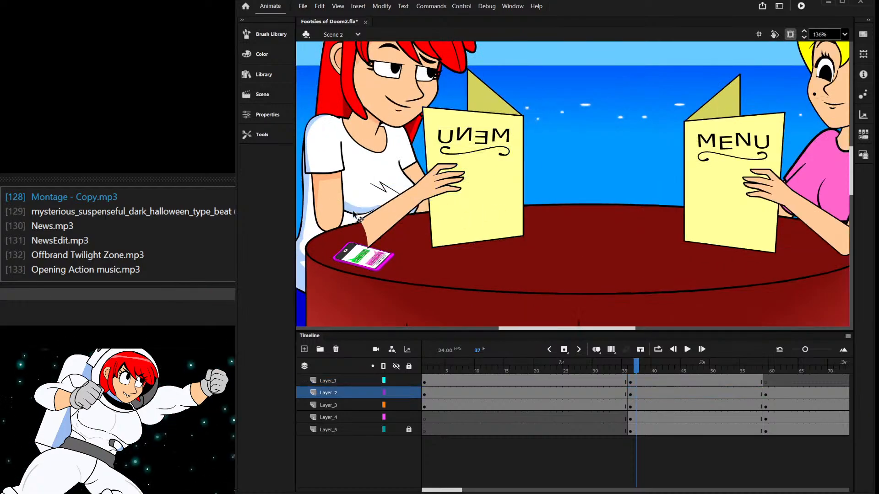
- Flip the mirrored MENU lettering on the red-haired woman's menu horizontally so that it reads correctly
{"action": "left_click", "coordinate": [374, 225]}
{"action": "left_click", "coordinate": [641, 386]}
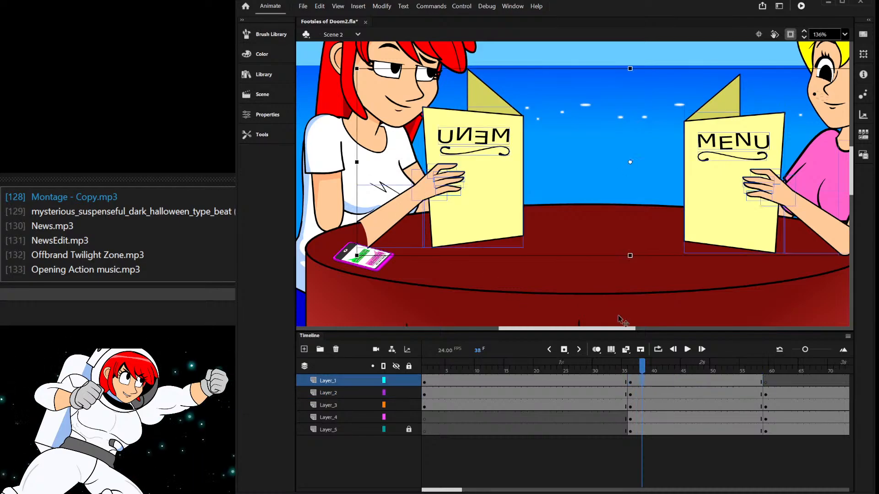
{"action": "left_click", "coordinate": [462, 143]}
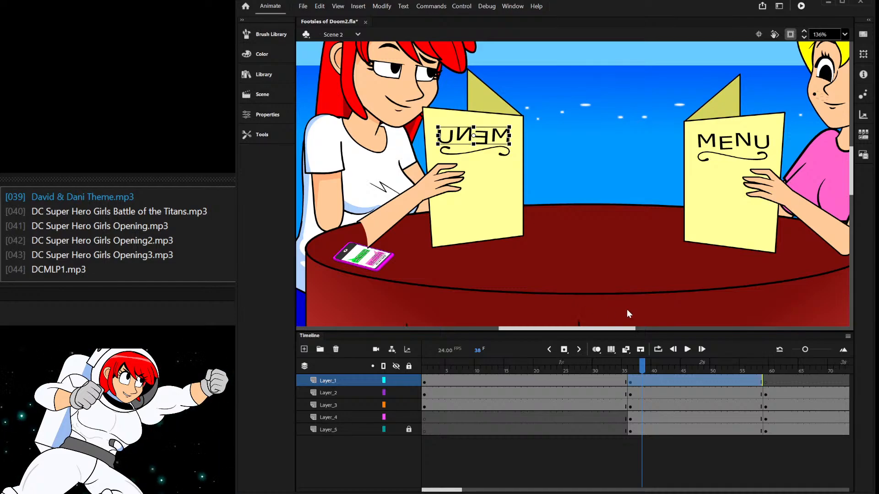
{"action": "left_click", "coordinate": [697, 413]}
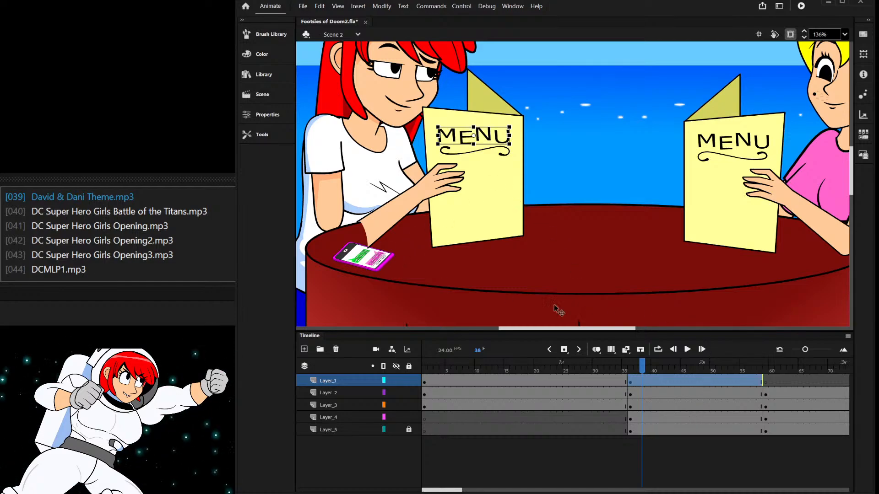
- Play back Scene 2 and return the playhead to frame 55 to check the table shot
{"action": "key", "text": "Return"}
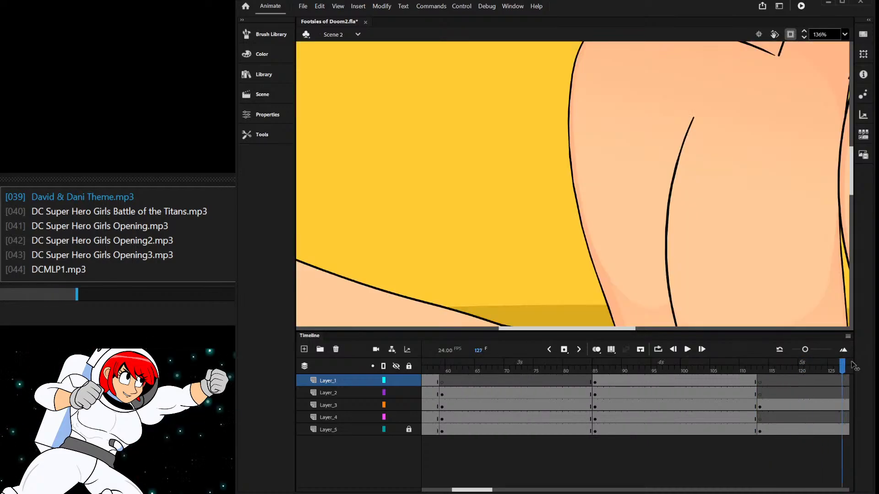
{"action": "scroll", "coordinate": [453, 73], "scroll_direction": "down", "scroll_amount": 3}
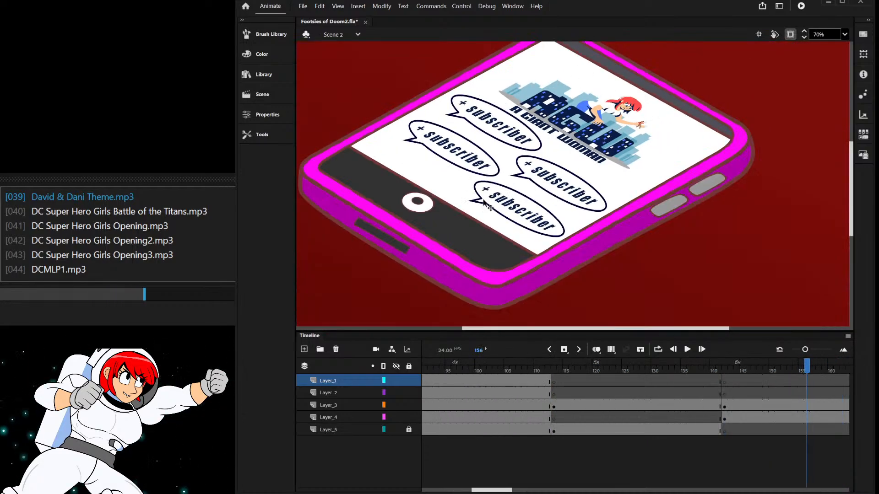
{"action": "left_click_drag", "start_coordinate": [705, 367], "coordinate": [508, 370]}
{"action": "scroll", "coordinate": [503, 176], "scroll_direction": "down", "scroll_amount": 3}
{"action": "scroll", "coordinate": [570, 154], "scroll_direction": "up", "scroll_amount": 3}
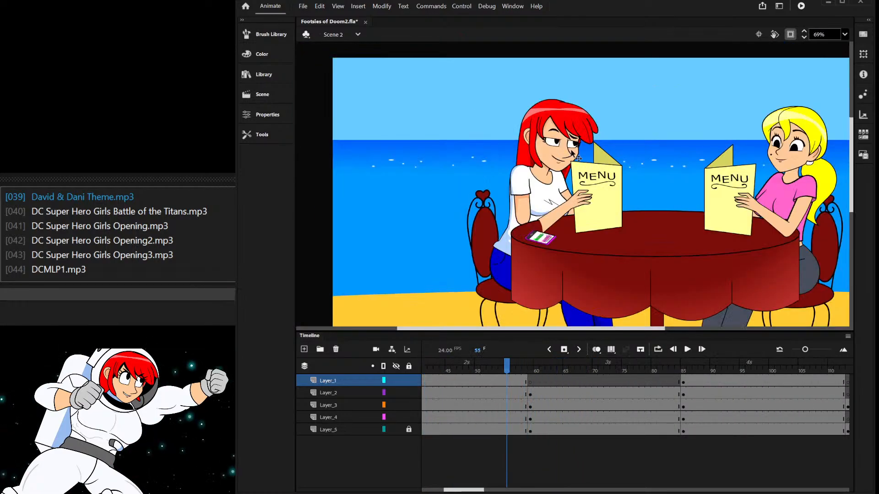
- Change the red-haired woman's head in the table shot to one with wide-open eyes looking down at the menu
{"action": "scroll", "coordinate": [571, 154], "scroll_direction": "up", "scroll_amount": 3}
{"action": "left_click", "coordinate": [548, 144]}
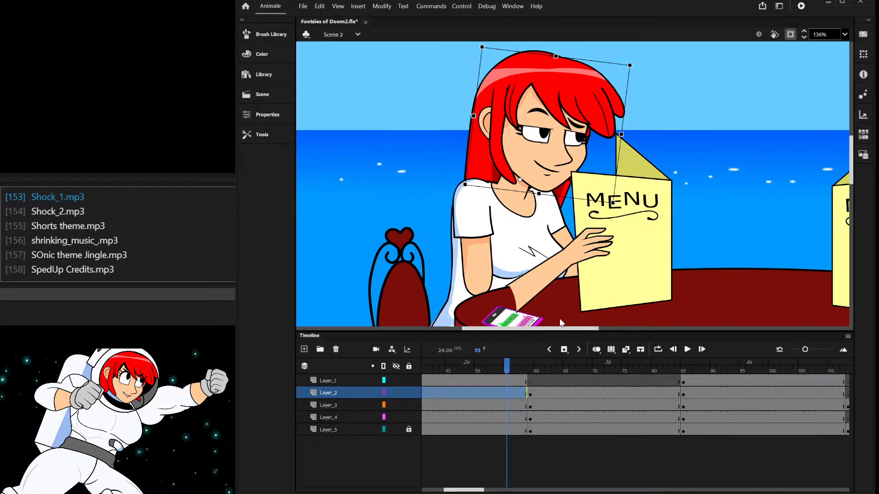
{"action": "key", "text": "ctrl+z"}
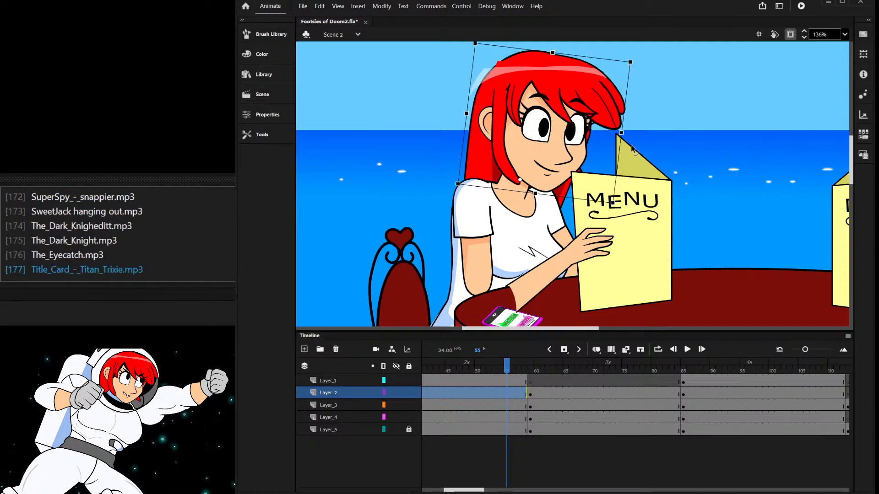
{"action": "left_click_drag", "start_coordinate": [506, 366], "coordinate": [515, 390]}
{"action": "left_click", "coordinate": [559, 136]}
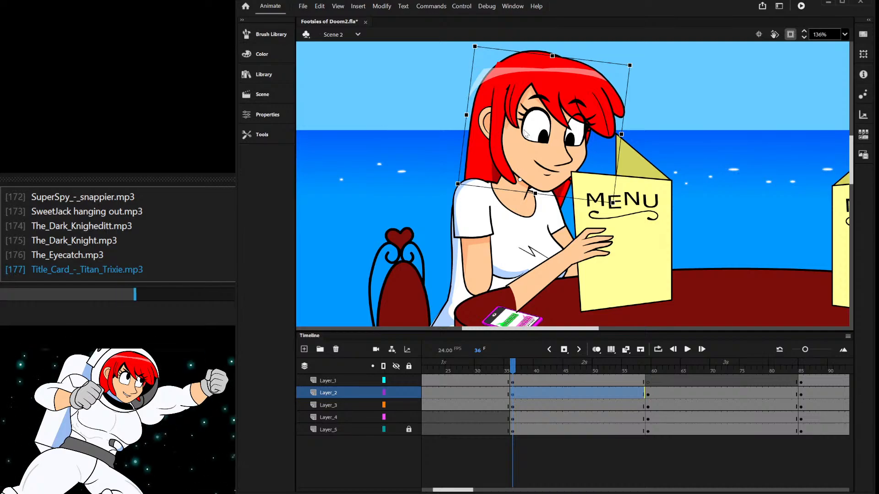
- Open the red-haired woman's head symbol and remove the tweens and extra keyframes from Layer_4, Layer_2 and Layer_3
{"action": "scroll", "coordinate": [490, 133], "scroll_direction": "down", "scroll_amount": 2}
{"action": "scroll", "coordinate": [491, 98], "scroll_direction": "up", "scroll_amount": 4}
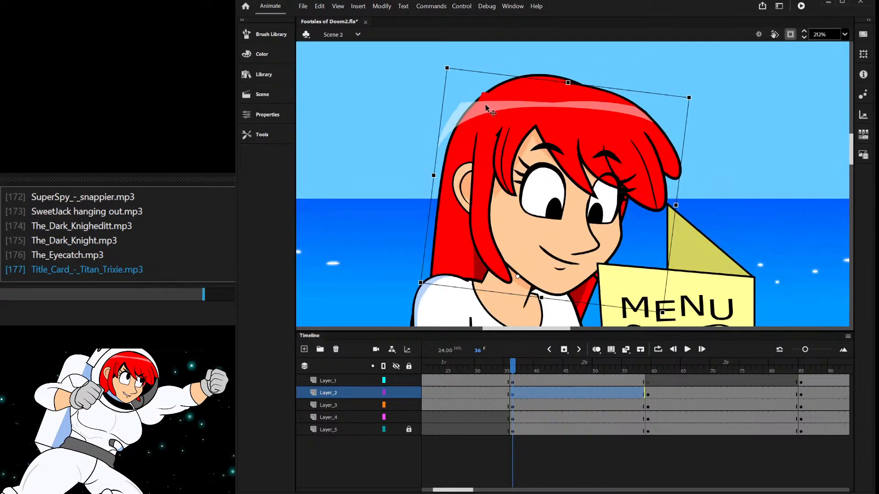
{"action": "double_click", "coordinate": [492, 97]}
{"action": "left_click", "coordinate": [460, 111]}
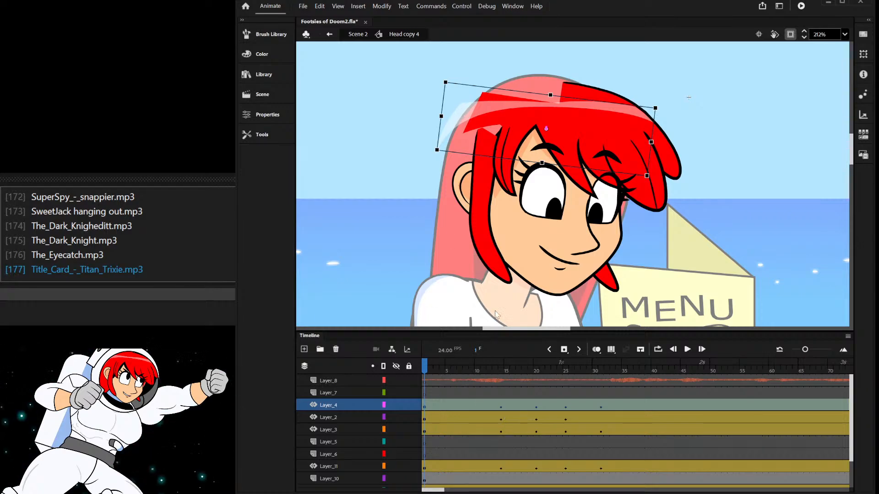
{"action": "left_click_drag", "start_coordinate": [449, 432], "coordinate": [449, 404]}
{"action": "left_click", "coordinate": [514, 101]}
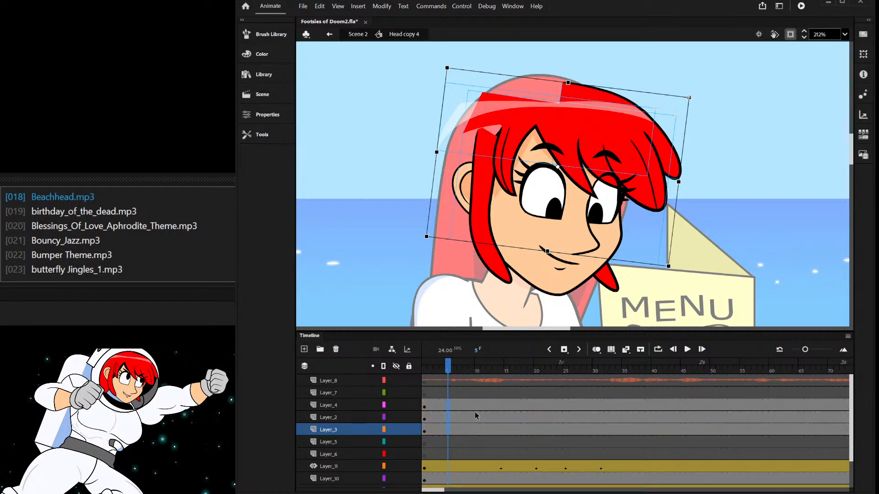
- Remove the tweens and extra keyframes from the remaining head layers Layer_11, Layer_9 and Layer_1
{"action": "scroll", "coordinate": [474, 421], "scroll_direction": "down", "scroll_amount": 1}
{"action": "left_click", "coordinate": [432, 430]}
{"action": "left_click", "coordinate": [490, 127]}
{"action": "right_click", "coordinate": [440, 456]}
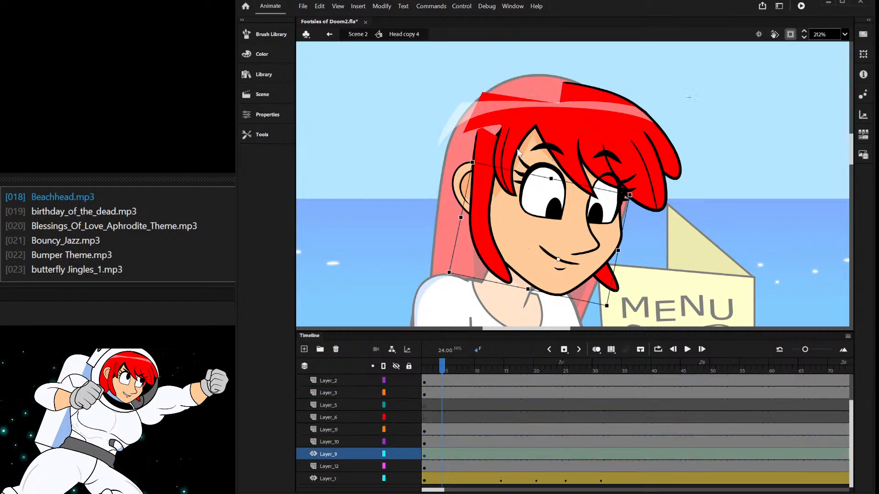
{"action": "left_click", "coordinate": [436, 479]}
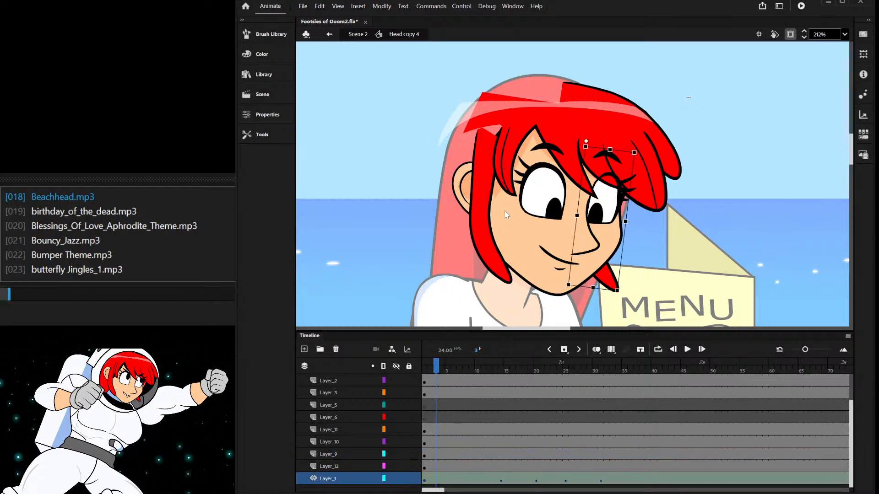
{"action": "left_click", "coordinate": [502, 183]}
{"action": "left_click", "coordinate": [456, 119]}
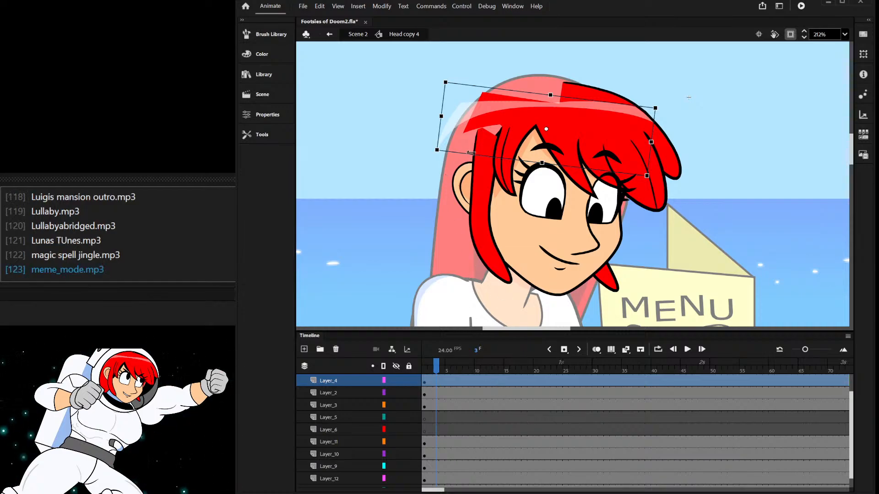
{"action": "double_click", "coordinate": [473, 113]}
{"action": "left_click", "coordinate": [461, 109]}
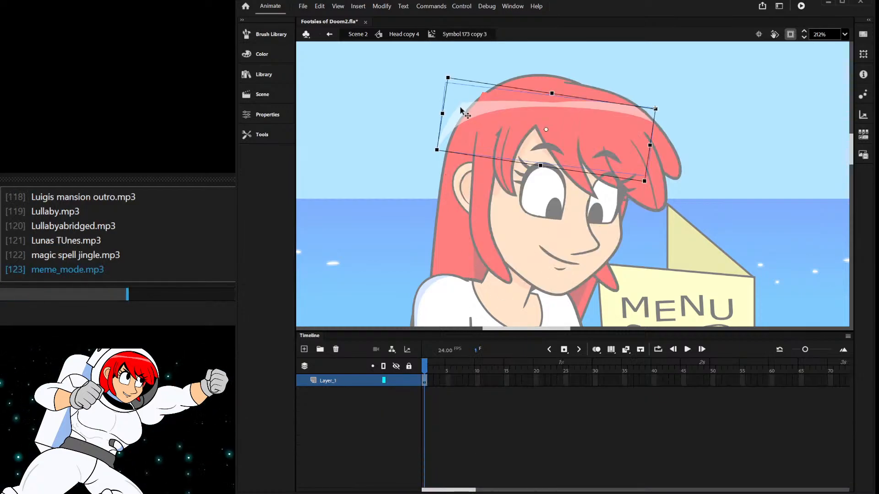
{"action": "left_click", "coordinate": [436, 97]}
{"action": "left_click", "coordinate": [460, 108]}
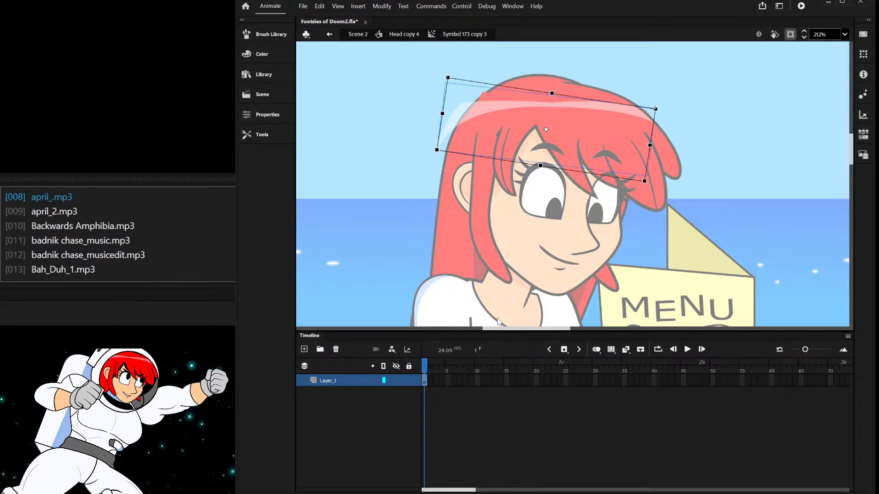
{"action": "double_click", "coordinate": [397, 245]}
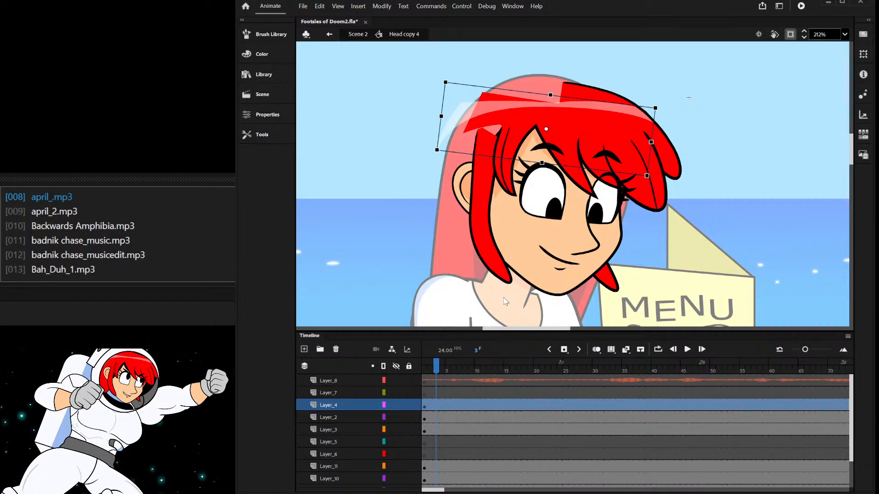
- Delete the end of the hair highlight that overhangs the red-haired woman's hair outline and reshape its remaining edge to a point
{"action": "double_click", "coordinate": [480, 135]}
{"action": "left_click", "coordinate": [465, 115]}
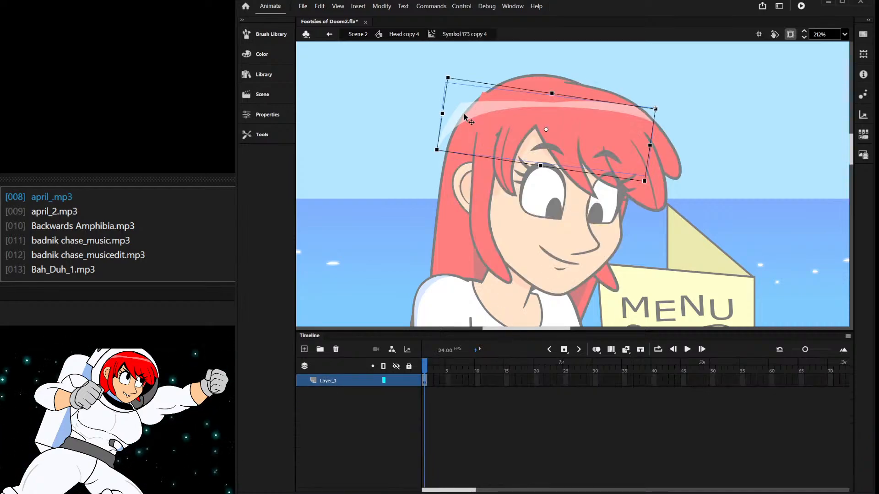
{"action": "double_click", "coordinate": [465, 115]}
{"action": "left_click_drag", "start_coordinate": [425, 75], "coordinate": [477, 166]}
{"action": "key", "text": "Delete"}
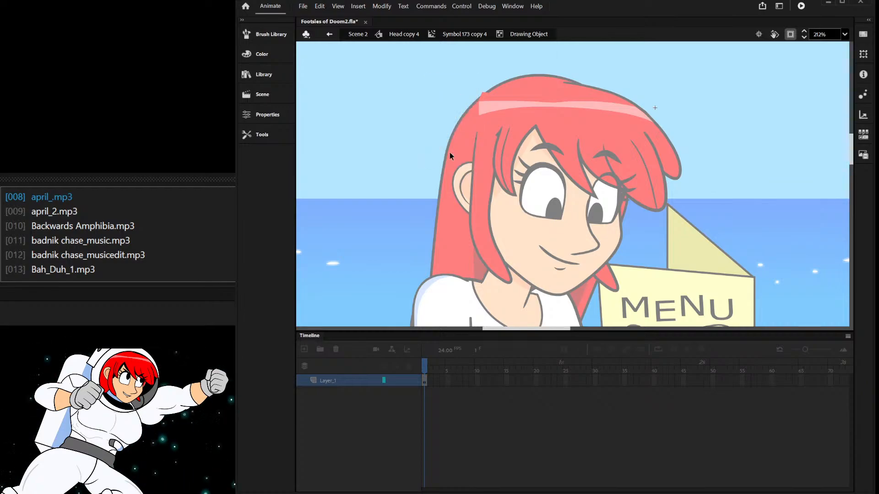
{"action": "scroll", "coordinate": [482, 103], "scroll_direction": "up", "scroll_amount": 2}
{"action": "scroll", "coordinate": [482, 103], "scroll_direction": "up", "scroll_amount": 3}
{"action": "left_click_drag", "start_coordinate": [474, 131], "coordinate": [427, 139]}
{"action": "double_click", "coordinate": [486, 65]}
{"action": "double_click", "coordinate": [486, 65]}
{"action": "left_click", "coordinate": [486, 66]}
{"action": "double_click", "coordinate": [486, 65]}
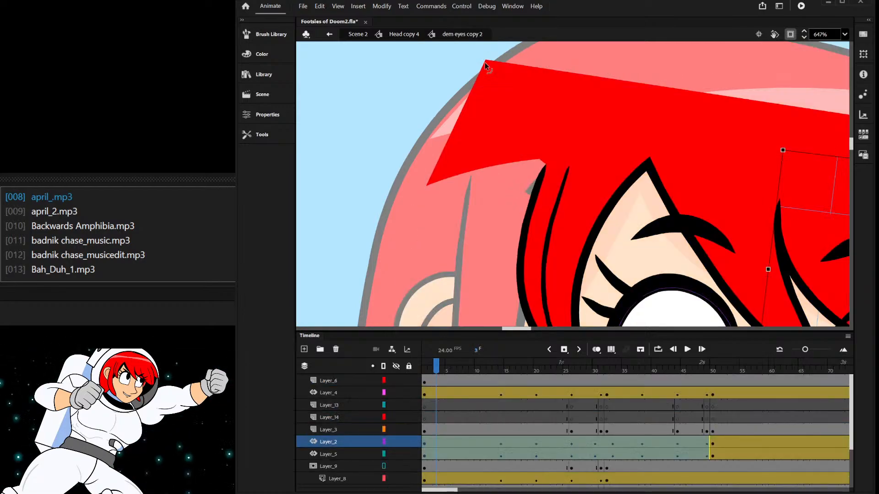
{"action": "double_click", "coordinate": [460, 72]}
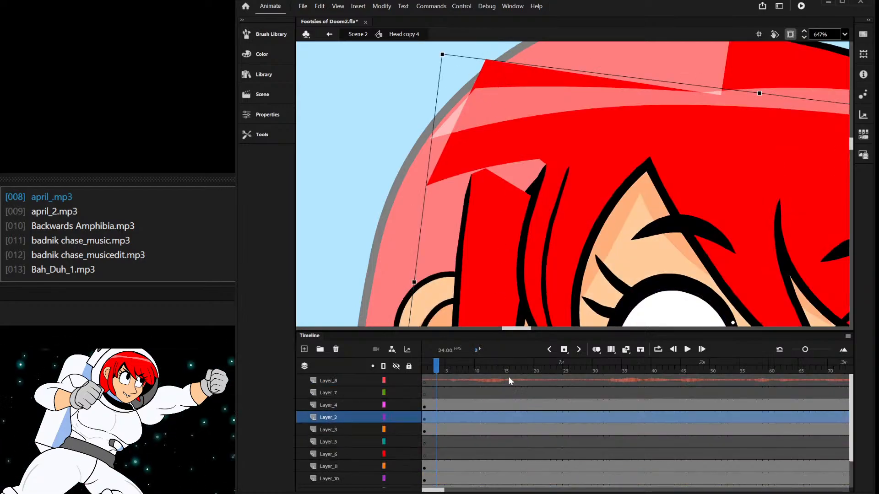
- Pull the protruding upper corner of the red fringe fill inward so it sits inside the hair outline
{"action": "double_click", "coordinate": [487, 69]}
{"action": "left_click", "coordinate": [485, 67]}
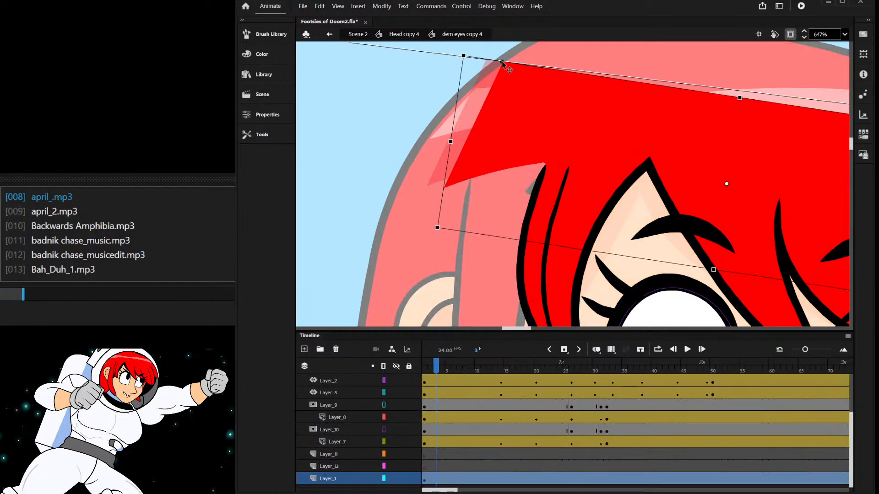
{"action": "double_click", "coordinate": [488, 62]}
{"action": "left_click_drag", "start_coordinate": [485, 60], "coordinate": [511, 61]}
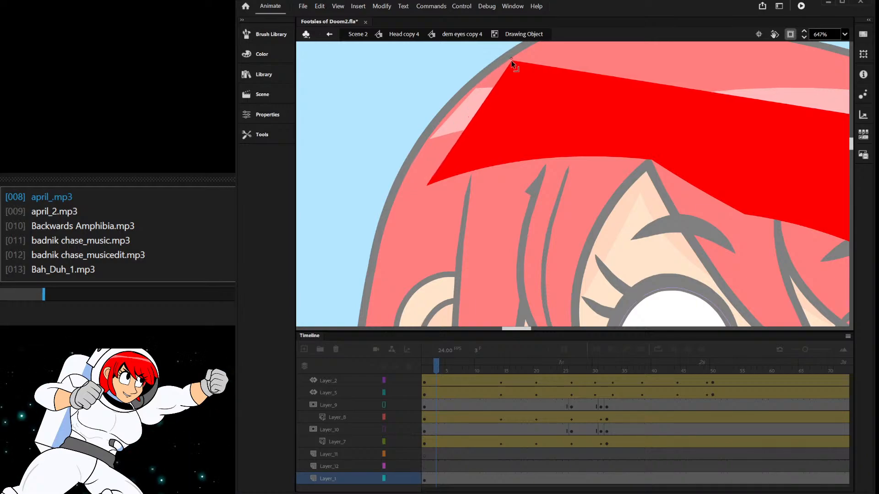
{"action": "double_click", "coordinate": [423, 75]}
{"action": "scroll", "coordinate": [488, 82], "scroll_direction": "down", "scroll_amount": 2}
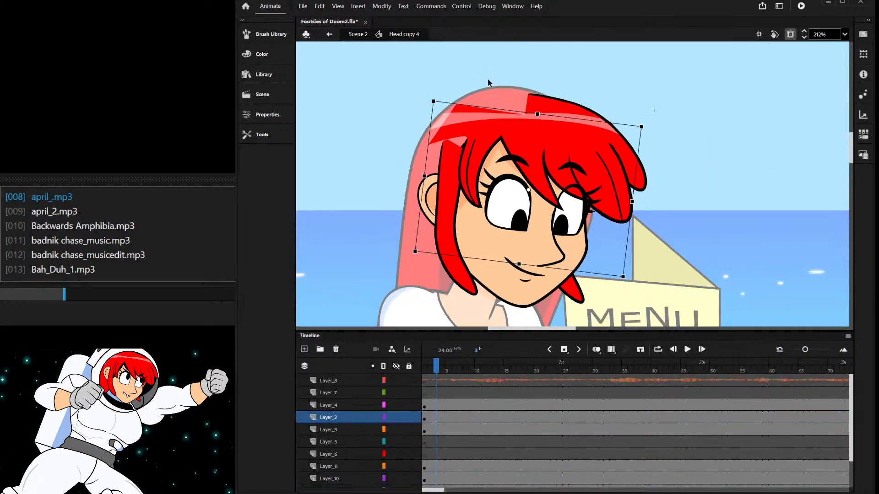
{"action": "double_click", "coordinate": [488, 83]}
- Extend the upper inner corner of the hair lock beside the red-haired woman's ear up into the fringe, and return to Scene 2
{"action": "scroll", "coordinate": [488, 82], "scroll_direction": "down", "scroll_amount": 2}
{"action": "scroll", "coordinate": [483, 127], "scroll_direction": "up", "scroll_amount": 3}
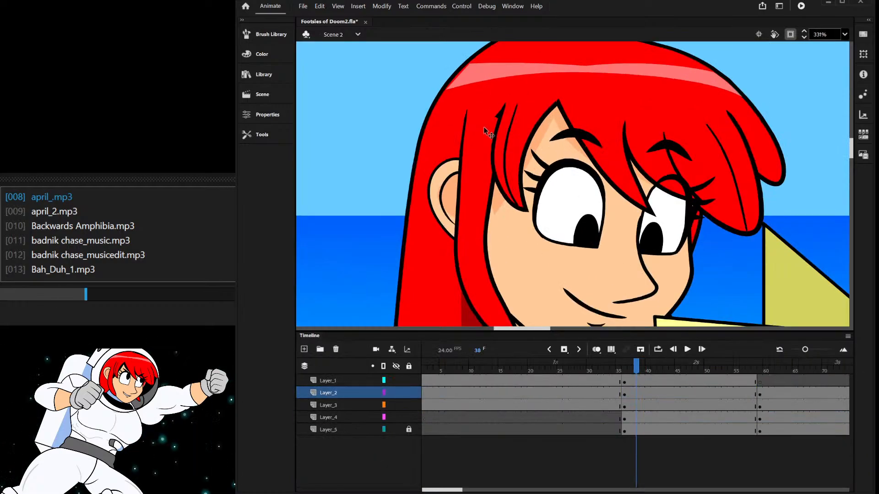
{"action": "double_click", "coordinate": [484, 127]}
{"action": "left_click", "coordinate": [485, 129]}
{"action": "double_click", "coordinate": [485, 129]}
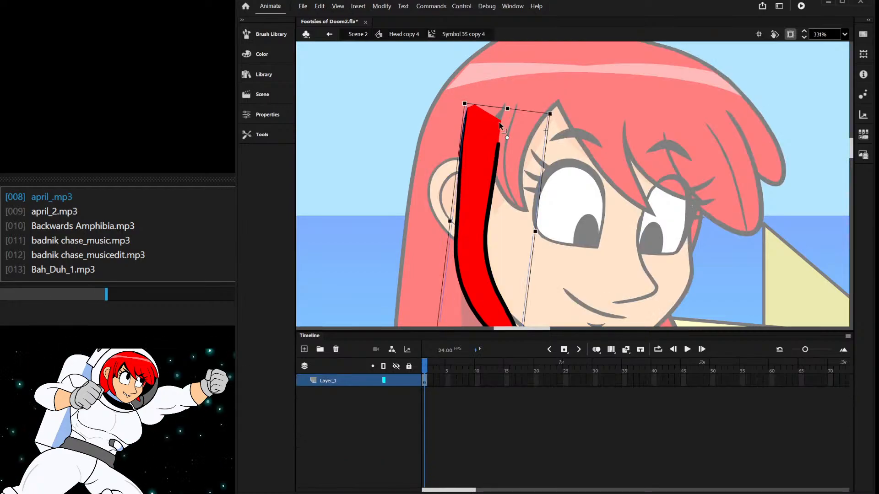
{"action": "double_click", "coordinate": [501, 121]}
{"action": "left_click", "coordinate": [500, 120]}
{"action": "left_click", "coordinate": [504, 120]}
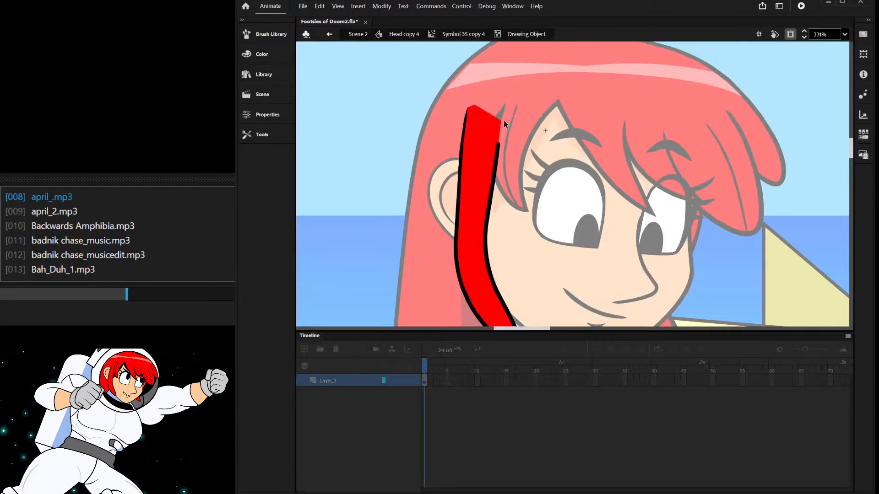
{"action": "left_click_drag", "start_coordinate": [501, 123], "coordinate": [523, 103]}
{"action": "double_click", "coordinate": [638, 89]}
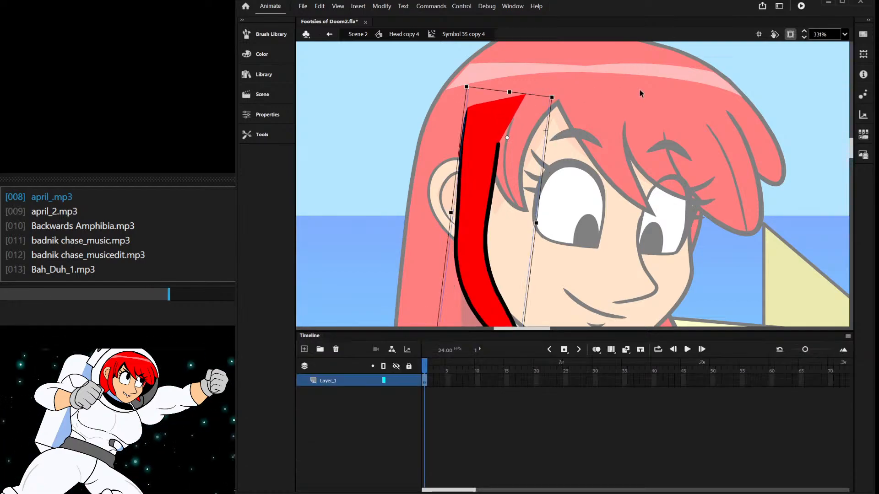
{"action": "scroll", "coordinate": [645, 100], "scroll_direction": "down", "scroll_amount": 3}
{"action": "double_click", "coordinate": [652, 114]}
{"action": "scroll", "coordinate": [549, 108], "scroll_direction": "down", "scroll_amount": 2}
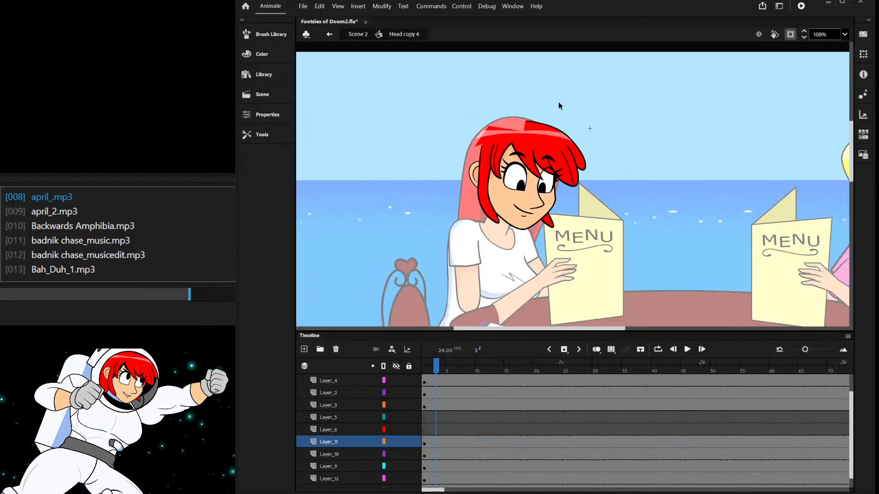
{"action": "double_click", "coordinate": [556, 105]}
{"action": "scroll", "coordinate": [452, 116], "scroll_direction": "down", "scroll_amount": 4}
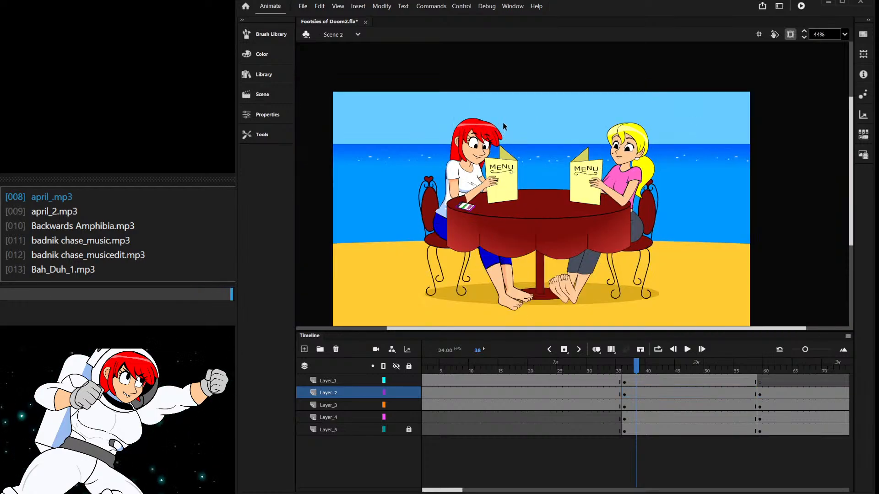
{"action": "scroll", "coordinate": [454, 182], "scroll_direction": "up", "scroll_amount": 1}
{"action": "scroll", "coordinate": [456, 182], "scroll_direction": "up", "scroll_amount": 2}
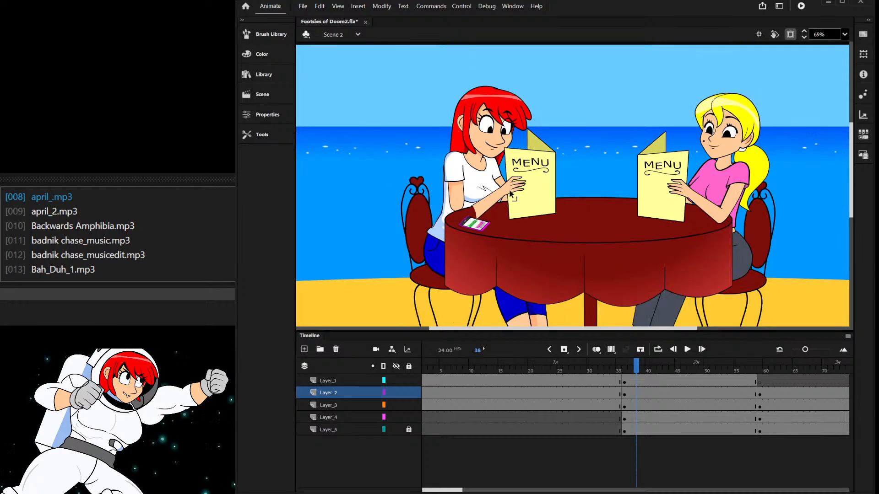
{"action": "scroll", "coordinate": [507, 173], "scroll_direction": "up", "scroll_amount": 3}
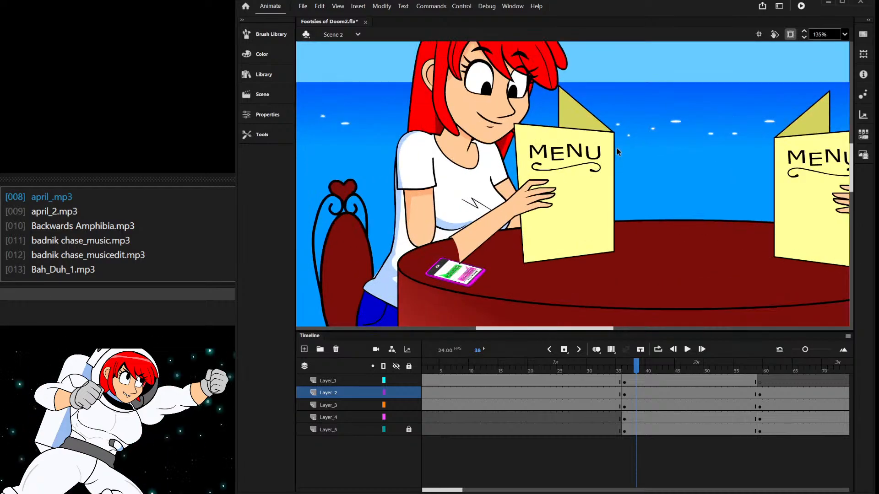
{"action": "scroll", "coordinate": [623, 132], "scroll_direction": "down", "scroll_amount": 3}
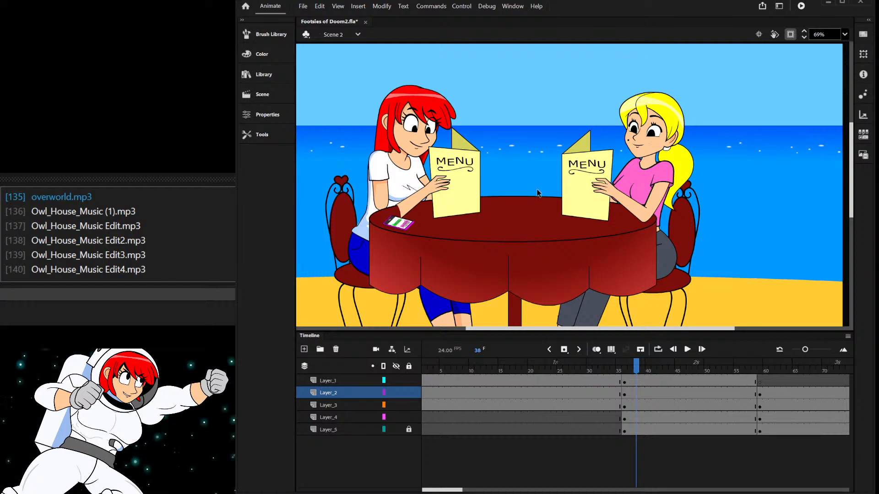
- Move the red-haired woman's forearm, hand and menu closer to her body and rotate them so the menu tilts clockwise
{"action": "left_click", "coordinate": [441, 189]}
{"action": "scroll", "coordinate": [410, 178], "scroll_direction": "up", "scroll_amount": 3}
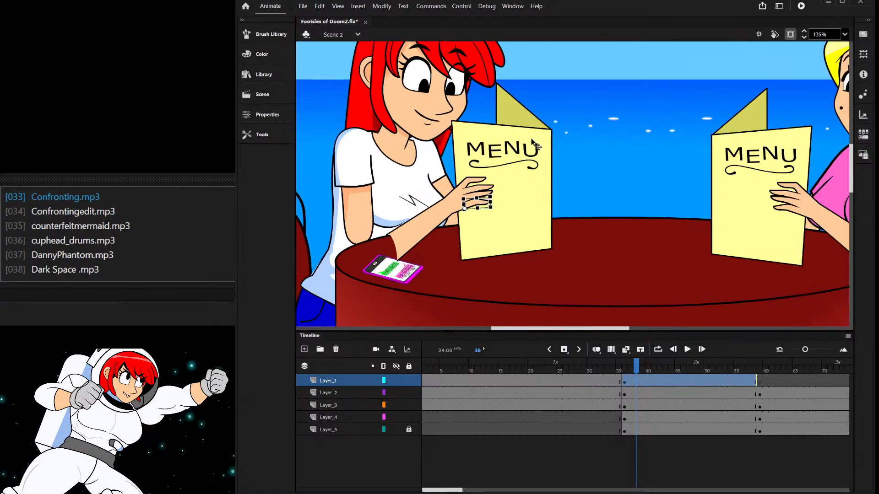
{"action": "left_click_drag", "start_coordinate": [567, 114], "coordinate": [479, 208]}
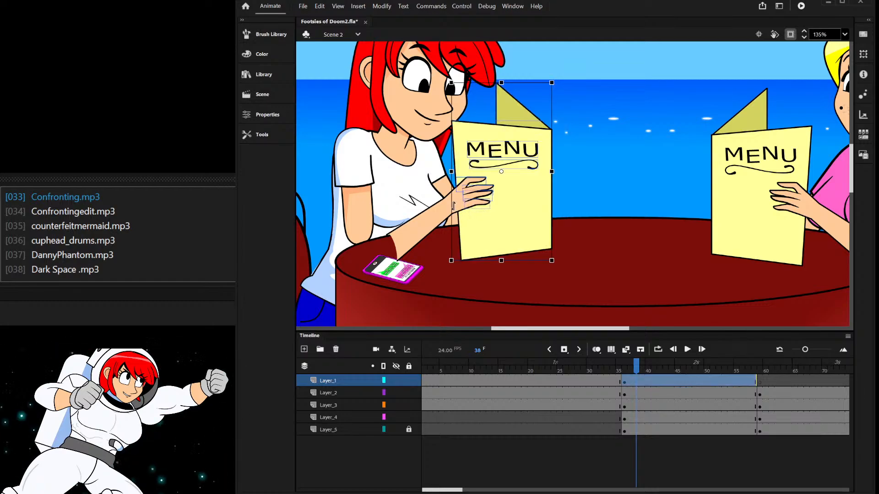
{"action": "left_click_drag", "start_coordinate": [489, 194], "coordinate": [455, 180]}
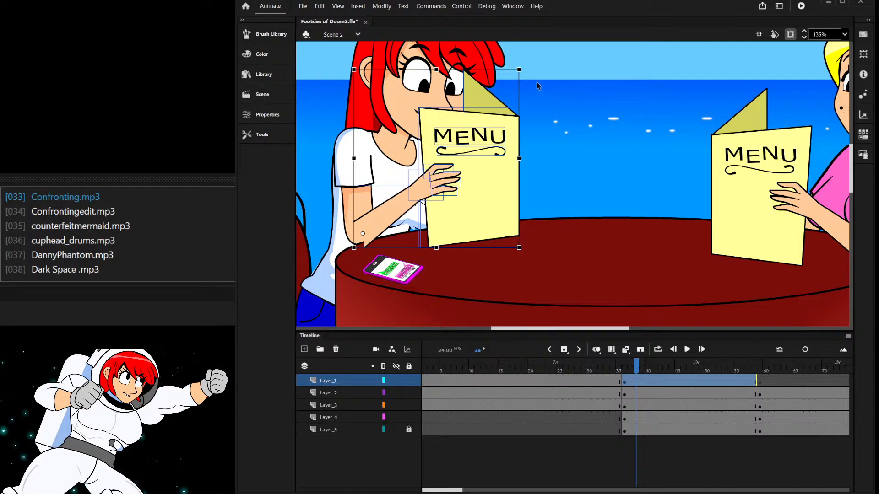
{"action": "left_click_drag", "start_coordinate": [528, 72], "coordinate": [538, 131]}
{"action": "left_click_drag", "start_coordinate": [462, 222], "coordinate": [459, 218]}
{"action": "left_click", "coordinate": [578, 114]}
{"action": "scroll", "coordinate": [555, 187], "scroll_direction": "down", "scroll_amount": 2}
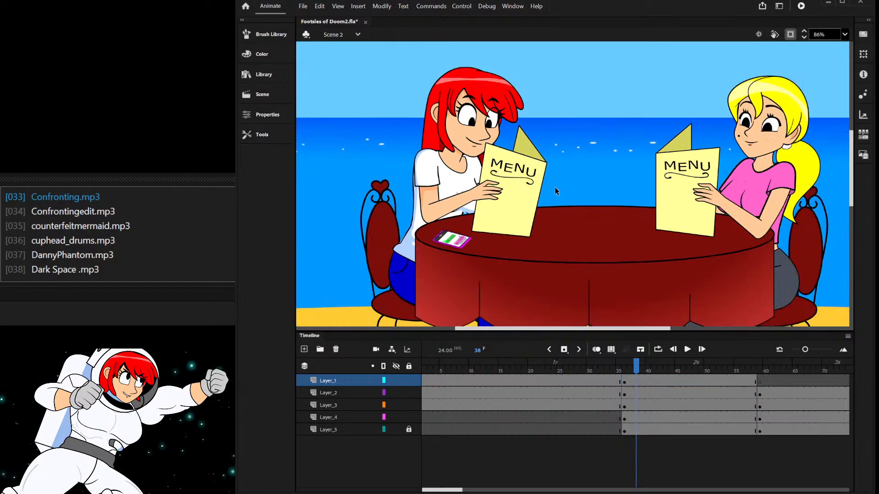
{"action": "scroll", "coordinate": [568, 190], "scroll_direction": "down", "scroll_amount": 2}
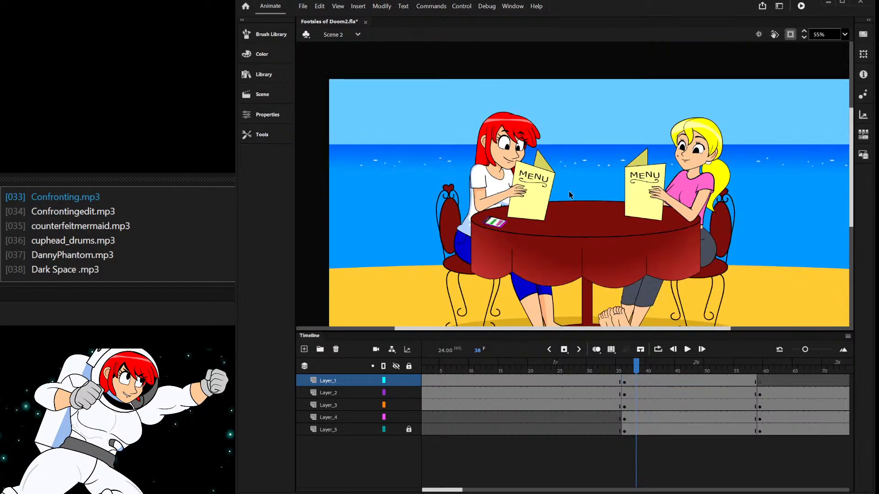
{"action": "scroll", "coordinate": [574, 137], "scroll_direction": "down", "scroll_amount": 1}
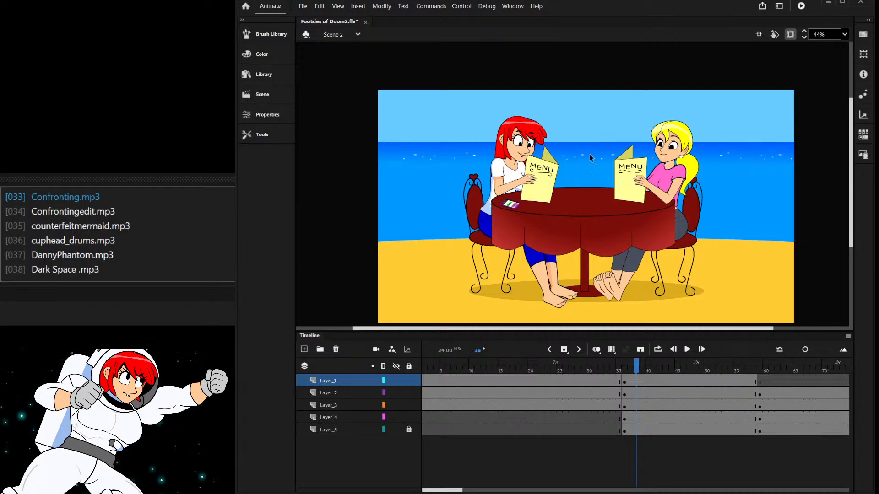
{"action": "scroll", "coordinate": [595, 173], "scroll_direction": "up", "scroll_amount": 2}
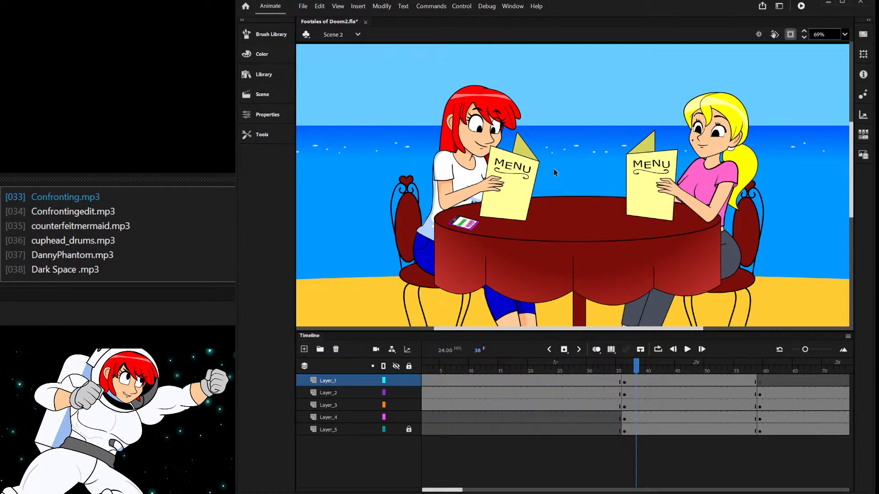
{"action": "scroll", "coordinate": [553, 170], "scroll_direction": "up", "scroll_amount": 3}
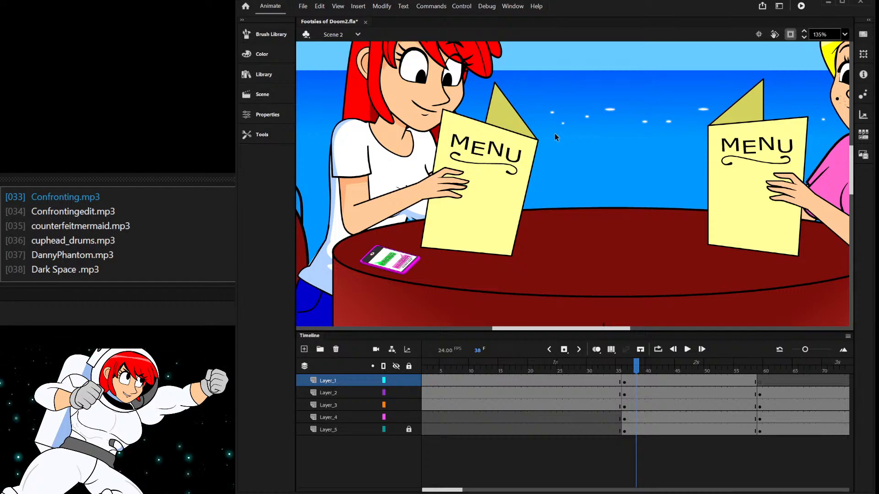
{"action": "scroll", "coordinate": [550, 169], "scroll_direction": "down", "scroll_amount": 4}
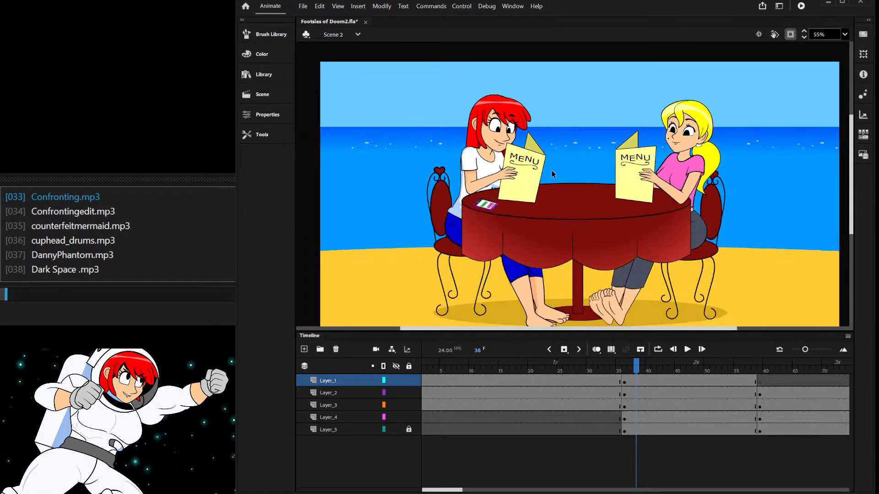
{"action": "scroll", "coordinate": [551, 170], "scroll_direction": "down", "scroll_amount": 1}
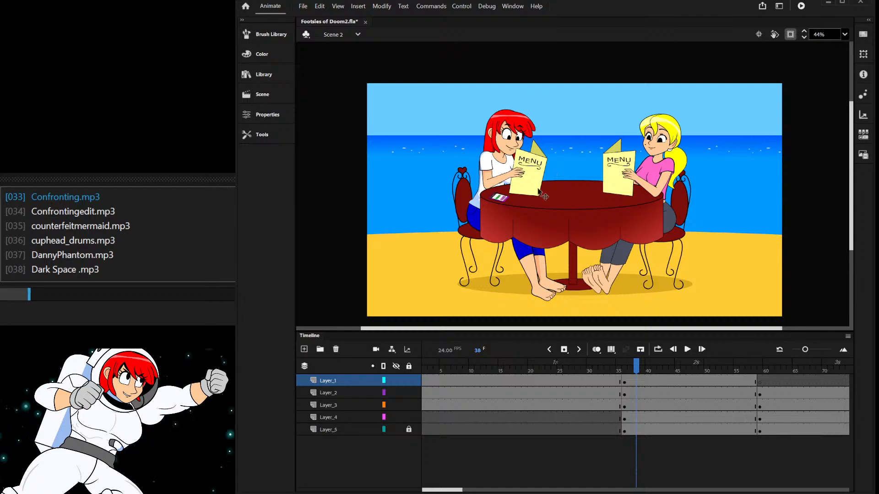
- Select the red-haired woman's legs and feet, set their pivot at the upper corner near her thigh, and skew them slightly back toward her chair
{"action": "scroll", "coordinate": [512, 278], "scroll_direction": "up", "scroll_amount": 2}
{"action": "left_click", "coordinate": [533, 243]}
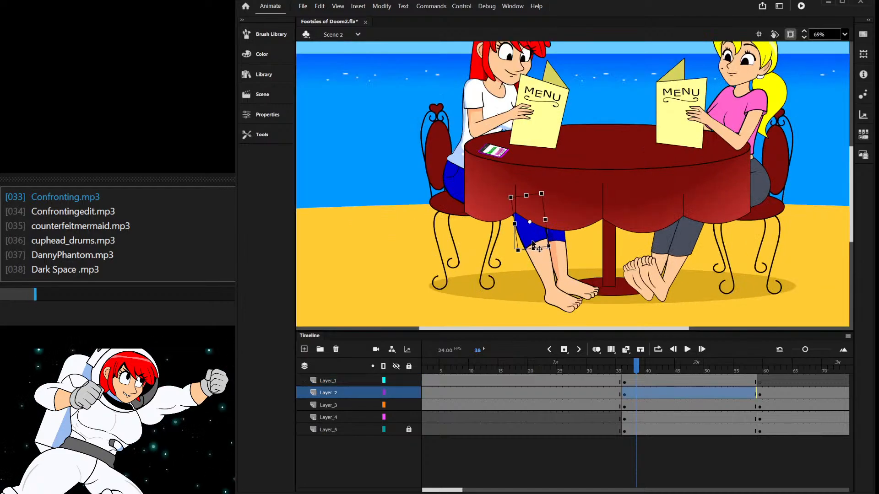
{"action": "left_click", "coordinate": [566, 300]}
{"action": "left_click", "coordinate": [485, 301]}
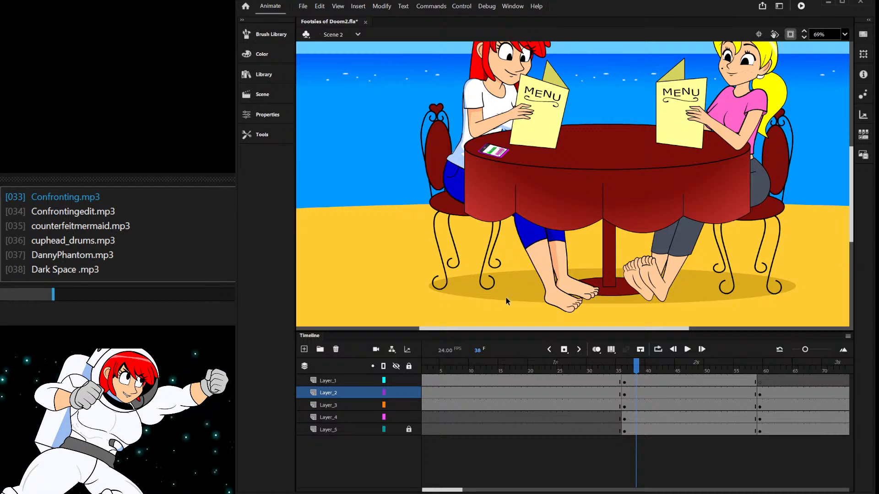
{"action": "left_click_drag", "start_coordinate": [520, 322], "coordinate": [575, 259]}
{"action": "key", "text": "q"}
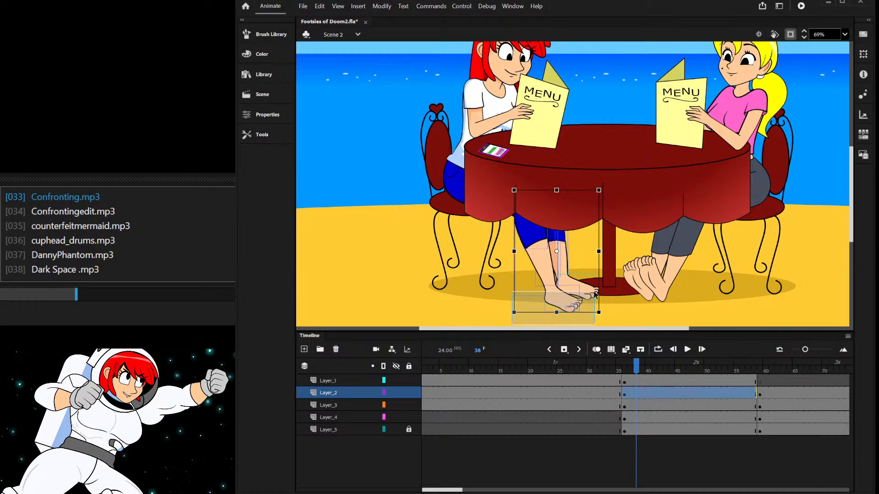
{"action": "left_click_drag", "start_coordinate": [557, 252], "coordinate": [516, 184]}
{"action": "left_click_drag", "start_coordinate": [582, 314], "coordinate": [570, 314]}
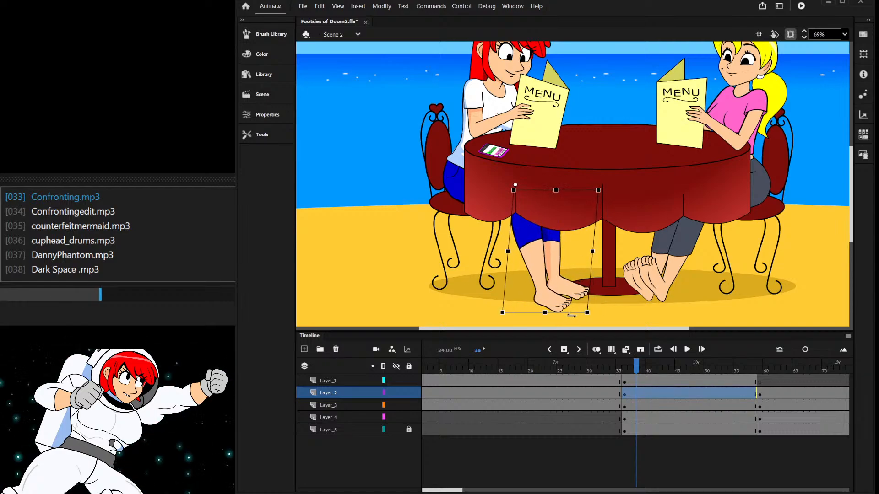
{"action": "left_click", "coordinate": [604, 306]}
{"action": "scroll", "coordinate": [514, 304], "scroll_direction": "down", "scroll_amount": 1}
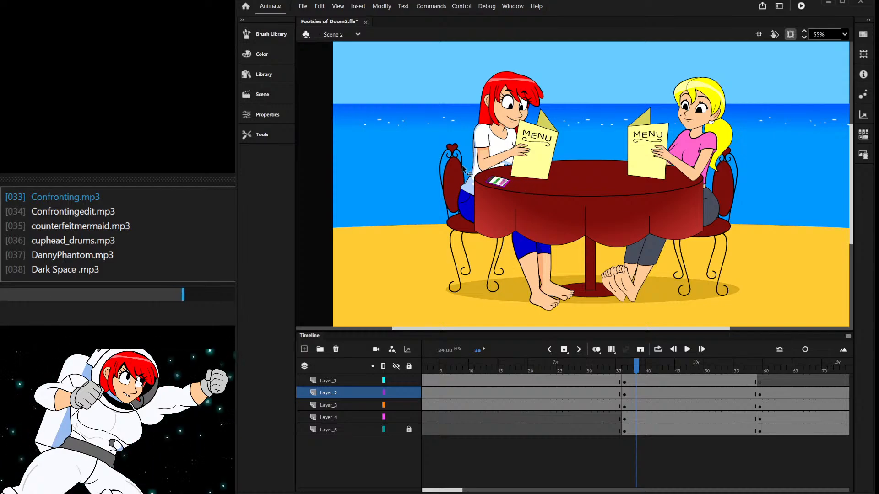
- Review the posed table shot at different magnifications and scrub between the "FIVE YEARS AGO..." title card and the menu shot
{"action": "scroll", "coordinate": [419, 140], "scroll_direction": "down", "scroll_amount": 2}
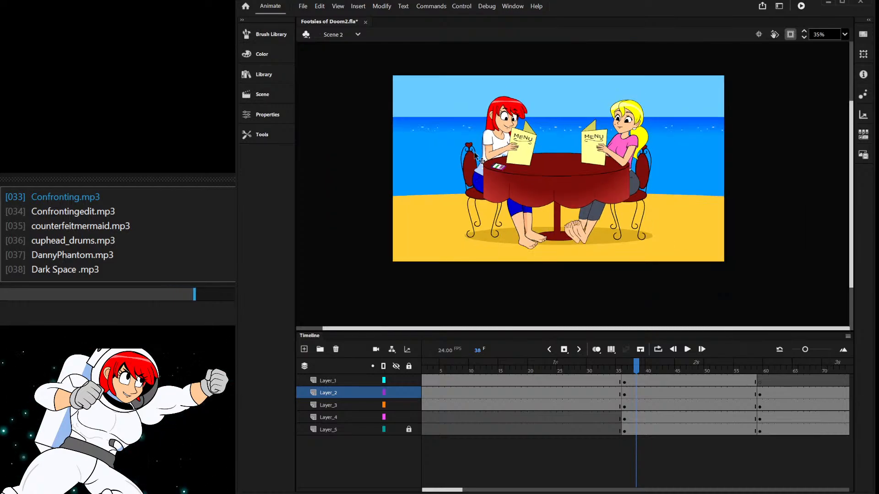
{"action": "scroll", "coordinate": [493, 158], "scroll_direction": "up", "scroll_amount": 2}
{"action": "scroll", "coordinate": [493, 159], "scroll_direction": "up", "scroll_amount": 1}
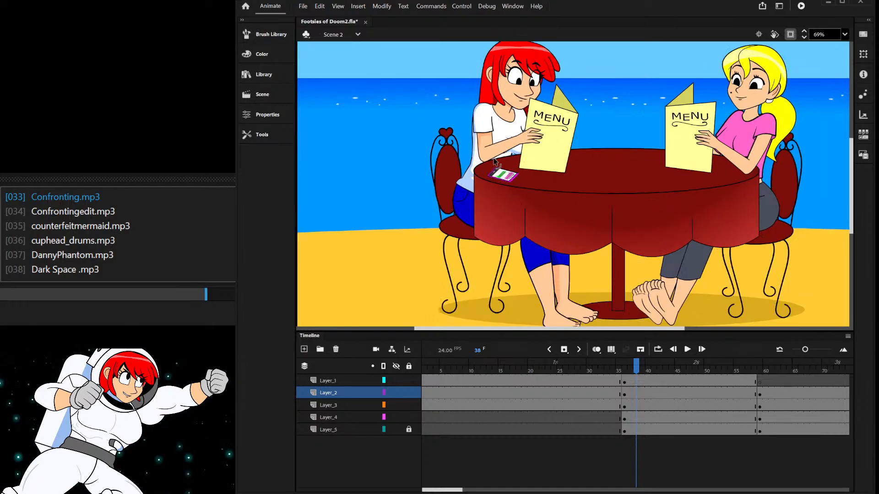
{"action": "scroll", "coordinate": [437, 157], "scroll_direction": "down", "scroll_amount": 1}
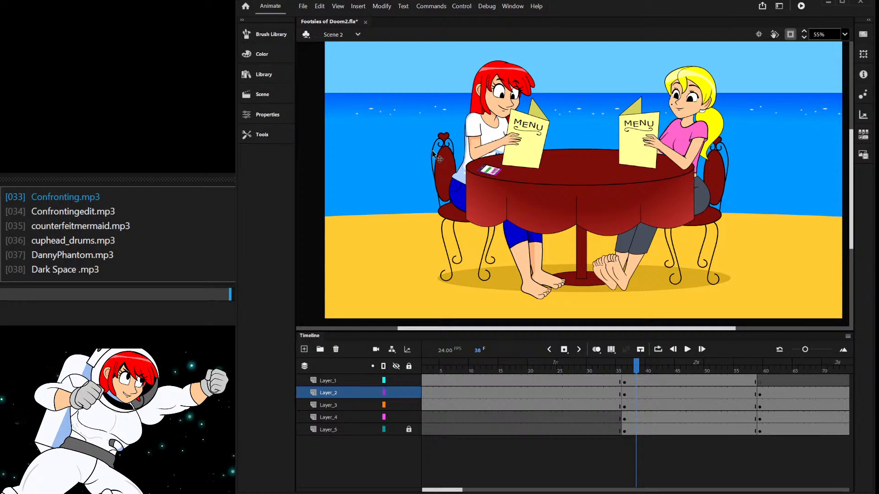
{"action": "scroll", "coordinate": [433, 153], "scroll_direction": "down", "scroll_amount": 1}
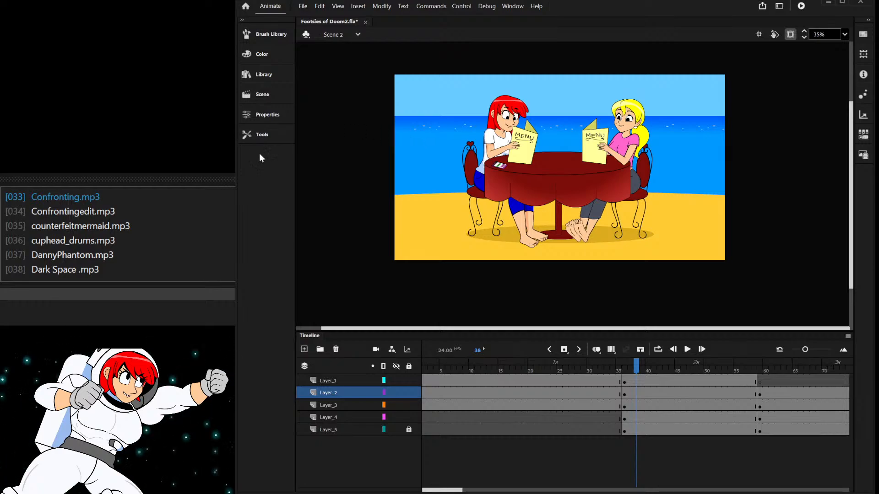
{"action": "left_click_drag", "start_coordinate": [641, 385], "coordinate": [436, 386]}
{"action": "left_click", "coordinate": [464, 300]}
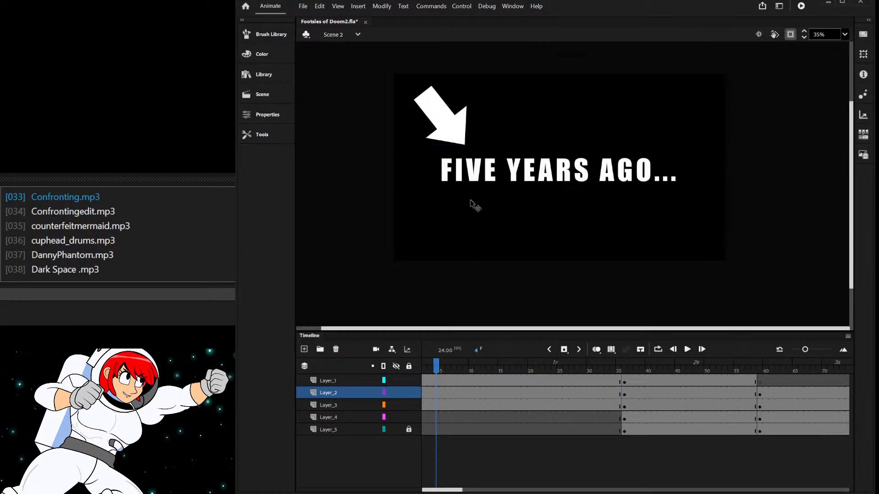
{"action": "left_click_drag", "start_coordinate": [470, 370], "coordinate": [655, 370]}
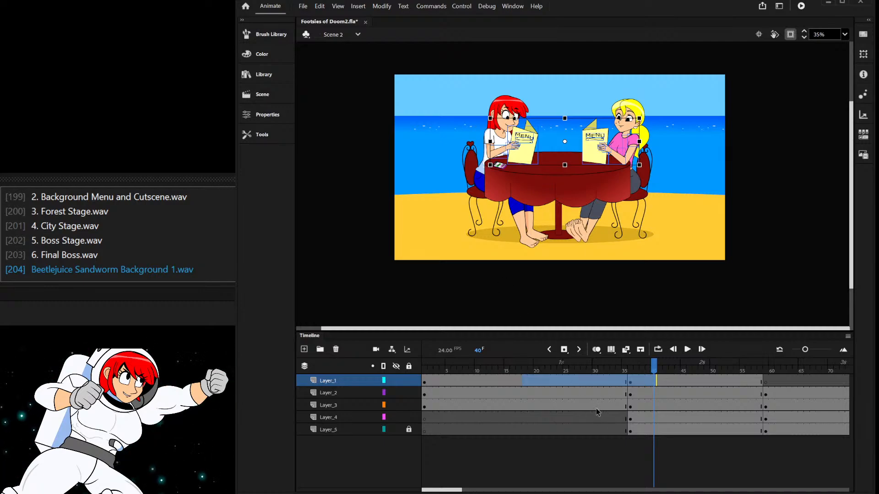
{"action": "left_click", "coordinate": [589, 430]}
{"action": "left_click_drag", "start_coordinate": [588, 365], "coordinate": [636, 365]}
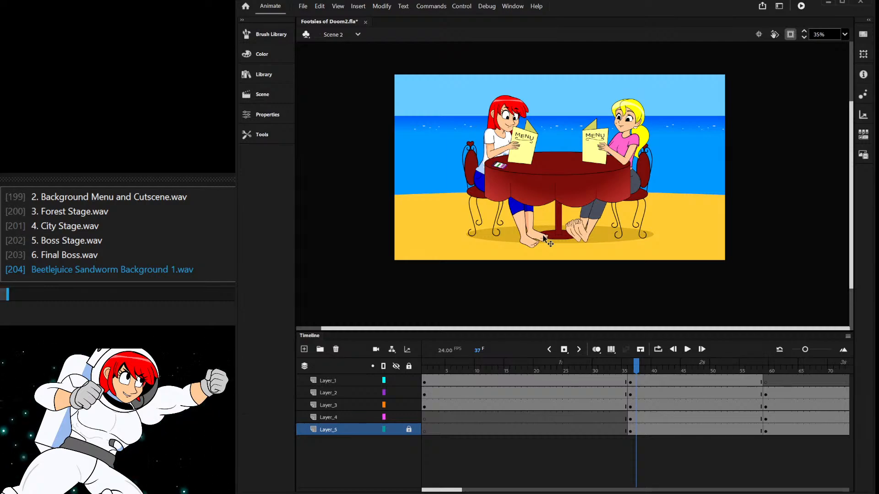
- Extend the menu-reading shot by 19 frames on all layers, inserting the frames at frame 50
{"action": "left_click_drag", "start_coordinate": [616, 369], "coordinate": [709, 407]}
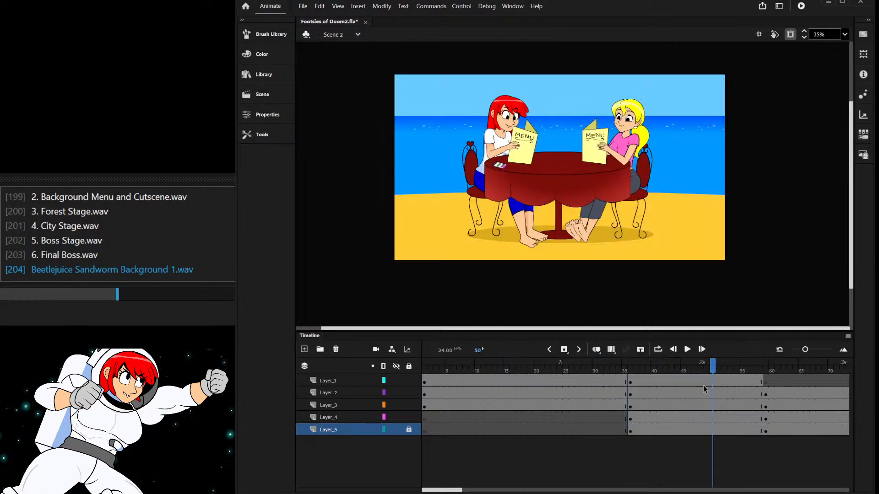
{"action": "key", "text": "F5"}
{"action": "key", "text": "F5"}
{"action": "key", "text": "F5"}
{"action": "key", "text": "F5"}
{"action": "key", "text": "F5"}
{"action": "key", "text": "F5"}
{"action": "key", "text": "F5"}
{"action": "key", "text": "F5"}
{"action": "key", "text": "F5"}
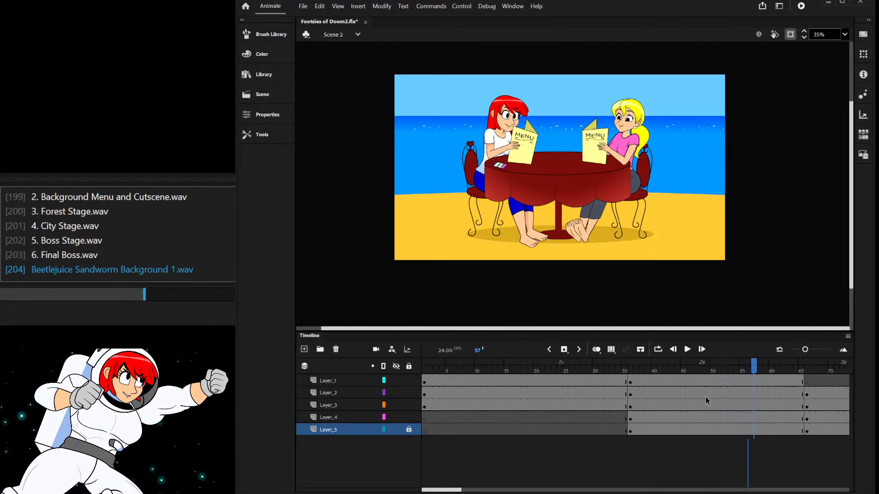
{"action": "key", "text": "F5"}
{"action": "key", "text": "F5"}
{"action": "key", "text": "F5"}
{"action": "key", "text": "F5"}
{"action": "key", "text": "F5"}
{"action": "key", "text": "F5"}
{"action": "key", "text": "F5"}
{"action": "key", "text": "F5"}
{"action": "key", "text": "F5"}
{"action": "key", "text": "F5"}
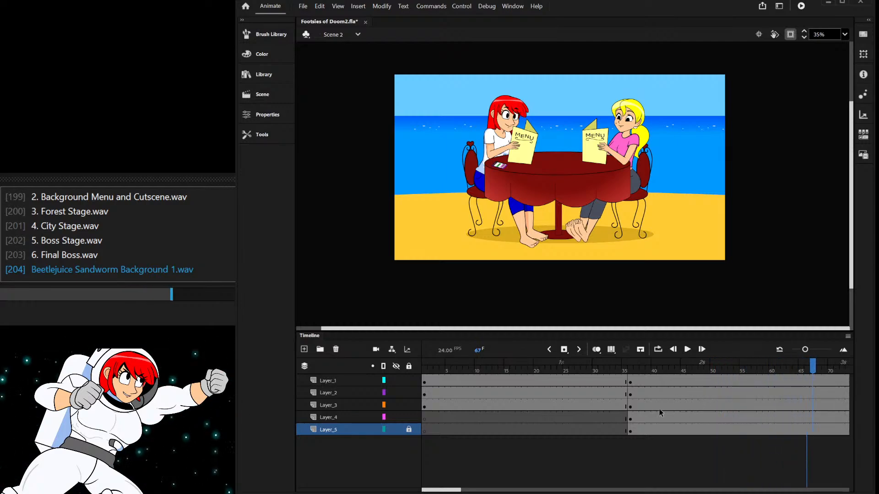
- Open the red-haired woman's head symbol from the menu shot and scrub its timeline to check the eye animation
{"action": "left_click_drag", "start_coordinate": [604, 378], "coordinate": [641, 375]}
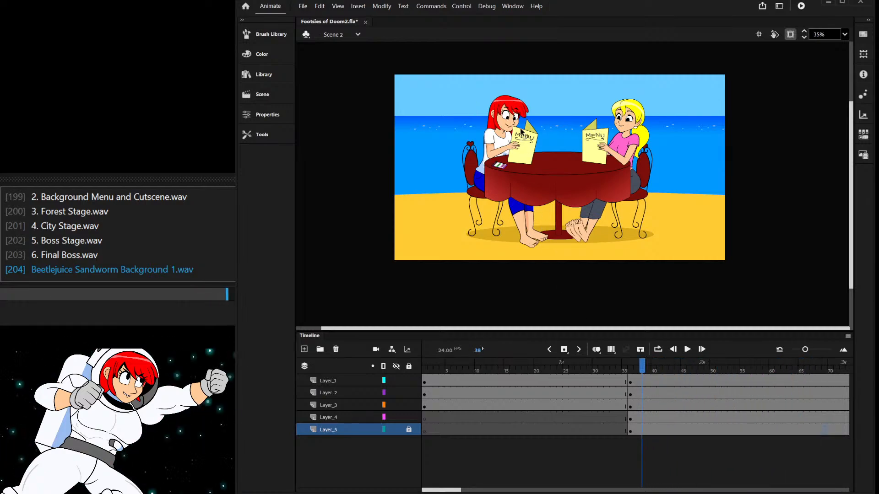
{"action": "scroll", "coordinate": [523, 106], "scroll_direction": "up", "scroll_amount": 2}
{"action": "scroll", "coordinate": [523, 105], "scroll_direction": "up", "scroll_amount": 3}
{"action": "left_click", "coordinate": [488, 150]}
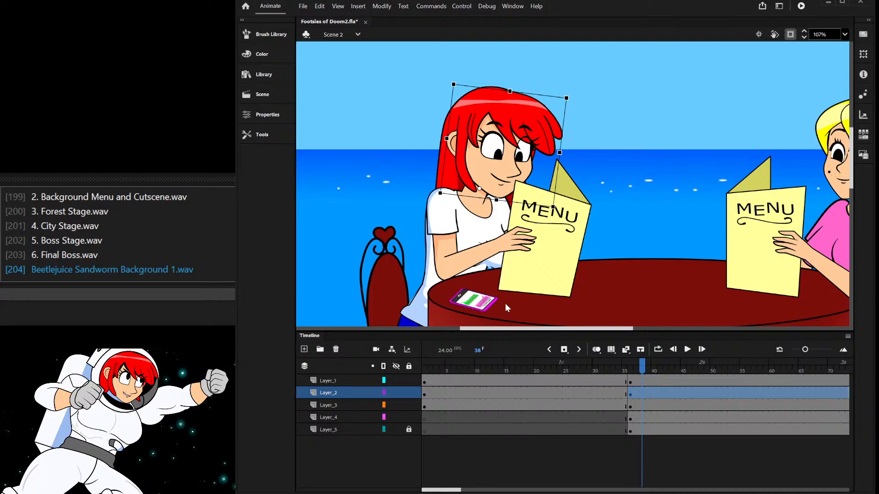
{"action": "double_click", "coordinate": [480, 164]}
{"action": "left_click_drag", "start_coordinate": [473, 365], "coordinate": [489, 365]}
{"action": "scroll", "coordinate": [564, 429], "scroll_direction": "up", "scroll_amount": 1}
{"action": "left_click", "coordinate": [446, 396]}
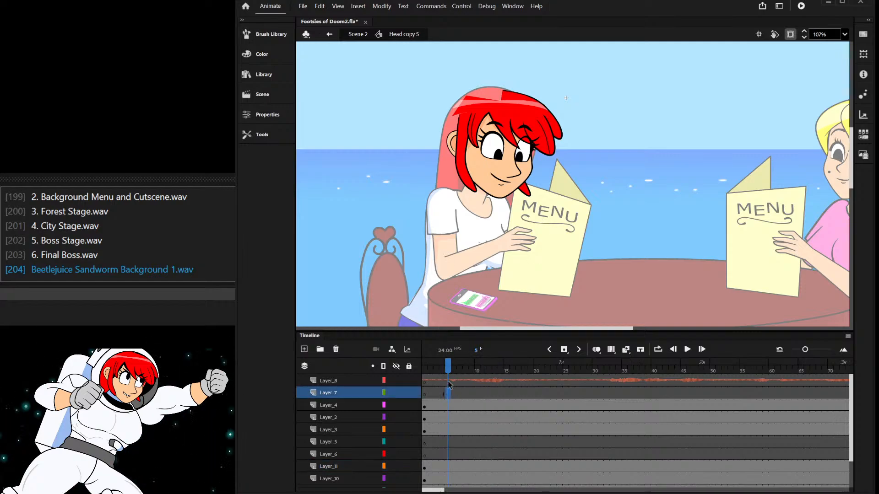
{"action": "left_click", "coordinate": [424, 381]}
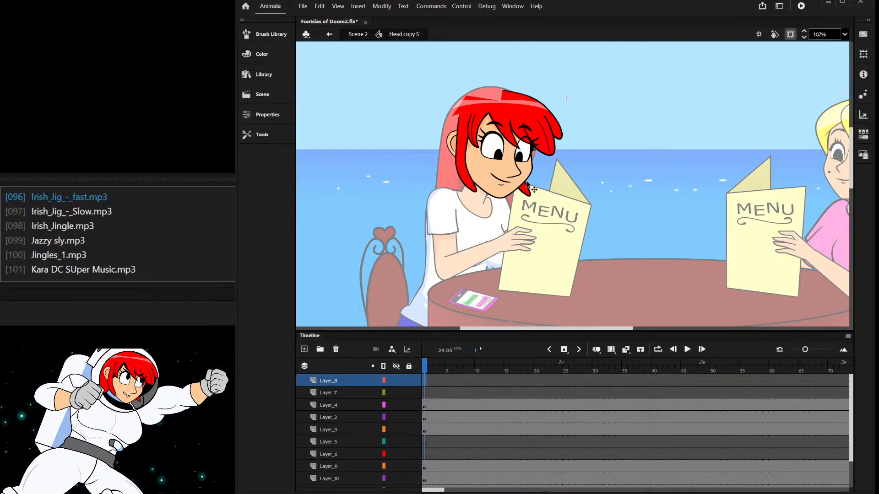
{"action": "left_click_drag", "start_coordinate": [425, 364], "coordinate": [842, 365]}
{"action": "key", "text": "Return"}
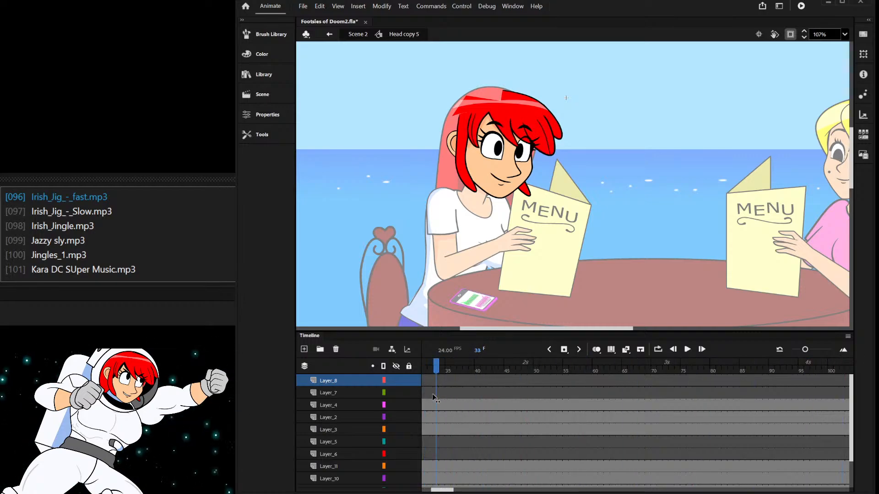
- Remove all frames after frame 1 on every layer of her eyes symbol, and return to Scene 2
{"action": "double_click", "coordinate": [542, 152]}
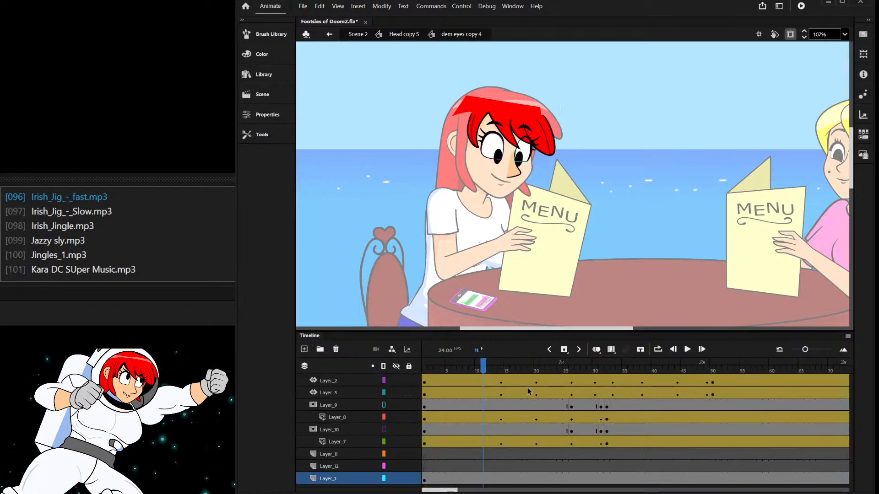
{"action": "left_click_drag", "start_coordinate": [421, 478], "coordinate": [579, 353]}
{"action": "left_click_drag", "start_coordinate": [635, 169], "coordinate": [742, 366]}
{"action": "key", "text": "shift+F5"}
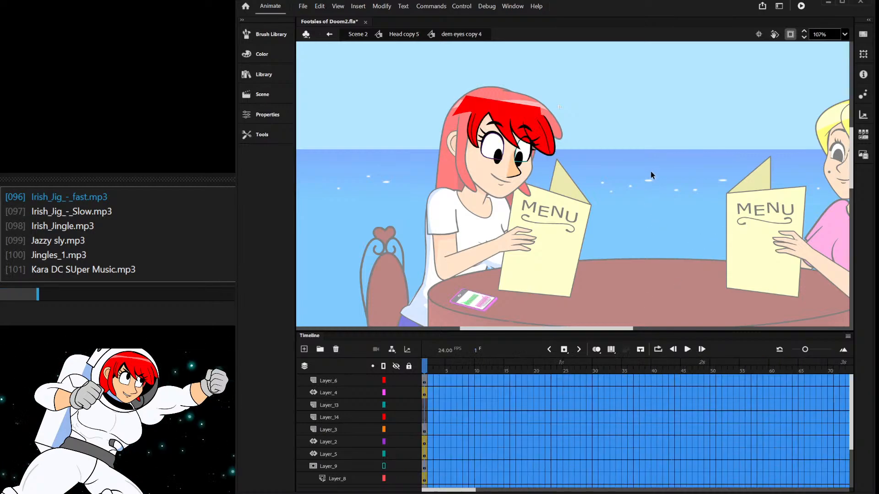
{"action": "double_click", "coordinate": [393, 161]}
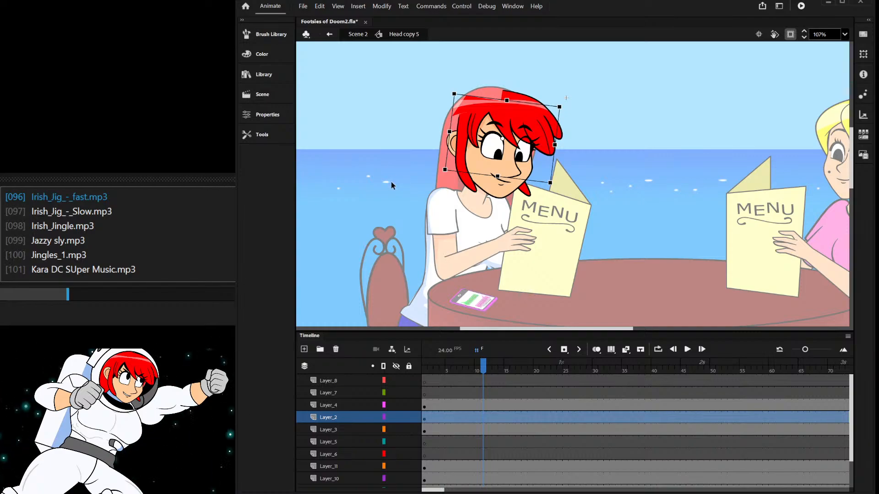
{"action": "double_click", "coordinate": [391, 182]}
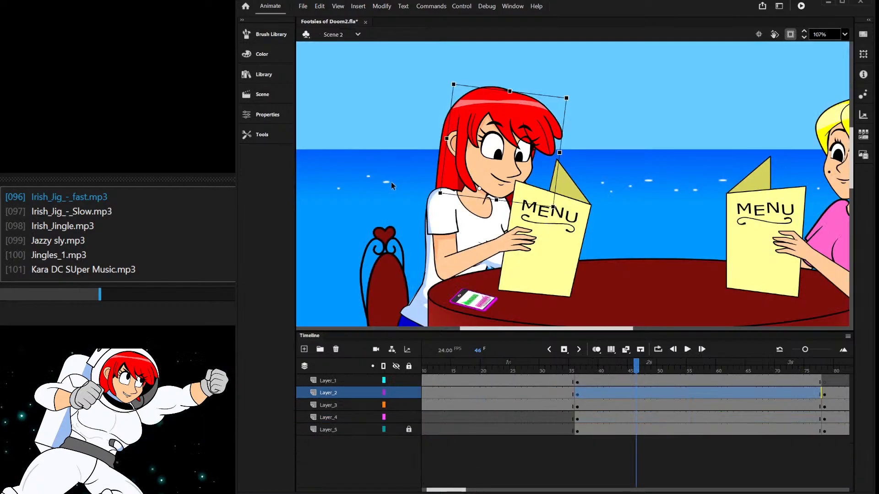
- Rotate the red-haired woman's chest piece behind her forearm slightly counterclockwise and shift it a little away from the menu
{"action": "left_click_drag", "start_coordinate": [606, 366], "coordinate": [736, 382]}
{"action": "scroll", "coordinate": [486, 207], "scroll_direction": "down", "scroll_amount": 3}
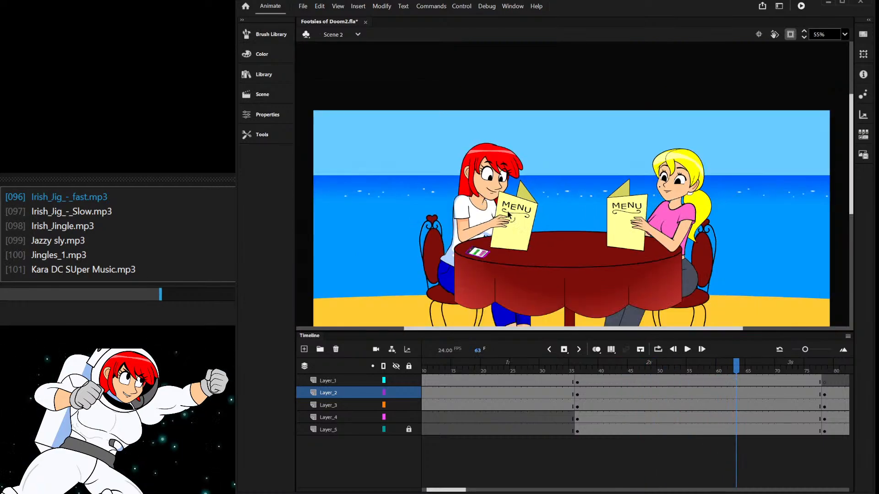
{"action": "scroll", "coordinate": [531, 217], "scroll_direction": "up", "scroll_amount": 2}
{"action": "scroll", "coordinate": [531, 218], "scroll_direction": "down", "scroll_amount": 2}
{"action": "left_click_drag", "start_coordinate": [613, 369], "coordinate": [724, 372]}
{"action": "scroll", "coordinate": [504, 207], "scroll_direction": "up", "scroll_amount": 3}
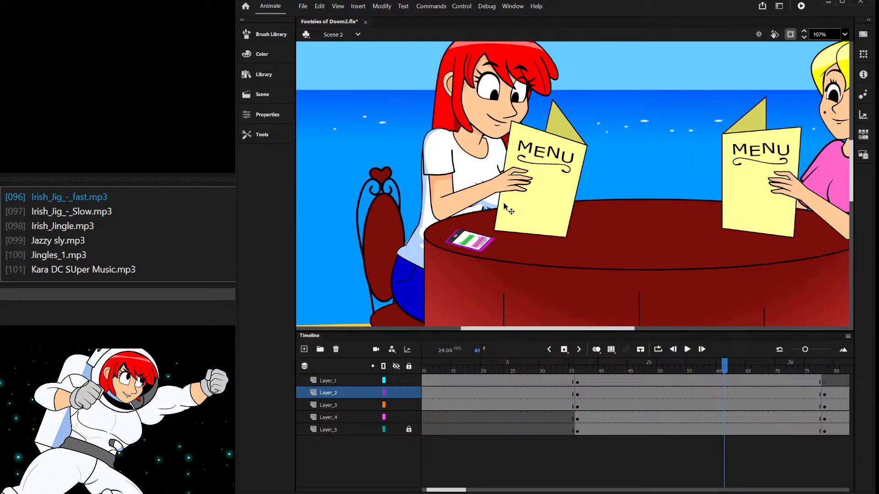
{"action": "scroll", "coordinate": [505, 207], "scroll_direction": "up", "scroll_amount": 3}
{"action": "left_click", "coordinate": [476, 201]}
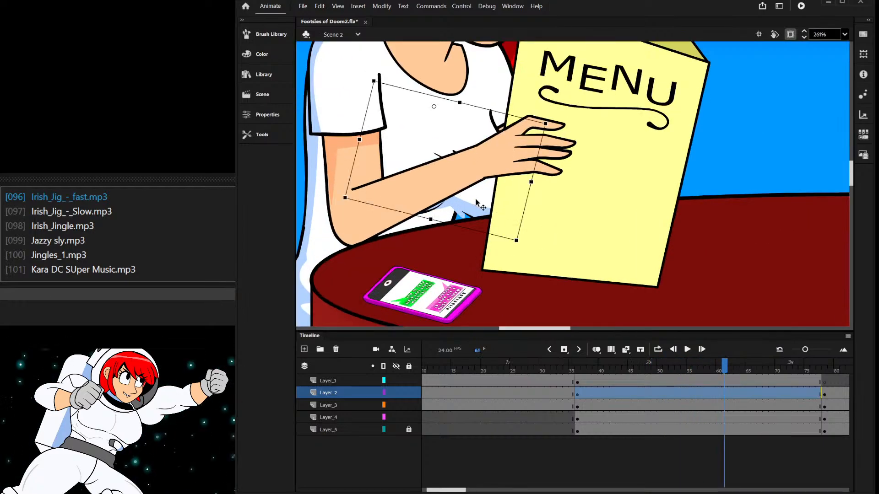
{"action": "scroll", "coordinate": [566, 156], "scroll_direction": "down", "scroll_amount": 3}
{"action": "left_click", "coordinate": [490, 183]}
{"action": "scroll", "coordinate": [471, 220], "scroll_direction": "up", "scroll_amount": 2}
{"action": "left_click", "coordinate": [472, 221]}
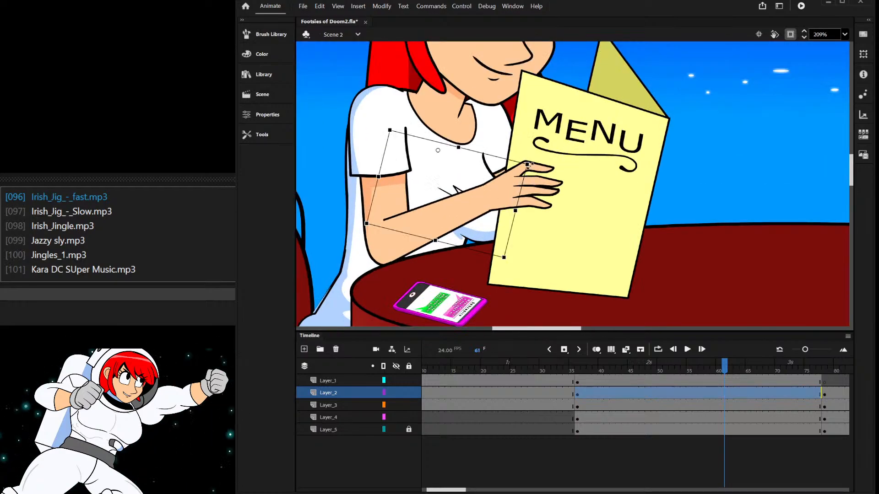
{"action": "left_click_drag", "start_coordinate": [535, 171], "coordinate": [531, 155]}
{"action": "mouse_move", "coordinate": [497, 224]}
{"action": "left_mouse_down"}
{"action": "mouse_move", "coordinate": [491, 214]}
{"action": "mouse_move", "coordinate": [485, 221]}
{"action": "left_mouse_up"}
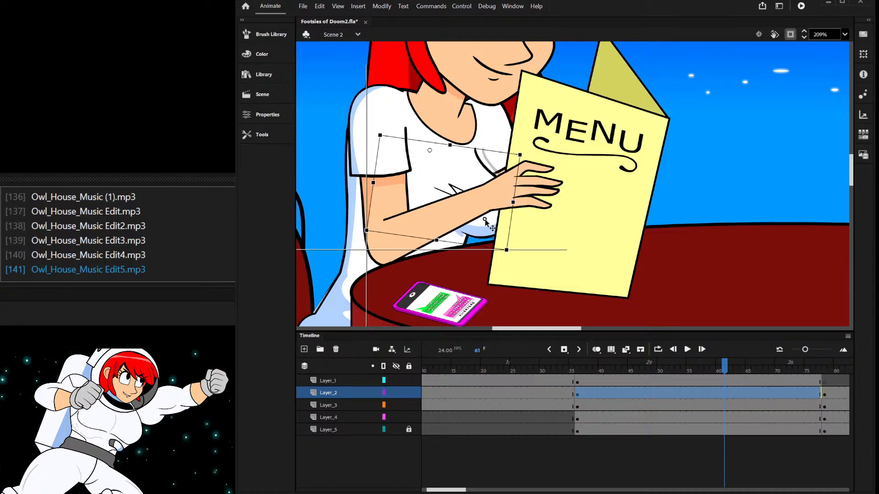
{"action": "left_click", "coordinate": [712, 183]}
- End the menu shot with blank keyframes at frame 76 on all layers
{"action": "scroll", "coordinate": [462, 313], "scroll_direction": "down", "scroll_amount": 5}
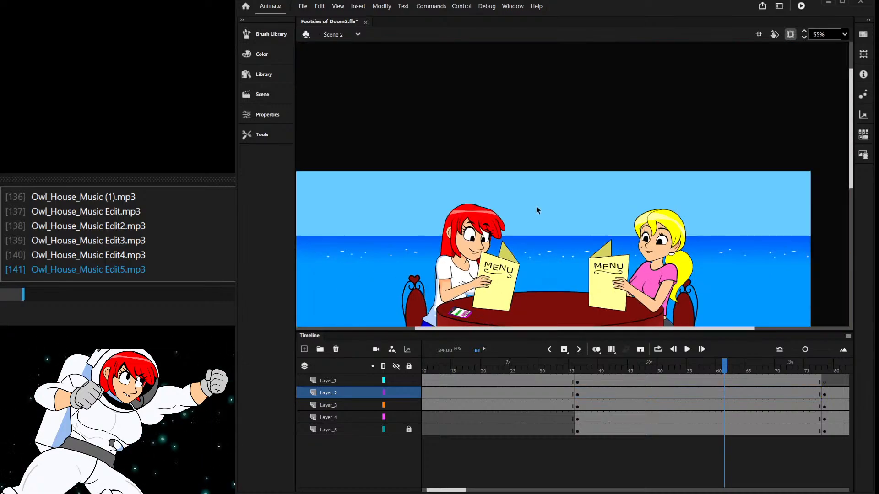
{"action": "scroll", "coordinate": [475, 279], "scroll_direction": "up", "scroll_amount": 4}
{"action": "scroll", "coordinate": [450, 314], "scroll_direction": "up", "scroll_amount": 2}
{"action": "scroll", "coordinate": [534, 199], "scroll_direction": "down", "scroll_amount": 5}
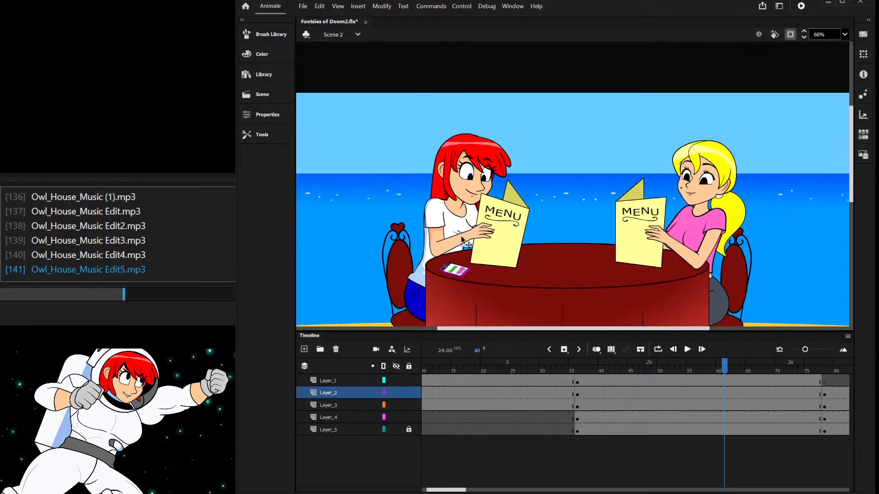
{"action": "scroll", "coordinate": [534, 199], "scroll_direction": "down", "scroll_amount": 2}
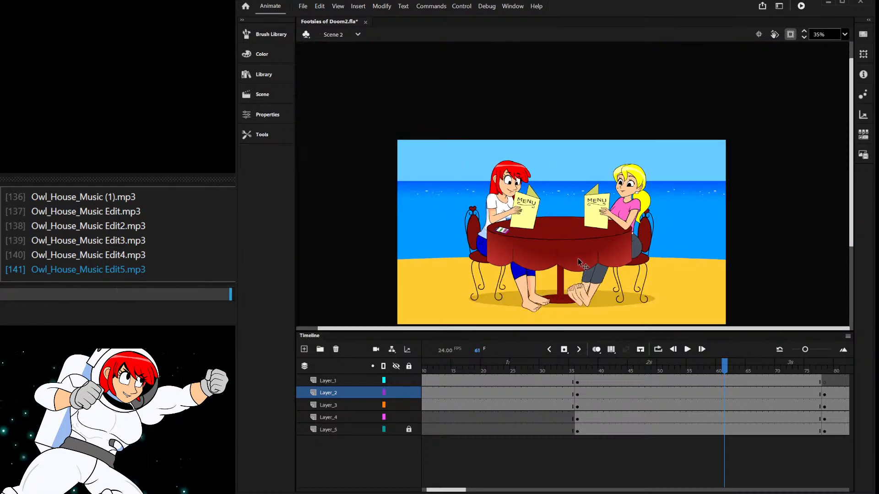
{"action": "scroll", "coordinate": [566, 252], "scroll_direction": "up", "scroll_amount": 1}
{"action": "left_click_drag", "start_coordinate": [724, 366], "coordinate": [726, 435]}
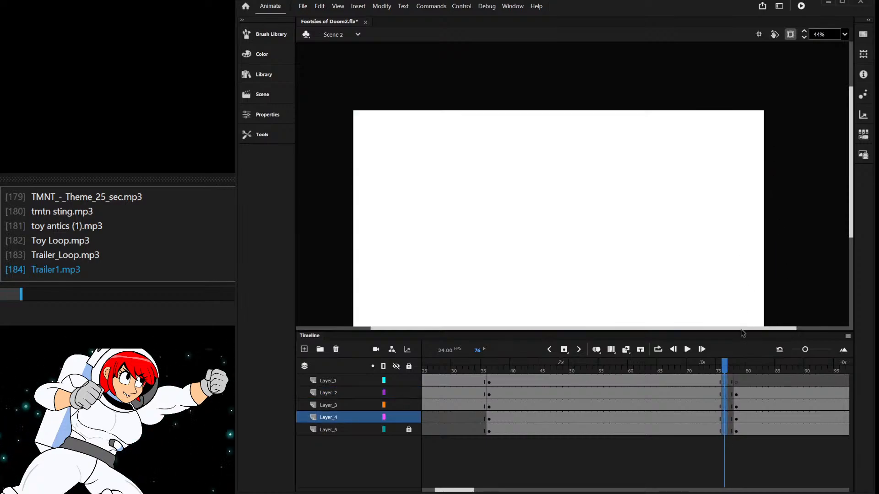
{"action": "left_click", "coordinate": [700, 406]}
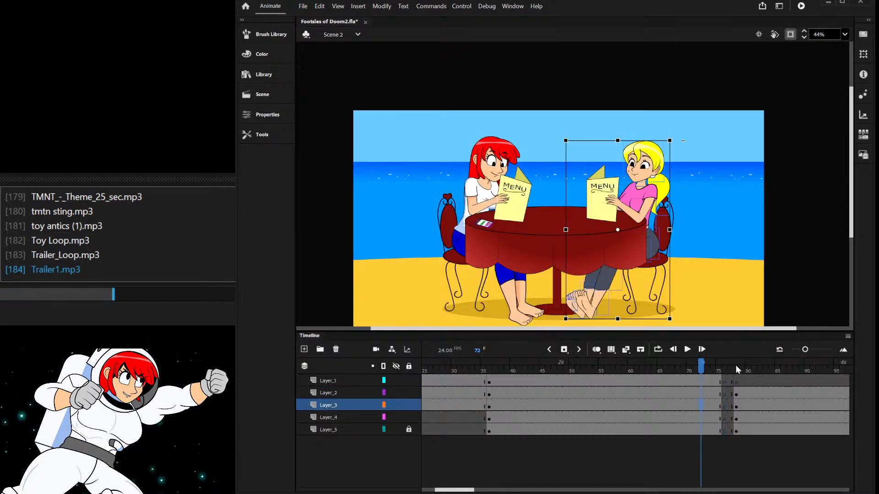
- Extend the blank section from frame 76 on all layers until the following shot starts at frame 130
{"action": "left_click", "coordinate": [724, 371]}
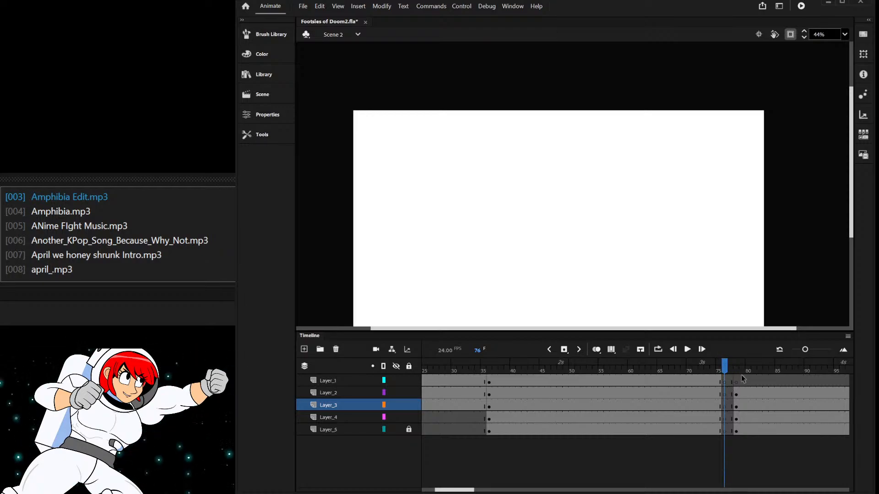
{"action": "key", "text": "F5"}
{"action": "key", "text": "F5"}
{"action": "key", "text": "F5"}
{"action": "key", "text": "F5"}
{"action": "key", "text": "F5"}
{"action": "key", "text": "F5"}
{"action": "key", "text": "F5"}
{"action": "key", "text": "F5"}
{"action": "key", "text": "F5"}
{"action": "key", "text": "F5"}
{"action": "key", "text": "F5"}
{"action": "key", "text": "F5"}
{"action": "key", "text": "F5"}
{"action": "key", "text": "F5"}
{"action": "key", "text": "F5"}
{"action": "key", "text": "F5"}
{"action": "key", "text": "F5"}
{"action": "key", "text": "F5"}
{"action": "key", "text": "F5"}
{"action": "key", "text": "F5"}
{"action": "key", "text": "F5"}
{"action": "key", "text": "F5"}
{"action": "key", "text": "F5"}
{"action": "key", "text": "F5"}
{"action": "key", "text": "F5"}
{"action": "key", "text": "F5"}
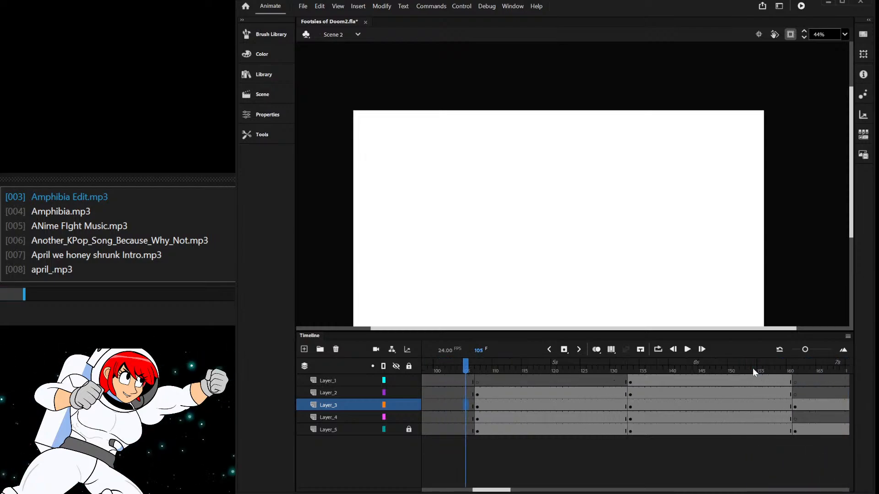
{"action": "key", "text": "F5"}
{"action": "key", "text": "F5"}
{"action": "key", "text": "F5"}
{"action": "key", "text": "F5"}
{"action": "key", "text": "F5"}
{"action": "key", "text": "F5"}
{"action": "key", "text": "F5"}
{"action": "key", "text": "F5"}
{"action": "key", "text": "F5"}
{"action": "key", "text": "F5"}
{"action": "key", "text": "F5"}
{"action": "key", "text": "F5"}
{"action": "key", "text": "F5"}
{"action": "key", "text": "F5"}
{"action": "key", "text": "F5"}
{"action": "key", "text": "F5"}
{"action": "key", "text": "F5"}
{"action": "key", "text": "F5"}
{"action": "key", "text": "F5"}
{"action": "key", "text": "F5"}
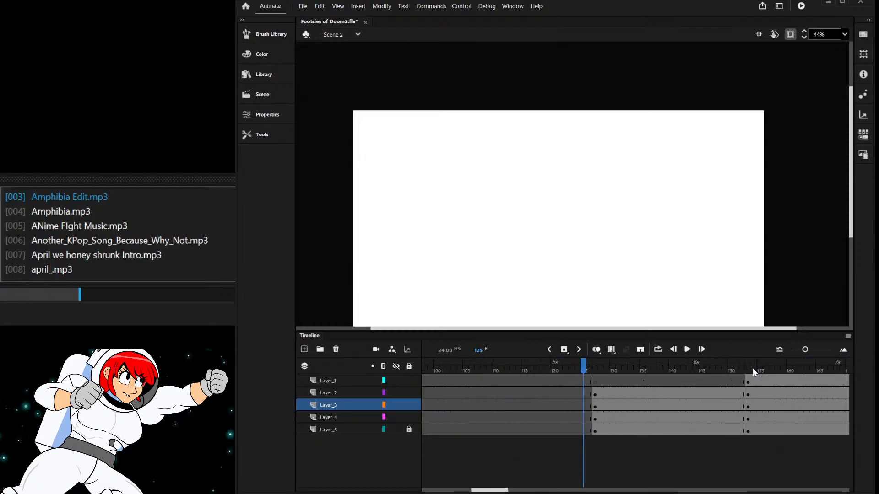
{"action": "key", "text": "F5"}
{"action": "key", "text": "F5"}
{"action": "key", "text": "F5"}
- Copy the feet close-up at frame 184 on all layers into frame 76, with blank keyframes from frame 77
{"action": "left_click_drag", "start_coordinate": [601, 367], "coordinate": [754, 437]}
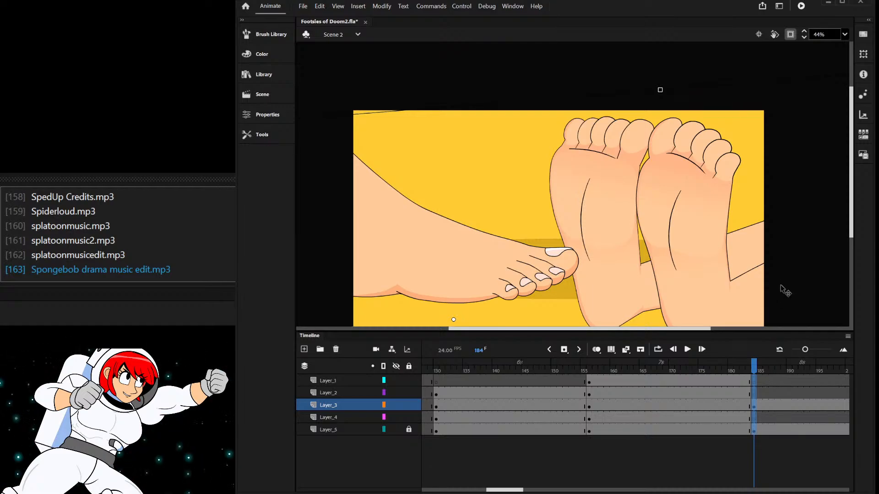
{"action": "left_click_drag", "start_coordinate": [754, 365], "coordinate": [563, 387]}
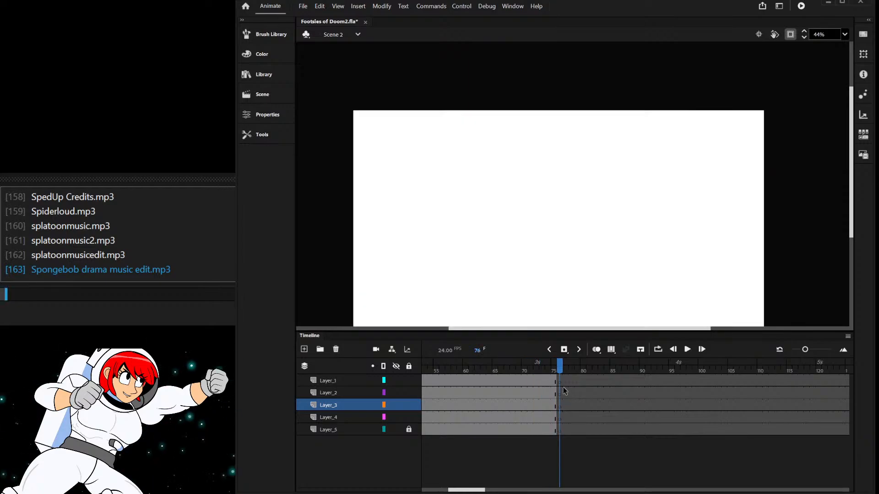
{"action": "left_click", "coordinate": [560, 427]}
{"action": "key", "text": "ctrl+alt+v"}
{"action": "left_click_drag", "start_coordinate": [568, 379], "coordinate": [567, 432]}
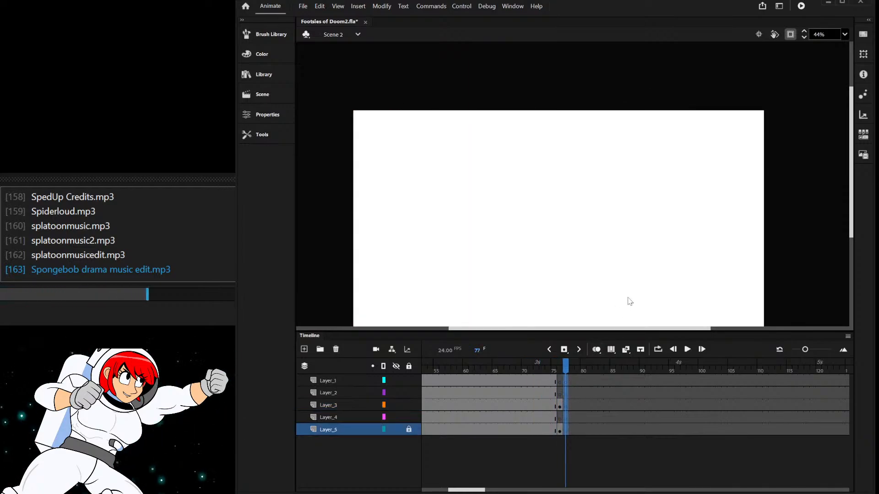
- Add a new layer above the artwork layers and place the background music on it starting at frame 36
{"action": "key", "text": "ctrl+alt+v"}
{"action": "left_click_drag", "start_coordinate": [575, 361], "coordinate": [601, 382]}
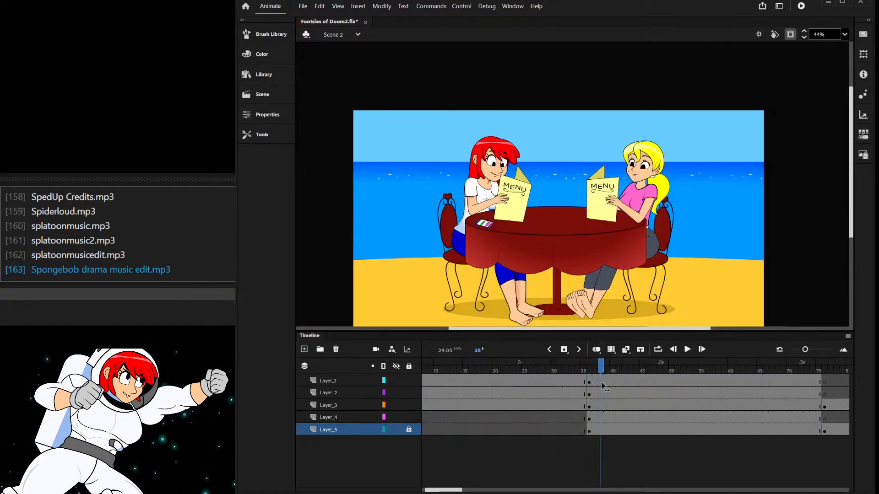
{"action": "scroll", "coordinate": [560, 141], "scroll_direction": "down", "scroll_amount": 1}
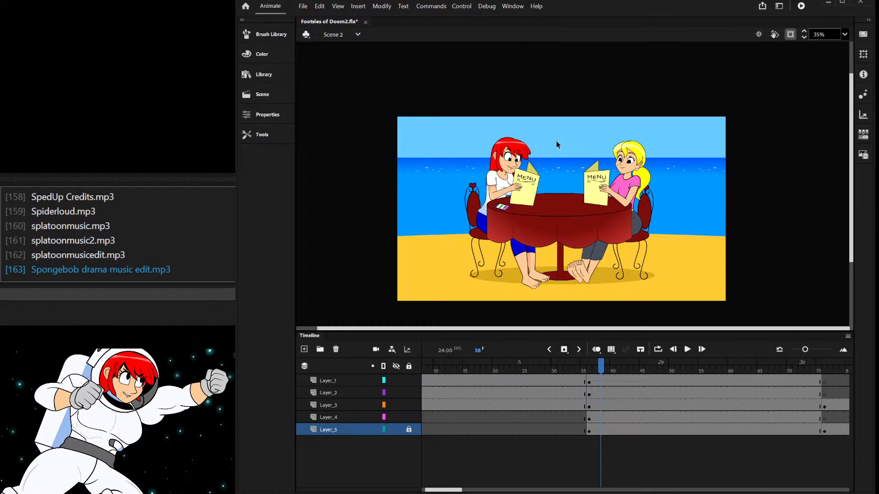
{"action": "left_click", "coordinate": [389, 380]}
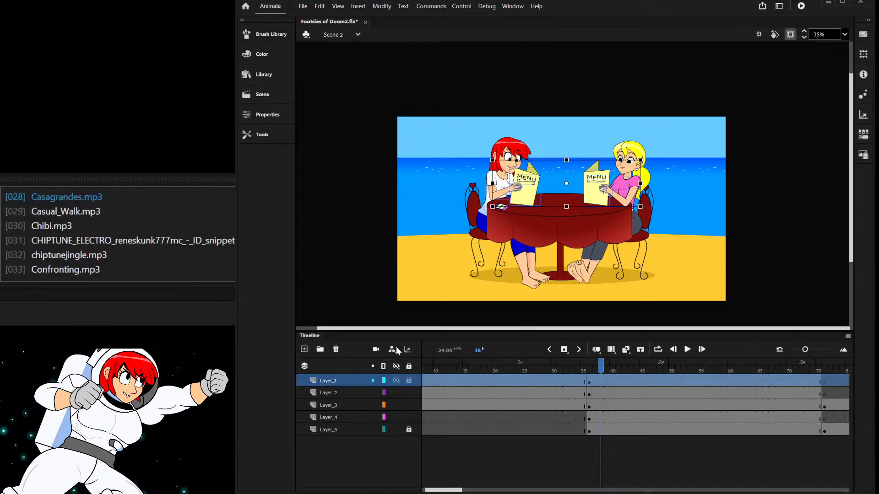
{"action": "key", "text": "ctrl+alt+l"}
{"action": "left_click", "coordinate": [589, 381]}
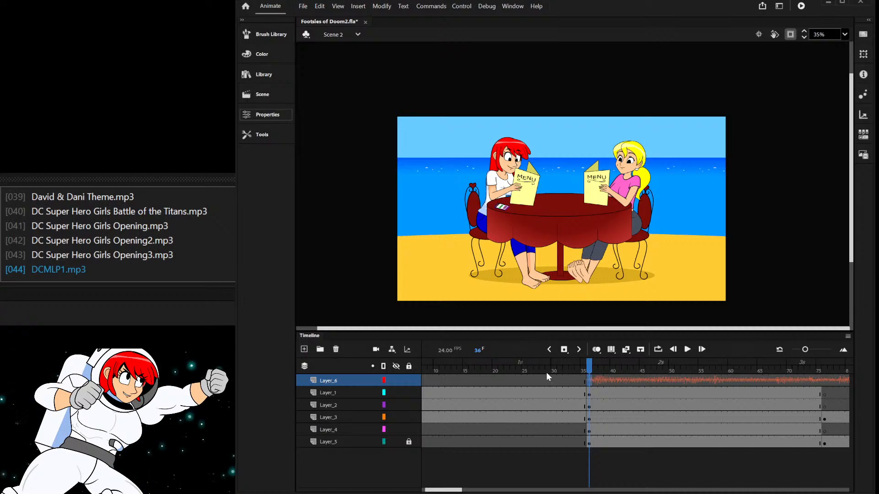
- Scrub across the cut from the FIVE YEARS AGO title to the menu shot to check how the music starts
{"action": "left_click", "coordinate": [578, 390]}
{"action": "left_click_drag", "start_coordinate": [577, 370], "coordinate": [611, 384]}
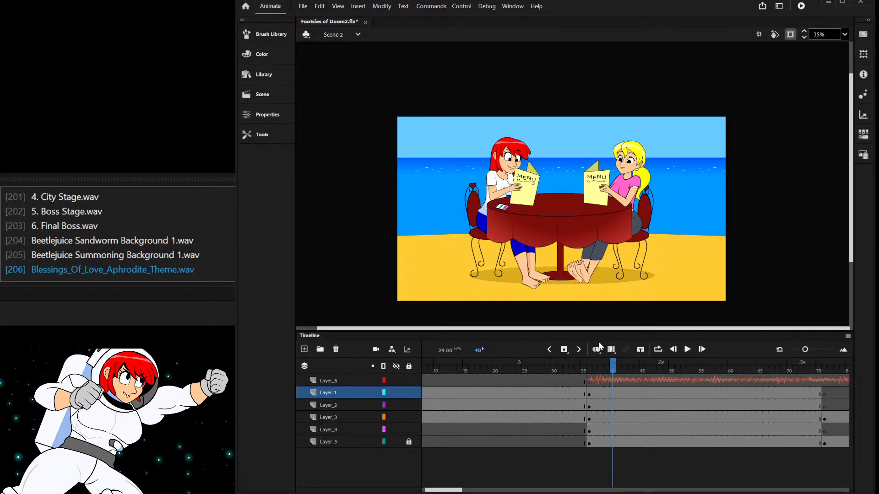
{"action": "left_click_drag", "start_coordinate": [576, 375], "coordinate": [560, 388]}
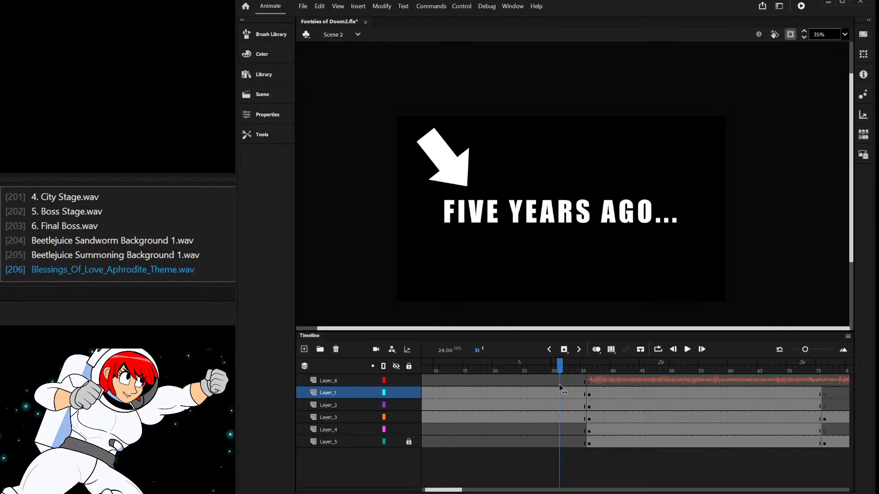
{"action": "left_click_drag", "start_coordinate": [560, 388], "coordinate": [596, 410]}
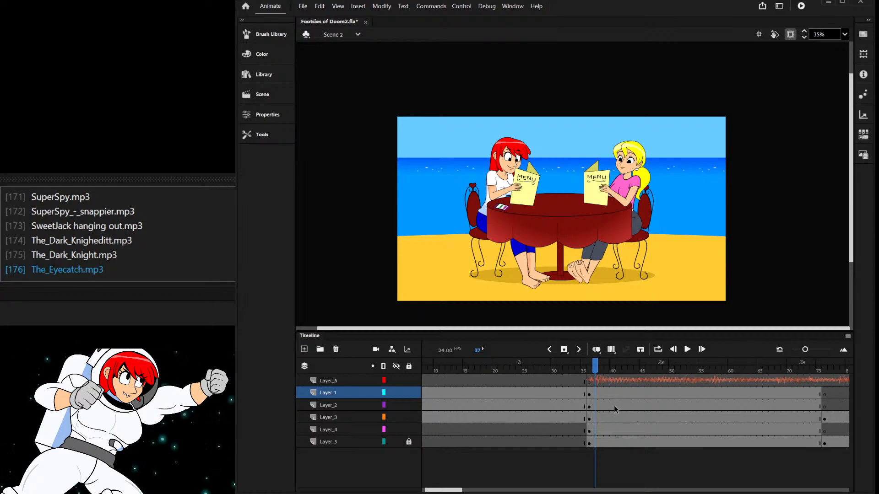
{"action": "left_click", "coordinate": [566, 367]}
{"action": "left_click_drag", "start_coordinate": [566, 368], "coordinate": [613, 370]}
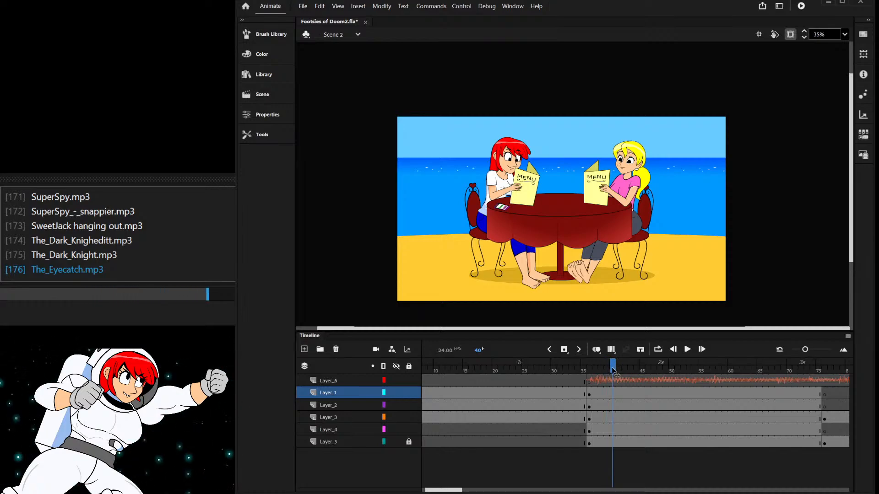
{"action": "left_click_drag", "start_coordinate": [613, 371], "coordinate": [589, 414]}
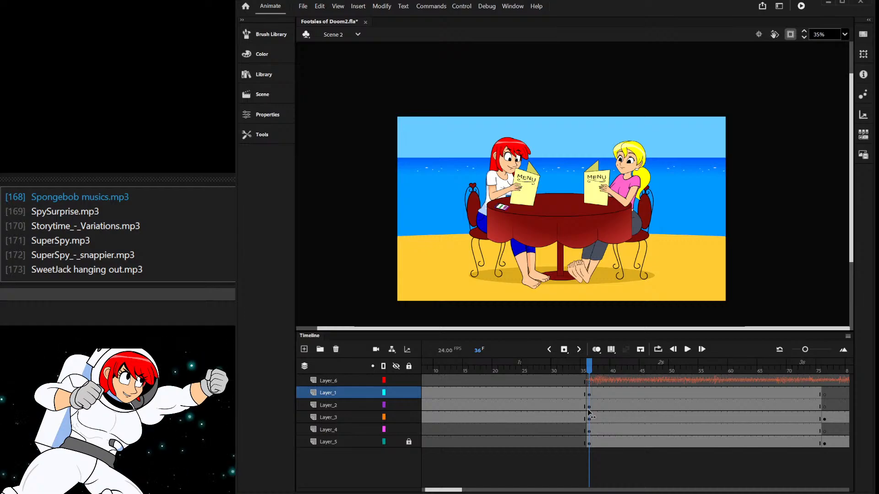
{"action": "left_click_drag", "start_coordinate": [588, 410], "coordinate": [601, 432]}
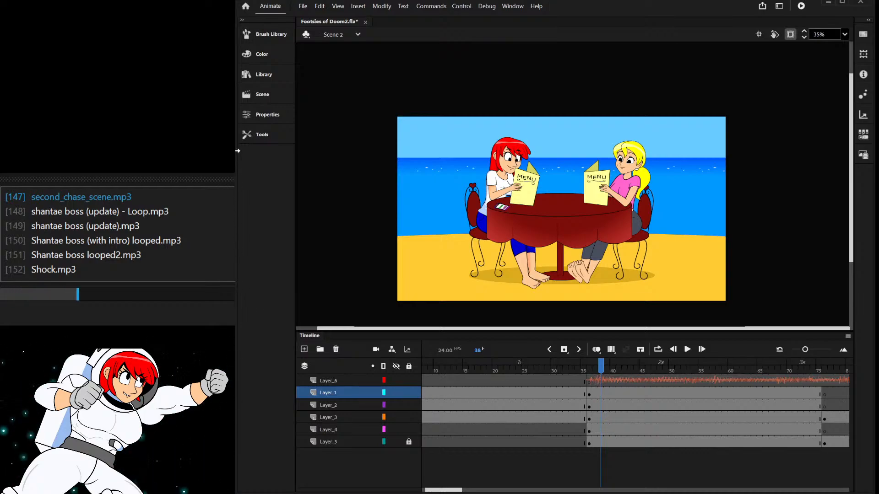
- Enable the scene camera, keyframe it at frames 36 and 76, and create a motion tween across the menu shot
{"action": "key", "text": "c"}
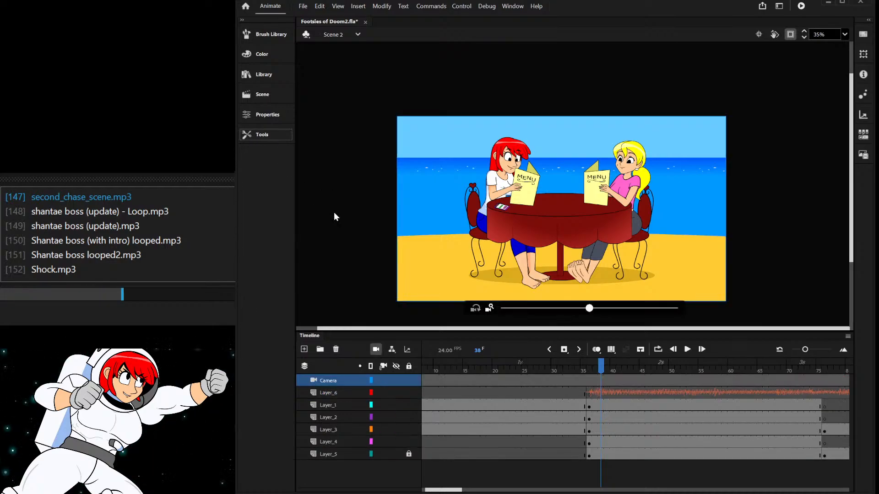
{"action": "left_click", "coordinate": [583, 380]}
{"action": "left_click", "coordinate": [587, 380]}
{"action": "key", "text": "Return"}
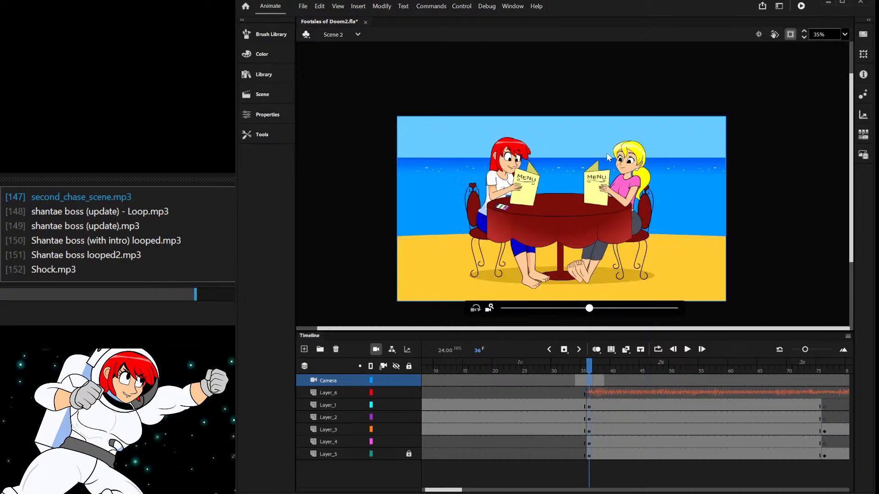
{"action": "left_click", "coordinate": [708, 380]}
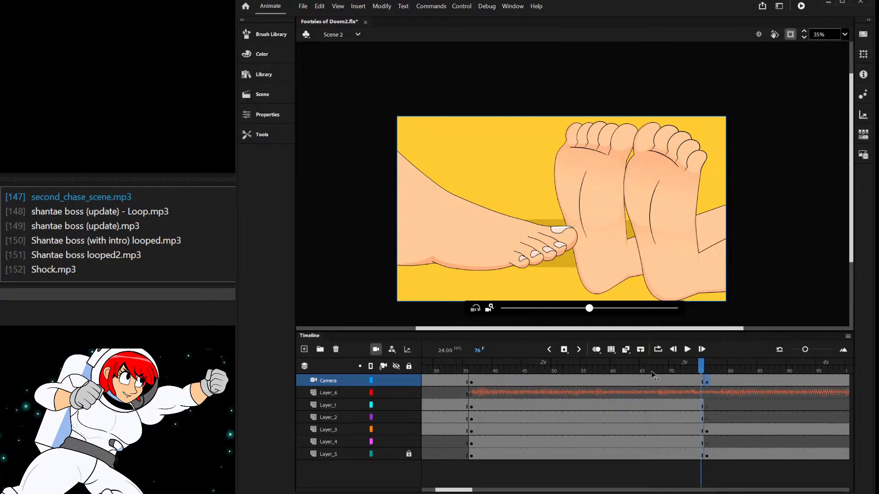
{"action": "left_click", "coordinate": [469, 382]}
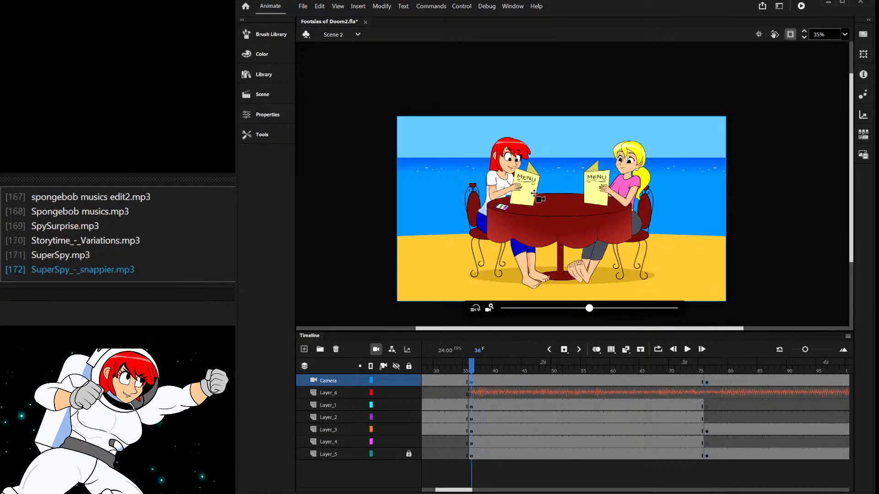
{"action": "right_click", "coordinate": [473, 385]}
{"action": "left_click", "coordinate": [524, 94]}
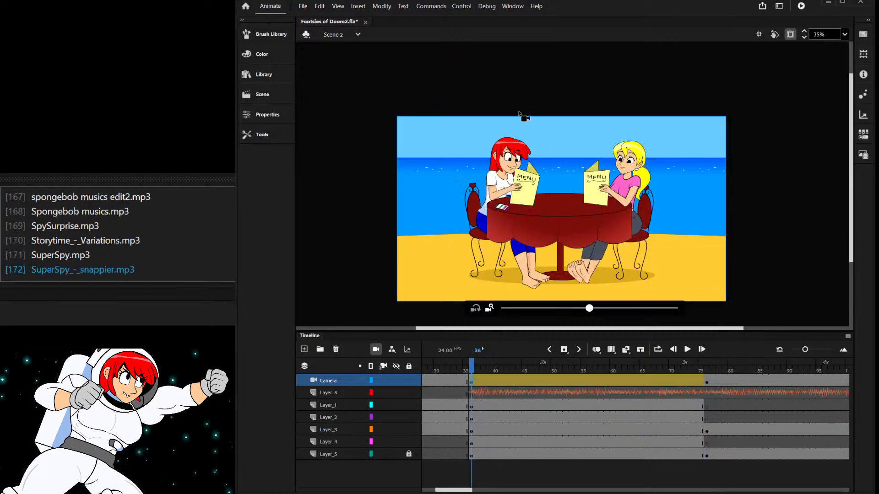
- Zoom the camera in on the two women at frame 75 and raise the view to keep their heads framed
{"action": "left_click_drag", "start_coordinate": [590, 309], "coordinate": [619, 314]}
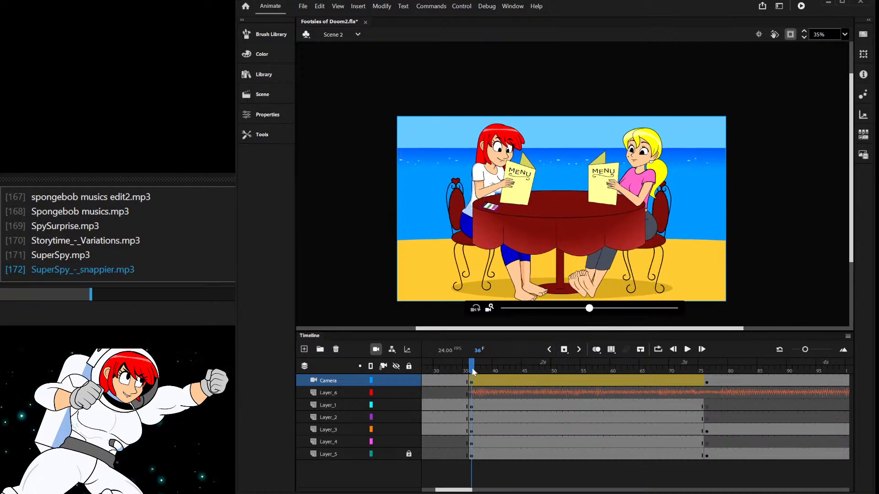
{"action": "left_click_drag", "start_coordinate": [473, 371], "coordinate": [699, 382]}
{"action": "left_click_drag", "start_coordinate": [597, 312], "coordinate": [633, 309]}
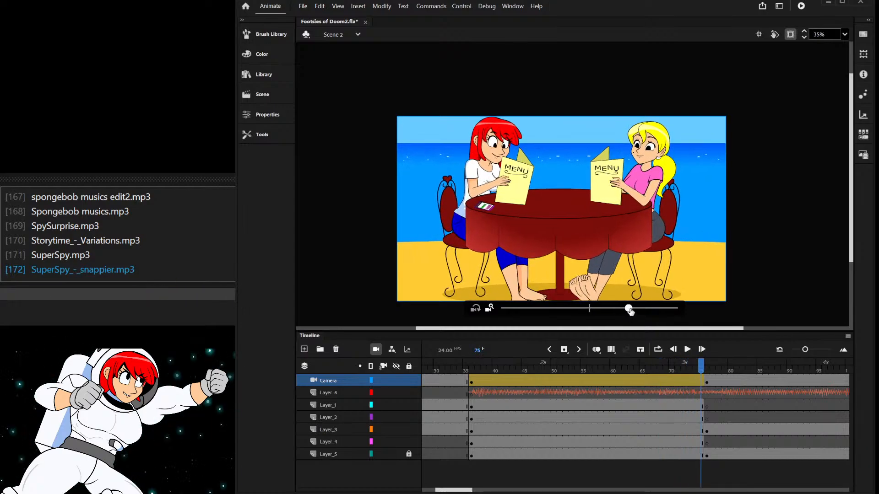
{"action": "left_click_drag", "start_coordinate": [599, 257], "coordinate": [597, 247]}
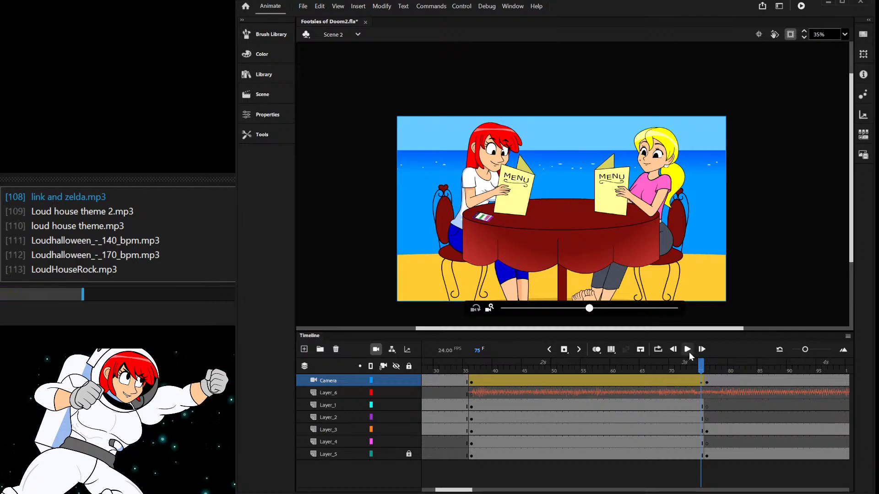
- Scrub through the camera push-in from frame 36 and nudge the camera slightly toward the blonde woman at frame 75
{"action": "left_click_drag", "start_coordinate": [685, 367], "coordinate": [474, 381]}
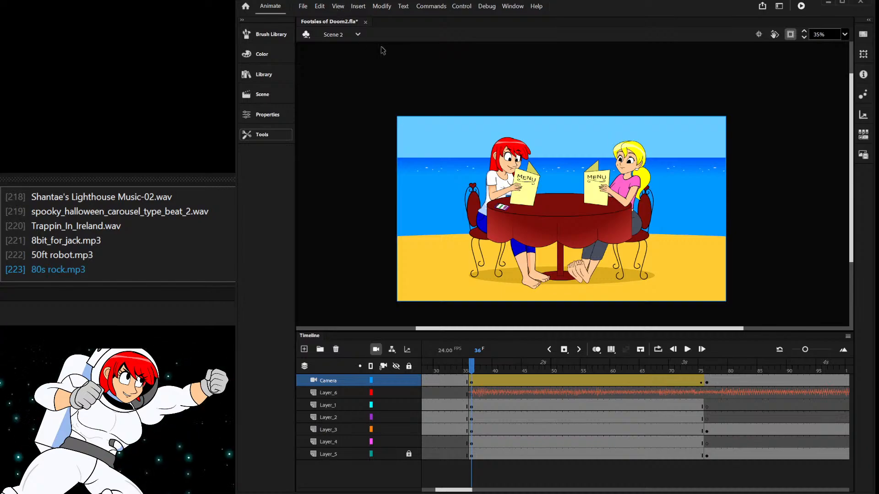
{"action": "left_click_drag", "start_coordinate": [475, 371], "coordinate": [514, 351]}
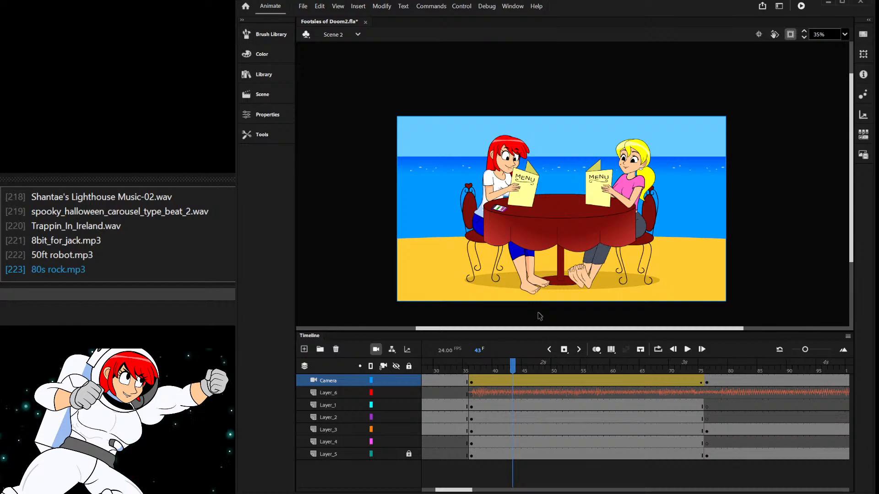
{"action": "left_click_drag", "start_coordinate": [485, 373], "coordinate": [699, 419]}
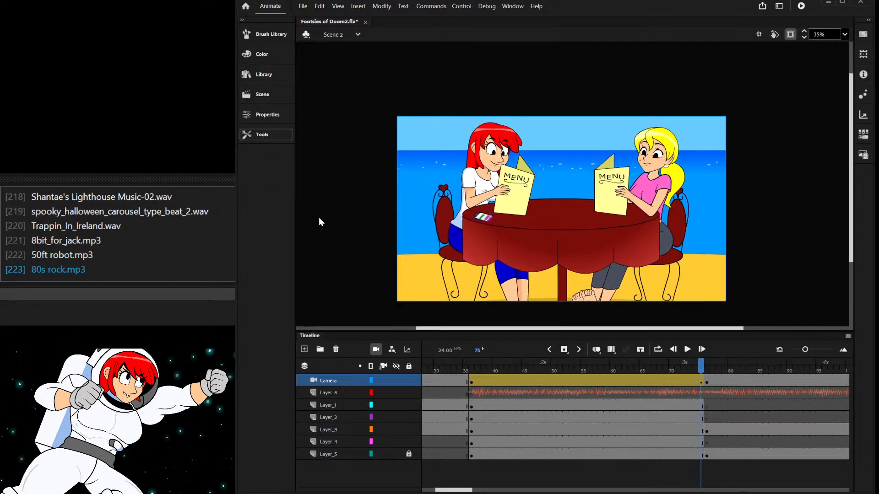
{"action": "key", "text": "c"}
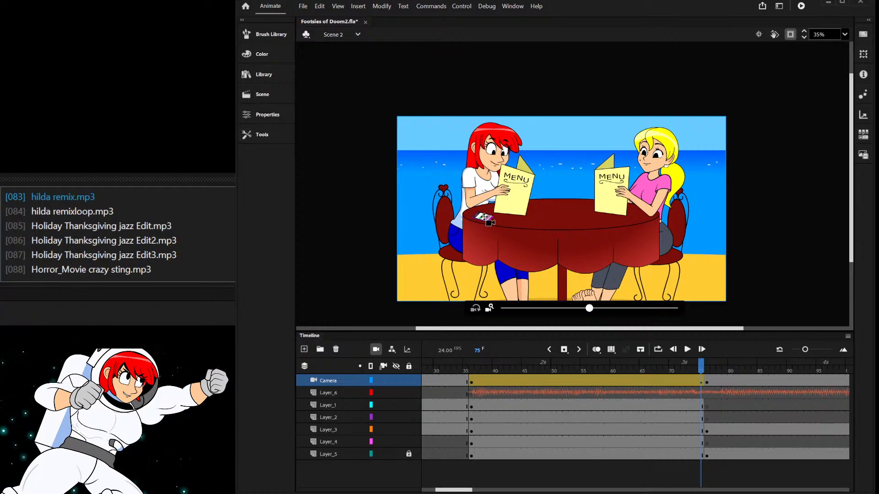
{"action": "left_click_drag", "start_coordinate": [495, 224], "coordinate": [492, 223]}
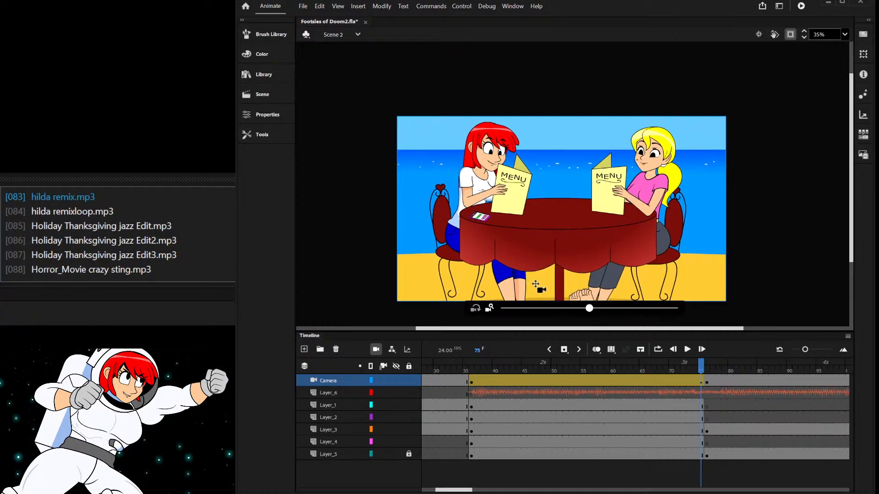
- Open the foot symbol in the close-up at frame 76 for editing and extend all its layers to frame 65
{"action": "left_click_drag", "start_coordinate": [691, 367], "coordinate": [560, 430]}
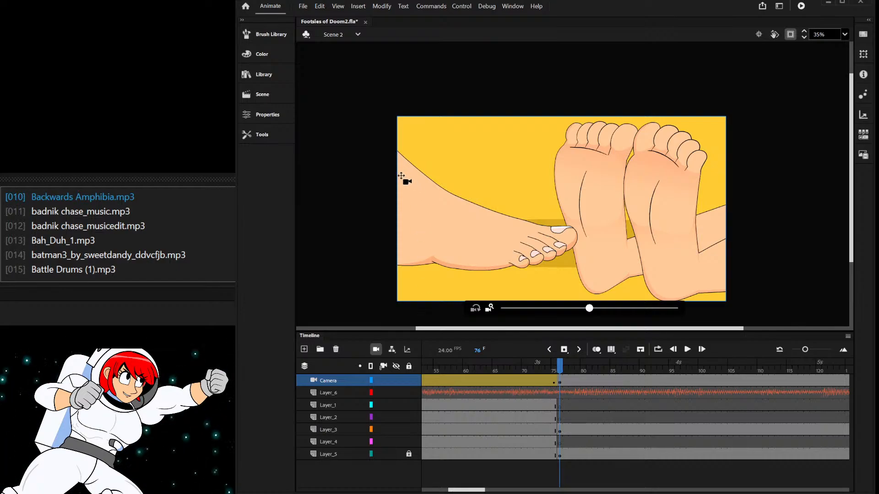
{"action": "left_click", "coordinate": [477, 237]}
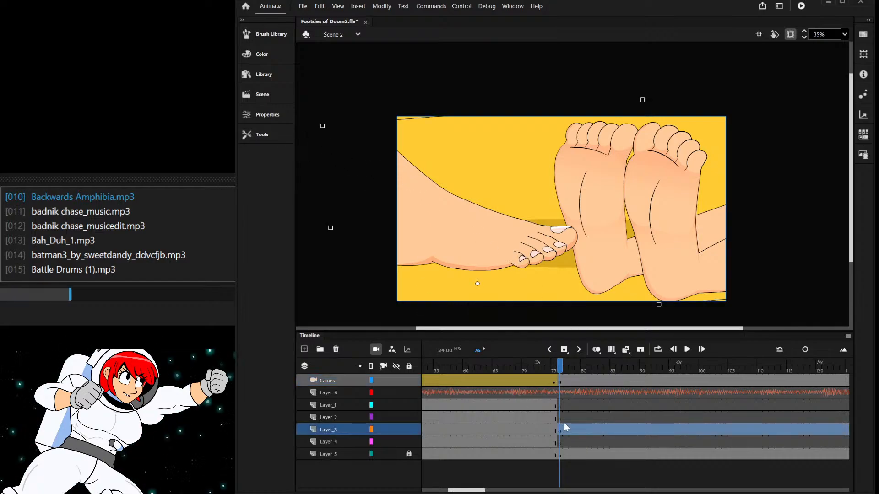
{"action": "double_click", "coordinate": [484, 242]}
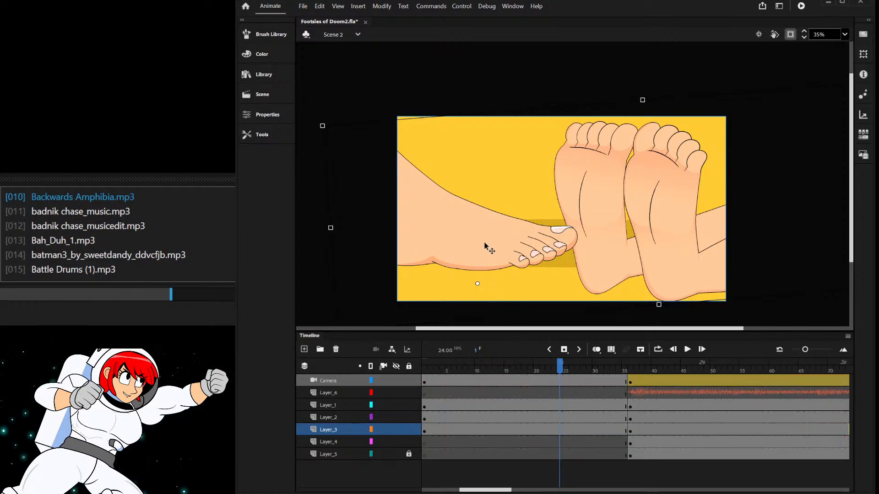
{"action": "left_click_drag", "start_coordinate": [600, 431], "coordinate": [784, 365]}
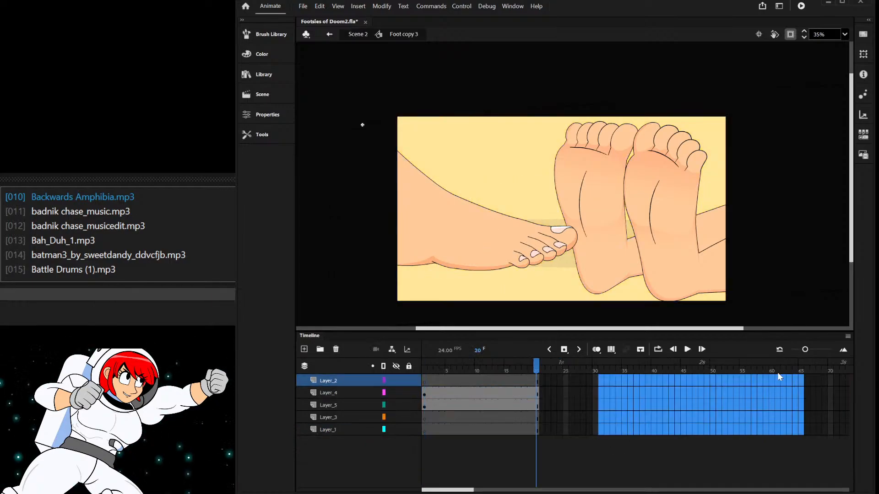
{"action": "key", "text": "F5"}
- Apply a motion tween to the foot on Layer_4 and move the foot off the canvas's left edge at frame 11
{"action": "left_click", "coordinate": [483, 393]}
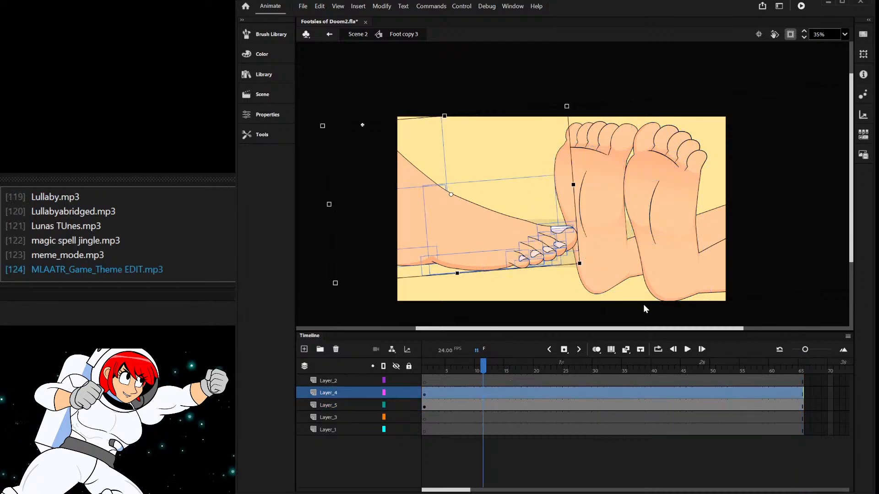
{"action": "key", "text": "F3"}
{"action": "left_click_drag", "start_coordinate": [521, 257], "coordinate": [354, 263]}
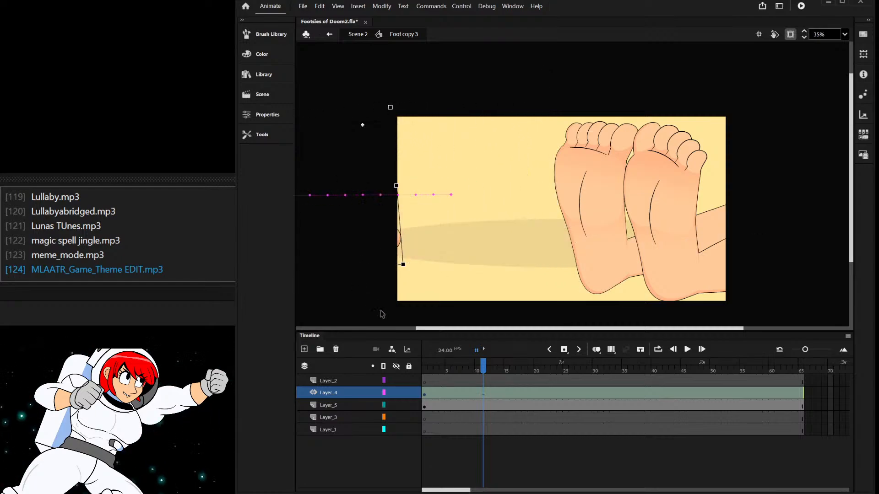
- Slide the foot back in beside the raised soles at about frame 40 of the symbol and return to Scene 2
{"action": "left_click", "coordinate": [484, 395]}
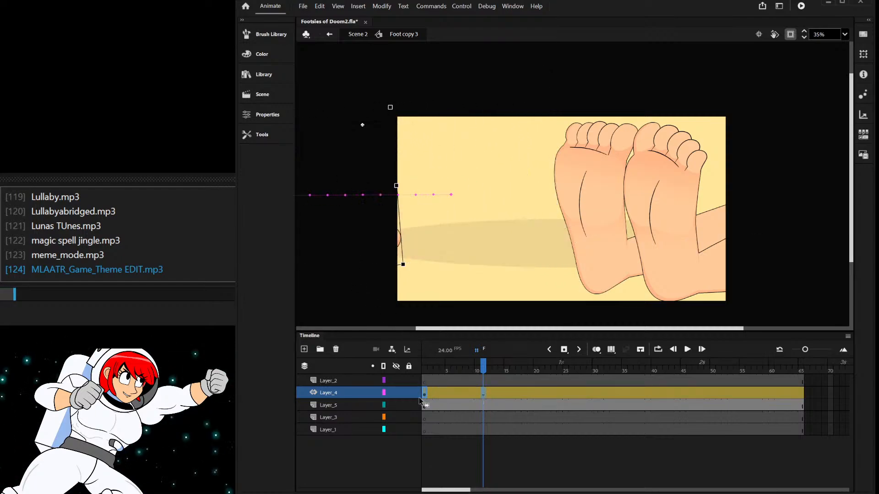
{"action": "left_click", "coordinate": [429, 373]}
{"action": "left_click_drag", "start_coordinate": [430, 369], "coordinate": [653, 366]}
{"action": "left_click_drag", "start_coordinate": [399, 240], "coordinate": [537, 243]}
{"action": "left_click", "coordinate": [358, 34]}
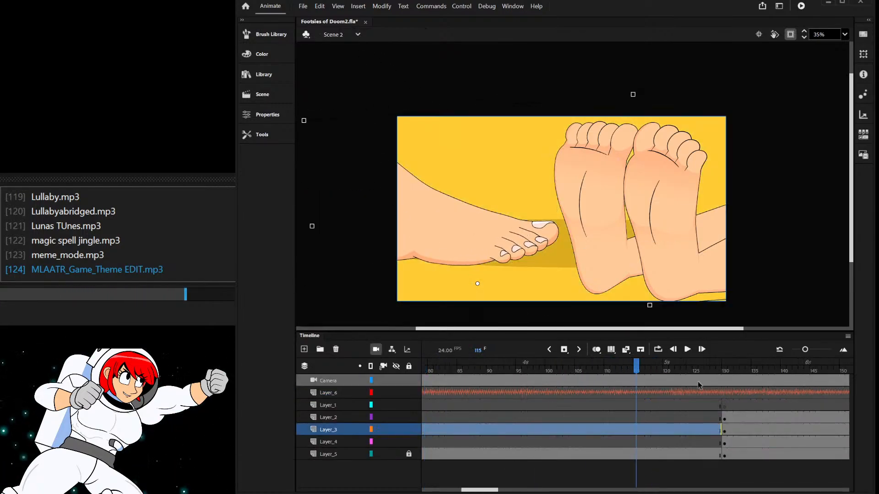
- Go to frame 160 of Scene 2, where the legs show under the table
{"action": "left_click_drag", "start_coordinate": [670, 373], "coordinate": [701, 412]}
{"action": "left_click_drag", "start_coordinate": [703, 369], "coordinate": [811, 394]}
{"action": "scroll", "coordinate": [553, 279], "scroll_direction": "up", "scroll_amount": 5}
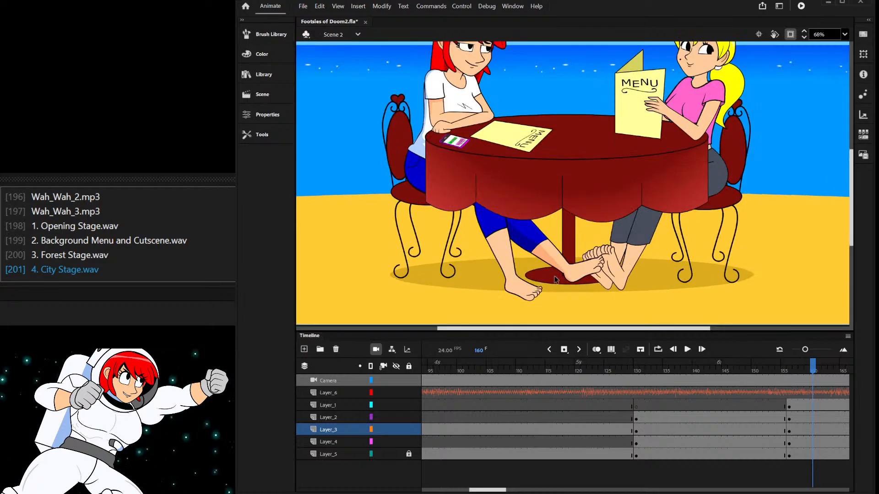
{"action": "scroll", "coordinate": [563, 287], "scroll_direction": "down", "scroll_amount": 2}
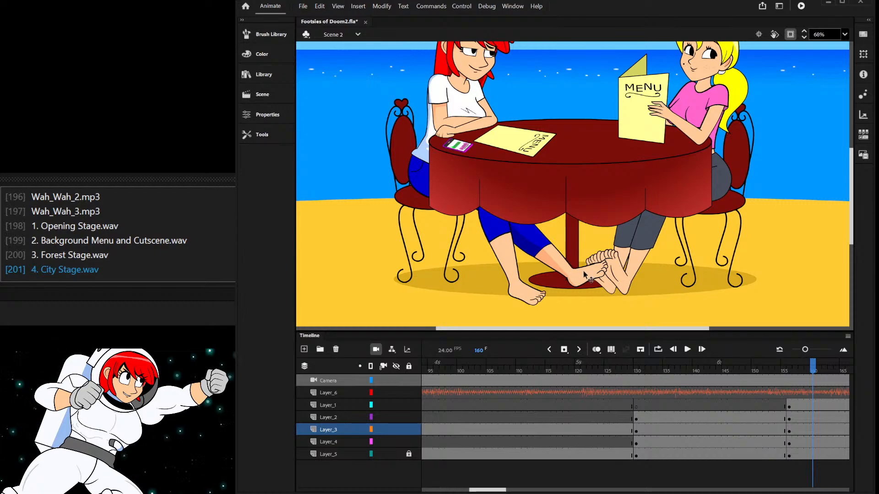
{"action": "scroll", "coordinate": [587, 285], "scroll_direction": "up", "scroll_amount": 2}
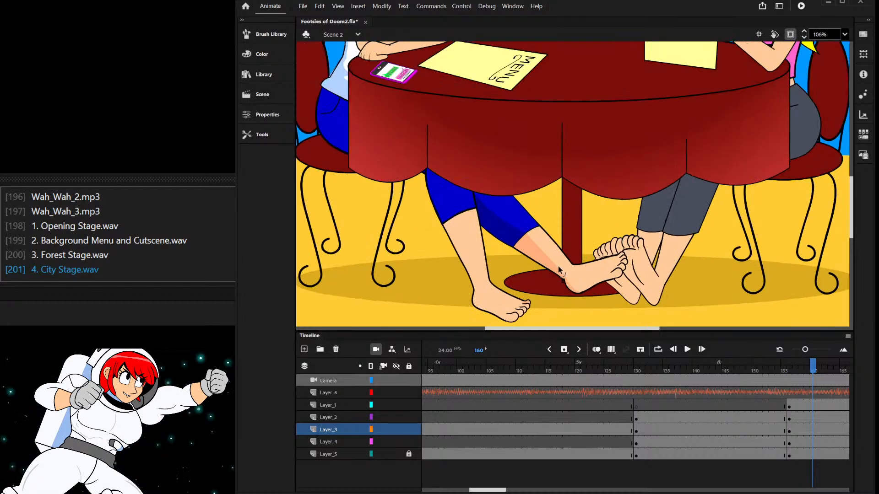
{"action": "left_click", "coordinate": [508, 235]}
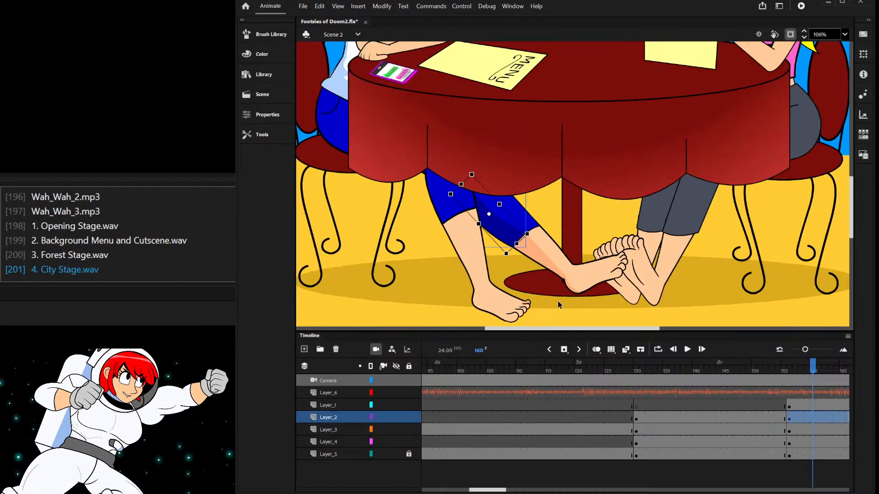
{"action": "key", "text": "ctrl+z"}
{"action": "key", "text": "ctrl+z"}
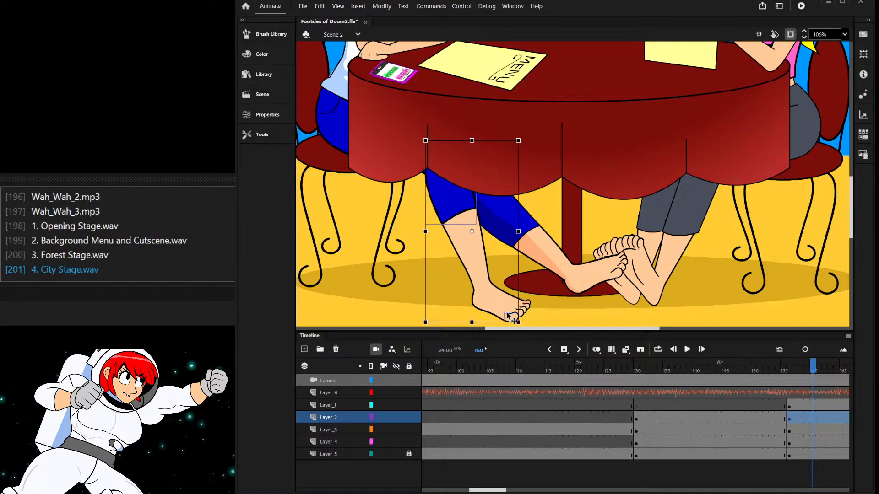
{"action": "left_click_drag", "start_coordinate": [505, 314], "coordinate": [559, 294]}
{"action": "key", "text": "ctrl+z"}
- Select all pieces of the red-haired woman's front leg and rotate the leg outward toward the blonde woman
{"action": "left_click", "coordinate": [466, 250], "text": "shift"}
{"action": "left_click", "coordinate": [453, 197], "text": "shift"}
{"action": "left_click_drag", "start_coordinate": [475, 231], "coordinate": [417, 153]}
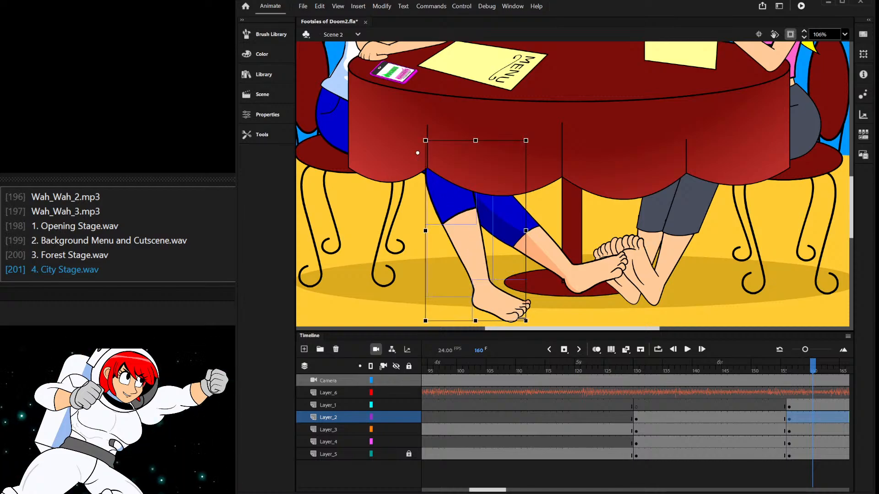
{"action": "left_click_drag", "start_coordinate": [532, 323], "coordinate": [540, 306]}
{"action": "key", "text": "ctrl+z"}
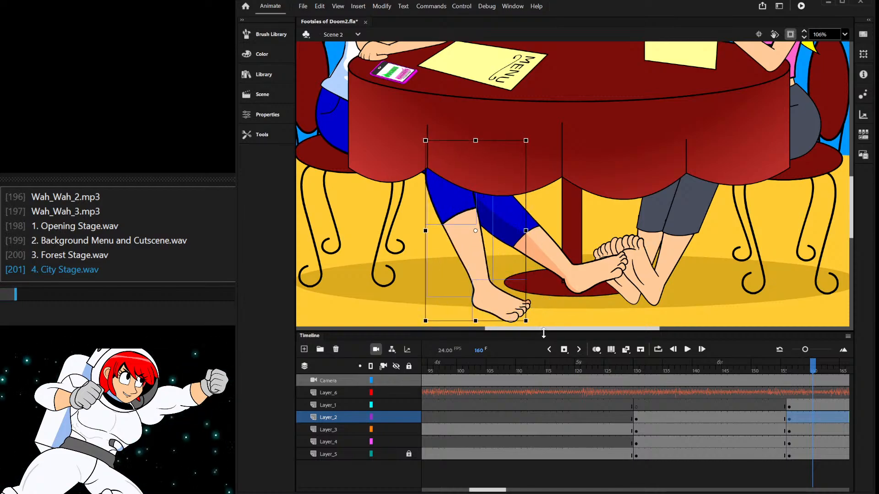
{"action": "left_click_drag", "start_coordinate": [434, 296], "coordinate": [578, 279]}
{"action": "key", "text": "ctrl+z"}
{"action": "left_click_drag", "start_coordinate": [533, 326], "coordinate": [578, 328]}
{"action": "left_click_drag", "start_coordinate": [575, 328], "coordinate": [566, 328]}
- Select the red-haired woman's rear leg, rotate it downward and move it back so its foot rests under the table
{"action": "left_click", "coordinate": [567, 229]}
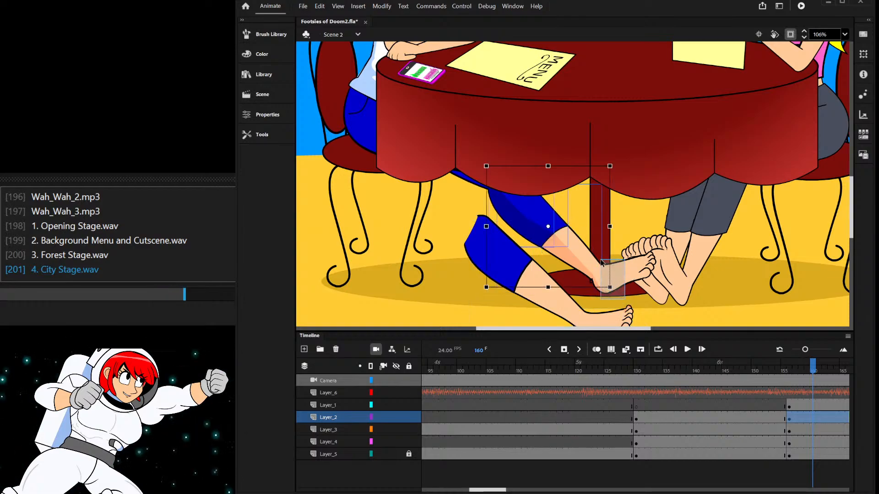
{"action": "mouse_move", "coordinate": [605, 277]}
{"action": "left_mouse_down"}
{"action": "mouse_move", "coordinate": [598, 280]}
{"action": "mouse_move", "coordinate": [613, 286]}
{"action": "left_mouse_up"}
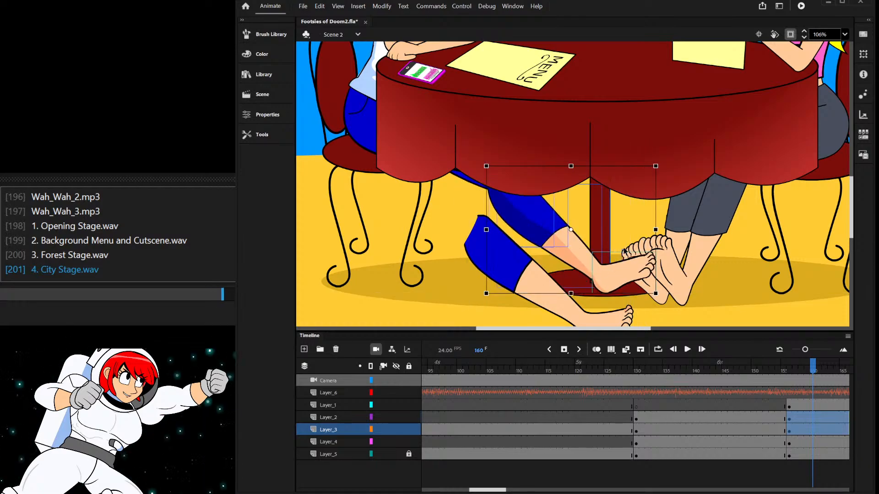
{"action": "scroll", "coordinate": [627, 253], "scroll_direction": "up", "scroll_amount": 3}
{"action": "scroll", "coordinate": [627, 264], "scroll_direction": "down", "scroll_amount": 3}
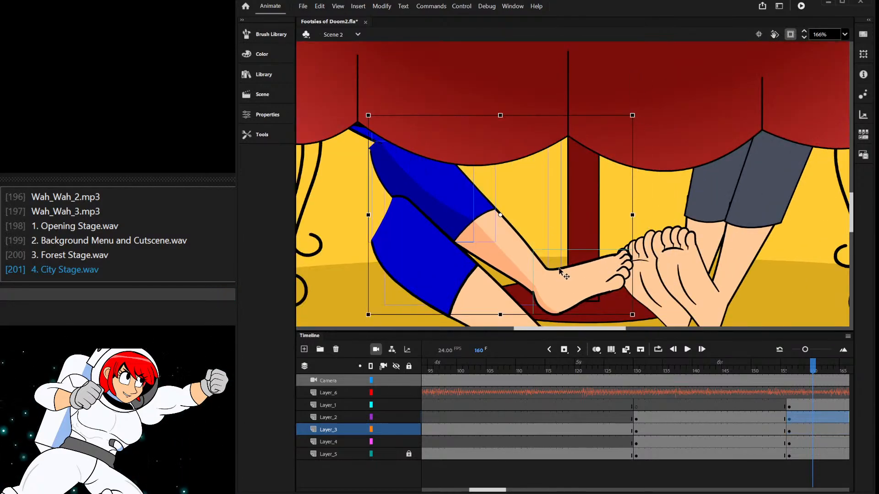
{"action": "left_click_drag", "start_coordinate": [656, 273], "coordinate": [622, 302]}
{"action": "left_click_drag", "start_coordinate": [535, 190], "coordinate": [496, 189]}
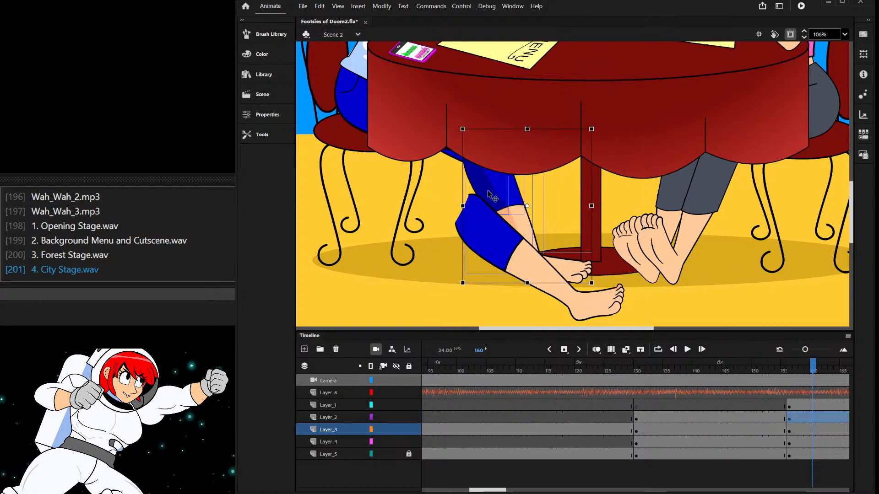
- Rotate the red-haired woman's front leg further and raise it so its foot meets the blonde woman's soles
{"action": "left_click", "coordinate": [526, 278]}
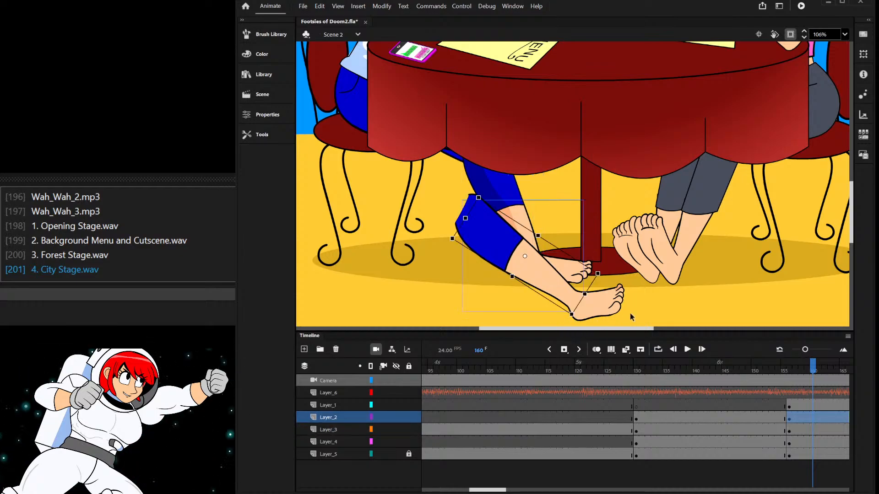
{"action": "left_click_drag", "start_coordinate": [634, 287], "coordinate": [587, 326]}
{"action": "mouse_move", "coordinate": [528, 263]}
{"action": "left_mouse_down"}
{"action": "mouse_move", "coordinate": [517, 278]}
{"action": "mouse_move", "coordinate": [526, 279]}
{"action": "left_mouse_up"}
{"action": "key", "text": "ctrl+z"}
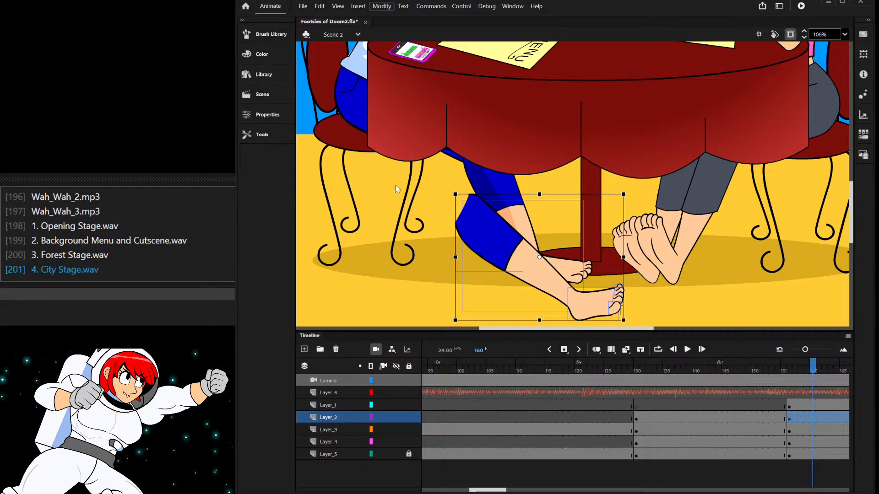
{"action": "left_click_drag", "start_coordinate": [615, 297], "coordinate": [608, 249]}
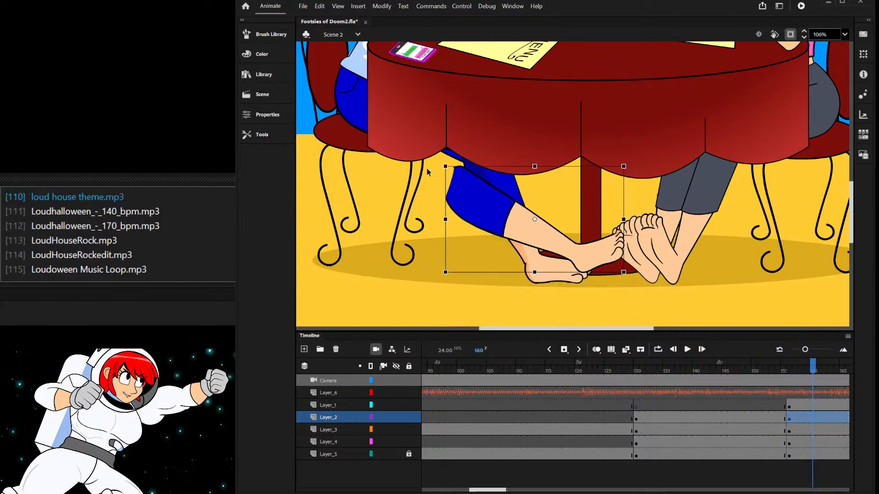
- Reshape the red-haired woman's blue thigh so it extends under the tablecloth and meets the front knee
{"action": "double_click", "coordinate": [353, 119]}
{"action": "double_click", "coordinate": [495, 172]}
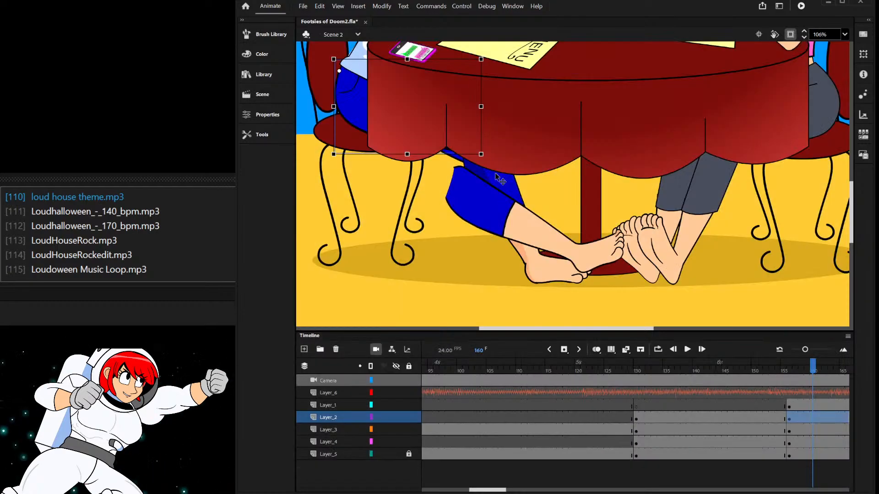
{"action": "left_click_drag", "start_coordinate": [488, 151], "coordinate": [473, 192]}
{"action": "scroll", "coordinate": [457, 183], "scroll_direction": "up", "scroll_amount": 2}
{"action": "left_click_drag", "start_coordinate": [477, 123], "coordinate": [470, 172]}
- Stretch the lower trouser shape inside the front leg's group to join the thigh outline, and return to Scene 2
{"action": "left_click", "coordinate": [443, 215]}
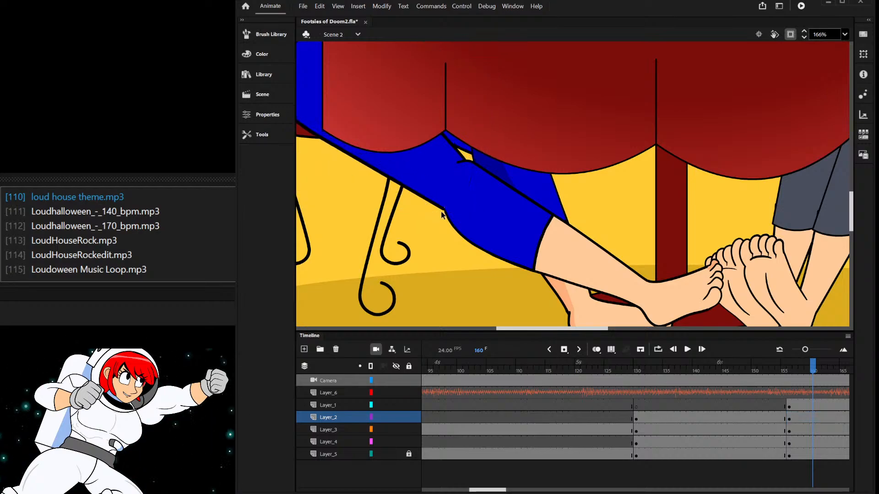
{"action": "double_click", "coordinate": [447, 215]}
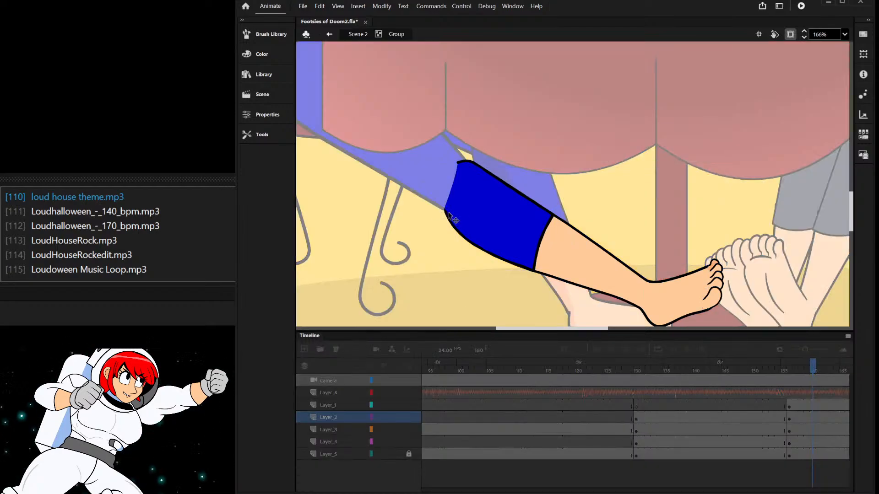
{"action": "left_click", "coordinate": [445, 213]}
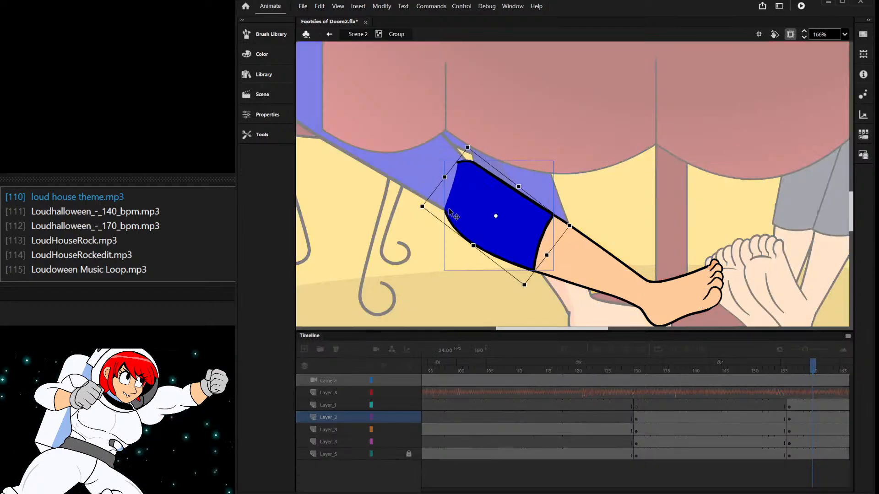
{"action": "double_click", "coordinate": [448, 216]}
{"action": "left_click_drag", "start_coordinate": [442, 210], "coordinate": [430, 201]}
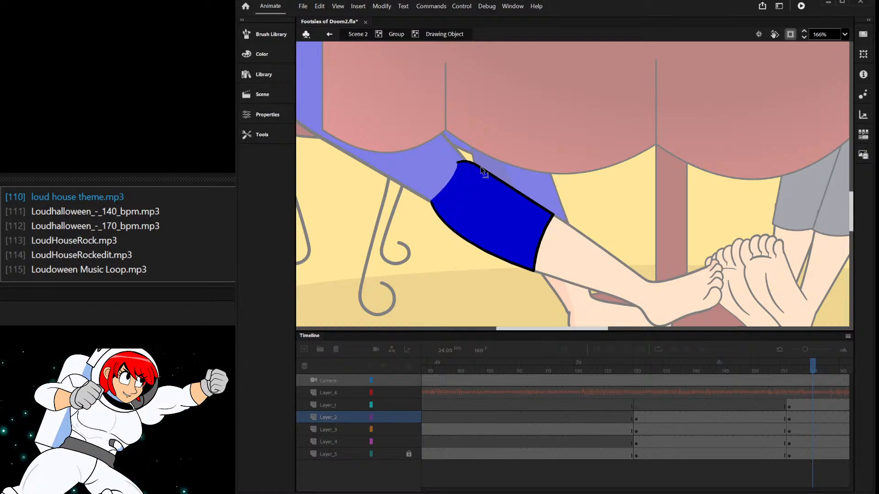
{"action": "double_click", "coordinate": [539, 169]}
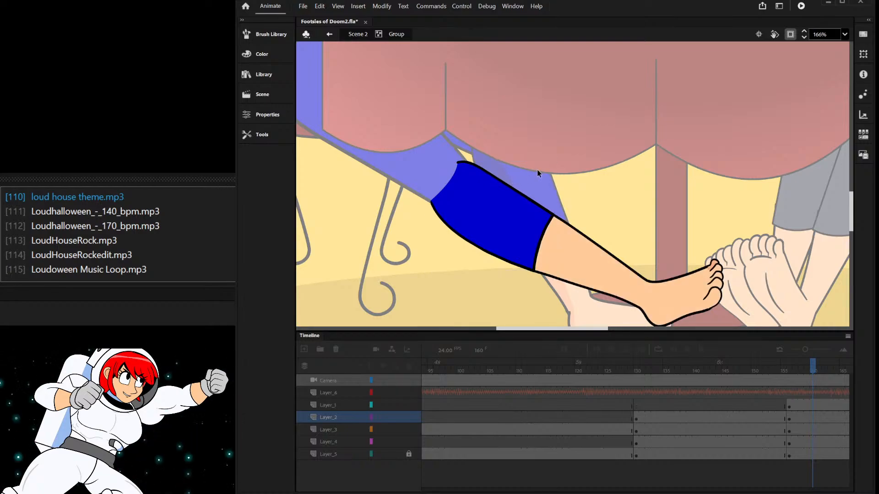
{"action": "double_click", "coordinate": [576, 194]}
{"action": "scroll", "coordinate": [575, 194], "scroll_direction": "down", "scroll_amount": 3}
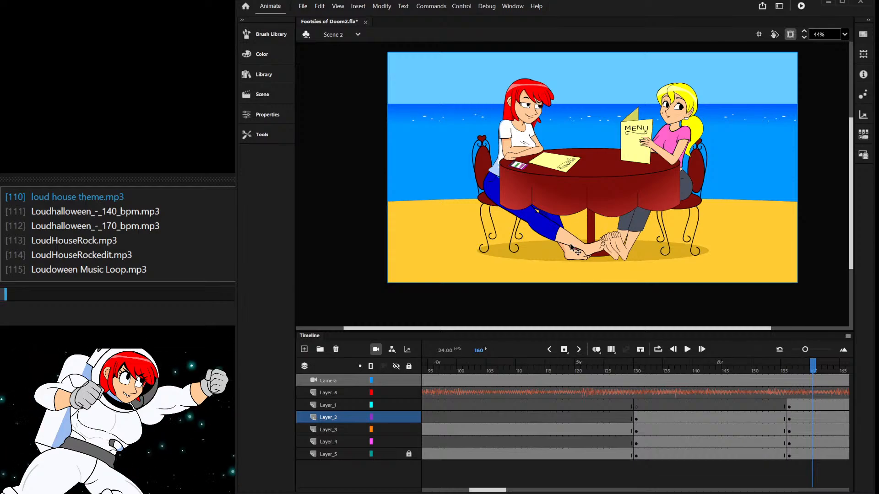
- Examine the red-haired woman's new leg pose at frame 158, both up close and across the whole shot
{"action": "scroll", "coordinate": [566, 226], "scroll_direction": "up", "scroll_amount": 2}
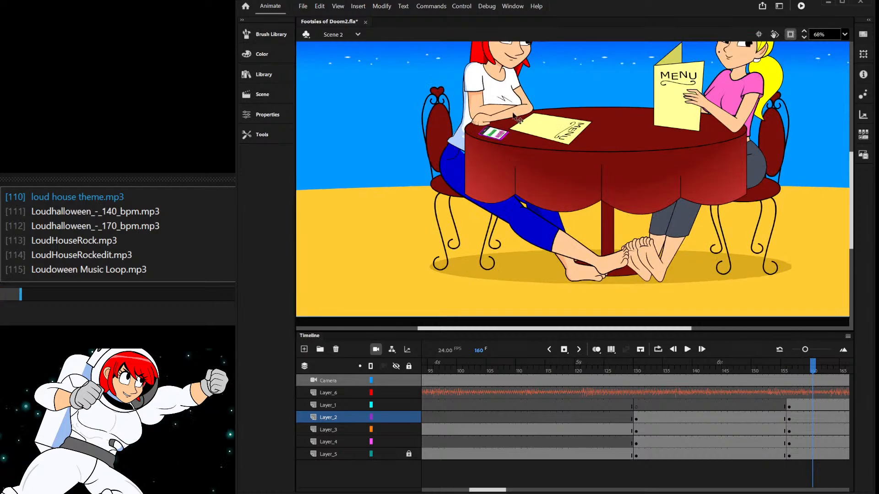
{"action": "left_click", "coordinate": [516, 120]}
{"action": "left_click", "coordinate": [800, 366]}
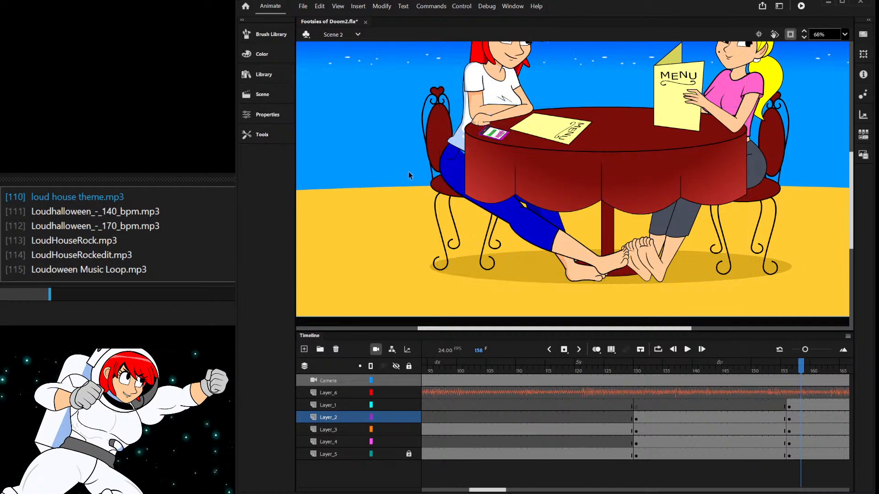
{"action": "scroll", "coordinate": [468, 202], "scroll_direction": "down", "scroll_amount": 1}
{"action": "scroll", "coordinate": [504, 185], "scroll_direction": "up", "scroll_amount": 2}
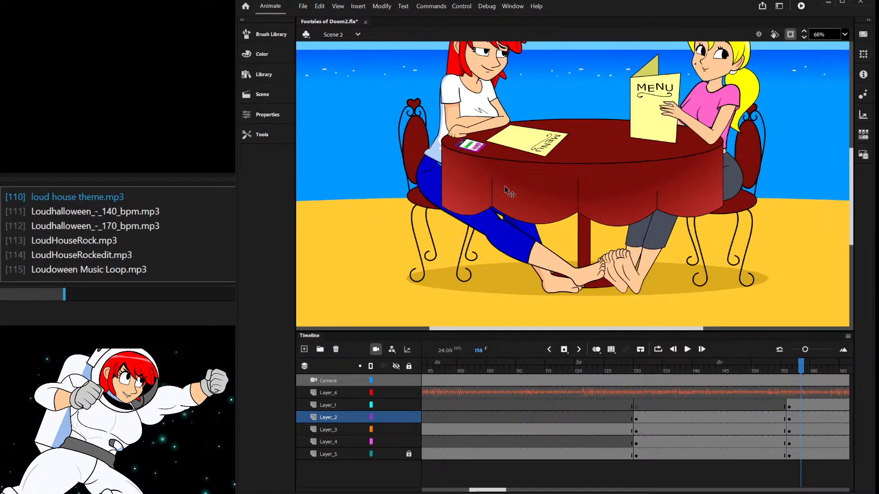
{"action": "scroll", "coordinate": [524, 244], "scroll_direction": "up", "scroll_amount": 1}
{"action": "scroll", "coordinate": [524, 244], "scroll_direction": "up", "scroll_amount": 1}
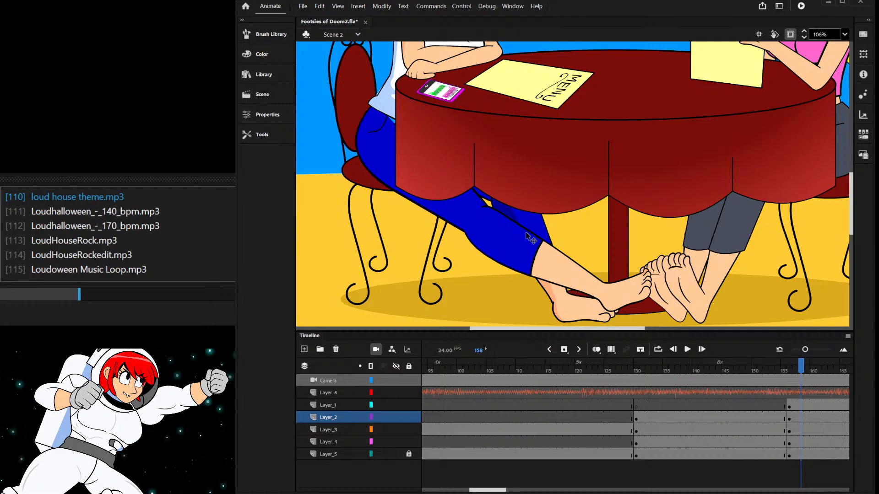
{"action": "scroll", "coordinate": [526, 237], "scroll_direction": "down", "scroll_amount": 1}
{"action": "scroll", "coordinate": [563, 256], "scroll_direction": "up", "scroll_amount": 1}
{"action": "scroll", "coordinate": [579, 270], "scroll_direction": "down", "scroll_amount": 2}
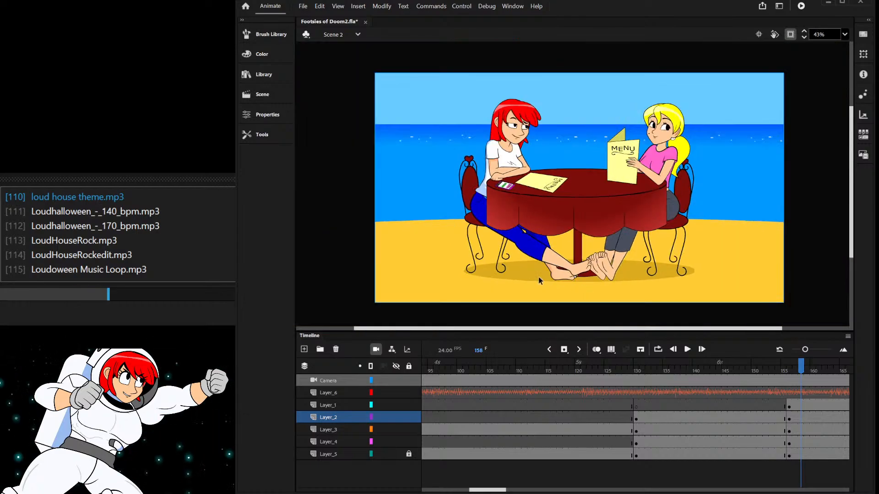
{"action": "scroll", "coordinate": [545, 219], "scroll_direction": "up", "scroll_amount": 2}
- Select the red-haired woman's rear leg and foot, rotate them slightly and shift the leg back toward her chair
{"action": "left_click", "coordinate": [546, 216]}
{"action": "scroll", "coordinate": [542, 215], "scroll_direction": "up", "scroll_amount": 1}
{"action": "left_click", "coordinate": [515, 205]}
{"action": "scroll", "coordinate": [543, 235], "scroll_direction": "down", "scroll_amount": 1}
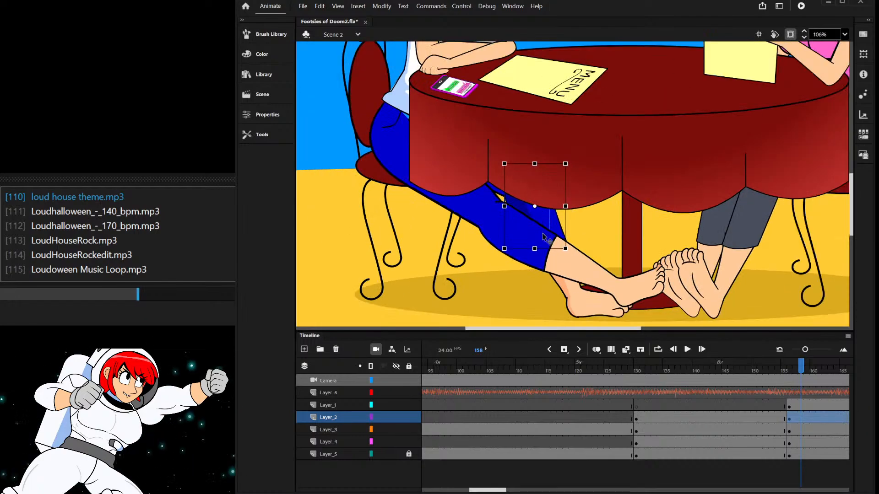
{"action": "scroll", "coordinate": [537, 256], "scroll_direction": "down", "scroll_amount": 2}
{"action": "scroll", "coordinate": [533, 280], "scroll_direction": "up", "scroll_amount": 3}
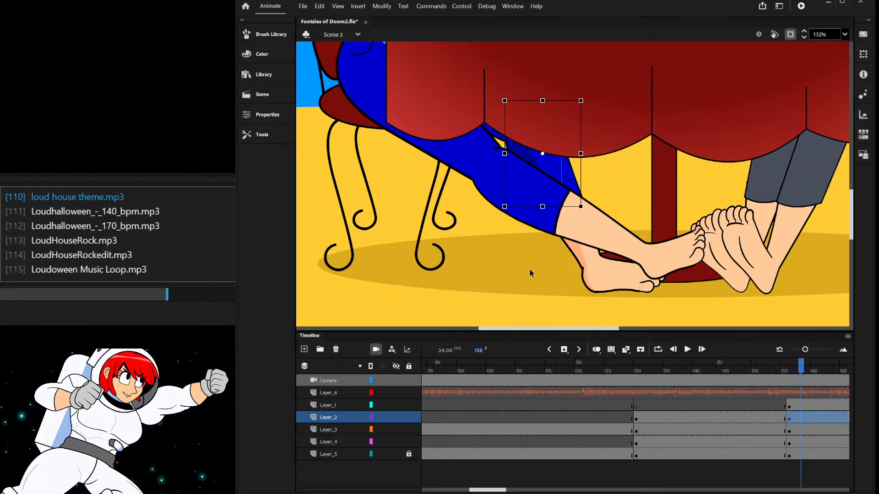
{"action": "scroll", "coordinate": [529, 271], "scroll_direction": "down", "scroll_amount": 2}
{"action": "scroll", "coordinate": [551, 258], "scroll_direction": "up", "scroll_amount": 2}
{"action": "left_click", "coordinate": [590, 247], "text": "shift"}
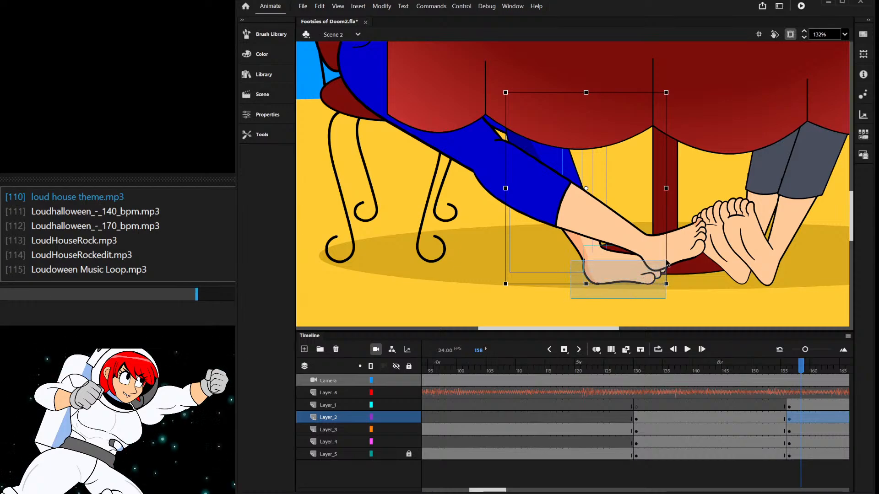
{"action": "left_click_drag", "start_coordinate": [616, 280], "coordinate": [568, 292]}
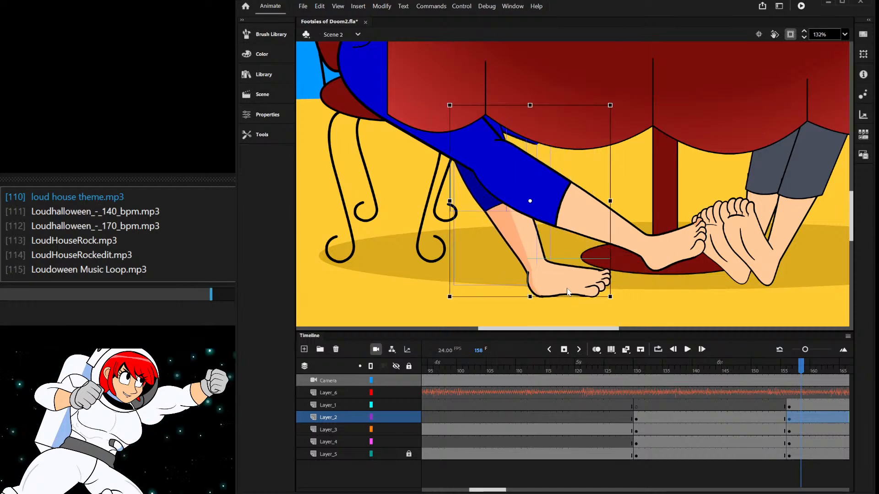
{"action": "key", "text": "ctrl+z"}
{"action": "left_click_drag", "start_coordinate": [672, 286], "coordinate": [651, 300]}
{"action": "mouse_move", "coordinate": [597, 275]}
{"action": "left_mouse_down"}
{"action": "mouse_move", "coordinate": [568, 259]}
{"action": "mouse_move", "coordinate": [583, 265]}
{"action": "left_mouse_up"}
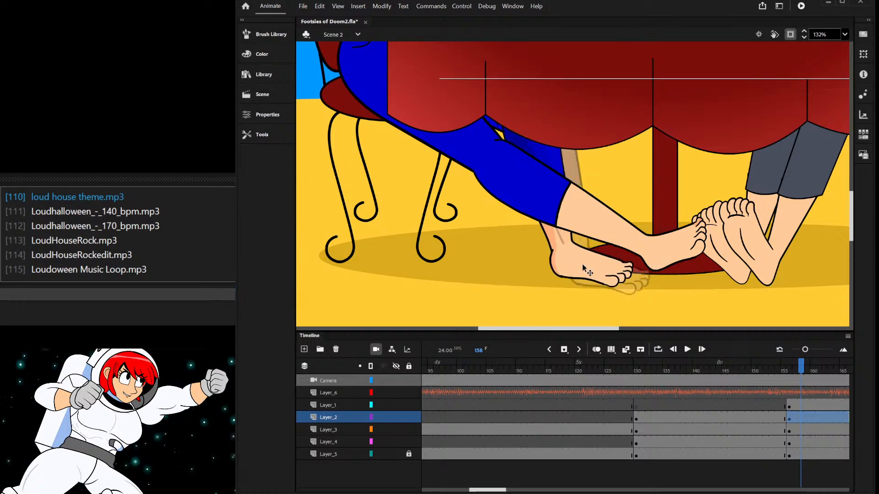
- Open the heel drawing object inside the rear foot's group and bow its outline outward to match the foot's contour
{"action": "double_click", "coordinate": [517, 279]}
{"action": "scroll", "coordinate": [515, 280], "scroll_direction": "up", "scroll_amount": 5}
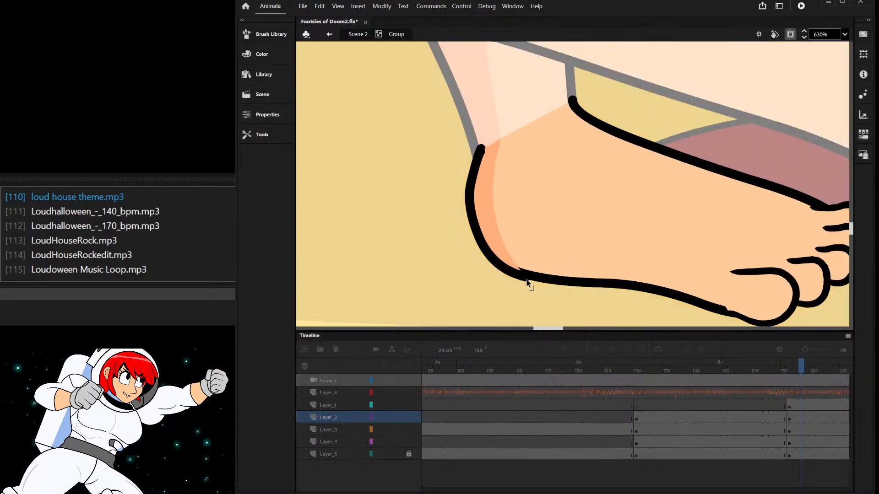
{"action": "left_click", "coordinate": [527, 284]}
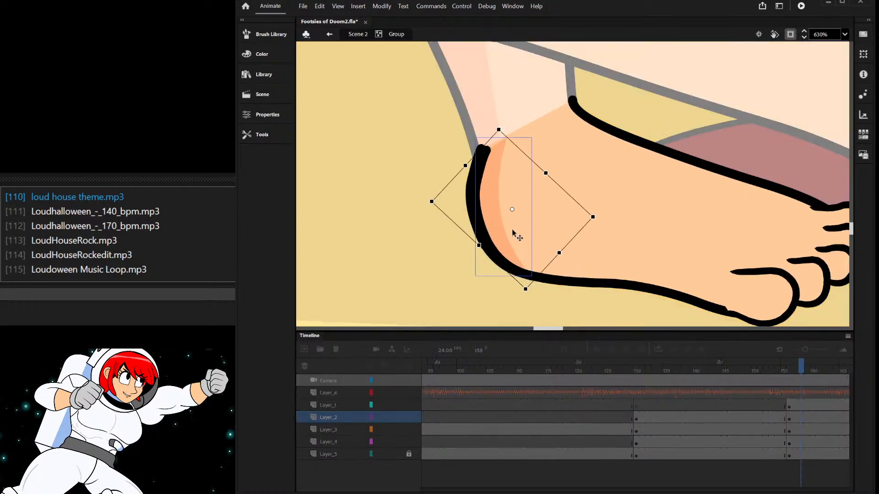
{"action": "double_click", "coordinate": [485, 172]}
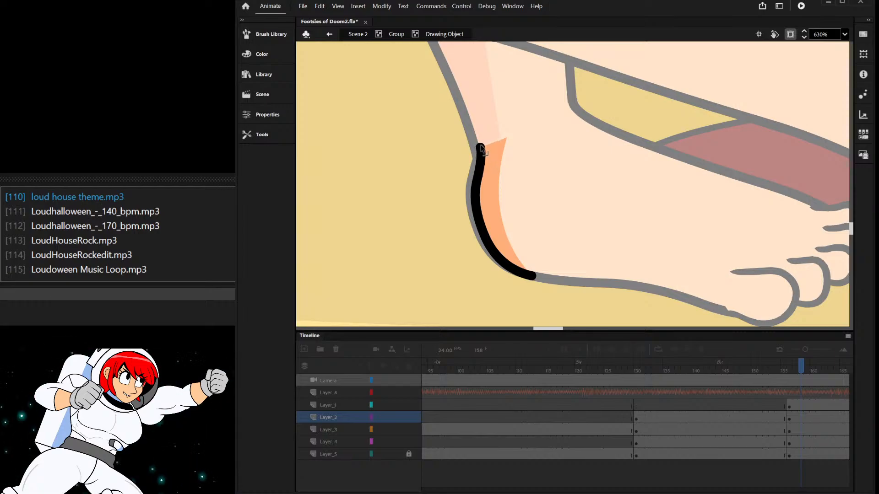
{"action": "left_click_drag", "start_coordinate": [482, 170], "coordinate": [476, 182]}
{"action": "left_click_drag", "start_coordinate": [477, 218], "coordinate": [476, 227]}
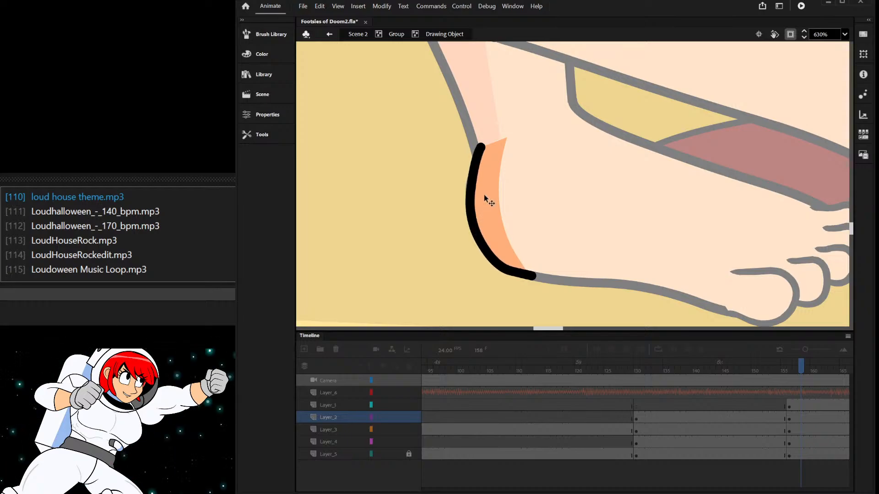
- Pull the top end of the heel shape to meet the ankle outline, and return to the rear foot's group
{"action": "left_click_drag", "start_coordinate": [481, 151], "coordinate": [499, 138]}
{"action": "key", "text": "q"}
{"action": "key", "text": "v"}
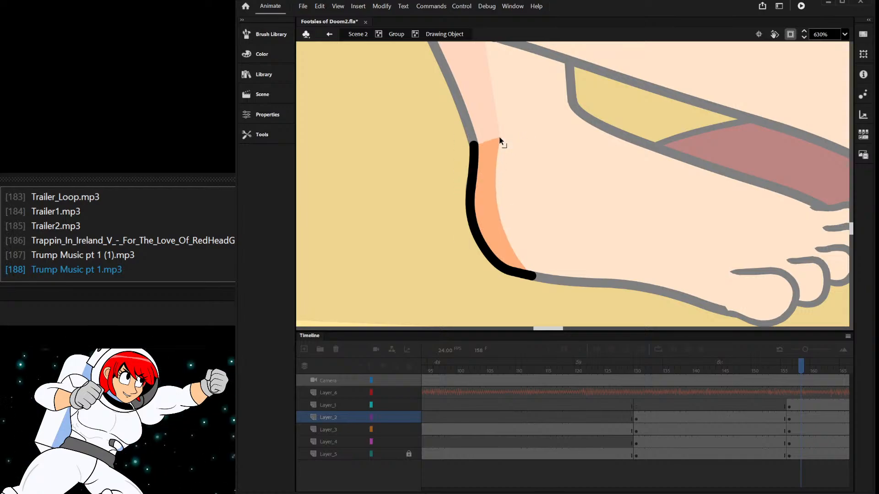
{"action": "double_click", "coordinate": [435, 180]}
{"action": "left_click", "coordinate": [435, 185]}
{"action": "scroll", "coordinate": [435, 188], "scroll_direction": "down", "scroll_amount": 3}
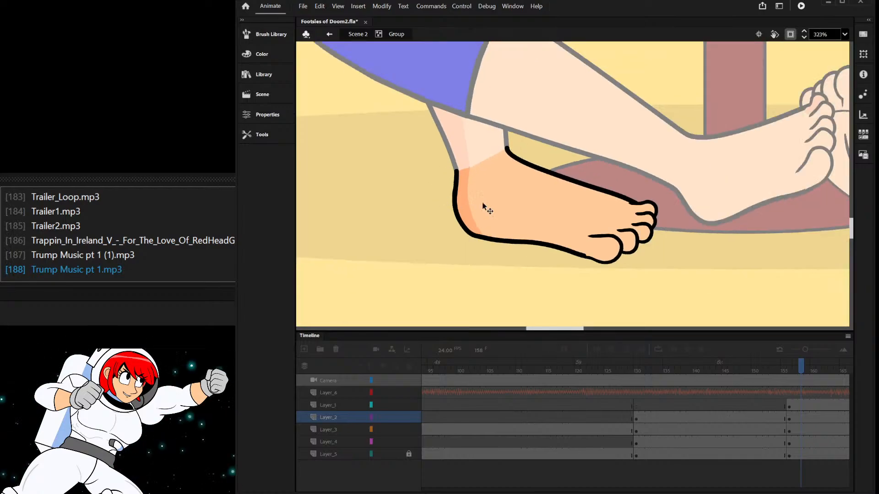
- Examine the big toe and small toe outlines inside the rear foot's group, opening their drawing objects
{"action": "scroll", "coordinate": [598, 254], "scroll_direction": "up", "scroll_amount": 4}
{"action": "double_click", "coordinate": [595, 257]}
{"action": "double_click", "coordinate": [568, 281]}
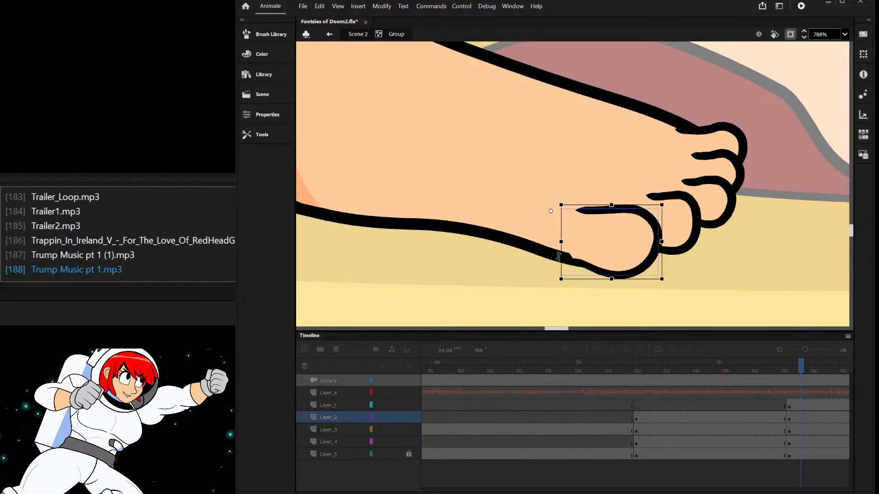
{"action": "double_click", "coordinate": [549, 245]}
{"action": "double_click", "coordinate": [575, 282]}
{"action": "scroll", "coordinate": [567, 263], "scroll_direction": "down", "scroll_amount": 3}
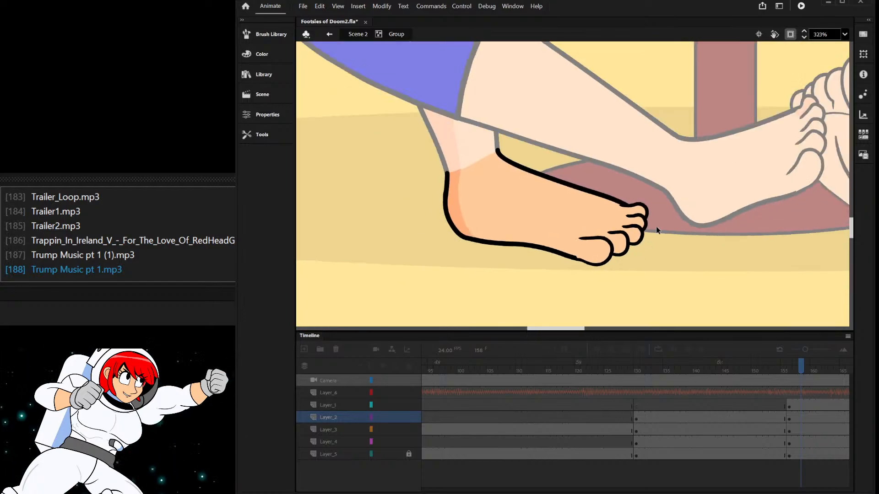
{"action": "scroll", "coordinate": [638, 205], "scroll_direction": "up", "scroll_amount": 5}
{"action": "mouse_move", "coordinate": [630, 199]}
{"action": "left_mouse_down"}
{"action": "mouse_move", "coordinate": [638, 193]}
{"action": "mouse_move", "coordinate": [630, 192]}
{"action": "left_mouse_up"}
{"action": "left_click", "coordinate": [625, 149]}
{"action": "scroll", "coordinate": [630, 184], "scroll_direction": "down", "scroll_amount": 4}
{"action": "scroll", "coordinate": [581, 208], "scroll_direction": "up", "scroll_amount": 3}
{"action": "double_click", "coordinate": [568, 204]}
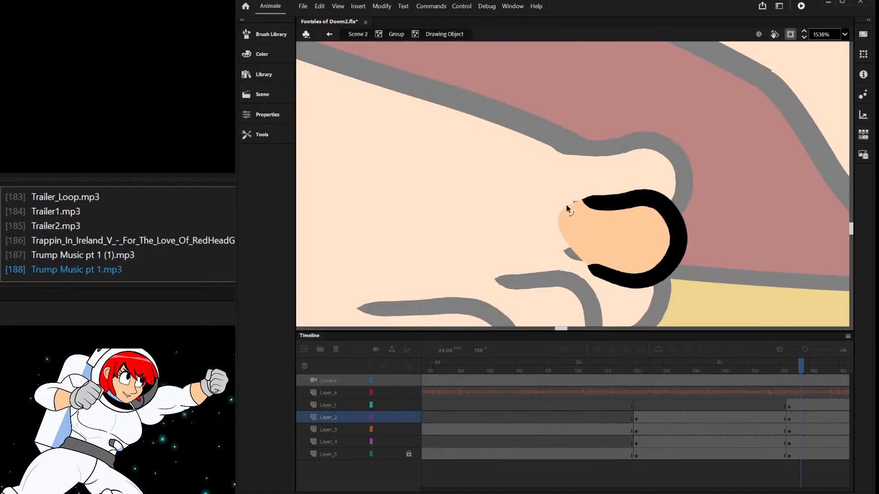
{"action": "double_click", "coordinate": [579, 133]}
{"action": "scroll", "coordinate": [571, 195], "scroll_direction": "down", "scroll_amount": 4}
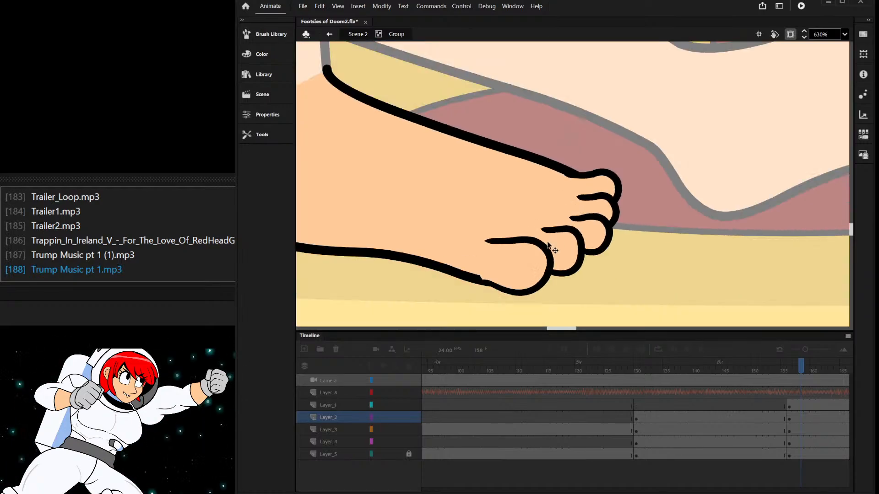
- Smooth the notch where the sole outline meets the big toe by reshaping the line's end inside its drawing object
{"action": "scroll", "coordinate": [490, 279], "scroll_direction": "up", "scroll_amount": 4}
{"action": "left_click", "coordinate": [475, 282]}
{"action": "double_click", "coordinate": [476, 282]}
{"action": "double_click", "coordinate": [481, 287]}
{"action": "double_click", "coordinate": [520, 286]}
{"action": "left_click_drag", "start_coordinate": [471, 272], "coordinate": [454, 265]}
{"action": "double_click", "coordinate": [723, 295]}
{"action": "left_click", "coordinate": [723, 295]}
{"action": "scroll", "coordinate": [588, 260], "scroll_direction": "down", "scroll_amount": 6}
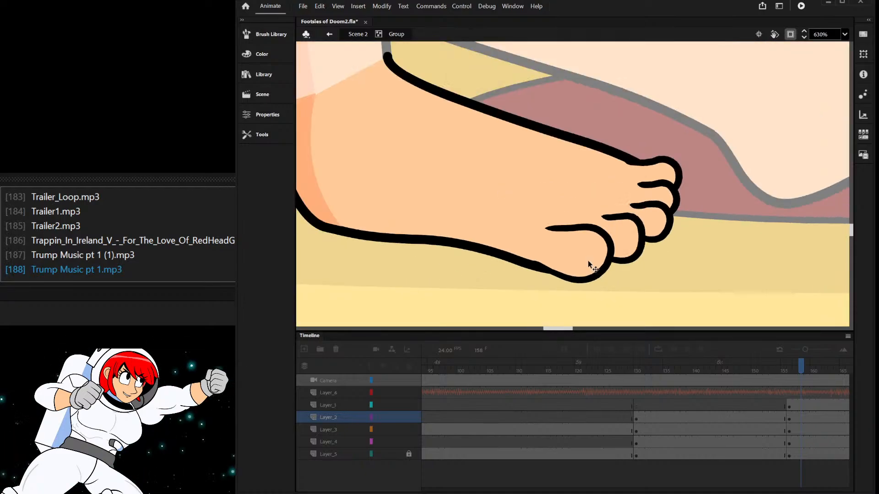
- Pull the end of the upper foot outline to meet the smallest toe, and return to Scene 2
{"action": "scroll", "coordinate": [602, 219], "scroll_direction": "up", "scroll_amount": 4}
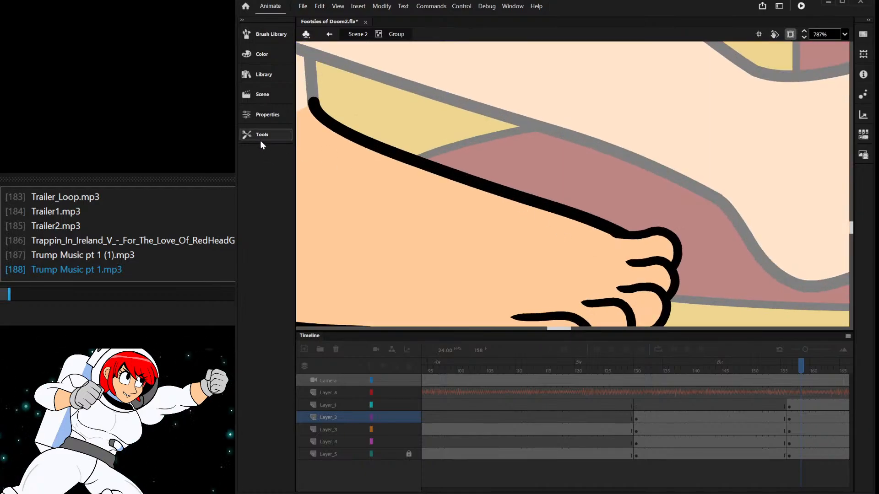
{"action": "left_click_drag", "start_coordinate": [613, 230], "coordinate": [632, 252]}
{"action": "scroll", "coordinate": [631, 270], "scroll_direction": "down", "scroll_amount": 8}
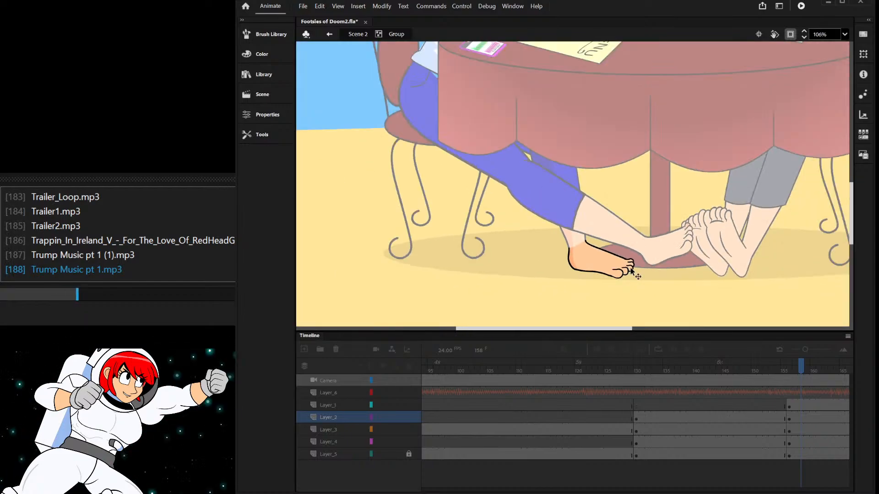
{"action": "double_click", "coordinate": [643, 281]}
{"action": "scroll", "coordinate": [644, 281], "scroll_direction": "down", "scroll_amount": 3}
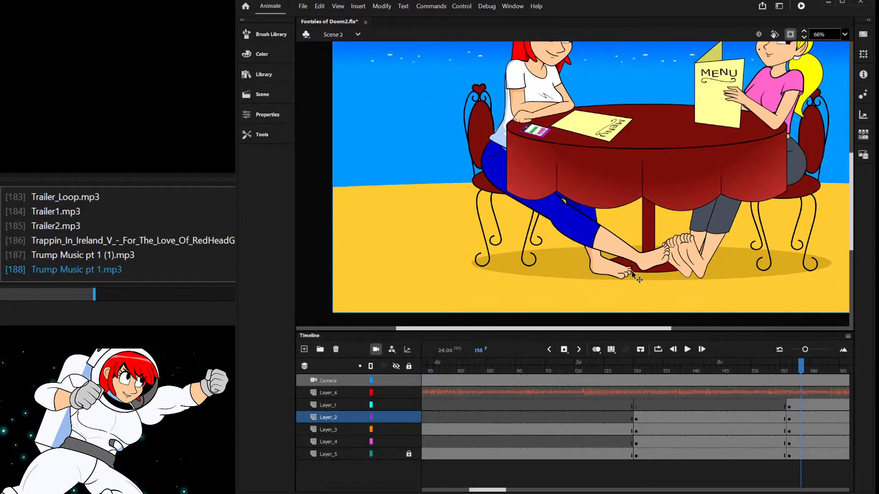
- Reopen the rear foot's group, nudge the two smallest toes to fit the upper foot outline, and return to Scene 2
{"action": "scroll", "coordinate": [610, 265], "scroll_direction": "up", "scroll_amount": 6}
{"action": "scroll", "coordinate": [610, 265], "scroll_direction": "up", "scroll_amount": 4}
{"action": "double_click", "coordinate": [621, 251]}
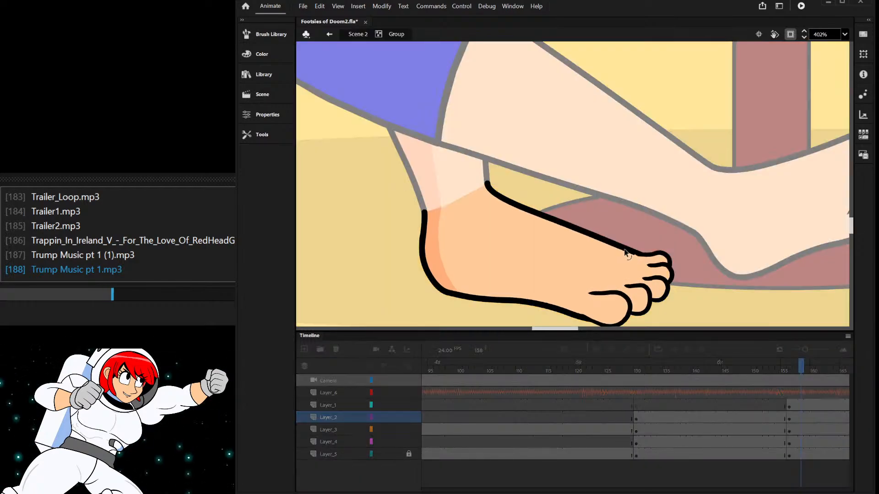
{"action": "scroll", "coordinate": [629, 256], "scroll_direction": "up", "scroll_amount": 6}
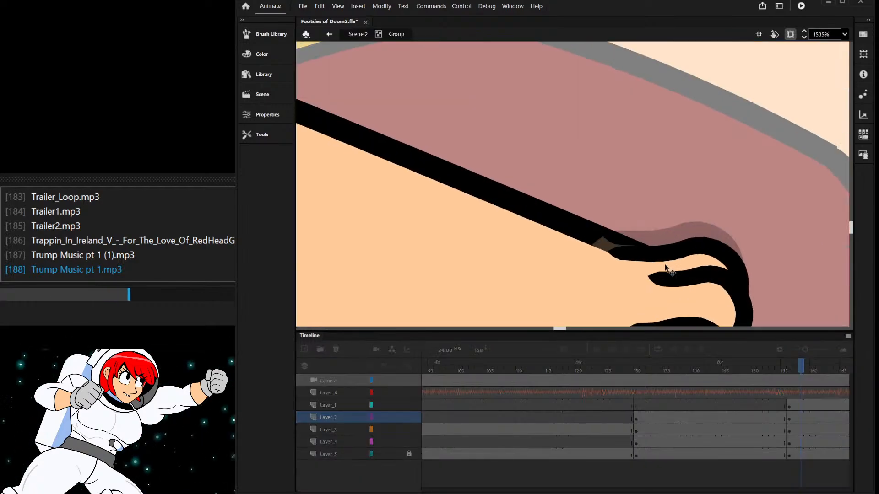
{"action": "scroll", "coordinate": [669, 270], "scroll_direction": "down", "scroll_amount": 4}
{"action": "scroll", "coordinate": [678, 274], "scroll_direction": "up", "scroll_amount": 3}
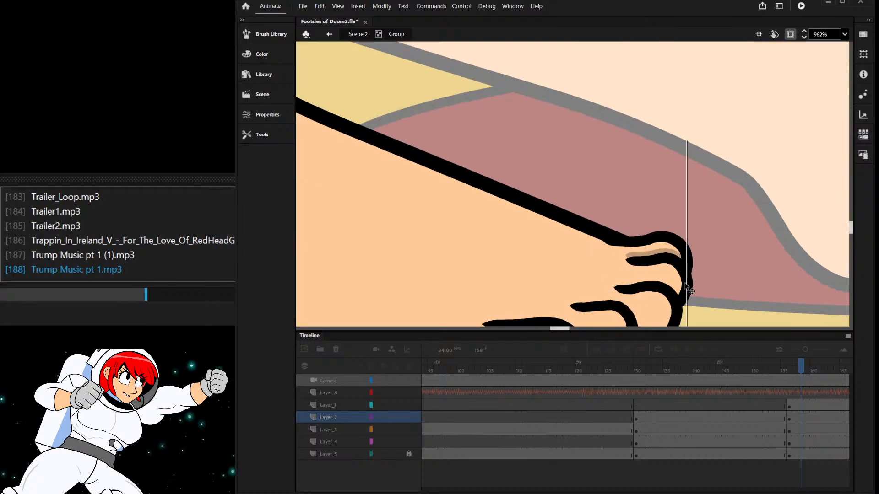
{"action": "scroll", "coordinate": [669, 275], "scroll_direction": "up", "scroll_amount": 2}
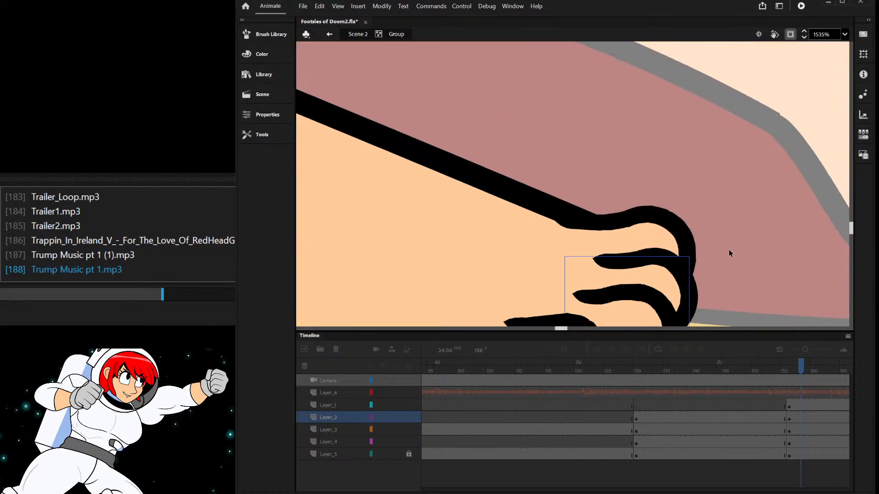
{"action": "scroll", "coordinate": [566, 247], "scroll_direction": "down", "scroll_amount": 3}
{"action": "scroll", "coordinate": [568, 247], "scroll_direction": "down", "scroll_amount": 5}
{"action": "scroll", "coordinate": [605, 273], "scroll_direction": "up", "scroll_amount": 2}
{"action": "scroll", "coordinate": [605, 273], "scroll_direction": "down", "scroll_amount": 2}
{"action": "scroll", "coordinate": [571, 291], "scroll_direction": "up", "scroll_amount": 1}
{"action": "double_click", "coordinate": [570, 287]}
{"action": "scroll", "coordinate": [568, 289], "scroll_direction": "down", "scroll_amount": 2}
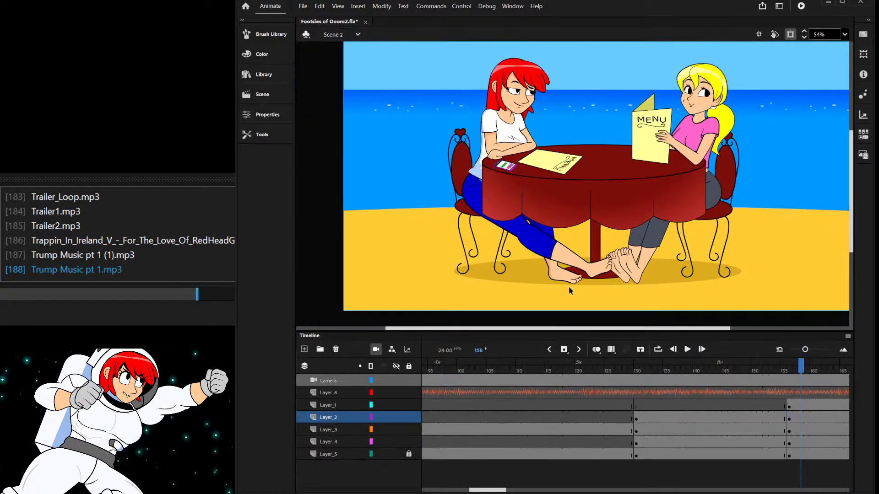
- Select the red-haired woman's front thigh and lower leg together and shift them slightly toward the blonde woman's feet
{"action": "scroll", "coordinate": [540, 247], "scroll_direction": "up", "scroll_amount": 3}
{"action": "scroll", "coordinate": [538, 264], "scroll_direction": "down", "scroll_amount": 2}
{"action": "scroll", "coordinate": [538, 265], "scroll_direction": "down", "scroll_amount": 3}
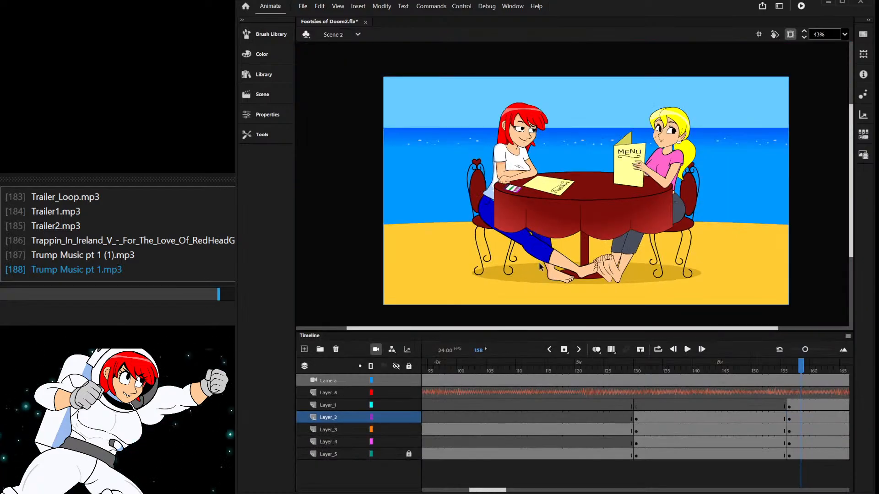
{"action": "left_click", "coordinate": [562, 255]}
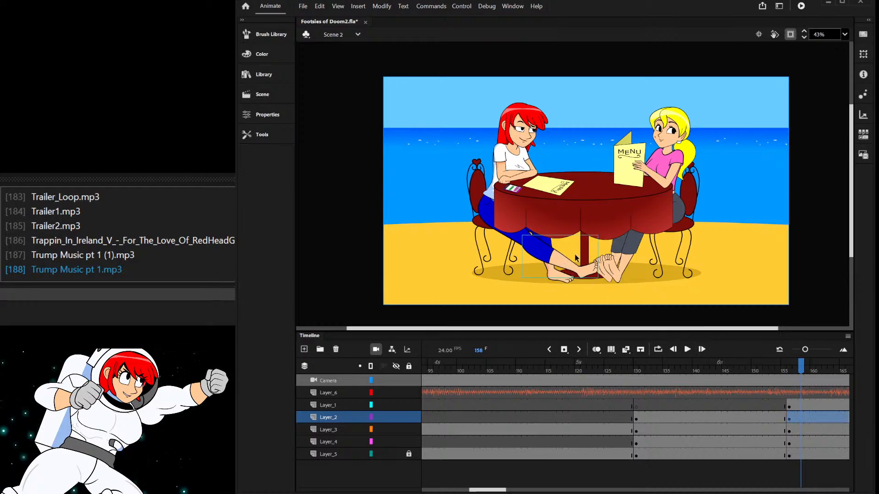
{"action": "scroll", "coordinate": [541, 247], "scroll_direction": "up", "scroll_amount": 2}
{"action": "left_click_drag", "start_coordinate": [560, 280], "coordinate": [516, 244]}
{"action": "key", "text": "ctrl+z"}
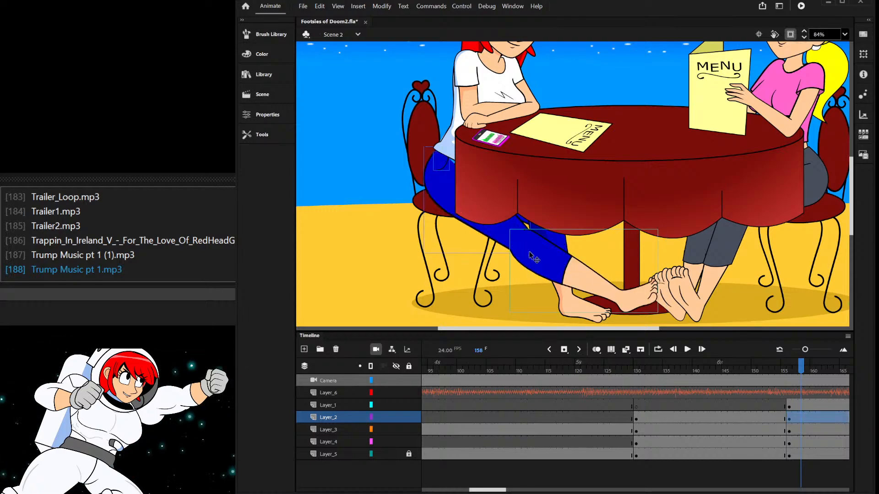
{"action": "scroll", "coordinate": [642, 315], "scroll_direction": "up", "scroll_amount": 3}
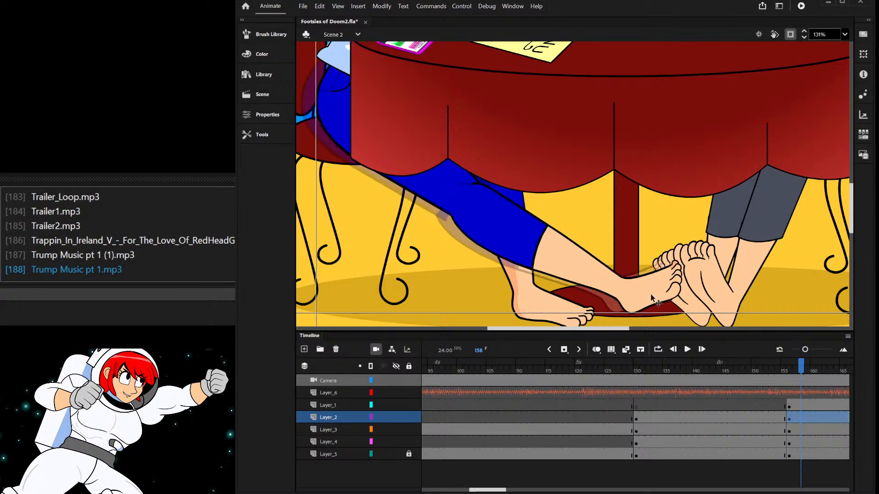
{"action": "scroll", "coordinate": [567, 247], "scroll_direction": "down", "scroll_amount": 2}
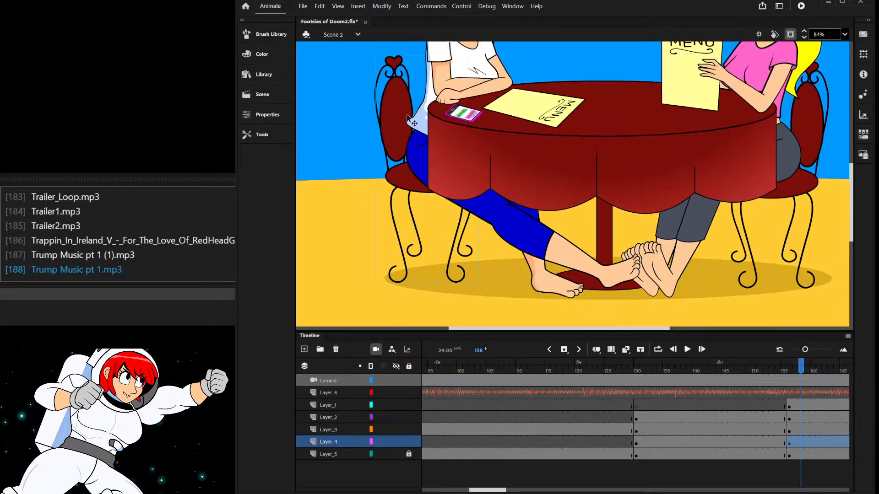
- Open the lower shirt drawing object at the red-haired woman's back and extend its hem down to the trousers' waistline, curving the back edge
{"action": "scroll", "coordinate": [419, 125], "scroll_direction": "up", "scroll_amount": 3}
{"action": "double_click", "coordinate": [411, 124]}
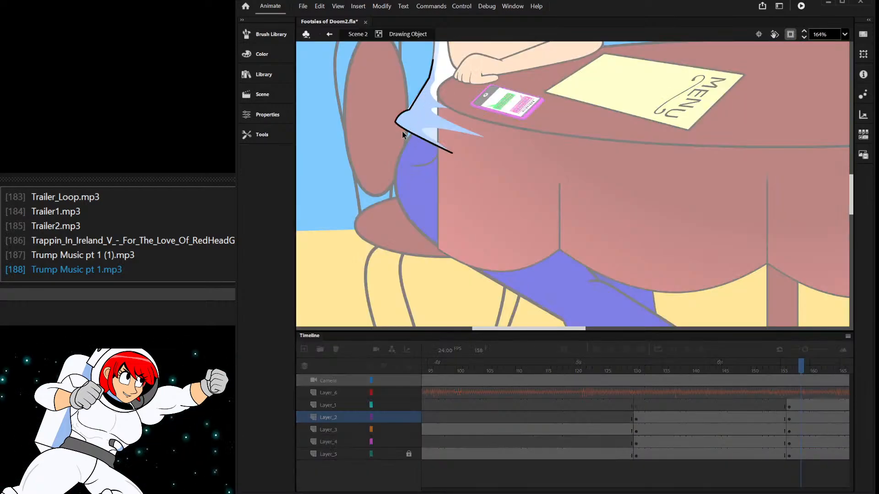
{"action": "scroll", "coordinate": [388, 94], "scroll_direction": "up", "scroll_amount": 4}
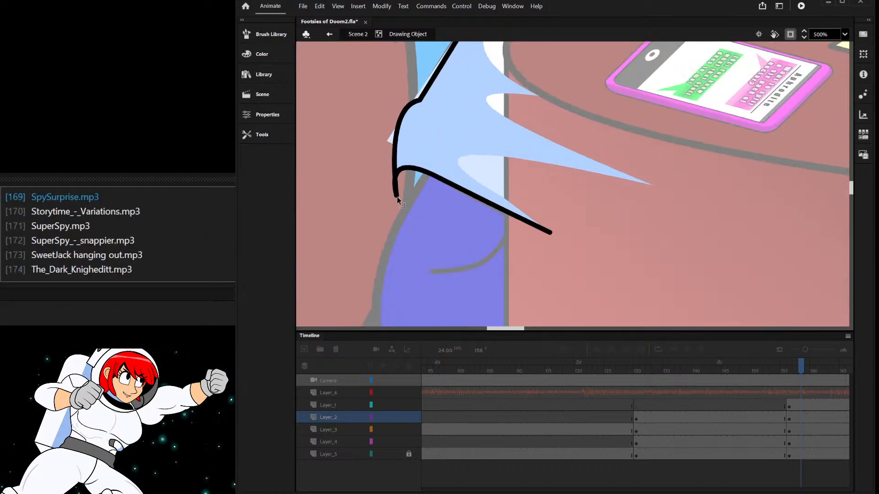
{"action": "left_click_drag", "start_coordinate": [380, 188], "coordinate": [397, 204]}
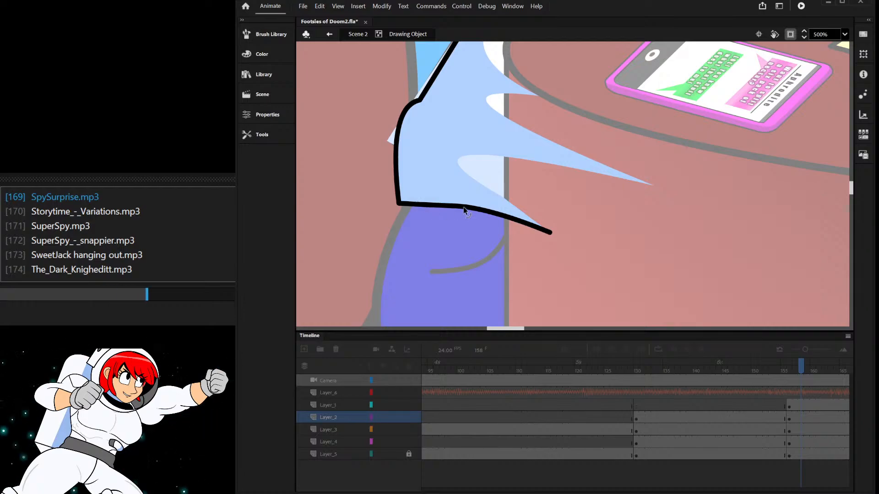
{"action": "left_click_drag", "start_coordinate": [441, 206], "coordinate": [407, 207]}
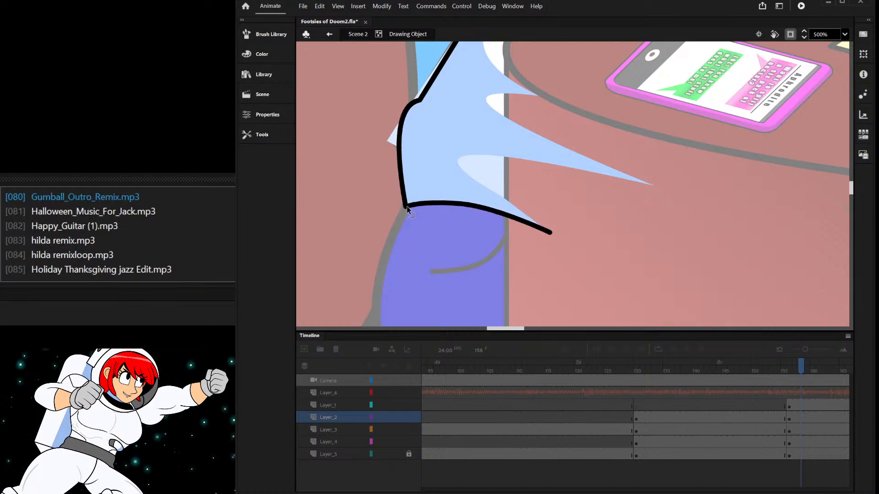
{"action": "mouse_move", "coordinate": [407, 130]}
{"action": "left_mouse_down"}
{"action": "mouse_move", "coordinate": [394, 140]}
{"action": "mouse_move", "coordinate": [399, 133]}
{"action": "left_mouse_up"}
- Pull the lower back corner of the white shirt shape inward behind the new hem, and return to Scene 2
{"action": "left_click_drag", "start_coordinate": [428, 105], "coordinate": [405, 148]}
{"action": "key", "text": "ctrl+z"}
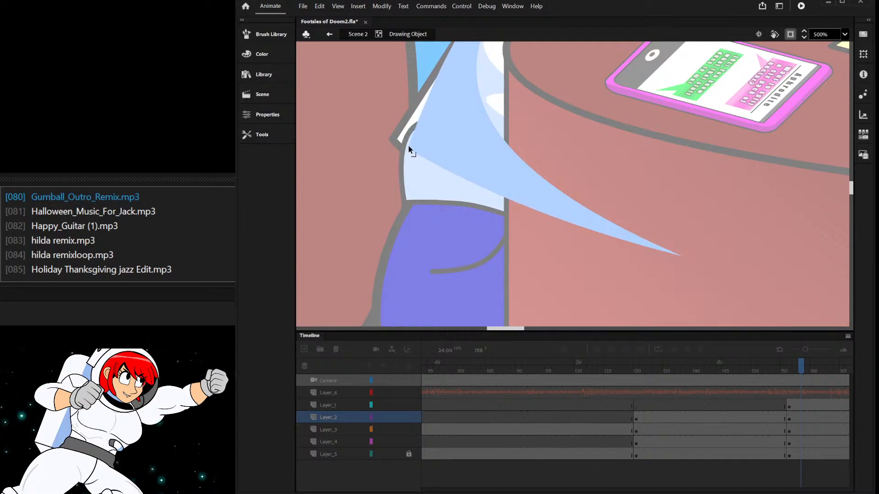
{"action": "key", "text": "ctrl+z"}
{"action": "key", "text": "ctrl+z"}
{"action": "key", "text": "ctrl+z"}
{"action": "key", "text": "ctrl+z"}
{"action": "key", "text": "ctrl+z"}
{"action": "key", "text": "ctrl+z"}
{"action": "key", "text": "ctrl+z"}
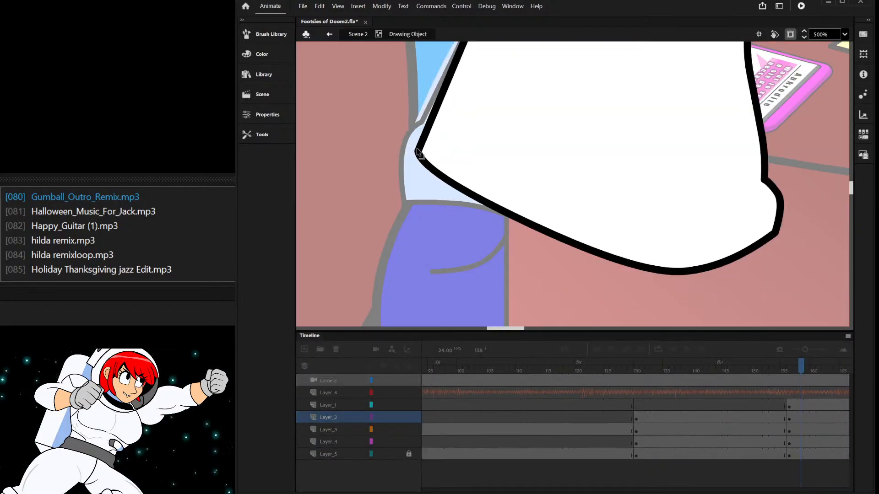
{"action": "double_click", "coordinate": [395, 130]}
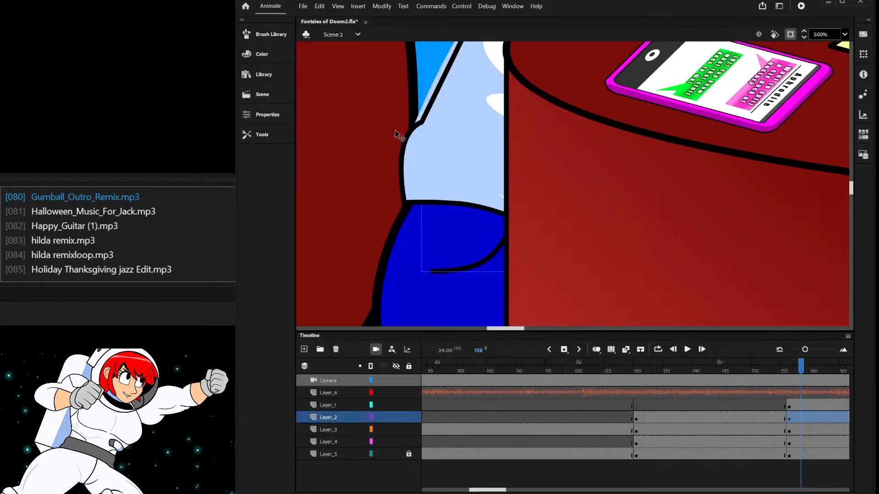
- Tuck the shirt's blue shading shape in along the back outline to remove the pale sliver outside it
{"action": "double_click", "coordinate": [424, 118]}
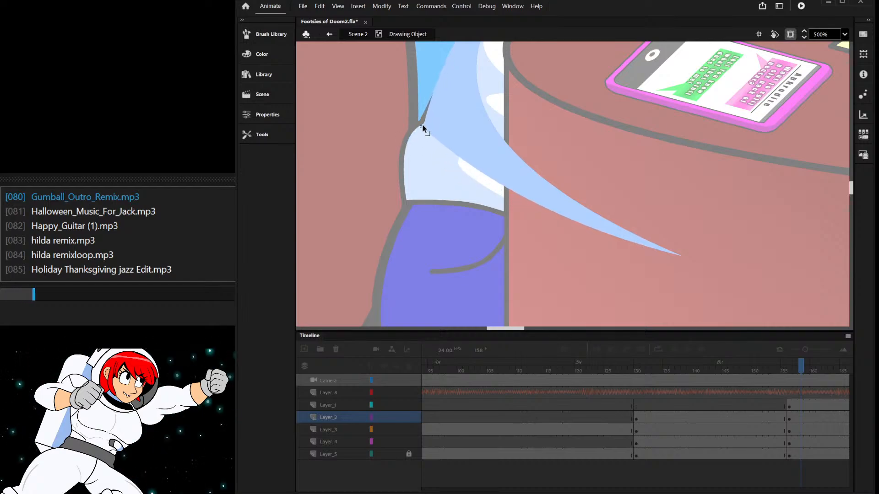
{"action": "double_click", "coordinate": [393, 154]}
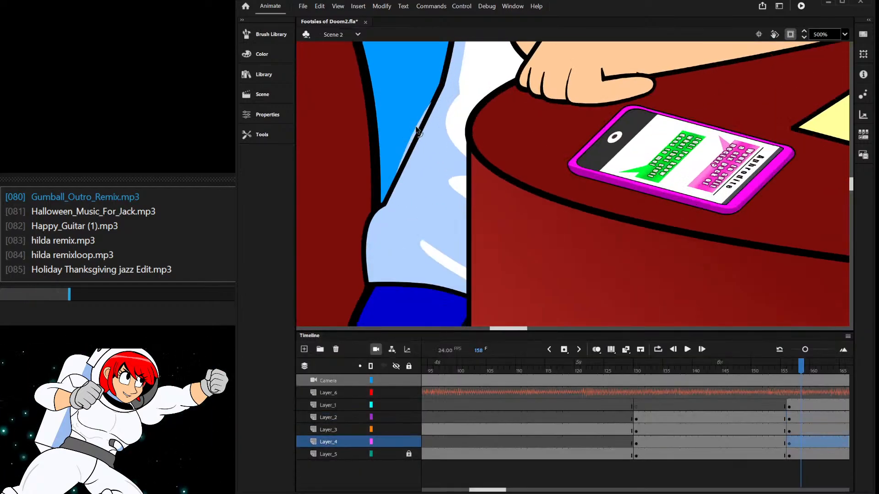
{"action": "double_click", "coordinate": [417, 124]}
{"action": "scroll", "coordinate": [418, 157], "scroll_direction": "down", "scroll_amount": 4}
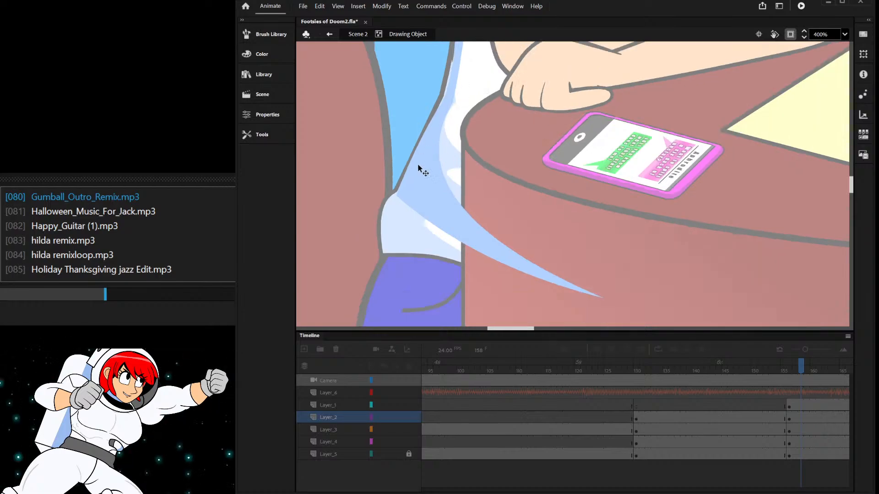
{"action": "double_click", "coordinate": [398, 123]}
- Align the upper end of the lower shirt's back outline with the shirt edge above it, and return to Scene 2
{"action": "scroll", "coordinate": [433, 139], "scroll_direction": "up", "scroll_amount": 3}
{"action": "double_click", "coordinate": [432, 140]}
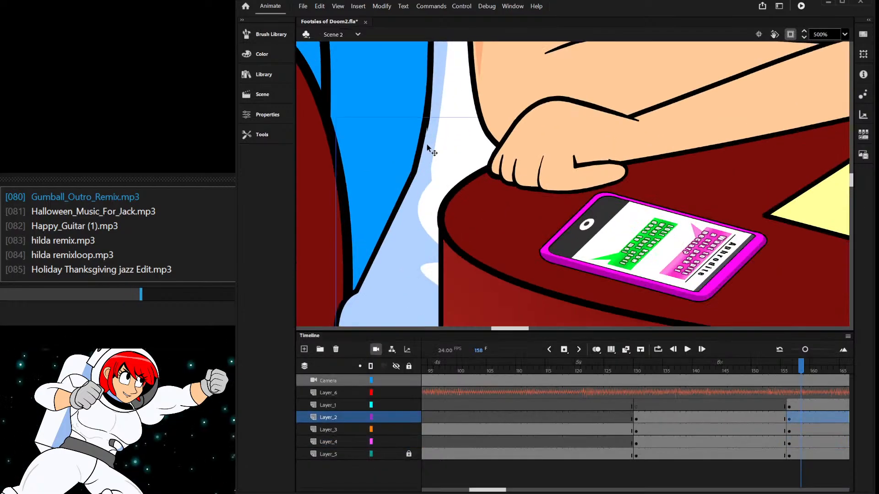
{"action": "scroll", "coordinate": [430, 133], "scroll_direction": "up", "scroll_amount": 2}
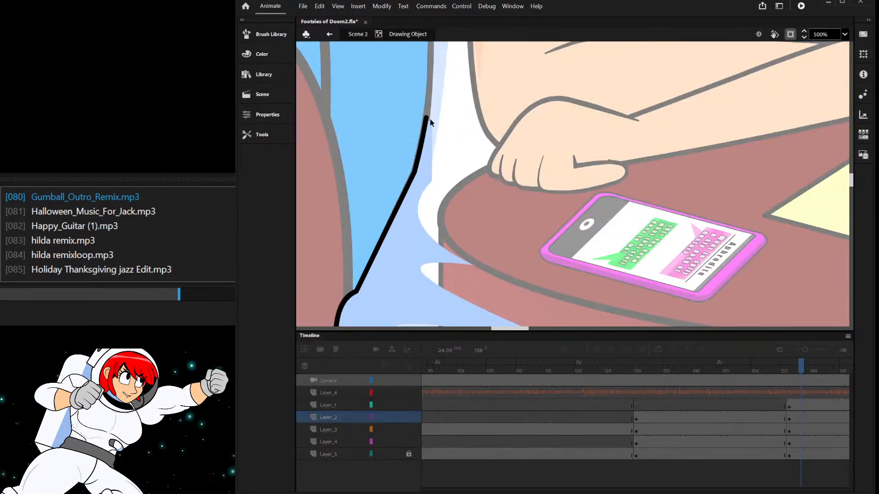
{"action": "scroll", "coordinate": [429, 119], "scroll_direction": "up", "scroll_amount": 3}
{"action": "left_click_drag", "start_coordinate": [428, 118], "coordinate": [431, 118]}
{"action": "double_click", "coordinate": [468, 135]}
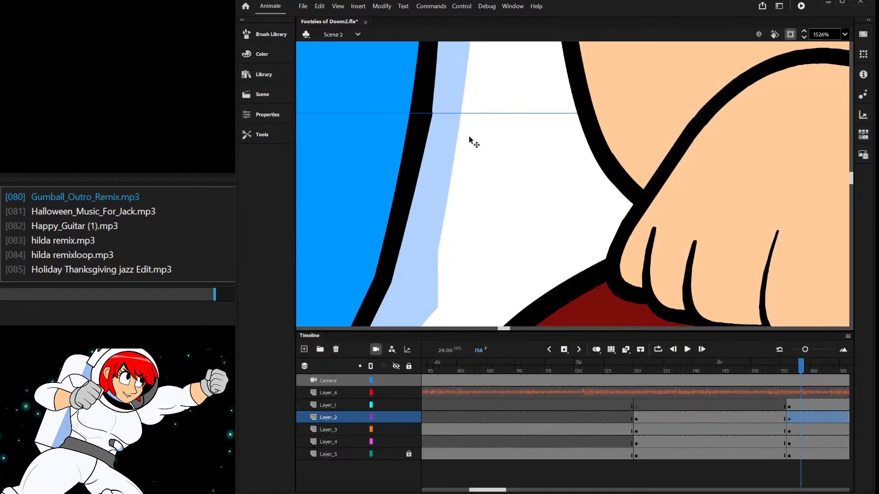
- Check the red-haired woman's lower shirt outline inside its drawing object, and return to Scene 2 to view the whole shot
{"action": "scroll", "coordinate": [438, 180], "scroll_direction": "down", "scroll_amount": 5}
{"action": "scroll", "coordinate": [450, 228], "scroll_direction": "down", "scroll_amount": 3}
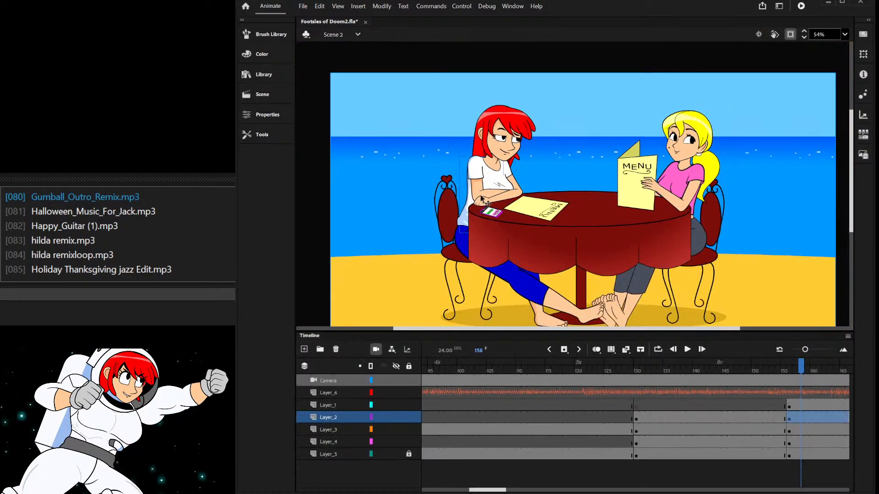
{"action": "scroll", "coordinate": [408, 183], "scroll_direction": "up", "scroll_amount": 4}
{"action": "double_click", "coordinate": [409, 182]}
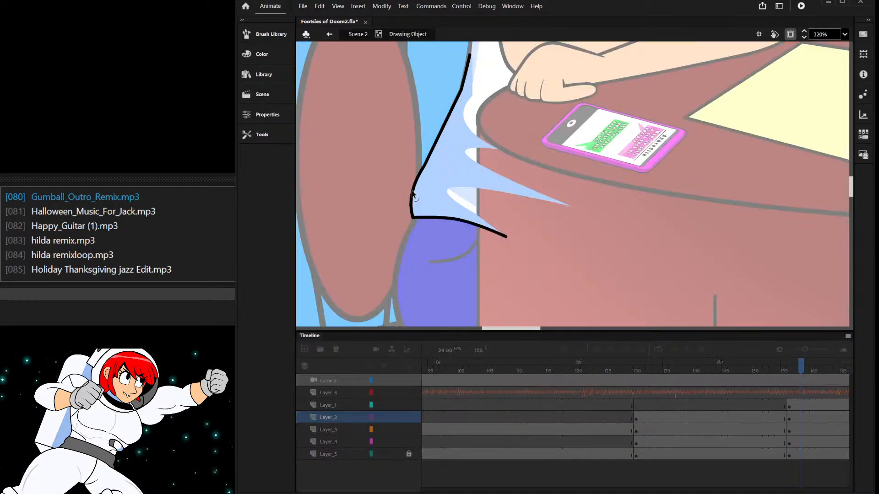
{"action": "scroll", "coordinate": [432, 181], "scroll_direction": "down", "scroll_amount": 5}
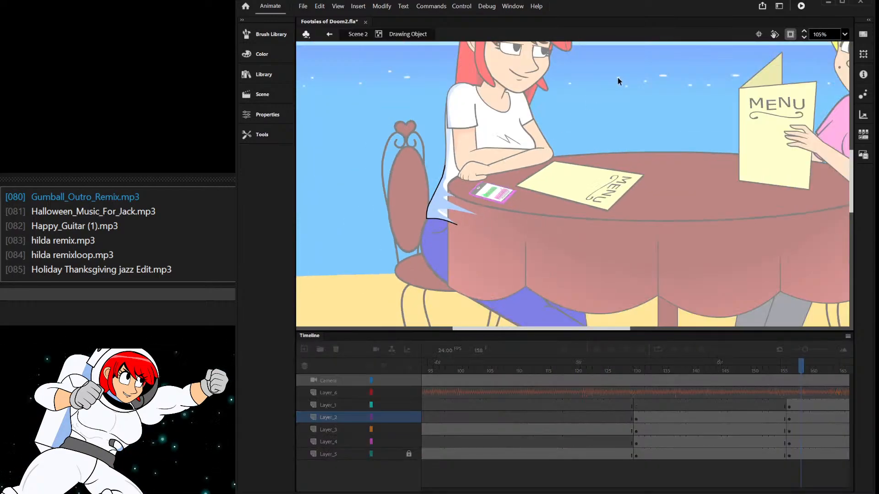
{"action": "double_click", "coordinate": [617, 79]}
{"action": "scroll", "coordinate": [543, 121], "scroll_direction": "down", "scroll_amount": 2}
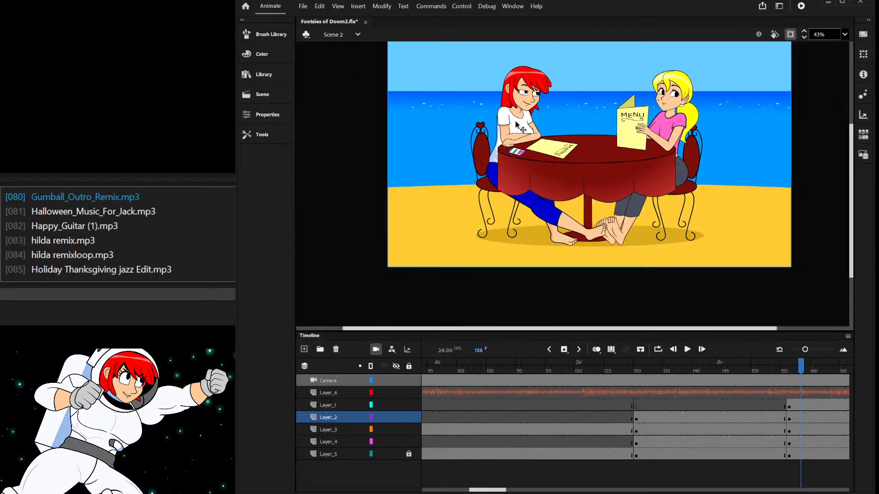
{"action": "scroll", "coordinate": [550, 132], "scroll_direction": "down", "scroll_amount": 1}
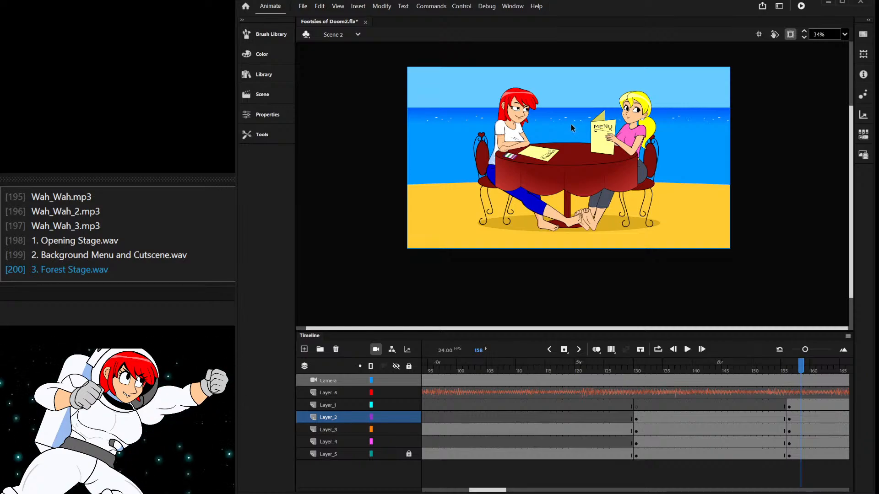
- Select the red-haired woman with her chair, menu and phone, leaving out the tablecloth, and shift them slightly toward the blonde woman
{"action": "scroll", "coordinate": [517, 194], "scroll_direction": "up", "scroll_amount": 1}
{"action": "scroll", "coordinate": [485, 165], "scroll_direction": "up", "scroll_amount": 1}
{"action": "scroll", "coordinate": [479, 172], "scroll_direction": "up", "scroll_amount": 1}
{"action": "scroll", "coordinate": [480, 172], "scroll_direction": "down", "scroll_amount": 2}
{"action": "left_click_drag", "start_coordinate": [445, 49], "coordinate": [542, 219]}
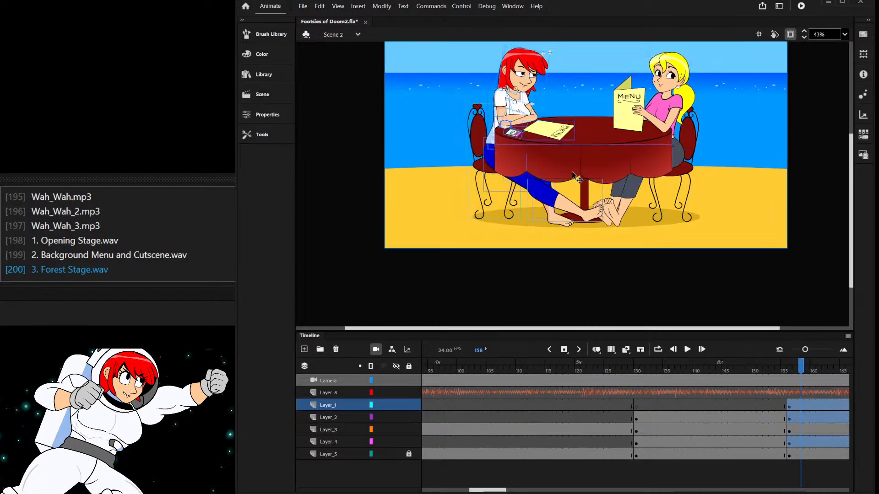
{"action": "left_click_drag", "start_coordinate": [535, 158], "coordinate": [499, 80]}
{"action": "key", "text": "ctrl+z"}
{"action": "left_click", "coordinate": [596, 132], "text": "shift"}
{"action": "key", "text": "ctrl+z"}
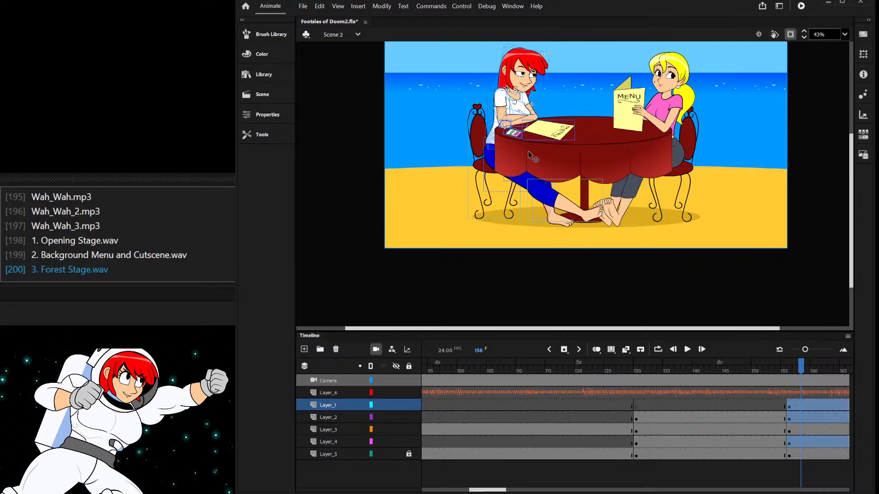
{"action": "scroll", "coordinate": [548, 232], "scroll_direction": "up", "scroll_amount": 3}
{"action": "left_click", "coordinate": [599, 221]}
{"action": "scroll", "coordinate": [588, 223], "scroll_direction": "up", "scroll_amount": 2}
{"action": "left_click_drag", "start_coordinate": [578, 188], "coordinate": [581, 188]}
{"action": "scroll", "coordinate": [548, 157], "scroll_direction": "down", "scroll_amount": 3}
{"action": "scroll", "coordinate": [528, 110], "scroll_direction": "up", "scroll_amount": 2}
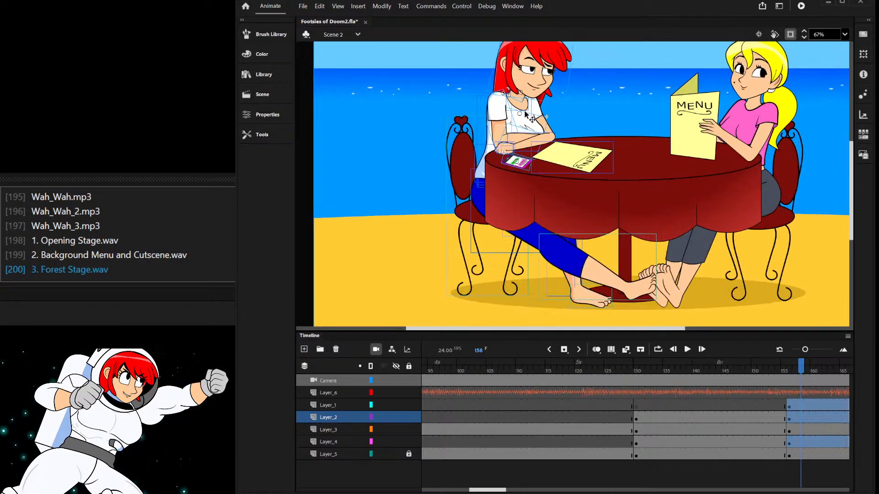
{"action": "left_click", "coordinate": [487, 297]}
{"action": "scroll", "coordinate": [488, 250], "scroll_direction": "down", "scroll_amount": 2}
{"action": "scroll", "coordinate": [594, 72], "scroll_direction": "up", "scroll_amount": 1}
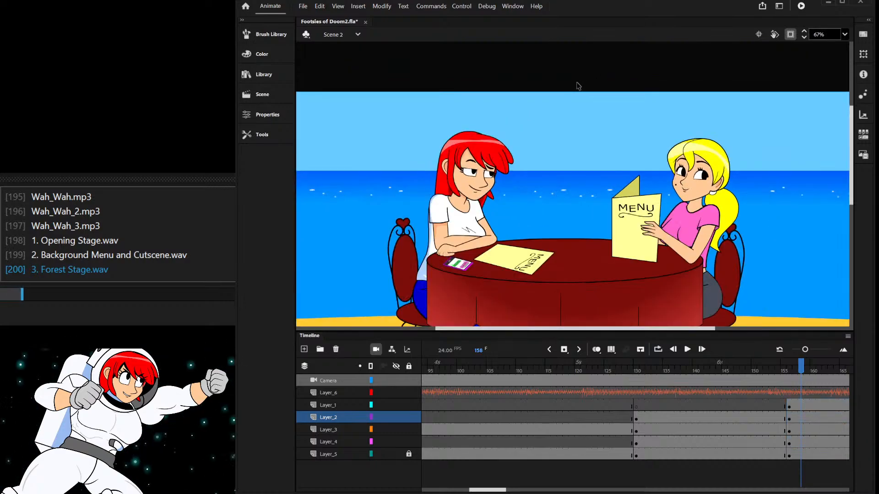
{"action": "scroll", "coordinate": [556, 93], "scroll_direction": "down", "scroll_amount": 2}
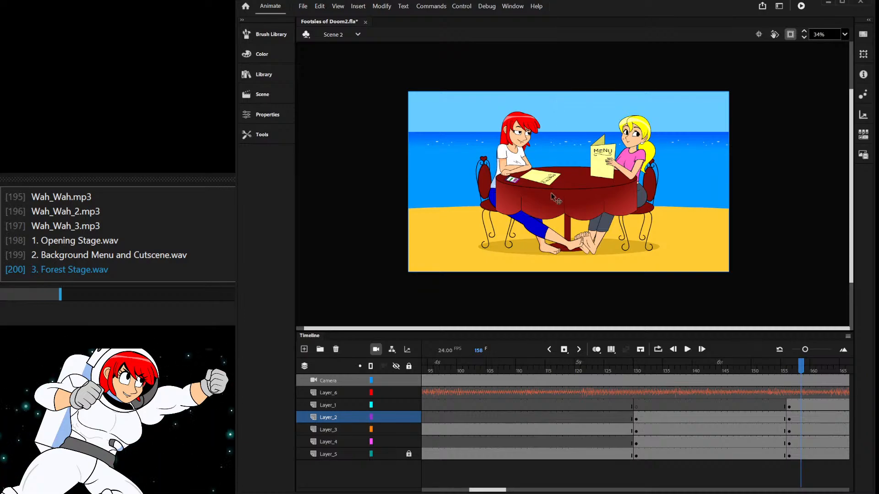
{"action": "key", "text": "ctrl+z"}
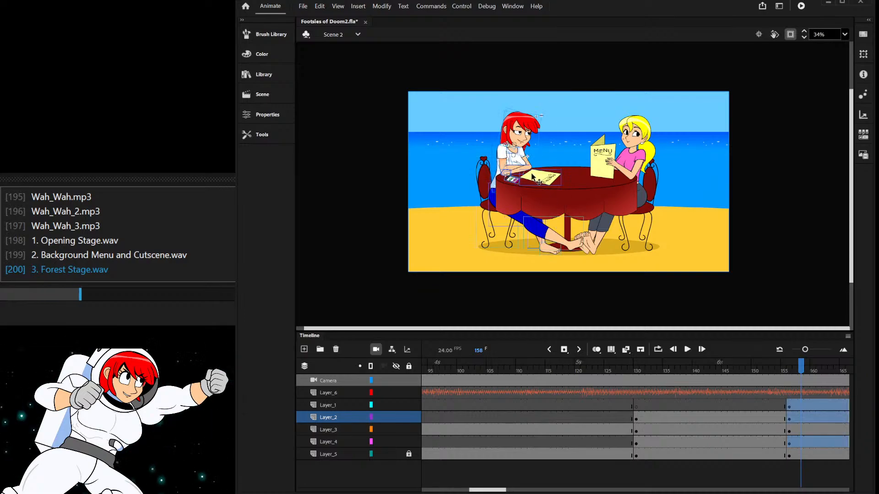
{"action": "left_click", "coordinate": [504, 99]}
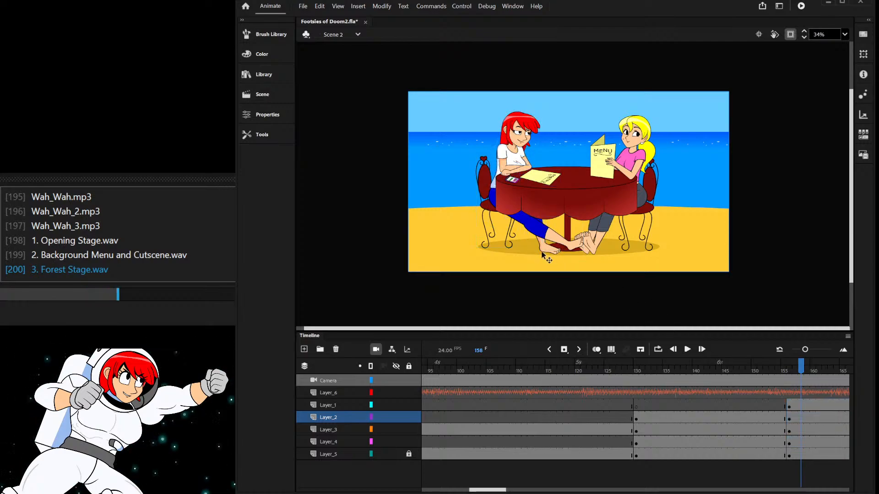
- Set the transform pivot of the red-haired woman's rear lower leg at its upper end and skew the foot slightly back toward her chair
{"action": "scroll", "coordinate": [535, 256], "scroll_direction": "up", "scroll_amount": 2}
{"action": "left_click", "coordinate": [576, 247]}
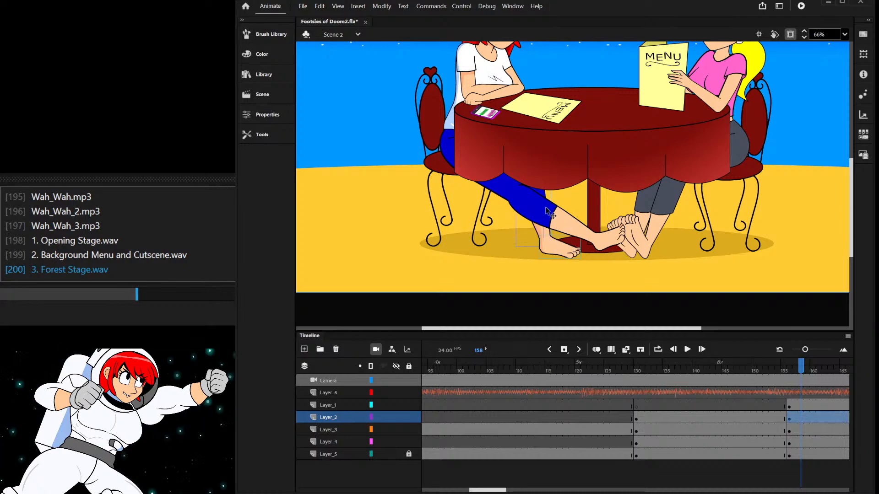
{"action": "scroll", "coordinate": [541, 204], "scroll_direction": "up", "scroll_amount": 2}
{"action": "scroll", "coordinate": [567, 177], "scroll_direction": "down", "scroll_amount": 2}
{"action": "scroll", "coordinate": [570, 195], "scroll_direction": "up", "scroll_amount": 2}
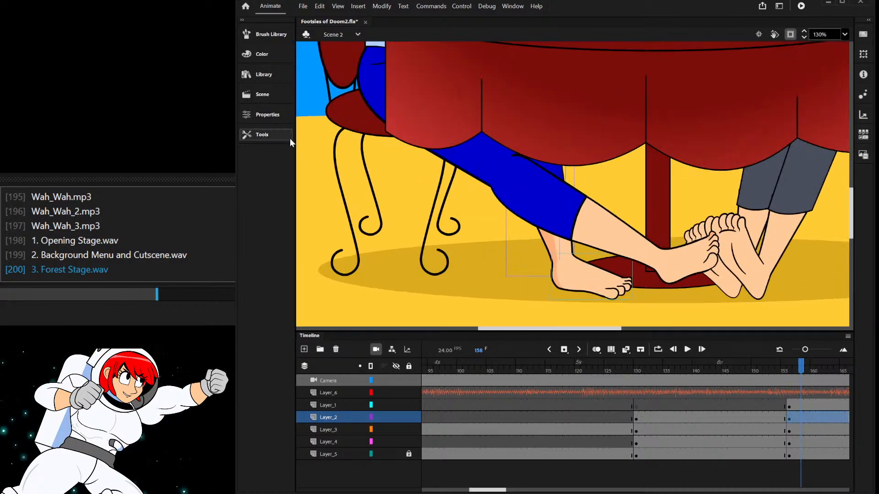
{"action": "key", "text": "q"}
{"action": "left_click_drag", "start_coordinate": [568, 197], "coordinate": [503, 86]}
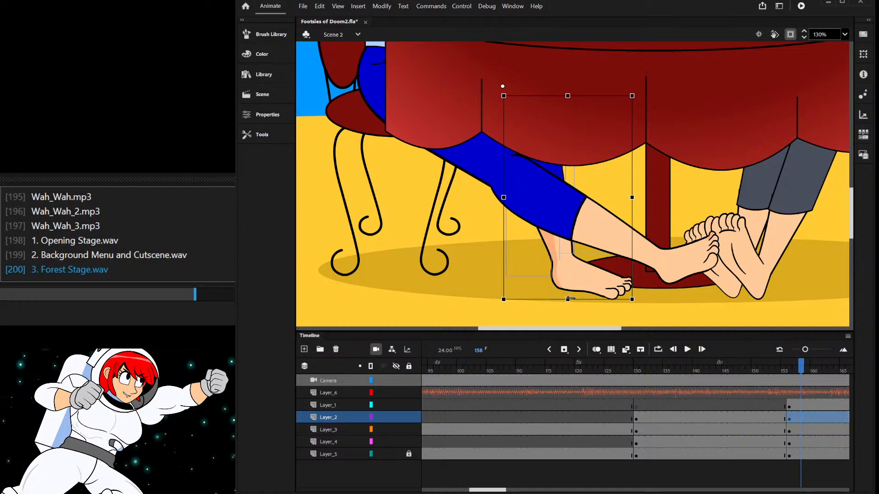
{"action": "left_click_drag", "start_coordinate": [608, 301], "coordinate": [587, 301]}
- Open the front trouser leg's drawing object, pull the upper outline's loose end up to the tablecloth edge, and return to Scene 2
{"action": "scroll", "coordinate": [522, 167], "scroll_direction": "up", "scroll_amount": 3}
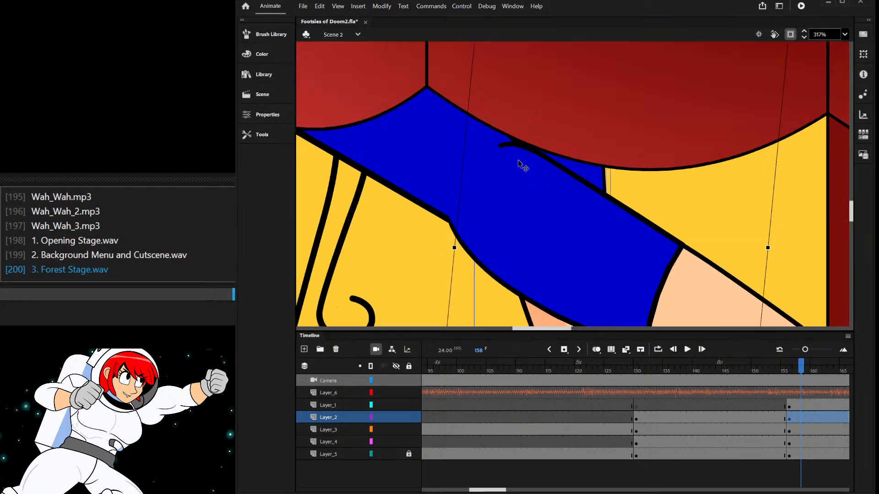
{"action": "double_click", "coordinate": [505, 146]}
{"action": "double_click", "coordinate": [556, 153]}
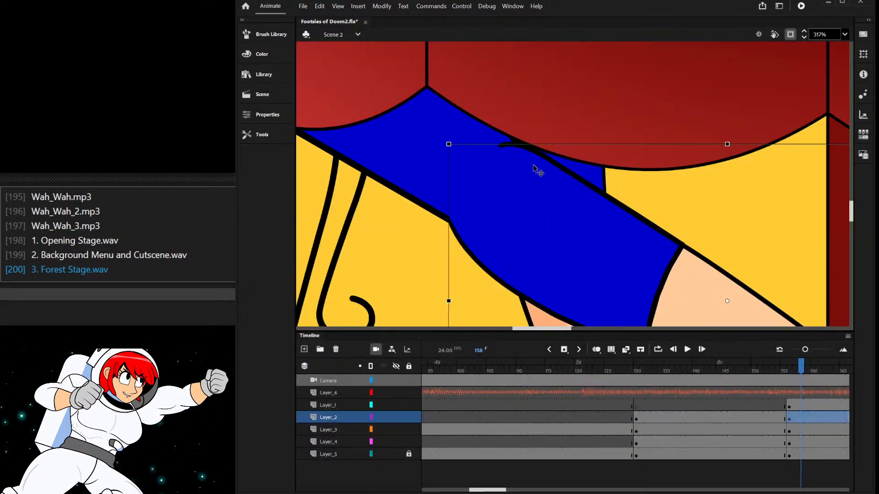
{"action": "double_click", "coordinate": [507, 147]}
{"action": "left_click", "coordinate": [508, 148]}
{"action": "double_click", "coordinate": [504, 147]}
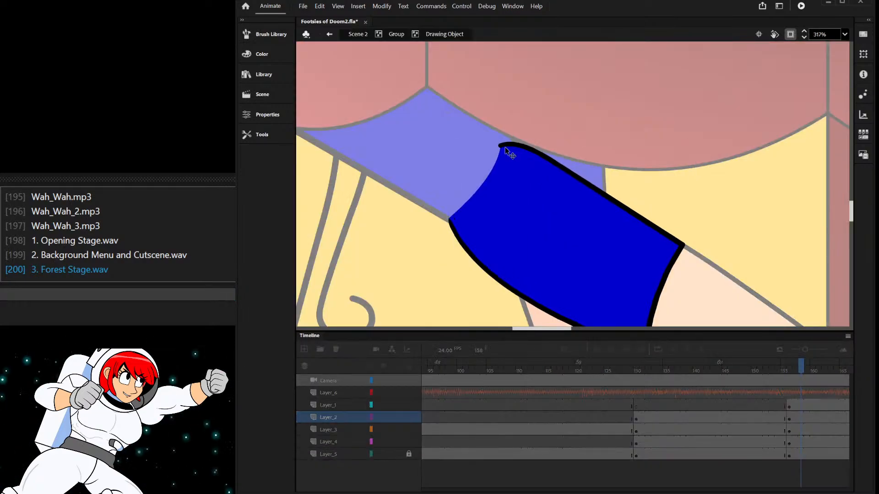
{"action": "left_click_drag", "start_coordinate": [501, 144], "coordinate": [510, 138]}
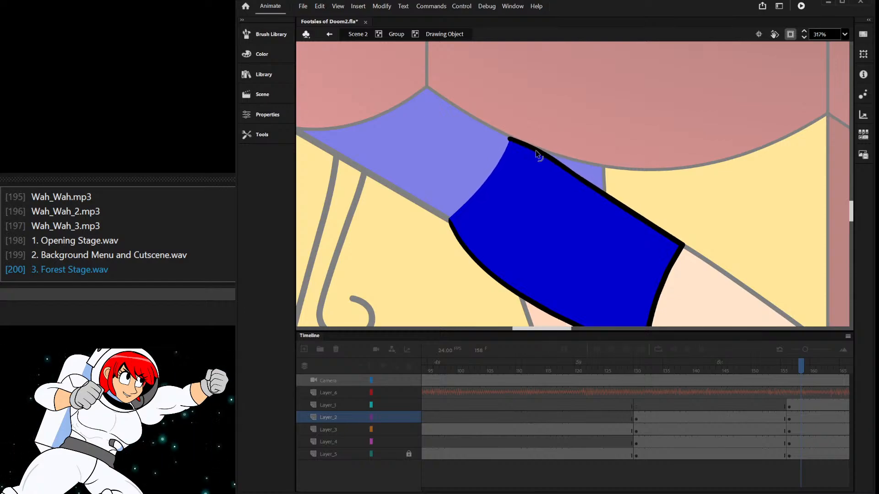
{"action": "double_click", "coordinate": [653, 184]}
{"action": "left_click", "coordinate": [652, 183]}
{"action": "double_click", "coordinate": [648, 179]}
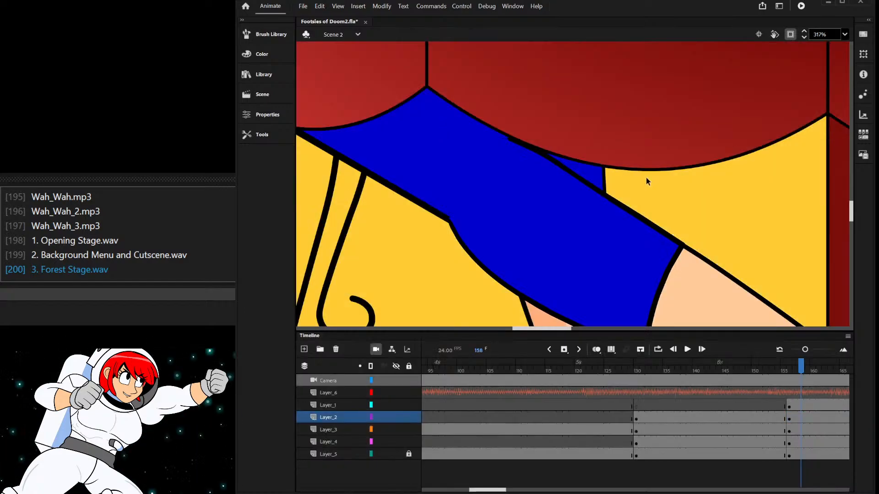
{"action": "left_click", "coordinate": [647, 178]}
{"action": "scroll", "coordinate": [598, 222], "scroll_direction": "down", "scroll_amount": 7}
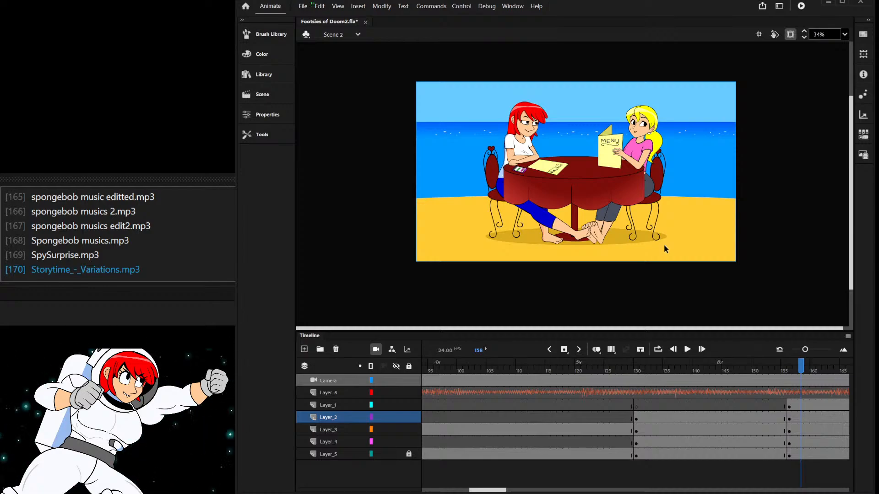
- Add a new layer directly above Layer_1 and insert a blank keyframe in it at frame 130, where the over-the-shoulder shot starts
{"action": "left_click_drag", "start_coordinate": [773, 368], "coordinate": [654, 406]}
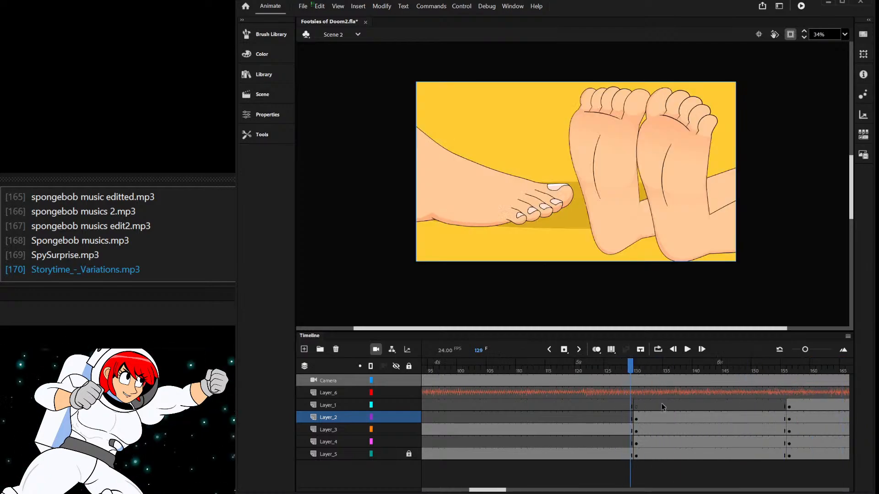
{"action": "left_click", "coordinate": [381, 404]}
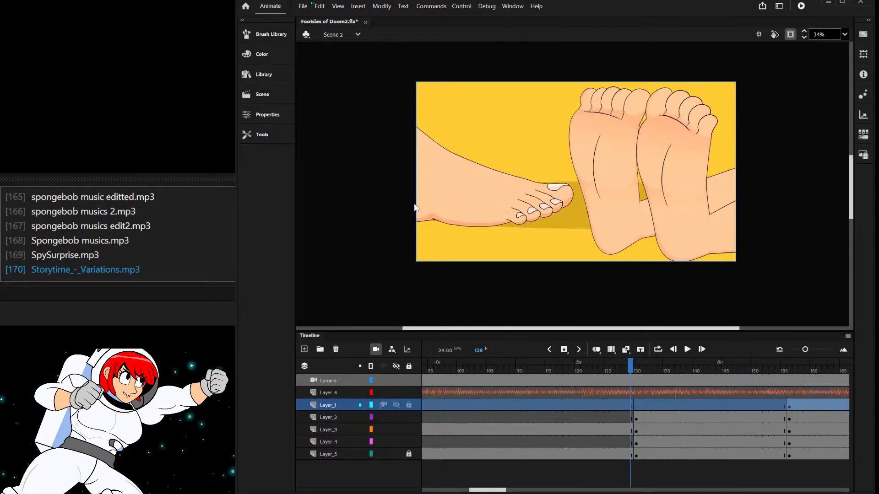
{"action": "key", "text": "ctrl+shift+l"}
{"action": "left_click", "coordinate": [637, 406]}
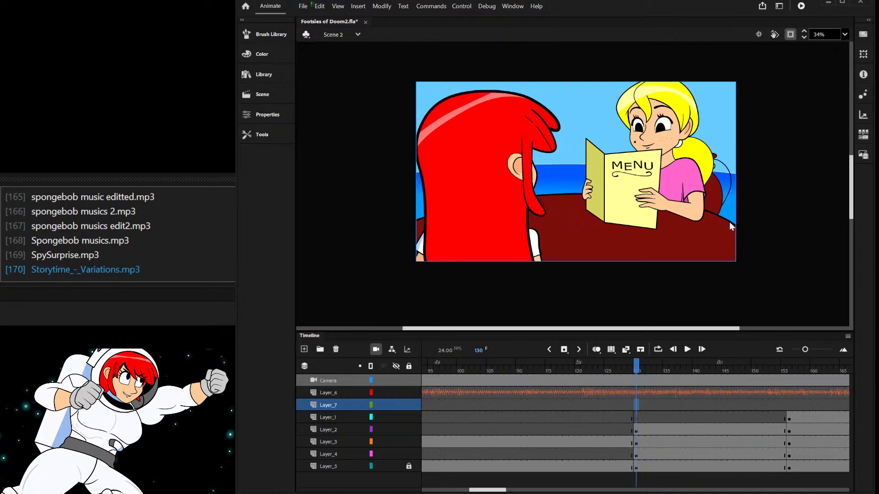
{"action": "key", "text": "F7"}
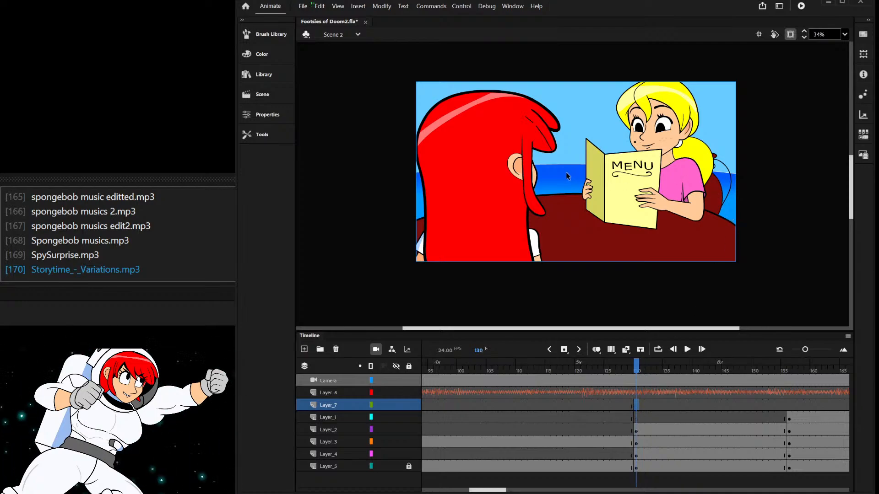
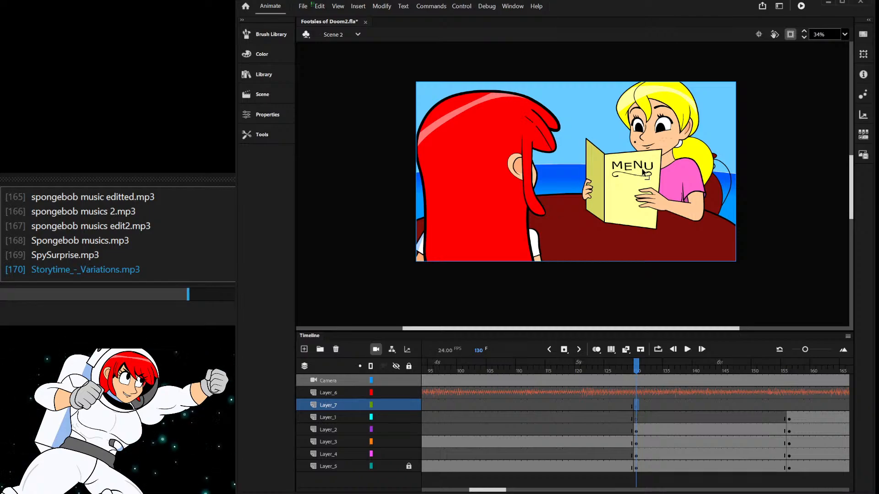
- Move the playhead to frame 138 and open the blonde woman's symbol, Symbol 5, for editing
{"action": "left_click_drag", "start_coordinate": [635, 377], "coordinate": [595, 438]}
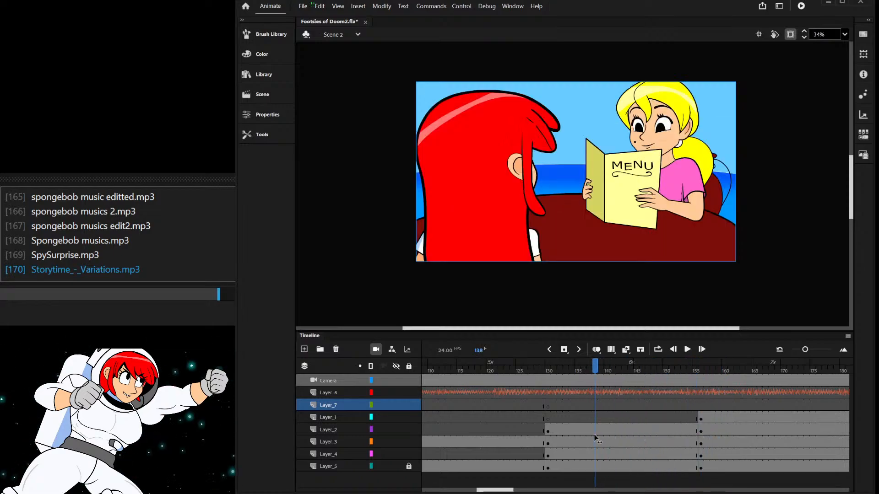
{"action": "left_click", "coordinate": [659, 112]}
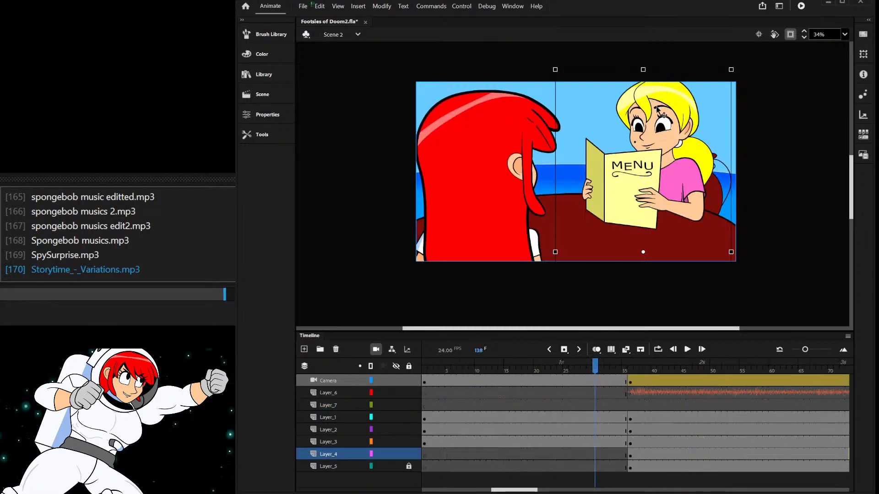
{"action": "double_click", "coordinate": [658, 110]}
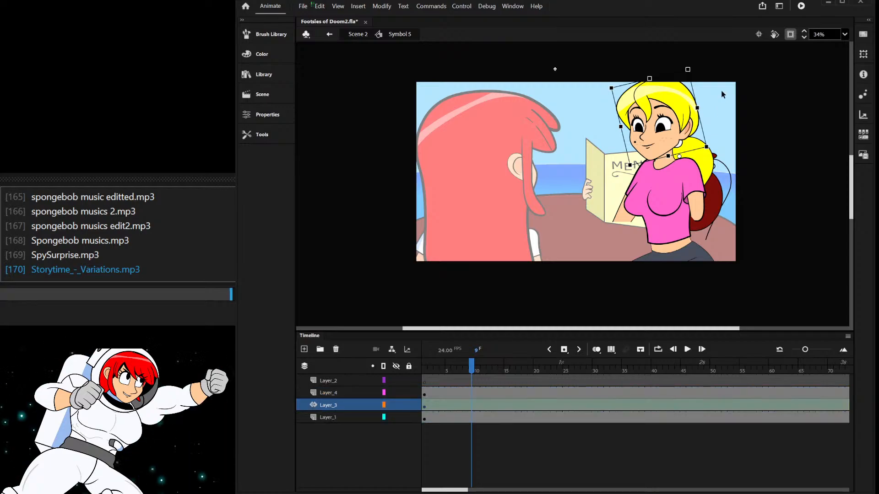
- Try to move the blonde woman's body artwork on Layer_1 separately from the chair, and undo the move
{"action": "left_click", "coordinate": [438, 416]}
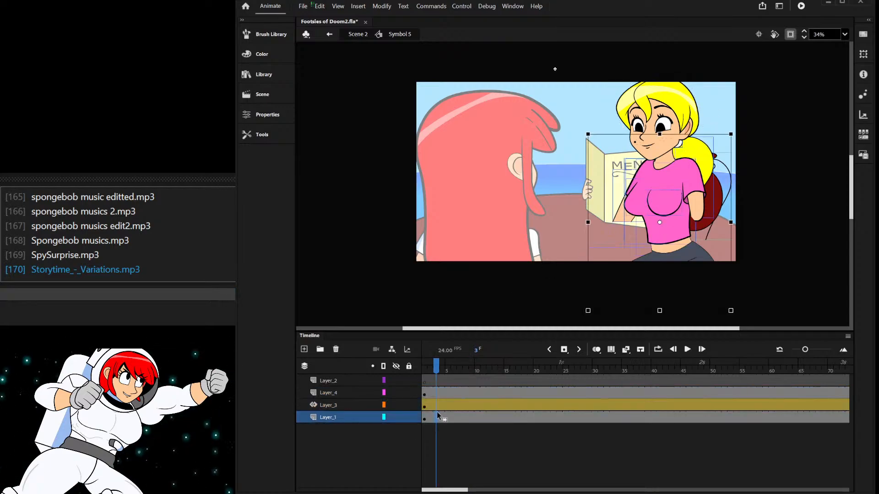
{"action": "left_click", "coordinate": [723, 206], "text": "shift"}
{"action": "left_click", "coordinate": [697, 183]}
{"action": "key", "text": "ctrl+z"}
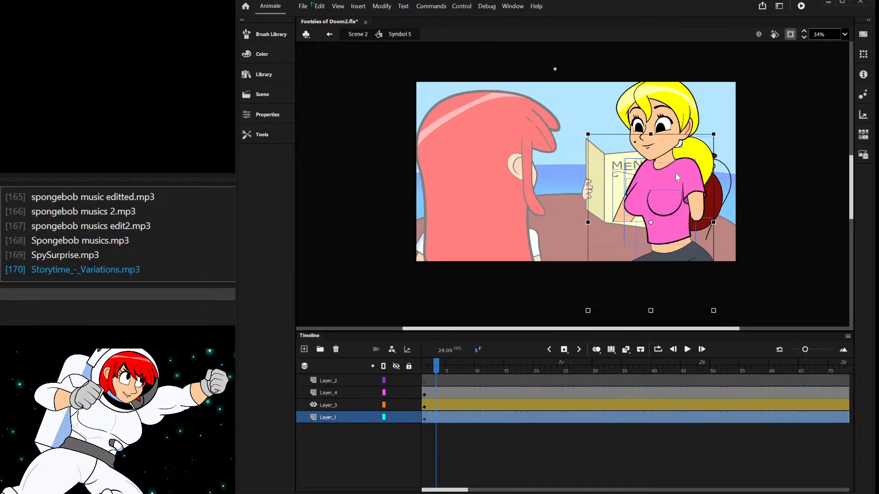
{"action": "left_click_drag", "start_coordinate": [675, 196], "coordinate": [650, 204]}
{"action": "key", "text": "ctrl+z"}
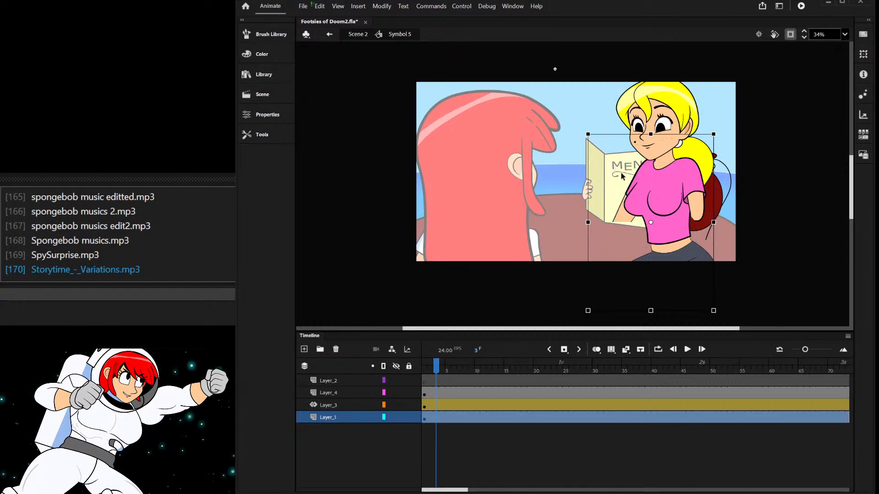
- Put the blonde woman's near sleeve and upper arm on their own motion-tweened layer, with the transform pivot at the shoulder
{"action": "left_click", "coordinate": [686, 187]}
{"action": "left_click", "coordinate": [438, 393]}
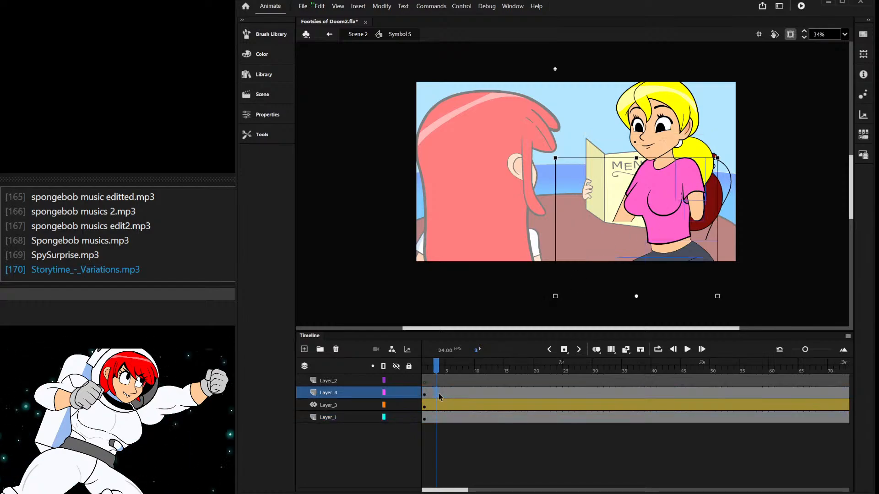
{"action": "left_click", "coordinate": [740, 187]}
{"action": "scroll", "coordinate": [714, 194], "scroll_direction": "up", "scroll_amount": 3}
{"action": "left_click", "coordinate": [693, 218]}
{"action": "left_click", "coordinate": [668, 188], "text": "shift"}
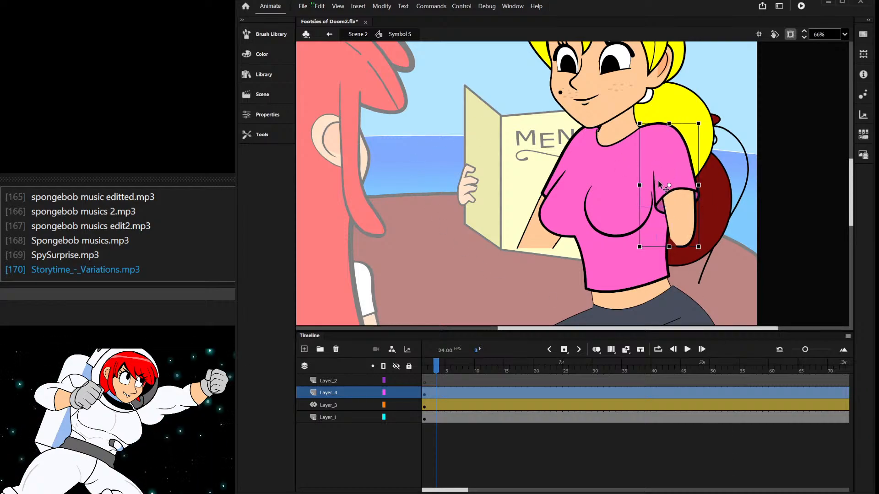
{"action": "left_click", "coordinate": [728, 94]}
{"action": "left_click_drag", "start_coordinate": [669, 185], "coordinate": [647, 134]}
{"action": "left_click", "coordinate": [487, 304]}
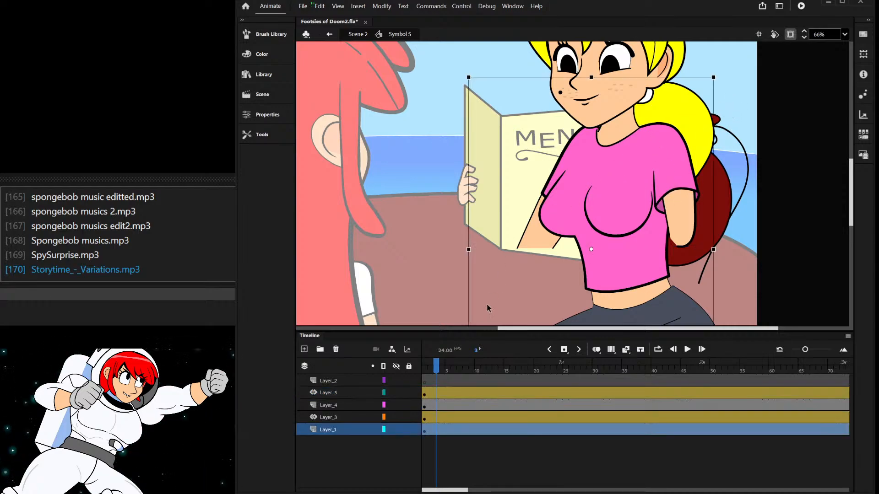
- Isolate Layer_4, delete the blonde woman's dark trouser leg artwork from it, and show all layers again
{"action": "left_click", "coordinate": [431, 430]}
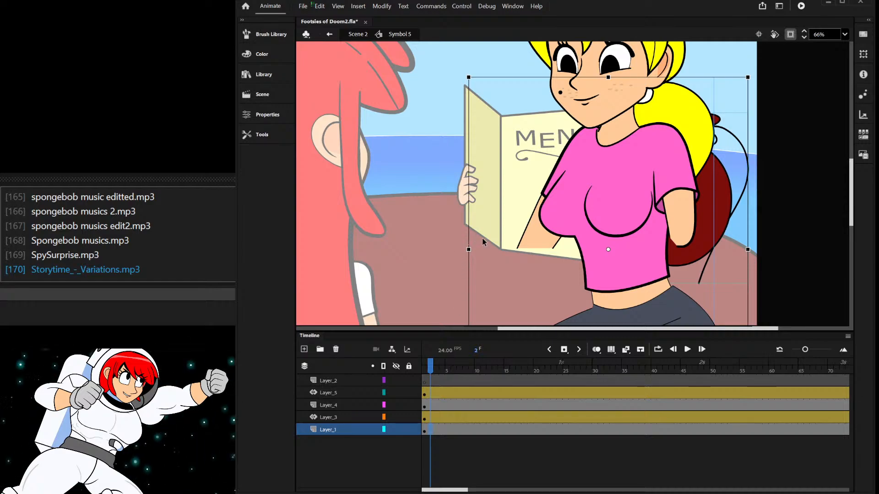
{"action": "scroll", "coordinate": [611, 236], "scroll_direction": "down", "scroll_amount": 1}
{"action": "scroll", "coordinate": [612, 236], "scroll_direction": "down", "scroll_amount": 1}
{"action": "left_click", "coordinate": [397, 366]}
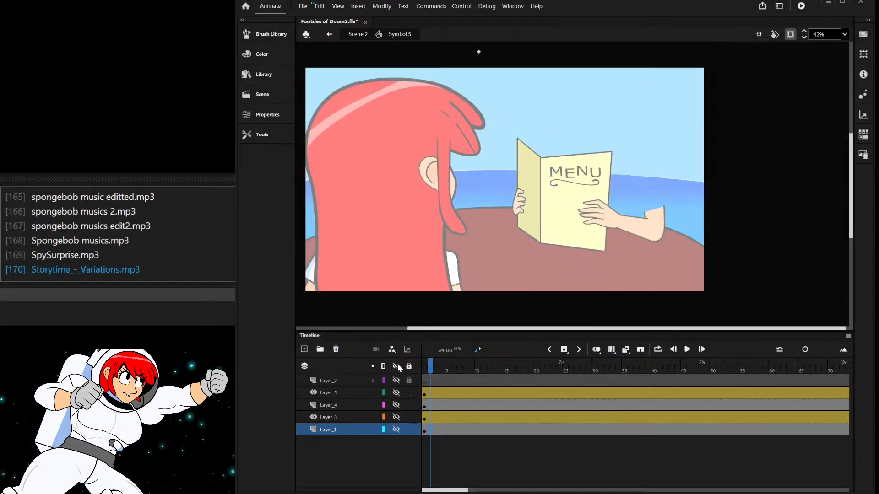
{"action": "left_click", "coordinate": [394, 406]}
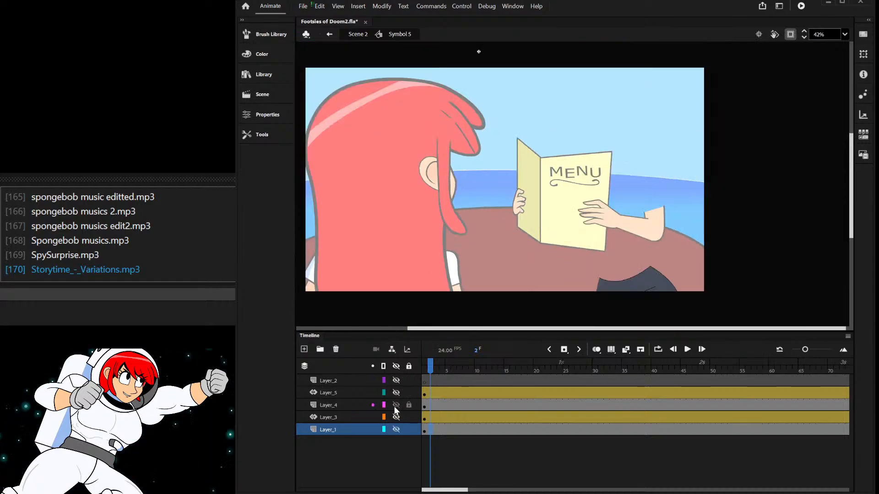
{"action": "left_click_drag", "start_coordinate": [518, 269], "coordinate": [737, 326]}
{"action": "key", "text": "Delete"}
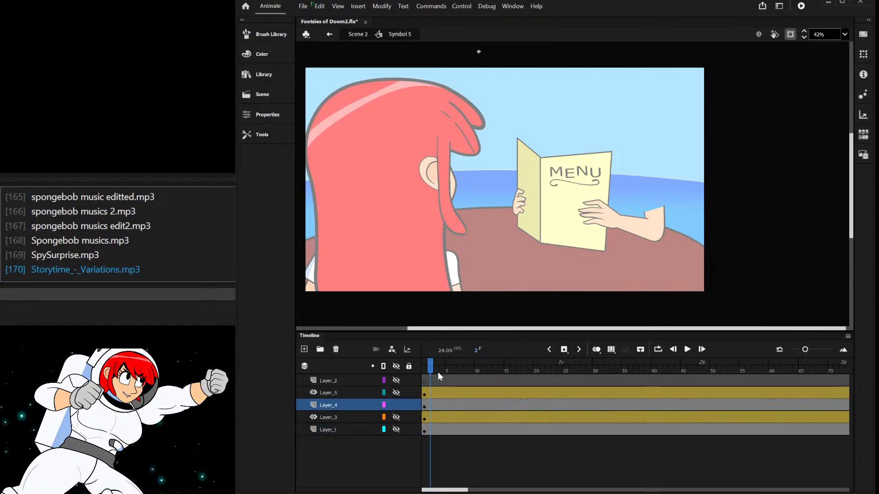
{"action": "left_click", "coordinate": [423, 408]}
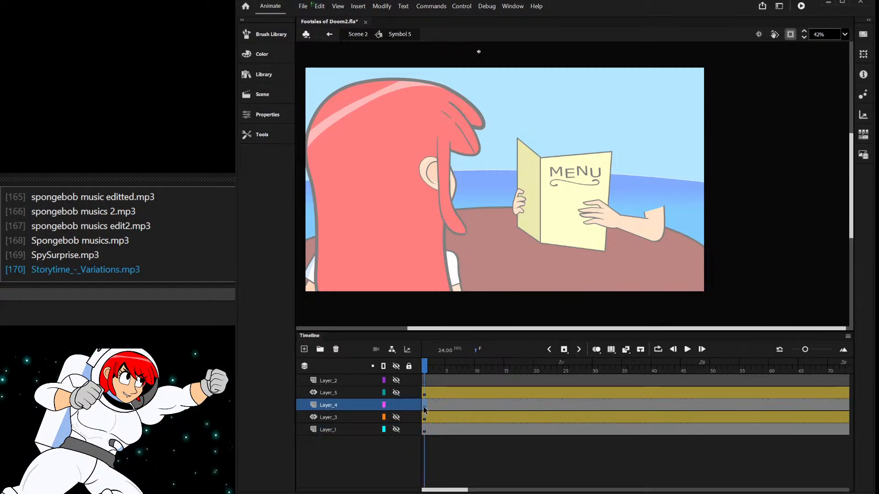
{"action": "key", "text": "Delete"}
{"action": "left_click", "coordinate": [396, 367]}
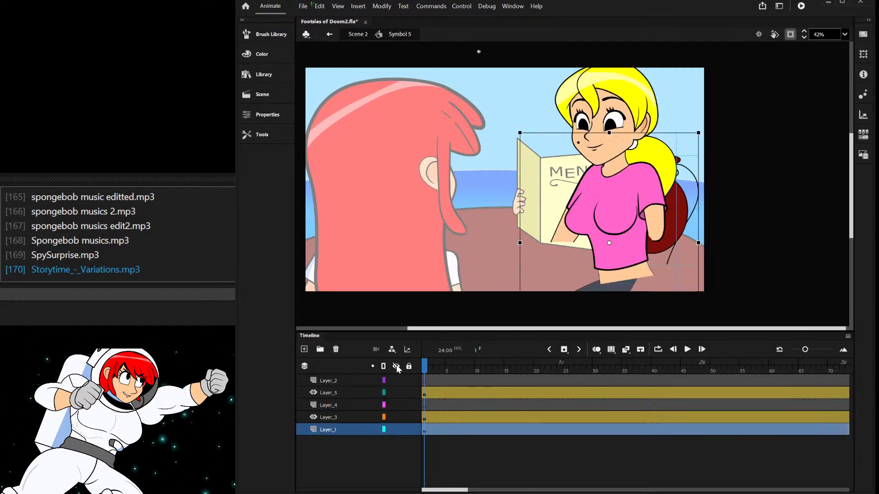
- Inside the torso symbol, Symbol 7, delete the dark trouser piece and the bare waist below the pink shirt's hem, and return to Symbol 5
{"action": "left_click", "coordinate": [591, 294]}
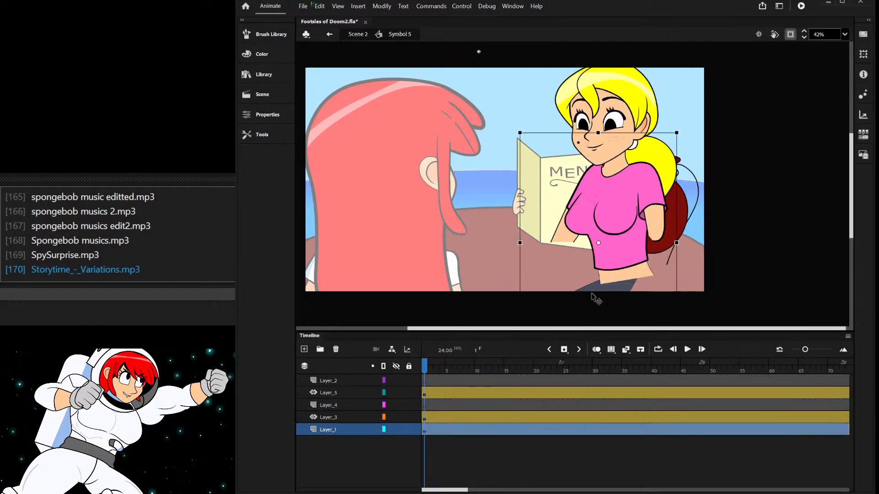
{"action": "double_click", "coordinate": [591, 294]}
{"action": "left_click", "coordinate": [581, 292]}
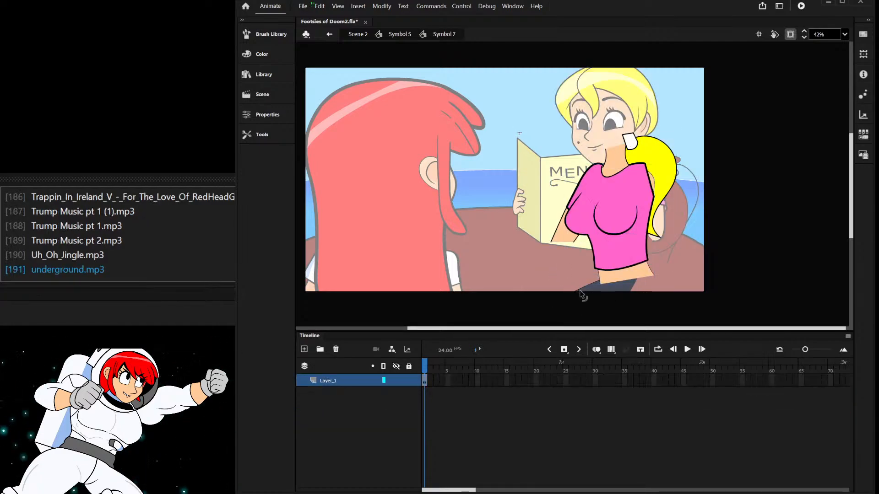
{"action": "key", "text": "Delete"}
{"action": "double_click", "coordinate": [623, 278]}
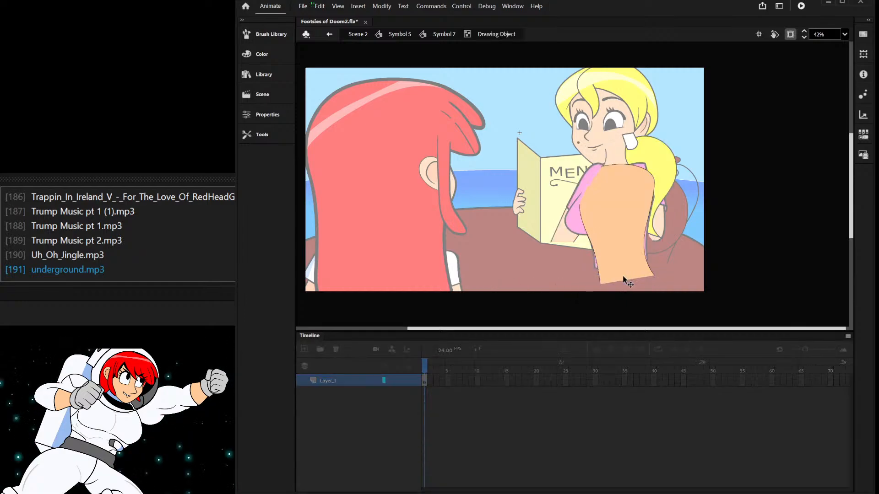
{"action": "left_click_drag", "start_coordinate": [577, 258], "coordinate": [699, 314]}
{"action": "key", "text": "Delete"}
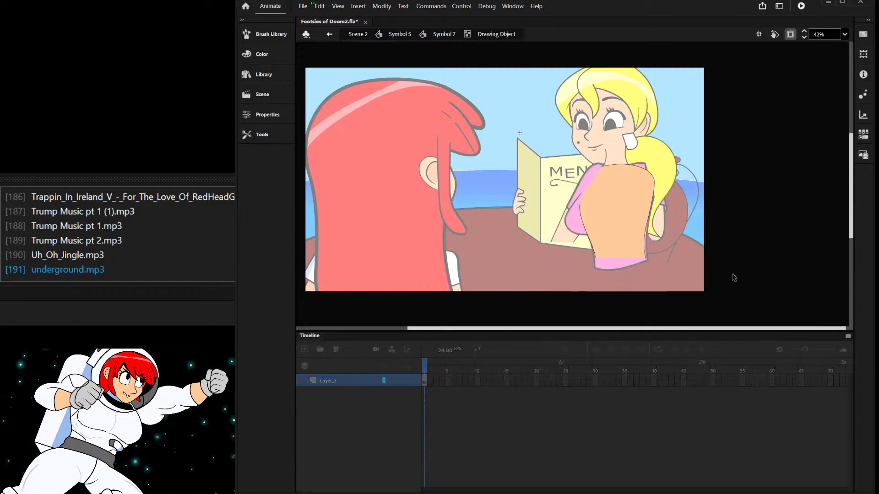
{"action": "double_click", "coordinate": [733, 276]}
{"action": "double_click", "coordinate": [732, 275]}
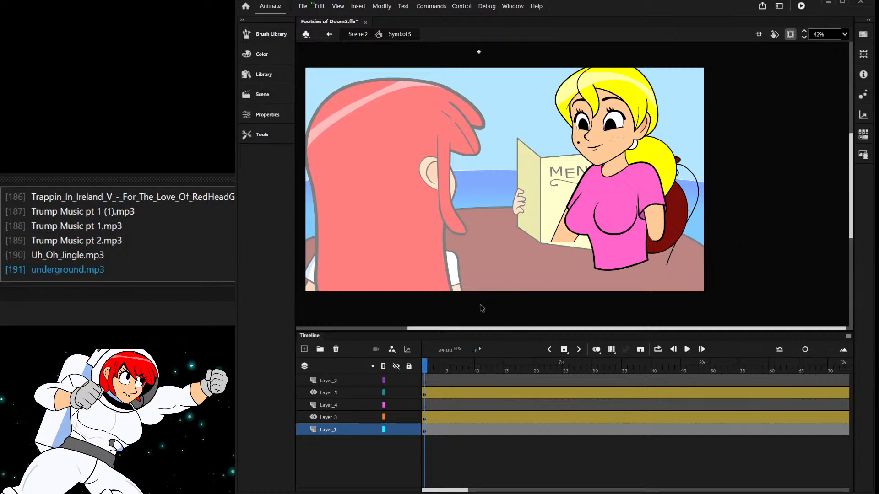
- Place Layer_5, the arm layer, below Layer_4, and reopen Symbol 5 after viewing the shot in Scene 2
{"action": "left_click_drag", "start_coordinate": [302, 393], "coordinate": [300, 411]}
{"action": "left_click", "coordinate": [490, 132]}
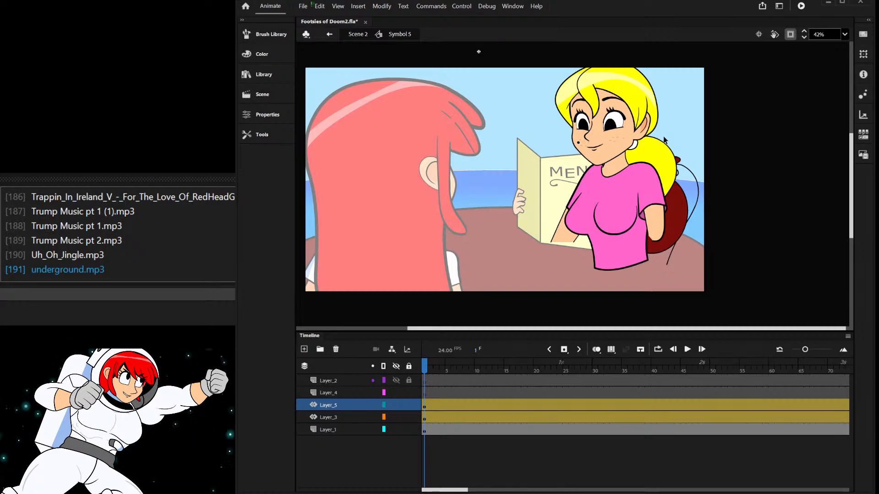
{"action": "double_click", "coordinate": [683, 140]}
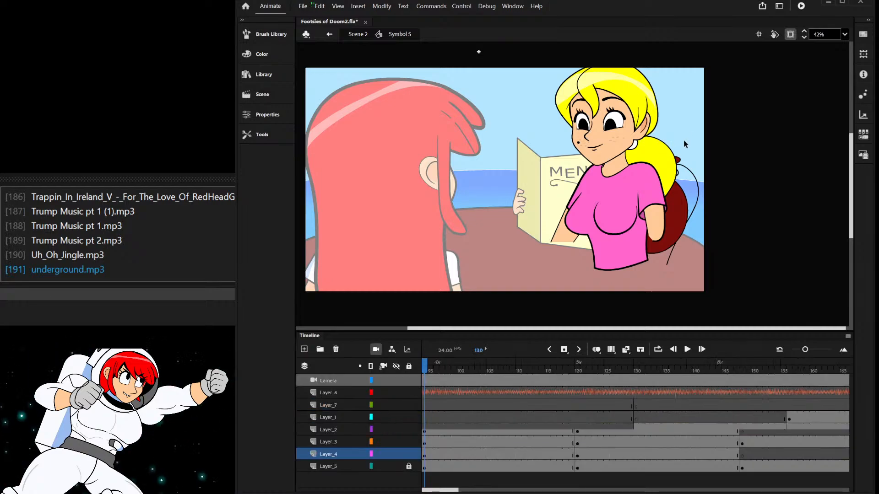
{"action": "left_click", "coordinate": [632, 132]}
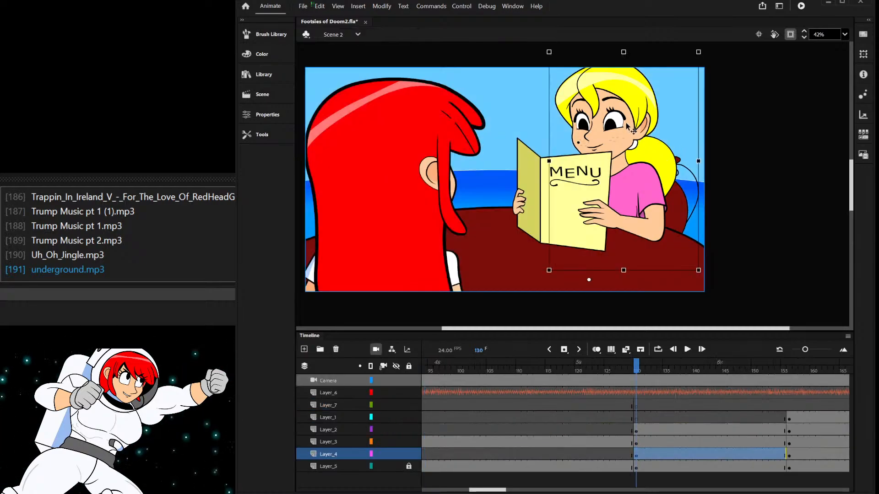
{"action": "double_click", "coordinate": [638, 100]}
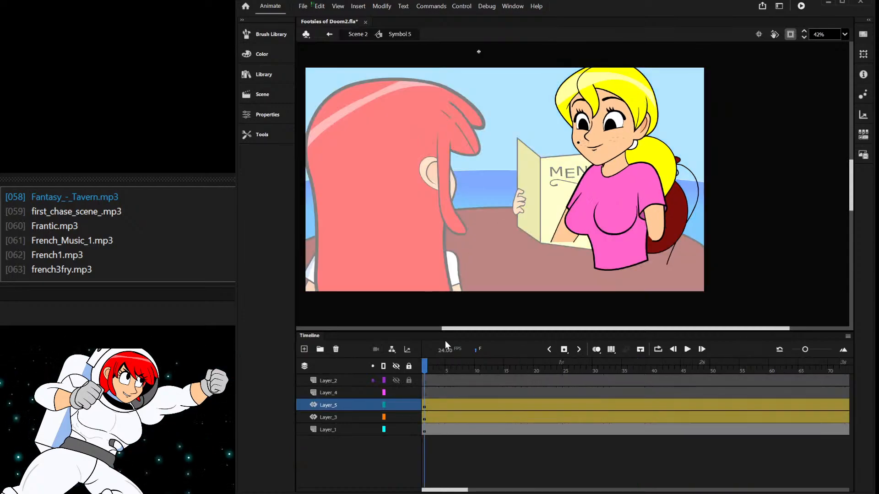
- Place the transform pivot of the blonde woman's head at the base of her neck
{"action": "left_click", "coordinate": [605, 233]}
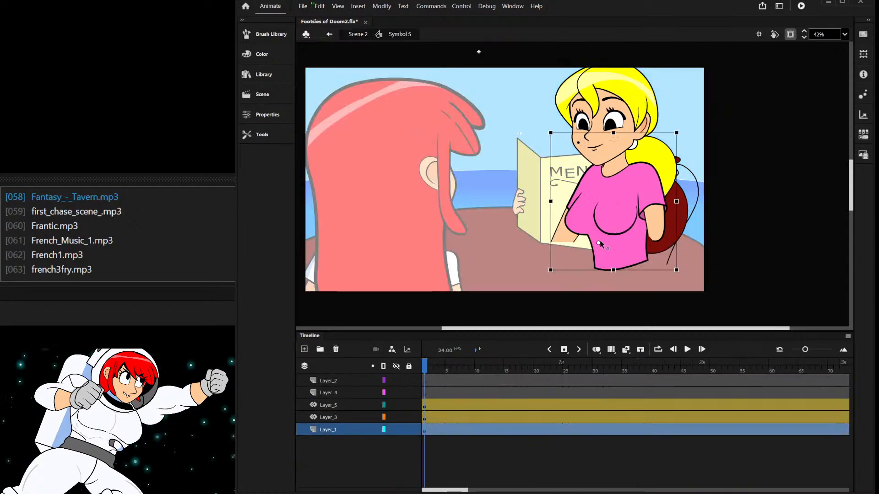
{"action": "left_click", "coordinate": [608, 120]}
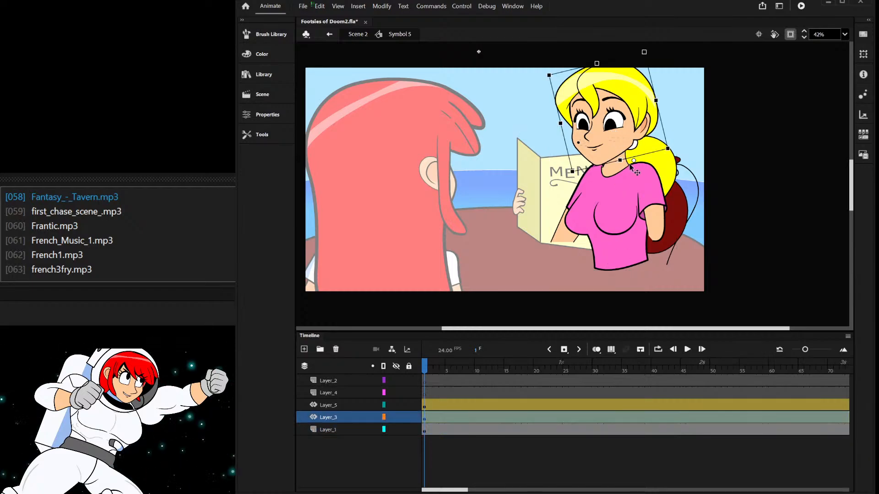
{"action": "left_click_drag", "start_coordinate": [634, 165], "coordinate": [612, 160]}
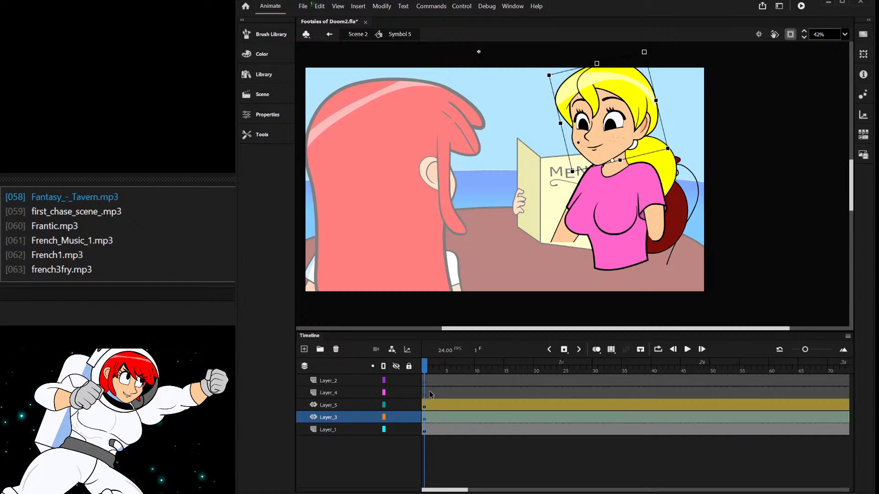
- Add keyframes at frames 9 and 14 to the arm and head tweens on Layer_5 and Layer_3
{"action": "left_click_drag", "start_coordinate": [451, 366], "coordinate": [474, 404]}
{"action": "left_click", "coordinate": [471, 417]}
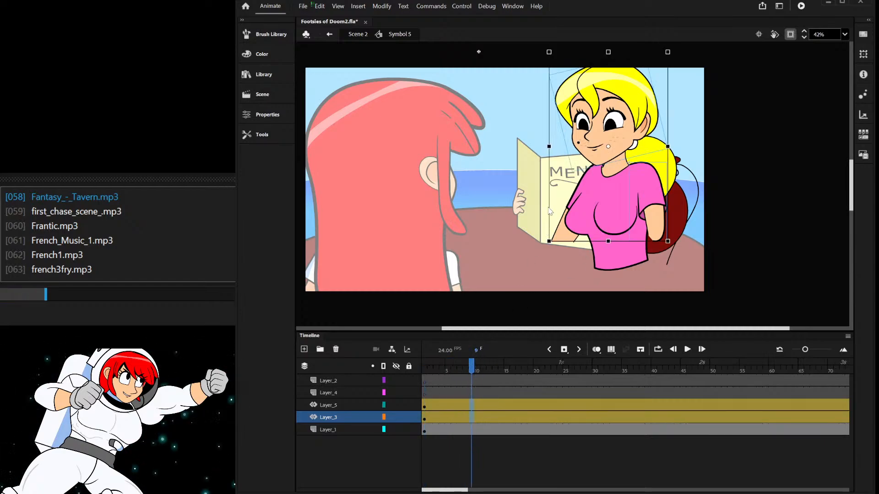
{"action": "left_click", "coordinate": [459, 301]}
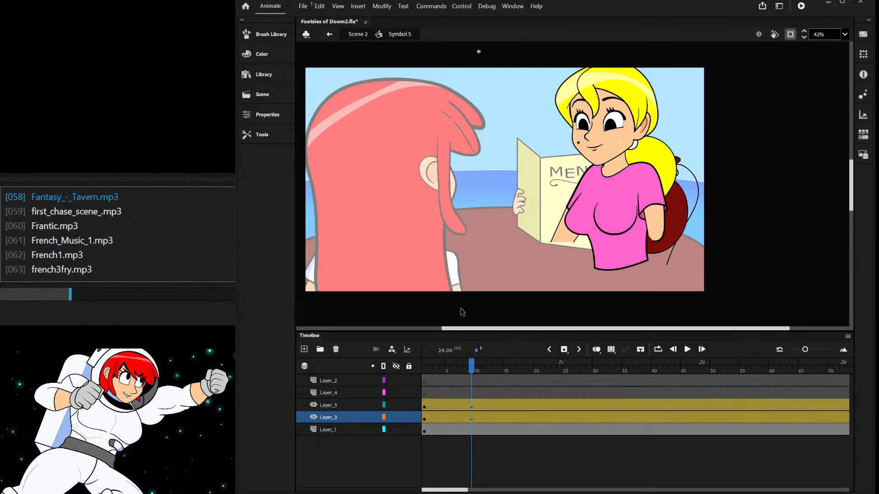
{"action": "left_click_drag", "start_coordinate": [457, 366], "coordinate": [477, 380]}
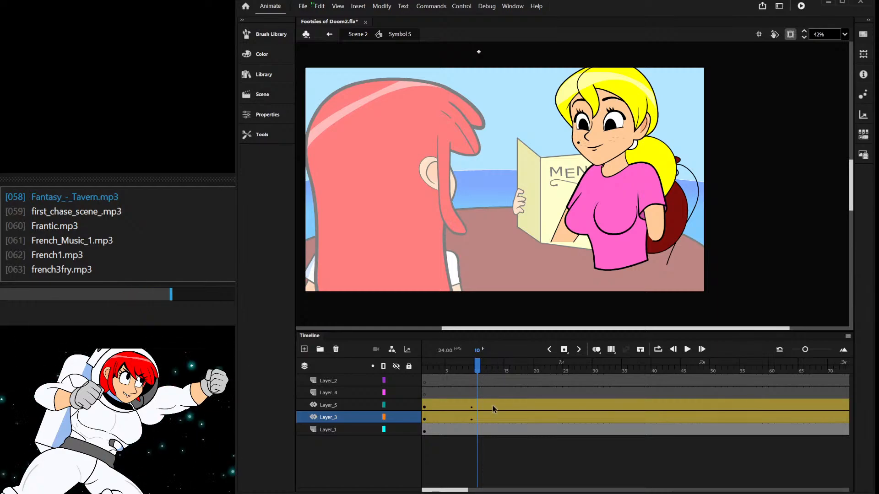
{"action": "left_click_drag", "start_coordinate": [501, 405], "coordinate": [497, 419]}
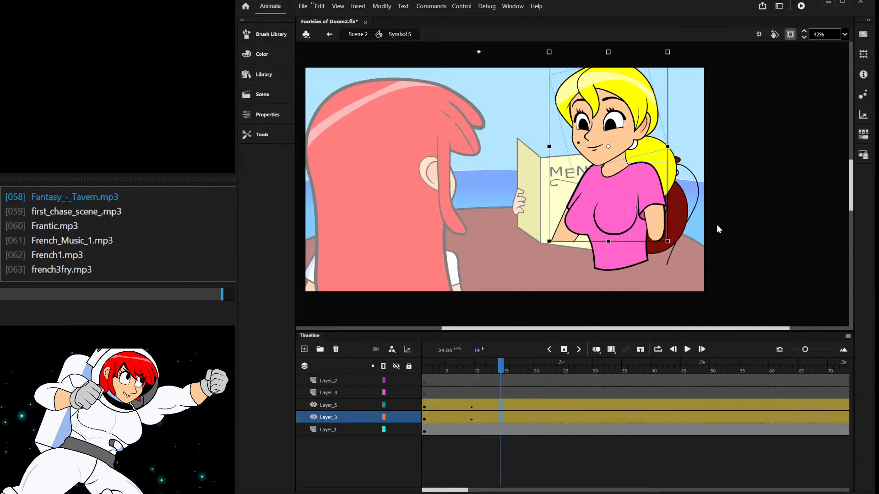
{"action": "left_click_drag", "start_coordinate": [490, 369], "coordinate": [500, 402]}
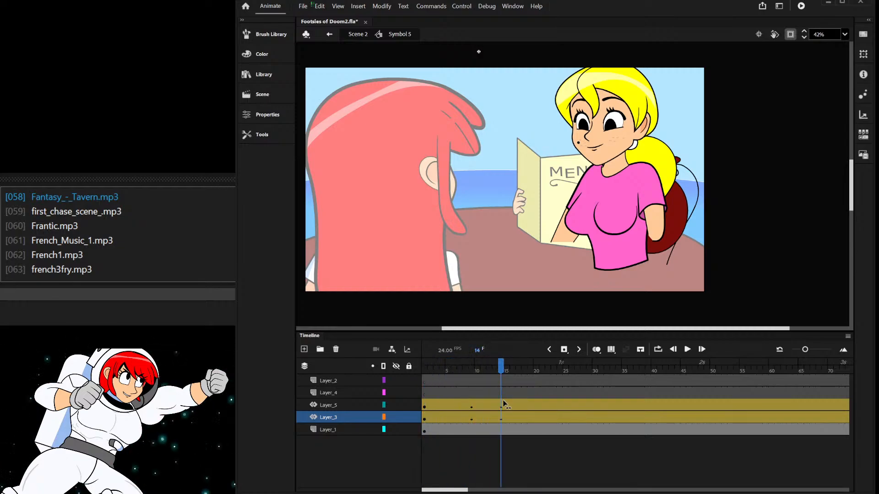
- Put the transform pivot at the shirt hem and try to stretch the head and torso slightly upward and narrower at frame 14
{"action": "left_click", "coordinate": [631, 127]}
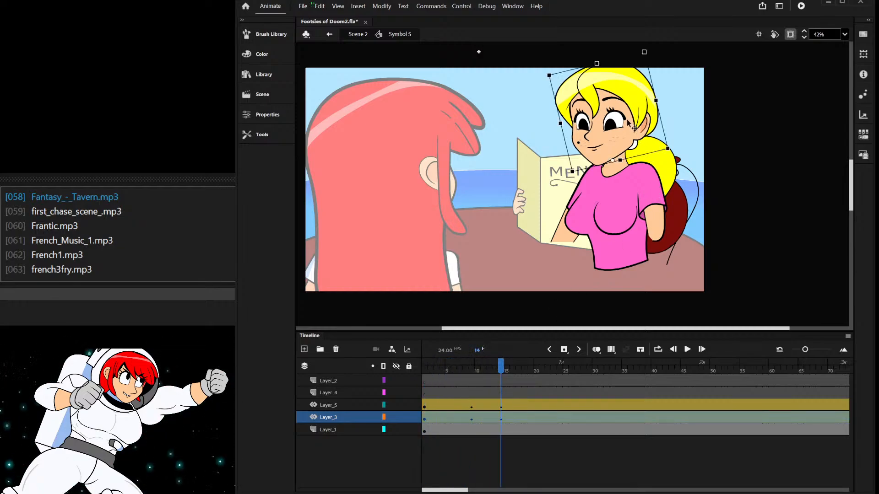
{"action": "left_click", "coordinate": [615, 211]}
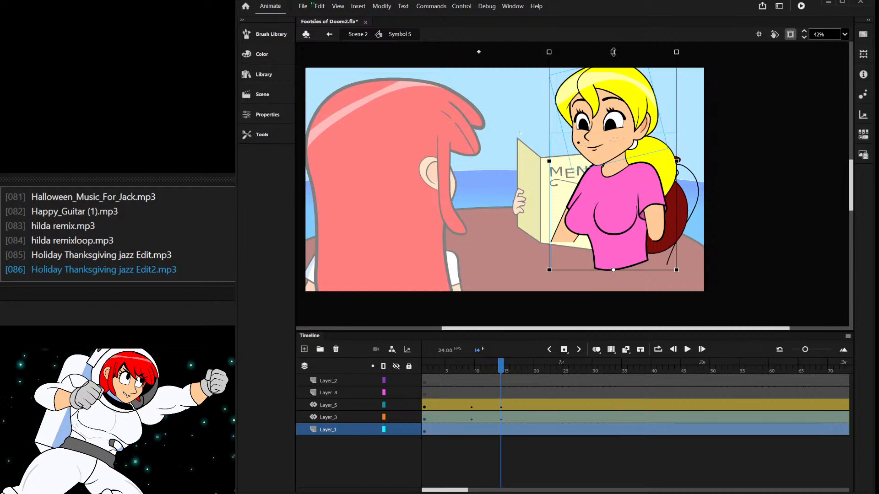
{"action": "left_click_drag", "start_coordinate": [613, 51], "coordinate": [613, 49]}
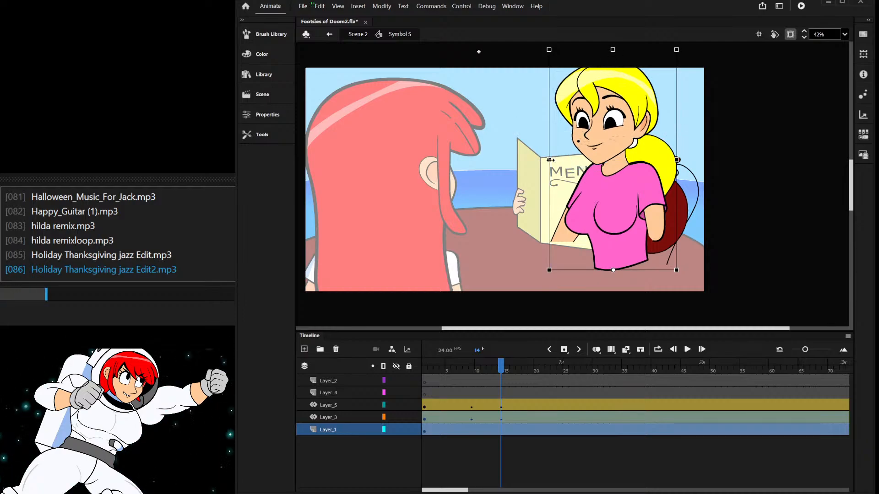
{"action": "left_click_drag", "start_coordinate": [550, 159], "coordinate": [551, 160]}
- Play the symbol's opening frames from frame 2 to check the motion of the arm, head and torso
{"action": "left_click_drag", "start_coordinate": [470, 387], "coordinate": [431, 369]}
{"action": "left_click", "coordinate": [668, 218]}
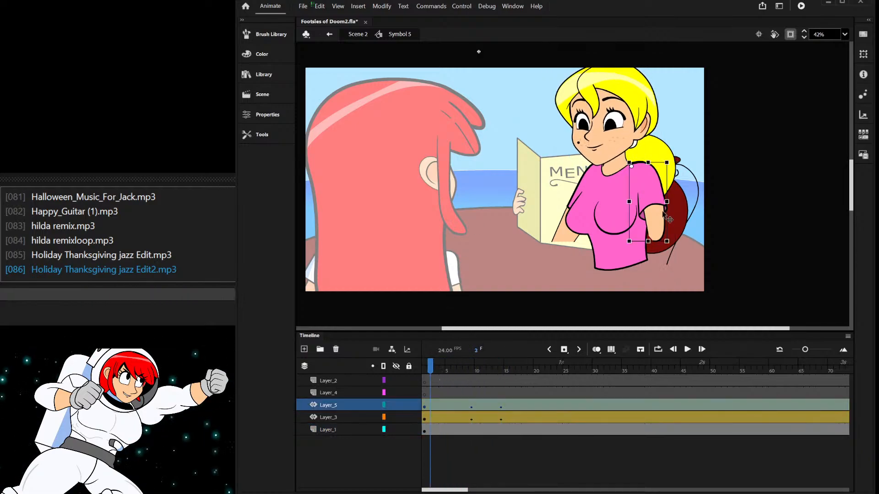
{"action": "left_click", "coordinate": [606, 224]}
{"action": "key", "text": "Return"}
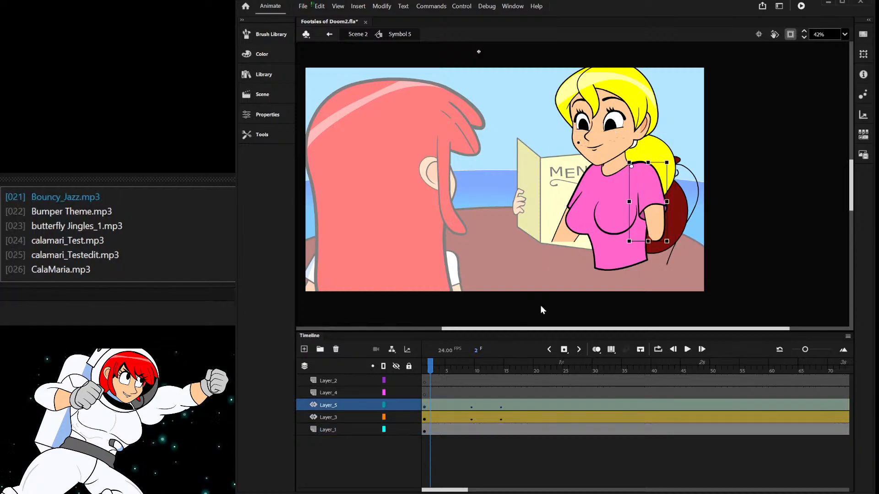
{"action": "key", "text": "comma"}
{"action": "key", "text": "comma"}
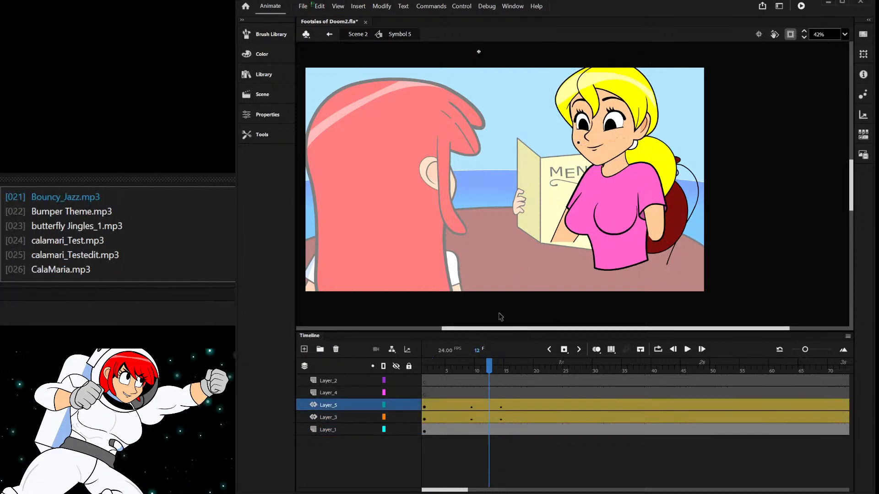
- Separate the torso from the chair on Layer_1 by giving it its own motion-tweened layer
{"action": "left_click", "coordinate": [471, 430]}
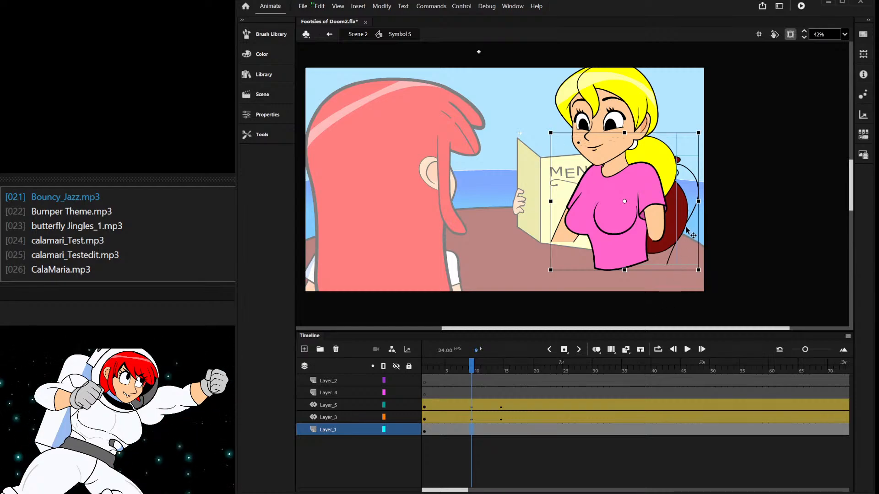
{"action": "left_click", "coordinate": [649, 206]}
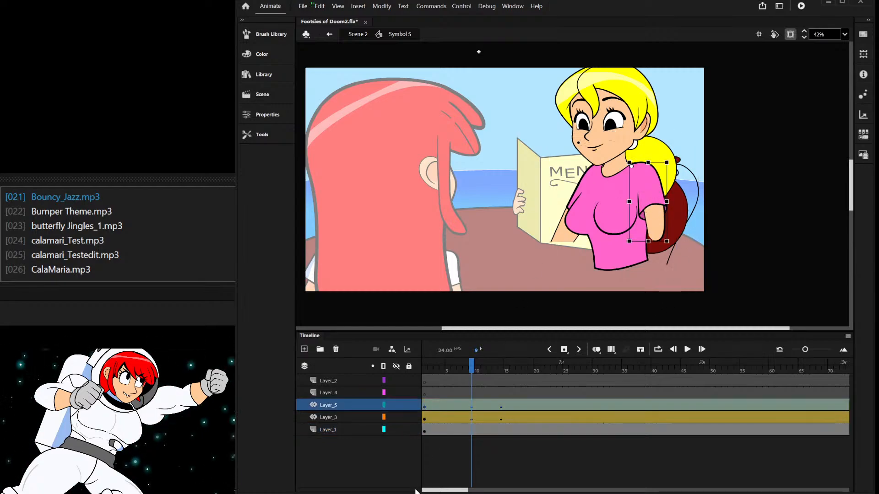
{"action": "left_click", "coordinate": [441, 430]}
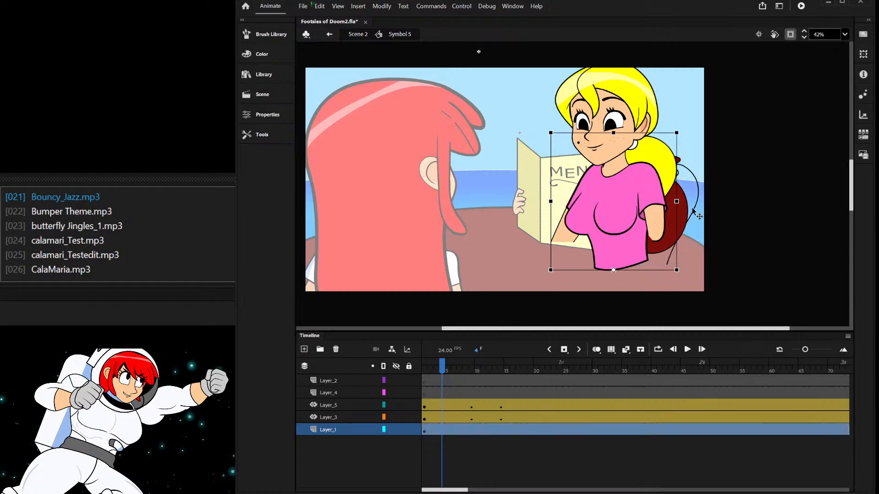
{"action": "right_click", "coordinate": [618, 207]}
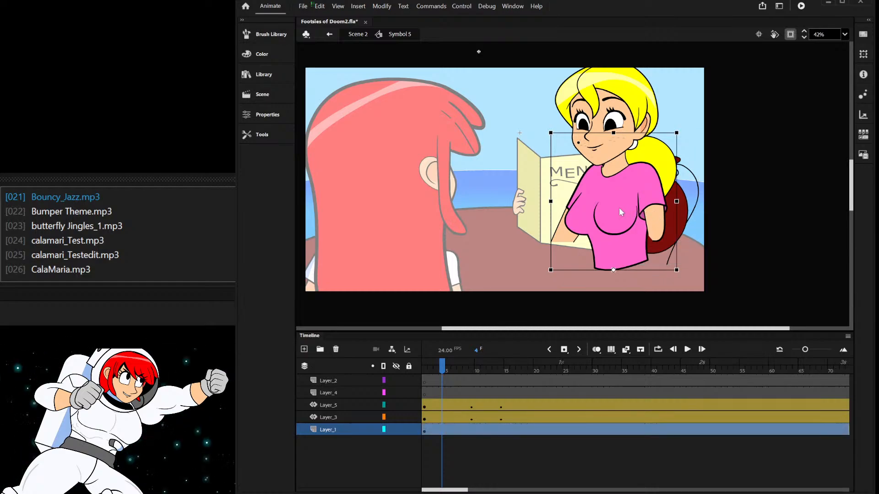
{"action": "left_click", "coordinate": [685, 95]}
- Add keyframes at frames 9 and 14 to the torso tween on Layer_6, and at frame 19 to the arm, head and torso tweens
{"action": "left_click", "coordinate": [467, 442]}
{"action": "left_click", "coordinate": [473, 429]}
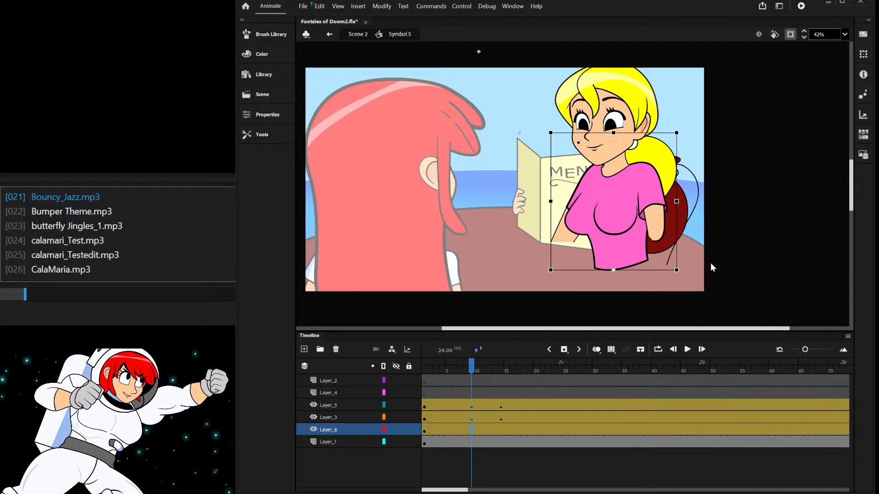
{"action": "left_click", "coordinate": [500, 432]}
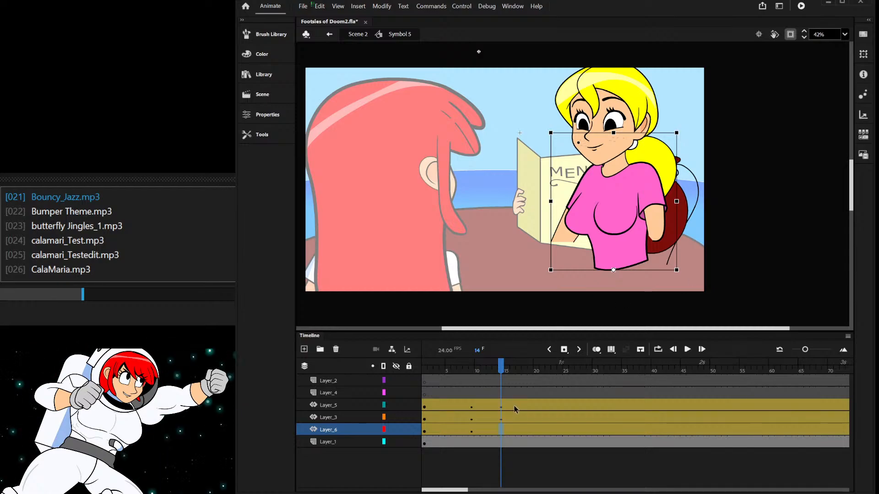
{"action": "left_click_drag", "start_coordinate": [534, 401], "coordinate": [528, 429]}
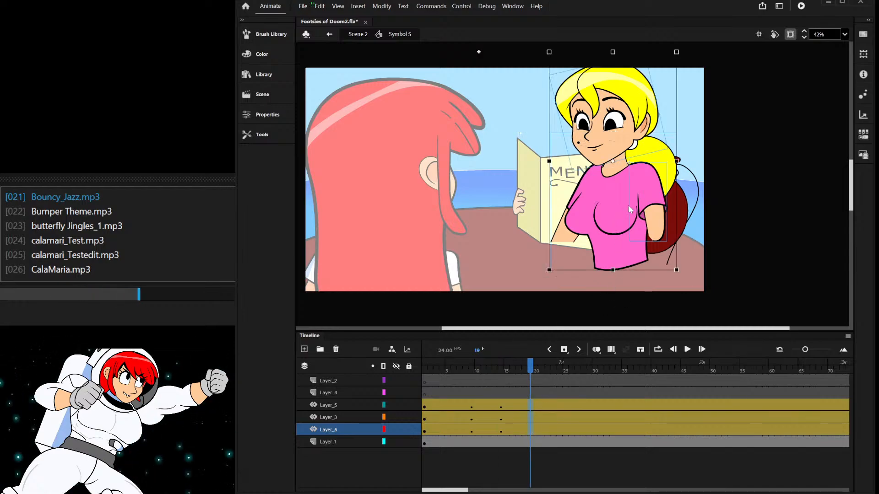
{"action": "left_click", "coordinate": [773, 214]}
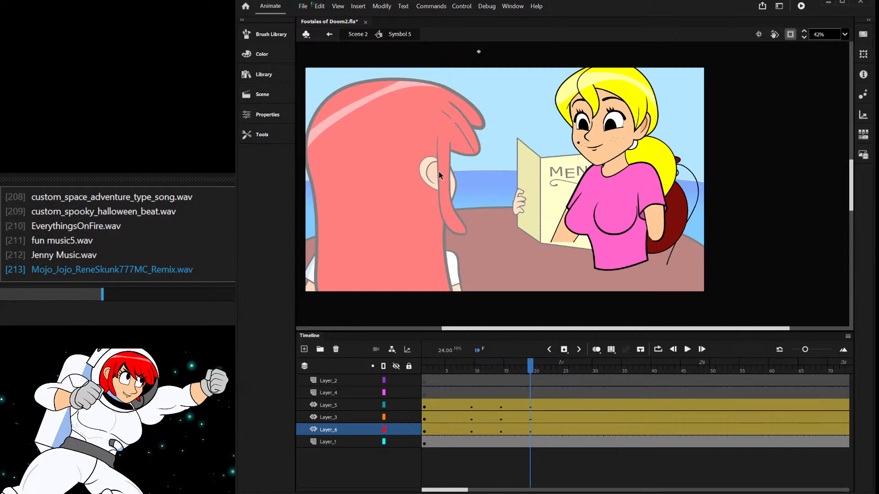
- At frame 14, set the pivot near the shirt hem and stretch the arm, head and torso together slightly upward and narrower
{"action": "left_click", "coordinate": [576, 210]}
{"action": "left_click_drag", "start_coordinate": [520, 369], "coordinate": [501, 412]}
{"action": "left_click", "coordinate": [577, 237]}
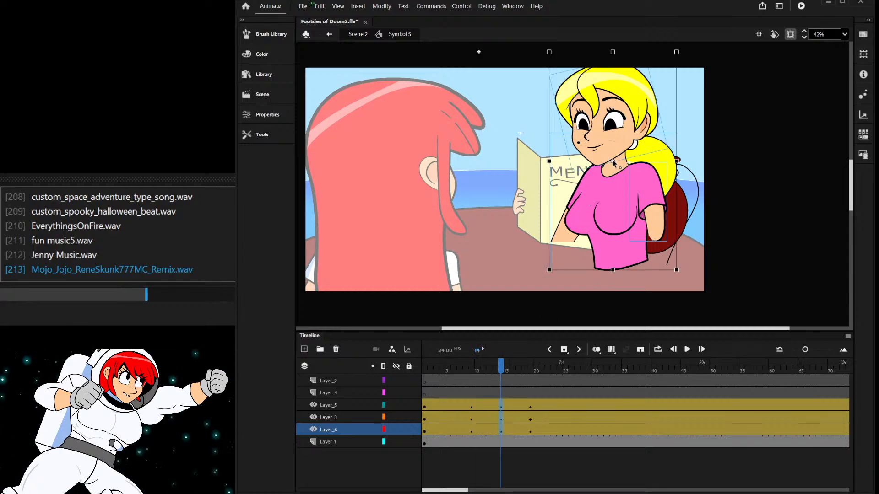
{"action": "left_click", "coordinate": [613, 195]}
{"action": "left_click_drag", "start_coordinate": [613, 55], "coordinate": [613, 53]}
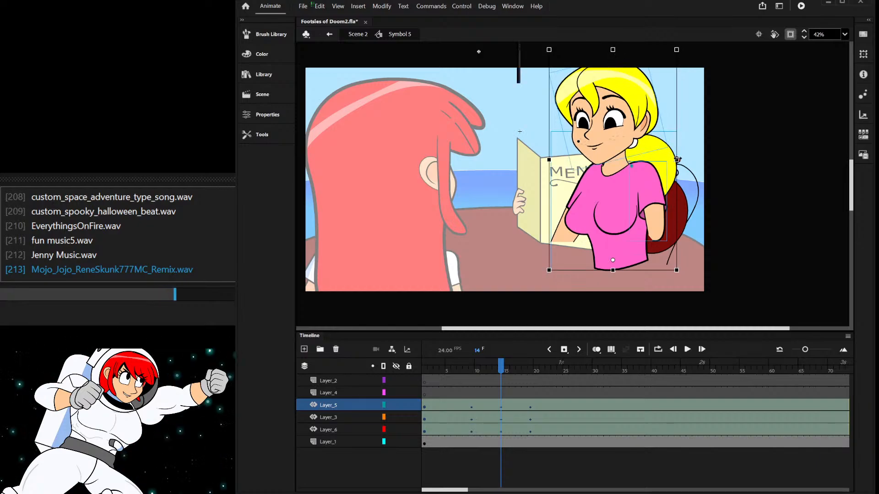
{"action": "left_click", "coordinate": [484, 365]}
{"action": "left_click_drag", "start_coordinate": [483, 365], "coordinate": [500, 442]}
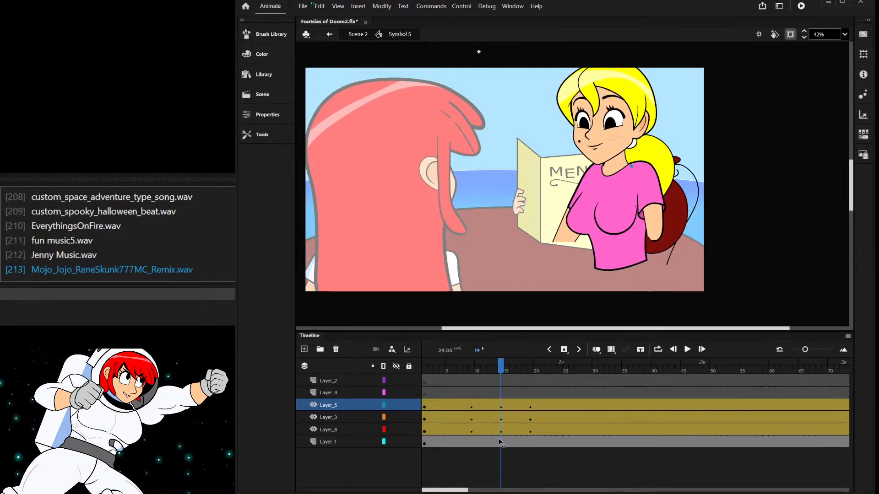
- Rotate the woman's head slightly clockwise at frame 14
{"action": "left_click", "coordinate": [645, 87]}
{"action": "scroll", "coordinate": [664, 57], "scroll_direction": "up", "scroll_amount": 2}
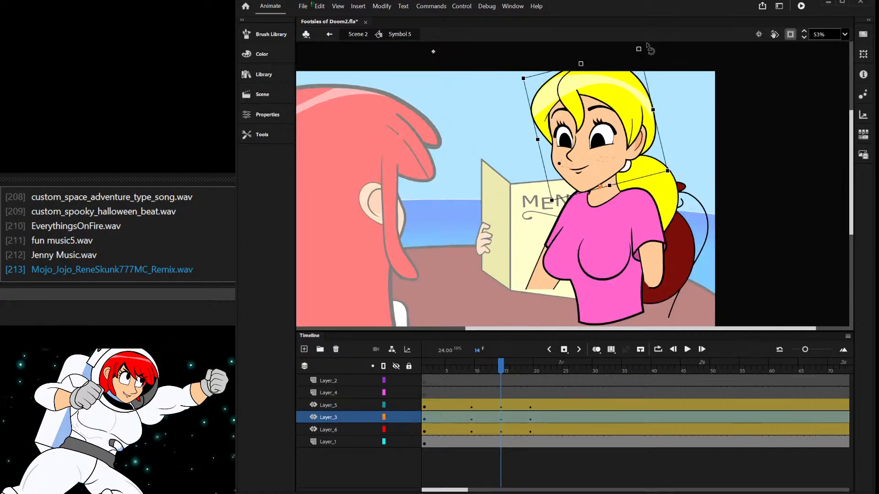
{"action": "left_click_drag", "start_coordinate": [650, 45], "coordinate": [653, 46]}
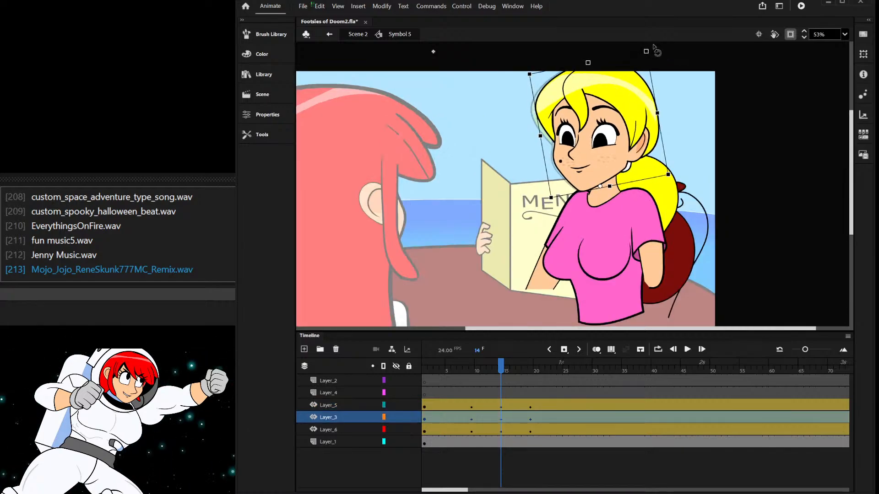
- Rotate the woman's head slightly clockwise at frame 19, fine-tuning the tilt against the frame 14 pose
{"action": "left_click_drag", "start_coordinate": [502, 366], "coordinate": [529, 375]}
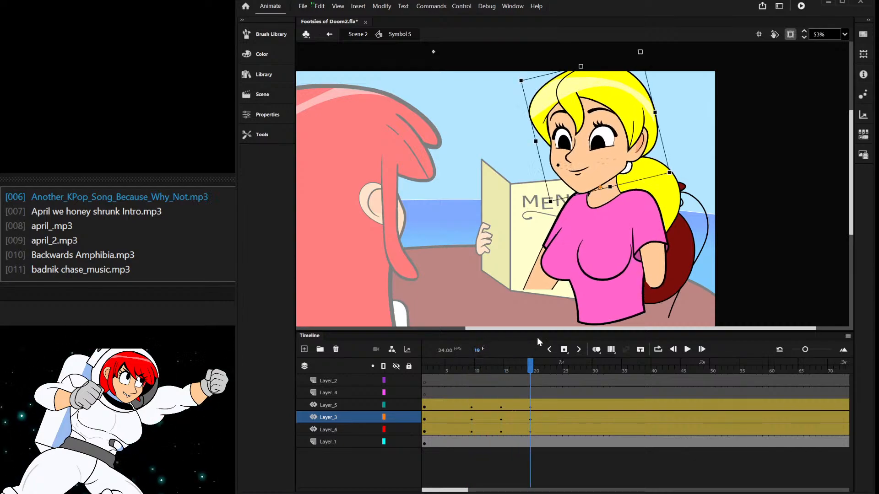
{"action": "left_click", "coordinate": [569, 114]}
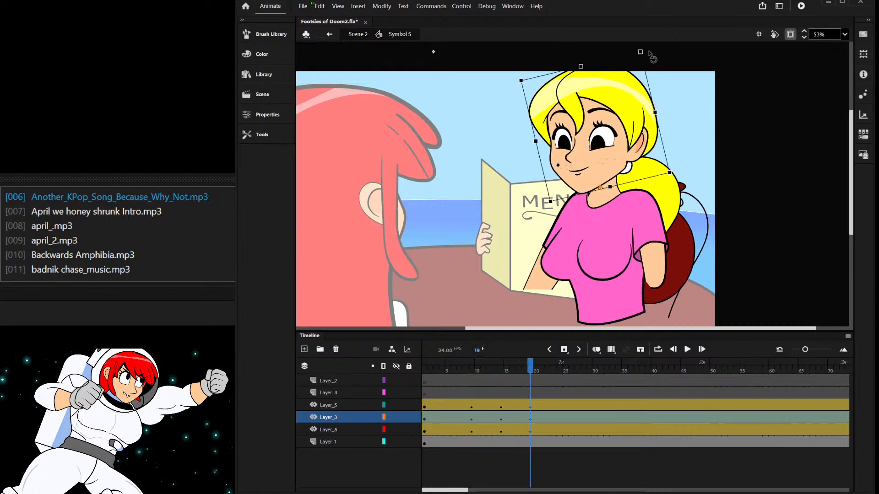
{"action": "left_click_drag", "start_coordinate": [651, 54], "coordinate": [663, 58]}
{"action": "left_click", "coordinate": [447, 219]}
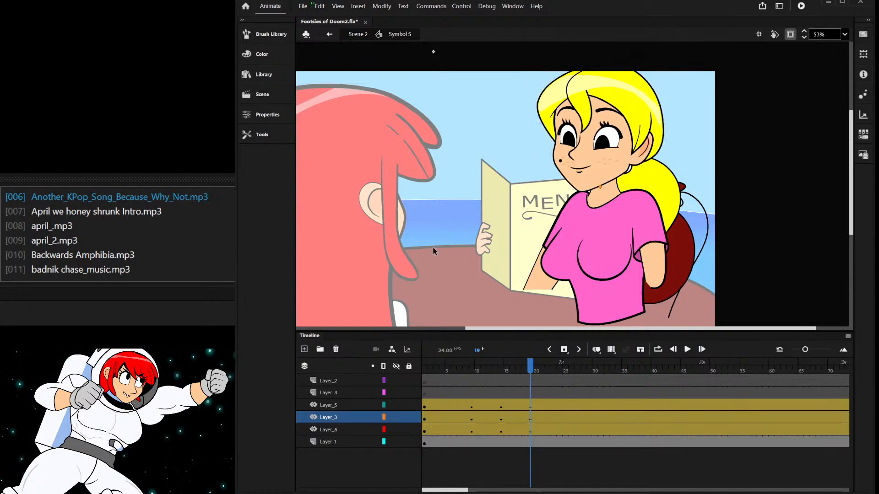
{"action": "left_click_drag", "start_coordinate": [504, 372], "coordinate": [528, 396]}
{"action": "left_click", "coordinate": [656, 92]}
{"action": "left_click_drag", "start_coordinate": [666, 63], "coordinate": [658, 53]}
{"action": "left_click", "coordinate": [447, 232]}
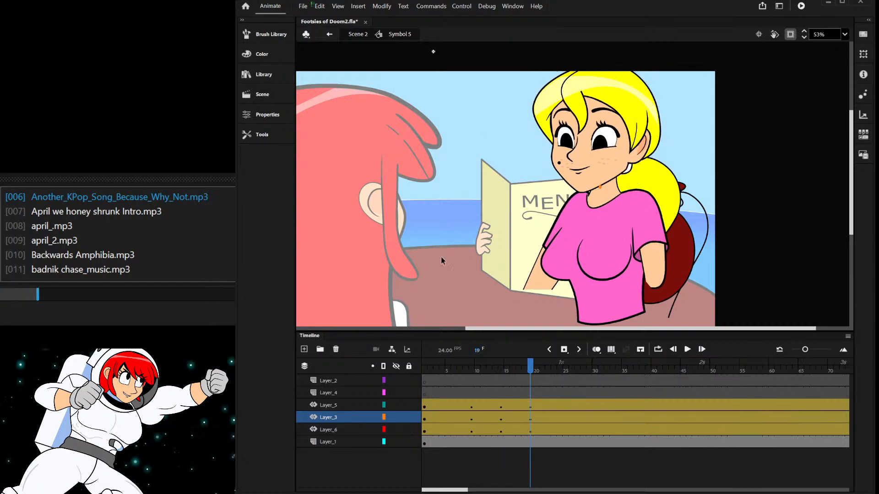
- Scrub and play the symbol's first frames to check the head tilt and body stretch
{"action": "left_click_drag", "start_coordinate": [458, 369], "coordinate": [525, 389]}
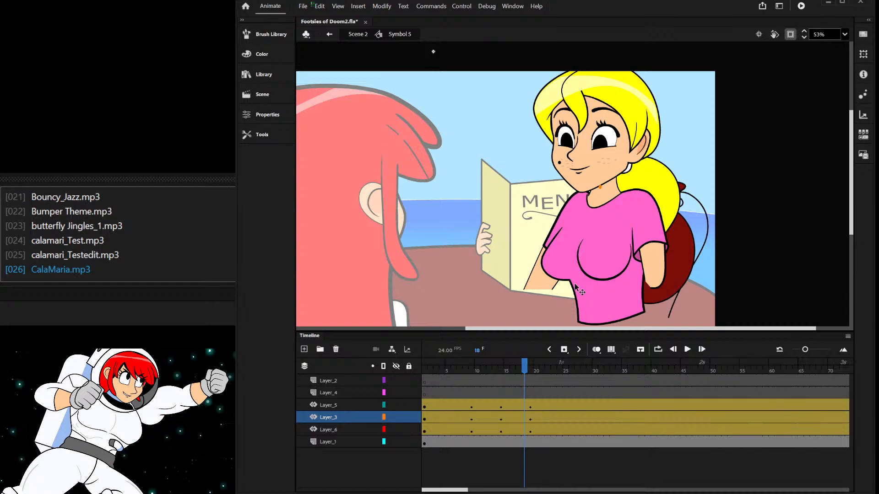
{"action": "left_click_drag", "start_coordinate": [458, 386], "coordinate": [454, 442]}
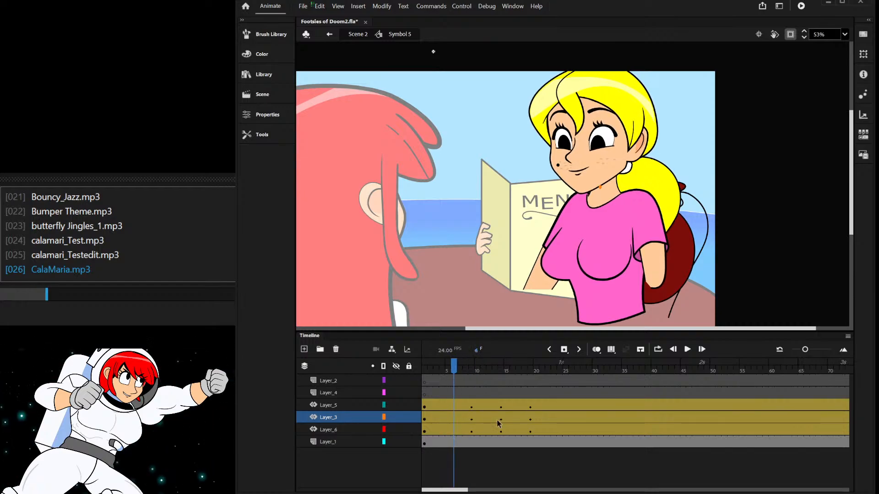
{"action": "key", "text": "Return"}
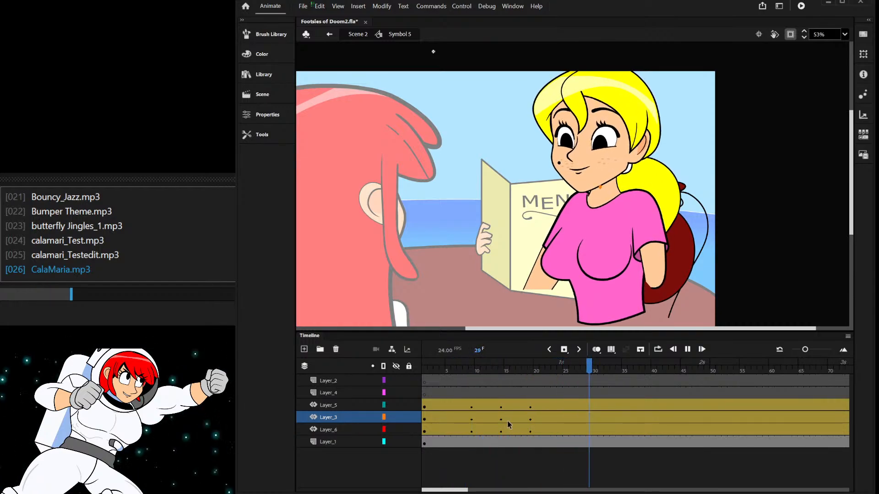
{"action": "left_click", "coordinate": [454, 393]}
- Return to Scene 2, duplicate the blonde woman's symbol and open the copy for editing
{"action": "left_click_drag", "start_coordinate": [473, 362], "coordinate": [472, 382]}
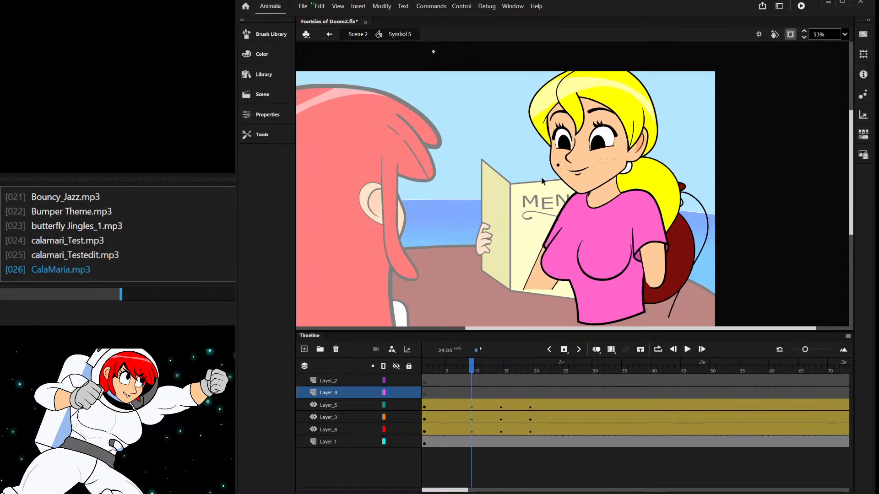
{"action": "scroll", "coordinate": [603, 120], "scroll_direction": "up", "scroll_amount": 4}
{"action": "left_click", "coordinate": [590, 173]}
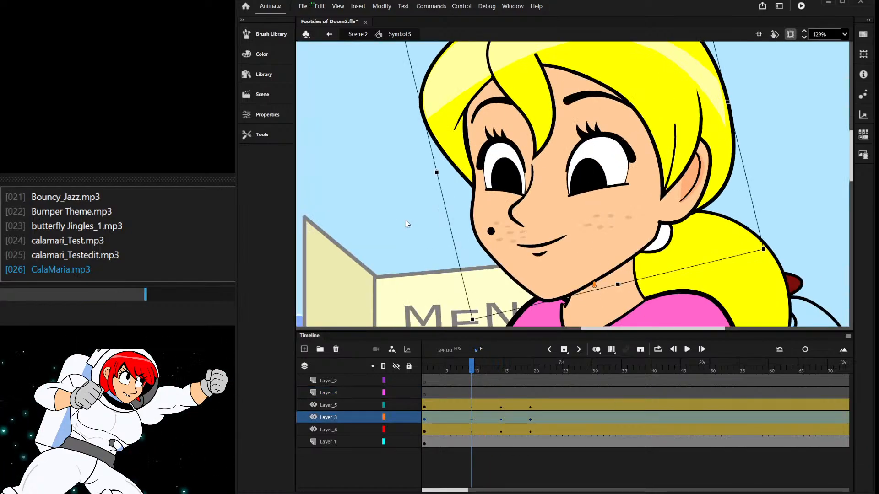
{"action": "double_click", "coordinate": [373, 198]}
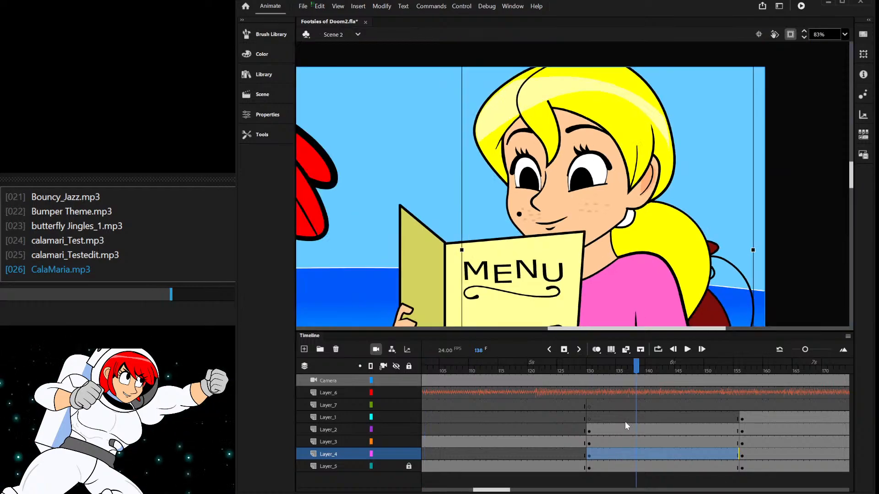
{"action": "double_click", "coordinate": [529, 185]}
{"action": "left_click", "coordinate": [528, 185]}
{"action": "left_click", "coordinate": [582, 417]}
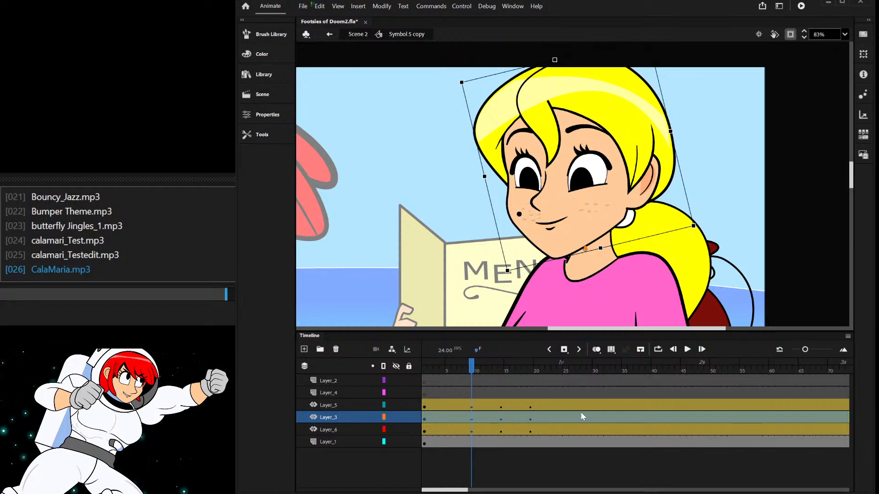
- Open the face symbol nested in the head and extend all its layers to frame 322
{"action": "double_click", "coordinate": [527, 187]}
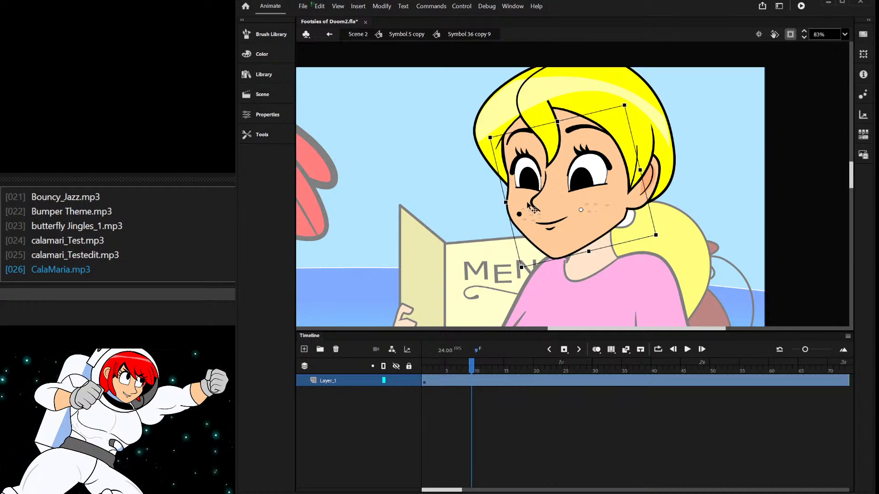
{"action": "double_click", "coordinate": [529, 184]}
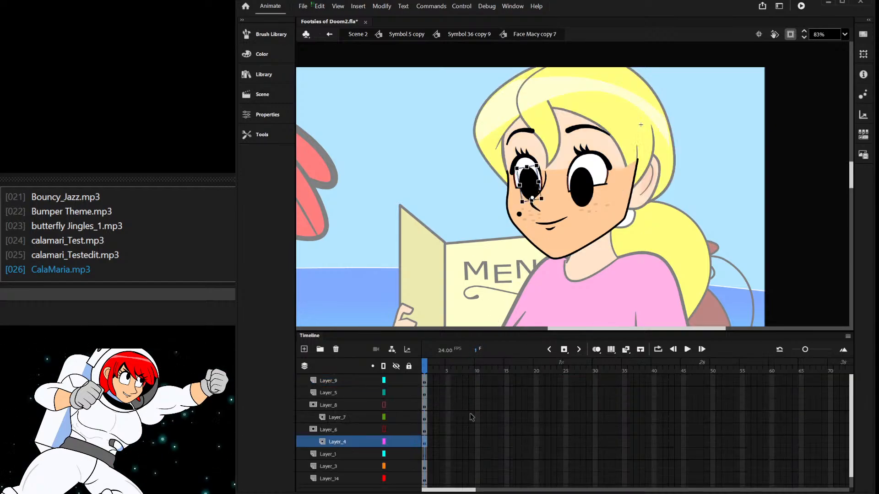
{"action": "left_click_drag", "start_coordinate": [493, 479], "coordinate": [847, 249]}
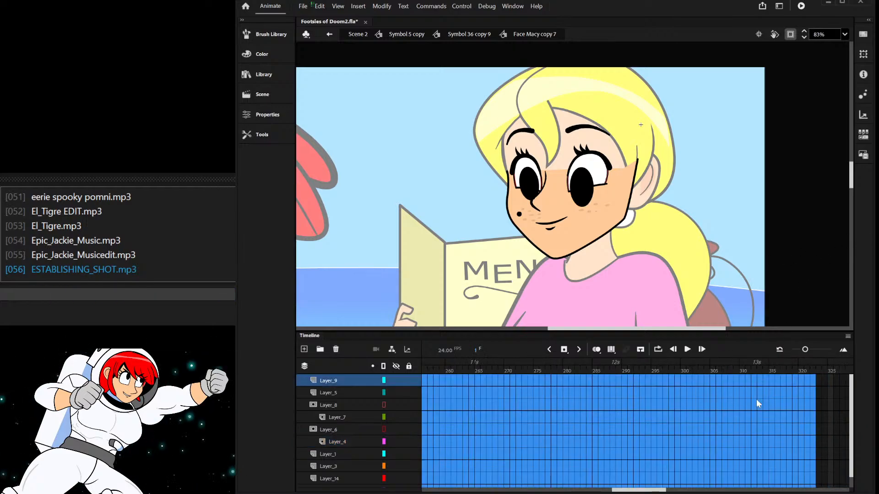
{"action": "key", "text": "F5"}
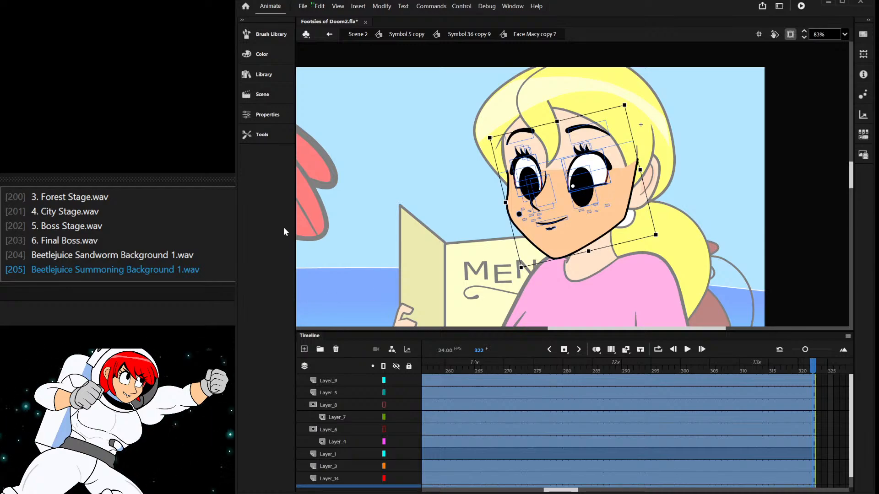
{"action": "left_click", "coordinate": [326, 234]}
{"action": "left_click_drag", "start_coordinate": [520, 370], "coordinate": [395, 376]}
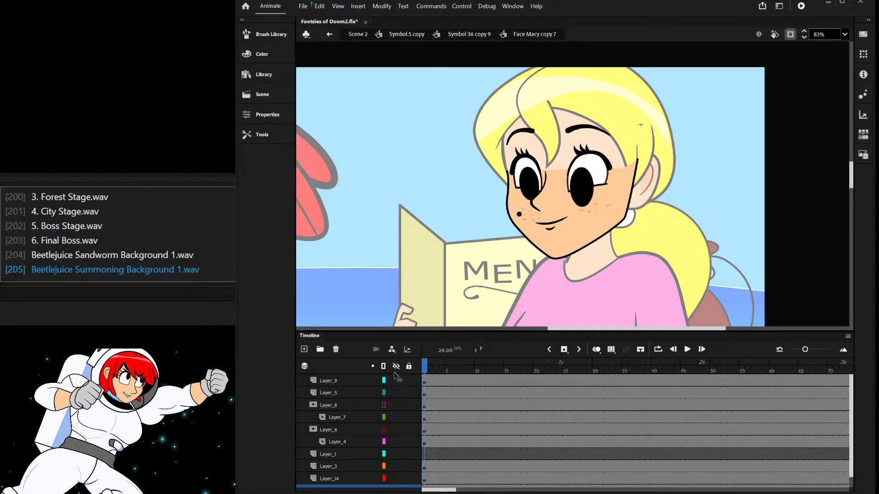
- Create a motion tween for each of the two pupils inside the face symbol
{"action": "scroll", "coordinate": [572, 154], "scroll_direction": "up", "scroll_amount": 3}
{"action": "left_click", "coordinate": [582, 156]}
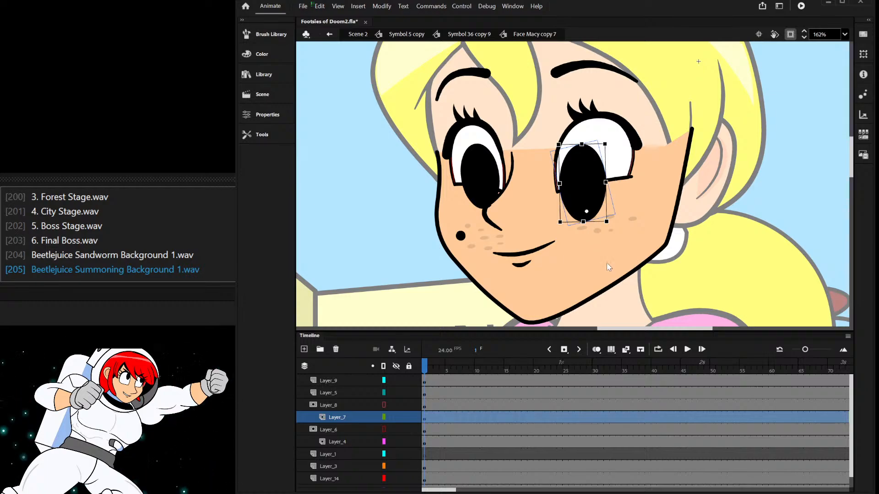
{"action": "left_click", "coordinate": [478, 166]}
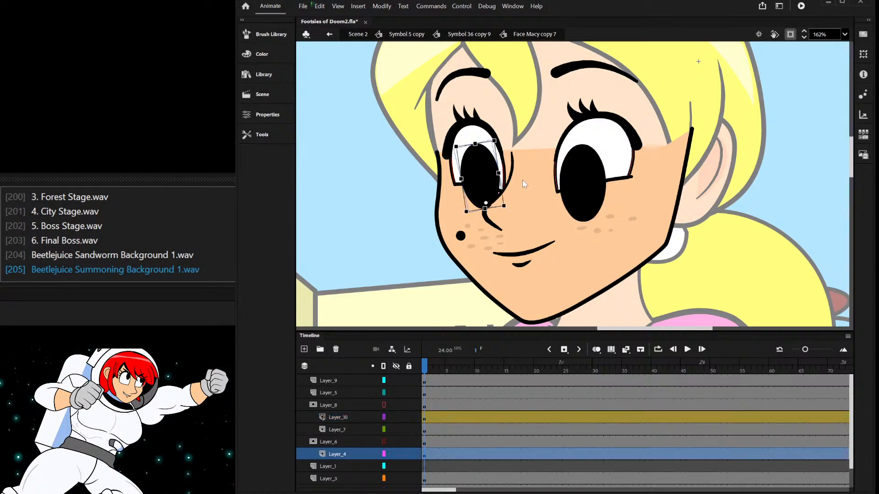
{"action": "key", "text": "ctrl+y"}
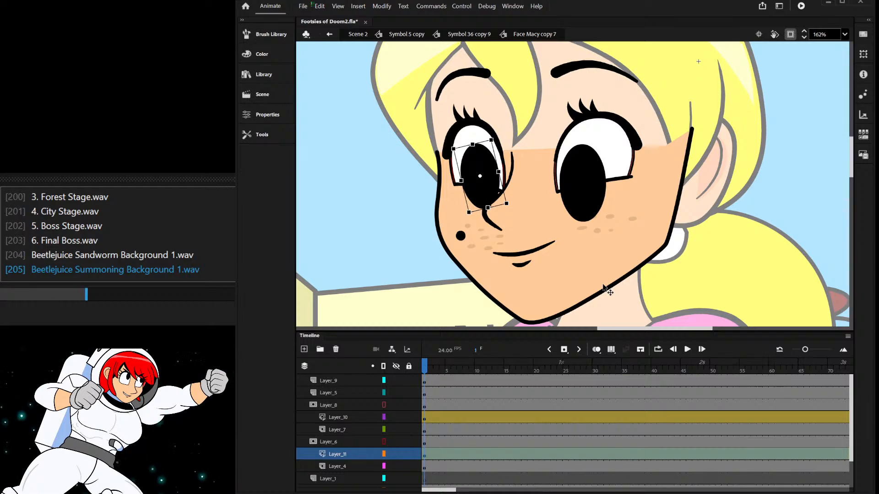
{"action": "left_click", "coordinate": [563, 191]}
- Line up with the head keyframe at frame 9 in the parent symbol and add keyframes there to both pupil tweens
{"action": "left_click_drag", "start_coordinate": [435, 368], "coordinate": [478, 369]}
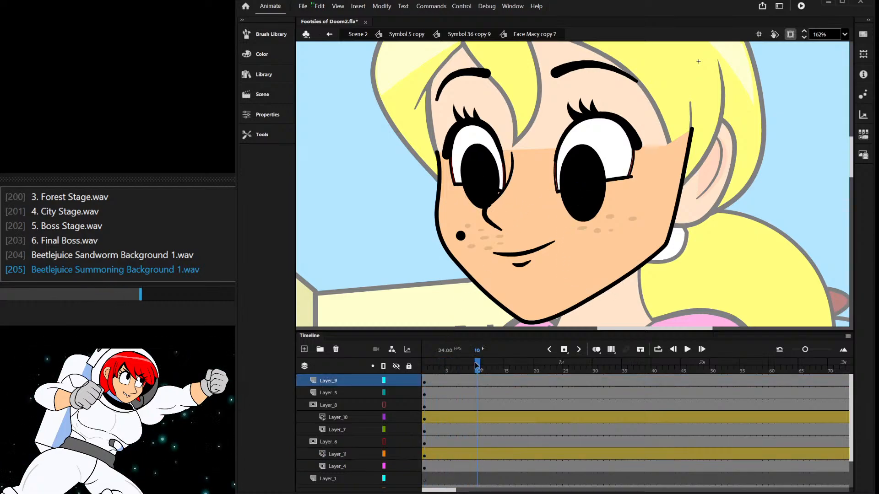
{"action": "double_click", "coordinate": [441, 293]}
{"action": "double_click", "coordinate": [397, 229]}
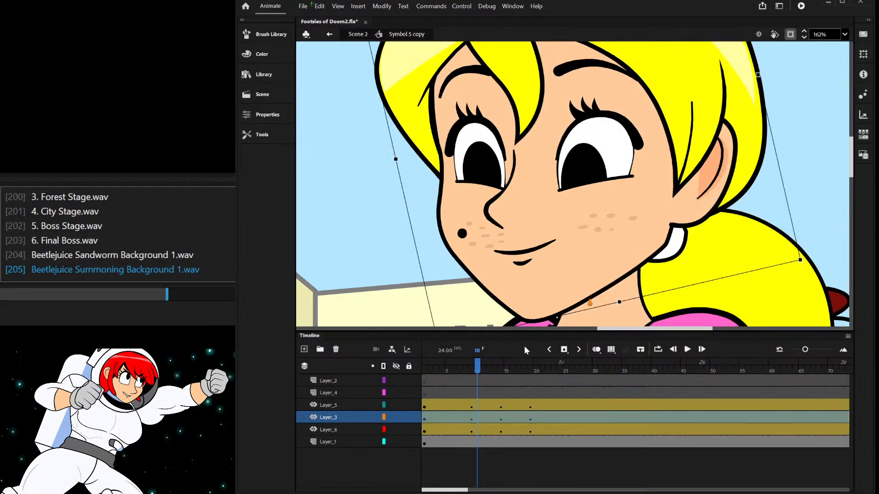
{"action": "left_click", "coordinate": [466, 368]}
{"action": "left_click", "coordinate": [472, 369]}
{"action": "left_click", "coordinate": [575, 181]}
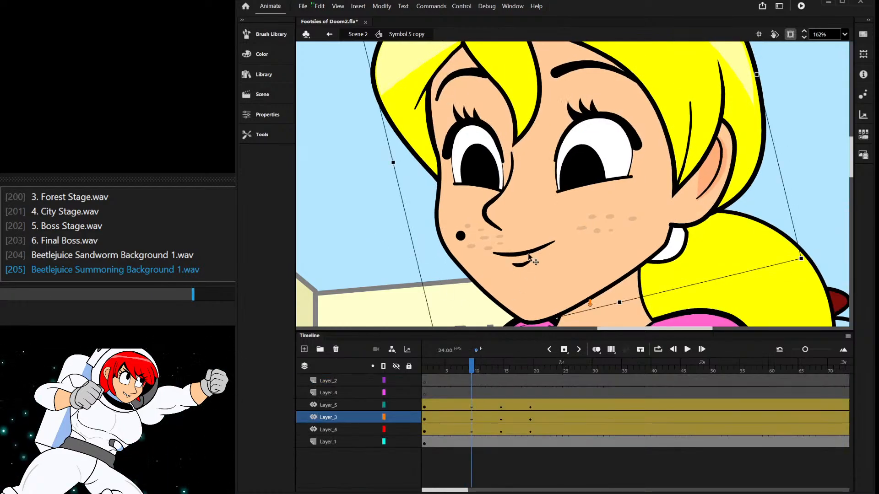
{"action": "double_click", "coordinate": [576, 177]}
{"action": "double_click", "coordinate": [577, 179]}
{"action": "left_click", "coordinate": [471, 416]}
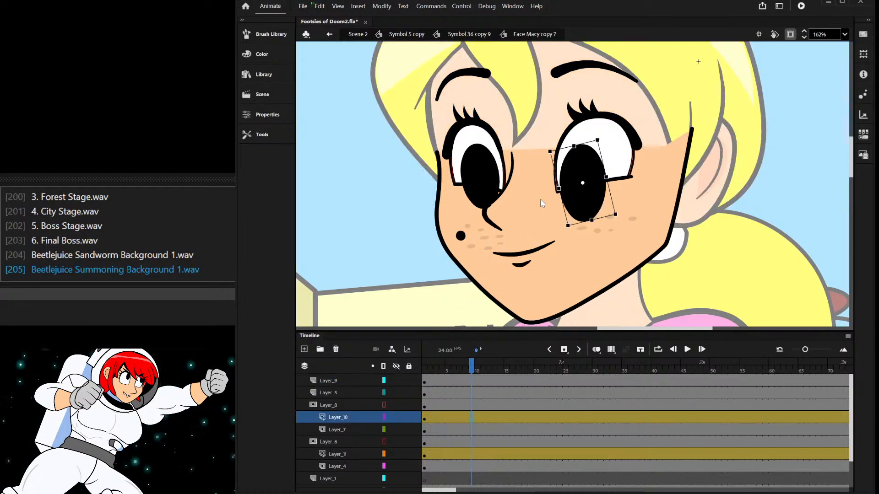
{"action": "left_click", "coordinate": [443, 450]}
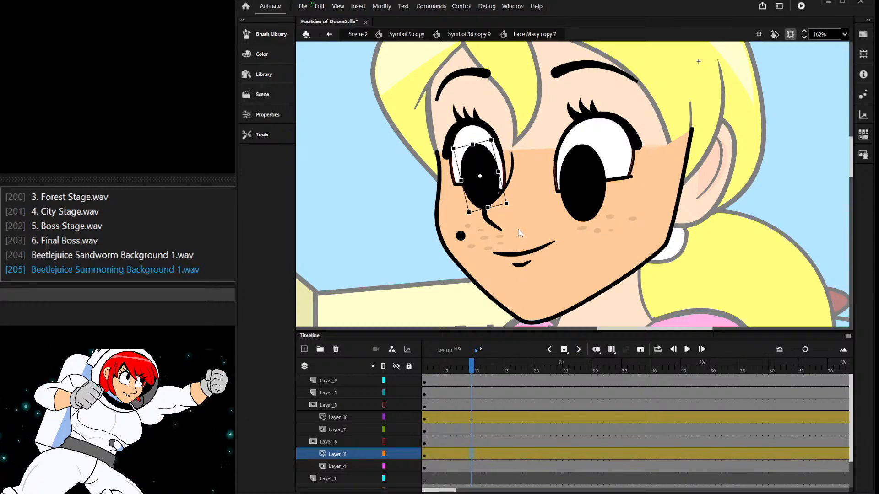
- Line up with the parent symbol's frame 14 and move both pupils upward there inside the face symbol
{"action": "double_click", "coordinate": [416, 239]}
{"action": "double_click", "coordinate": [415, 258]}
{"action": "left_click", "coordinate": [500, 371]}
{"action": "left_click", "coordinate": [563, 212]}
{"action": "double_click", "coordinate": [583, 170]}
{"action": "left_click", "coordinate": [584, 169]}
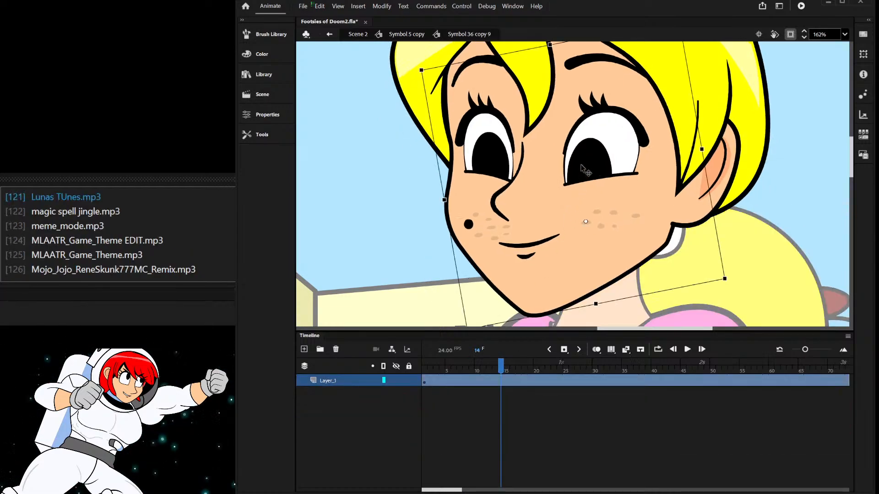
{"action": "double_click", "coordinate": [584, 170]}
{"action": "left_click", "coordinate": [583, 170]}
{"action": "left_click", "coordinate": [584, 169]}
{"action": "left_click_drag", "start_coordinate": [585, 169], "coordinate": [586, 135]}
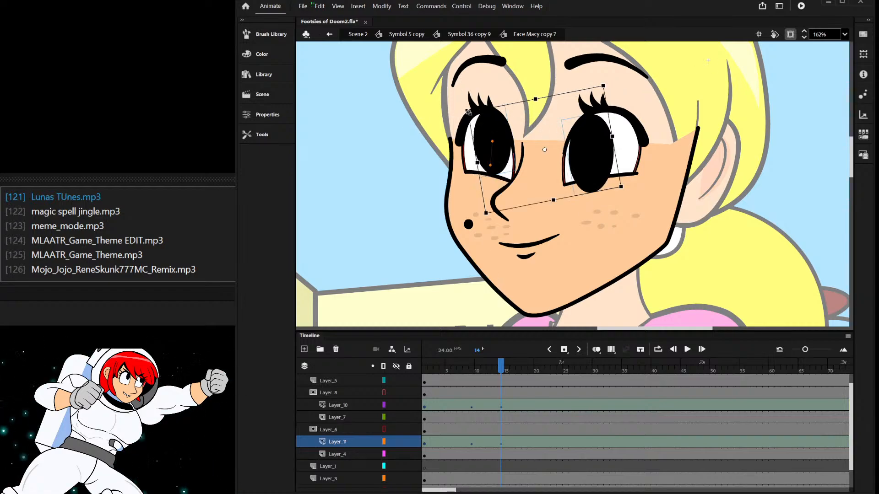
- Shrink both pupils at frame 14 and reposition each one within its eye
{"action": "left_click_drag", "start_coordinate": [485, 120], "coordinate": [519, 115]}
{"action": "scroll", "coordinate": [519, 115], "scroll_direction": "up", "scroll_amount": 3}
{"action": "left_click", "coordinate": [476, 149]}
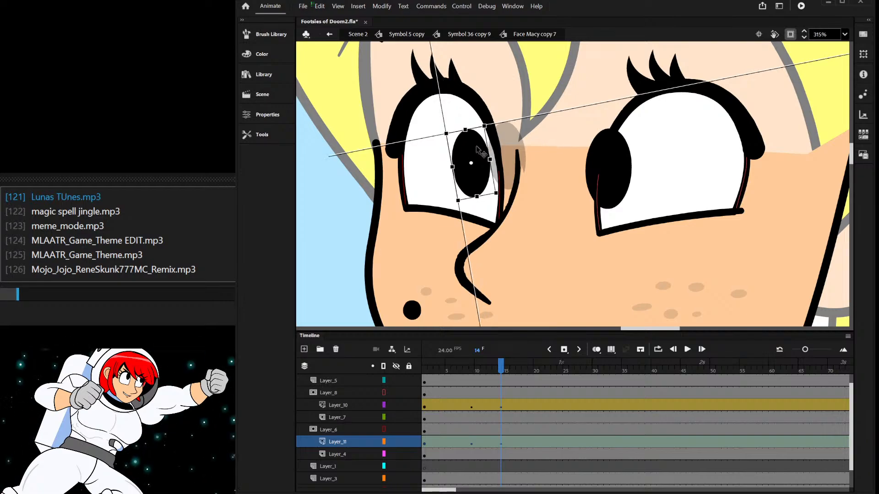
{"action": "left_click_drag", "start_coordinate": [475, 151], "coordinate": [478, 154]}
{"action": "left_click_drag", "start_coordinate": [608, 156], "coordinate": [632, 163]}
{"action": "left_click", "coordinate": [545, 114]}
{"action": "scroll", "coordinate": [545, 114], "scroll_direction": "down", "scroll_amount": 3}
{"action": "scroll", "coordinate": [604, 142], "scroll_direction": "up", "scroll_amount": 3}
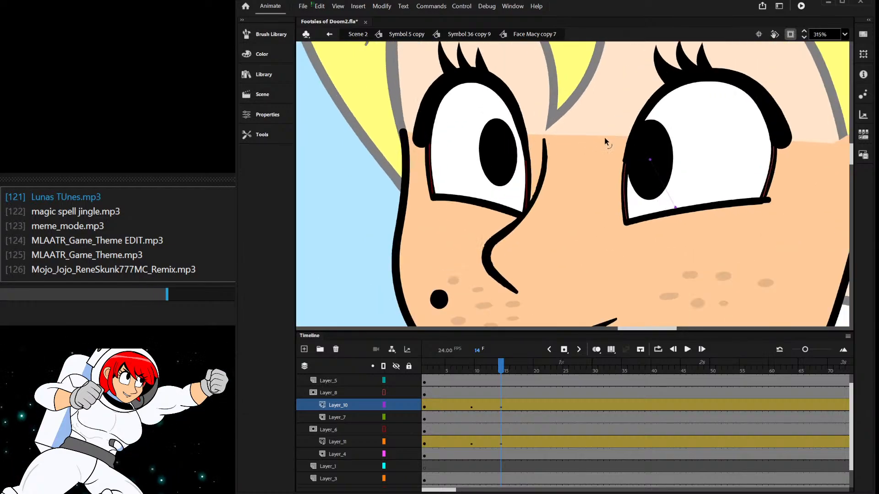
{"action": "left_click_drag", "start_coordinate": [660, 136], "coordinate": [669, 134]}
{"action": "left_click", "coordinate": [578, 151]}
{"action": "scroll", "coordinate": [577, 153], "scroll_direction": "down", "scroll_amount": 3}
{"action": "left_click", "coordinate": [597, 208]}
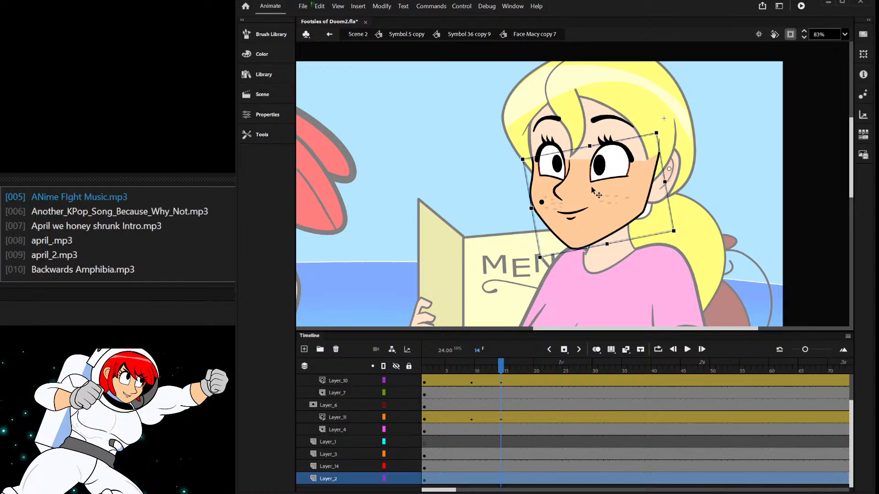
{"action": "mouse_move", "coordinate": [501, 366]}
{"action": "left_mouse_down"}
{"action": "mouse_move", "coordinate": [454, 366]}
{"action": "mouse_move", "coordinate": [495, 366]}
{"action": "left_mouse_up"}
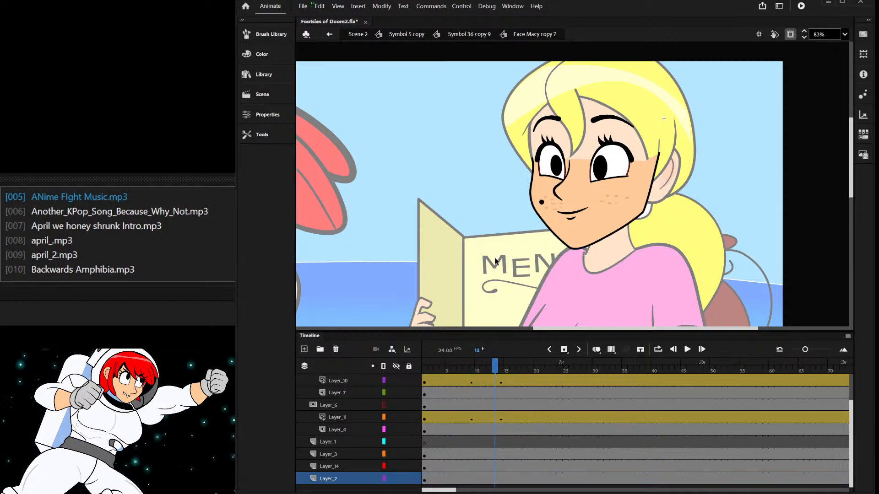
- Create a motion tween for each of the two eyebrows, placing each eyebrow on its own layer
{"action": "left_click", "coordinate": [557, 119]}
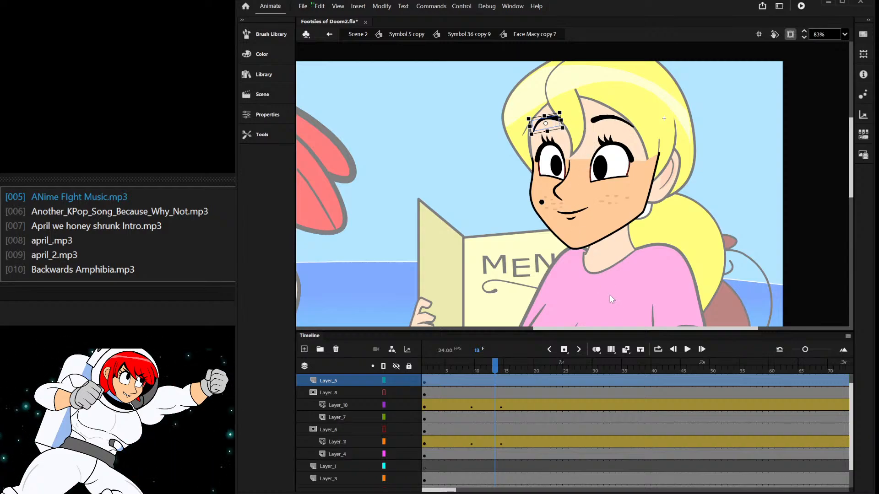
{"action": "left_click", "coordinate": [613, 147]}
{"action": "left_click", "coordinate": [606, 122]}
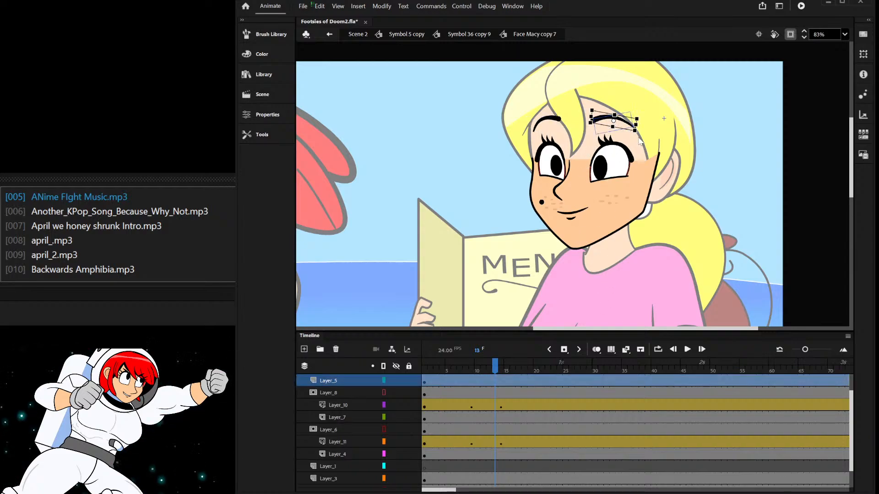
{"action": "left_click", "coordinate": [606, 203]}
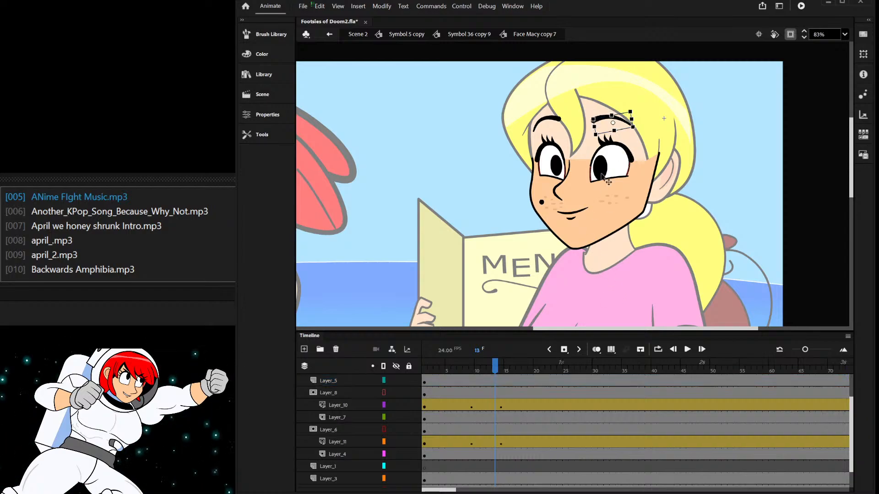
- Add keyframes to both eyebrow tweens at frames 9 and 14, in line with the pupil keyframes
{"action": "left_click", "coordinate": [476, 416]}
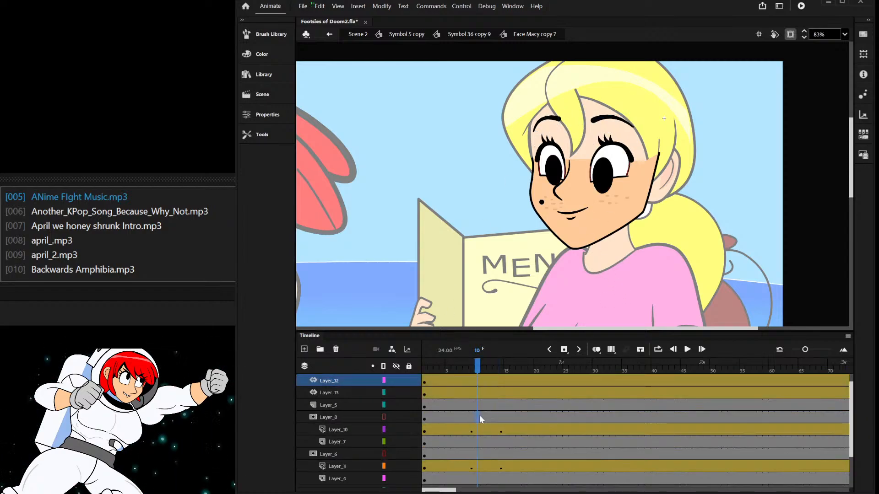
{"action": "left_click", "coordinate": [476, 392]}
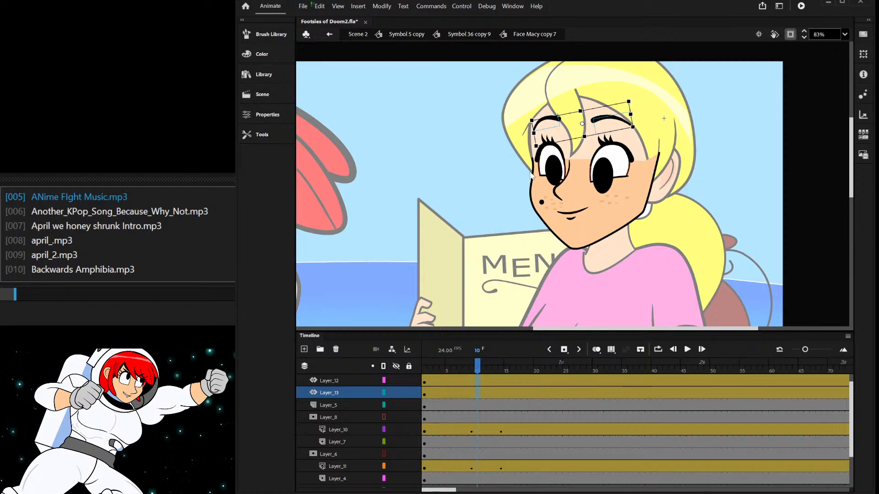
{"action": "left_click", "coordinate": [501, 392]}
{"action": "left_click", "coordinate": [501, 393]}
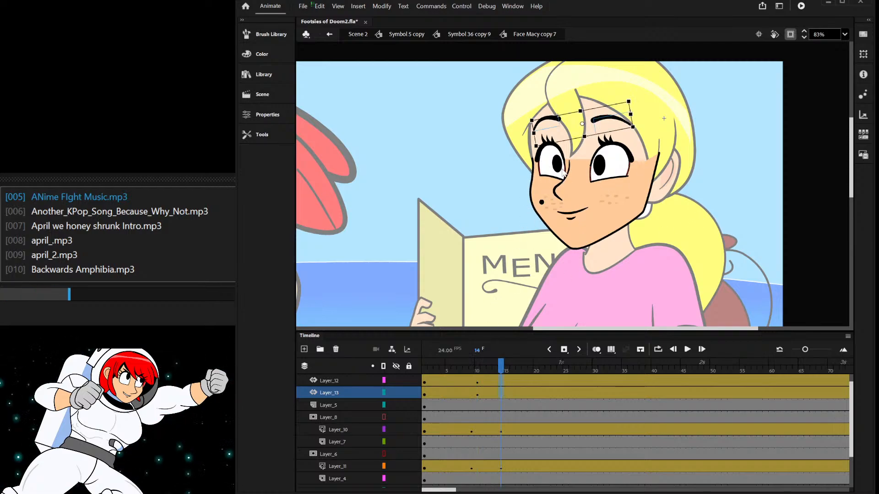
{"action": "left_click", "coordinate": [477, 393]}
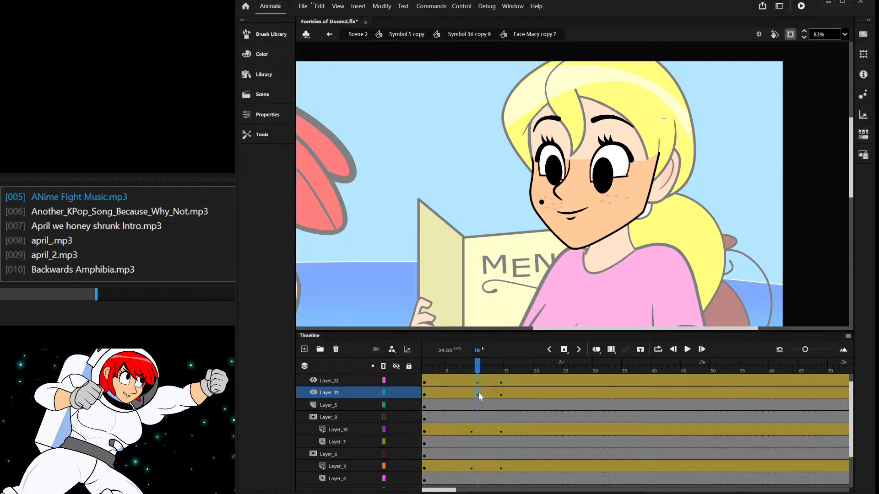
{"action": "left_click_drag", "start_coordinate": [479, 382], "coordinate": [501, 371]}
{"action": "scroll", "coordinate": [587, 130], "scroll_direction": "up", "scroll_amount": 2}
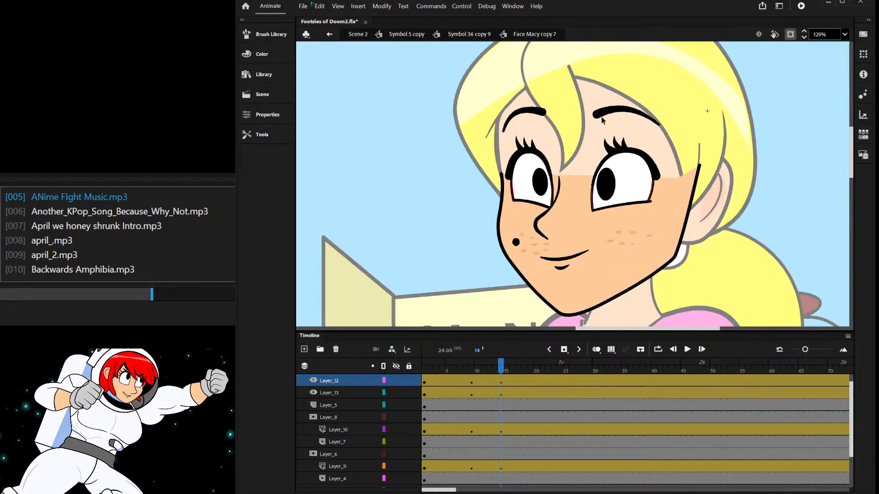
- Raise both eyebrows at frame 14 and tilt the one nearer the ear for a surprised look
{"action": "left_click", "coordinate": [608, 110]}
{"action": "mouse_move", "coordinate": [662, 103]}
{"action": "left_mouse_down"}
{"action": "mouse_move", "coordinate": [667, 110]}
{"action": "mouse_move", "coordinate": [646, 101]}
{"action": "left_mouse_up"}
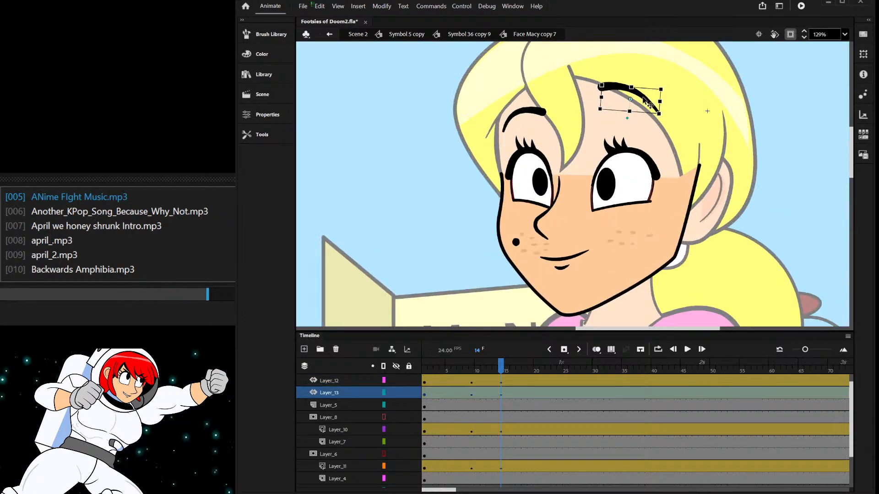
{"action": "left_click_drag", "start_coordinate": [542, 117], "coordinate": [548, 98]}
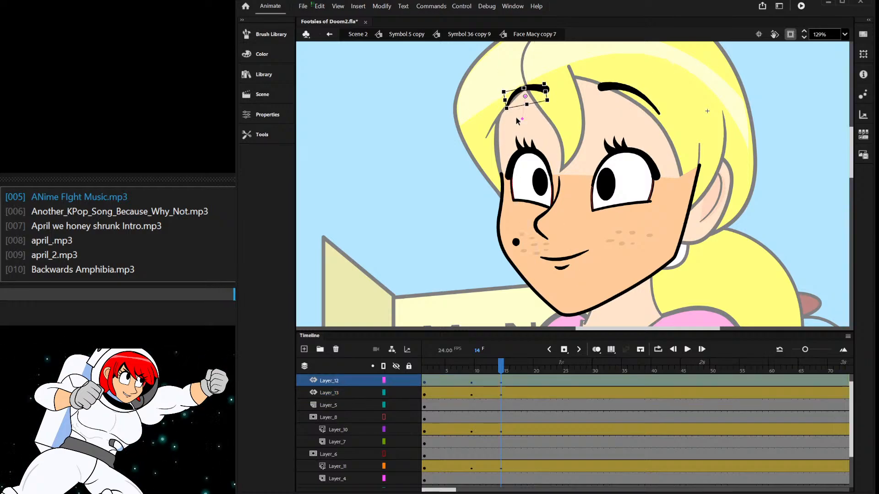
{"action": "mouse_move", "coordinate": [501, 363]}
{"action": "left_mouse_down"}
{"action": "mouse_move", "coordinate": [465, 363]}
{"action": "mouse_move", "coordinate": [507, 365]}
{"action": "left_mouse_up"}
{"action": "scroll", "coordinate": [554, 121], "scroll_direction": "down", "scroll_amount": 2}
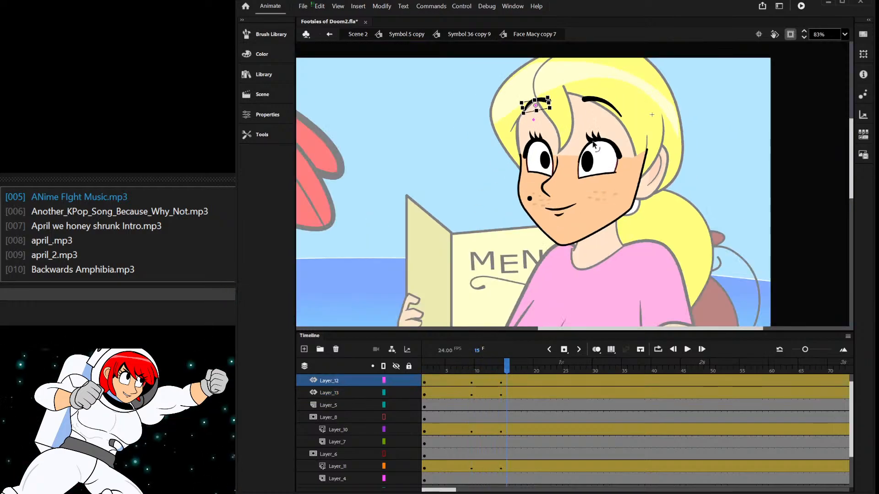
- Move the lower-lip mark from the mouth's layer to the same place on the empty Layer_1 at frame 1
{"action": "left_click", "coordinate": [559, 210]}
{"action": "left_click", "coordinate": [554, 233]}
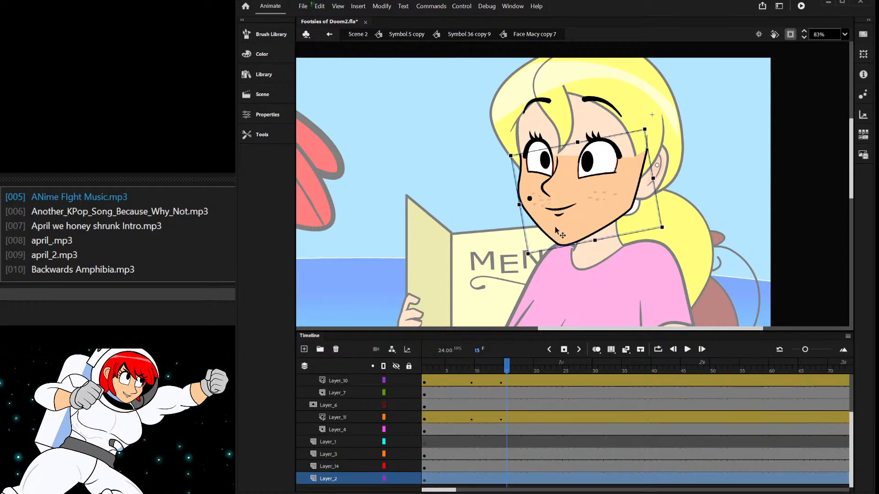
{"action": "left_click", "coordinate": [559, 214]}
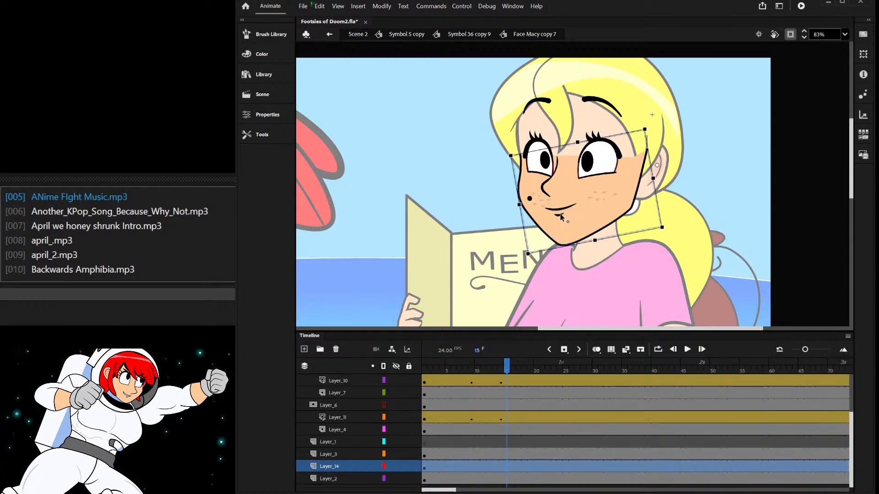
{"action": "left_click", "coordinate": [425, 442]}
{"action": "key", "text": "ctrl+shift+v"}
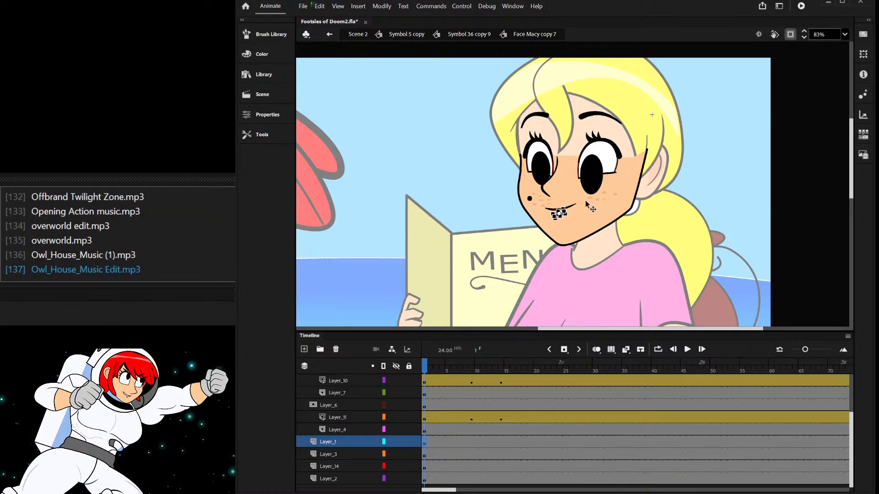
{"action": "scroll", "coordinate": [567, 209], "scroll_direction": "up", "scroll_amount": 3}
{"action": "left_click", "coordinate": [575, 203]}
{"action": "key", "text": "ctrl+x"}
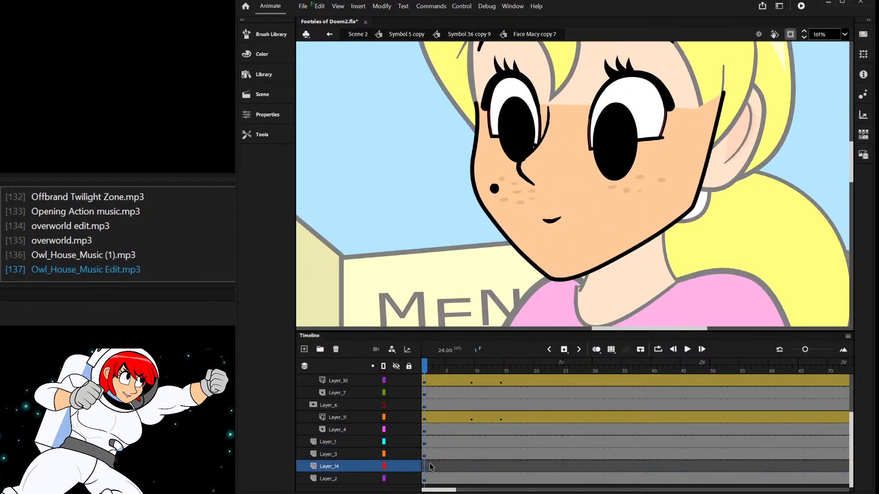
{"action": "key", "text": "ctrl+z"}
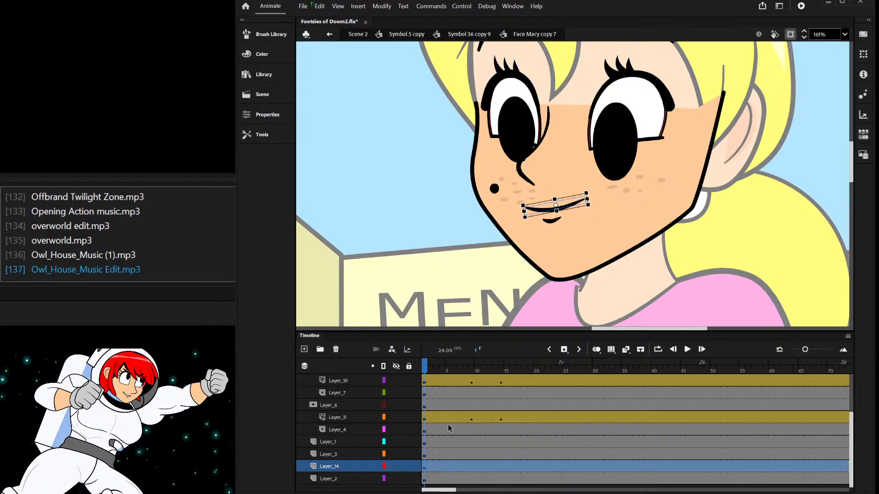
- Add a keyframe to the mouth line at frame 9 and create a new layer above it with a keyframe there
{"action": "left_click", "coordinate": [471, 368]}
{"action": "left_click", "coordinate": [471, 467]}
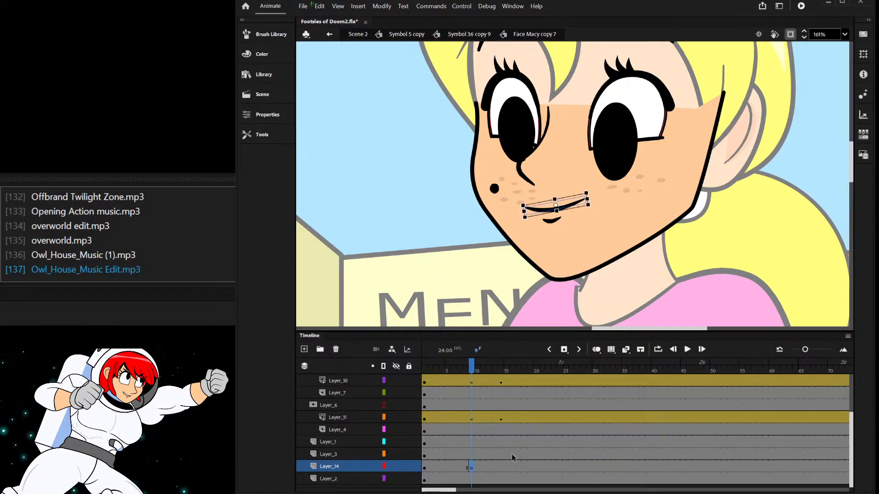
{"action": "left_click", "coordinate": [499, 467]}
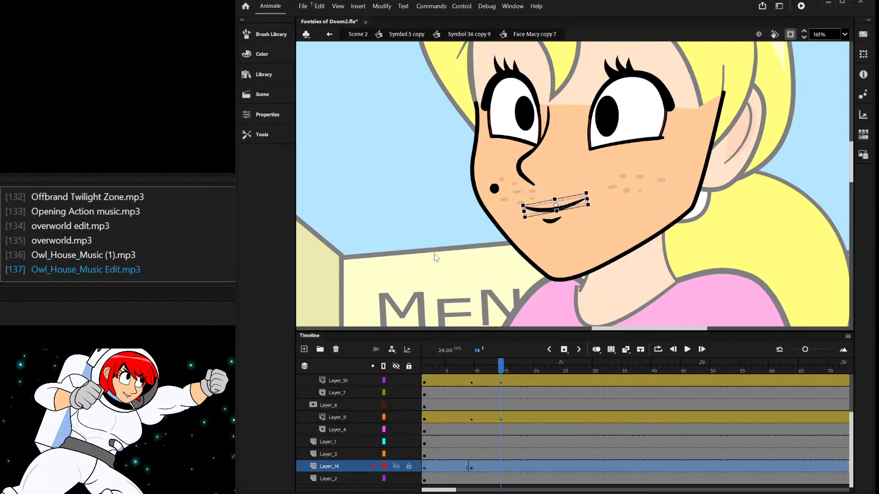
{"action": "key", "text": "ctrl+alt+n"}
{"action": "left_click", "coordinate": [471, 468]}
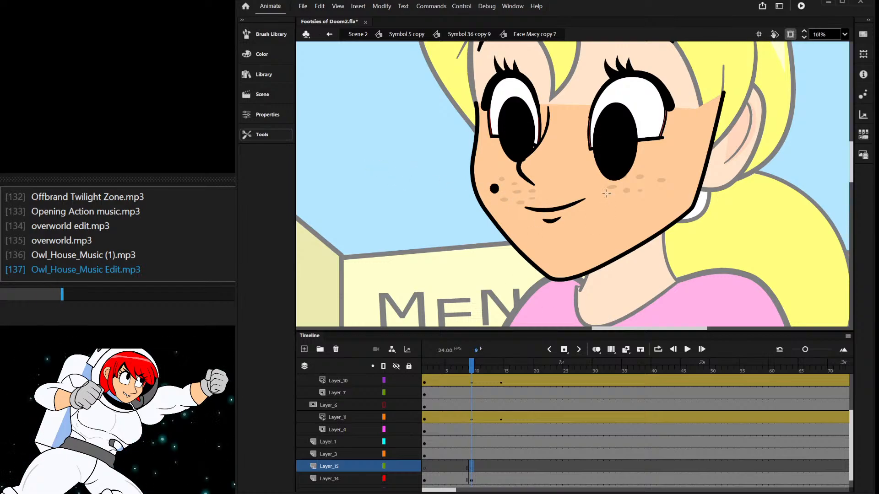
- Draw a small black oval over the mouth line at frame 9, remove its outline and move it up onto the line
{"action": "scroll", "coordinate": [514, 221], "scroll_direction": "up", "scroll_amount": 8}
{"action": "mouse_move", "coordinate": [513, 221]}
{"action": "left_mouse_down"}
{"action": "mouse_move", "coordinate": [549, 259]}
{"action": "mouse_move", "coordinate": [586, 247]}
{"action": "left_mouse_up"}
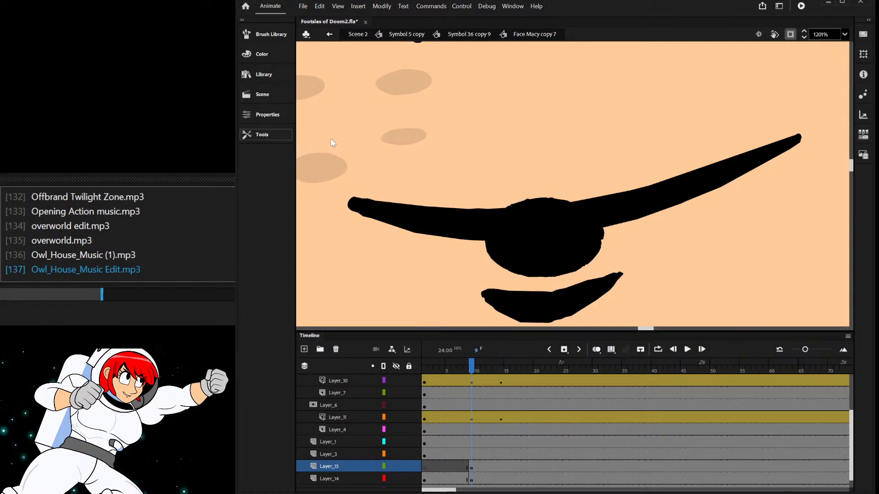
{"action": "double_click", "coordinate": [576, 222]}
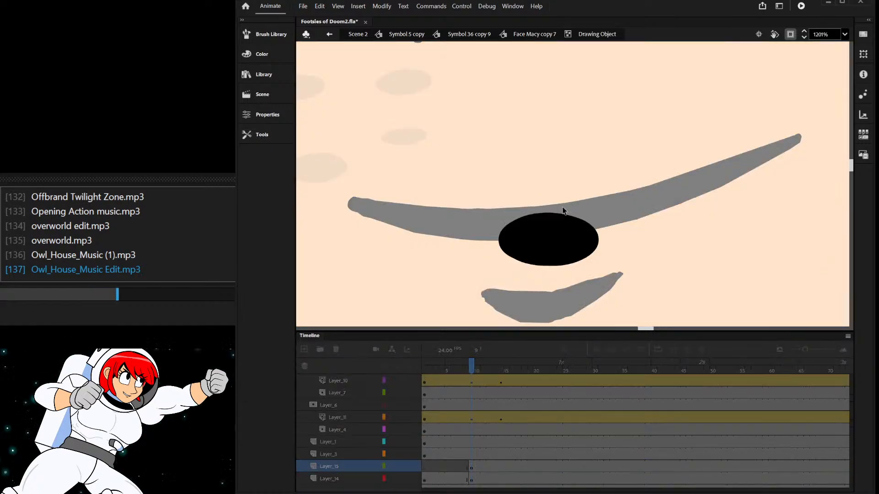
{"action": "double_click", "coordinate": [627, 151]}
{"action": "left_click_drag", "start_coordinate": [588, 225], "coordinate": [565, 202]}
- Add a keyframe to the mouth line's layer at frame 14 and narrow the line around the oval
{"action": "key", "text": "ctrl+x"}
{"action": "left_click", "coordinate": [500, 468]}
{"action": "key", "text": "ctrl+shift+v"}
{"action": "left_click", "coordinate": [501, 479]}
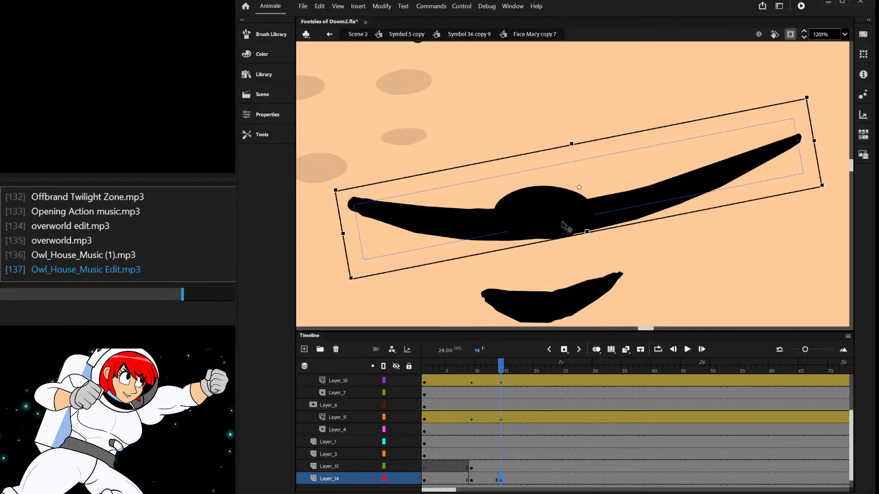
{"action": "scroll", "coordinate": [655, 181], "scroll_direction": "down", "scroll_amount": 2}
{"action": "left_click_drag", "start_coordinate": [760, 164], "coordinate": [626, 200]}
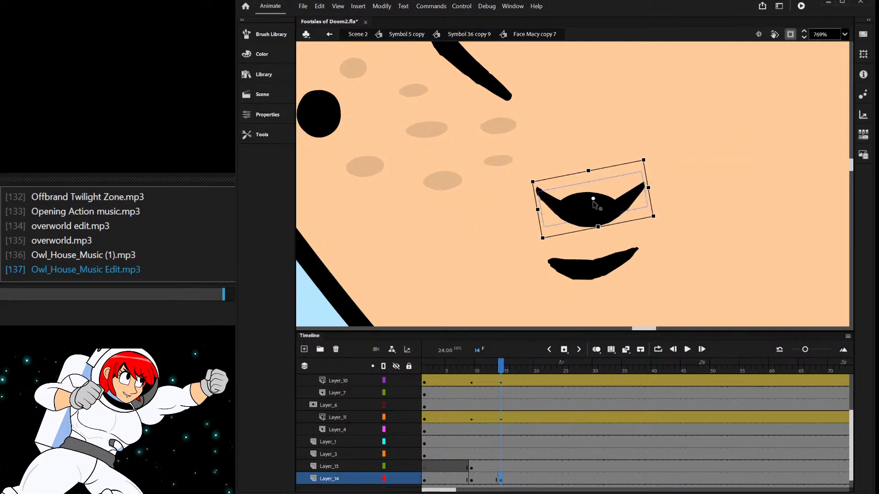
- Add a keyframe to the oval's layer at frame 14 and stretch the oval into a tall open mouth
{"action": "left_click", "coordinate": [501, 465]}
{"action": "left_click", "coordinate": [501, 466]}
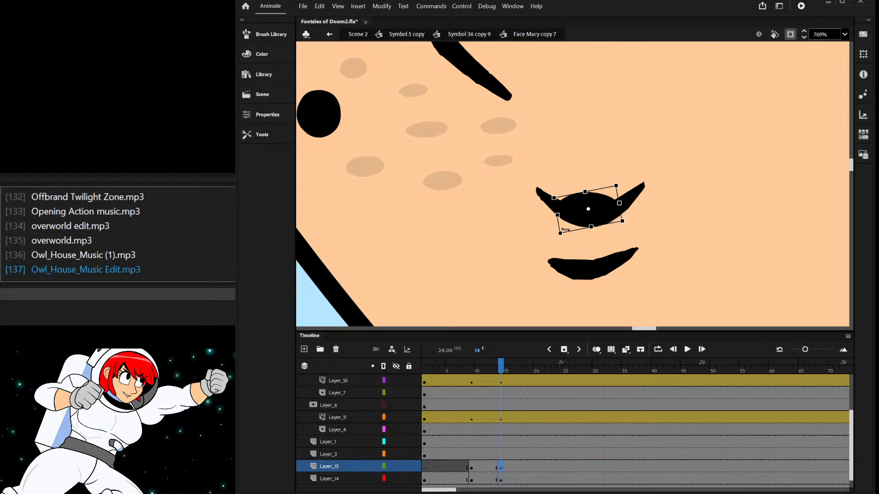
{"action": "scroll", "coordinate": [591, 227], "scroll_direction": "down", "scroll_amount": 3}
{"action": "scroll", "coordinate": [602, 220], "scroll_direction": "up", "scroll_amount": 3}
{"action": "left_click_drag", "start_coordinate": [595, 216], "coordinate": [572, 188]}
{"action": "scroll", "coordinate": [491, 275], "scroll_direction": "down", "scroll_amount": 5}
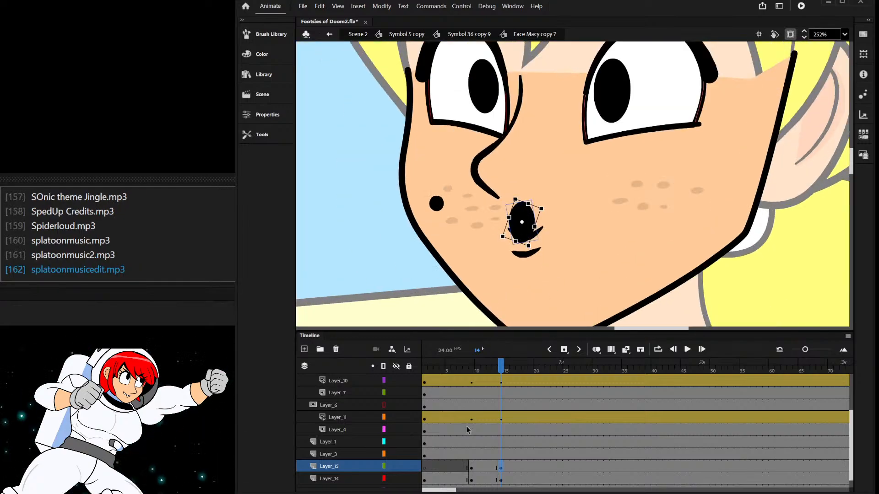
- Create shape tweens between frames 9 and 14 on the oval and mouth-line layers
{"action": "left_click", "coordinate": [472, 467]}
{"action": "left_click", "coordinate": [473, 476]}
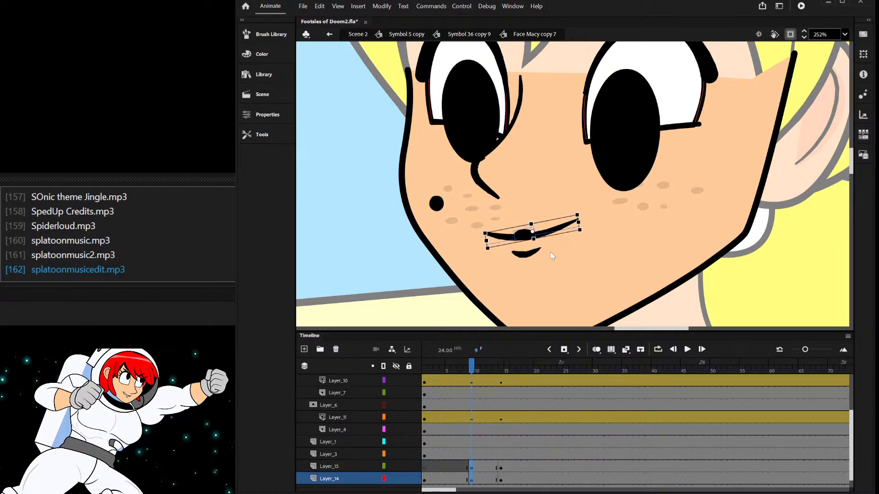
{"action": "key", "text": "ctrl+shift+s"}
{"action": "left_click_drag", "start_coordinate": [475, 368], "coordinate": [501, 370]}
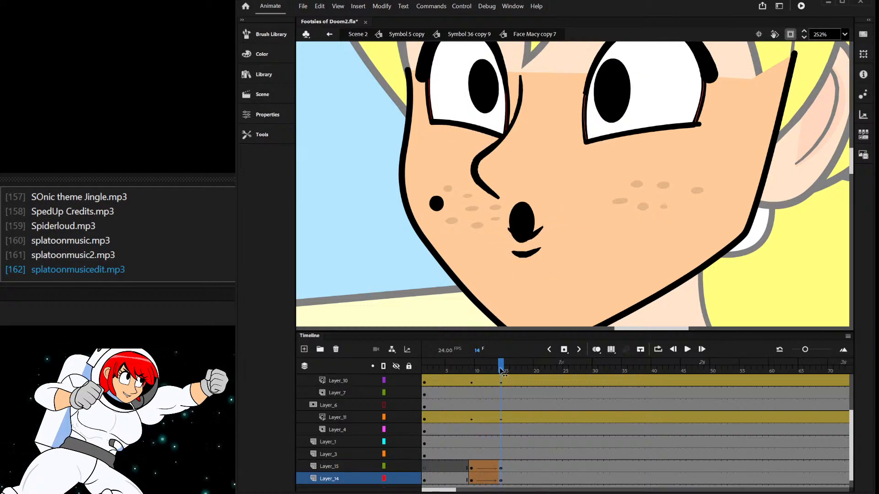
- Squeeze the mouth line at frame 14 until it fits entirely within the open mouth oval
{"action": "scroll", "coordinate": [541, 235], "scroll_direction": "up", "scroll_amount": 4}
{"action": "left_click", "coordinate": [537, 224]}
{"action": "left_click_drag", "start_coordinate": [555, 214], "coordinate": [511, 235]}
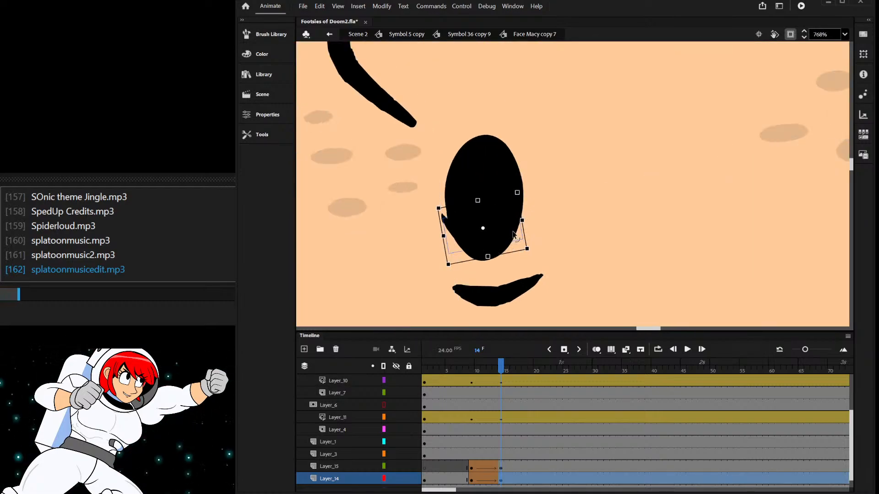
{"action": "left_click_drag", "start_coordinate": [443, 236], "coordinate": [453, 234]}
{"action": "scroll", "coordinate": [453, 235], "scroll_direction": "down", "scroll_amount": 4}
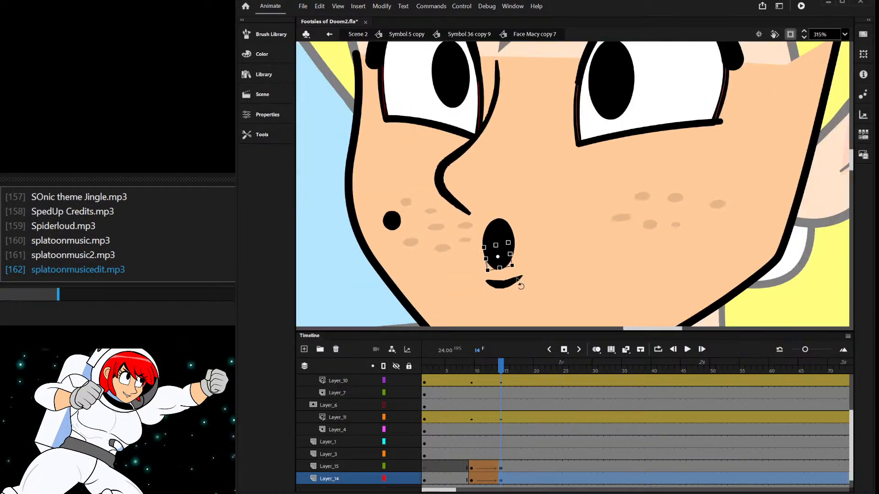
- Add keyframes to the lower-lip mark at frames 9 and 14 and move it down at frame 14
{"action": "left_click", "coordinate": [537, 258]}
{"action": "scroll", "coordinate": [530, 270], "scroll_direction": "down", "scroll_amount": 2}
{"action": "scroll", "coordinate": [527, 280], "scroll_direction": "up", "scroll_amount": 2}
{"action": "scroll", "coordinate": [526, 280], "scroll_direction": "up", "scroll_amount": 2}
{"action": "left_click", "coordinate": [530, 272]}
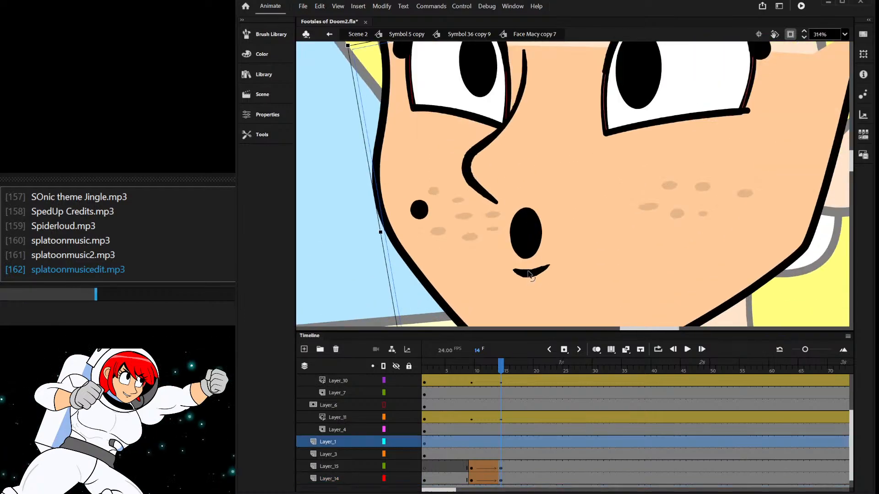
{"action": "left_click", "coordinate": [472, 443]}
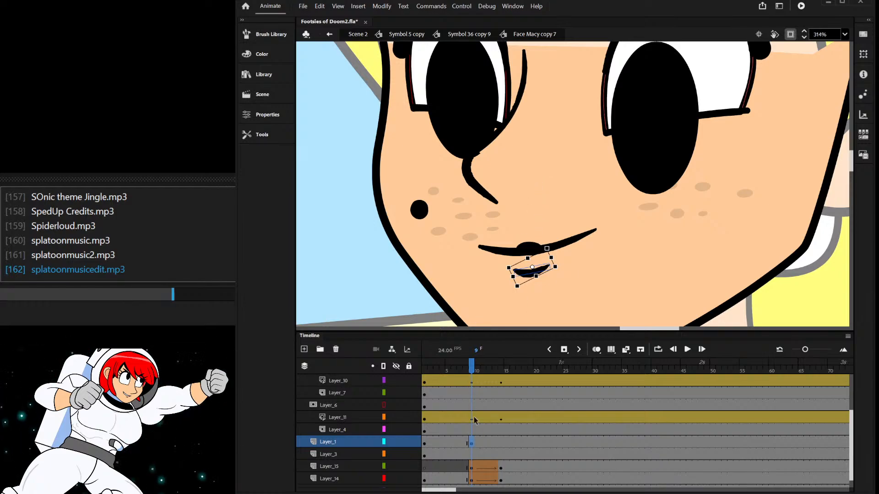
{"action": "left_click", "coordinate": [501, 444]}
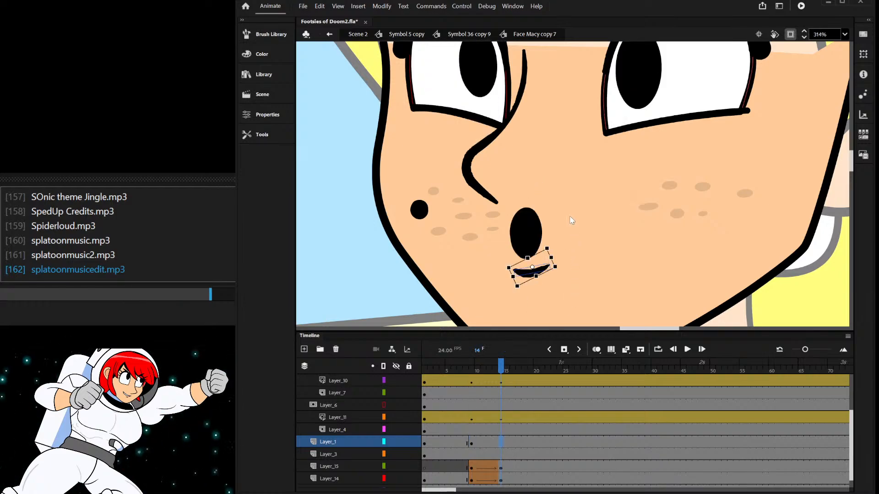
{"action": "left_click_drag", "start_coordinate": [535, 269], "coordinate": [536, 285]}
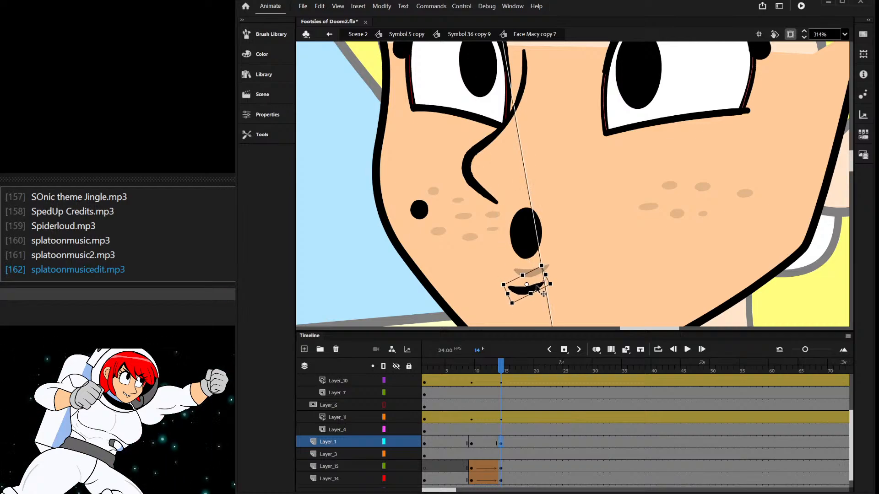
- Move the open mouth oval down at frame 14 so it sits just above the lower-lip mark
{"action": "left_click", "coordinate": [538, 241]}
{"action": "mouse_move", "coordinate": [537, 240]}
{"action": "left_mouse_down"}
{"action": "mouse_move", "coordinate": [524, 300]}
{"action": "mouse_move", "coordinate": [535, 257]}
{"action": "left_mouse_up"}
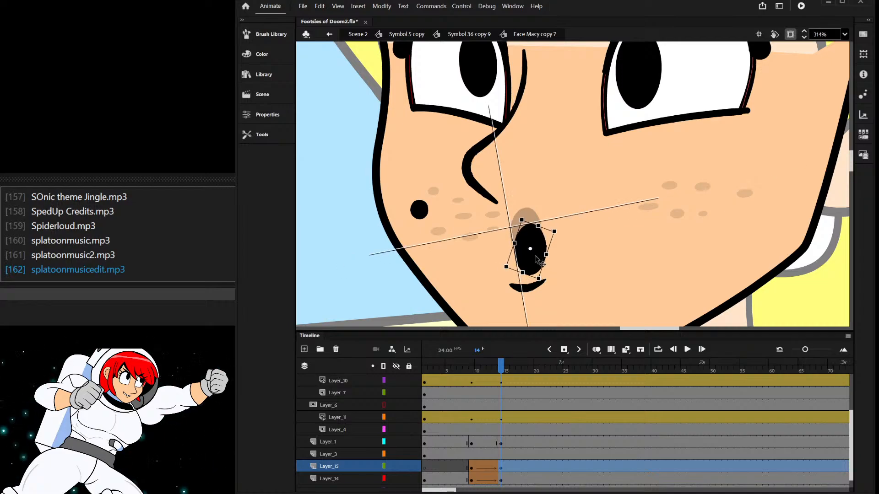
{"action": "scroll", "coordinate": [536, 259], "scroll_direction": "up", "scroll_amount": 3}
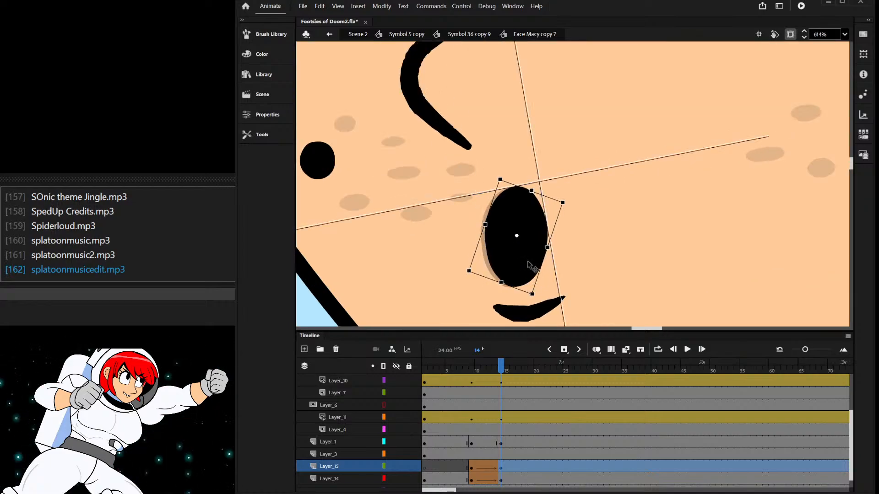
{"action": "left_click", "coordinate": [557, 254]}
{"action": "scroll", "coordinate": [558, 255], "scroll_direction": "down", "scroll_amount": 10}
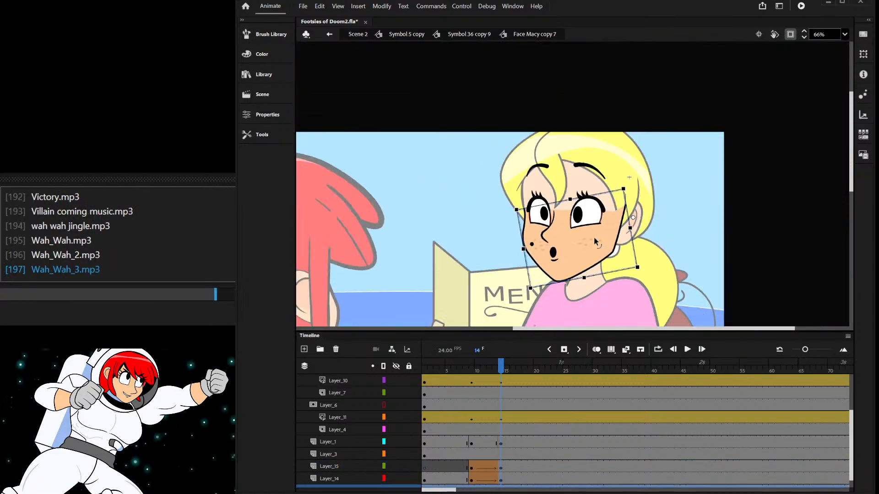
- At frame 9, flatten the oval mouth shape on Layer_15 so it fits inside the smile line
{"action": "left_click_drag", "start_coordinate": [503, 366], "coordinate": [471, 368]}
{"action": "scroll", "coordinate": [529, 277], "scroll_direction": "up", "scroll_amount": 6}
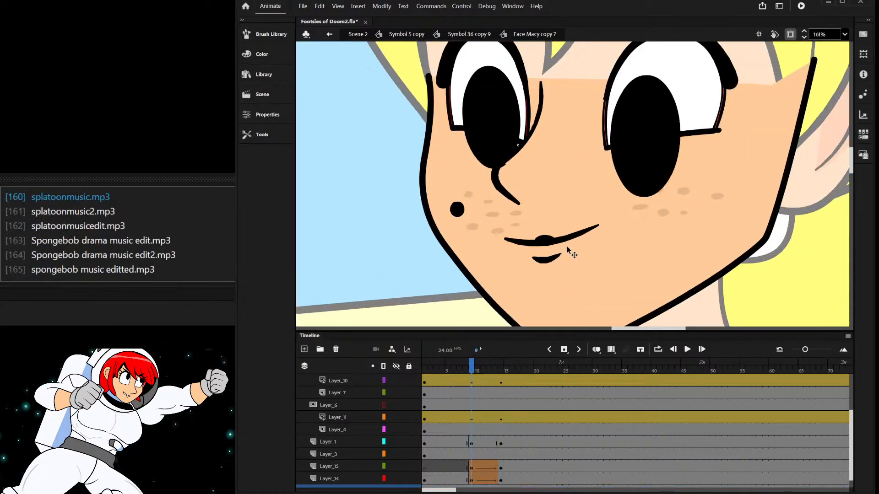
{"action": "left_click", "coordinate": [569, 240]}
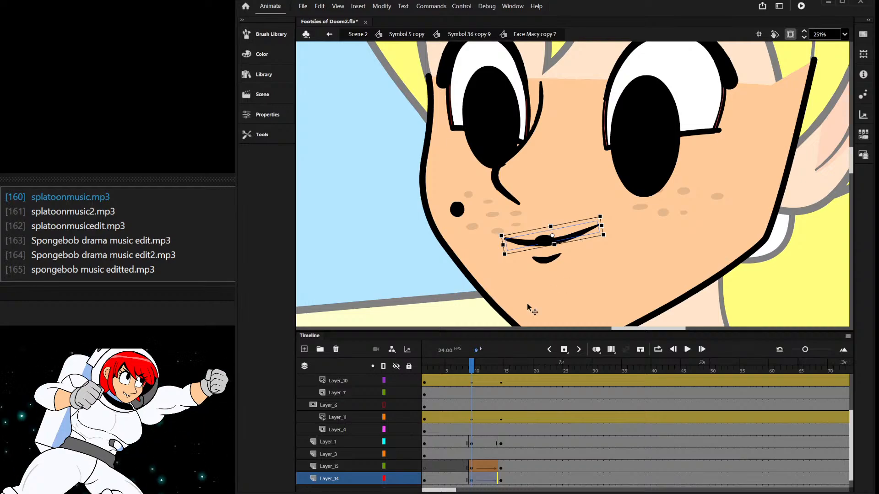
{"action": "mouse_move", "coordinate": [475, 361]}
{"action": "left_mouse_down"}
{"action": "mouse_move", "coordinate": [465, 365]}
{"action": "mouse_move", "coordinate": [473, 365]}
{"action": "left_mouse_up"}
{"action": "scroll", "coordinate": [546, 247], "scroll_direction": "up", "scroll_amount": 6}
{"action": "left_click", "coordinate": [549, 219]}
{"action": "scroll", "coordinate": [545, 212], "scroll_direction": "up", "scroll_amount": 2}
{"action": "left_click_drag", "start_coordinate": [524, 184], "coordinate": [570, 203]}
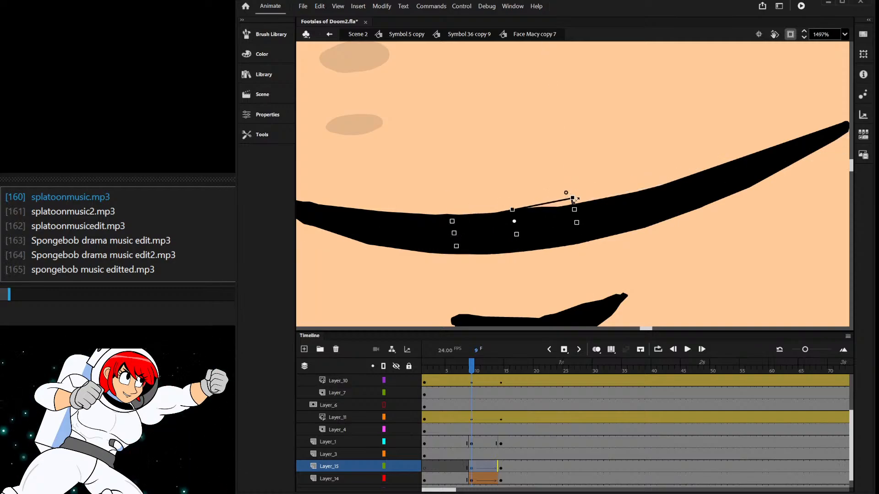
{"action": "scroll", "coordinate": [537, 272], "scroll_direction": "down", "scroll_amount": 4}
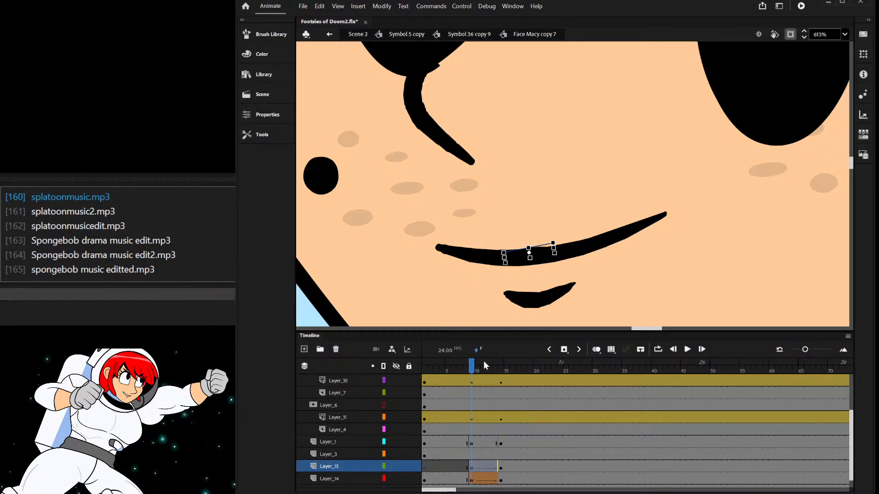
- Apply a shape tween to the lower lip on Layer_1 between frames 9 and 14, and review the motion
{"action": "mouse_move", "coordinate": [472, 372]}
{"action": "left_mouse_down"}
{"action": "mouse_move", "coordinate": [461, 372]}
{"action": "mouse_move", "coordinate": [500, 377]}
{"action": "mouse_move", "coordinate": [465, 375]}
{"action": "mouse_move", "coordinate": [498, 389]}
{"action": "mouse_move", "coordinate": [471, 389]}
{"action": "mouse_move", "coordinate": [483, 389]}
{"action": "left_mouse_up"}
{"action": "left_click", "coordinate": [482, 442]}
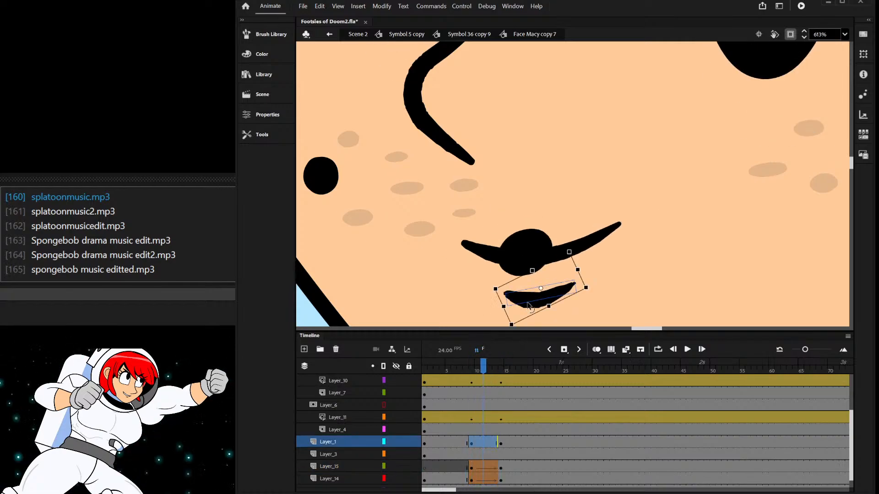
{"action": "left_click", "coordinate": [475, 441]}
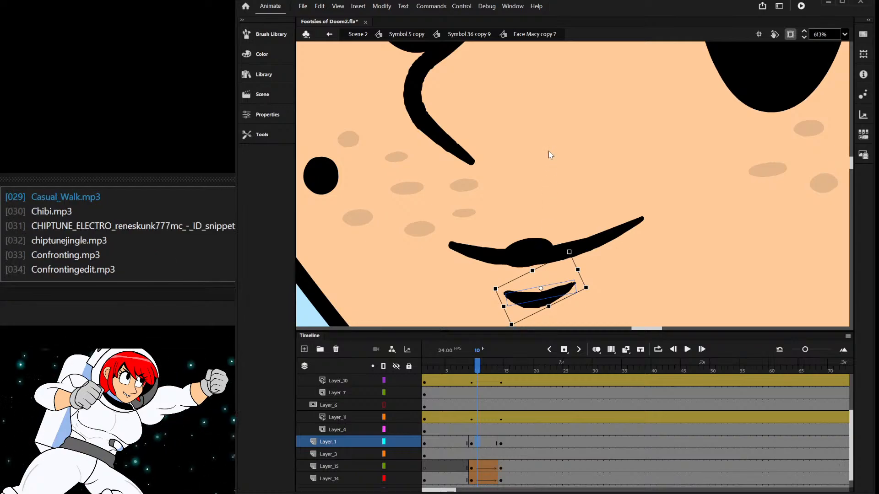
{"action": "left_click_drag", "start_coordinate": [477, 366], "coordinate": [501, 369]}
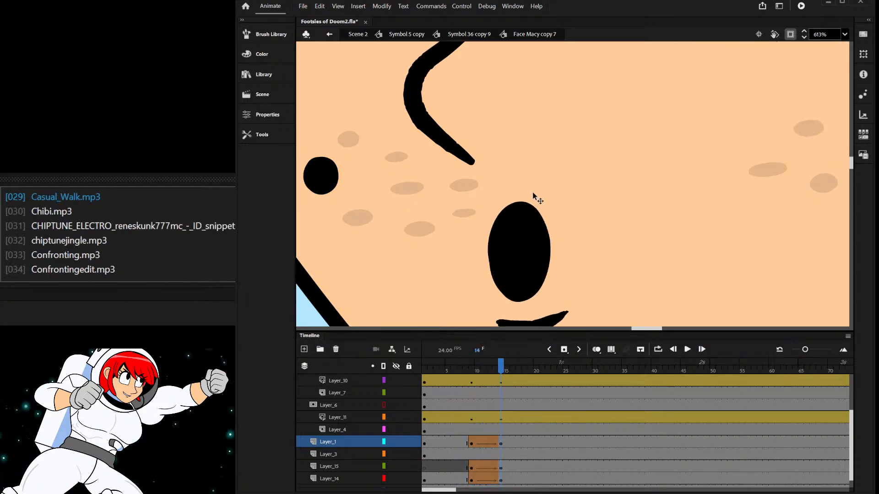
{"action": "scroll", "coordinate": [529, 188], "scroll_direction": "down", "scroll_amount": 10}
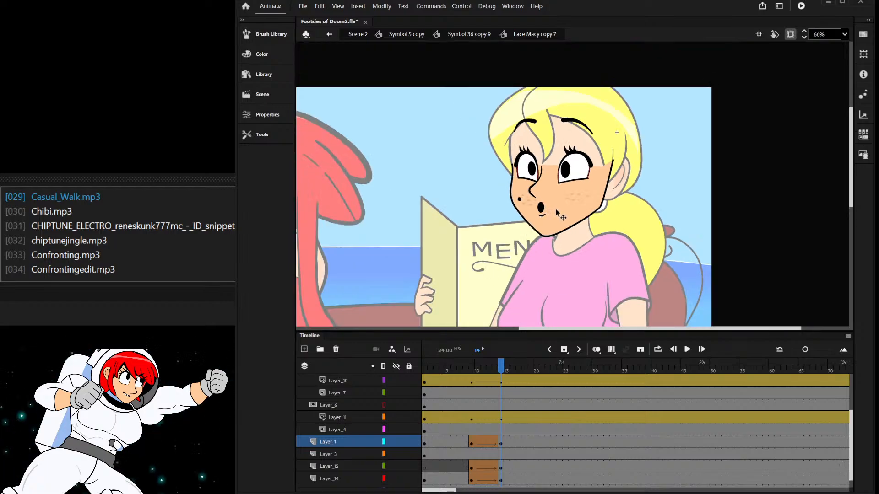
{"action": "left_click_drag", "start_coordinate": [498, 375], "coordinate": [508, 405]}
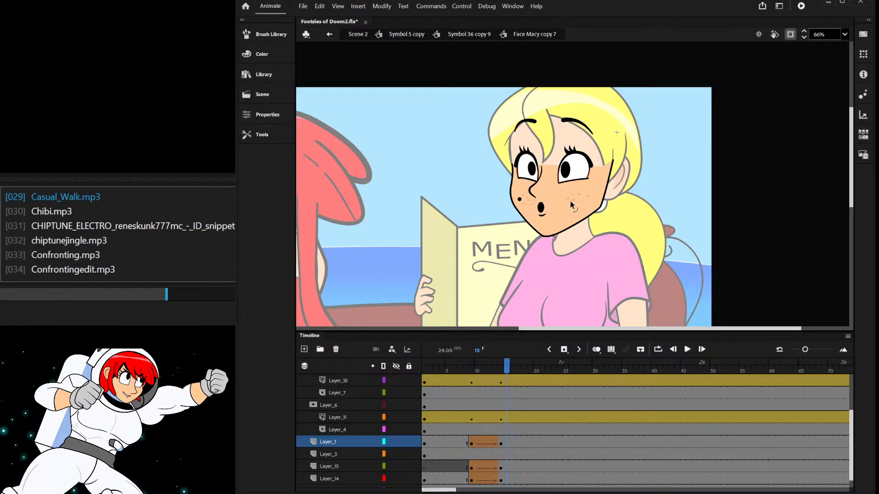
{"action": "scroll", "coordinate": [567, 201], "scroll_direction": "up", "scroll_amount": 3}
{"action": "scroll", "coordinate": [564, 202], "scroll_direction": "down", "scroll_amount": 2}
{"action": "left_click_drag", "start_coordinate": [500, 369], "coordinate": [469, 394]}
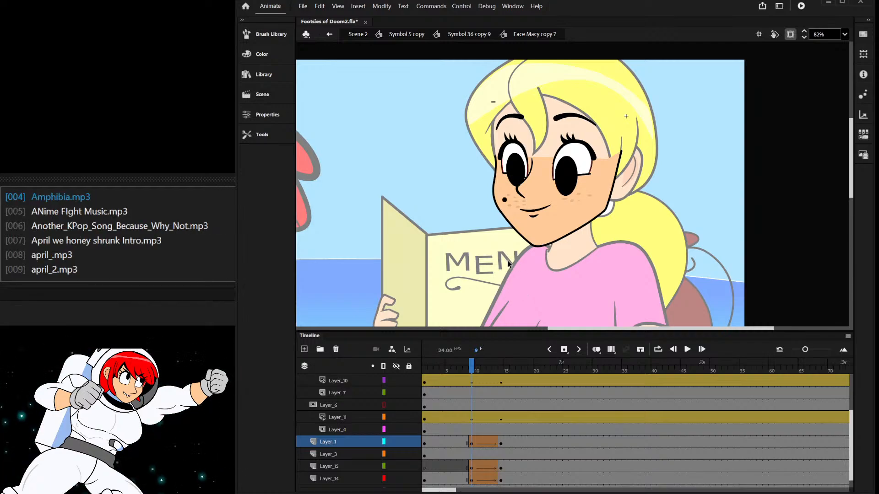
{"action": "left_click_drag", "start_coordinate": [466, 365], "coordinate": [506, 374]}
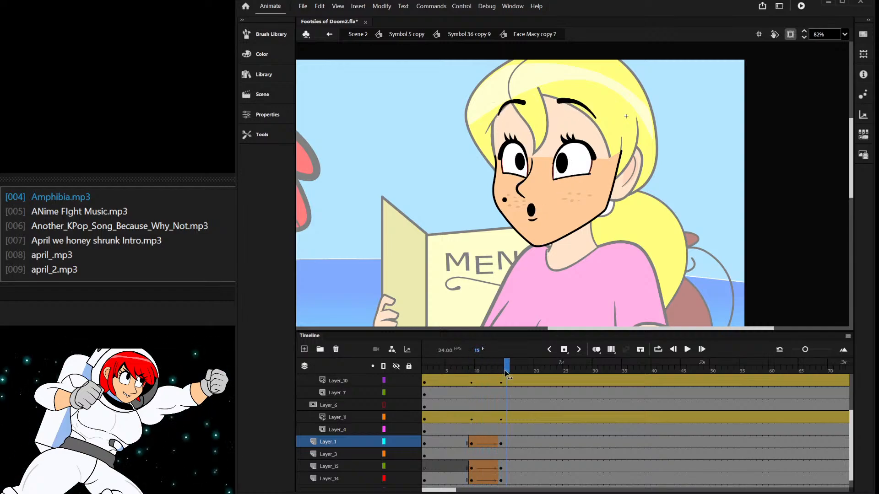
- At frame 14 inside Face Macy copy 7, move both eyebrows slightly lower on the forehead
{"action": "double_click", "coordinate": [471, 216]}
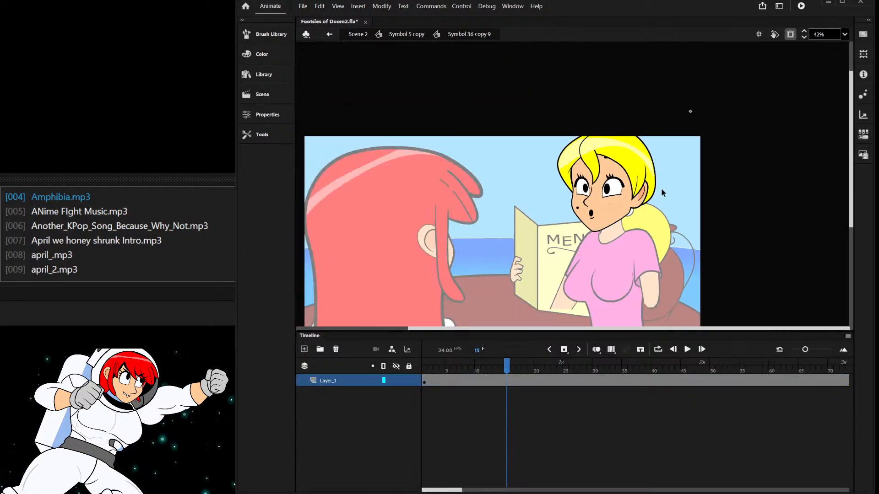
{"action": "scroll", "coordinate": [593, 159], "scroll_direction": "up", "scroll_amount": 3}
{"action": "double_click", "coordinate": [581, 160]}
{"action": "left_click", "coordinate": [580, 160]}
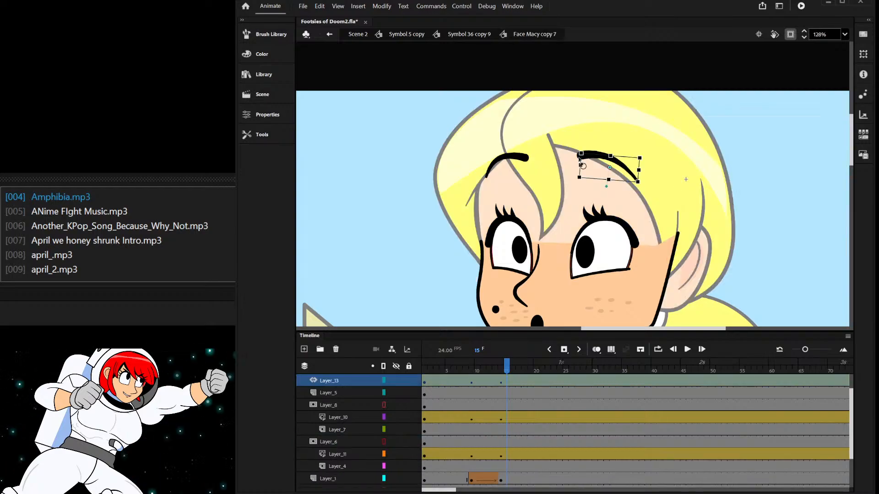
{"action": "left_click_drag", "start_coordinate": [476, 384], "coordinate": [502, 382]}
{"action": "scroll", "coordinate": [581, 156], "scroll_direction": "up", "scroll_amount": 2}
{"action": "left_click", "coordinate": [581, 169]}
{"action": "left_click", "coordinate": [479, 161]}
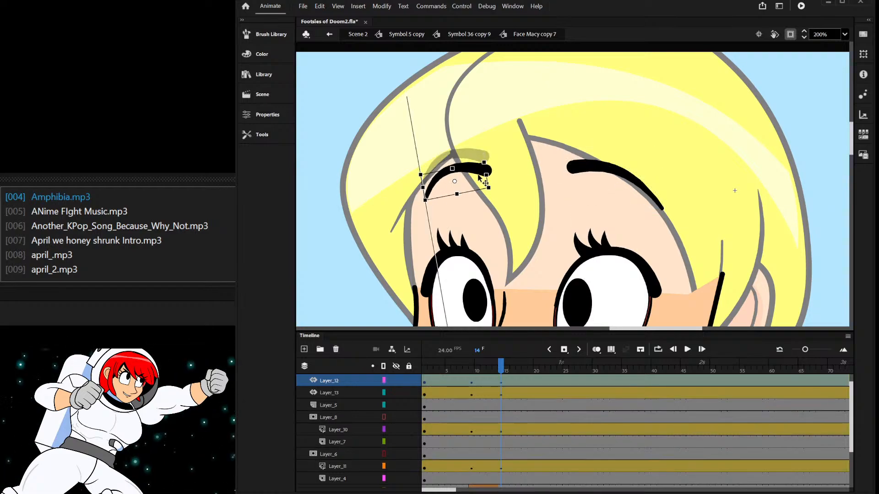
- Return to Symbol 5 copy, go to frame 19 and check the blonde character's head pose
{"action": "double_click", "coordinate": [501, 136]}
{"action": "scroll", "coordinate": [587, 150], "scroll_direction": "down", "scroll_amount": 5}
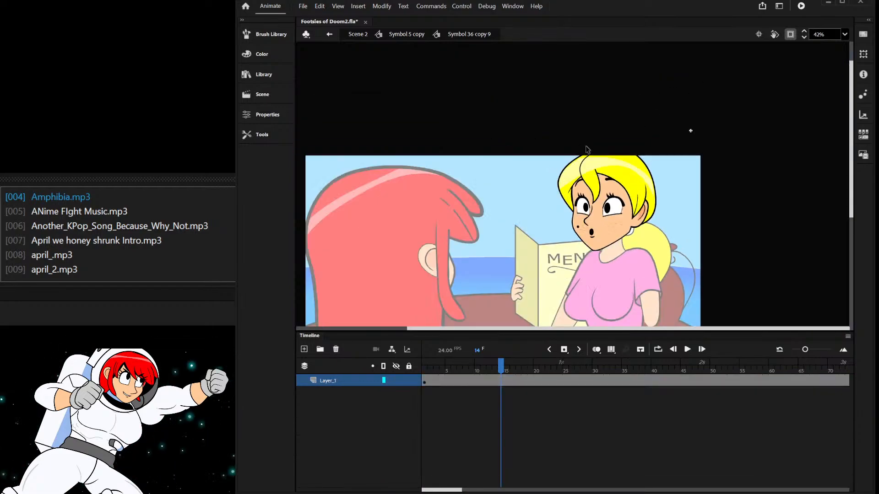
{"action": "double_click", "coordinate": [534, 178]}
{"action": "left_click_drag", "start_coordinate": [501, 372], "coordinate": [528, 393]}
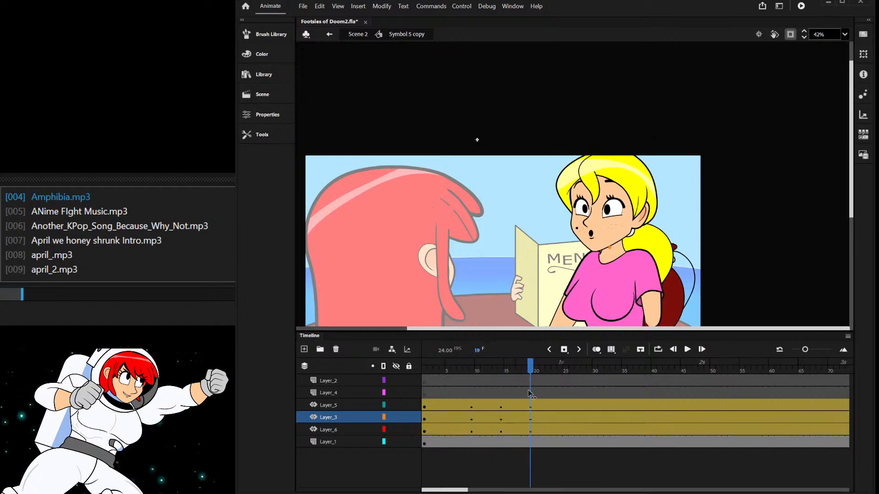
{"action": "left_click", "coordinate": [595, 244]}
{"action": "scroll", "coordinate": [595, 245], "scroll_direction": "up", "scroll_amount": 5}
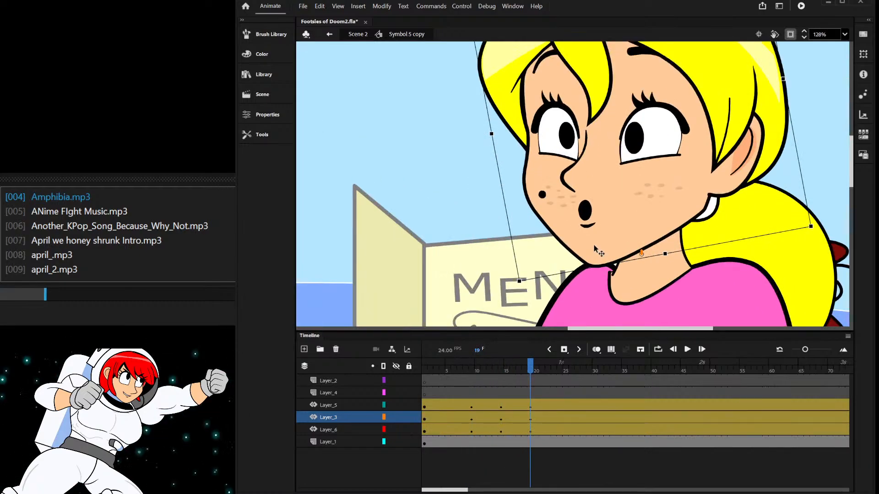
{"action": "scroll", "coordinate": [592, 242], "scroll_direction": "down", "scroll_amount": 3}
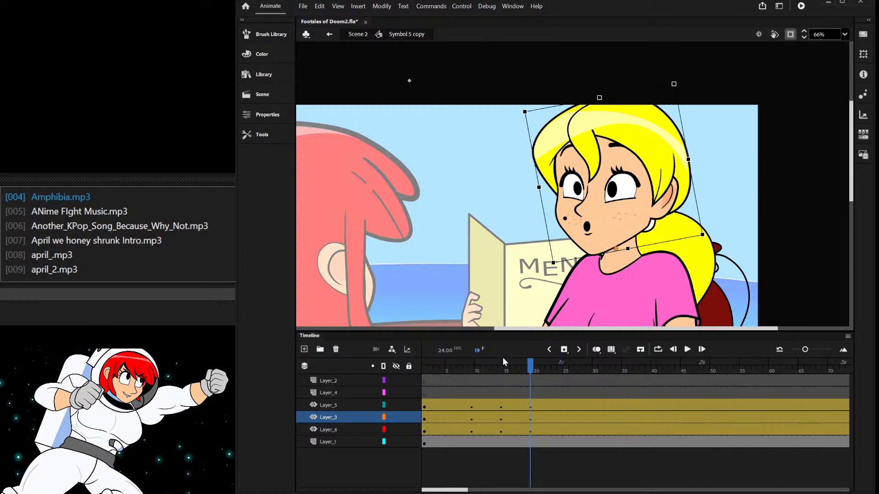
{"action": "left_click_drag", "start_coordinate": [530, 364], "coordinate": [532, 456]}
{"action": "key", "text": "ctrl+equal"}
{"action": "key", "text": "ctrl+equal"}
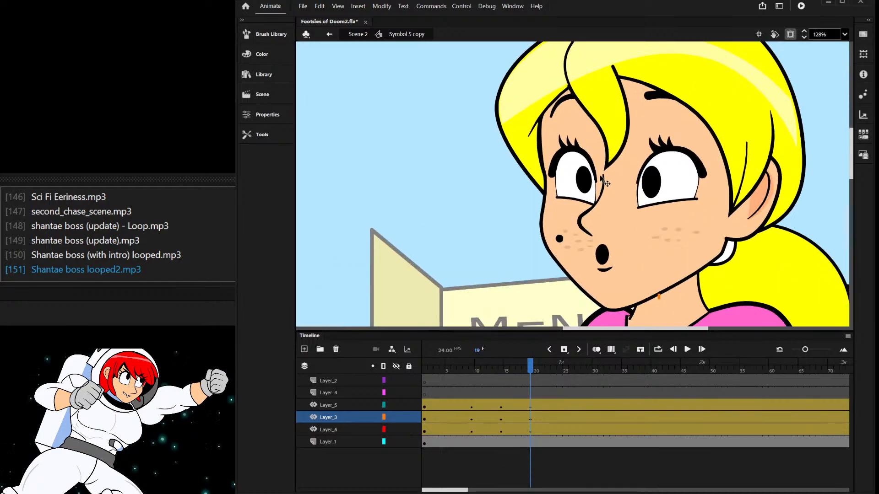
- At frame 19 inside Face Macy copy 7, shift both pupils slightly downward
{"action": "double_click", "coordinate": [576, 192]}
{"action": "double_click", "coordinate": [576, 192]}
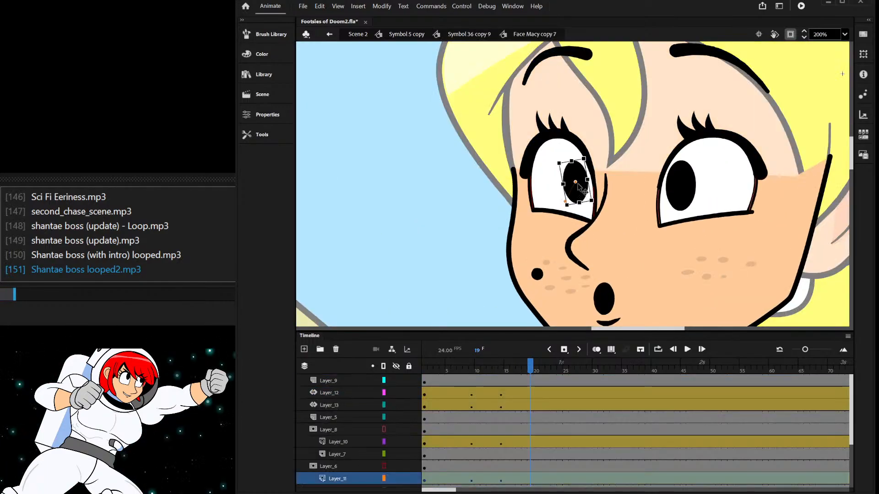
{"action": "scroll", "coordinate": [581, 185], "scroll_direction": "up", "scroll_amount": 2}
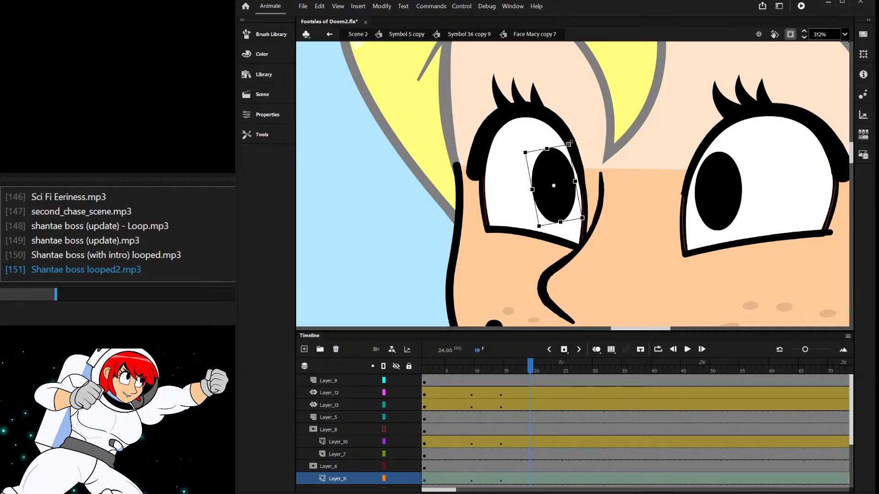
{"action": "left_click", "coordinate": [700, 195]}
{"action": "scroll", "coordinate": [700, 194], "scroll_direction": "up", "scroll_amount": 3}
{"action": "left_click", "coordinate": [726, 187]}
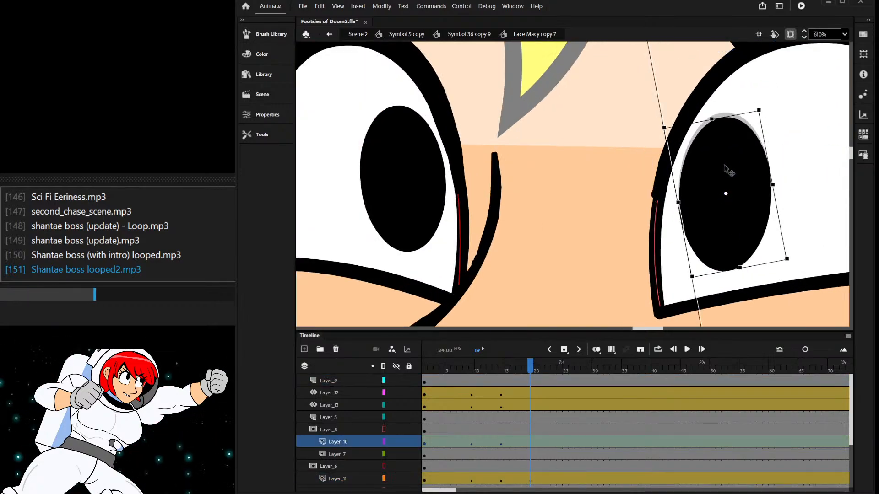
{"action": "left_click_drag", "start_coordinate": [413, 206], "coordinate": [408, 216]}
{"action": "scroll", "coordinate": [596, 197], "scroll_direction": "down", "scroll_amount": 4}
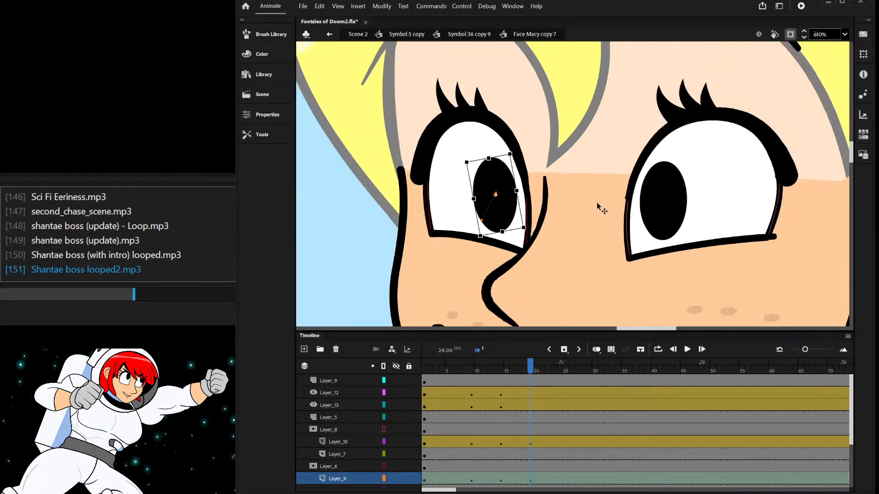
- Go back out to Symbol 5 copy and play the animation from the early frames to review the expression change
{"action": "left_click", "coordinate": [649, 110]}
{"action": "scroll", "coordinate": [595, 140], "scroll_direction": "down", "scroll_amount": 1}
{"action": "scroll", "coordinate": [645, 142], "scroll_direction": "down", "scroll_amount": 2}
{"action": "double_click", "coordinate": [680, 95]}
{"action": "left_click", "coordinate": [445, 300]}
{"action": "double_click", "coordinate": [545, 243]}
{"action": "left_click_drag", "start_coordinate": [529, 366], "coordinate": [447, 366]}
{"action": "key", "text": "Return"}
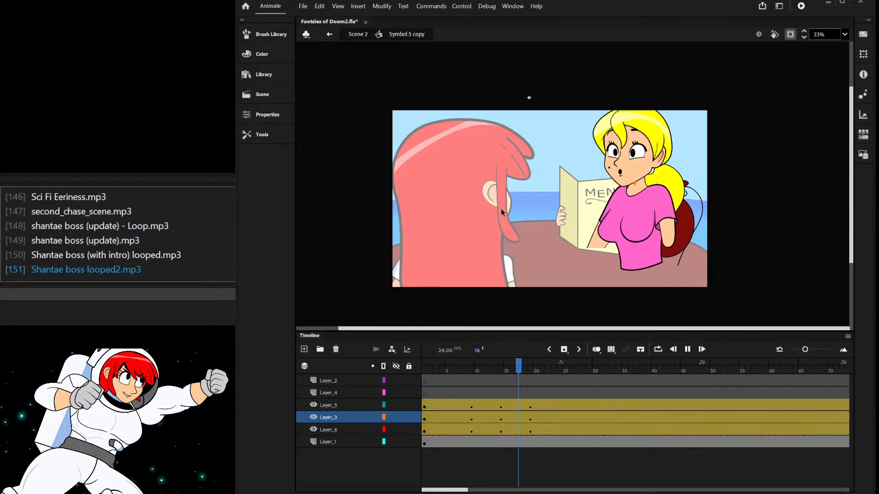
- At frame 19, lower both eyebrows slightly inside Face Macy copy 7, and return to Symbol 5 copy
{"action": "left_click_drag", "start_coordinate": [568, 369], "coordinate": [530, 405]}
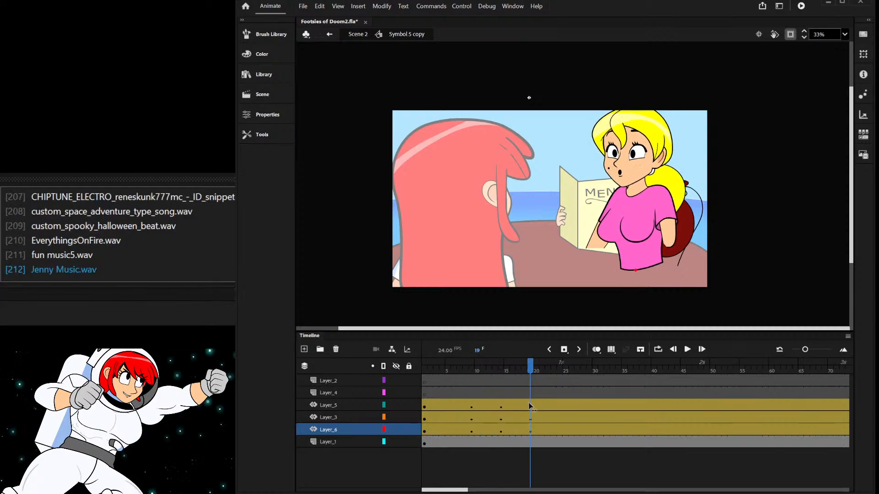
{"action": "scroll", "coordinate": [669, 155], "scroll_direction": "up", "scroll_amount": 10}
{"action": "double_click", "coordinate": [589, 109]}
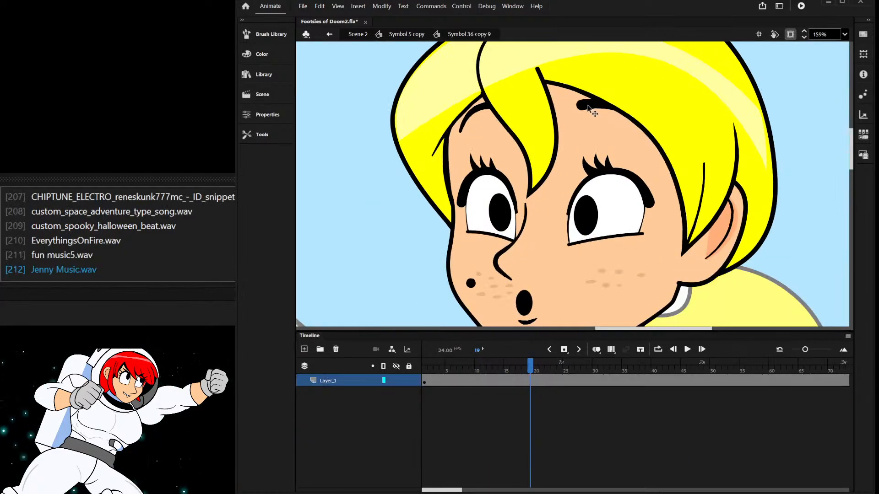
{"action": "double_click", "coordinate": [589, 109]}
{"action": "left_click", "coordinate": [588, 109]}
{"action": "left_click", "coordinate": [590, 115]}
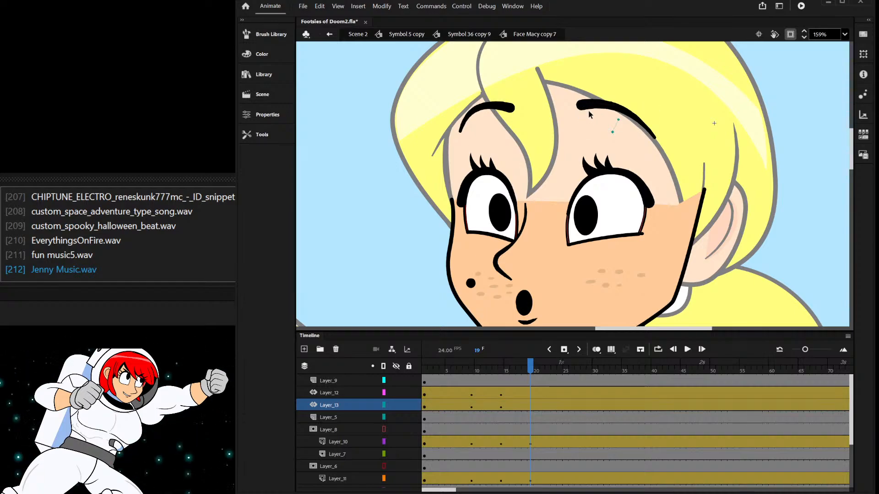
{"action": "left_click_drag", "start_coordinate": [586, 107], "coordinate": [590, 122]}
{"action": "left_click_drag", "start_coordinate": [500, 111], "coordinate": [502, 127]}
{"action": "double_click", "coordinate": [535, 89]}
{"action": "scroll", "coordinate": [555, 117], "scroll_direction": "down", "scroll_amount": 5}
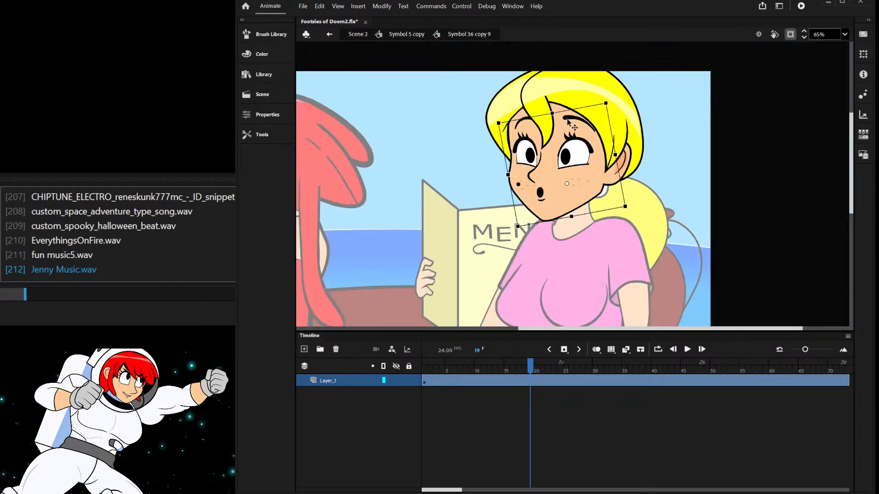
{"action": "double_click", "coordinate": [651, 83]}
- Inside Face Macy copy 7, insert keyframes at frame 19 on Layer_1, Layer_3, Layer_15 and Layer_14
{"action": "left_click_drag", "start_coordinate": [512, 369], "coordinate": [530, 404]}
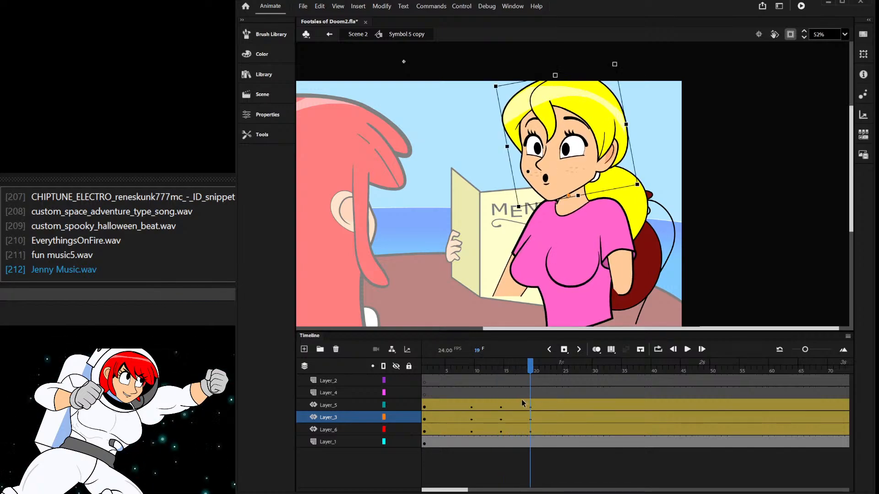
{"action": "scroll", "coordinate": [538, 193], "scroll_direction": "up", "scroll_amount": 8}
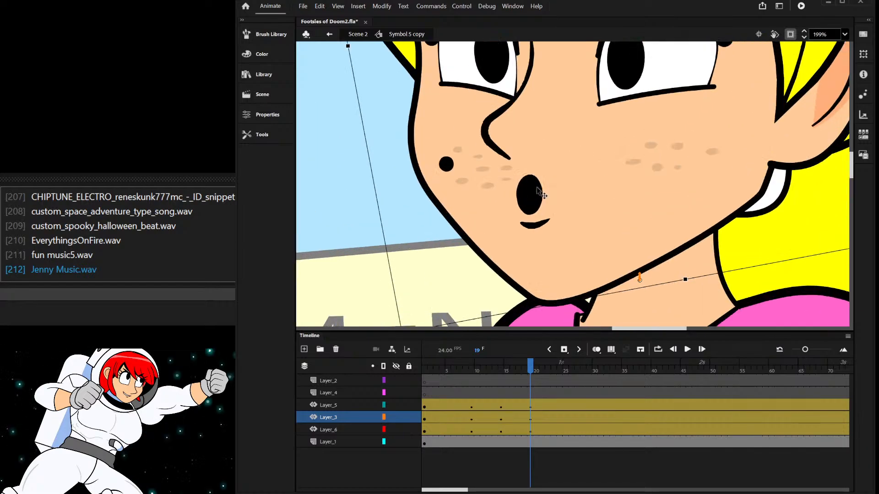
{"action": "double_click", "coordinate": [536, 200]}
{"action": "double_click", "coordinate": [536, 200]}
{"action": "left_click", "coordinate": [531, 198]}
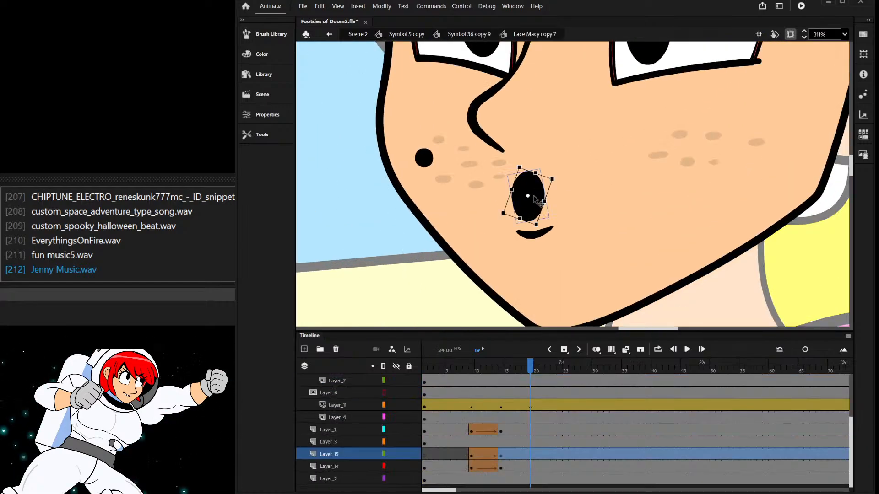
{"action": "left_click", "coordinate": [528, 466]}
{"action": "key", "text": "F6"}
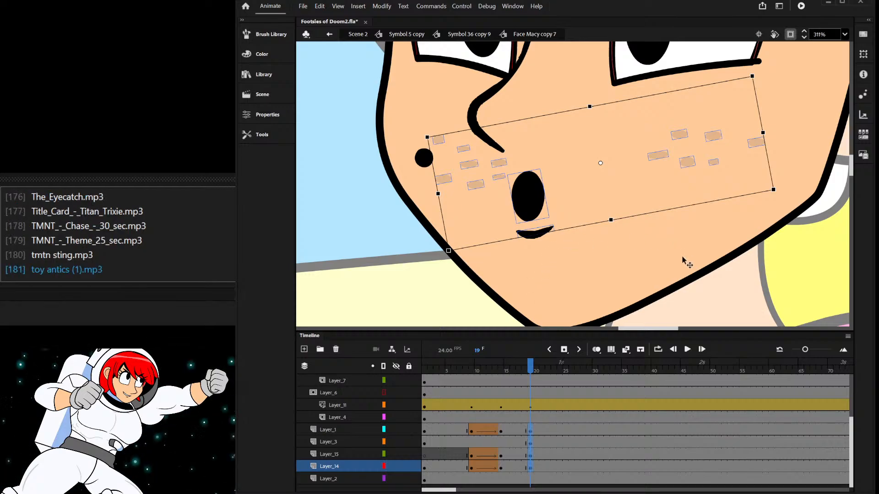
- Reshape the tall oval mouth on Layer_15 at frame 19 into a shorter, wider oval just above the lower lip
{"action": "left_click", "coordinate": [529, 455]}
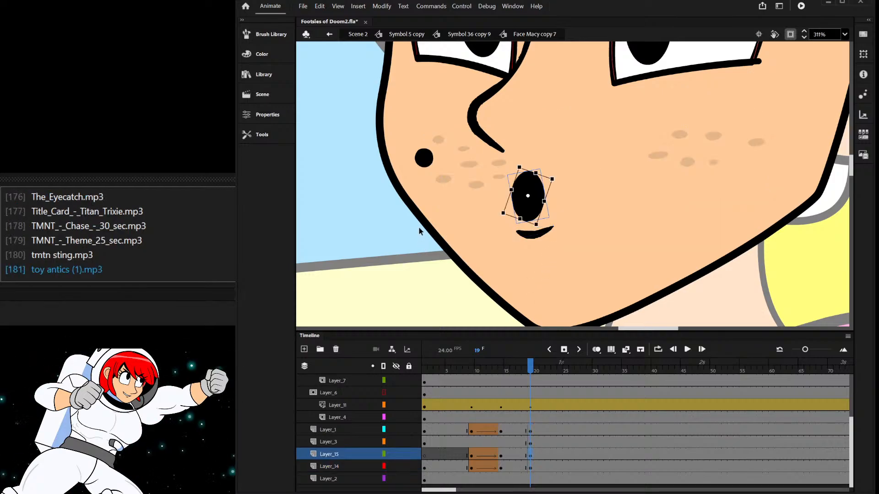
{"action": "scroll", "coordinate": [532, 191], "scroll_direction": "up", "scroll_amount": 3}
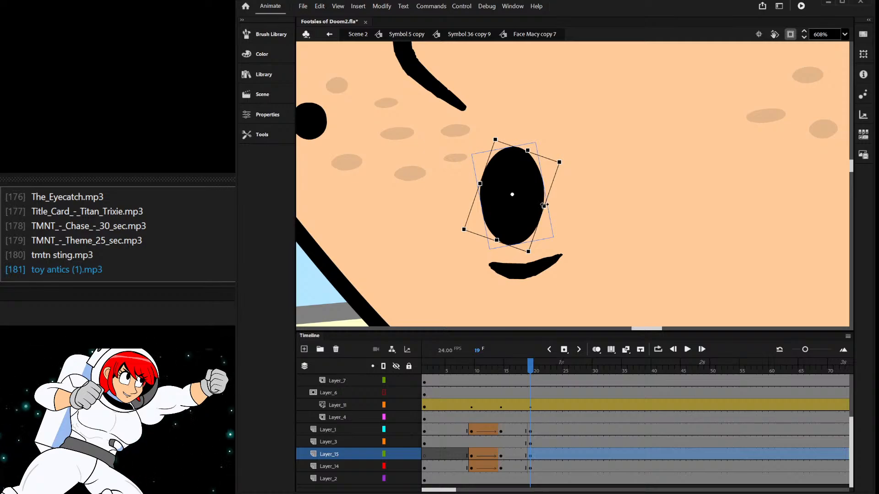
{"action": "left_click_drag", "start_coordinate": [544, 206], "coordinate": [552, 209]}
{"action": "left_click_drag", "start_coordinate": [568, 164], "coordinate": [503, 158]}
{"action": "scroll", "coordinate": [519, 281], "scroll_direction": "down", "scroll_amount": 5}
{"action": "scroll", "coordinate": [514, 285], "scroll_direction": "down", "scroll_amount": 2}
{"action": "scroll", "coordinate": [520, 270], "scroll_direction": "up", "scroll_amount": 5}
{"action": "left_click_drag", "start_coordinate": [524, 241], "coordinate": [524, 243]}
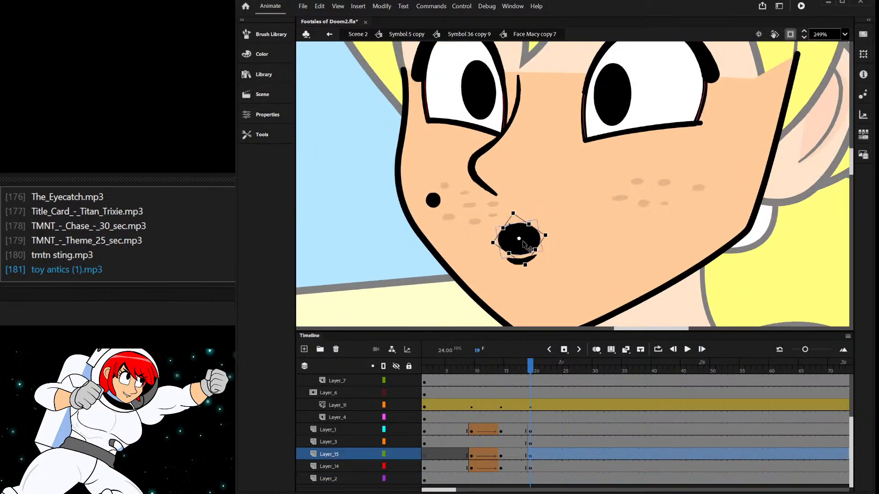
- Add a shape tween to the mouth on Layer_15 between frames 14 and 19 and scrub back to frame 13 to check it
{"action": "key", "text": "F3"}
{"action": "scroll", "coordinate": [575, 281], "scroll_direction": "down", "scroll_amount": 5}
{"action": "left_click_drag", "start_coordinate": [511, 371], "coordinate": [499, 418]}
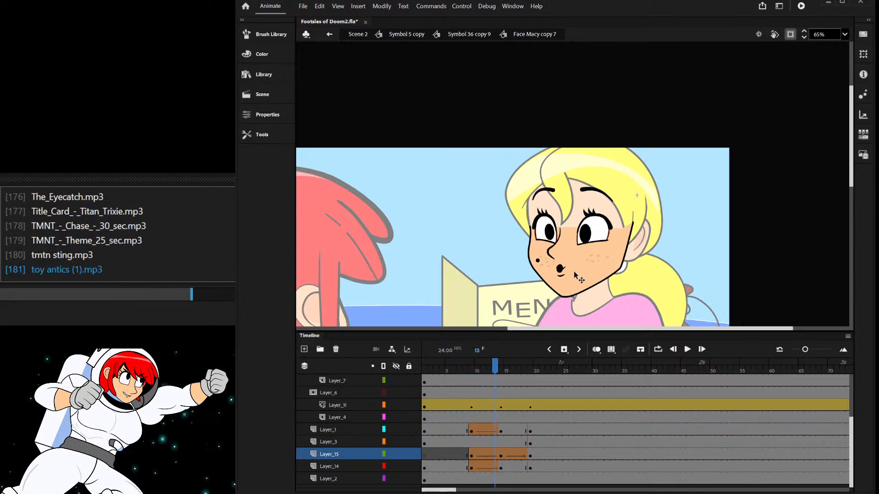
- Examine which layers hold the upper eyelid lines, eyelashes and eye whites by selecting eye parts and isolating layers
{"action": "scroll", "coordinate": [564, 260], "scroll_direction": "up", "scroll_amount": 5}
{"action": "left_click", "coordinate": [509, 131]}
{"action": "left_click_drag", "start_coordinate": [479, 93], "coordinate": [537, 144]}
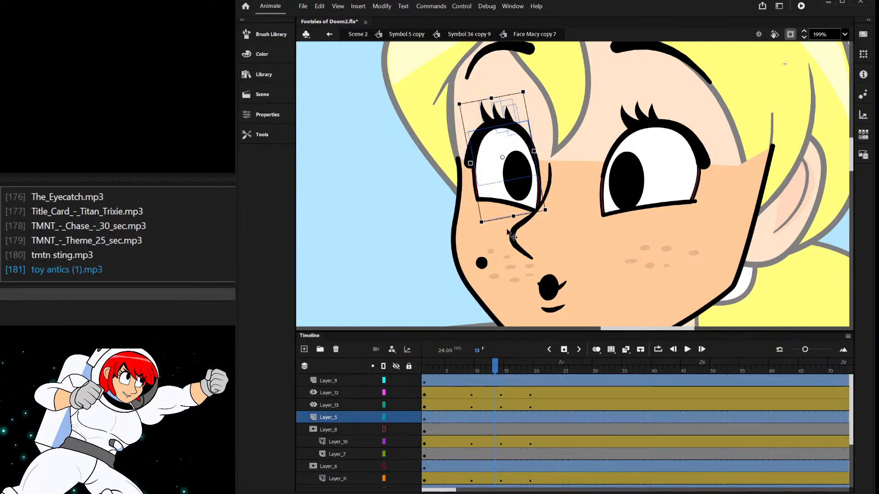
{"action": "left_click", "coordinate": [544, 123]}
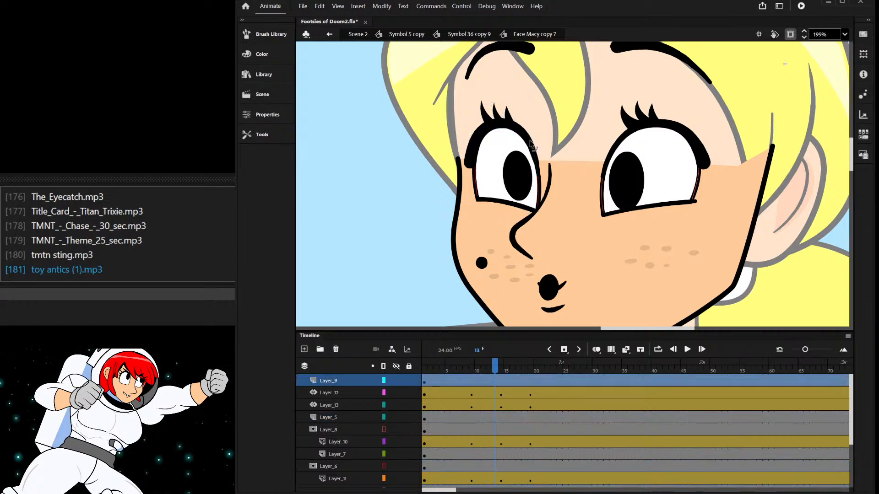
{"action": "left_click", "coordinate": [477, 385]}
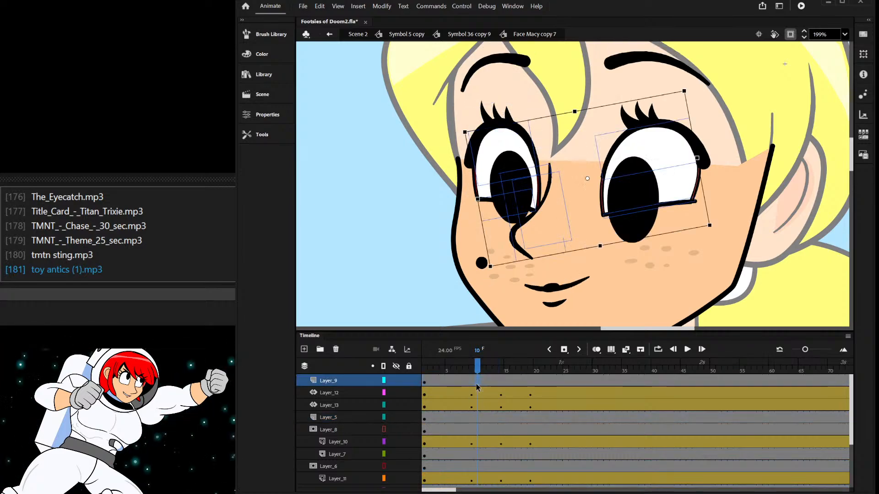
{"action": "left_click", "coordinate": [395, 380], "text": "alt"}
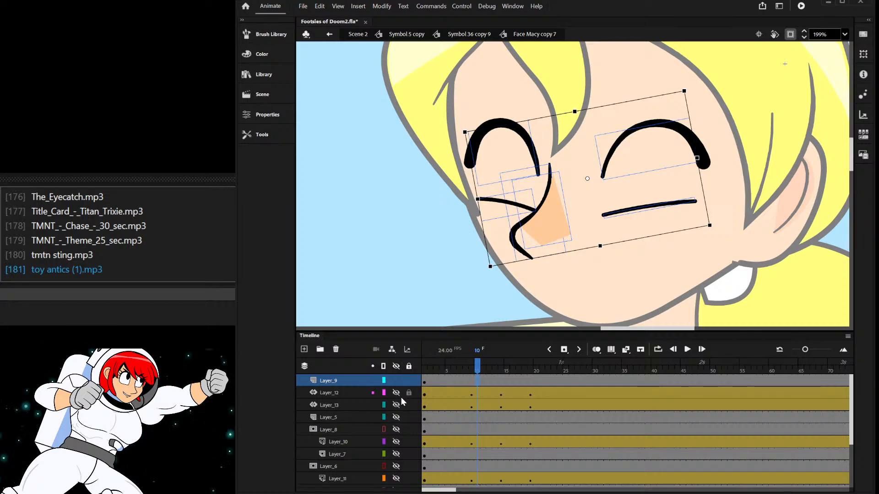
{"action": "left_click", "coordinate": [396, 380]}
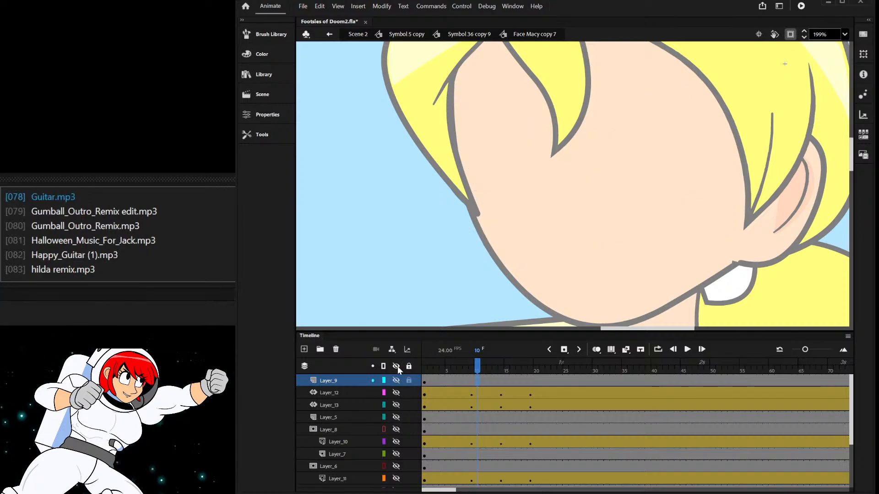
{"action": "left_click", "coordinate": [396, 366]}
{"action": "left_click", "coordinate": [508, 181]}
{"action": "scroll", "coordinate": [499, 403], "scroll_direction": "down", "scroll_amount": 3}
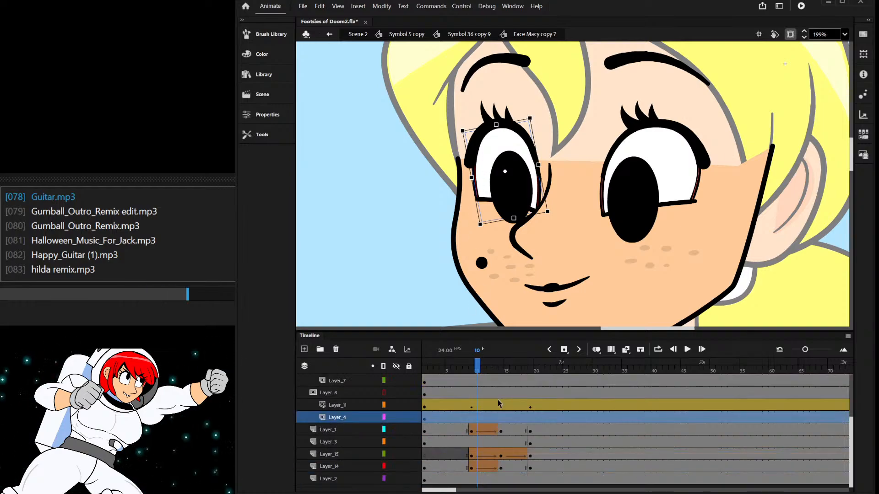
{"action": "left_click", "coordinate": [466, 416]}
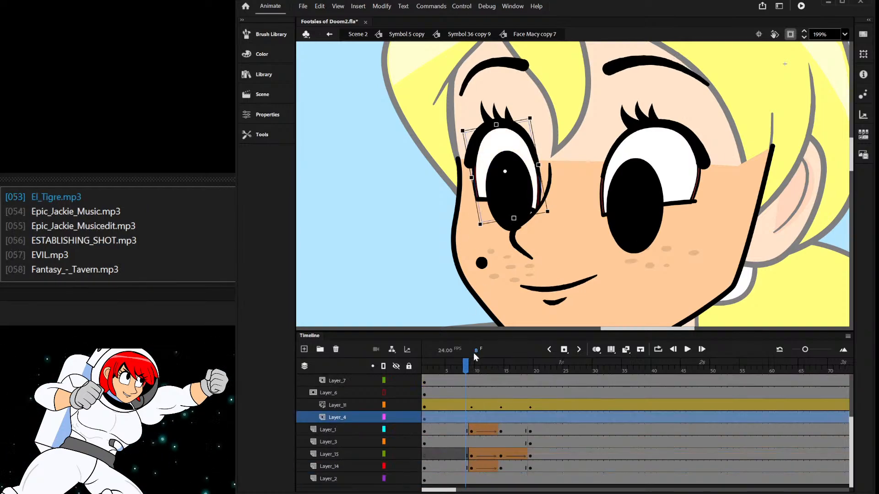
{"action": "left_click", "coordinate": [371, 158]}
{"action": "left_click", "coordinate": [480, 137]}
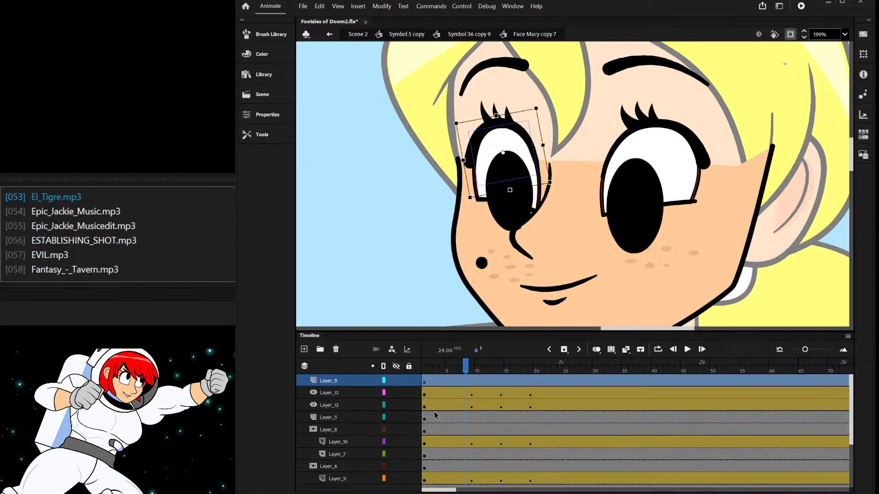
- At frame 9, isolate Layer_9 and create a motion tween for each upper eyelid line on its own layer, then show all layers
{"action": "left_click", "coordinate": [470, 384]}
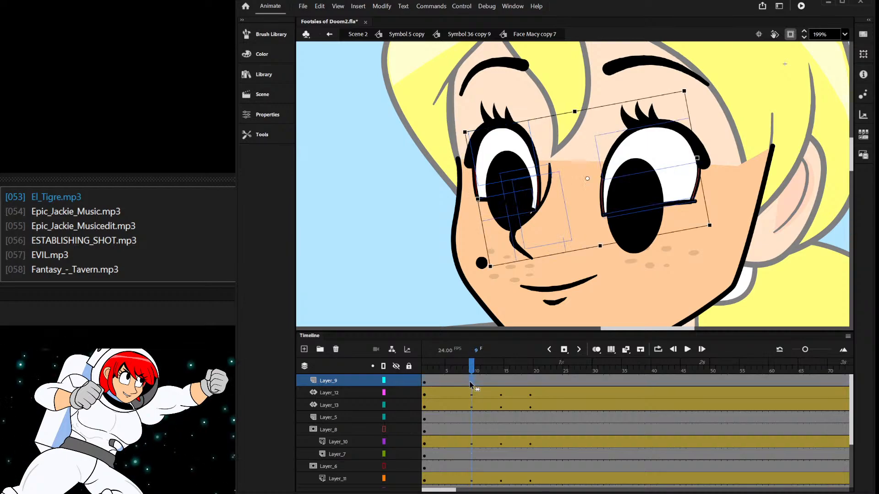
{"action": "left_click", "coordinate": [396, 366]}
{"action": "left_click", "coordinate": [397, 380]}
{"action": "left_click", "coordinate": [514, 128]}
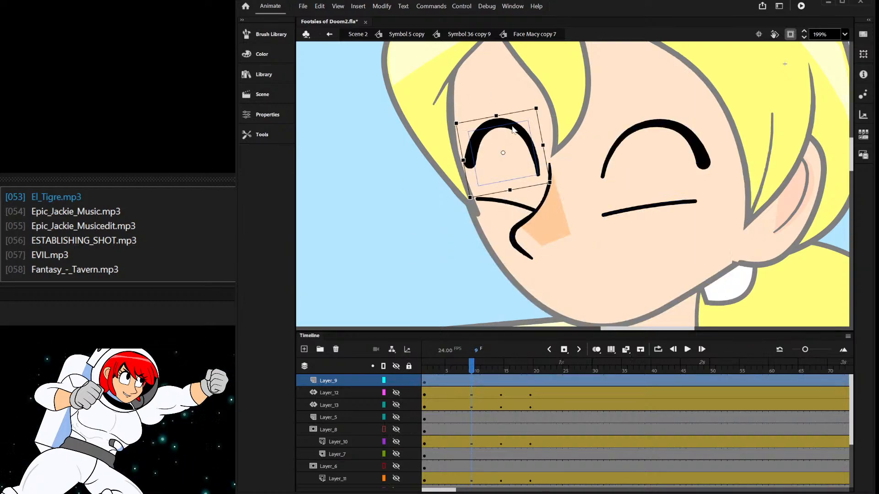
{"action": "left_click", "coordinate": [611, 298]}
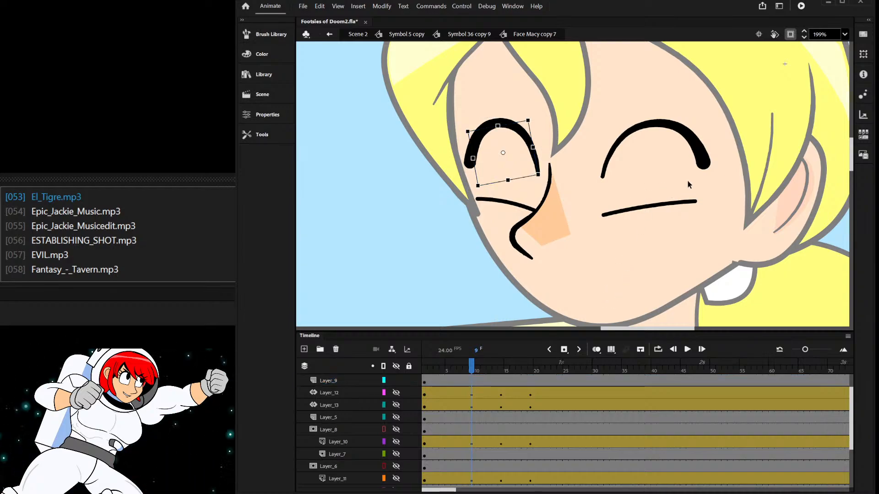
{"action": "left_click", "coordinate": [688, 136]}
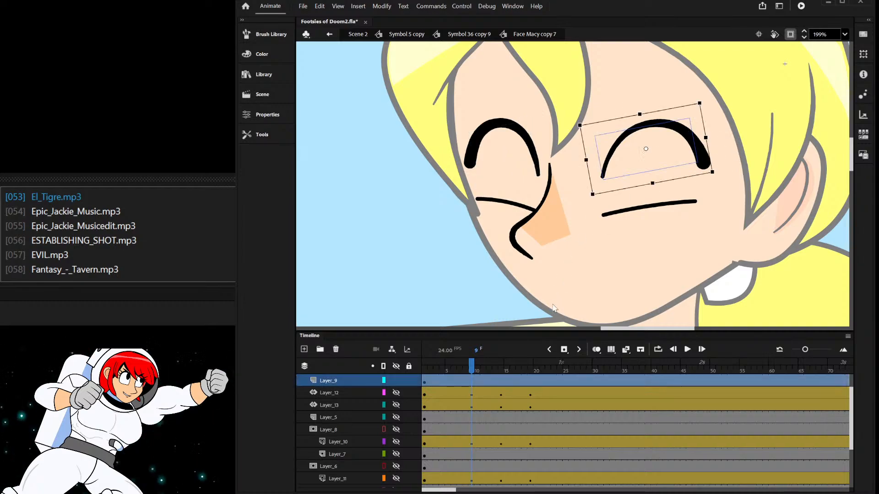
{"action": "left_click", "coordinate": [617, 299]}
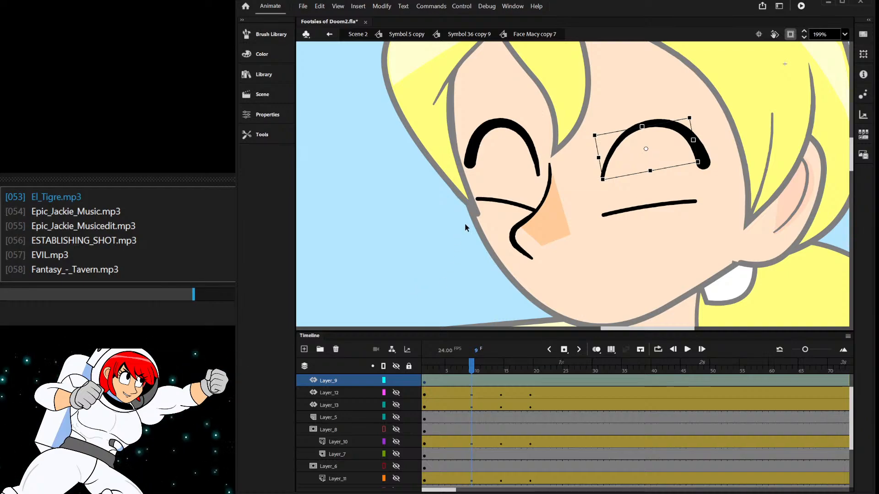
{"action": "left_click", "coordinate": [396, 368]}
{"action": "left_click", "coordinate": [397, 368]}
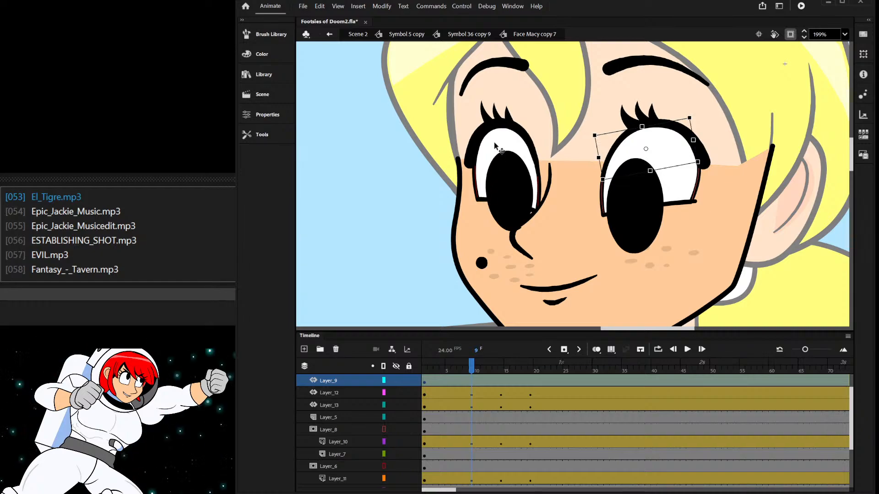
- Create motion tweens for both eye whites on Layer_4 and Layer_7
{"action": "left_click", "coordinate": [493, 141]}
{"action": "scroll", "coordinate": [460, 459], "scroll_direction": "down", "scroll_amount": 2}
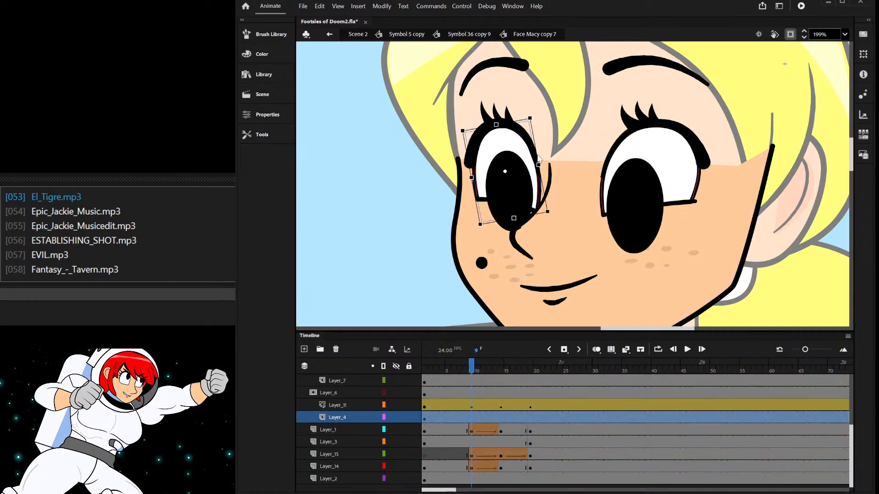
{"action": "left_click", "coordinate": [657, 154]}
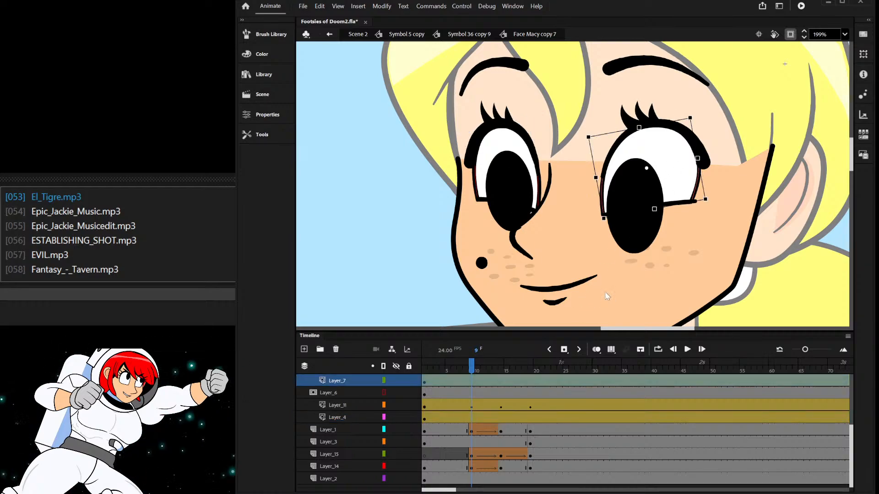
- Isolate the eyelashes on Layer_5, create a motion tween for each eye's lashes on its own layer, and show all layers again
{"action": "left_click", "coordinate": [513, 131]}
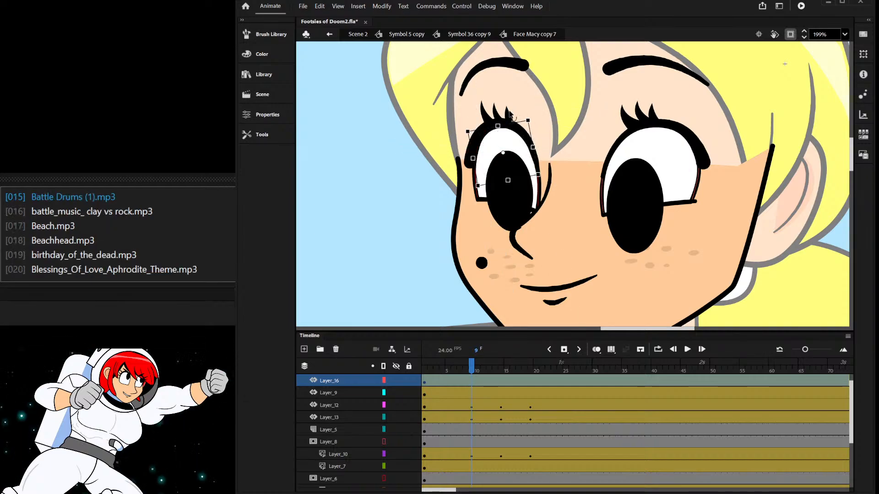
{"action": "left_click", "coordinate": [509, 114]}
{"action": "left_click", "coordinate": [477, 430]}
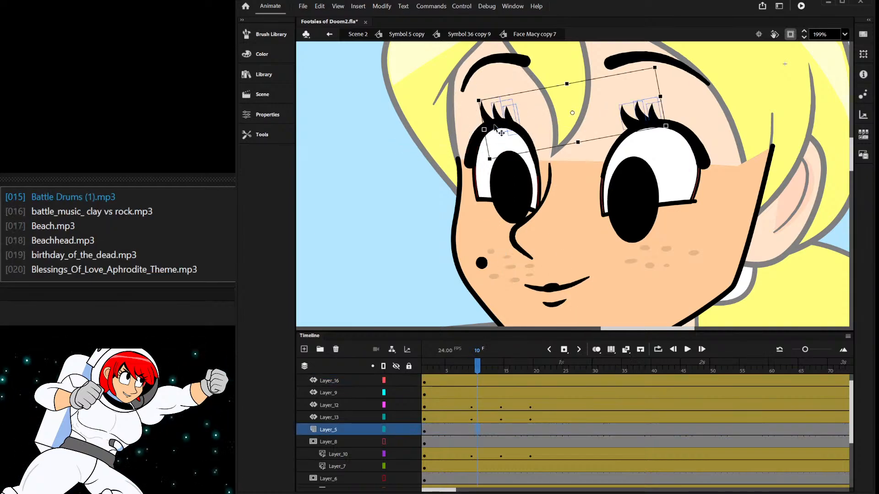
{"action": "left_click", "coordinate": [395, 367]}
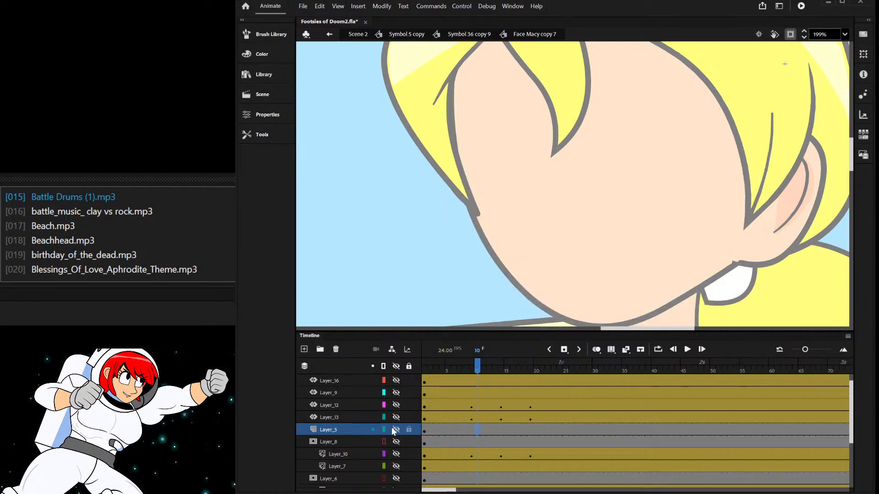
{"action": "left_click_drag", "start_coordinate": [453, 75], "coordinate": [544, 148]}
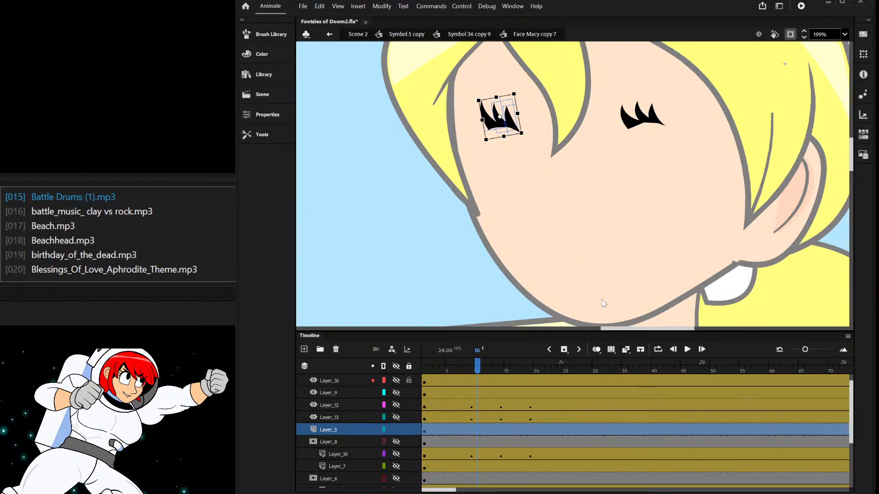
{"action": "key", "text": "ctrl+shift+d"}
{"action": "left_click", "coordinate": [642, 123]}
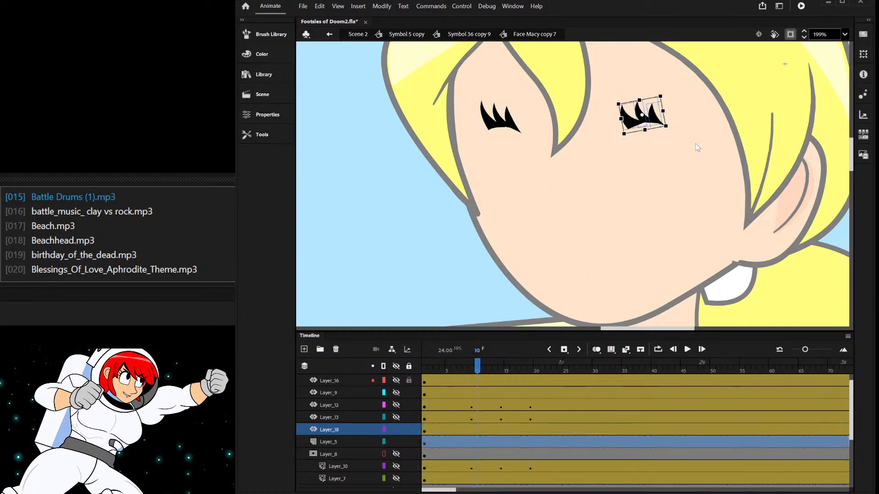
{"action": "left_click", "coordinate": [625, 349]}
{"action": "left_click", "coordinate": [394, 366]}
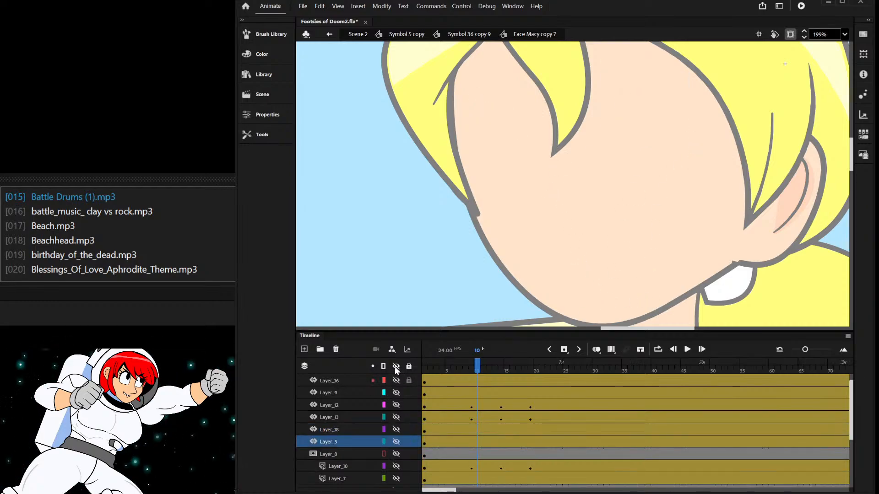
{"action": "left_click", "coordinate": [395, 366]}
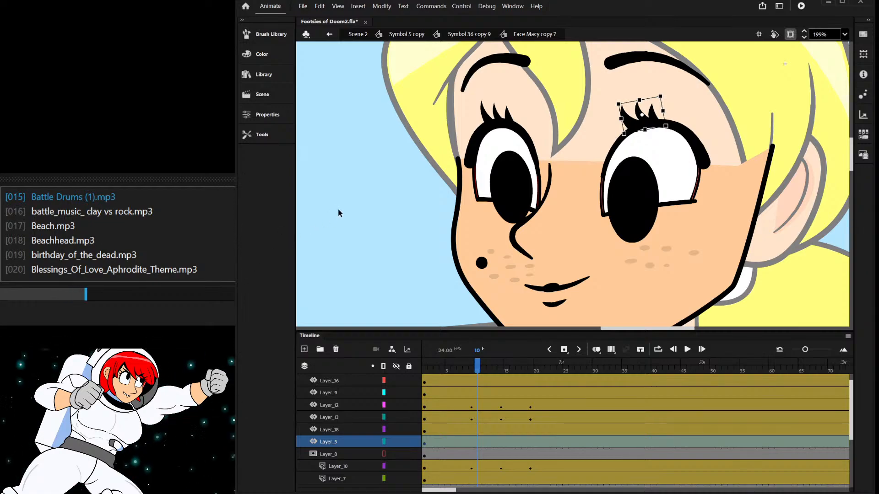
- Insert keyframes at frames 9 and 19 on the eye-white layers, Layer_4 and Layer_7
{"action": "scroll", "coordinate": [422, 176], "scroll_direction": "down", "scroll_amount": 3}
{"action": "left_click", "coordinate": [400, 191]}
{"action": "left_click_drag", "start_coordinate": [474, 369], "coordinate": [476, 395]}
{"action": "scroll", "coordinate": [474, 395], "scroll_direction": "down", "scroll_amount": 3}
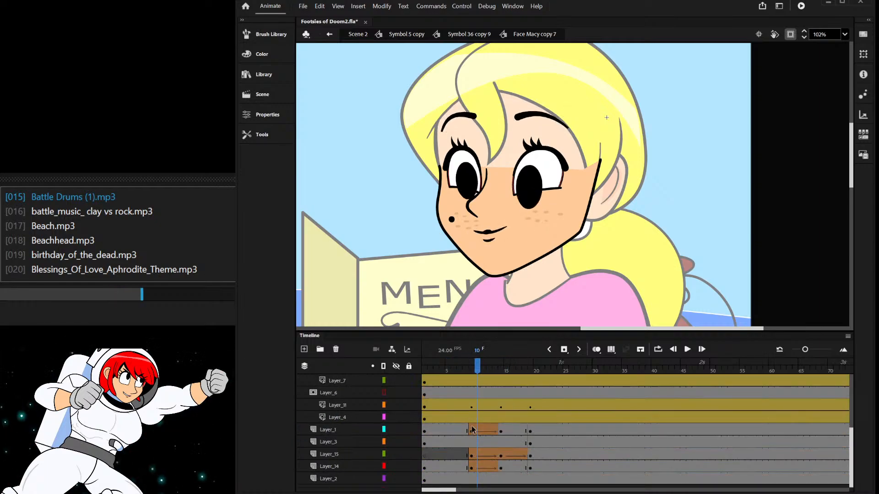
{"action": "left_click", "coordinate": [471, 417]}
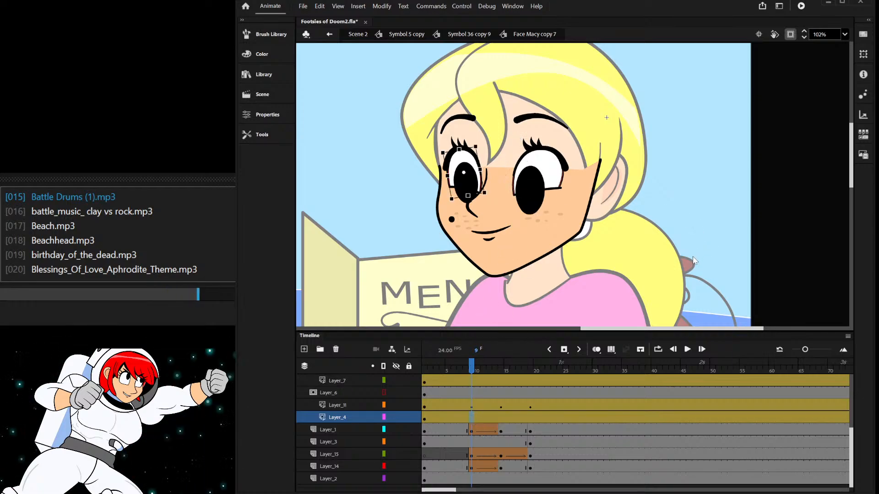
{"action": "left_click", "coordinate": [472, 381]}
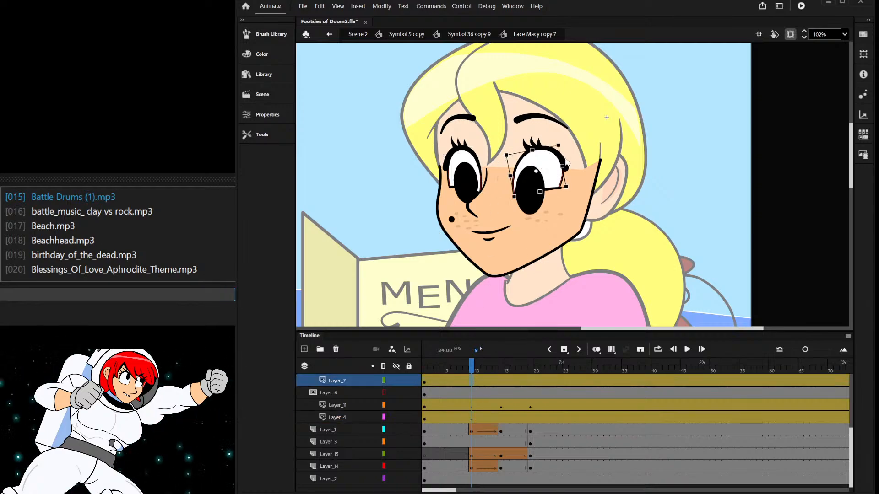
{"action": "left_click", "coordinate": [529, 417]}
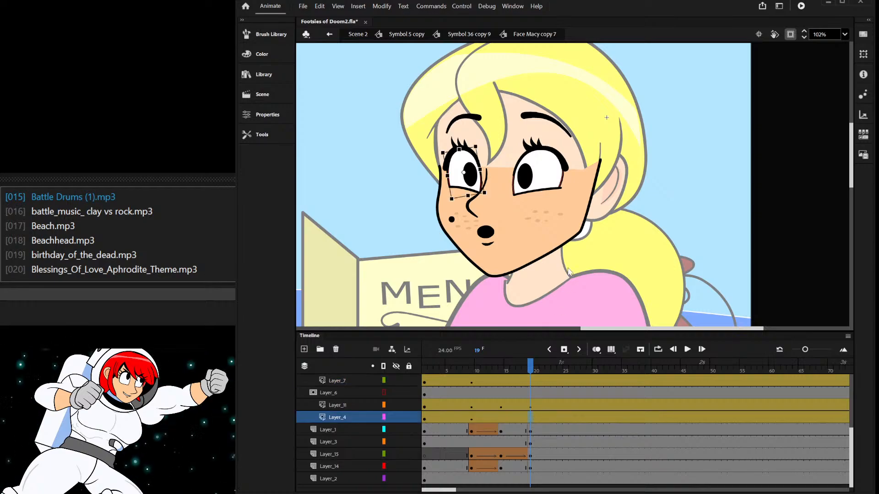
{"action": "left_click", "coordinate": [531, 383]}
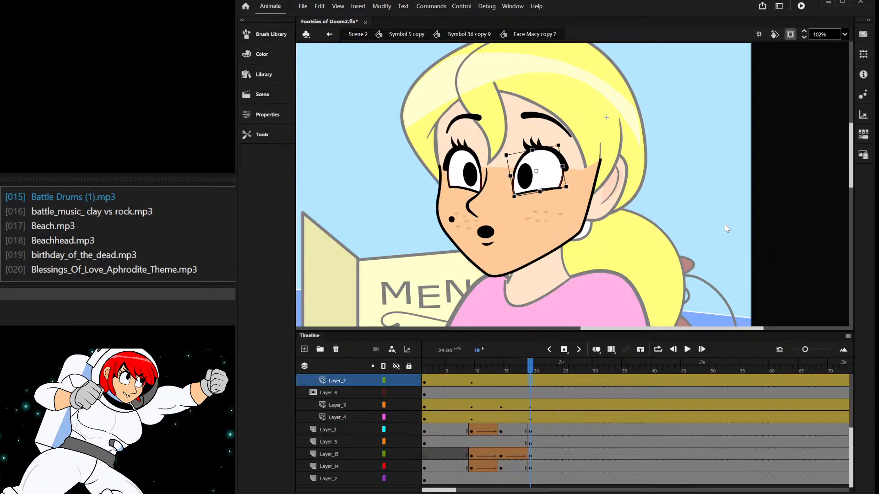
- Insert keyframes at frames 9 and 19 on the eyelash layers Layer_18 and Layer_5 and the eyelid layers Layer_16 and Layer_9
{"action": "scroll", "coordinate": [504, 440], "scroll_direction": "up", "scroll_amount": 2}
{"action": "left_click_drag", "start_coordinate": [473, 395], "coordinate": [471, 418]}
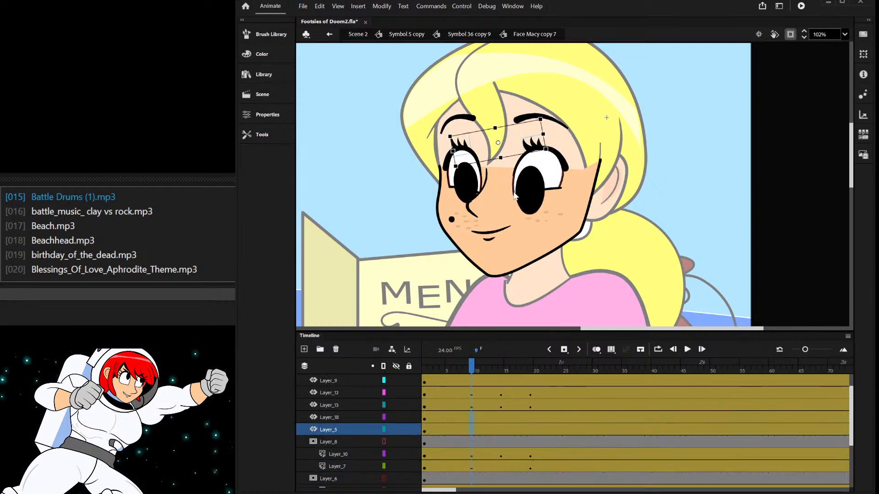
{"action": "left_click_drag", "start_coordinate": [533, 431], "coordinate": [529, 417]}
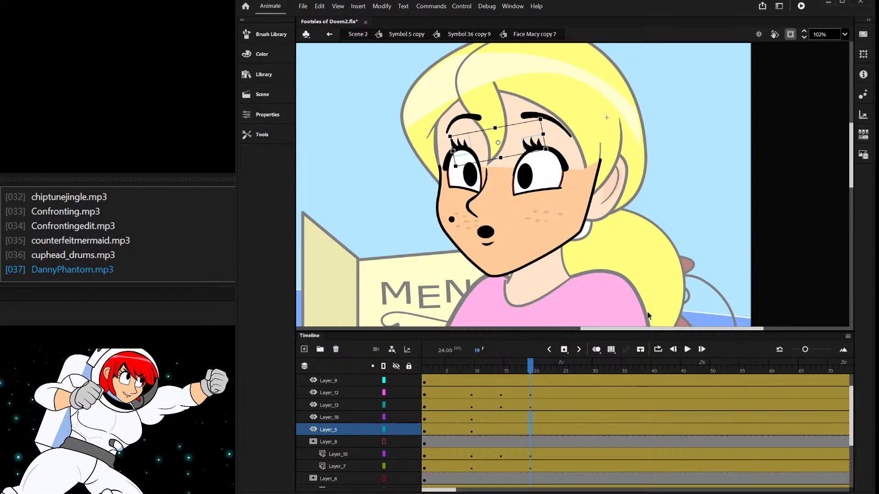
{"action": "scroll", "coordinate": [457, 434], "scroll_direction": "up", "scroll_amount": 2}
{"action": "left_click_drag", "start_coordinate": [474, 405], "coordinate": [469, 395]}
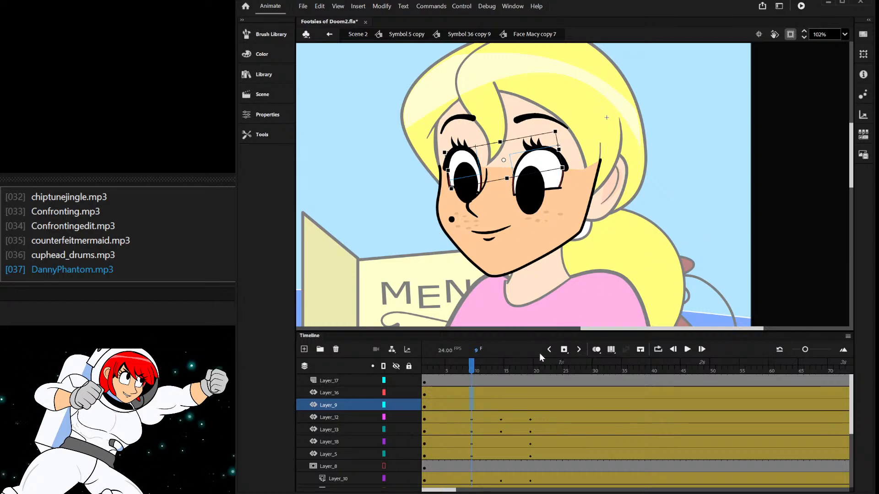
{"action": "left_click_drag", "start_coordinate": [534, 405], "coordinate": [532, 394]}
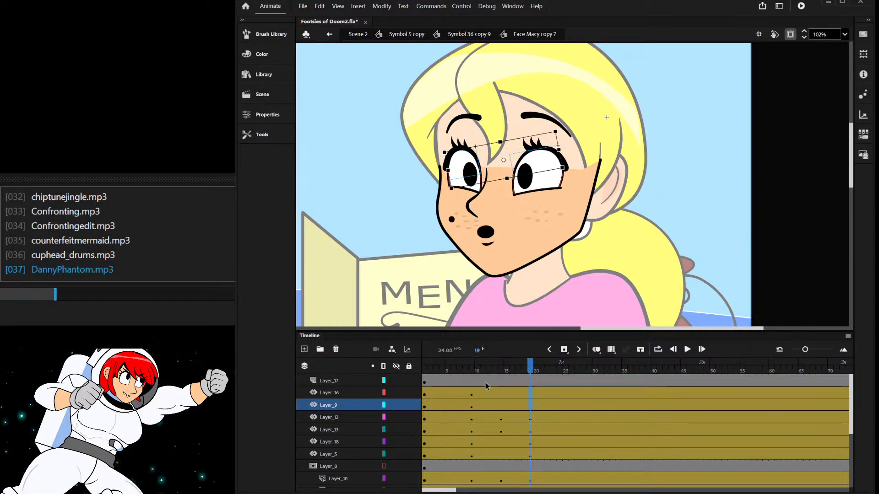
- Move the playhead to frame 14 and clear the selection on the stage
{"action": "left_click", "coordinate": [435, 380]}
{"action": "left_click_drag", "start_coordinate": [434, 375], "coordinate": [504, 389]}
{"action": "left_click", "coordinate": [386, 193]}
{"action": "left_click", "coordinate": [463, 151]}
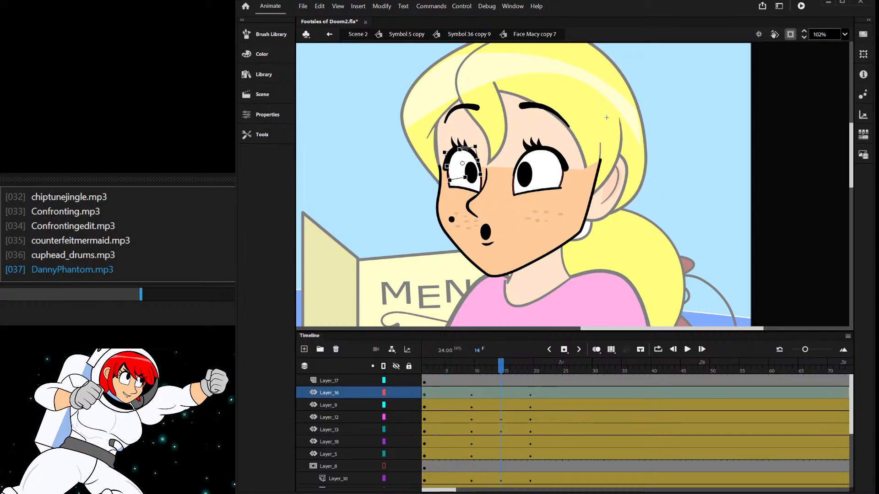
{"action": "scroll", "coordinate": [464, 145], "scroll_direction": "up", "scroll_amount": 3}
{"action": "left_click", "coordinate": [450, 142], "text": "shift"}
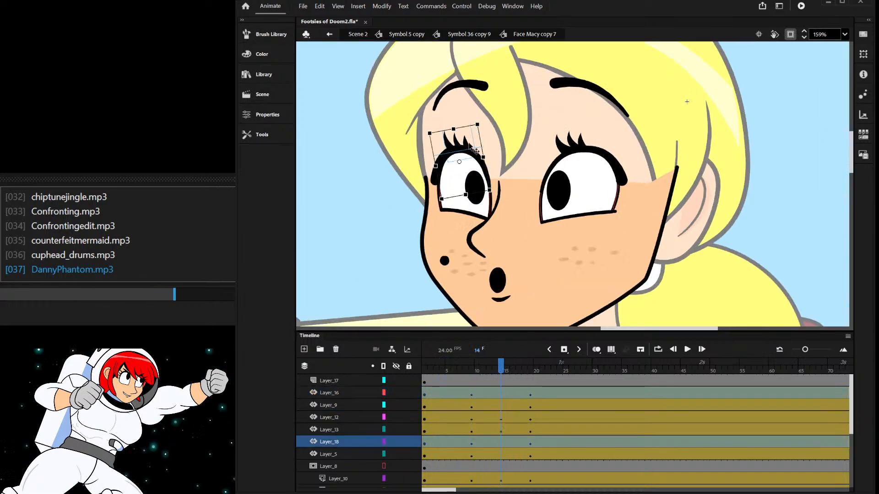
{"action": "left_click", "coordinate": [569, 146], "text": "shift"}
{"action": "left_click", "coordinate": [614, 167], "text": "shift"}
{"action": "left_click", "coordinate": [474, 176], "text": "shift"}
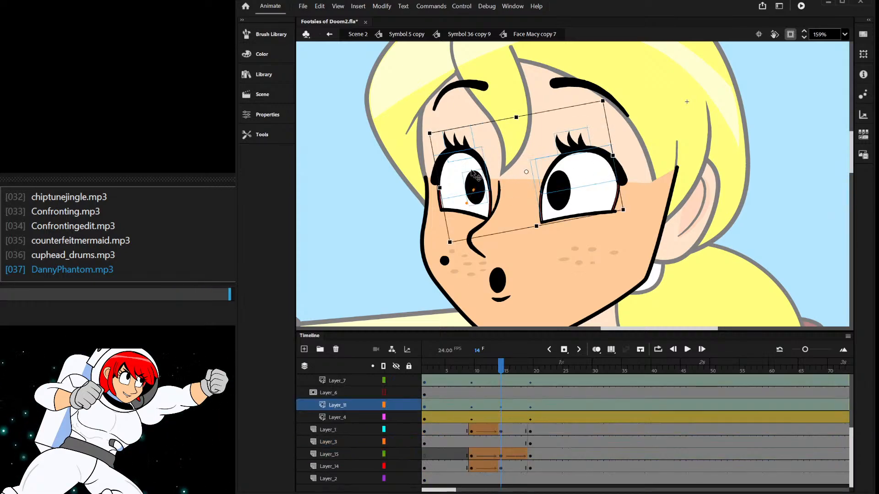
{"action": "left_click", "coordinate": [460, 162], "text": "shift"}
{"action": "left_click", "coordinate": [465, 99]}
- At frame 14, stretch the far eye's lid, lashes and white upward from a pivot at the eye's lower edge
{"action": "left_click", "coordinate": [464, 147]}
{"action": "scroll", "coordinate": [452, 160], "scroll_direction": "up", "scroll_amount": 2}
{"action": "left_click", "coordinate": [422, 161]}
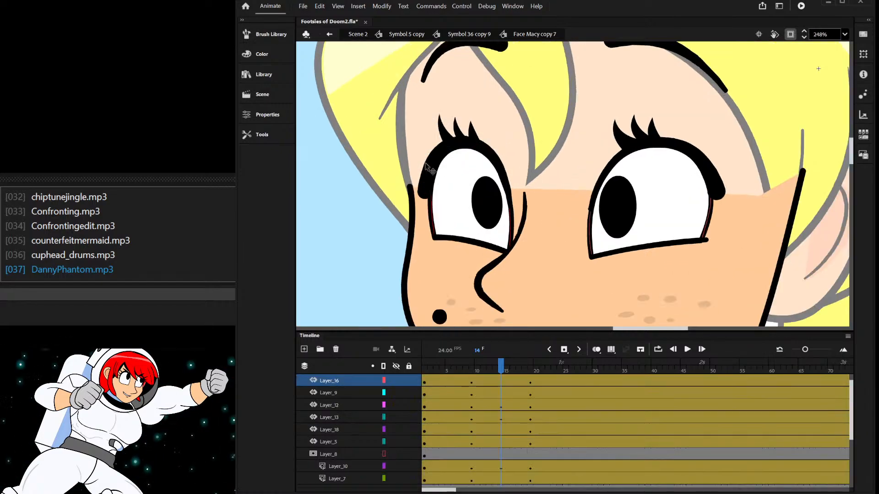
{"action": "left_click", "coordinate": [462, 182]}
{"action": "left_click", "coordinate": [475, 136], "text": "shift"}
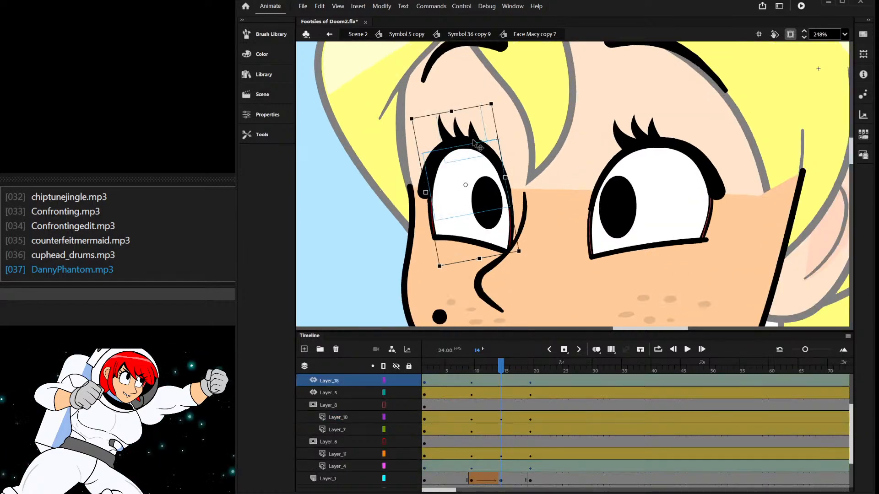
{"action": "left_click_drag", "start_coordinate": [465, 184], "coordinate": [471, 249]}
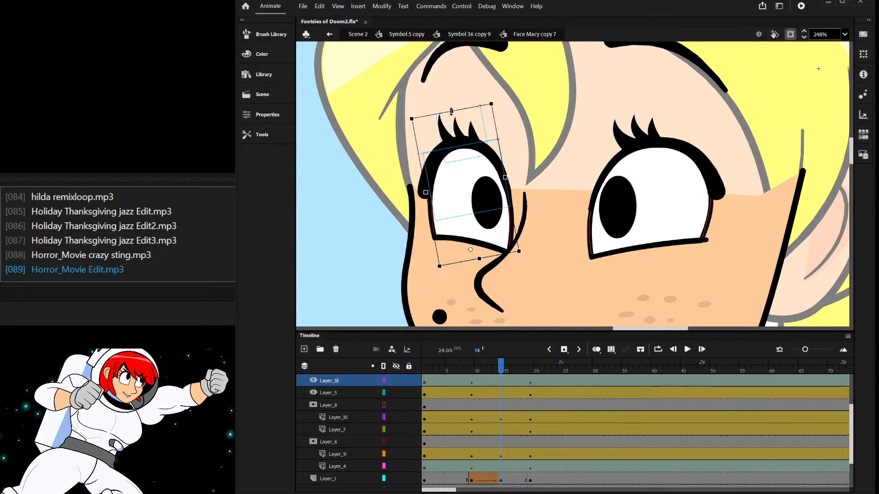
{"action": "left_click_drag", "start_coordinate": [451, 96], "coordinate": [483, 85]}
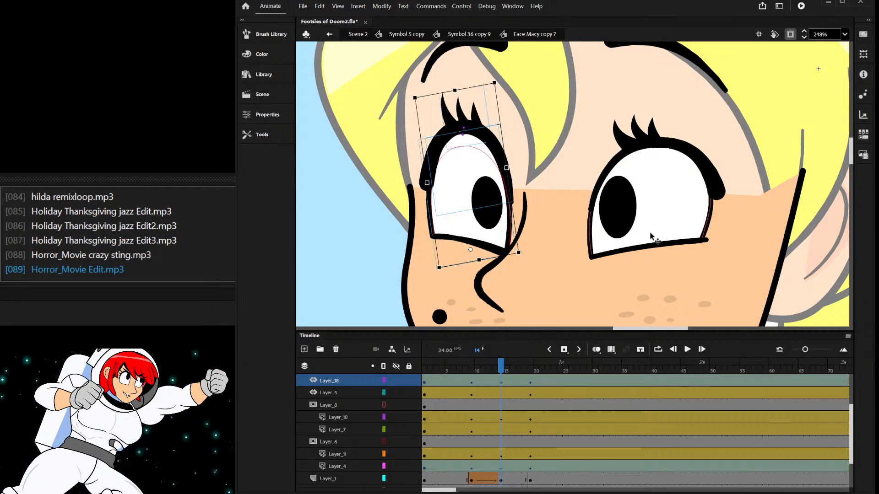
- At frame 14, stretch the near eye's lid, lashes and white upward from a pivot at the eye's lower edge
{"action": "left_click", "coordinate": [663, 251]}
{"action": "left_click", "coordinate": [680, 144]}
{"action": "left_click", "coordinate": [661, 159]}
{"action": "left_click", "coordinate": [671, 180]}
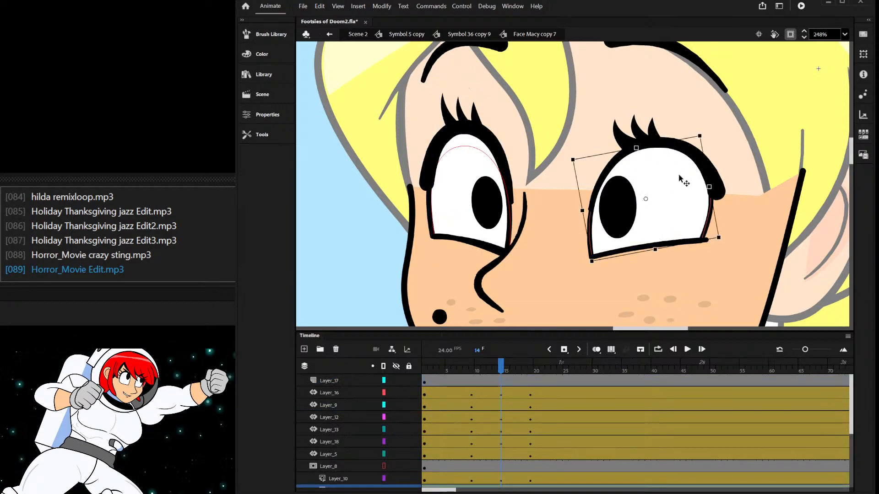
{"action": "left_click", "coordinate": [690, 150], "text": "shift"}
{"action": "left_click", "coordinate": [650, 129], "text": "shift"}
{"action": "left_click_drag", "start_coordinate": [642, 182], "coordinate": [655, 250]}
{"action": "left_click_drag", "start_coordinate": [629, 115], "coordinate": [629, 103]}
{"action": "left_click", "coordinate": [629, 93]}
- Lock all layers to check the masked eyes at frame 14, and unlock them again
{"action": "scroll", "coordinate": [599, 136], "scroll_direction": "down", "scroll_amount": 3}
{"action": "scroll", "coordinate": [597, 136], "scroll_direction": "down", "scroll_amount": 1}
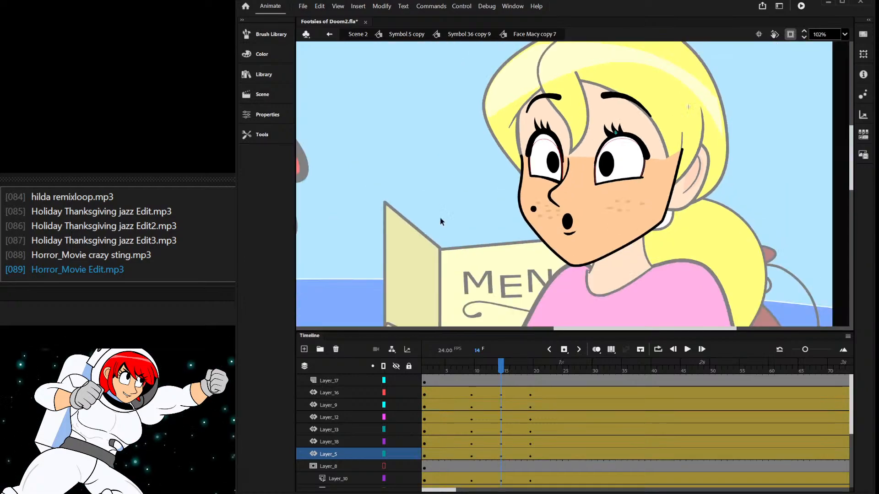
{"action": "left_click", "coordinate": [409, 366]}
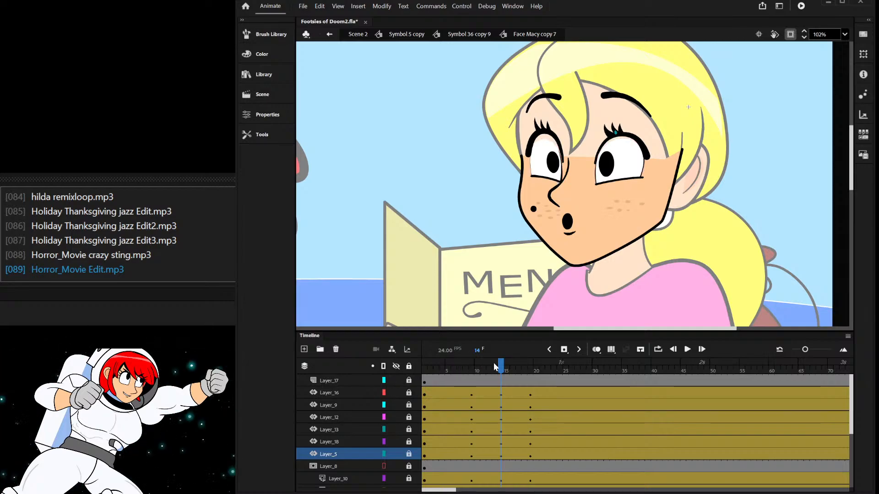
{"action": "scroll", "coordinate": [569, 137], "scroll_direction": "up", "scroll_amount": 1}
{"action": "scroll", "coordinate": [570, 137], "scroll_direction": "up", "scroll_amount": 1}
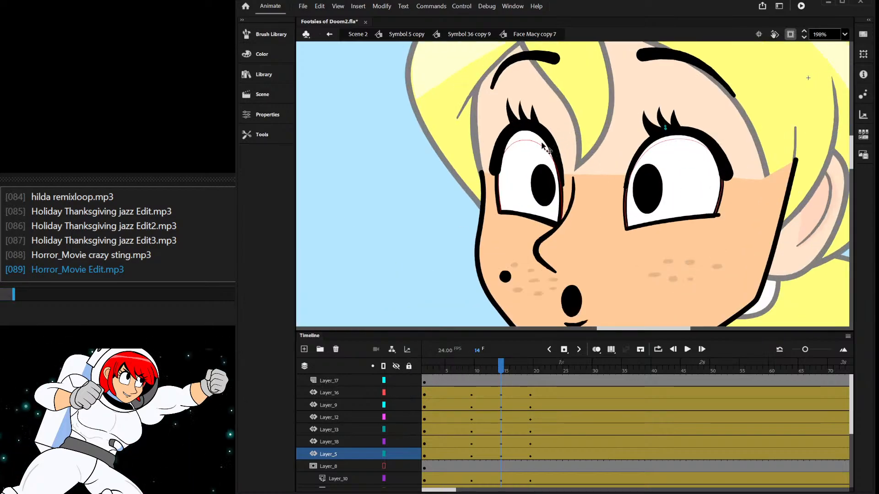
- Create motion tweens for the eye mask shapes on Layer_6 and Layer_8, and lower the far eye mask's pivot
{"action": "left_click", "coordinate": [538, 146]}
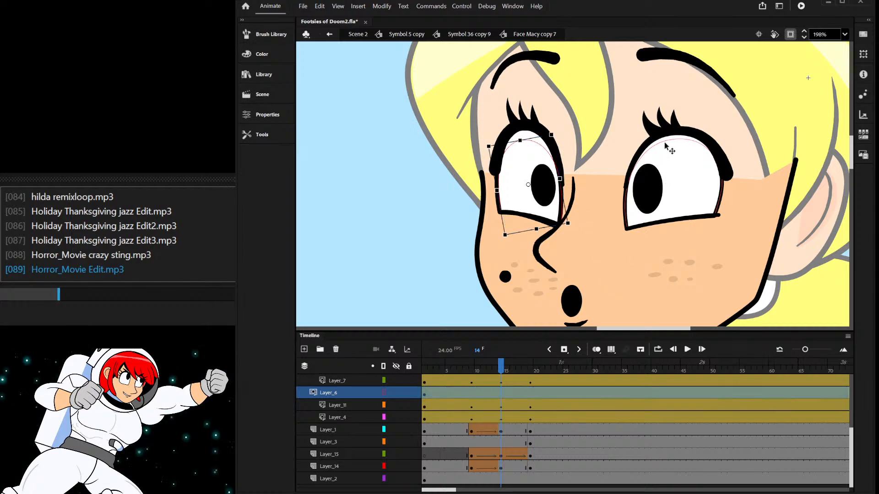
{"action": "left_click", "coordinate": [671, 183]}
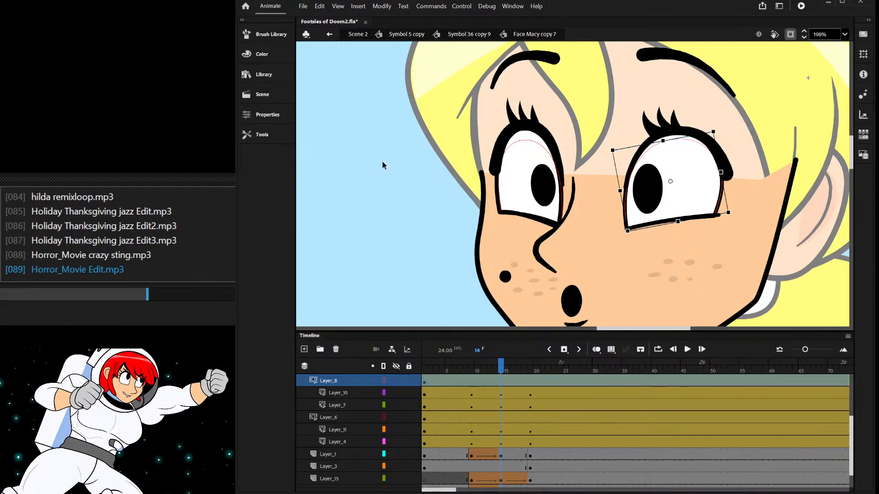
{"action": "scroll", "coordinate": [392, 211], "scroll_direction": "up", "scroll_amount": 2}
{"action": "left_click", "coordinate": [501, 176]}
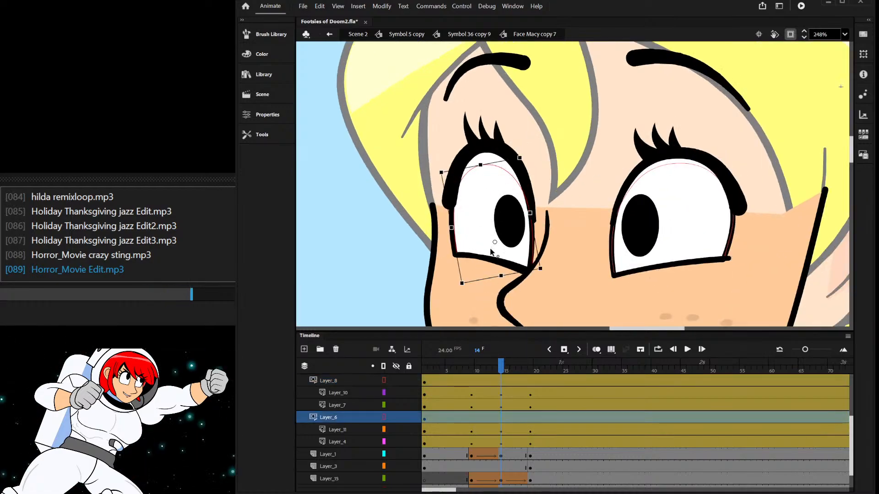
{"action": "left_click", "coordinate": [665, 168]}
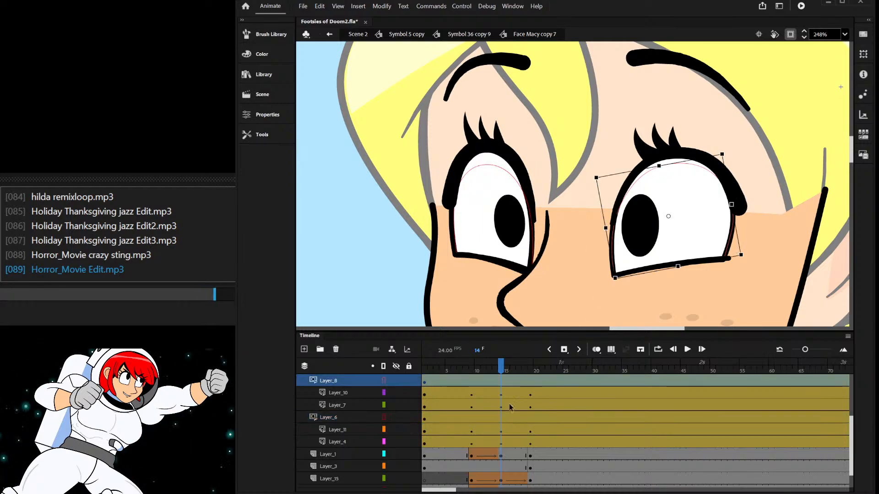
- Place the near eye mask's pivot at its lower edge and insert keyframes at frame 9 on Layer_8 and Layer_6
{"action": "left_click", "coordinate": [473, 383]}
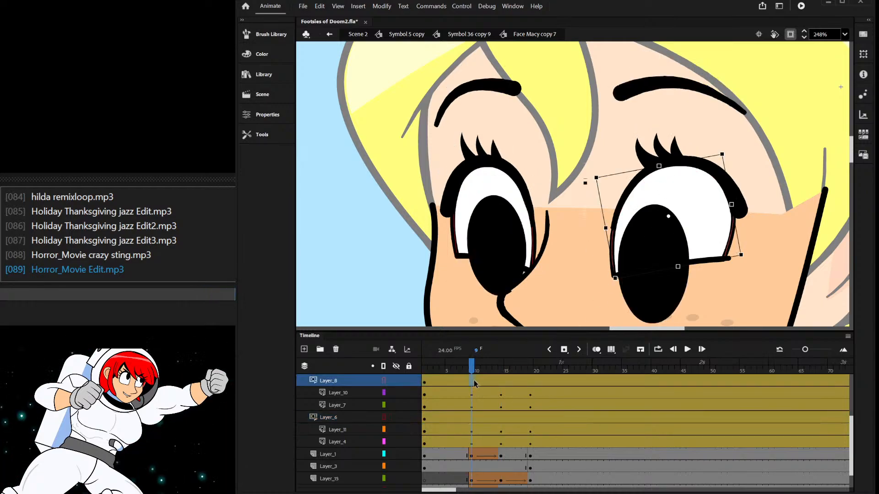
{"action": "left_click_drag", "start_coordinate": [668, 217], "coordinate": [655, 272]}
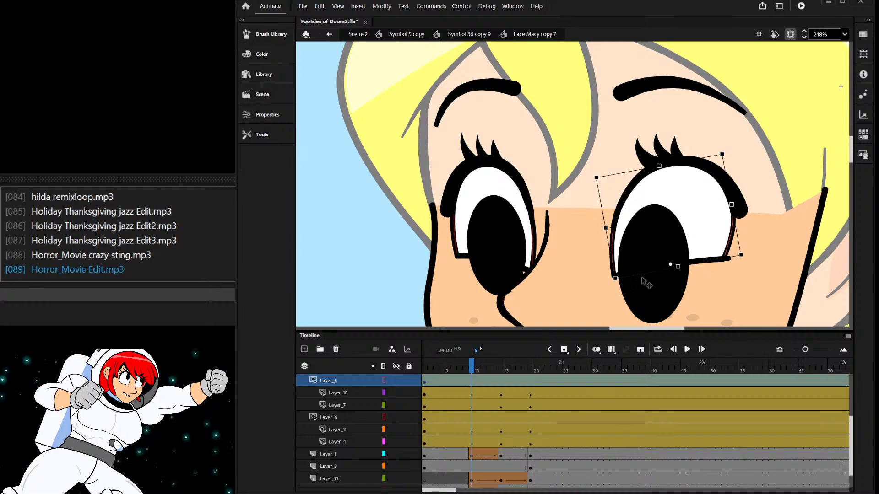
{"action": "left_click", "coordinate": [476, 381]}
{"action": "left_click", "coordinate": [472, 381]}
{"action": "left_click", "coordinate": [477, 381]}
{"action": "left_click", "coordinate": [473, 381]}
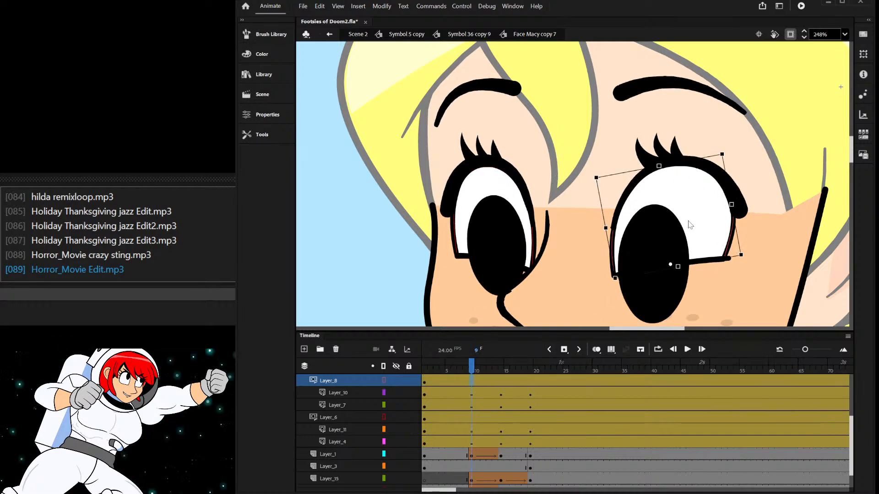
{"action": "left_click", "coordinate": [455, 237]}
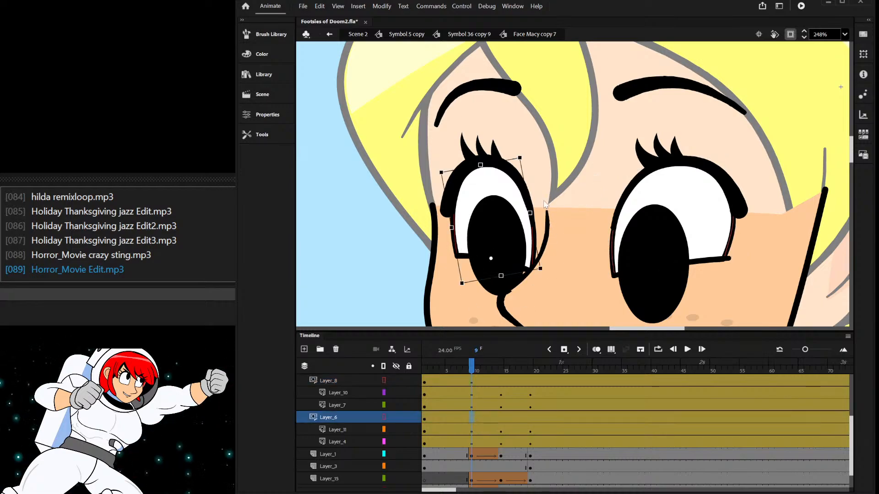
- At frame 14, stretch the mask shapes on Layer_6 and Layer_8 upward to fit the widened eyes
{"action": "key", "text": "period"}
{"action": "key", "text": "period"}
{"action": "key", "text": "period"}
{"action": "key", "text": "period"}
{"action": "key", "text": "period"}
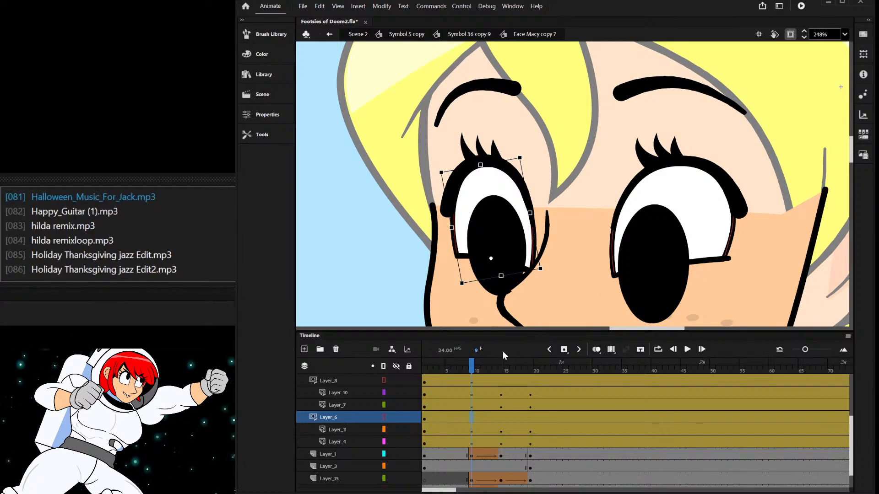
{"action": "left_click", "coordinate": [505, 176]}
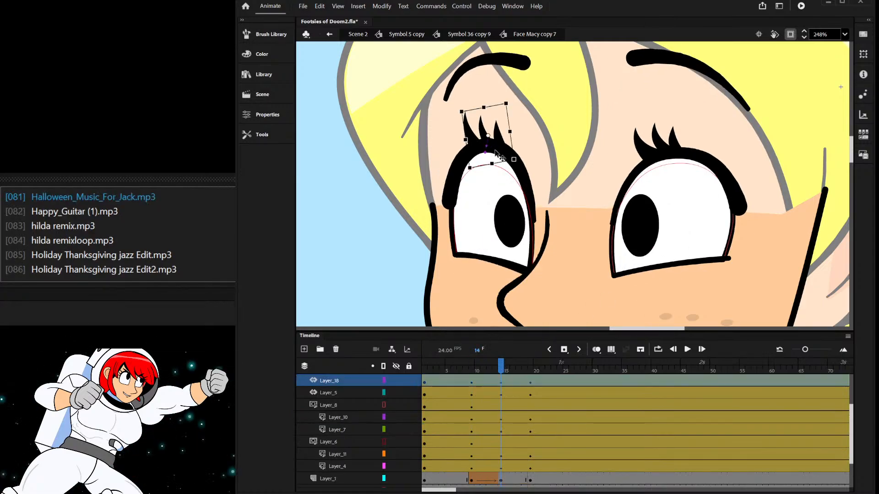
{"action": "left_click", "coordinate": [507, 178]}
{"action": "left_click_drag", "start_coordinate": [480, 166], "coordinate": [478, 151]}
{"action": "left_click", "coordinate": [662, 174]}
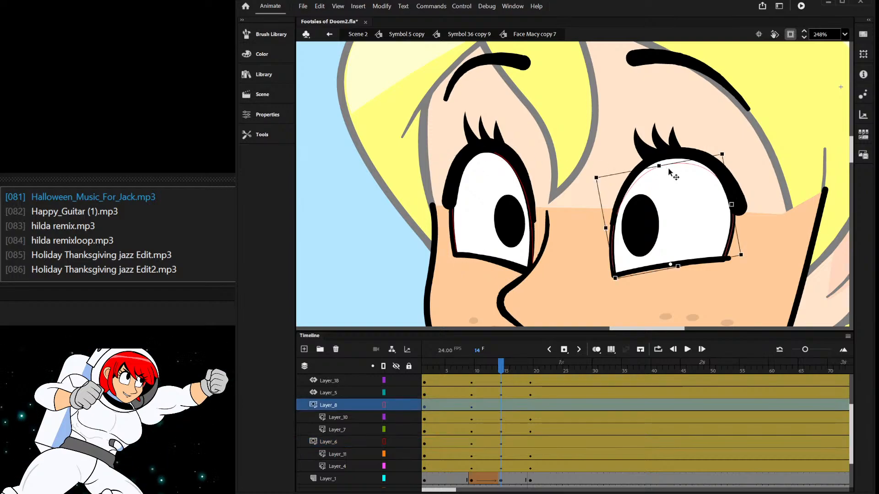
{"action": "left_click_drag", "start_coordinate": [659, 166], "coordinate": [658, 157]}
- Lock all layers and scrub from frame 7 to frame 21 to review the masked eye animation
{"action": "mouse_move", "coordinate": [496, 364]}
{"action": "left_mouse_down"}
{"action": "mouse_move", "coordinate": [466, 366]}
{"action": "mouse_move", "coordinate": [518, 368]}
{"action": "mouse_move", "coordinate": [532, 379]}
{"action": "mouse_move", "coordinate": [476, 391]}
{"action": "mouse_move", "coordinate": [460, 369]}
{"action": "left_mouse_up"}
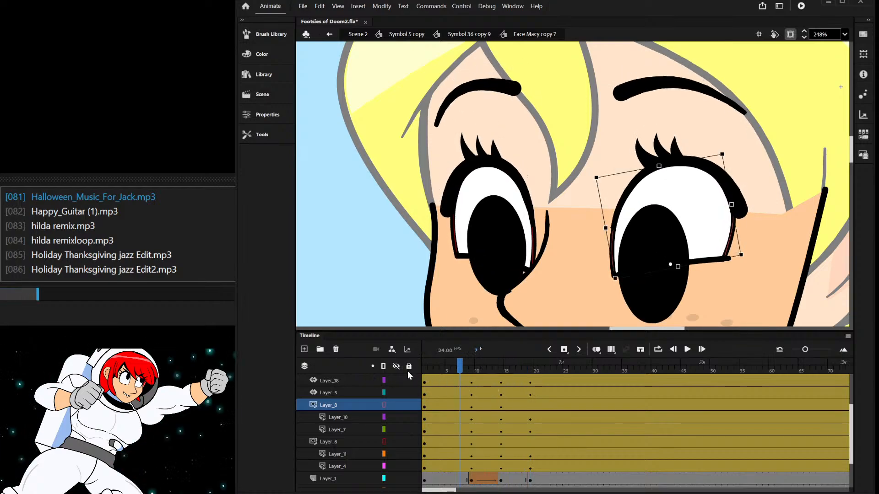
{"action": "left_click", "coordinate": [409, 366]}
{"action": "scroll", "coordinate": [573, 183], "scroll_direction": "down", "scroll_amount": 5}
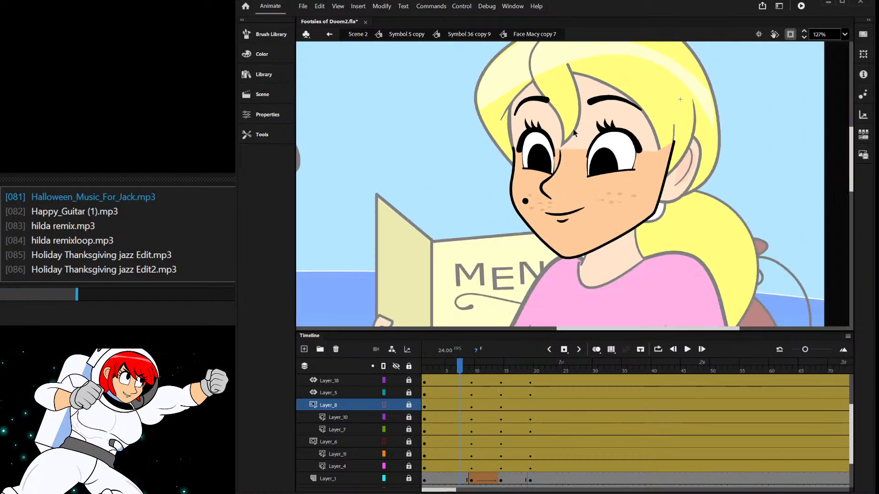
{"action": "scroll", "coordinate": [608, 114], "scroll_direction": "up", "scroll_amount": 1}
{"action": "left_click_drag", "start_coordinate": [462, 368], "coordinate": [542, 384]}
- Return to Symbol 5 copy and play back the reaction, scrubbing through to frame 21
{"action": "double_click", "coordinate": [509, 150]}
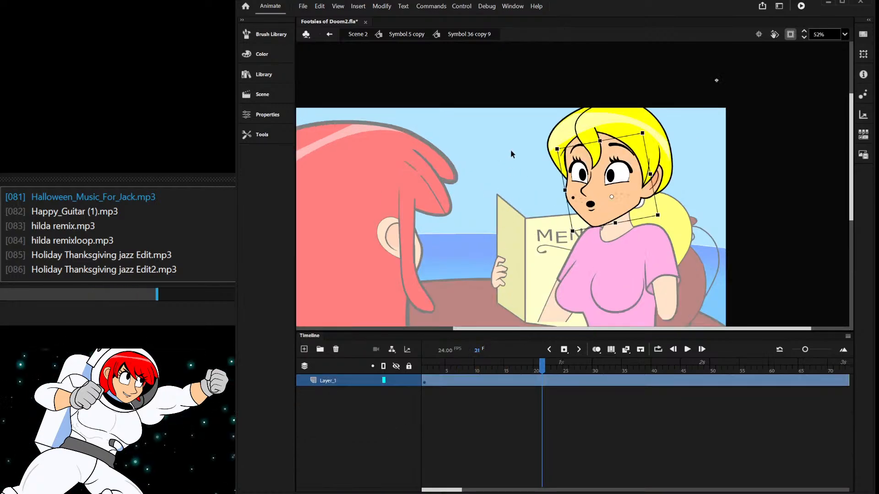
{"action": "left_click", "coordinate": [409, 36]}
{"action": "scroll", "coordinate": [681, 175], "scroll_direction": "down", "scroll_amount": 2}
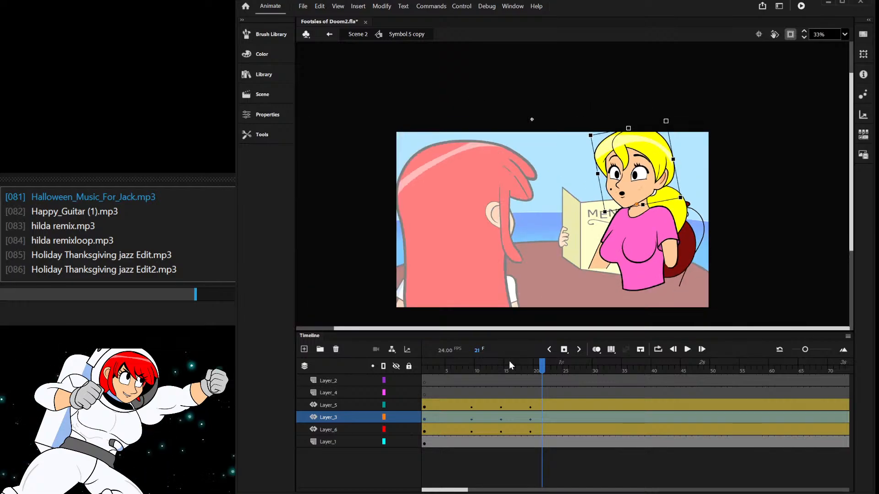
{"action": "left_click_drag", "start_coordinate": [497, 382], "coordinate": [454, 385]}
{"action": "left_click", "coordinate": [448, 362]}
{"action": "key", "text": "Return"}
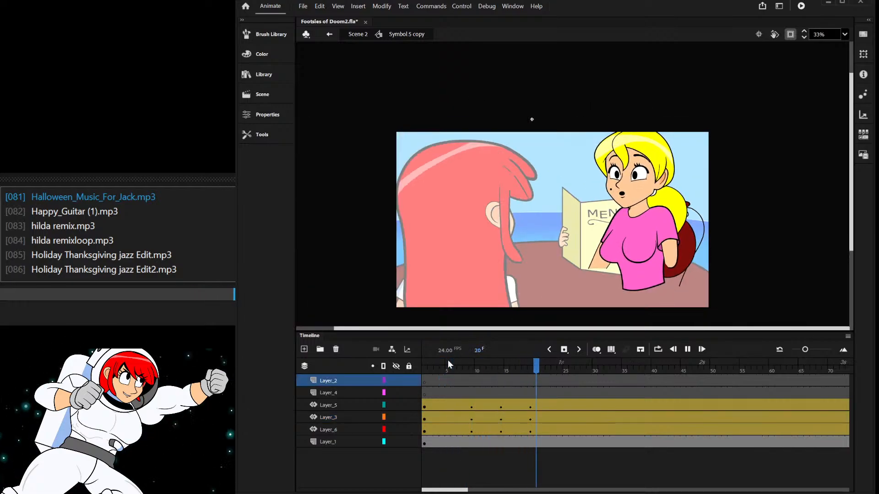
{"action": "left_click", "coordinate": [484, 392]}
{"action": "left_click", "coordinate": [478, 370]}
{"action": "left_click_drag", "start_coordinate": [479, 369], "coordinate": [542, 392]}
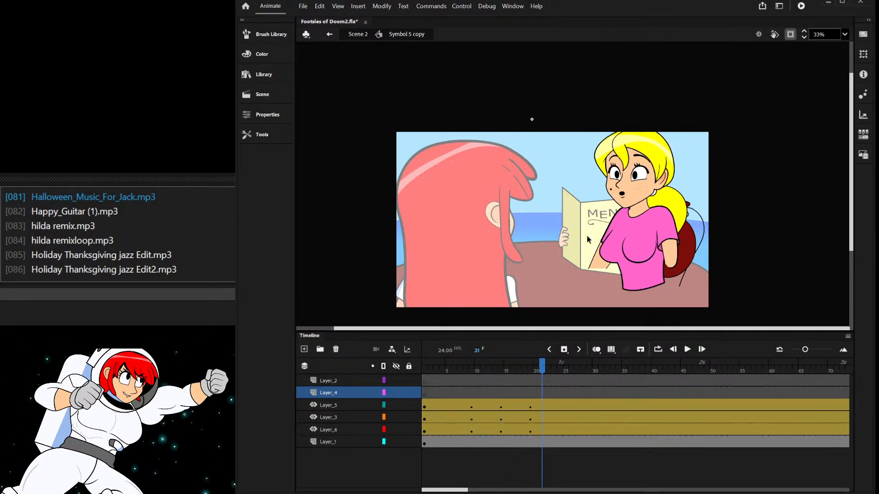
- Reopen Face Macy copy 7 and shift the open mouth and lower-lip line at frame 14 toward the mole
{"action": "scroll", "coordinate": [622, 192], "scroll_direction": "up", "scroll_amount": 5}
{"action": "double_click", "coordinate": [628, 210]}
{"action": "double_click", "coordinate": [628, 211]}
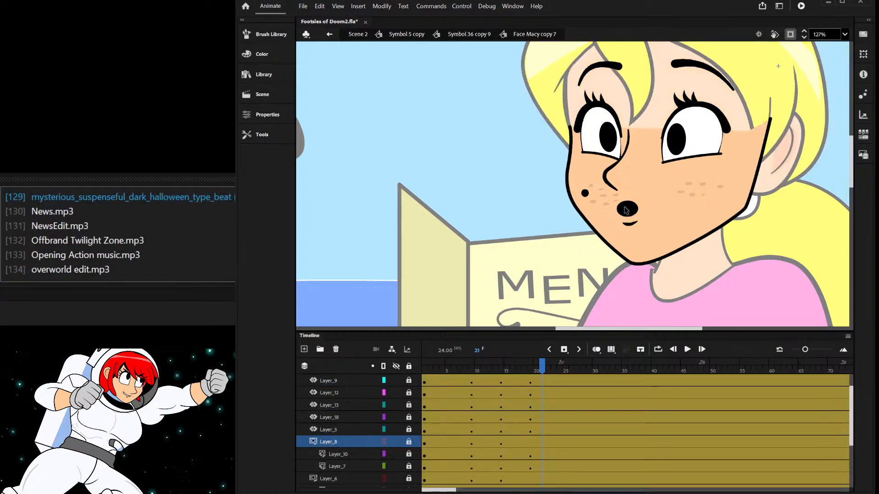
{"action": "mouse_move", "coordinate": [484, 370]}
{"action": "left_mouse_down"}
{"action": "mouse_move", "coordinate": [454, 370]}
{"action": "mouse_move", "coordinate": [501, 371]}
{"action": "left_mouse_up"}
{"action": "scroll", "coordinate": [622, 220], "scroll_direction": "up", "scroll_amount": 5}
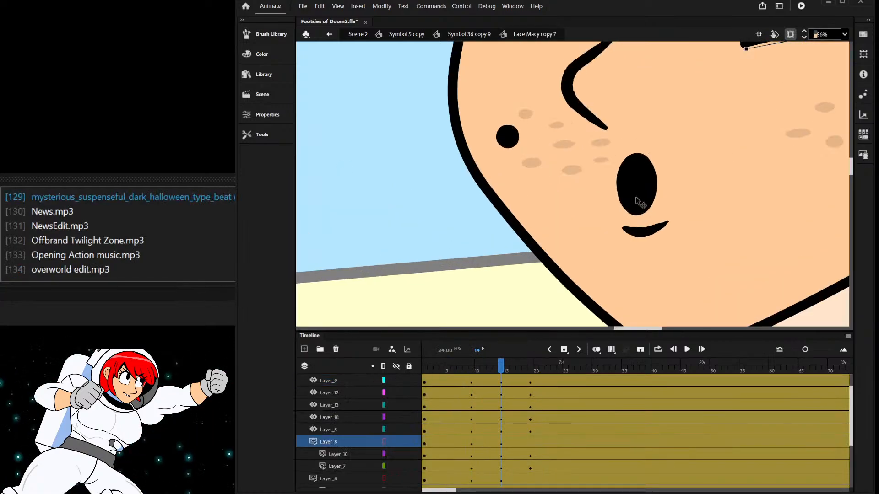
{"action": "left_click", "coordinate": [636, 194]}
{"action": "left_click", "coordinate": [648, 230], "text": "shift"}
{"action": "left_click_drag", "start_coordinate": [644, 207], "coordinate": [618, 208]}
{"action": "left_click", "coordinate": [646, 193]}
- At frame 19, shift the mouth and lower-lip line toward the mole to match the frame 14 position
{"action": "left_click_drag", "start_coordinate": [483, 372], "coordinate": [529, 390]}
{"action": "left_click", "coordinate": [640, 232]}
{"action": "left_click", "coordinate": [650, 187], "text": "shift"}
{"action": "left_click_drag", "start_coordinate": [647, 187], "coordinate": [625, 192]}
{"action": "left_click", "coordinate": [655, 182]}
{"action": "left_click", "coordinate": [572, 238]}
{"action": "scroll", "coordinate": [521, 314], "scroll_direction": "down", "scroll_amount": 1}
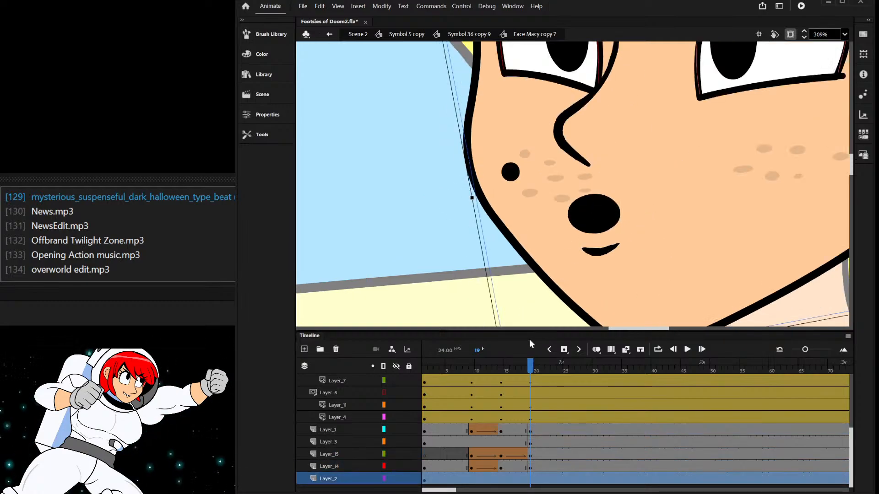
- Create shape tweens between frames 14 and 19 for the lower lip on Layer_1 and the mouth on Layer_14
{"action": "left_click", "coordinate": [512, 430]}
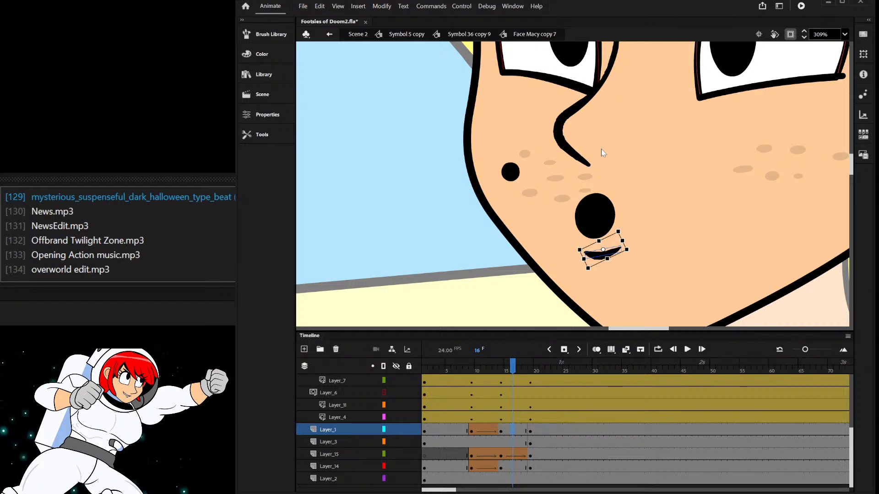
{"action": "key", "text": "F3"}
{"action": "left_click", "coordinate": [510, 468]}
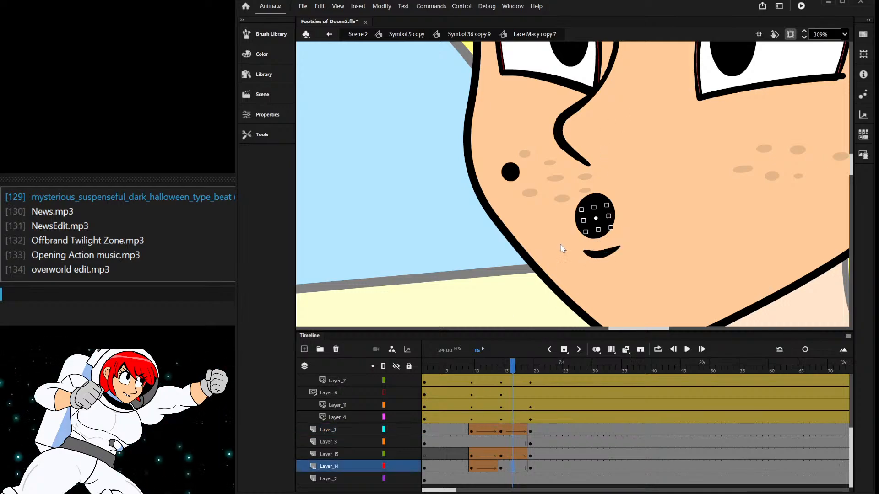
{"action": "key", "text": "ctrl+2"}
- Scrub to frame 21 to check the mouth, and go back out to Symbol 5 copy to view the full shot
{"action": "left_click_drag", "start_coordinate": [512, 369], "coordinate": [541, 369]}
{"action": "double_click", "coordinate": [468, 243]}
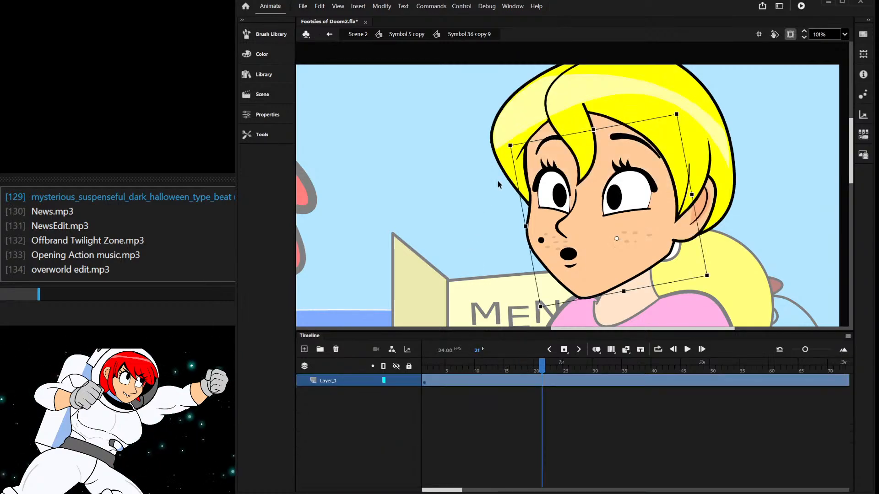
{"action": "scroll", "coordinate": [491, 191], "scroll_direction": "down", "scroll_amount": 3}
{"action": "double_click", "coordinate": [504, 133]}
{"action": "scroll", "coordinate": [504, 133], "scroll_direction": "down", "scroll_amount": 2}
{"action": "left_click", "coordinate": [504, 133]}
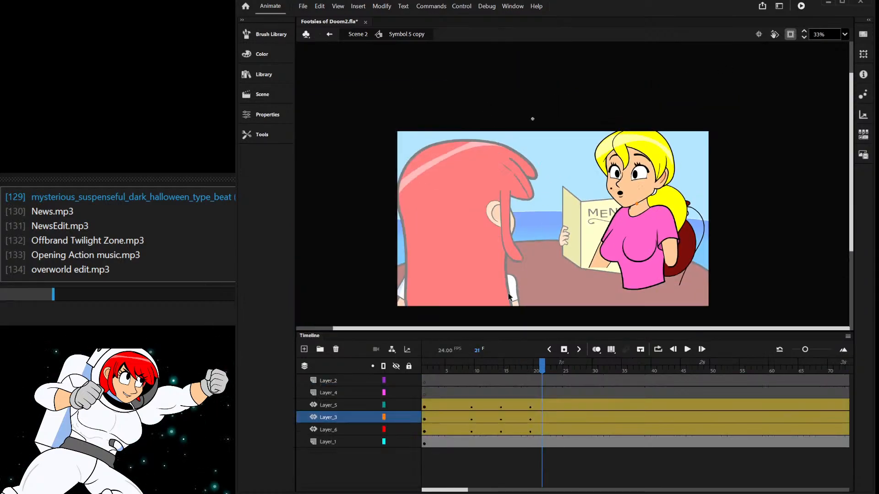
- Return to Scene 2 and place a sound effect on Layer_7 at frame 76, where the feet close-up begins
{"action": "left_click", "coordinate": [362, 34]}
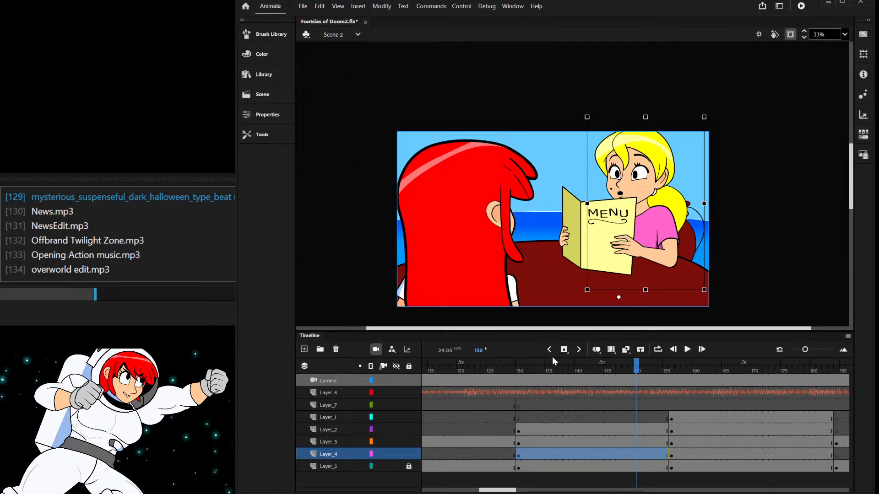
{"action": "left_click", "coordinate": [512, 380]}
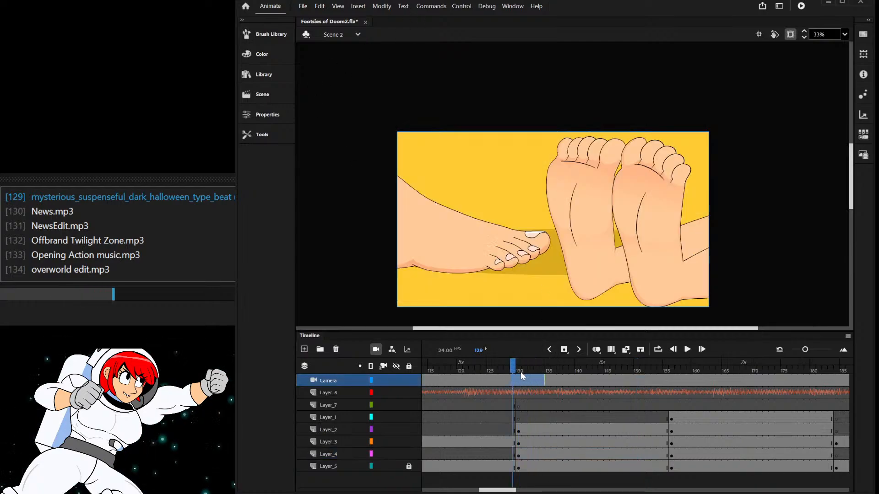
{"action": "left_click_drag", "start_coordinate": [513, 366], "coordinate": [497, 403]}
{"action": "left_click", "coordinate": [494, 406]}
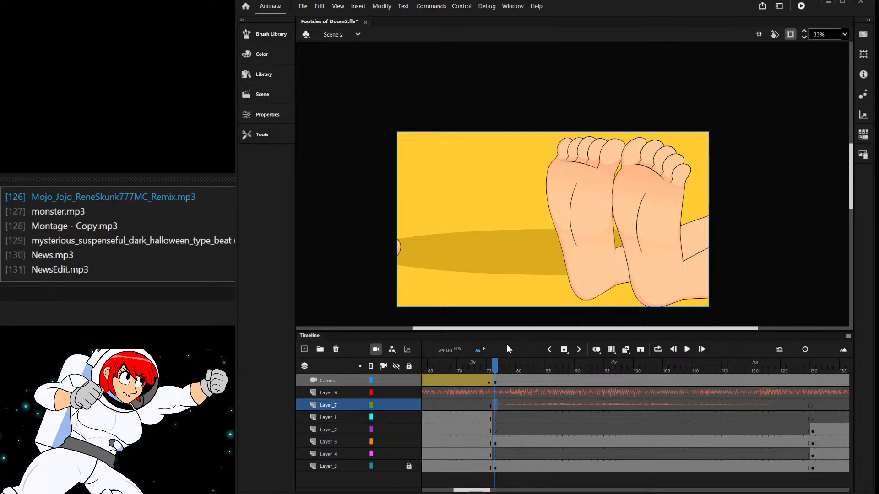
- Play across the cut to the menu shot and add a sound to Layer_7 at frame 130
{"action": "left_click_drag", "start_coordinate": [496, 367], "coordinate": [602, 378]}
{"action": "key", "text": "Return"}
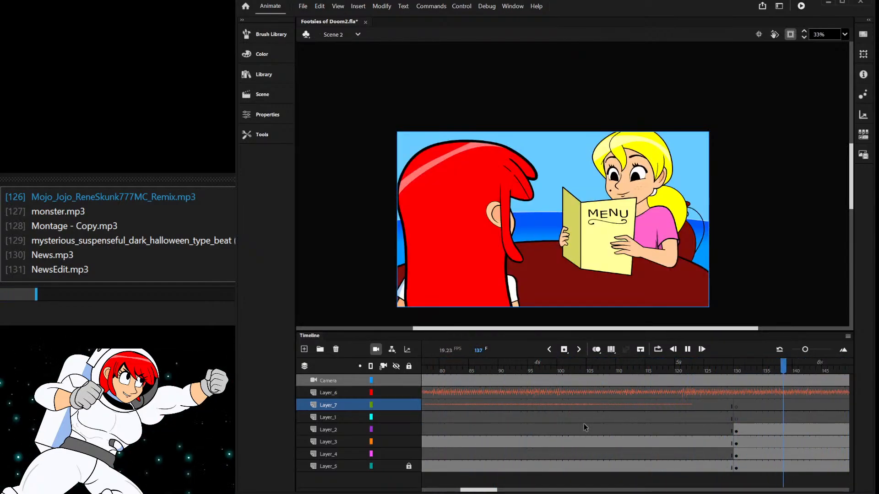
{"action": "left_click", "coordinate": [512, 430]}
{"action": "left_click_drag", "start_coordinate": [512, 369], "coordinate": [601, 369]}
{"action": "left_click", "coordinate": [572, 405]}
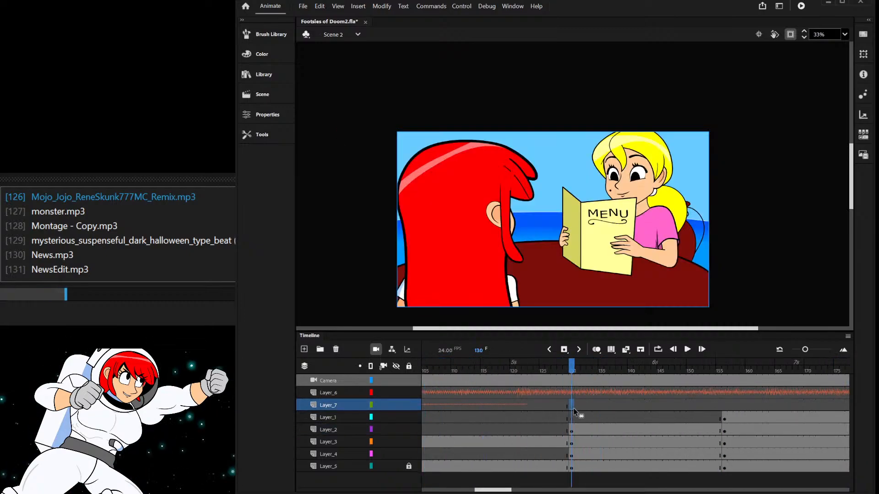
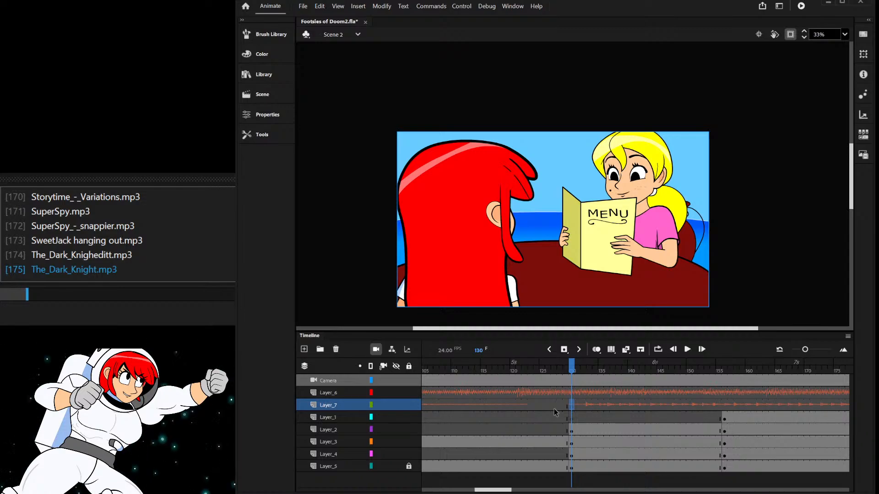
- Delay the two Layer_7 sounds, moving the feet close-up's to frame 85 and the menu shot's to about frame 143
{"action": "key", "text": "Return"}
{"action": "left_click", "coordinate": [580, 441]}
{"action": "left_click", "coordinate": [572, 405]}
{"action": "left_click_drag", "start_coordinate": [572, 405], "coordinate": [654, 406]}
{"action": "left_click_drag", "start_coordinate": [647, 364], "coordinate": [513, 404]}
- In Foot copy 3, move the start of the Layer_4 foot motion tween to frame 10, and go back to Scene 2
{"action": "left_click", "coordinate": [489, 364]}
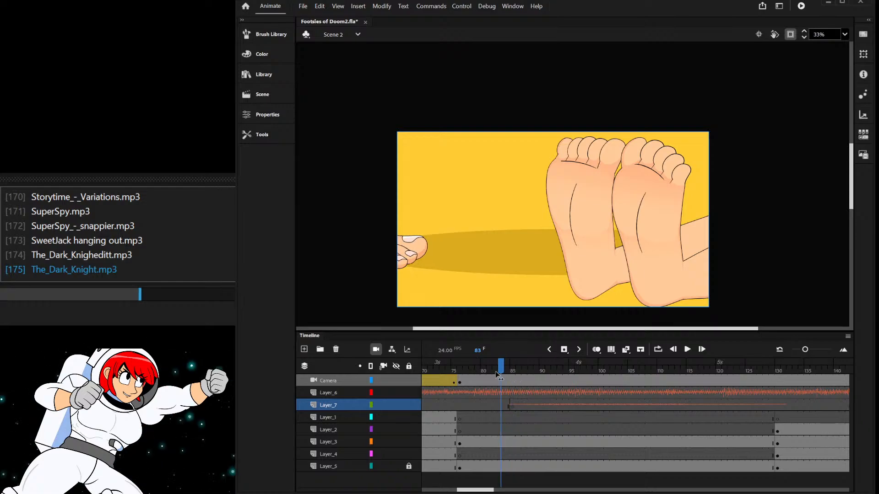
{"action": "double_click", "coordinate": [403, 247]}
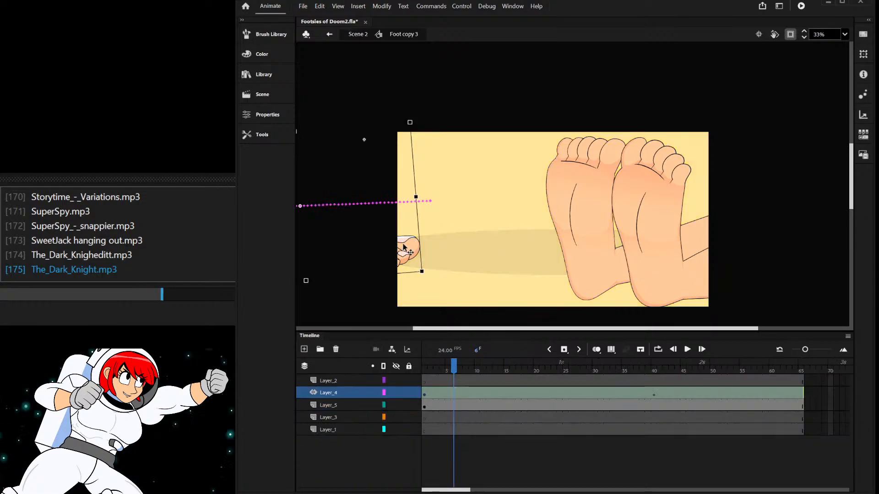
{"action": "left_click", "coordinate": [460, 416]}
{"action": "left_click_drag", "start_coordinate": [425, 393], "coordinate": [471, 372]}
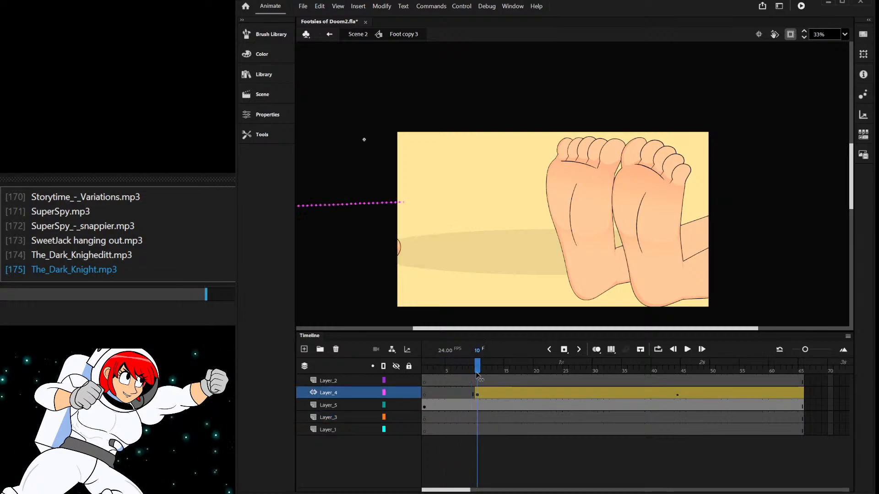
{"action": "left_click", "coordinate": [358, 34]}
- Lengthen the FIVE YEARS AGO title card by inserting nine frames across all layers
{"action": "left_click_drag", "start_coordinate": [600, 372], "coordinate": [360, 367]}
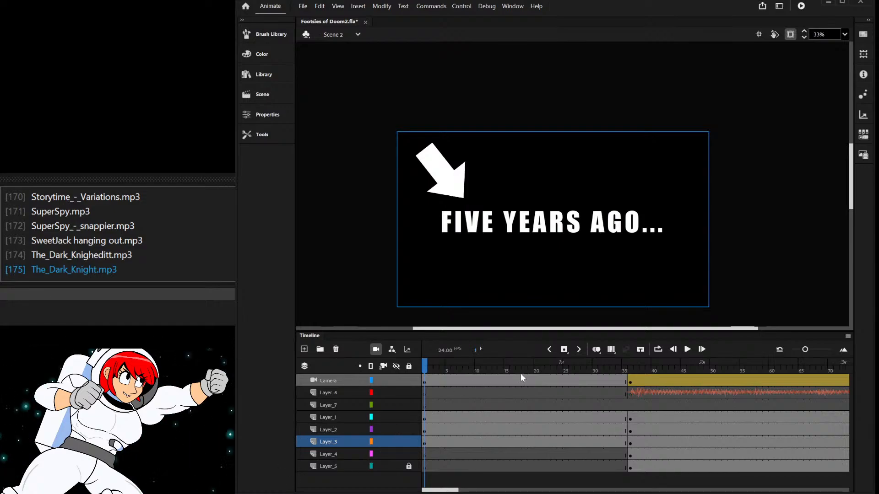
{"action": "left_click", "coordinate": [487, 391]}
{"action": "left_click", "coordinate": [454, 369]}
{"action": "left_click_drag", "start_coordinate": [456, 373], "coordinate": [540, 388]}
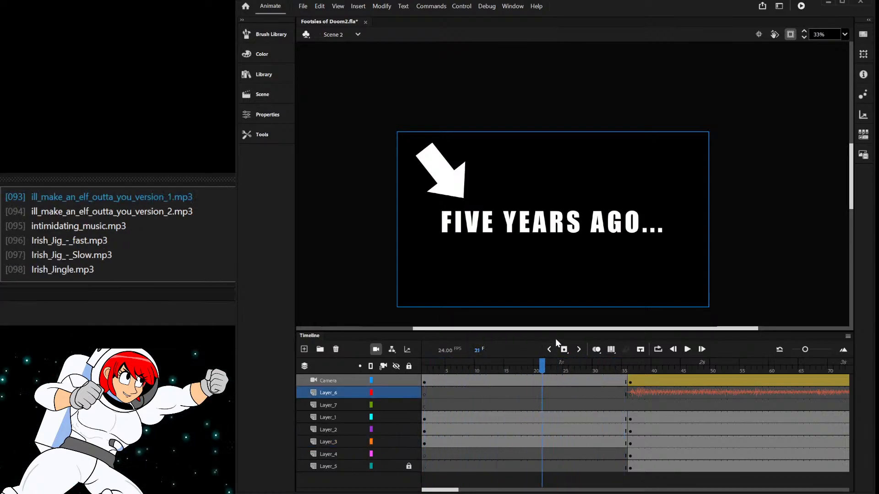
{"action": "key", "text": "F5"}
{"action": "key", "text": "F5"}
{"action": "key", "text": "F5"}
{"action": "key", "text": "F5"}
{"action": "key", "text": "F5"}
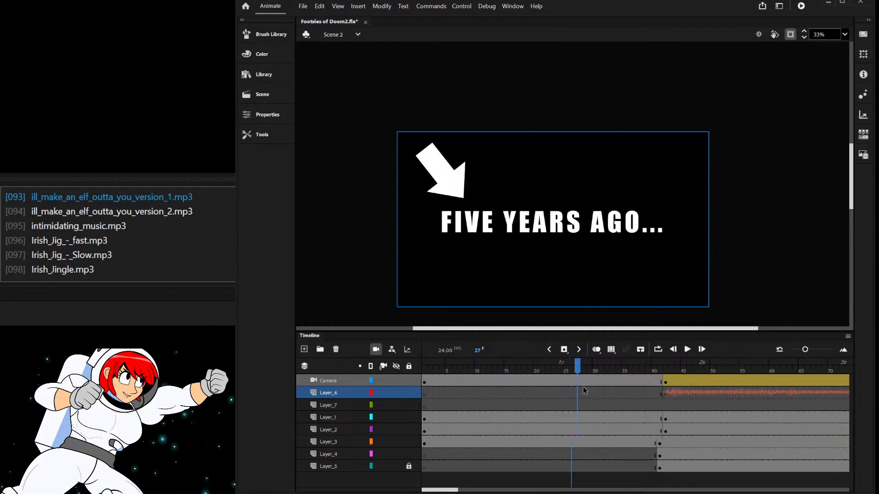
{"action": "key", "text": "F5"}
{"action": "key", "text": "F5"}
{"action": "key", "text": "F5"}
{"action": "key", "text": "F5"}
- Play Scene 2 from the title card through to the menu shot to check the timing of picture and sound
{"action": "left_click_drag", "start_coordinate": [580, 372], "coordinate": [414, 362]}
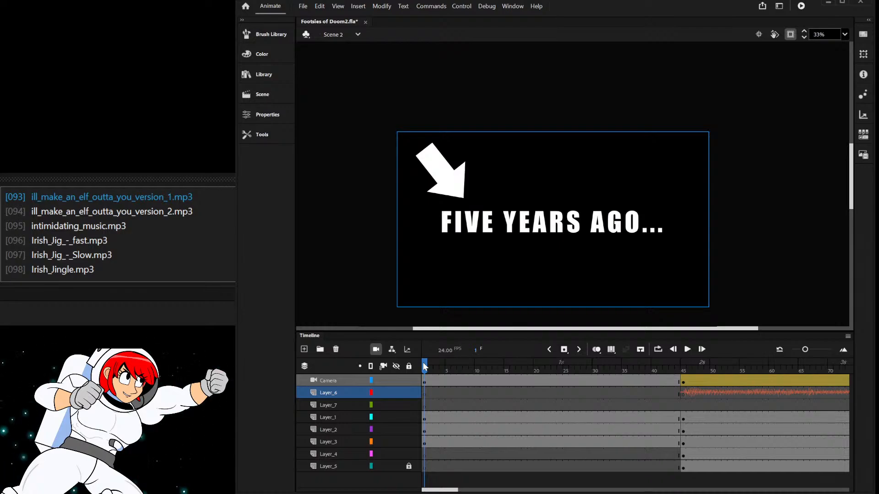
{"action": "key", "text": "Return"}
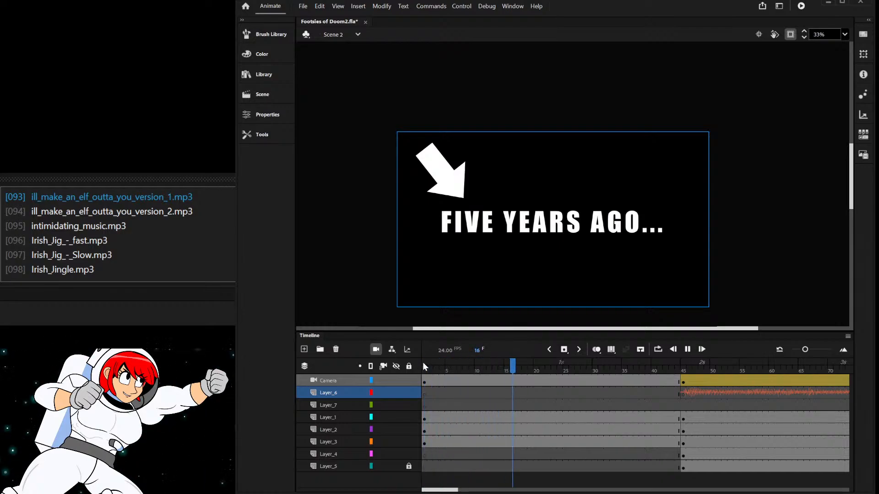
{"action": "left_click", "coordinate": [531, 426]}
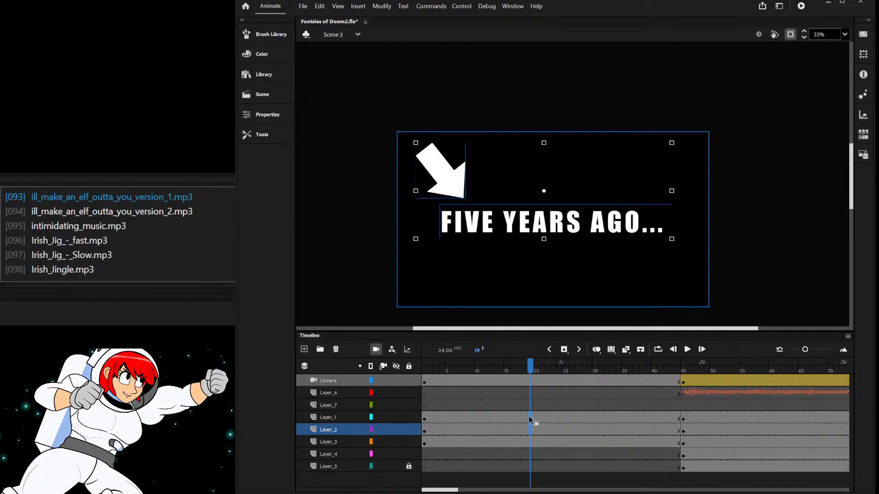
{"action": "left_click_drag", "start_coordinate": [459, 370], "coordinate": [430, 377]}
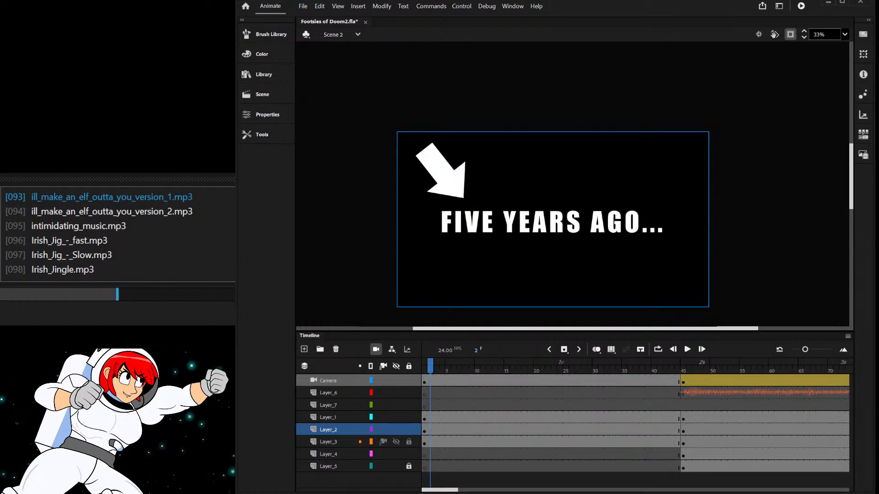
{"action": "left_click", "coordinate": [437, 367]}
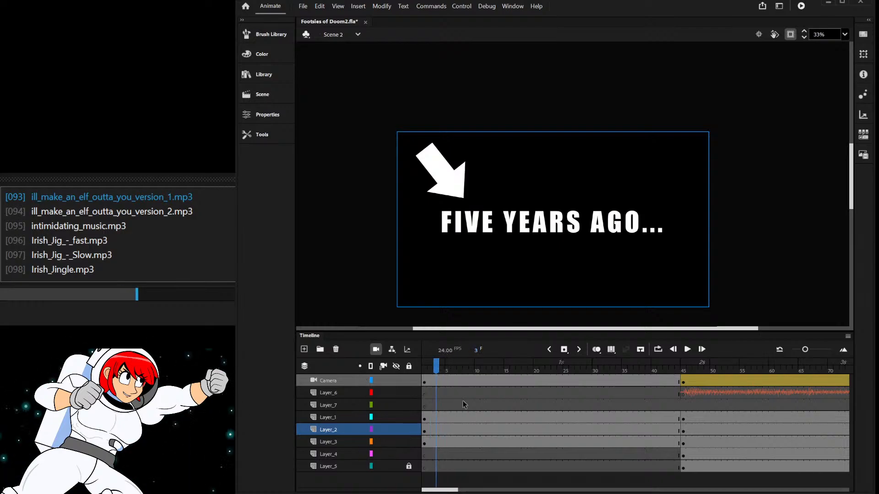
{"action": "key", "text": "Return"}
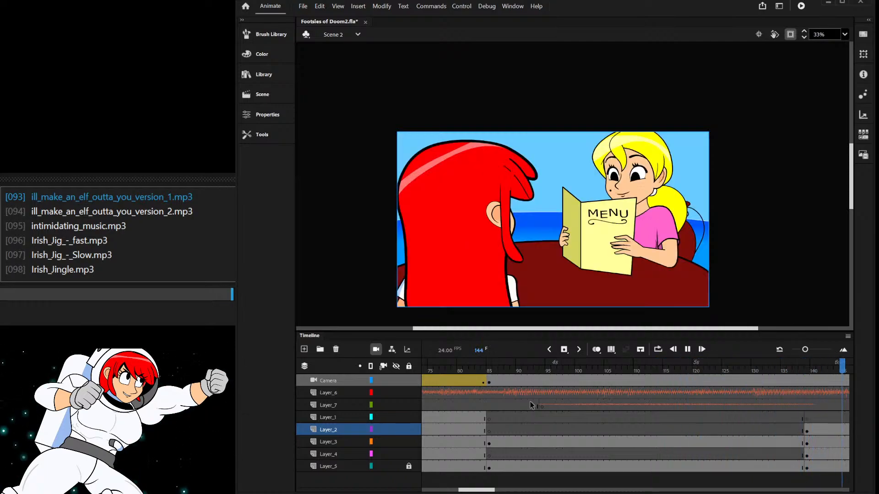
{"action": "left_click", "coordinate": [492, 415]}
- Move the menu shot's sound on Layer_7 to start at frame 146
{"action": "left_click_drag", "start_coordinate": [471, 369], "coordinate": [498, 372]}
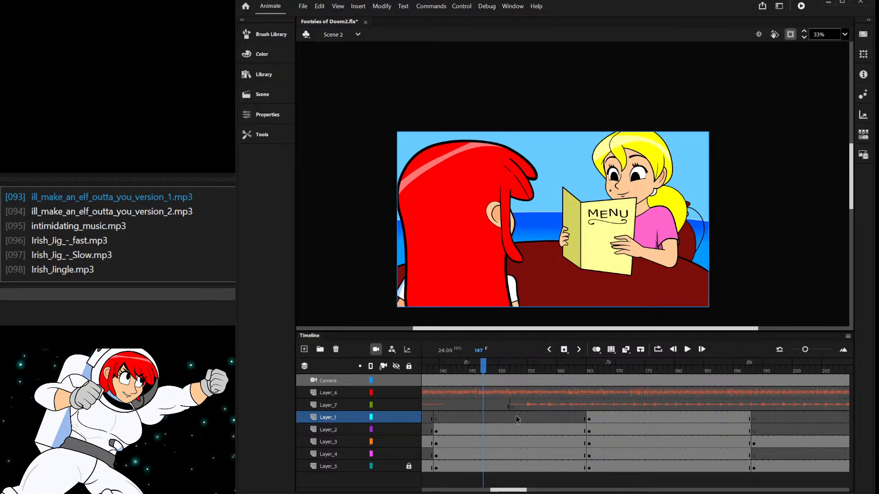
{"action": "left_click", "coordinate": [510, 405]}
{"action": "left_click", "coordinate": [477, 406]}
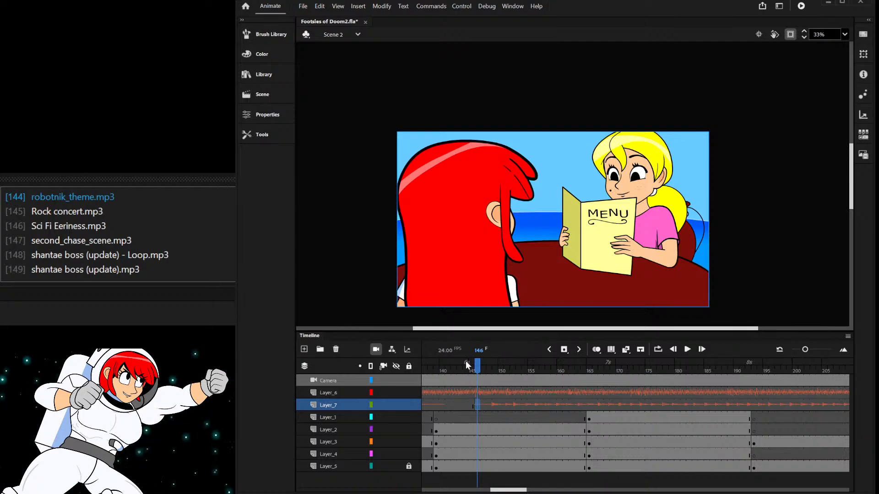
- At frame 169, open the redhead's raised leg group and recolour the smallest toe to match the foot's skin
{"action": "left_click_drag", "start_coordinate": [482, 367], "coordinate": [554, 402]}
{"action": "scroll", "coordinate": [550, 290], "scroll_direction": "up", "scroll_amount": 9}
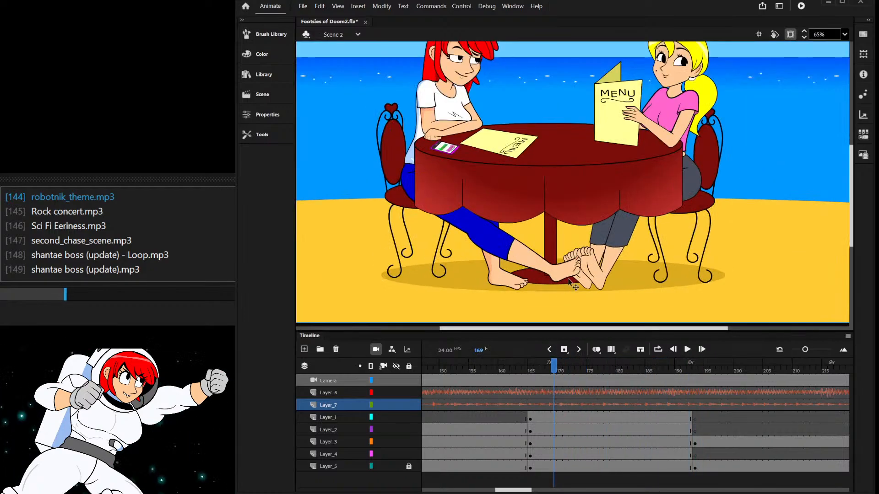
{"action": "scroll", "coordinate": [600, 233], "scroll_direction": "up", "scroll_amount": 3}
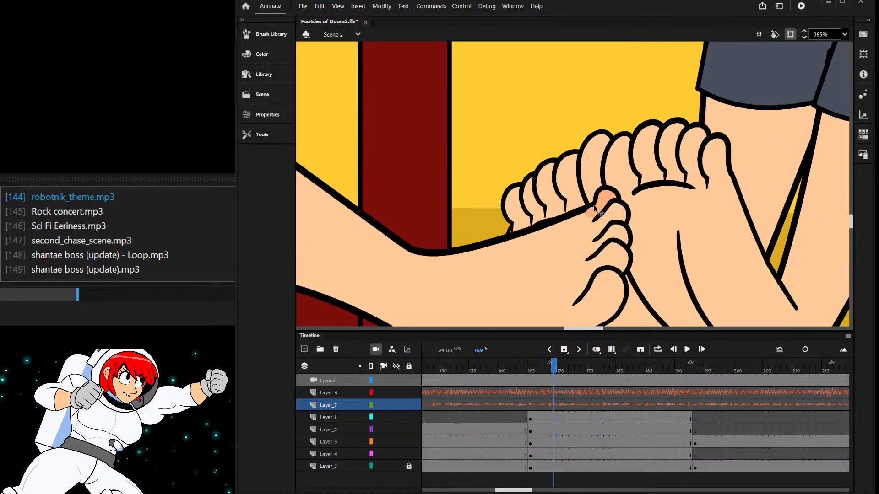
{"action": "left_click", "coordinate": [602, 203]}
{"action": "double_click", "coordinate": [602, 203]}
{"action": "scroll", "coordinate": [602, 204], "scroll_direction": "down", "scroll_amount": 3}
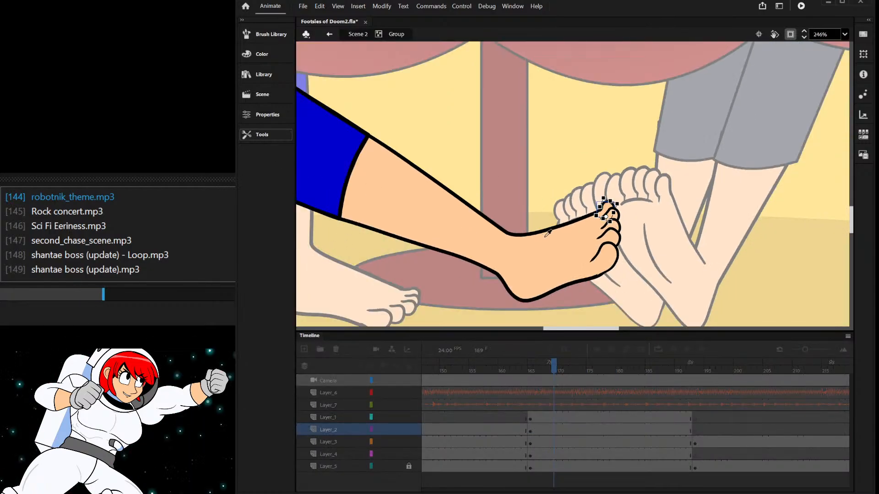
{"action": "left_click", "coordinate": [543, 193]}
{"action": "scroll", "coordinate": [543, 193], "scroll_direction": "down", "scroll_amount": 2}
{"action": "scroll", "coordinate": [541, 234], "scroll_direction": "up", "scroll_amount": 3}
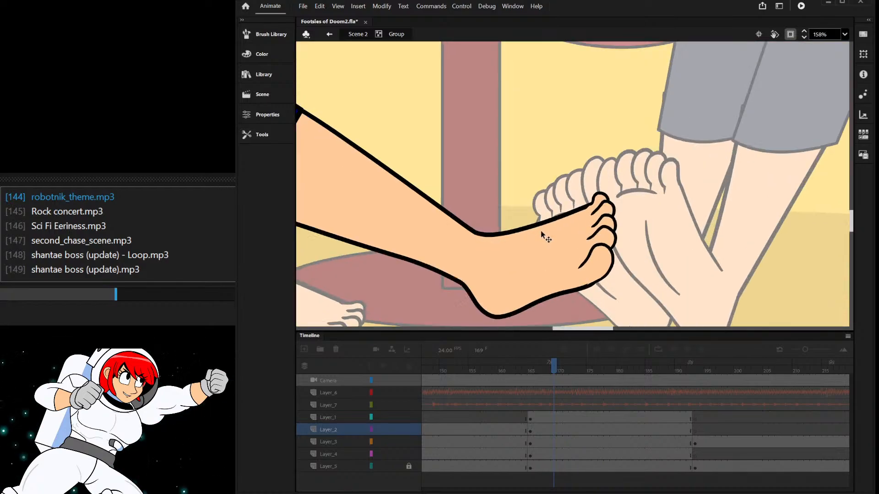
- Enter and leave the drawing object of each toe on the raised foot, from the big toe to the smallest
{"action": "scroll", "coordinate": [580, 288], "scroll_direction": "up", "scroll_amount": 5}
{"action": "key", "text": "a"}
{"action": "left_click", "coordinate": [600, 288]}
{"action": "double_click", "coordinate": [601, 288]}
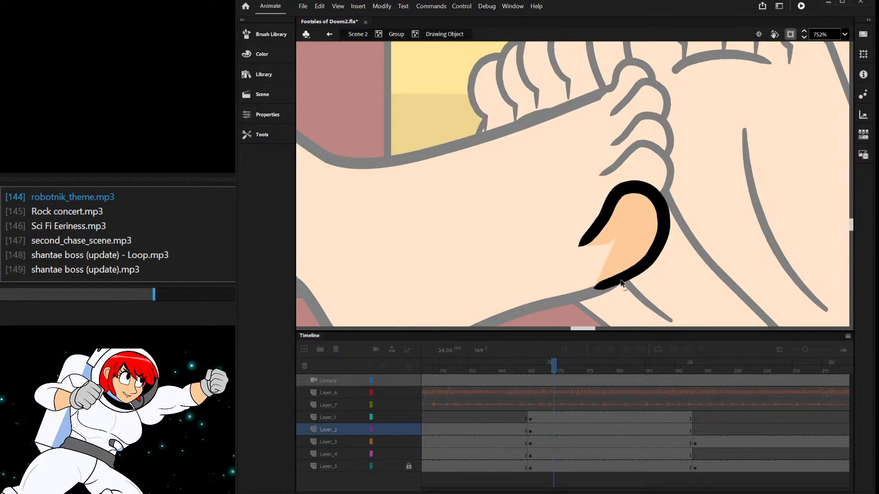
{"action": "double_click", "coordinate": [609, 290]}
{"action": "left_click", "coordinate": [648, 126]}
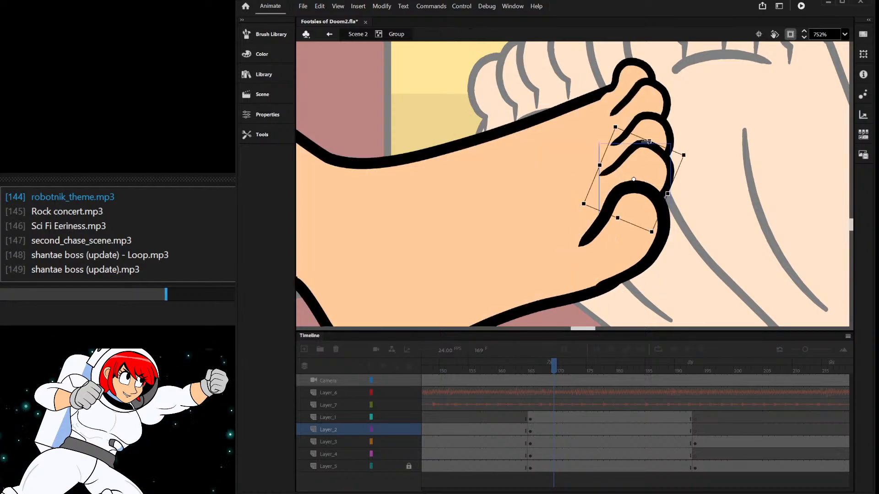
{"action": "double_click", "coordinate": [648, 124]}
{"action": "double_click", "coordinate": [650, 129]}
{"action": "double_click", "coordinate": [642, 97]}
{"action": "double_click", "coordinate": [641, 97]}
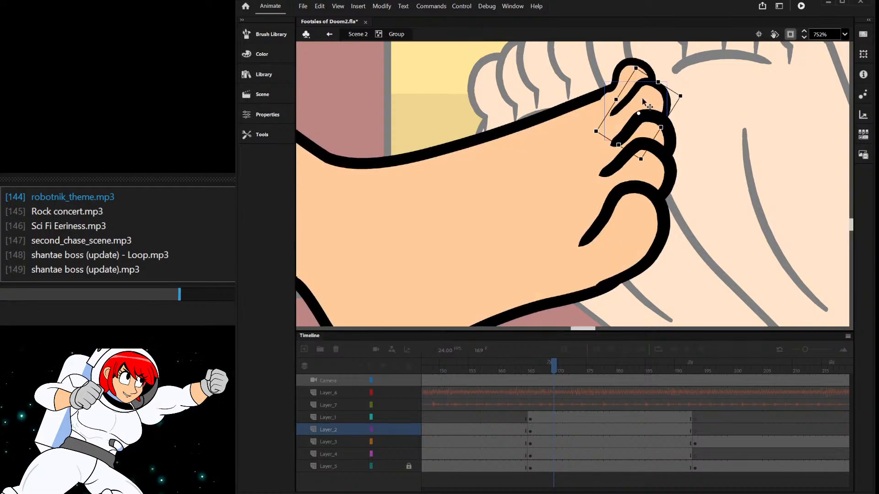
{"action": "double_click", "coordinate": [641, 95]}
{"action": "double_click", "coordinate": [633, 72]}
{"action": "double_click", "coordinate": [633, 72]}
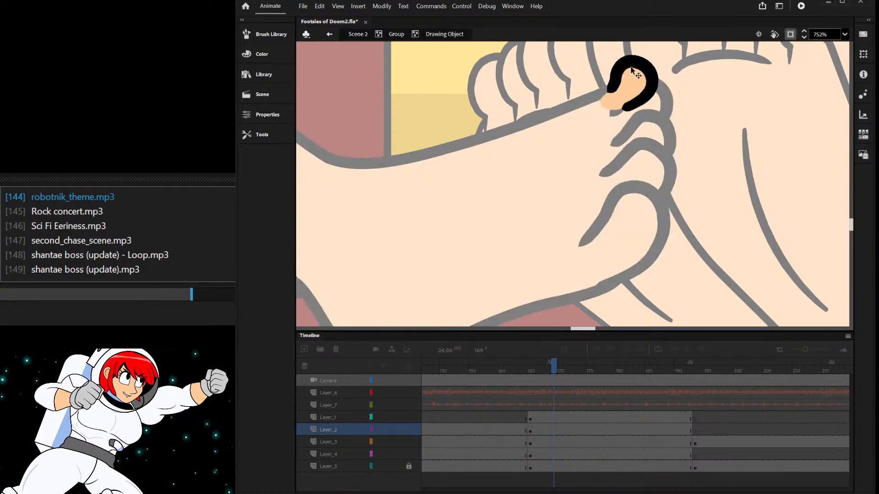
{"action": "double_click", "coordinate": [698, 66]}
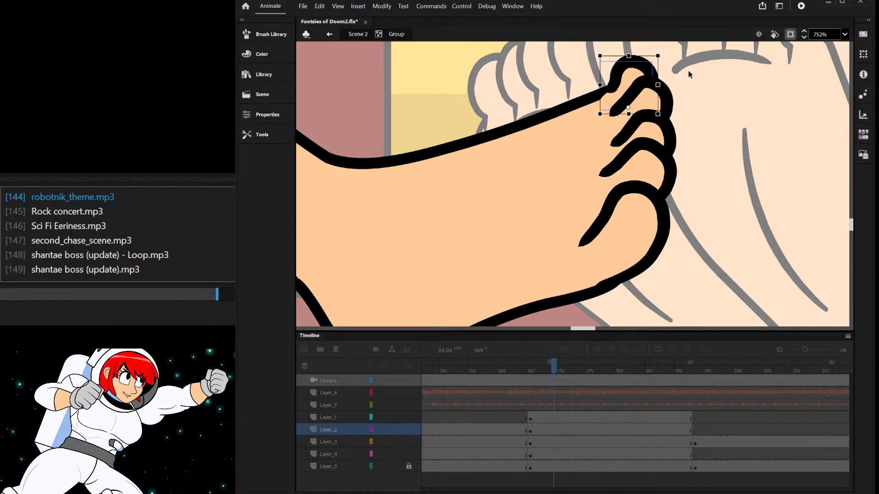
- Select all five toes and thin their outlines to match the rest of the foot
{"action": "left_click", "coordinate": [641, 96], "text": "shift"}
{"action": "left_click", "coordinate": [641, 128], "text": "shift"}
{"action": "left_click", "coordinate": [640, 160], "text": "shift"}
{"action": "left_click", "coordinate": [591, 229], "text": "shift"}
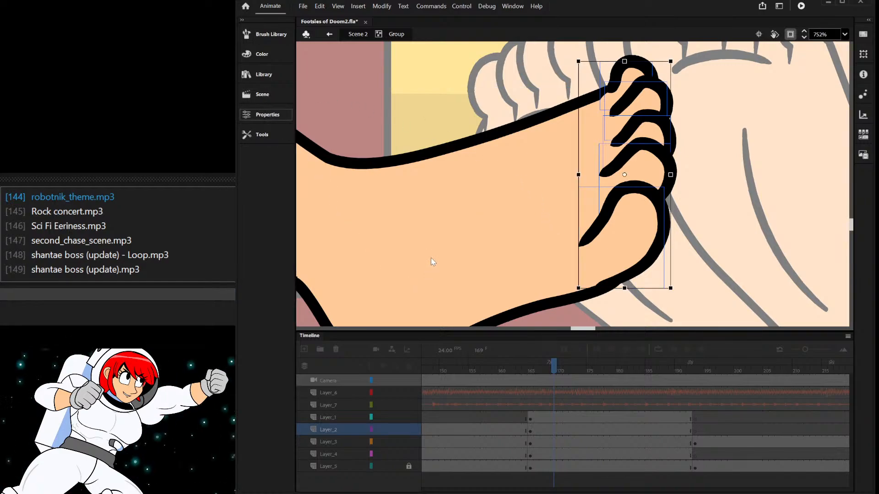
{"action": "key", "text": "space"}
{"action": "left_click", "coordinate": [702, 217]}
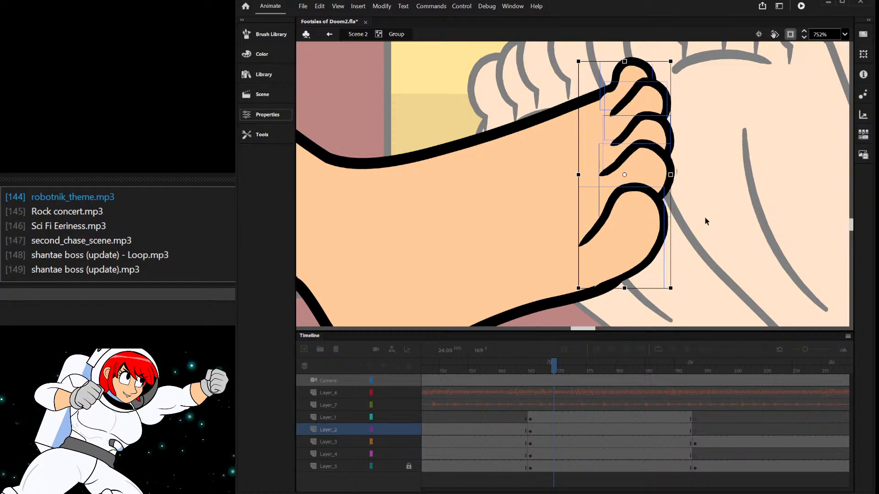
- Adjust the end of the smallest toe's outline where it joins the top of the foot
{"action": "scroll", "coordinate": [624, 171], "scroll_direction": "down", "scroll_amount": 2}
{"action": "scroll", "coordinate": [607, 114], "scroll_direction": "up", "scroll_amount": 5}
{"action": "double_click", "coordinate": [615, 178]}
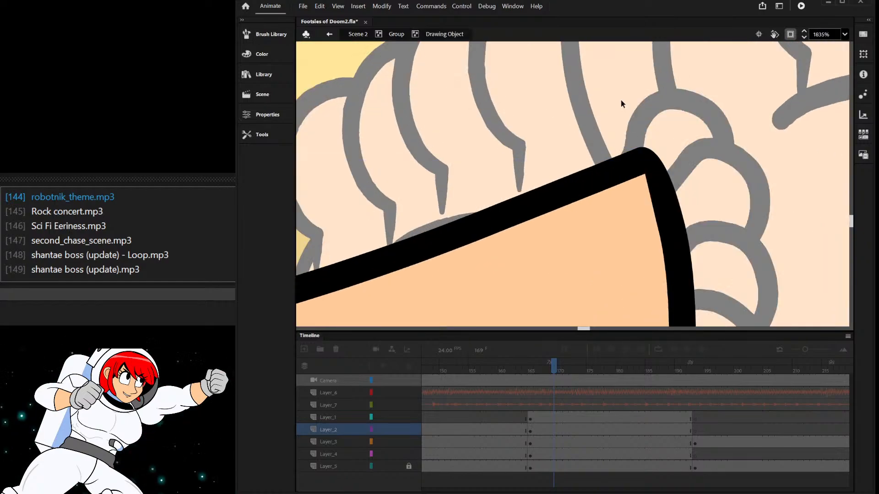
{"action": "double_click", "coordinate": [620, 99]}
{"action": "double_click", "coordinate": [613, 175]}
{"action": "left_click_drag", "start_coordinate": [614, 177], "coordinate": [611, 191]}
{"action": "double_click", "coordinate": [758, 121]}
- Open the big toe's drawing object and pull the lower end of its outline further back along the sole
{"action": "scroll", "coordinate": [552, 179], "scroll_direction": "down", "scroll_amount": 3}
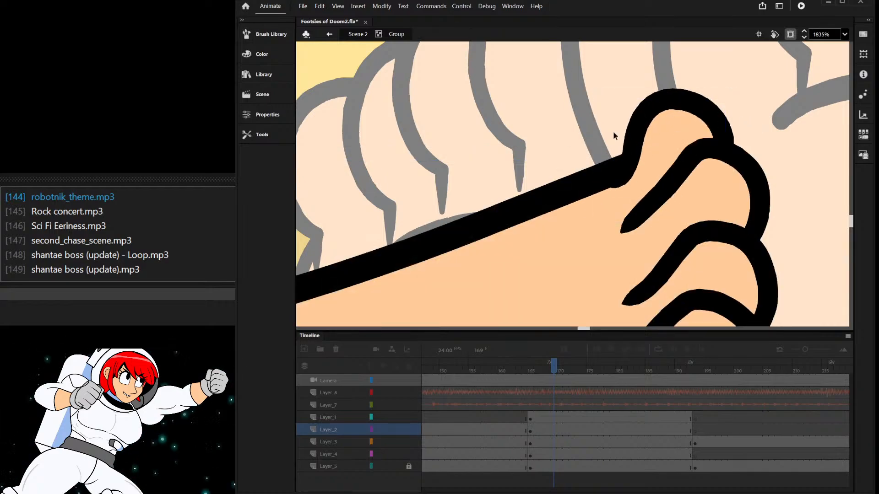
{"action": "scroll", "coordinate": [552, 179], "scroll_direction": "up", "scroll_amount": 4}
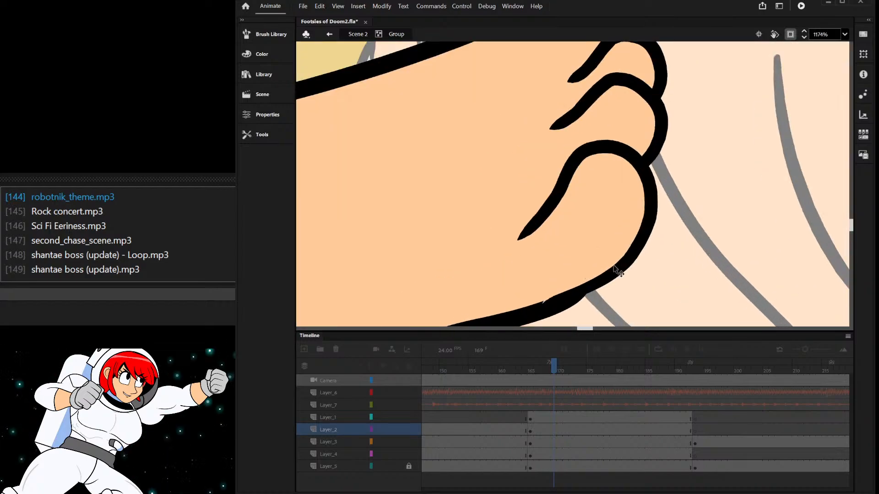
{"action": "double_click", "coordinate": [566, 301]}
{"action": "left_click_drag", "start_coordinate": [563, 304], "coordinate": [535, 303]}
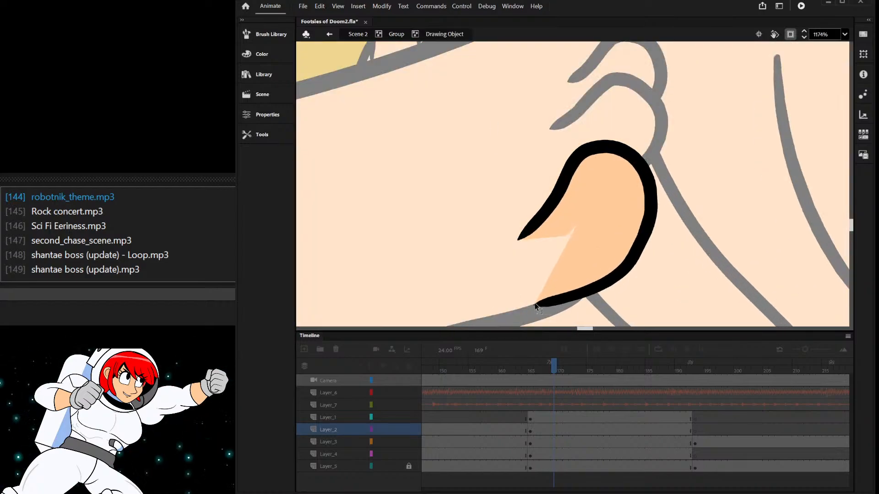
- Leave the big toe's drawing object and check how the toe outlines join the foot, from the smallest to the big toe
{"action": "double_click", "coordinate": [690, 178]}
{"action": "scroll", "coordinate": [637, 194], "scroll_direction": "down", "scroll_amount": 4}
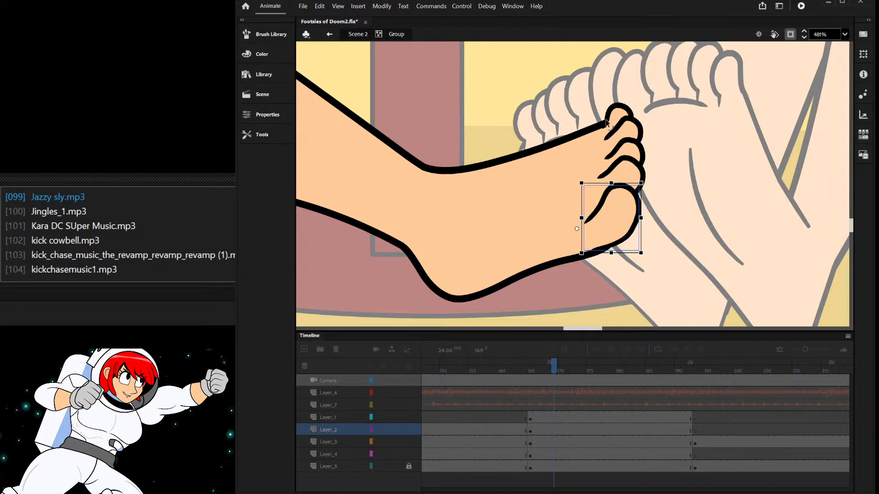
{"action": "scroll", "coordinate": [619, 115], "scroll_direction": "up", "scroll_amount": 4}
{"action": "left_click", "coordinate": [604, 135]}
{"action": "left_click", "coordinate": [672, 97]}
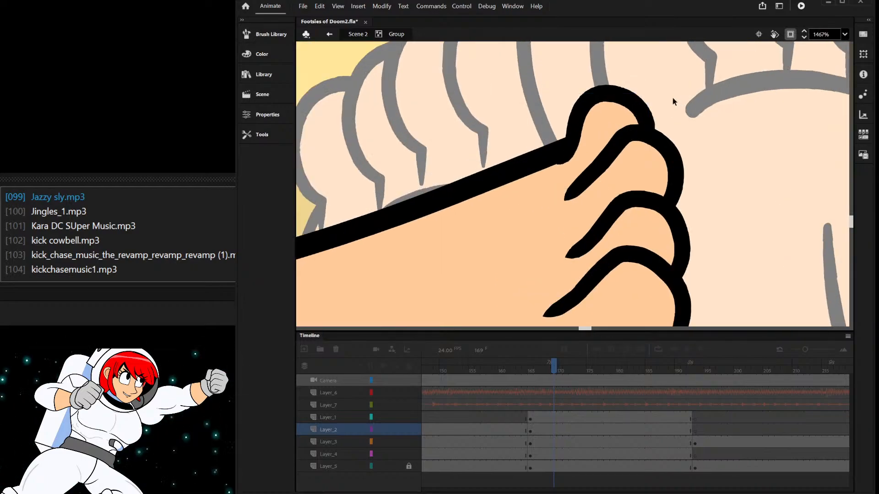
{"action": "scroll", "coordinate": [641, 78], "scroll_direction": "down", "scroll_amount": 3}
{"action": "left_click", "coordinate": [642, 261]}
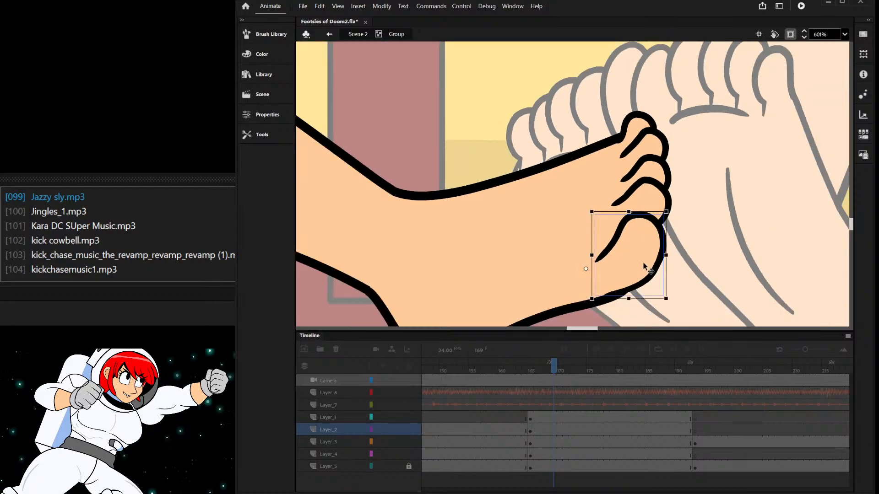
- Leave the leg group, convert the raised leg to a symbol and open that symbol for editing
{"action": "double_click", "coordinate": [541, 112]}
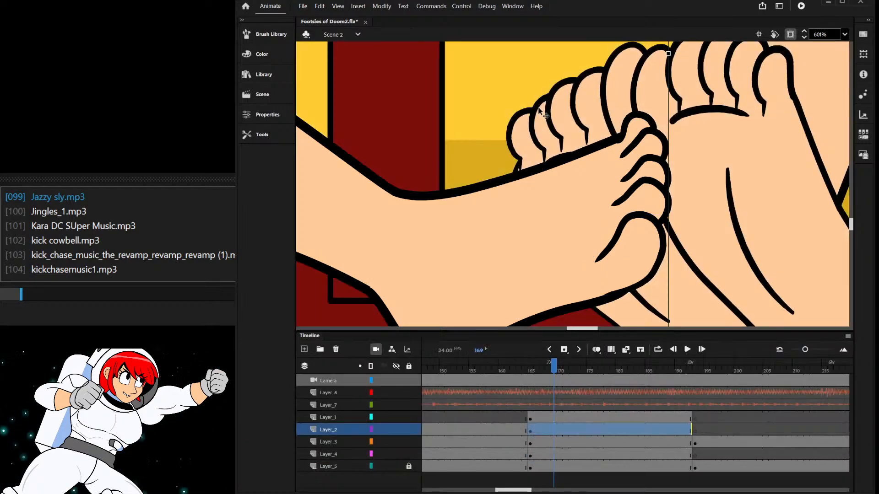
{"action": "scroll", "coordinate": [657, 156], "scroll_direction": "down", "scroll_amount": 2}
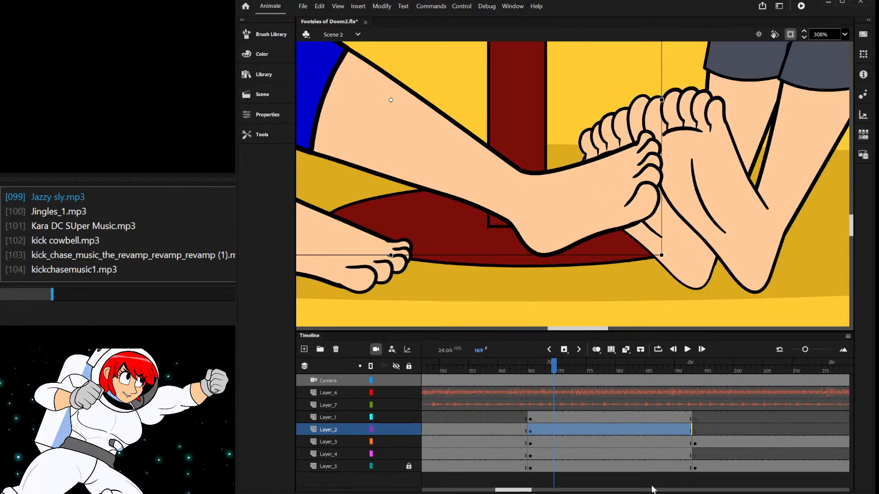
{"action": "double_click", "coordinate": [609, 152]}
{"action": "scroll", "coordinate": [650, 203], "scroll_direction": "up", "scroll_amount": 1}
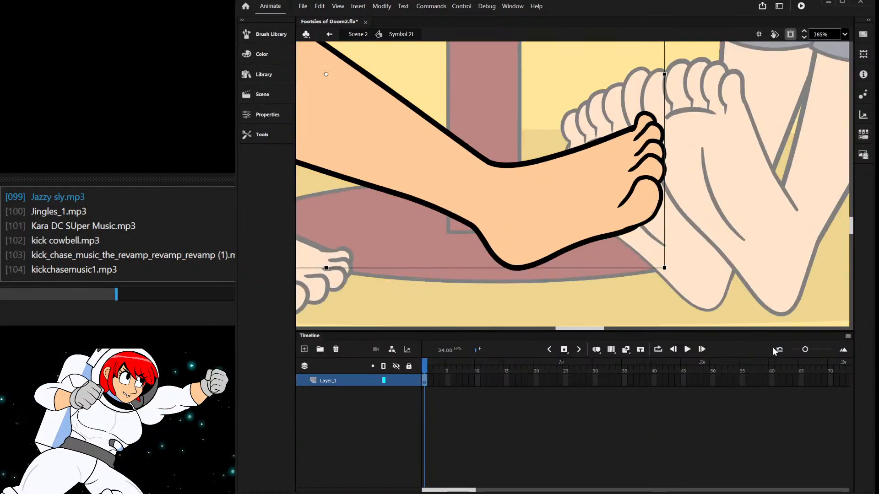
- Create a motion tween for the big toe and place its transformation point at the toe's base on the sole
{"action": "scroll", "coordinate": [640, 202], "scroll_direction": "up", "scroll_amount": 3}
{"action": "left_click", "coordinate": [640, 202]}
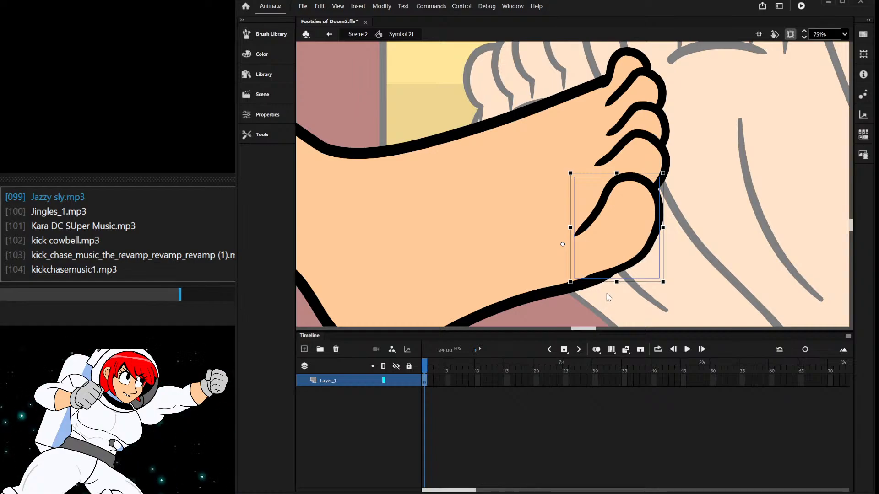
{"action": "key", "text": "ctrl+shift+m"}
{"action": "left_click_drag", "start_coordinate": [612, 227], "coordinate": [589, 279]}
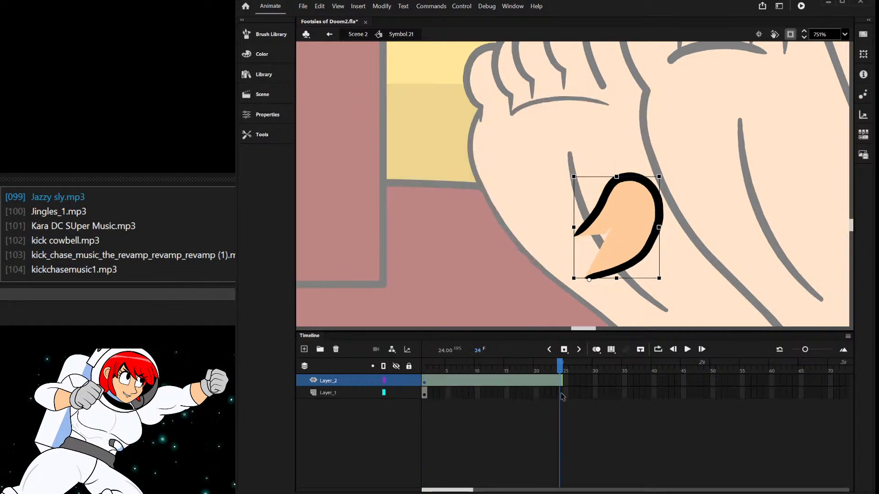
- Make the big toe's tween layer and the leg layer both end at frame 20, removing the extra frames
{"action": "left_click", "coordinate": [537, 394]}
{"action": "left_click_drag", "start_coordinate": [578, 381], "coordinate": [542, 405]}
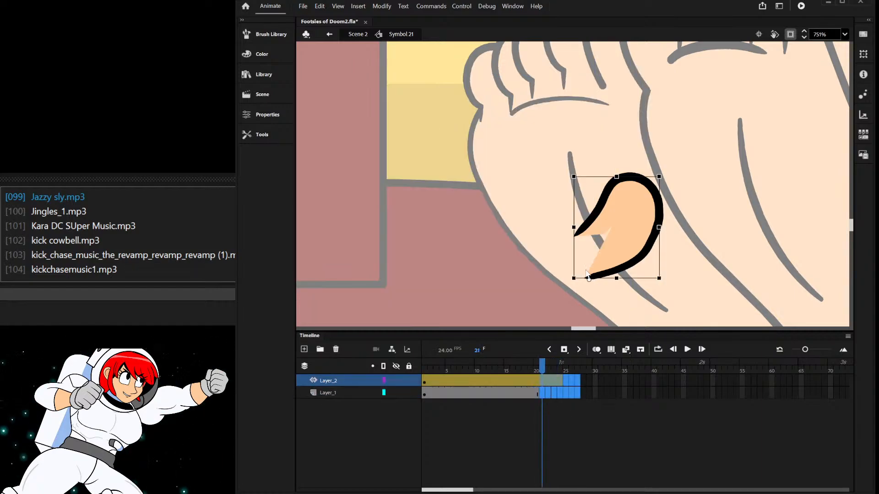
{"action": "key", "text": "comma"}
{"action": "key", "text": "shift+F5"}
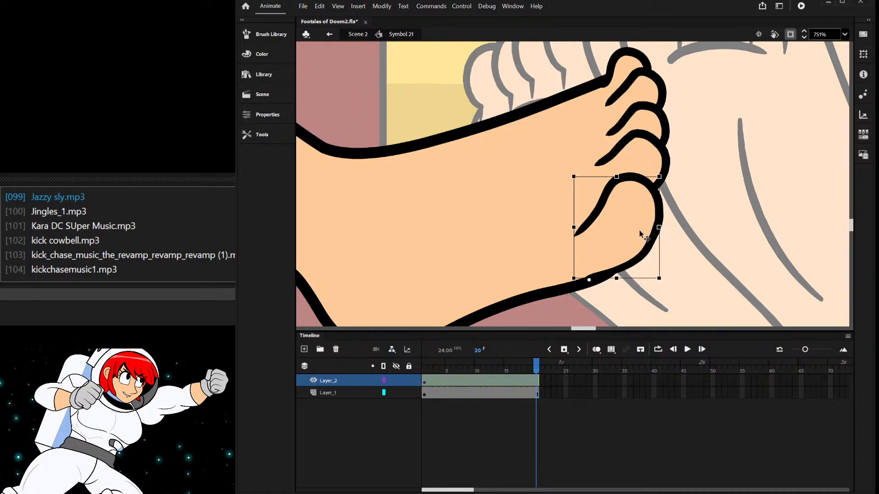
- Turn each of the four remaining toes into its own motion tween on a separate layer, ending with the smallest toe
{"action": "left_click", "coordinate": [639, 160]}
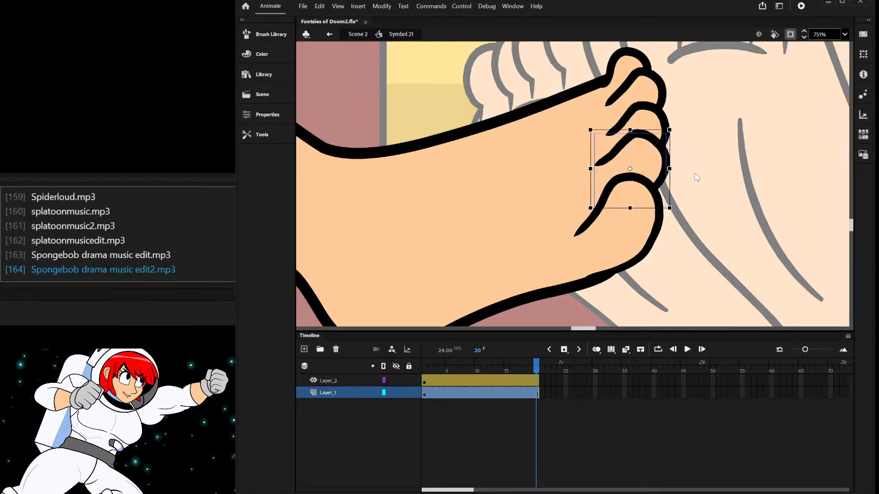
{"action": "key", "text": "ctrl+shift+d"}
{"action": "left_click", "coordinate": [647, 111]}
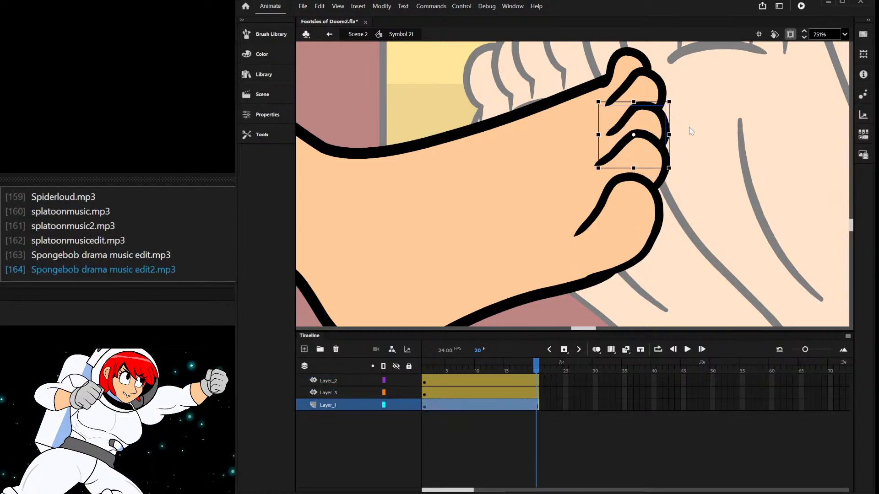
{"action": "key", "text": "ctrl+shift+d"}
{"action": "left_click", "coordinate": [645, 91]}
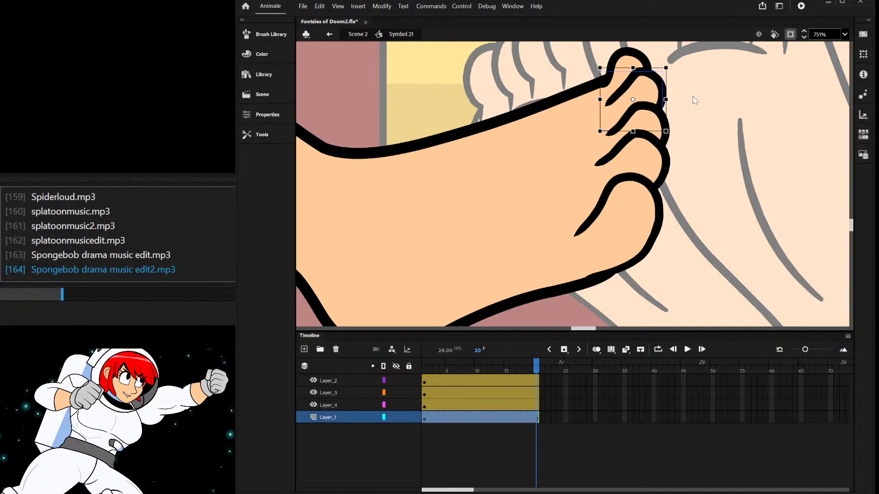
{"action": "key", "text": "ctrl+shift+d"}
{"action": "left_click", "coordinate": [623, 69]}
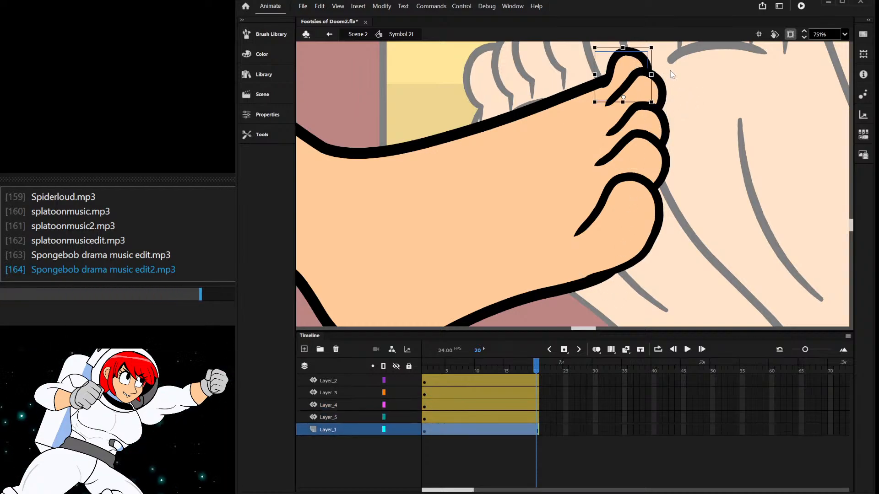
{"action": "key", "text": "ctrl+shift+d"}
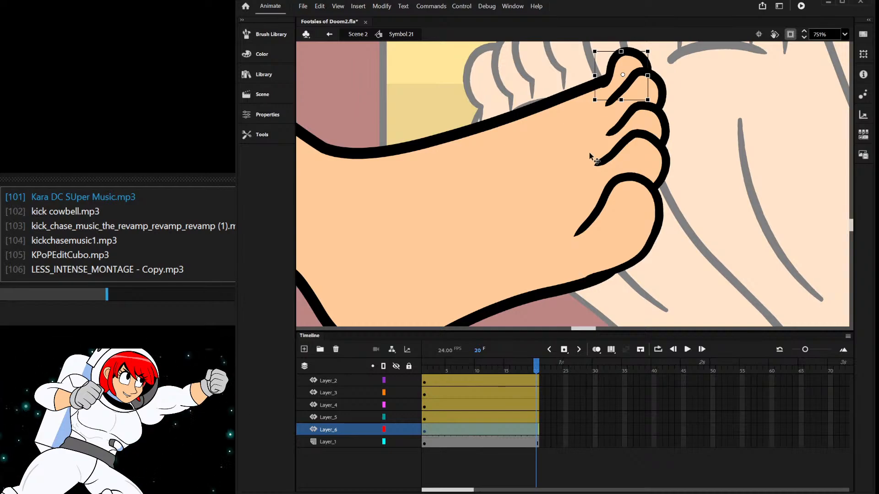
- Return to Scene 2 to check the raised leg in the whole table shot, and reopen the leg symbol
{"action": "scroll", "coordinate": [589, 155], "scroll_direction": "down", "scroll_amount": 5}
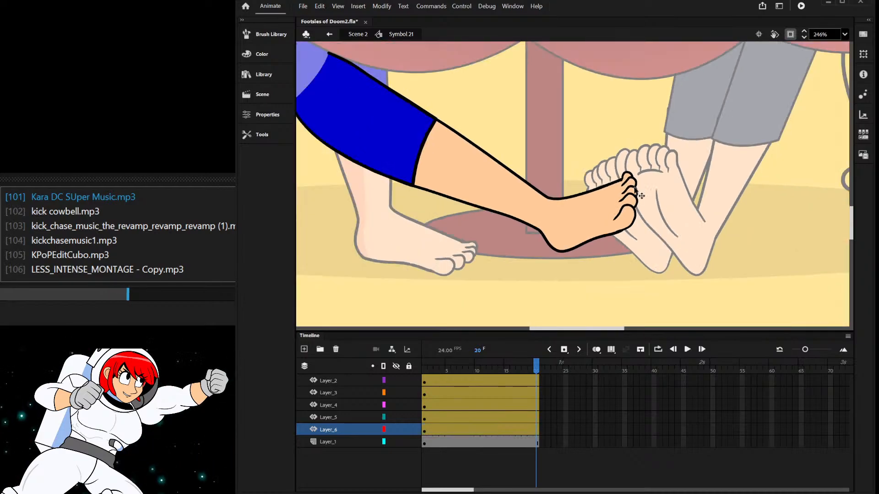
{"action": "scroll", "coordinate": [640, 195], "scroll_direction": "down", "scroll_amount": 2}
{"action": "double_click", "coordinate": [645, 139]}
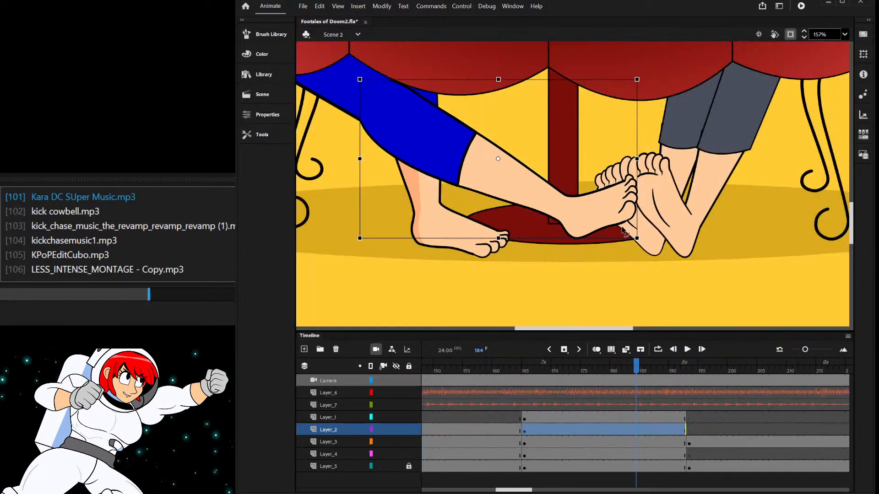
{"action": "scroll", "coordinate": [623, 251], "scroll_direction": "down", "scroll_amount": 2}
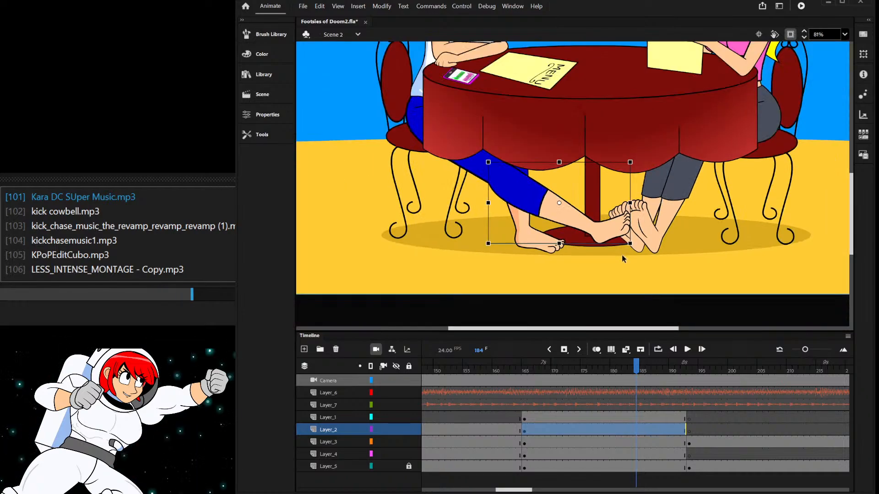
{"action": "scroll", "coordinate": [622, 258], "scroll_direction": "down", "scroll_amount": 2}
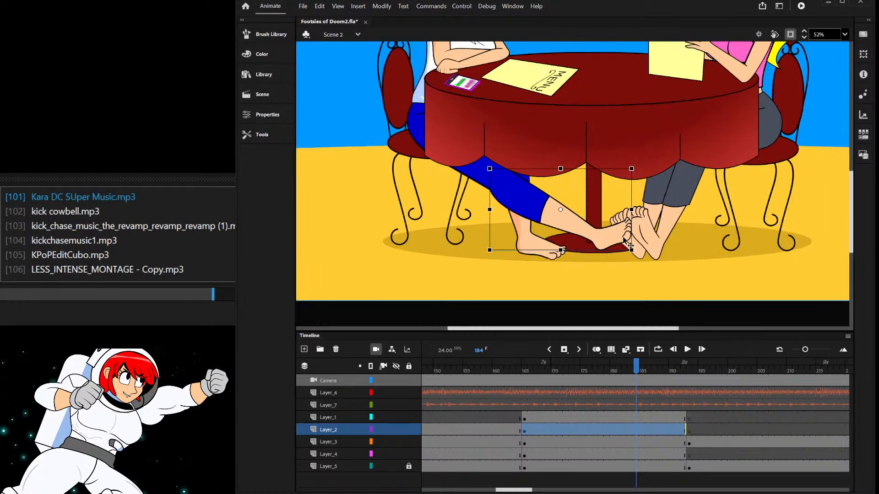
{"action": "scroll", "coordinate": [626, 243], "scroll_direction": "up", "scroll_amount": 5}
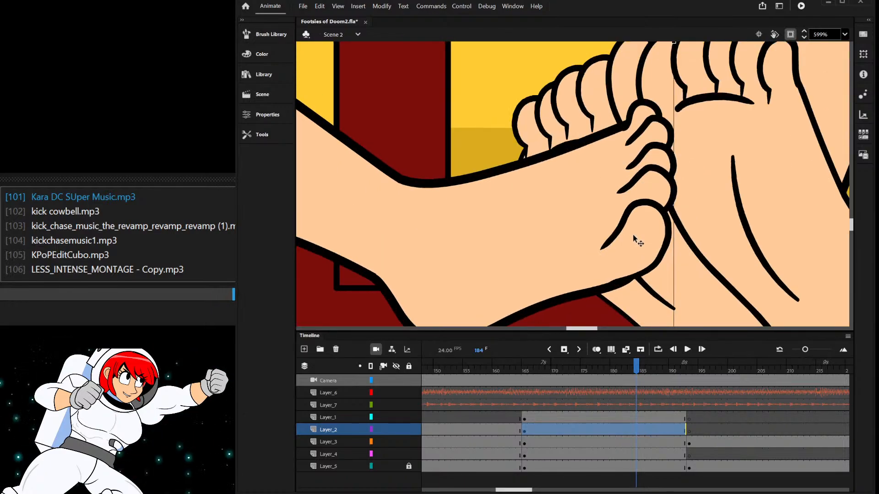
{"action": "double_click", "coordinate": [638, 241]}
- Try shrinking the big toe and lowering the toe beside it at frame 20, and undo these changes
{"action": "mouse_move", "coordinate": [668, 202]}
{"action": "left_mouse_down"}
{"action": "mouse_move", "coordinate": [657, 220]}
{"action": "mouse_move", "coordinate": [654, 209]}
{"action": "left_mouse_up"}
{"action": "left_click", "coordinate": [655, 212]}
{"action": "left_click_drag", "start_coordinate": [655, 165], "coordinate": [654, 172]}
{"action": "key", "text": "ctrl+z"}
{"action": "key", "text": "ctrl+z"}
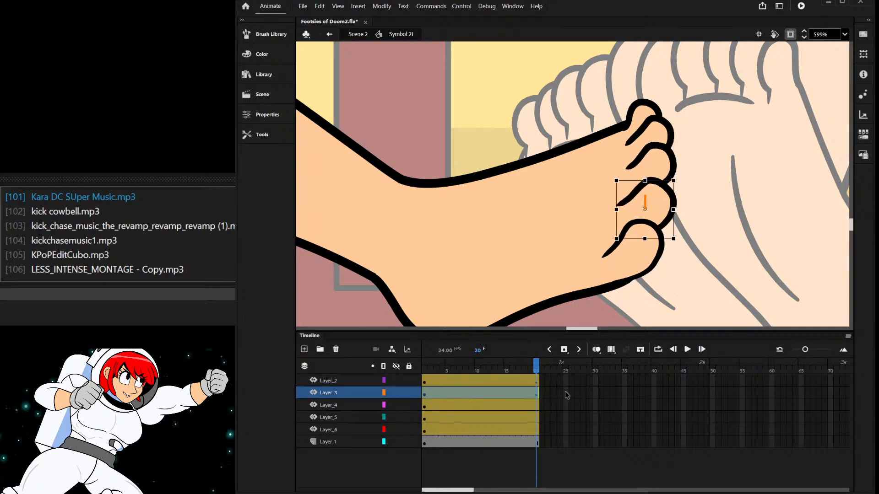
{"action": "key", "text": "ctrl+z"}
{"action": "key", "text": "ctrl+z"}
{"action": "key", "text": "ctrl+z"}
{"action": "key", "text": "ctrl+z"}
{"action": "key", "text": "ctrl+z"}
- Scale the big toe down toward its base at frame 1 of the leg symbol
{"action": "left_click_drag", "start_coordinate": [535, 367], "coordinate": [409, 376]}
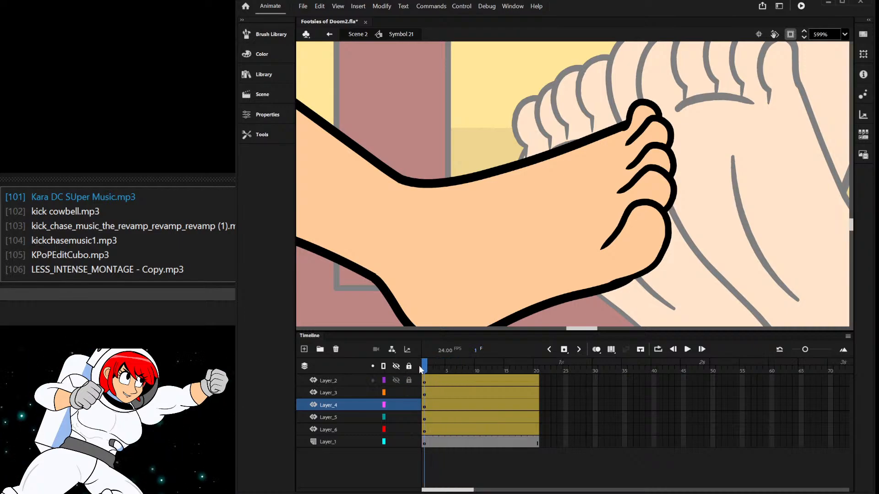
{"action": "scroll", "coordinate": [689, 171], "scroll_direction": "down", "scroll_amount": 4}
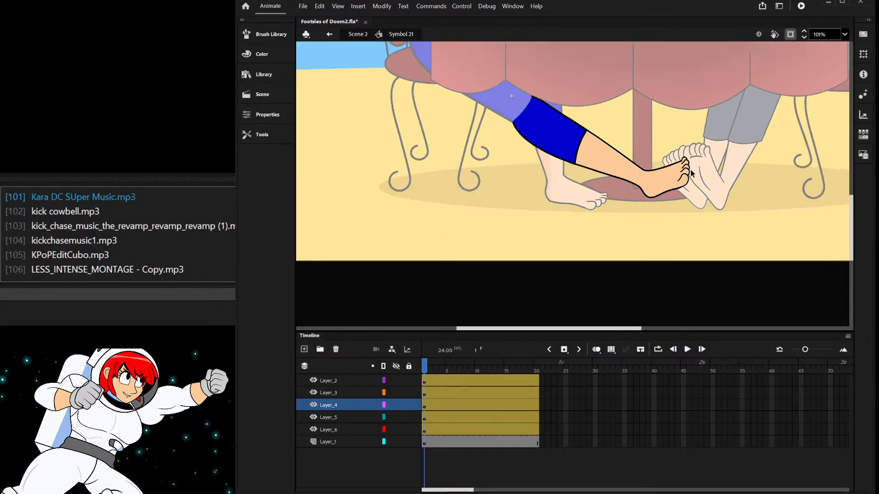
{"action": "scroll", "coordinate": [694, 171], "scroll_direction": "up", "scroll_amount": 2}
{"action": "scroll", "coordinate": [694, 175], "scroll_direction": "up", "scroll_amount": 5}
{"action": "left_click", "coordinate": [646, 210]}
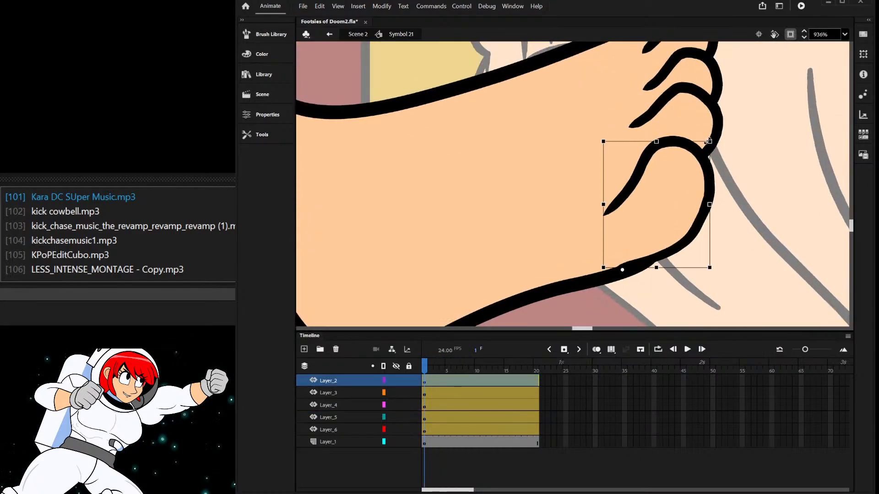
{"action": "left_click_drag", "start_coordinate": [700, 156], "coordinate": [692, 174]}
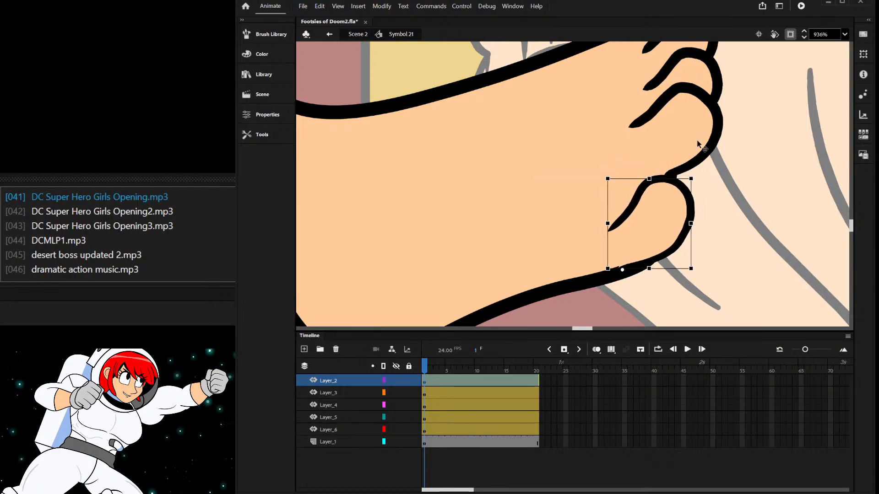
- Shrink the toe beside the big toe at frame 1 and bring the following toe down toward it
{"action": "left_click", "coordinate": [703, 127]}
{"action": "mouse_move", "coordinate": [718, 87]}
{"action": "left_mouse_down"}
{"action": "mouse_move", "coordinate": [708, 118]}
{"action": "mouse_move", "coordinate": [716, 111]}
{"action": "mouse_move", "coordinate": [692, 125]}
{"action": "left_mouse_up"}
{"action": "scroll", "coordinate": [670, 187], "scroll_direction": "down", "scroll_amount": 1}
{"action": "scroll", "coordinate": [705, 79], "scroll_direction": "up", "scroll_amount": 1}
{"action": "left_click_drag", "start_coordinate": [678, 91], "coordinate": [679, 107]}
{"action": "scroll", "coordinate": [673, 133], "scroll_direction": "down", "scroll_amount": 1}
{"action": "scroll", "coordinate": [666, 90], "scroll_direction": "up", "scroll_amount": 1}
- Try enlarging the smallest toe directly in the leg symbol, and undo it
{"action": "left_click", "coordinate": [664, 93]}
{"action": "scroll", "coordinate": [665, 95], "scroll_direction": "up", "scroll_amount": 1}
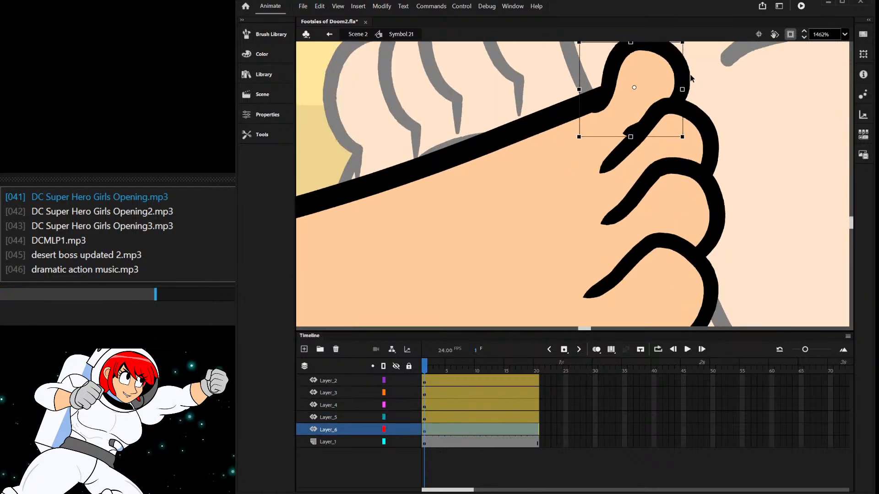
{"action": "scroll", "coordinate": [652, 77], "scroll_direction": "down", "scroll_amount": 2}
{"action": "scroll", "coordinate": [653, 147], "scroll_direction": "up", "scroll_amount": 1}
{"action": "left_click_drag", "start_coordinate": [652, 146], "coordinate": [671, 128]}
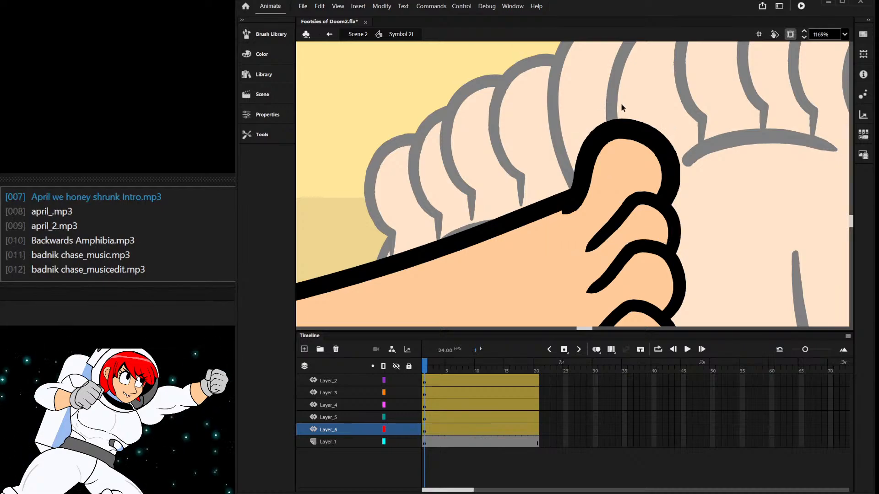
{"action": "key", "text": "ctrl+z"}
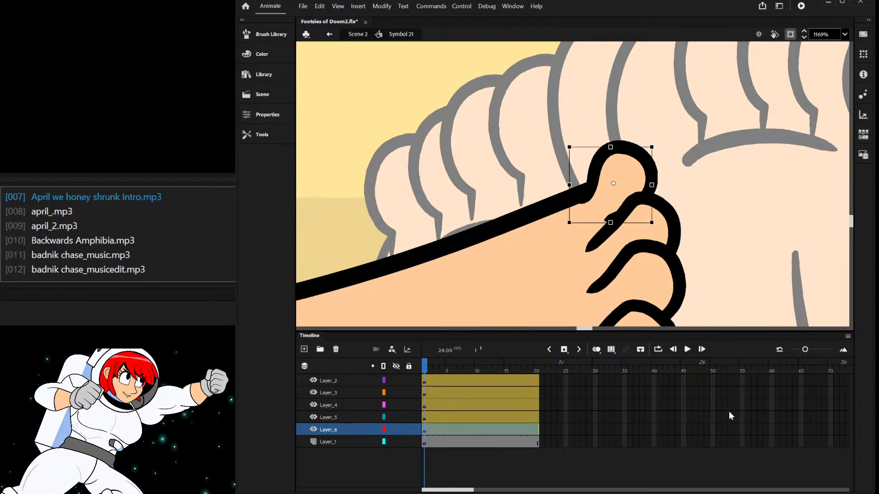
- Open the smallest toe's symbol, enlarge its artwork and reposition it so the outline meets the top of the foot
{"action": "double_click", "coordinate": [634, 172]}
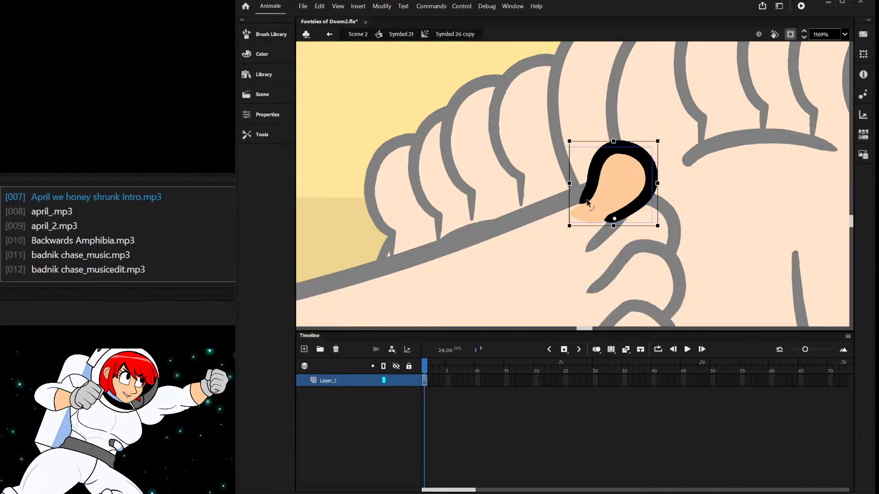
{"action": "left_click_drag", "start_coordinate": [657, 141], "coordinate": [690, 87]}
{"action": "left_click_drag", "start_coordinate": [645, 156], "coordinate": [657, 173]}
{"action": "double_click", "coordinate": [751, 144]}
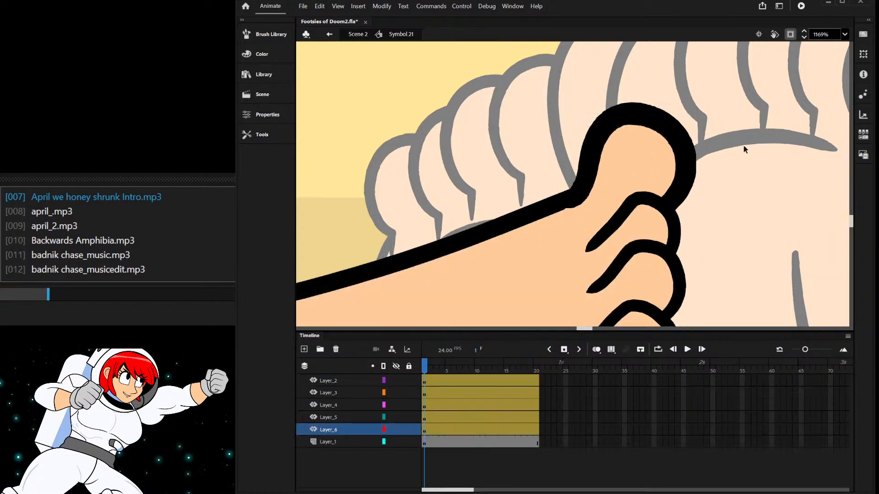
- Reopen the smallest toe's symbol, thin its outline to match the other toes and return to the leg symbol
{"action": "scroll", "coordinate": [562, 122], "scroll_direction": "down", "scroll_amount": 2}
{"action": "scroll", "coordinate": [591, 129], "scroll_direction": "up", "scroll_amount": 4}
{"action": "double_click", "coordinate": [592, 130]}
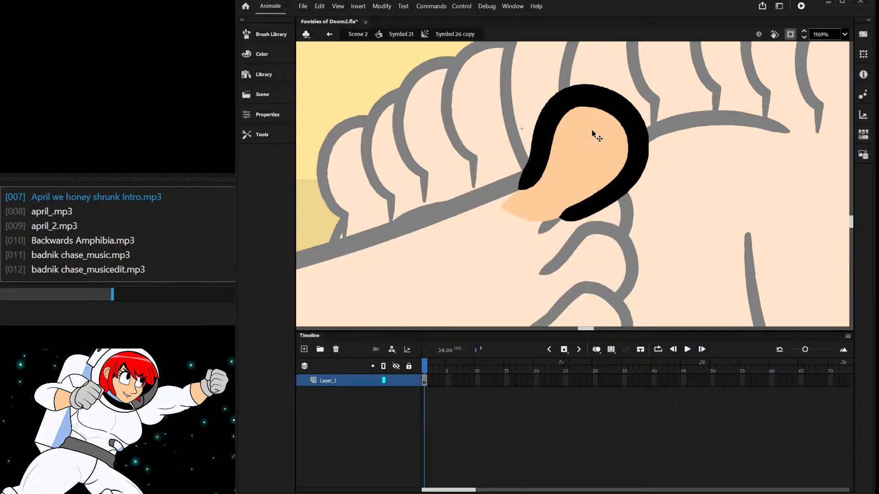
{"action": "left_click", "coordinate": [591, 133]}
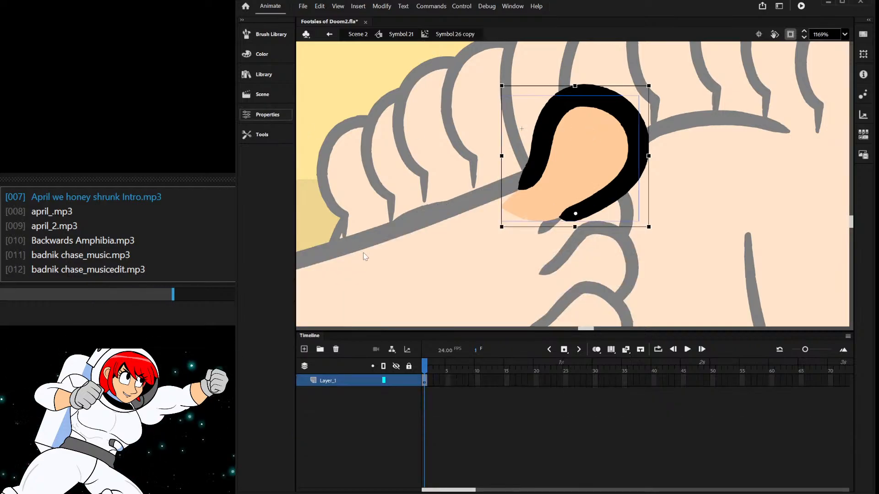
{"action": "left_click", "coordinate": [433, 264]}
{"action": "key", "text": "Return"}
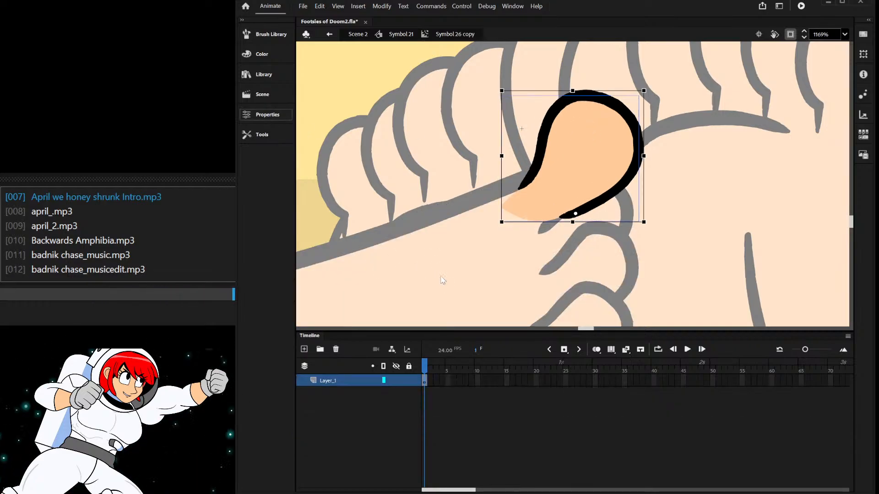
{"action": "key", "text": "ctrl+z"}
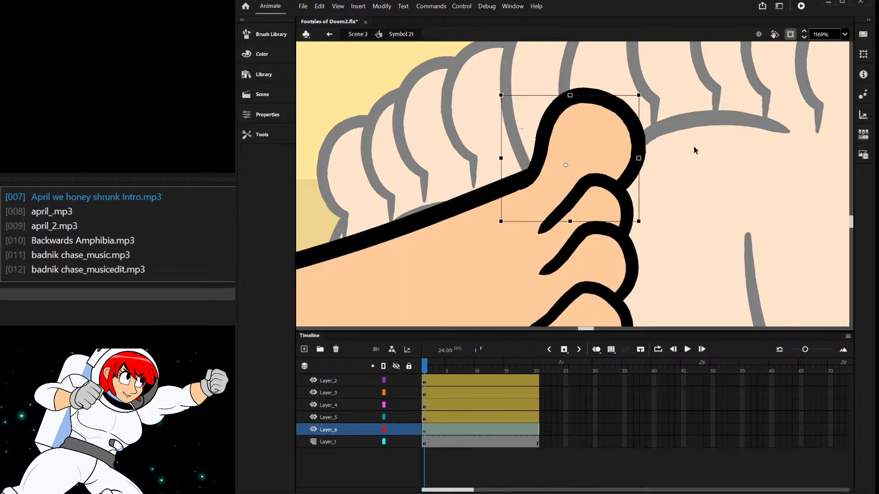
{"action": "double_click", "coordinate": [693, 146]}
{"action": "scroll", "coordinate": [671, 166], "scroll_direction": "down", "scroll_amount": 6}
{"action": "scroll", "coordinate": [662, 181], "scroll_direction": "up", "scroll_amount": 6}
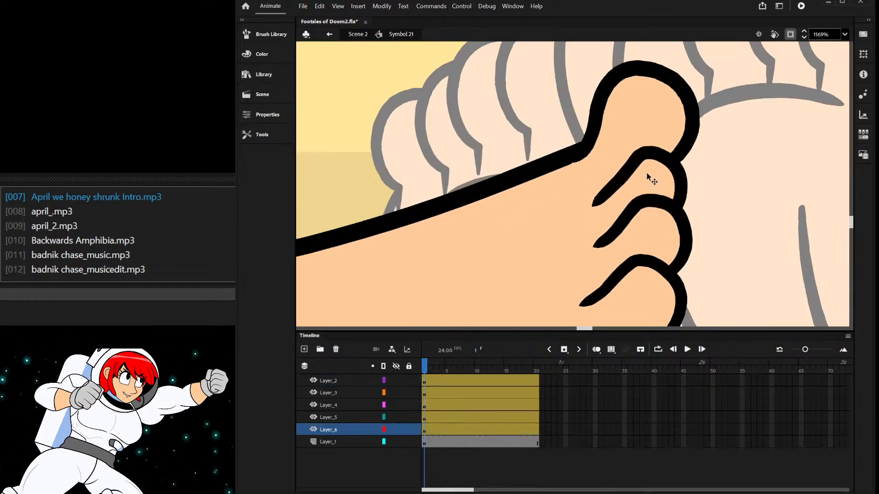
- Slightly enlarge the toe directly below the uppermost, smallest toe at frame 1 and check it against the whole foot
{"action": "left_click", "coordinate": [650, 179]}
{"action": "left_click_drag", "start_coordinate": [684, 152], "coordinate": [690, 143]}
{"action": "left_click", "coordinate": [737, 143]}
{"action": "scroll", "coordinate": [582, 212], "scroll_direction": "down", "scroll_amount": 4}
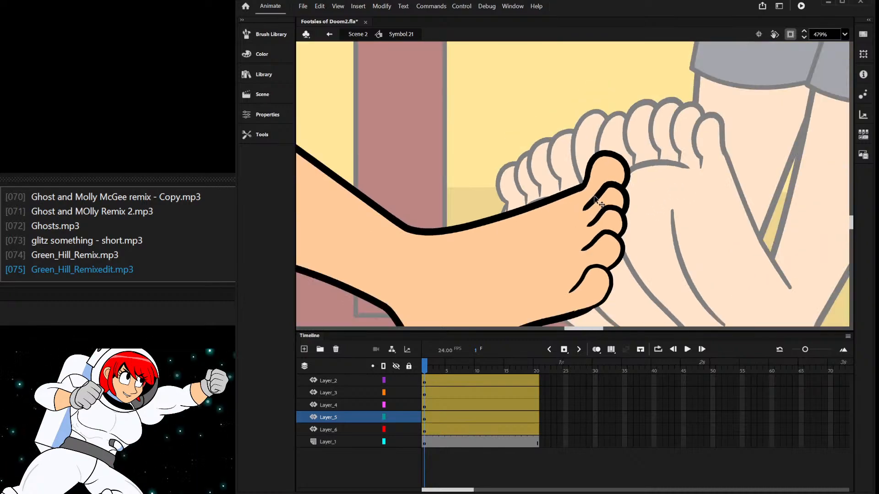
{"action": "scroll", "coordinate": [593, 201], "scroll_direction": "down", "scroll_amount": 4}
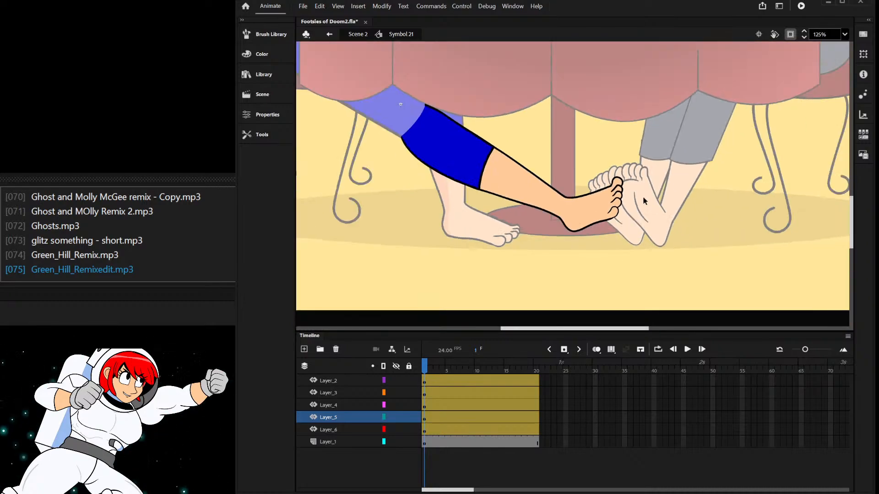
{"action": "scroll", "coordinate": [644, 201], "scroll_direction": "up", "scroll_amount": 5}
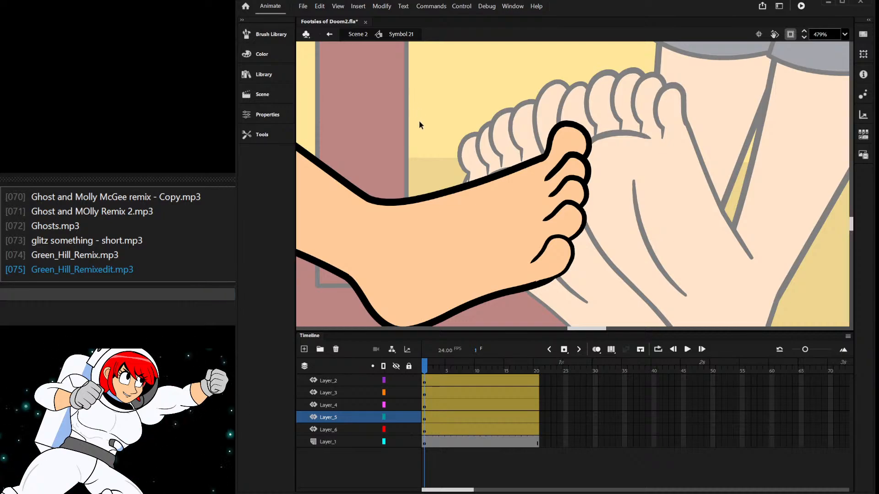
{"action": "scroll", "coordinate": [663, 153], "scroll_direction": "down", "scroll_amount": 5}
{"action": "scroll", "coordinate": [622, 190], "scroll_direction": "up", "scroll_amount": 8}
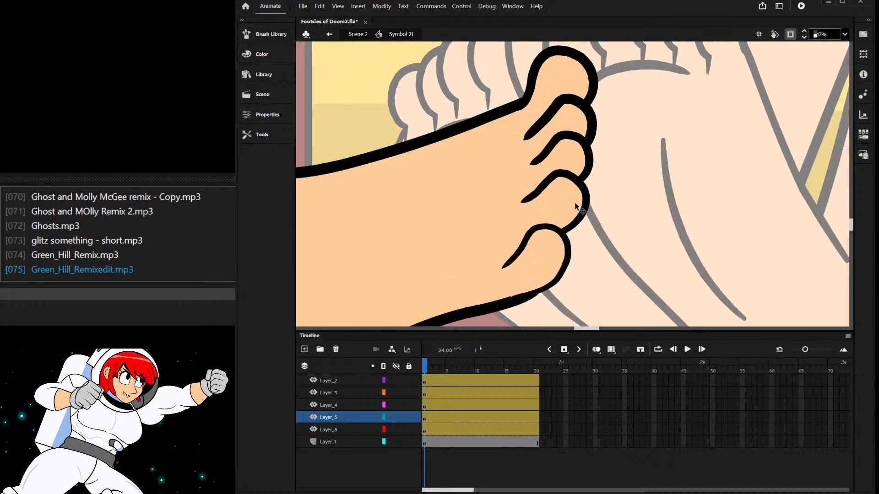
- Nudge the middle toes at frame 1 to even out their spacing along the foot
{"action": "left_click", "coordinate": [572, 210]}
{"action": "left_click", "coordinate": [578, 165]}
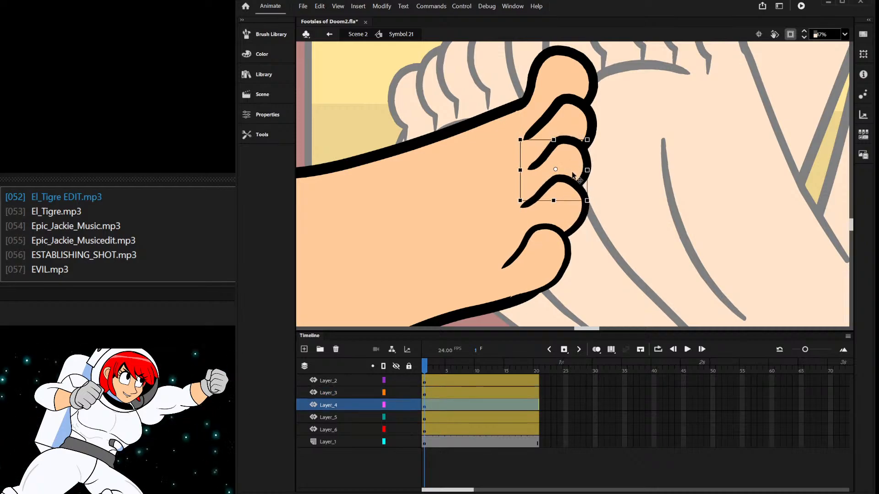
{"action": "left_click", "coordinate": [576, 109]}
{"action": "scroll", "coordinate": [545, 212], "scroll_direction": "down", "scroll_amount": 3}
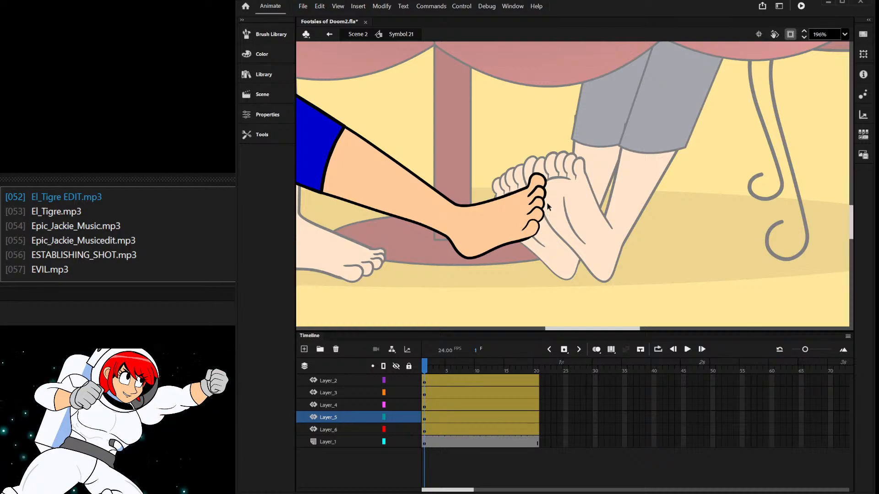
{"action": "scroll", "coordinate": [512, 229], "scroll_direction": "up", "scroll_amount": 2}
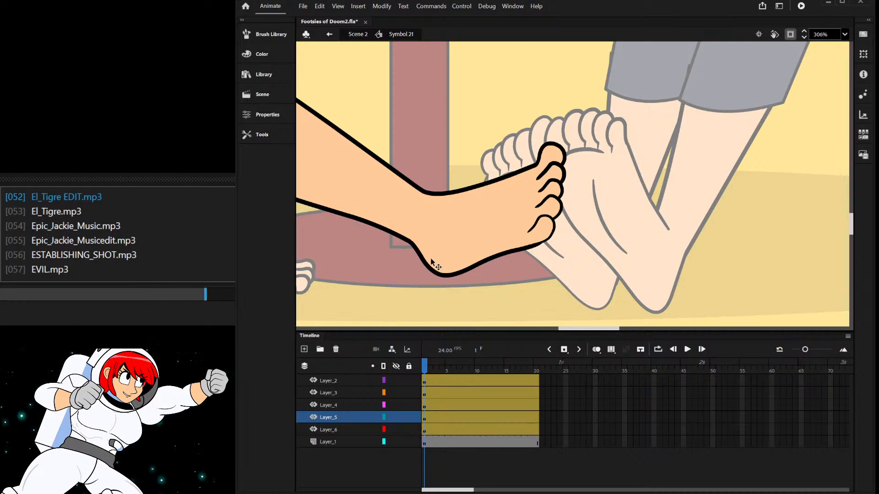
- Insert keyframes at frames 20 and 10 on all five toe layers
{"action": "left_click_drag", "start_coordinate": [438, 375], "coordinate": [543, 435]}
{"action": "left_click", "coordinate": [539, 370]}
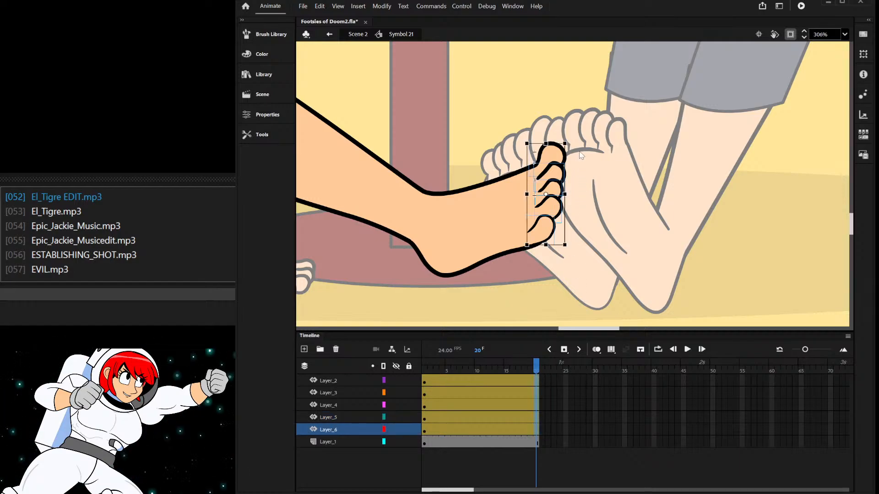
{"action": "left_click_drag", "start_coordinate": [441, 370], "coordinate": [467, 378]}
{"action": "left_click", "coordinate": [475, 428]}
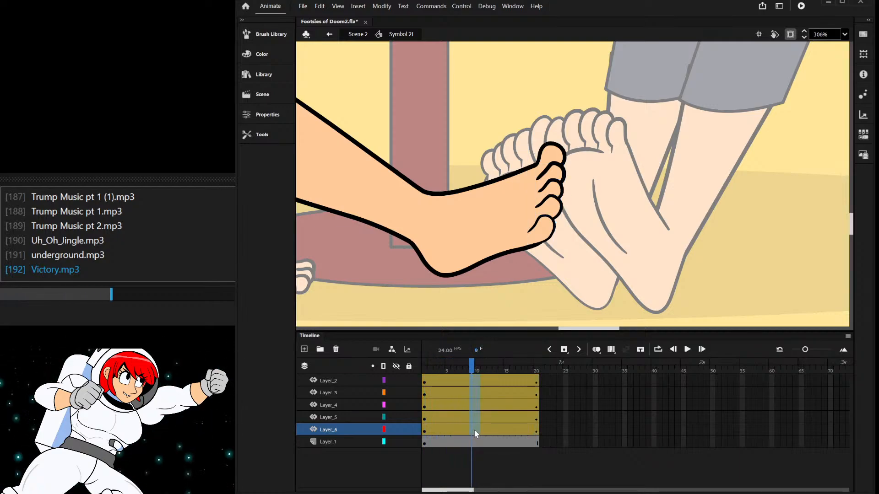
{"action": "left_click", "coordinate": [475, 430]}
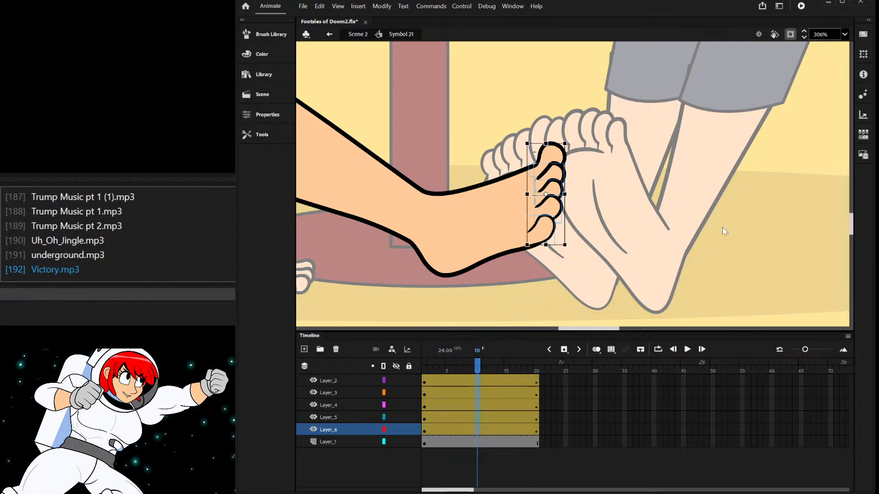
{"action": "left_click", "coordinate": [614, 148]}
- Move each toe's transformation point to its base at frame 10, so every toe pivots where it joins the foot
{"action": "scroll", "coordinate": [594, 196], "scroll_direction": "up", "scroll_amount": 3}
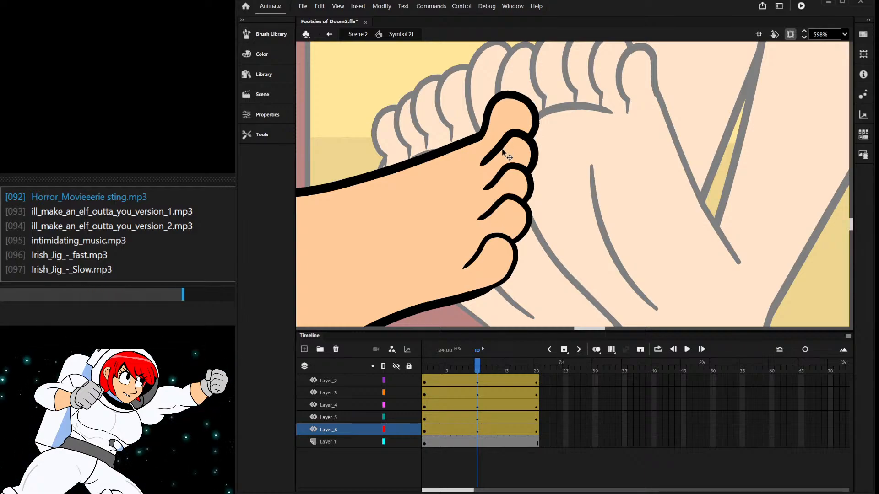
{"action": "left_click", "coordinate": [501, 124]}
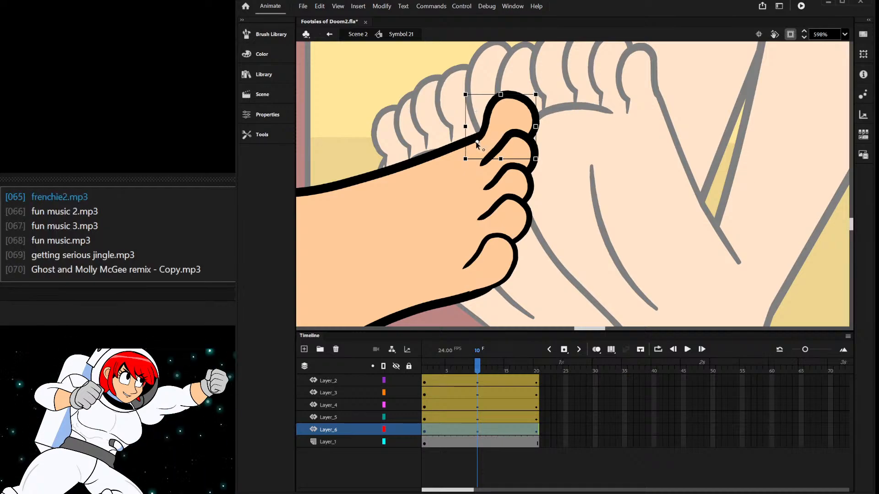
{"action": "left_click", "coordinate": [483, 166]}
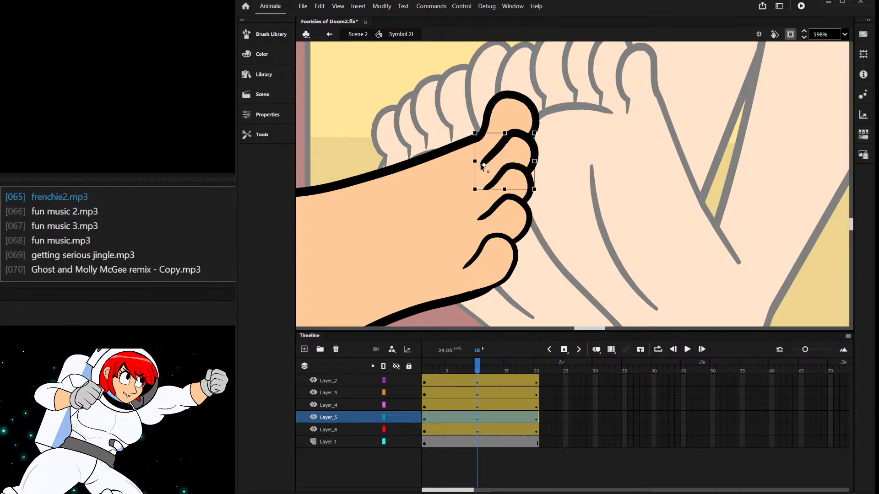
{"action": "left_click", "coordinate": [484, 189]}
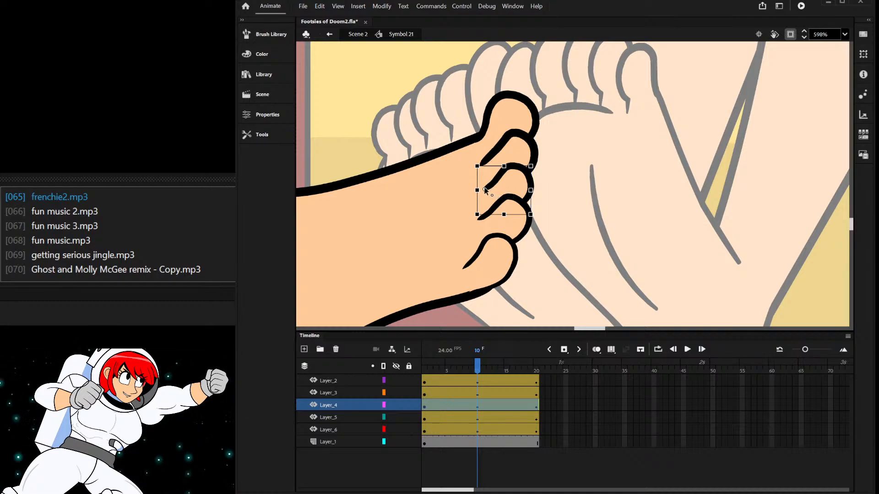
{"action": "left_click", "coordinate": [505, 222]}
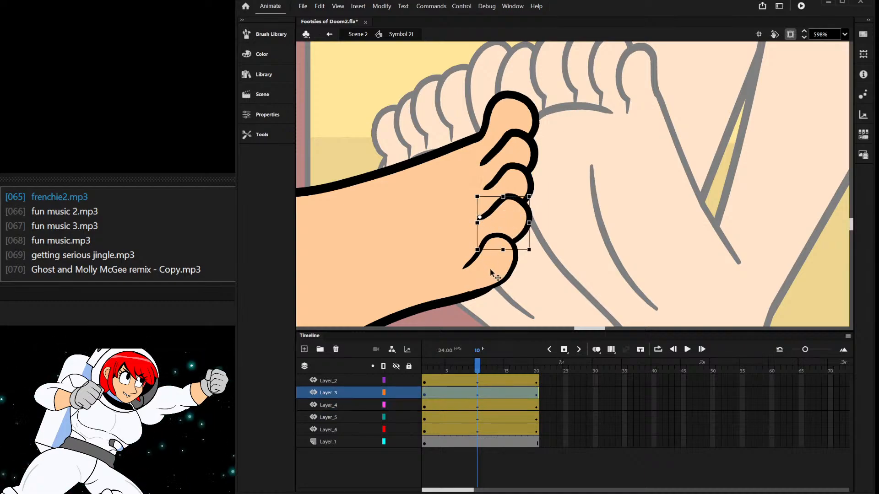
{"action": "left_click", "coordinate": [495, 283]}
{"action": "left_click", "coordinate": [559, 292]}
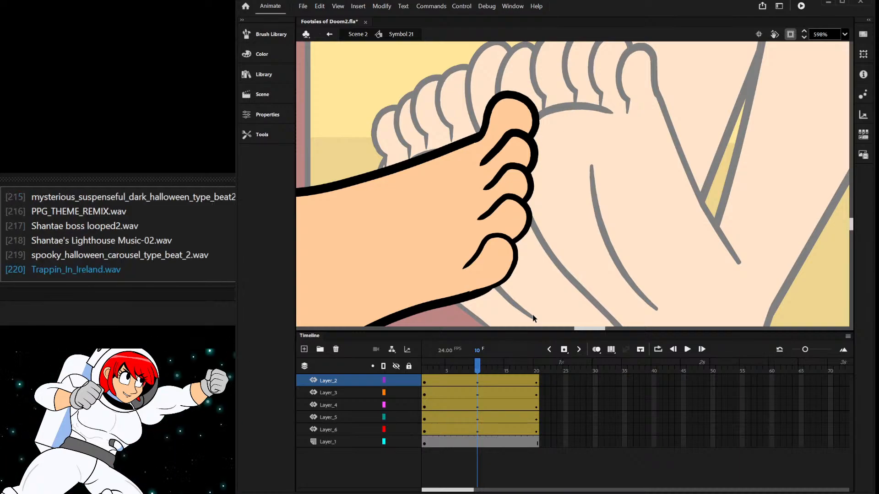
- At frame 10, squash the big toe downward and rotate the toe beside it up and back toward the foot
{"action": "left_click", "coordinate": [505, 280]}
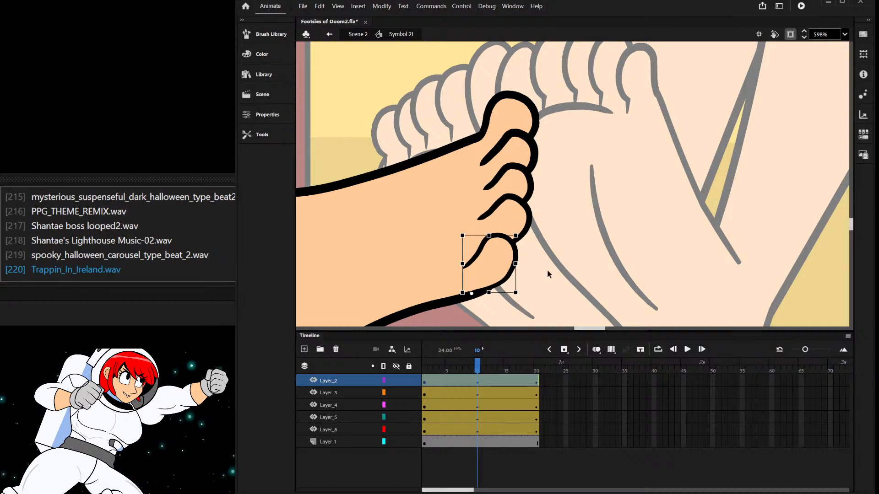
{"action": "mouse_move", "coordinate": [478, 365]}
{"action": "left_mouse_down"}
{"action": "mouse_move", "coordinate": [425, 366]}
{"action": "mouse_move", "coordinate": [477, 367]}
{"action": "left_mouse_up"}
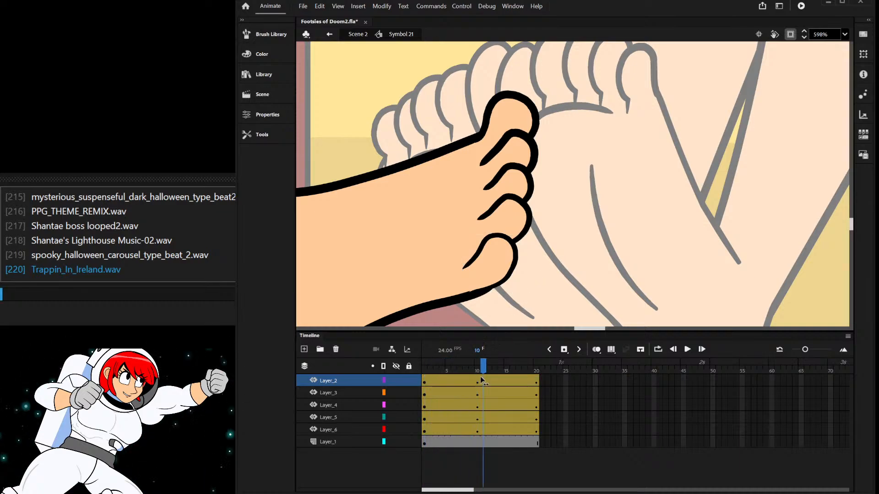
{"action": "left_click", "coordinate": [485, 274]}
{"action": "left_click_drag", "start_coordinate": [516, 251], "coordinate": [516, 265]}
{"action": "left_click", "coordinate": [525, 225]}
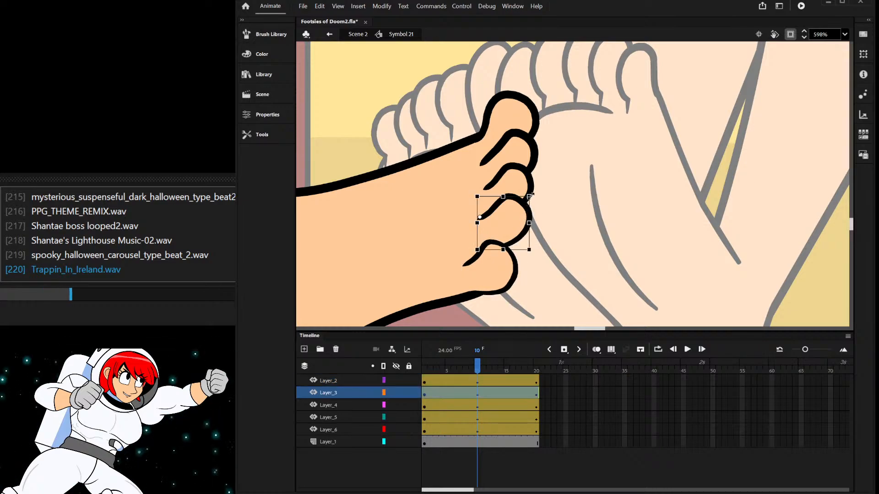
{"action": "left_click_drag", "start_coordinate": [515, 209], "coordinate": [503, 209]}
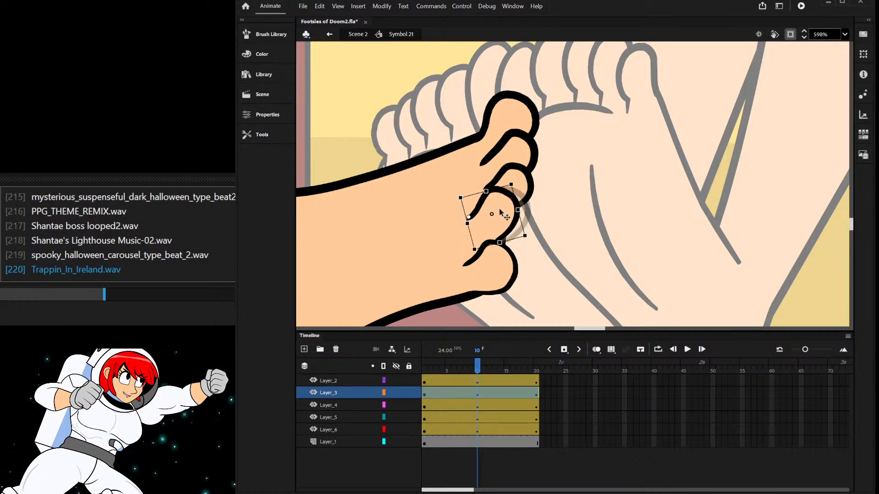
- At frame 10, rotate the middle toe down, the one above it up, and tilt the smallest toe forward over the sole
{"action": "left_click", "coordinate": [515, 179]}
{"action": "left_click_drag", "start_coordinate": [531, 170], "coordinate": [525, 196]}
{"action": "left_click", "coordinate": [532, 152]}
{"action": "mouse_move", "coordinate": [545, 135]}
{"action": "left_mouse_down"}
{"action": "mouse_move", "coordinate": [522, 120]}
{"action": "mouse_move", "coordinate": [544, 121]}
{"action": "left_mouse_up"}
{"action": "left_click", "coordinate": [515, 110]}
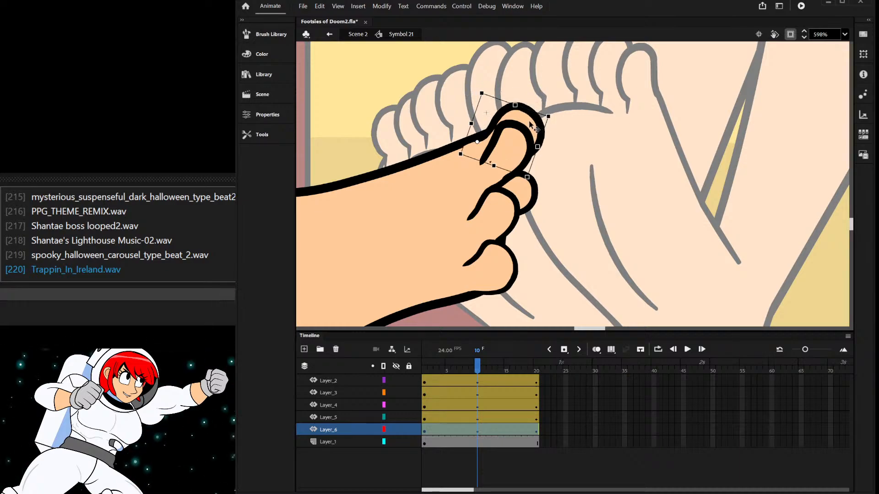
{"action": "scroll", "coordinate": [545, 158], "scroll_direction": "up", "scroll_amount": 3}
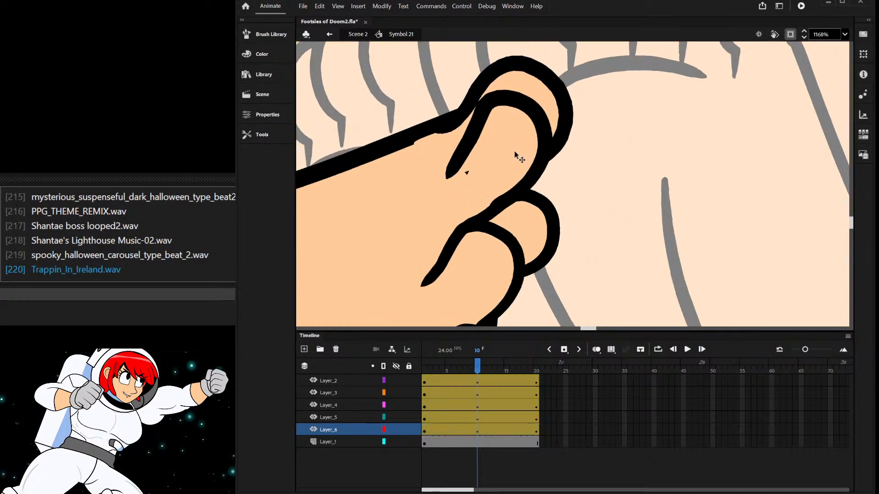
{"action": "left_click", "coordinate": [518, 158]}
{"action": "left_click", "coordinate": [601, 164]}
{"action": "scroll", "coordinate": [552, 130], "scroll_direction": "down", "scroll_amount": 3}
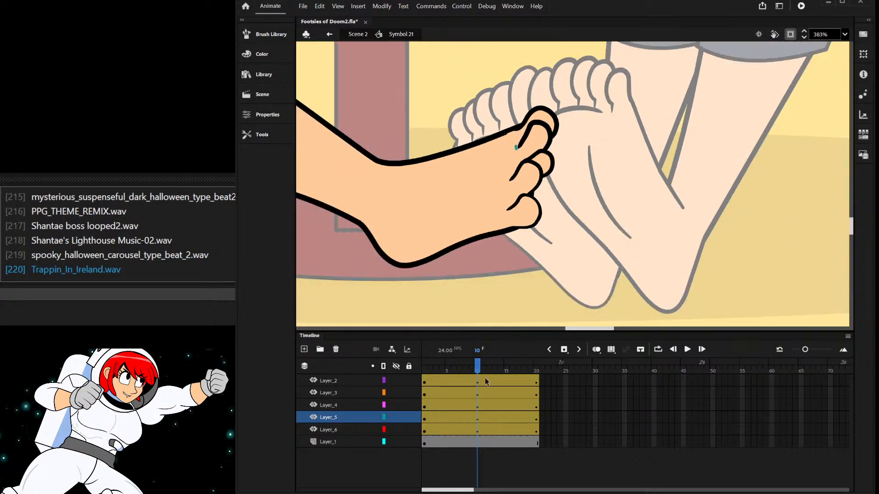
- Play the toe animation from frame 1 to check the movement
{"action": "left_click_drag", "start_coordinate": [479, 368], "coordinate": [420, 380]}
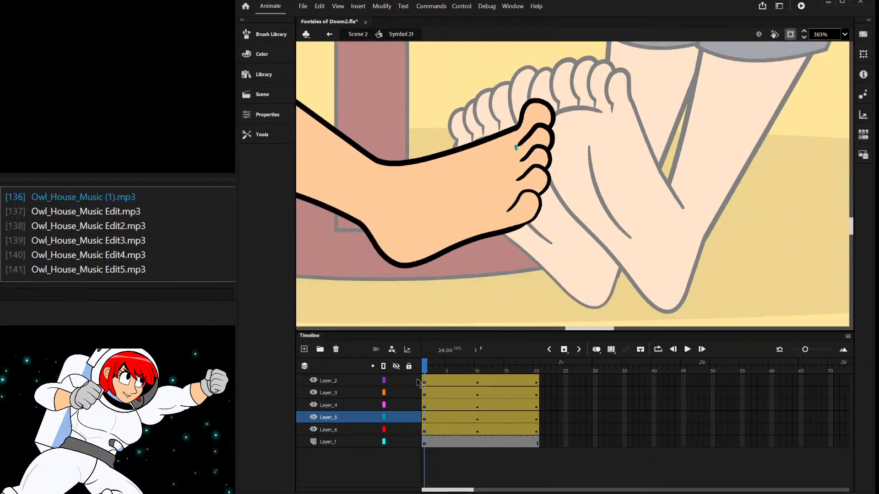
{"action": "key", "text": "Return"}
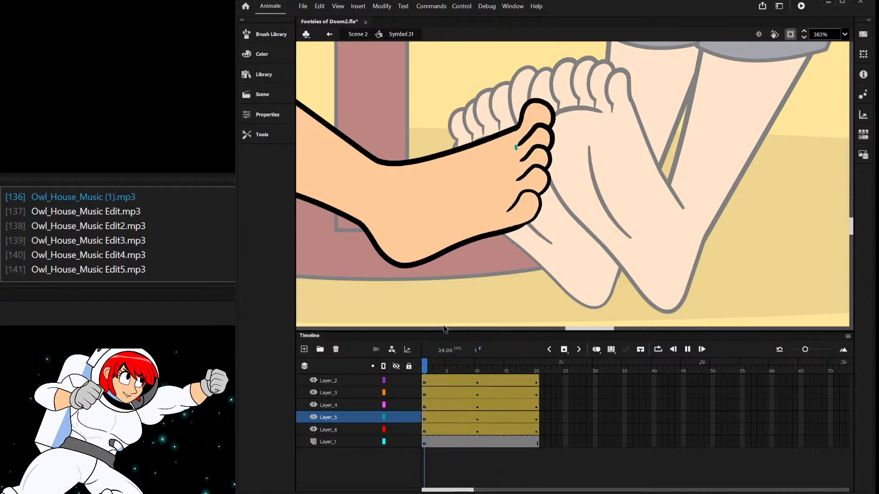
{"action": "key", "text": "Return"}
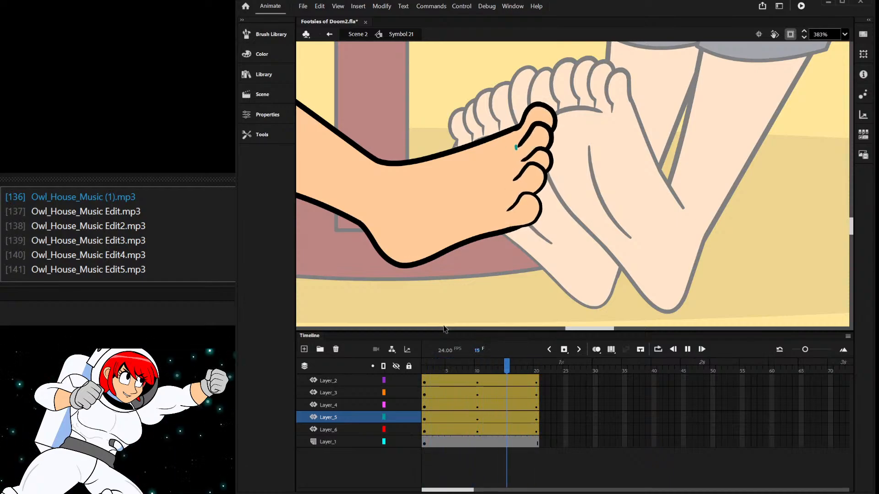
{"action": "key", "text": "Return"}
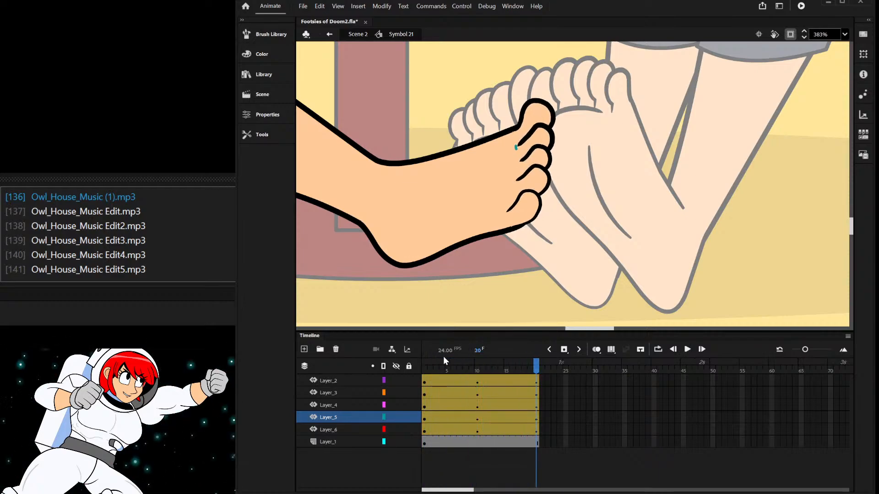
- Speed up the toe movement by removing frames 11 to 13 and three frames before the frame 10 keyframe across all layers
{"action": "left_click_drag", "start_coordinate": [486, 443], "coordinate": [494, 366]}
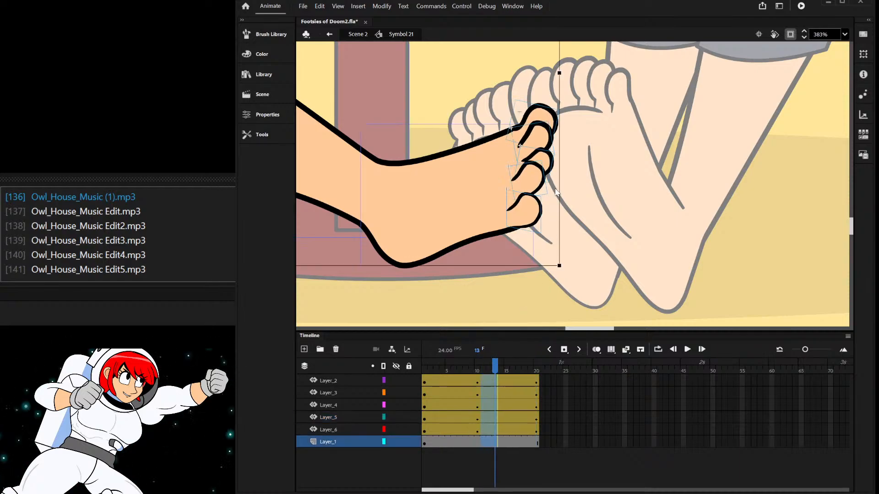
{"action": "key", "text": "shift+F5"}
{"action": "left_click", "coordinate": [467, 362]}
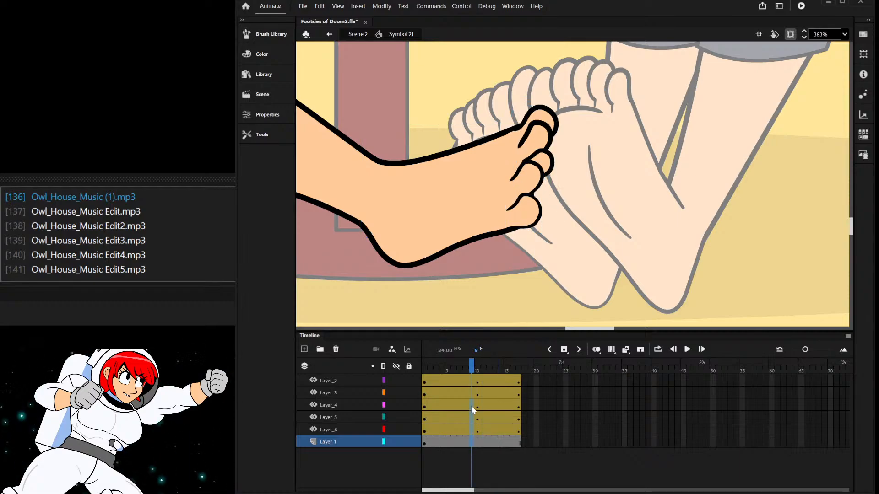
{"action": "left_click_drag", "start_coordinate": [467, 358], "coordinate": [415, 352]}
{"action": "key", "text": "shift+F5"}
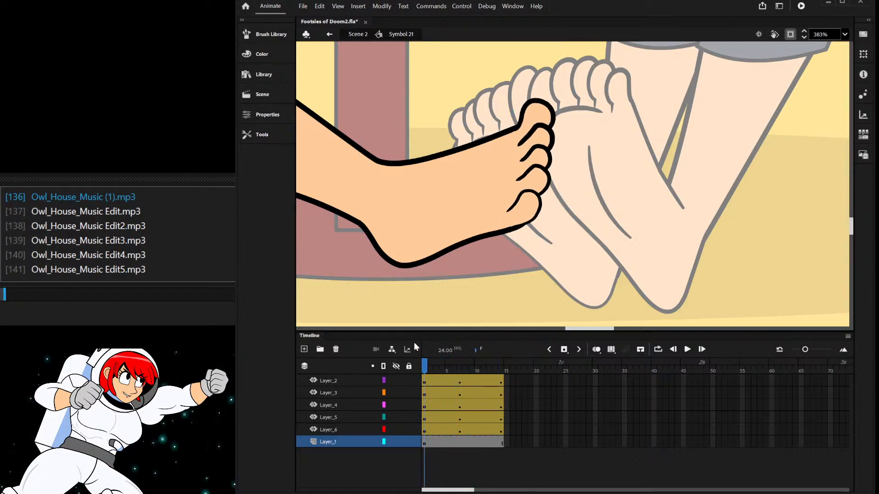
- Play back the shortened toe movement several times, rewind to the first frame and return to Scene 2
{"action": "key", "text": "Return"}
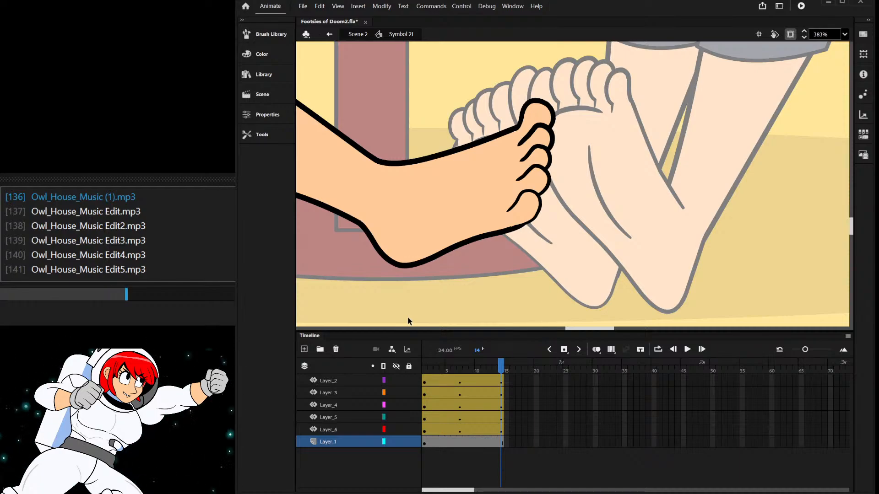
{"action": "key", "text": "Return"}
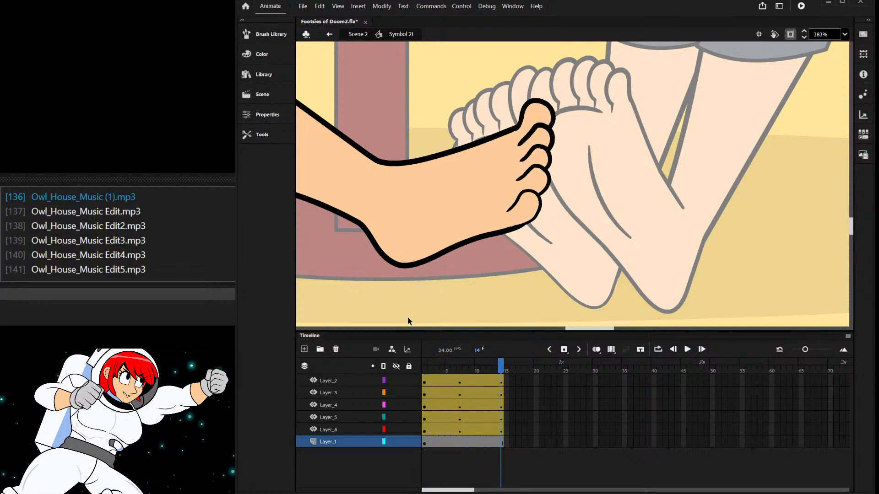
{"action": "key", "text": "Return"}
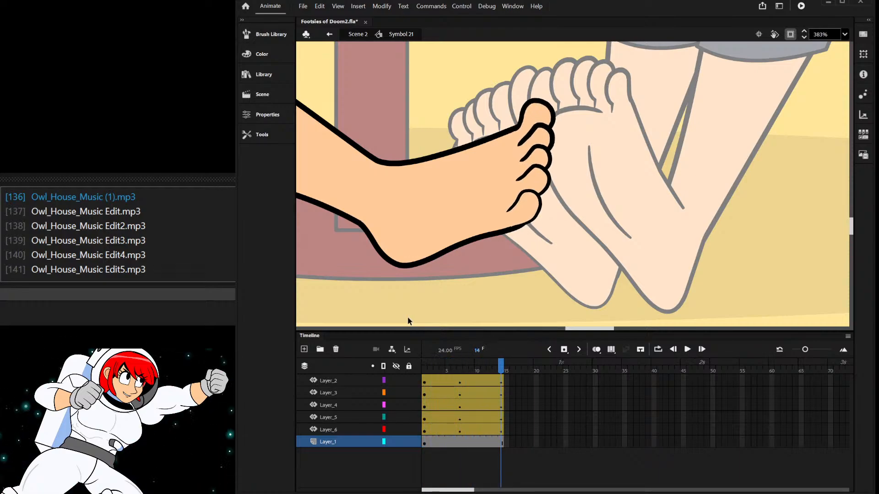
{"action": "key", "text": "Return"}
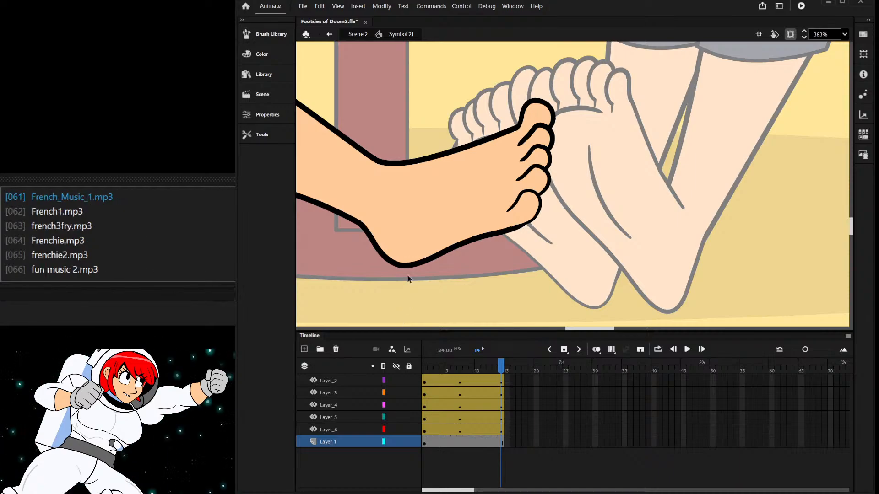
{"action": "left_click_drag", "start_coordinate": [493, 371], "coordinate": [370, 393]}
{"action": "double_click", "coordinate": [657, 196]}
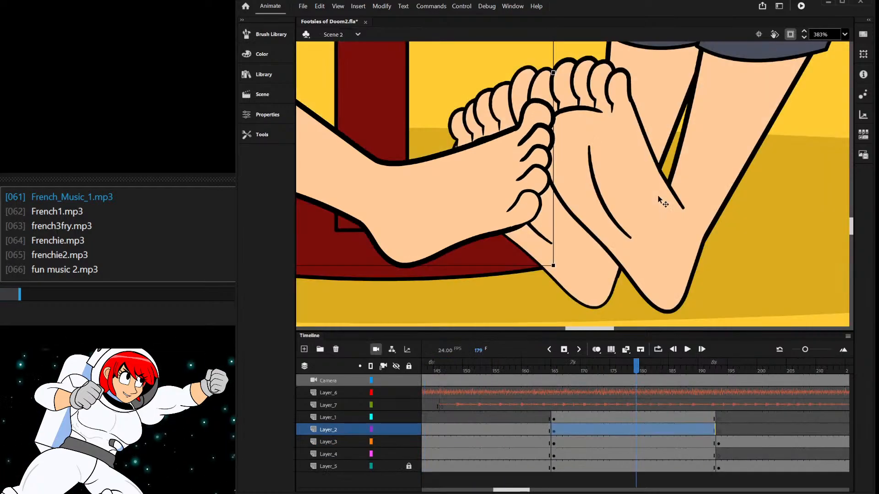
- Compare the menu close-up around frame 160 with the wide table shot around frame 172 to judge the cut's framing
{"action": "scroll", "coordinate": [576, 264], "scroll_direction": "down", "scroll_amount": 3}
{"action": "left_click_drag", "start_coordinate": [644, 371], "coordinate": [525, 437]}
{"action": "scroll", "coordinate": [566, 266], "scroll_direction": "down", "scroll_amount": 3}
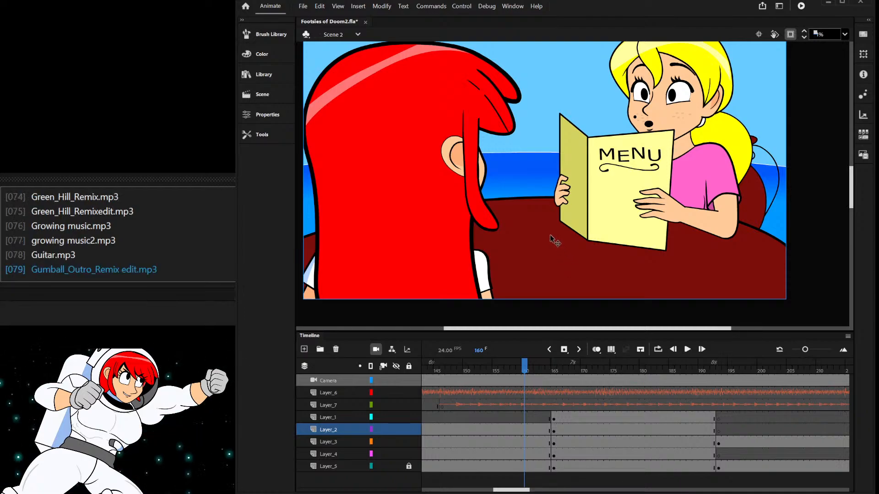
{"action": "scroll", "coordinate": [550, 236], "scroll_direction": "down", "scroll_amount": 3}
{"action": "scroll", "coordinate": [535, 244], "scroll_direction": "up", "scroll_amount": 2}
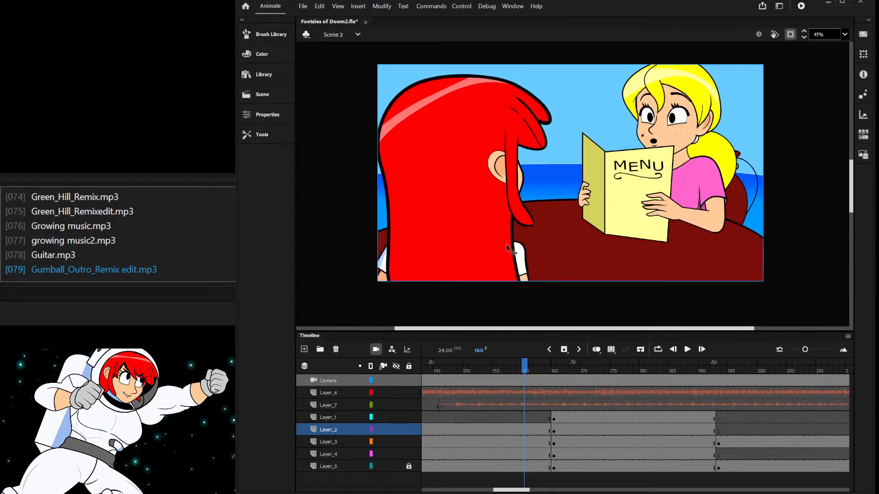
{"action": "scroll", "coordinate": [521, 251], "scroll_direction": "up", "scroll_amount": 2}
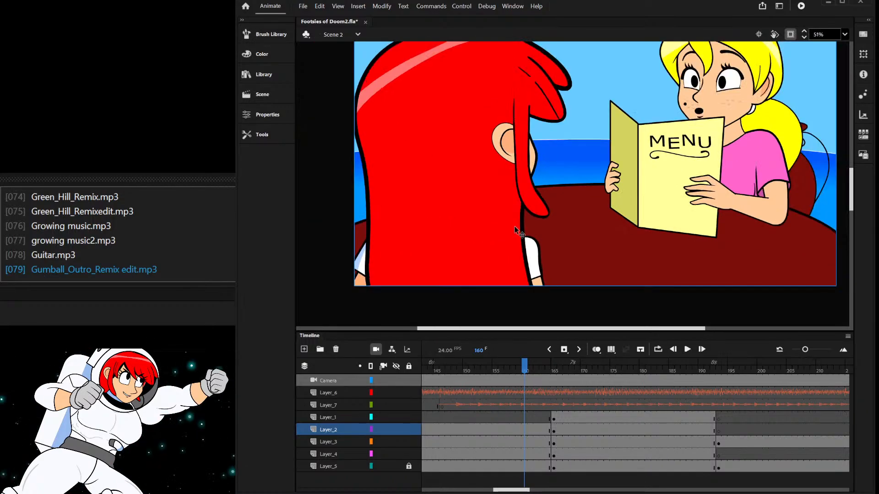
{"action": "left_click_drag", "start_coordinate": [525, 370], "coordinate": [597, 423]}
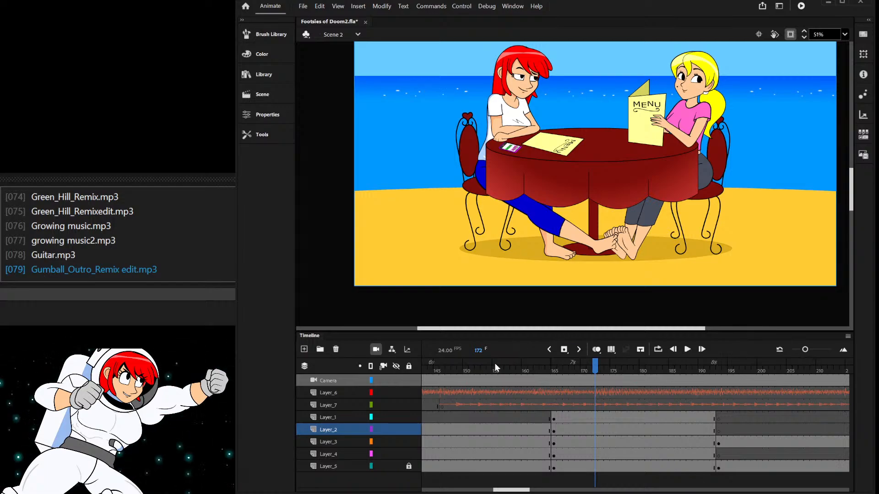
{"action": "left_click_drag", "start_coordinate": [575, 372], "coordinate": [616, 423]}
{"action": "left_click_drag", "start_coordinate": [551, 429], "coordinate": [600, 428]}
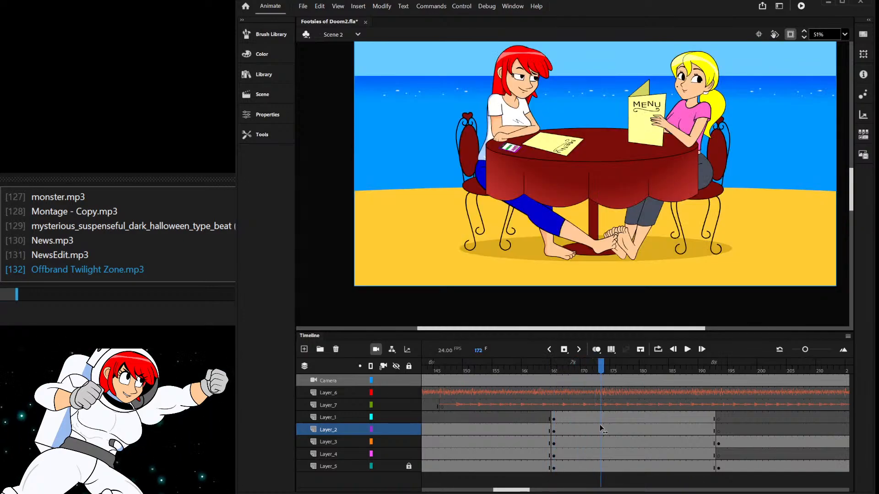
{"action": "scroll", "coordinate": [654, 170], "scroll_direction": "down", "scroll_amount": 2}
{"action": "scroll", "coordinate": [639, 200], "scroll_direction": "up", "scroll_amount": 1}
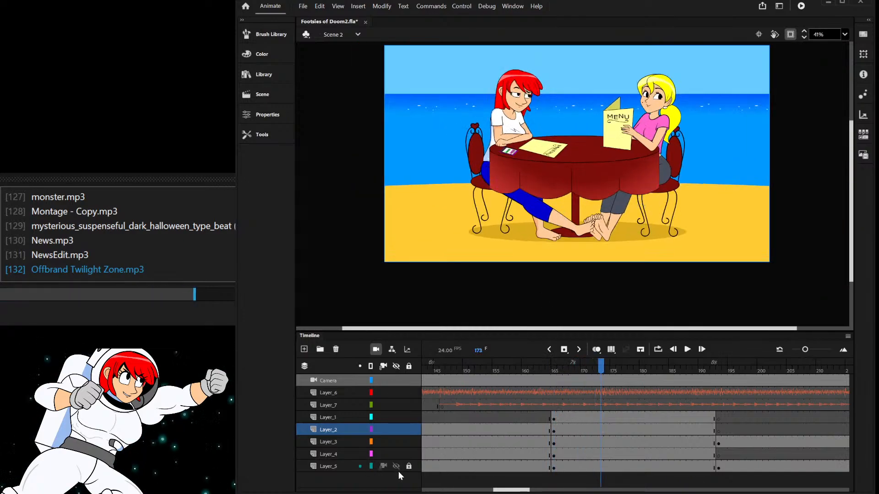
- Unlock Layer_5, enlarge all artwork of the wide table shot at the frame 165 keyframe, and shift it slightly to reframe the shot
{"action": "left_click", "coordinate": [408, 466]}
{"action": "key", "text": "ctrl+a"}
{"action": "left_click_drag", "start_coordinate": [553, 419], "coordinate": [555, 467]}
{"action": "scroll", "coordinate": [566, 206], "scroll_direction": "down", "scroll_amount": 1}
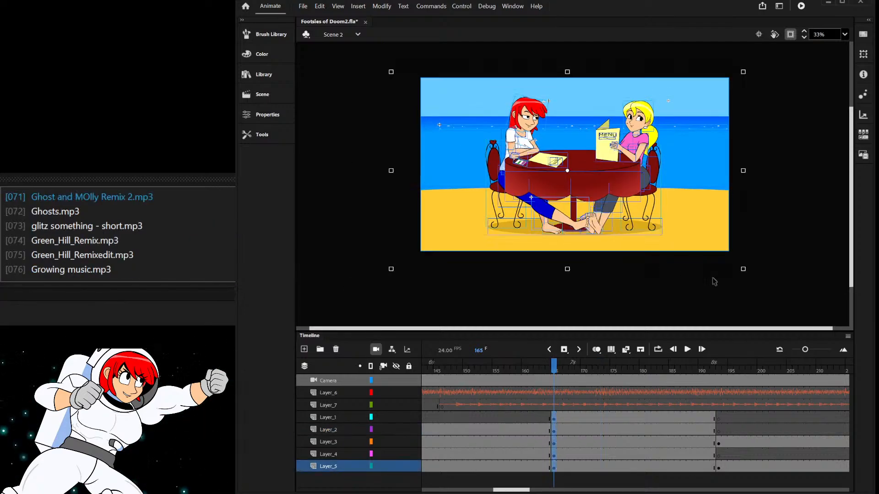
{"action": "left_click_drag", "start_coordinate": [742, 269], "coordinate": [769, 285]}
{"action": "left_click_drag", "start_coordinate": [713, 243], "coordinate": [707, 242]}
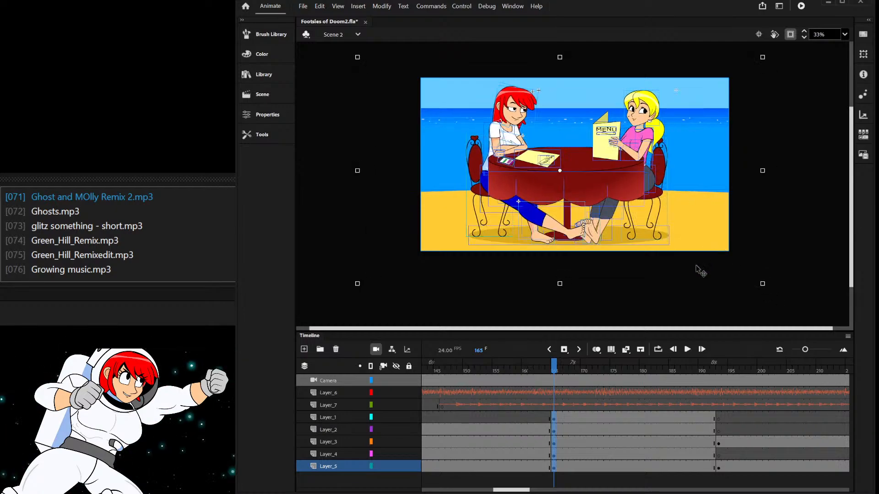
{"action": "left_click", "coordinate": [676, 309]}
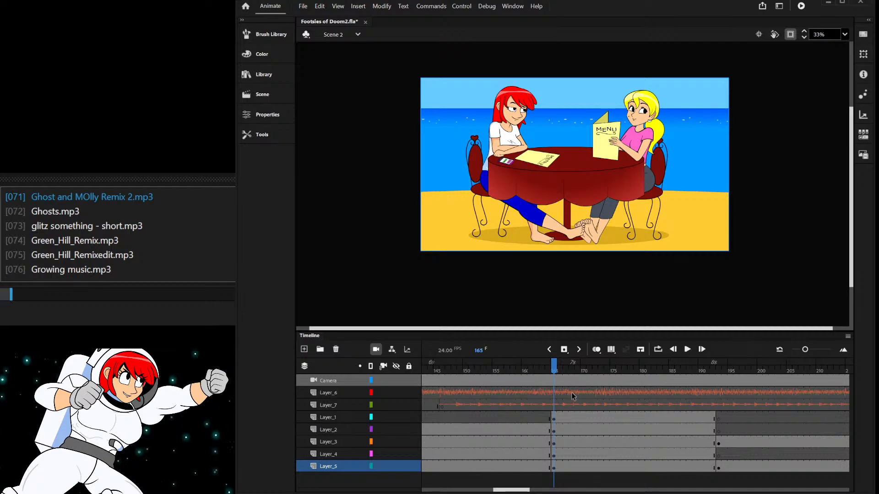
{"action": "key", "text": "ctrl+a"}
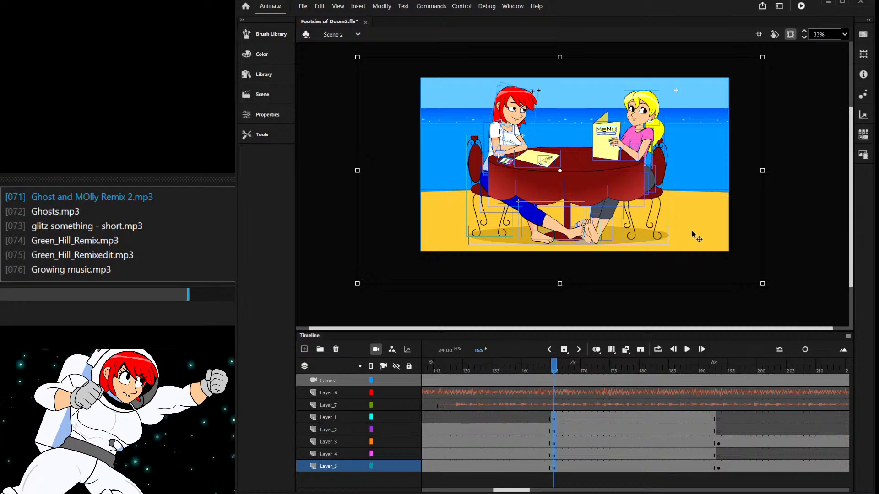
{"action": "left_click_drag", "start_coordinate": [691, 230], "coordinate": [699, 231]}
{"action": "left_click_drag", "start_coordinate": [554, 368], "coordinate": [625, 368]}
{"action": "scroll", "coordinate": [596, 224], "scroll_direction": "up", "scroll_amount": 3}
{"action": "left_click", "coordinate": [602, 245]}
{"action": "scroll", "coordinate": [602, 244], "scroll_direction": "up", "scroll_amount": 2}
{"action": "left_click_drag", "start_coordinate": [601, 242], "coordinate": [616, 248]}
{"action": "key", "text": "ctrl+z"}
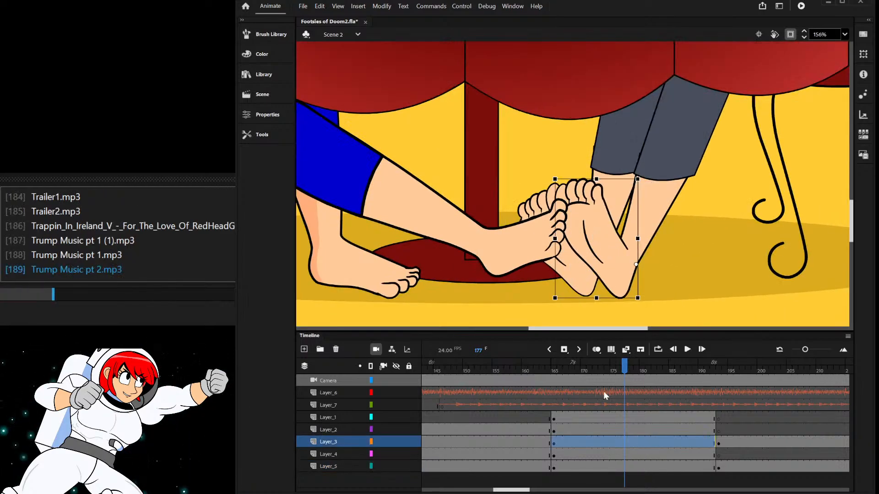
- Combine the separate sole, crease and toe pieces of the blonde's far foot on Layer_3 into a single object
{"action": "left_click", "coordinate": [574, 273]}
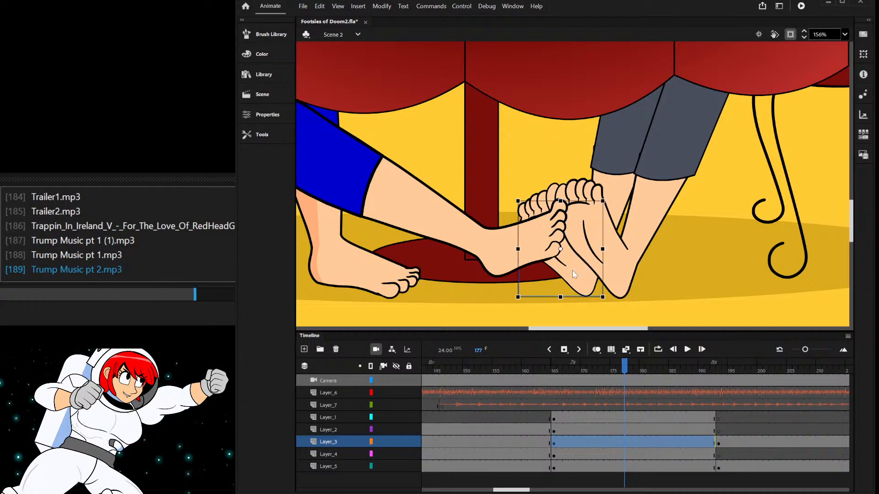
{"action": "left_click_drag", "start_coordinate": [555, 256], "coordinate": [542, 257]}
{"action": "scroll", "coordinate": [544, 260], "scroll_direction": "up", "scroll_amount": 2}
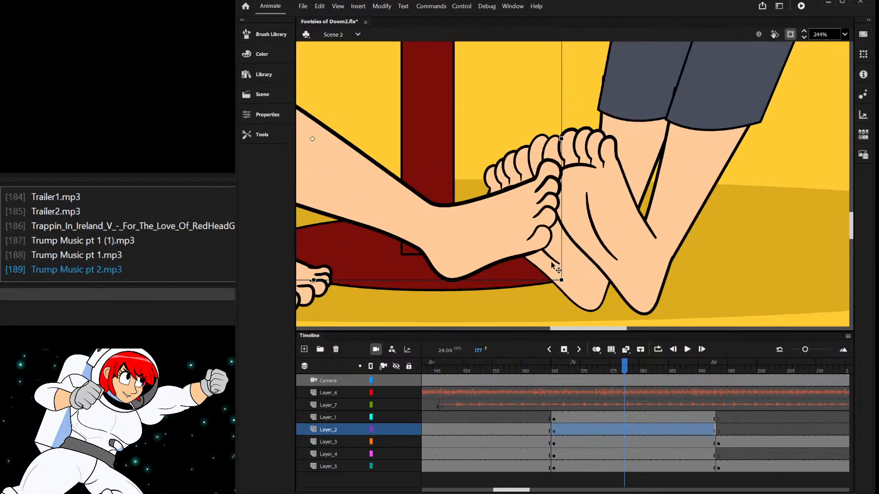
{"action": "left_click", "coordinate": [553, 263]}
{"action": "scroll", "coordinate": [497, 187], "scroll_direction": "up", "scroll_amount": 2}
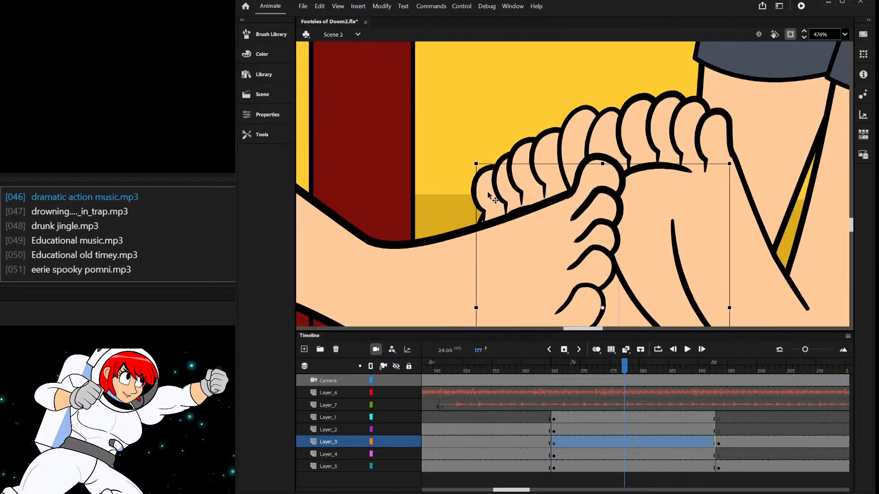
{"action": "left_click", "coordinate": [550, 159], "text": "shift"}
{"action": "left_click", "coordinate": [568, 151], "text": "shift"}
{"action": "left_click_drag", "start_coordinate": [569, 157], "coordinate": [482, 135]}
{"action": "scroll", "coordinate": [506, 121], "scroll_direction": "down", "scroll_amount": 1}
{"action": "scroll", "coordinate": [516, 129], "scroll_direction": "down", "scroll_amount": 4}
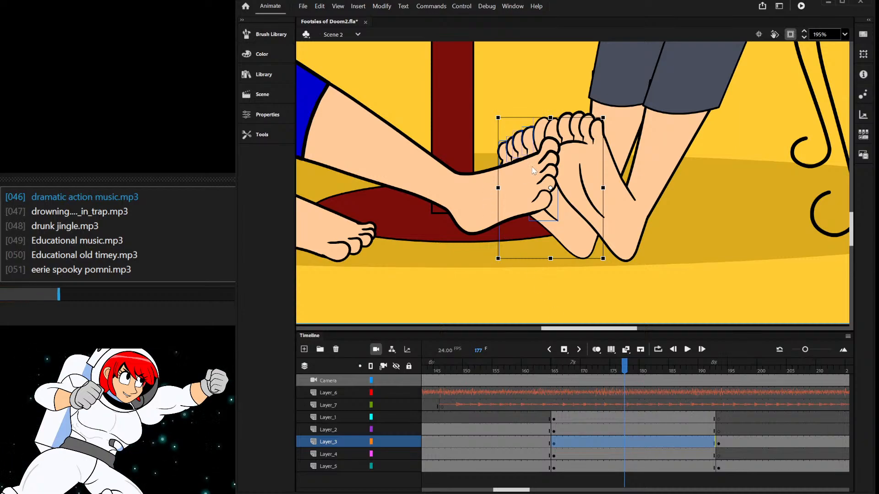
{"action": "key", "text": "ctrl+g"}
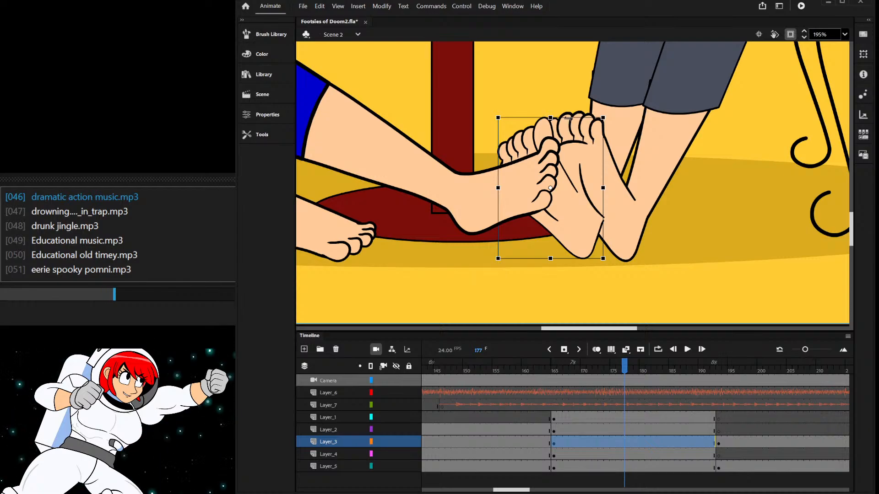
- Bring the blonde's near foot in front of her far foot
{"action": "left_click", "coordinate": [582, 143]}
{"action": "key", "text": "ctrl+shift+Up"}
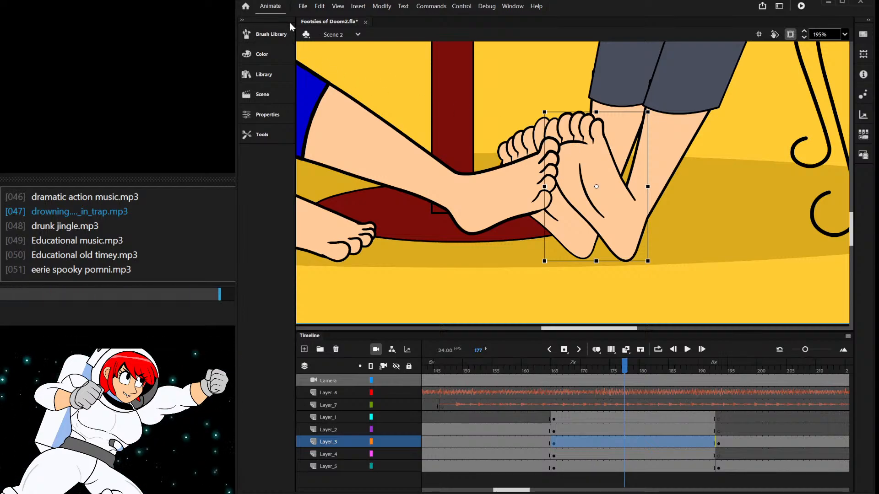
{"action": "scroll", "coordinate": [681, 223], "scroll_direction": "down", "scroll_amount": 1}
{"action": "scroll", "coordinate": [680, 223], "scroll_direction": "down", "scroll_amount": 2}
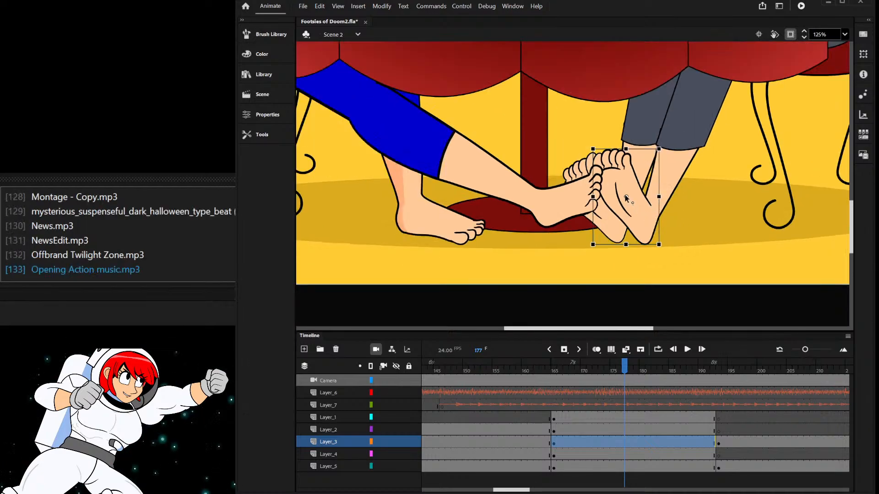
- Place the transformation points of the blonde's far and near feet at the back of their ankles
{"action": "left_click_drag", "start_coordinate": [615, 238], "coordinate": [586, 240]}
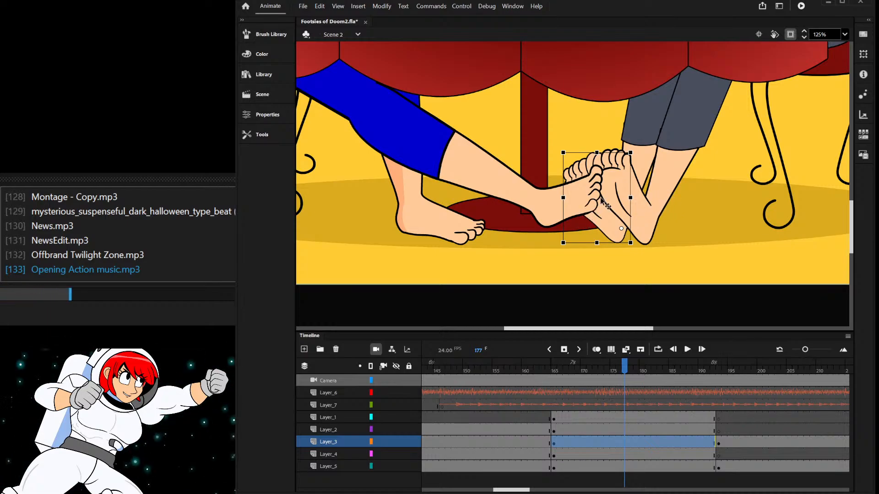
{"action": "scroll", "coordinate": [648, 226], "scroll_direction": "up", "scroll_amount": 3}
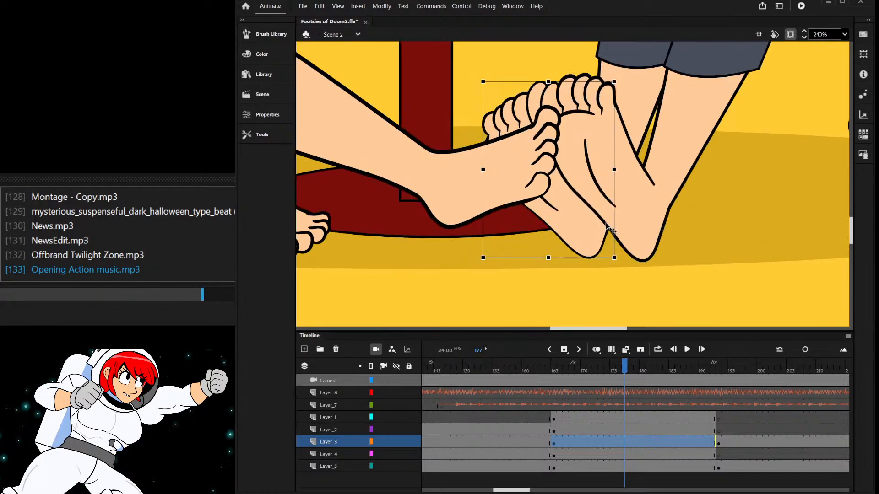
{"action": "left_click", "coordinate": [581, 122]}
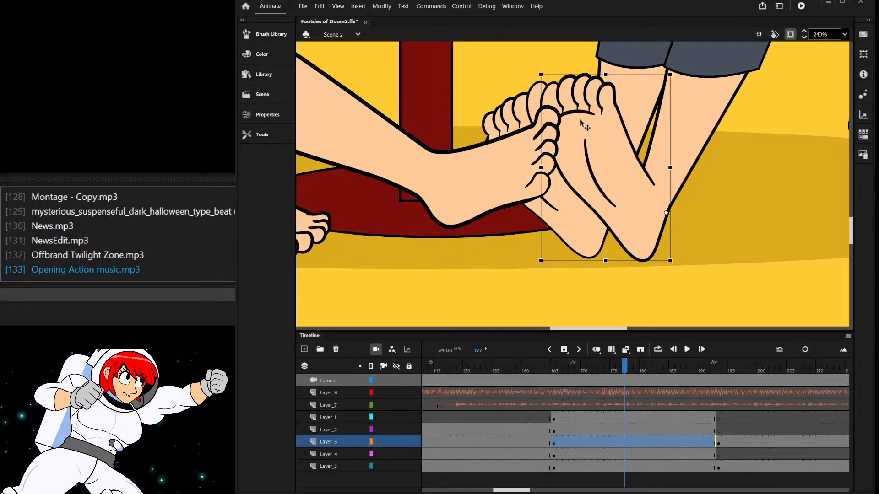
{"action": "scroll", "coordinate": [595, 114], "scroll_direction": "down", "scroll_amount": 3}
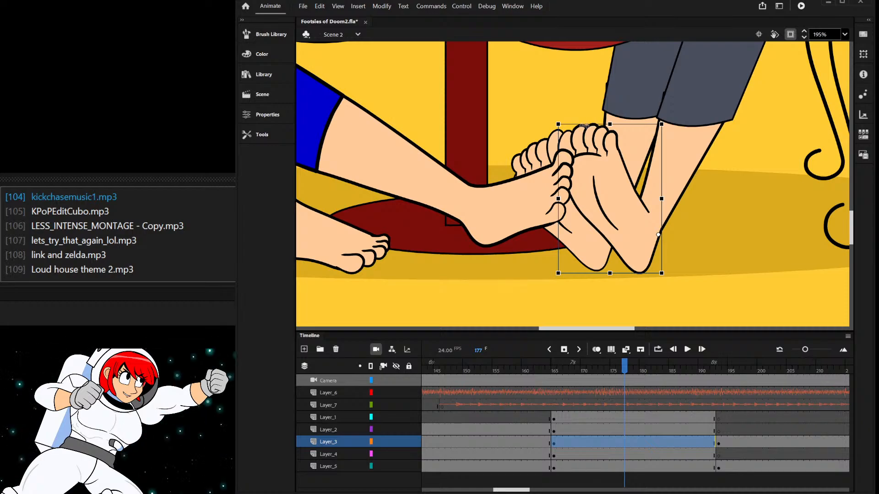
{"action": "left_click", "coordinate": [536, 169]}
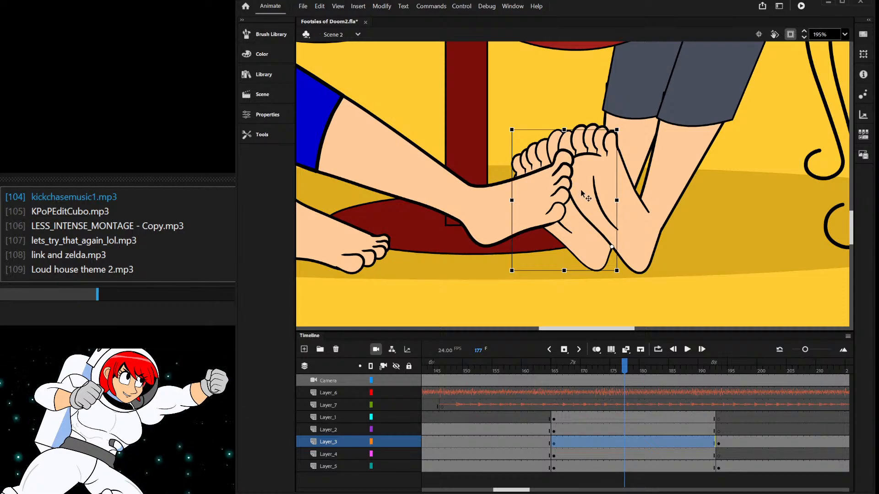
{"action": "left_click_drag", "start_coordinate": [536, 170], "coordinate": [582, 194]}
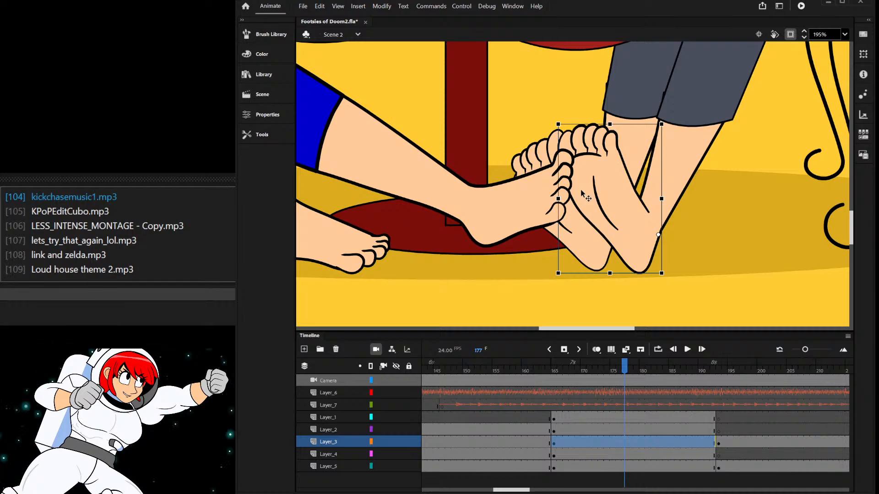
- Extend the timelines inside the blonde's near foot symbol and far foot symbol to frame 30
{"action": "double_click", "coordinate": [592, 168]}
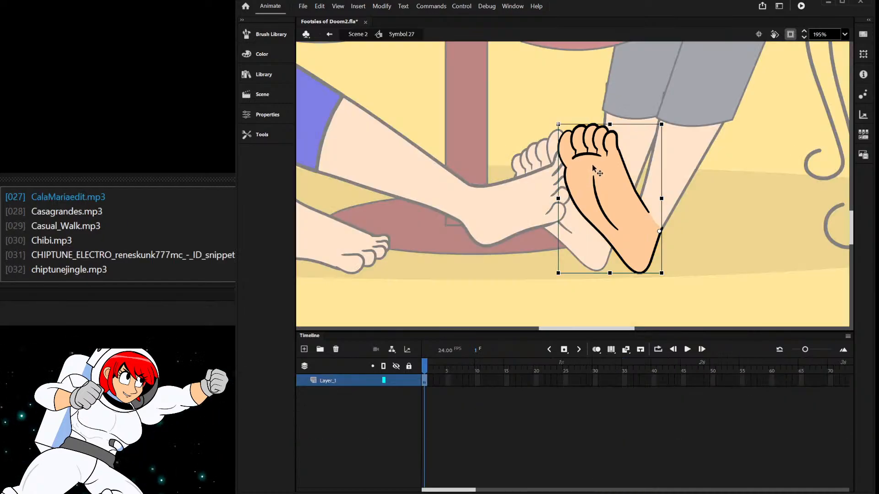
{"action": "left_click", "coordinate": [594, 381]}
{"action": "key", "text": "F5"}
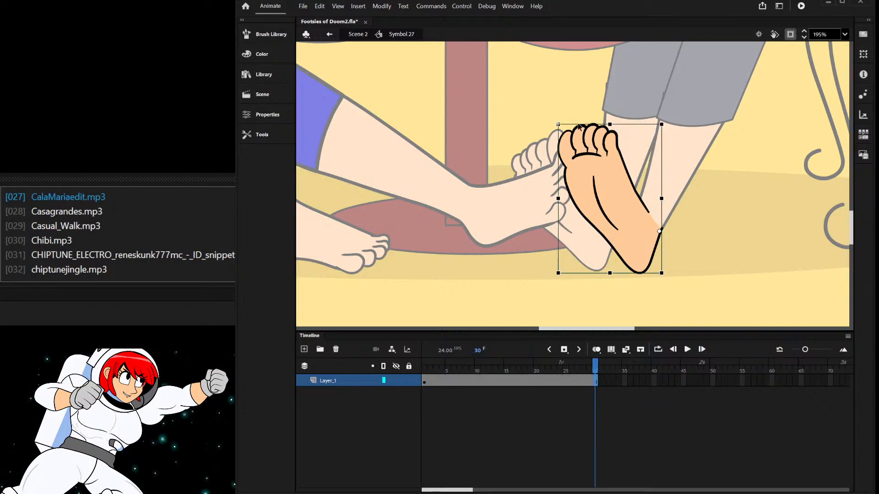
{"action": "double_click", "coordinate": [531, 154]}
{"action": "double_click", "coordinate": [530, 153]}
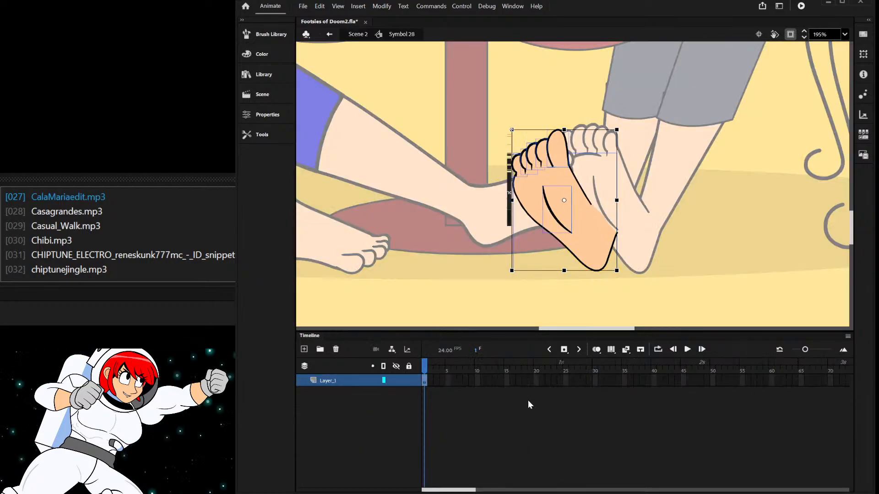
{"action": "left_click", "coordinate": [595, 381]}
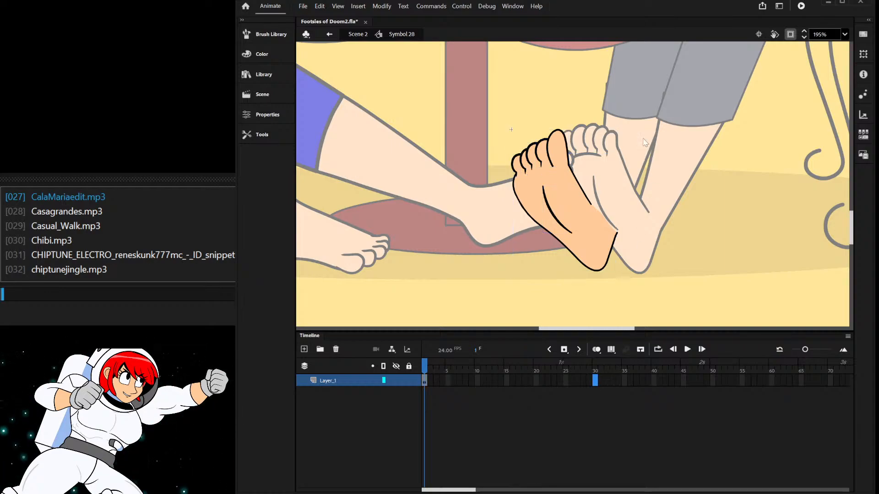
{"action": "key", "text": "F5"}
{"action": "left_click", "coordinate": [542, 86]}
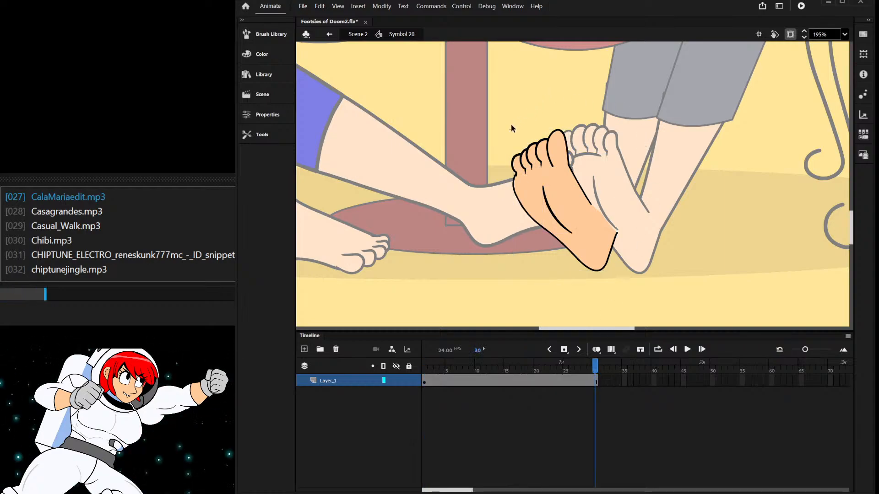
- Apply motion tweens to the big toe and second toe of the blonde's far foot, each on its own layer
{"action": "scroll", "coordinate": [512, 127], "scroll_direction": "up", "scroll_amount": 2}
{"action": "left_click_drag", "start_coordinate": [507, 131], "coordinate": [572, 177]}
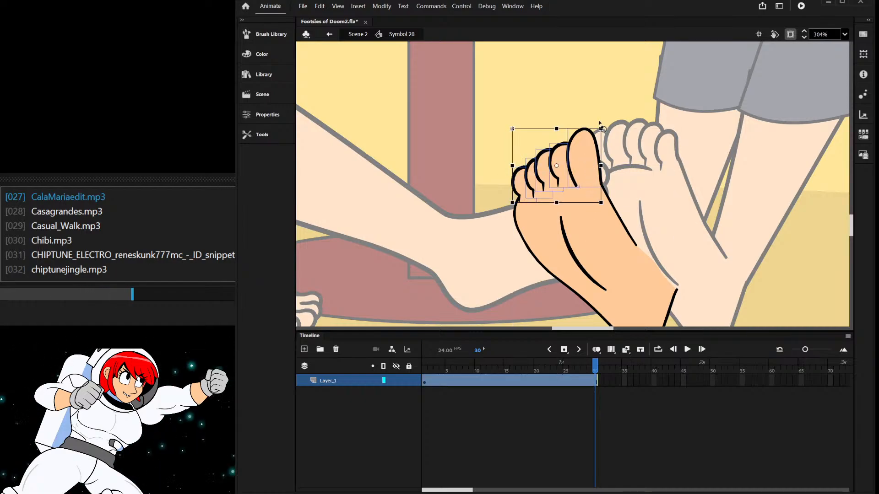
{"action": "scroll", "coordinate": [599, 123], "scroll_direction": "up", "scroll_amount": 3}
{"action": "left_click_drag", "start_coordinate": [626, 81], "coordinate": [654, 107]}
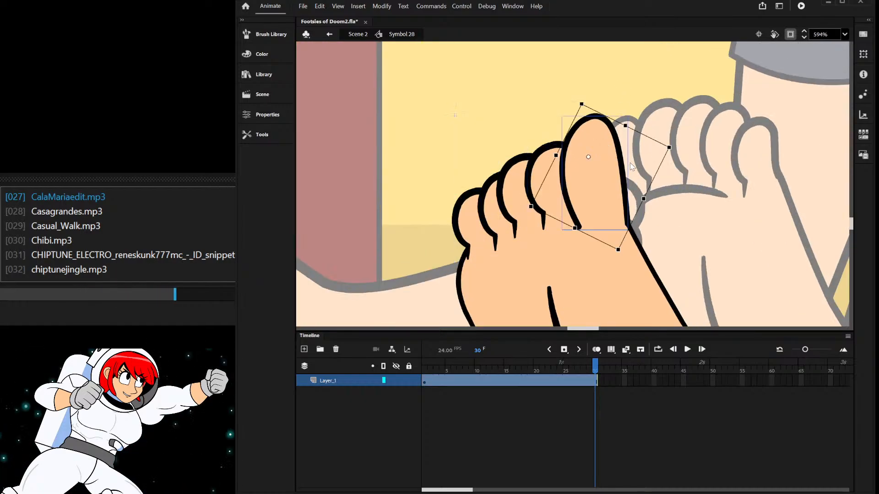
{"action": "key", "text": "F8"}
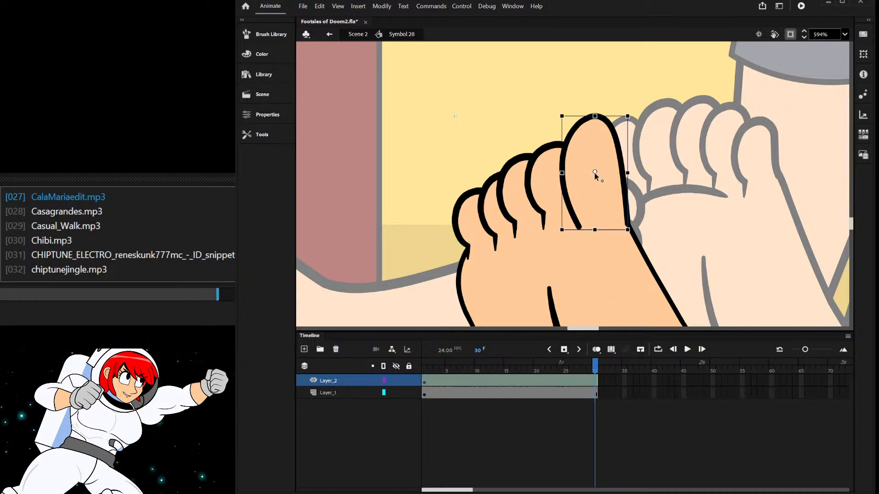
{"action": "left_click", "coordinate": [539, 168]}
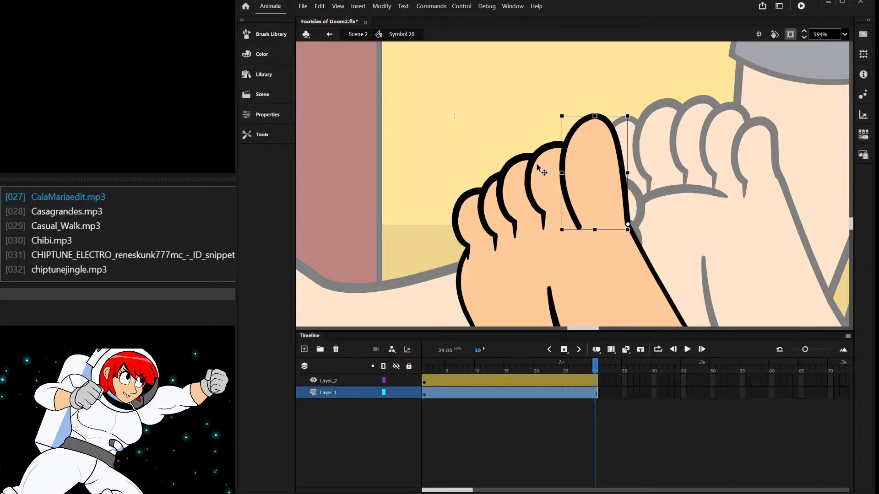
{"action": "key", "text": "F8"}
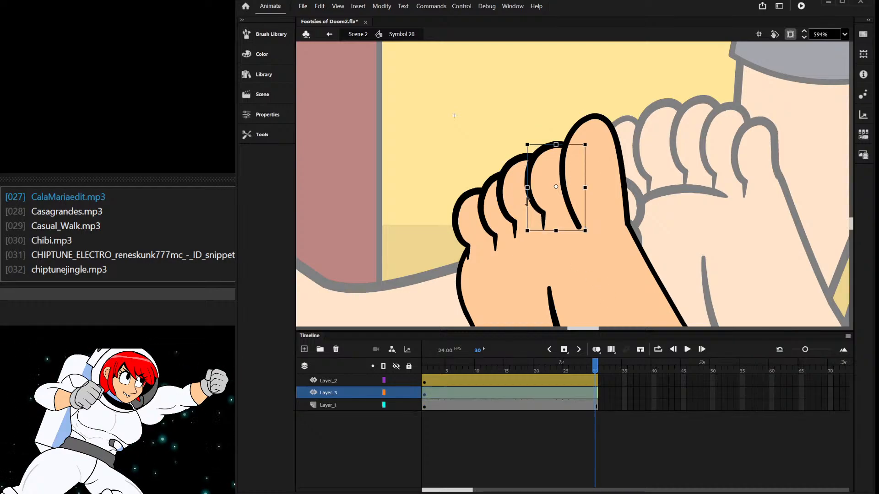
- Apply separate motion tweens to the three remaining smaller toes of the blonde's far foot
{"action": "left_click", "coordinate": [512, 198]}
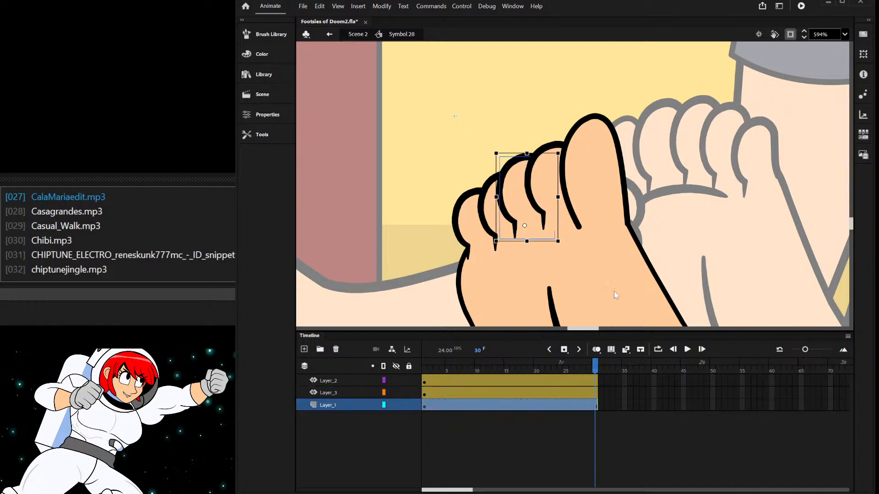
{"action": "key", "text": "F8"}
{"action": "left_click", "coordinate": [490, 203]}
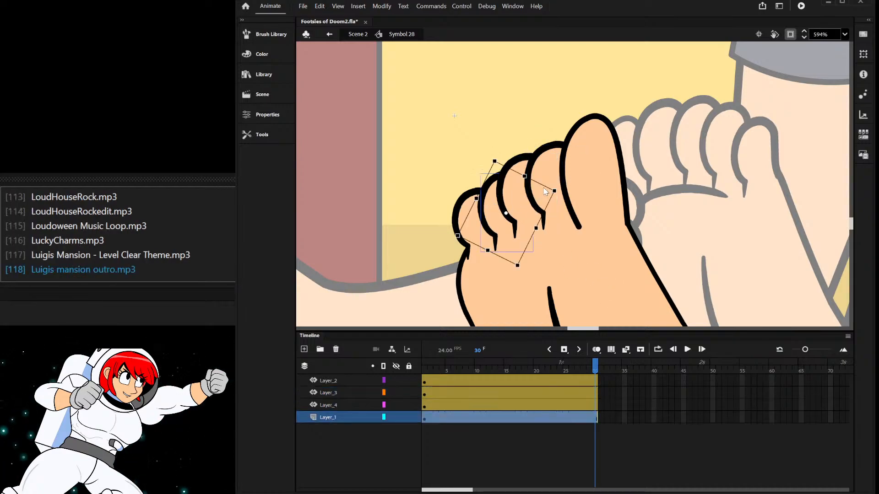
{"action": "key", "text": "F8"}
{"action": "left_click", "coordinate": [475, 224]}
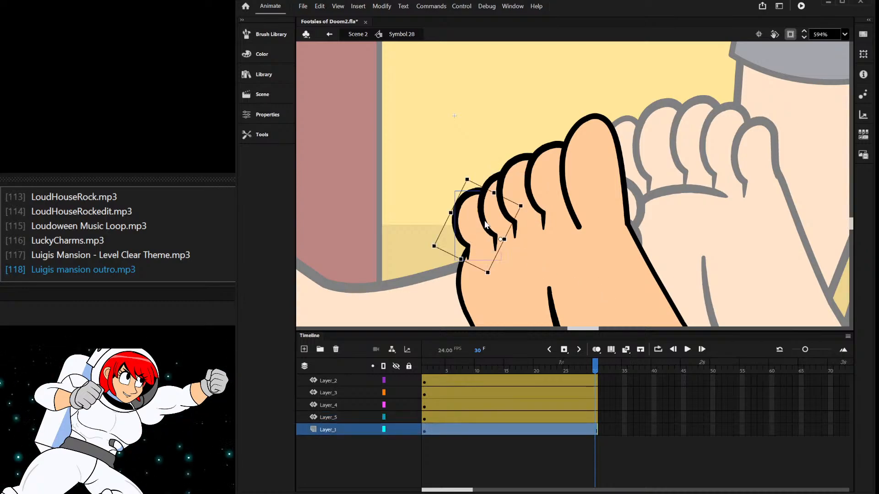
{"action": "key", "text": "F8"}
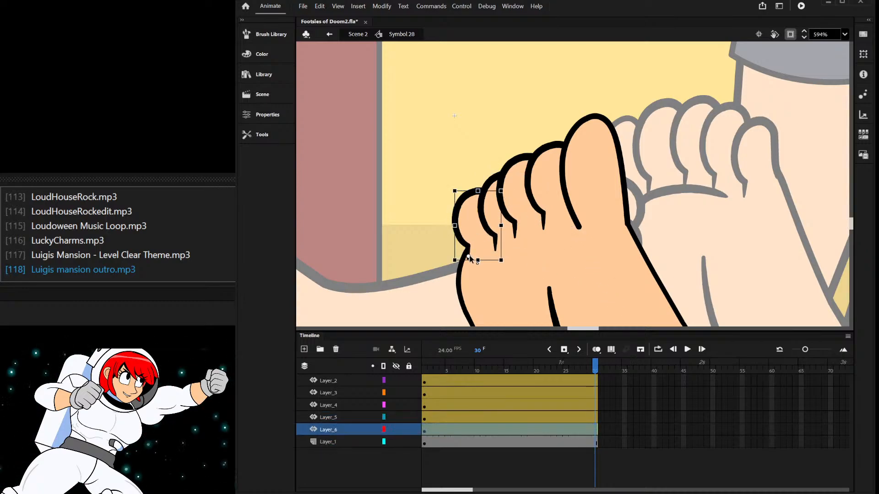
- Place the transformation points of the far foot's smaller toes at their bases
{"action": "left_click", "coordinate": [492, 227]}
{"action": "left_click", "coordinate": [514, 222]}
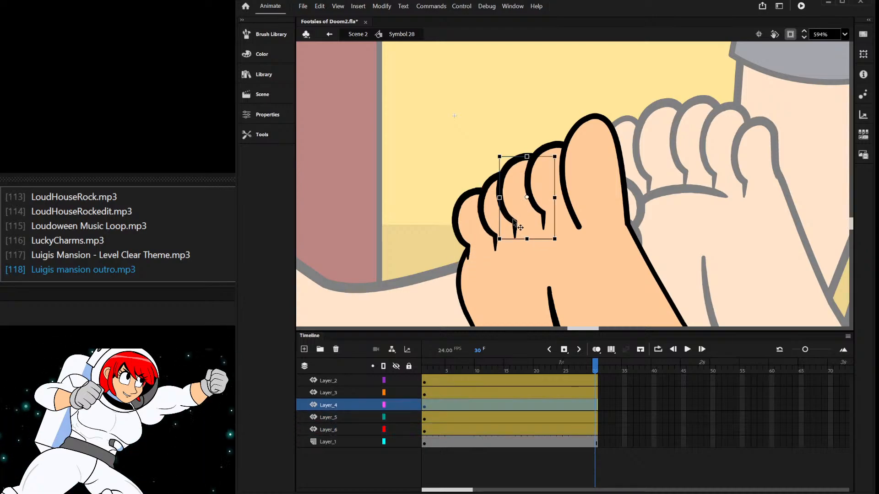
{"action": "left_click", "coordinate": [567, 204]}
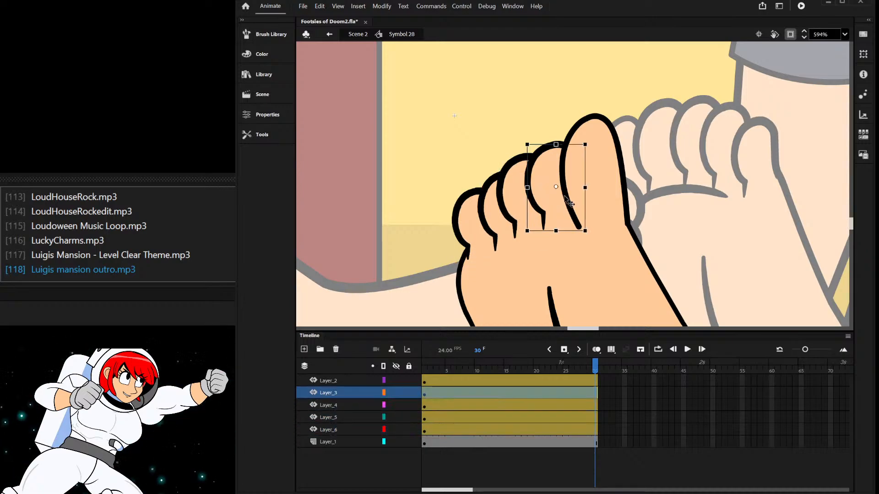
{"action": "left_click_drag", "start_coordinate": [555, 194], "coordinate": [543, 229]}
{"action": "left_click", "coordinate": [614, 193]}
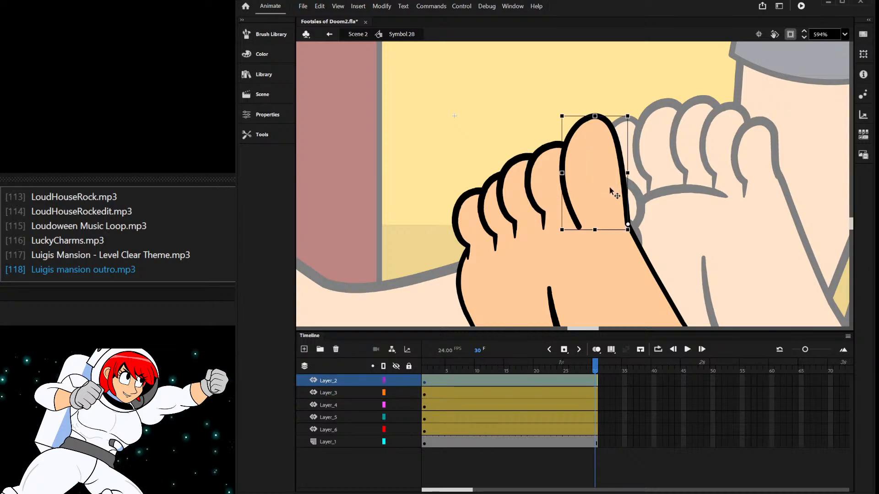
- Open the blonde's near foot symbol and apply separate motion tweens to its little toe and fourth toe
{"action": "double_click", "coordinate": [686, 136]}
{"action": "double_click", "coordinate": [622, 145]}
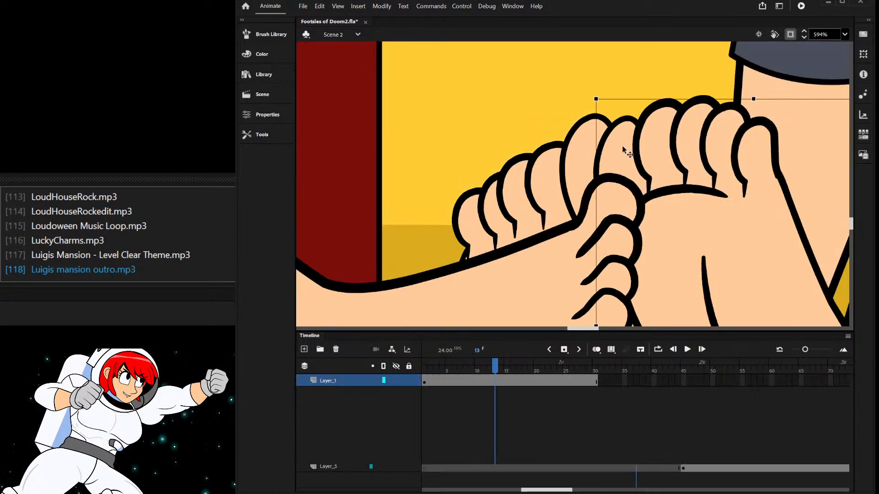
{"action": "left_click", "coordinate": [626, 151]}
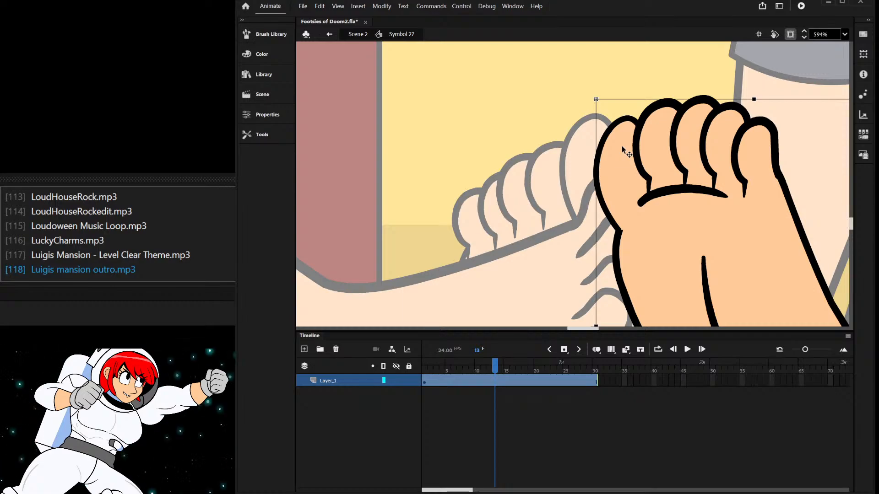
{"action": "scroll", "coordinate": [595, 183], "scroll_direction": "right", "scroll_amount": 3}
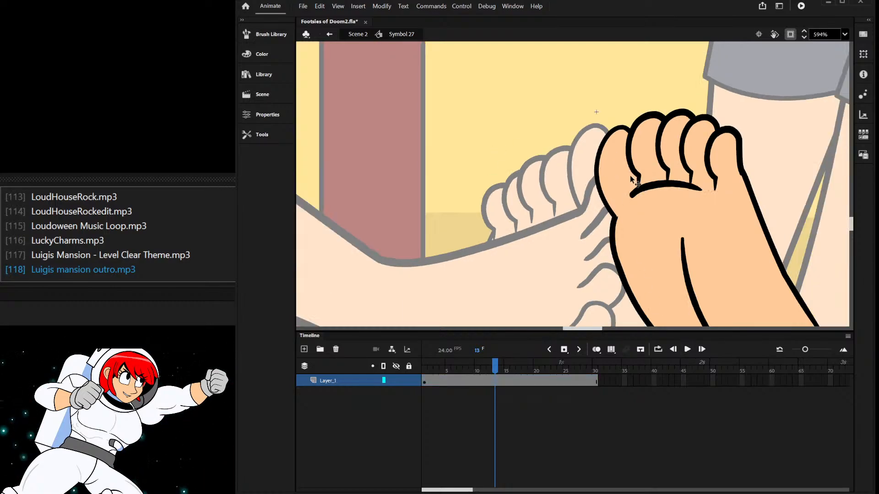
{"action": "left_click", "coordinate": [678, 140]}
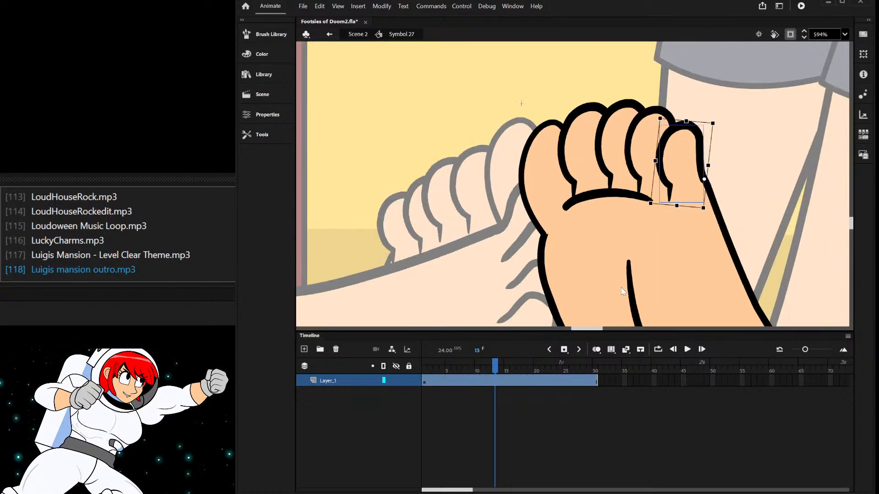
{"action": "left_click", "coordinate": [623, 142]}
{"action": "left_click", "coordinate": [642, 143]}
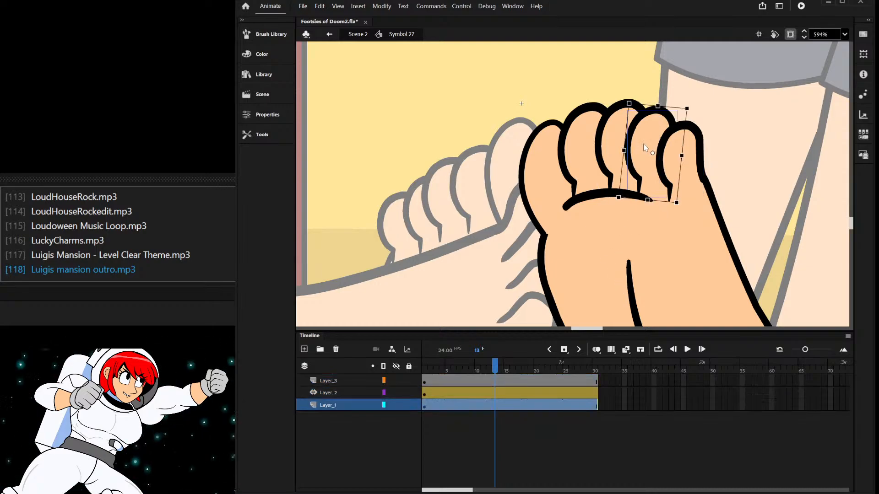
{"action": "left_click", "coordinate": [652, 168]}
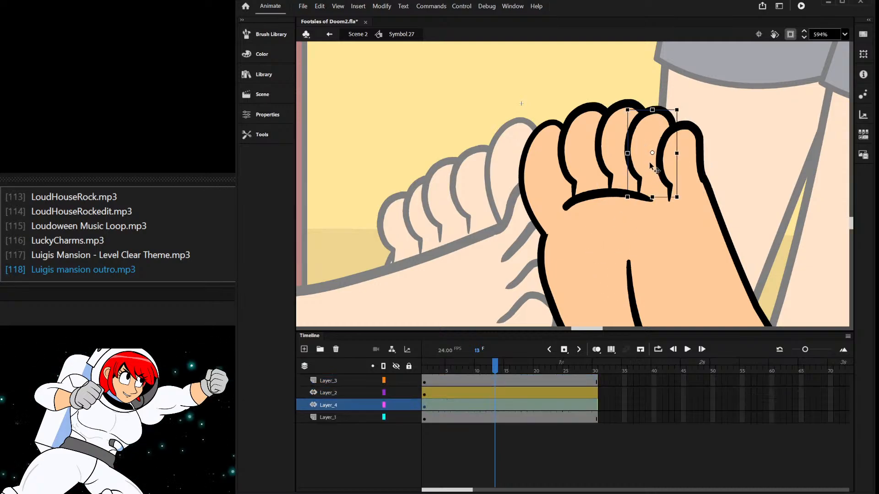
- Apply separate motion tweens to the near foot's third toe, second toe, big toe and the crease line under the toes
{"action": "left_click", "coordinate": [601, 146]}
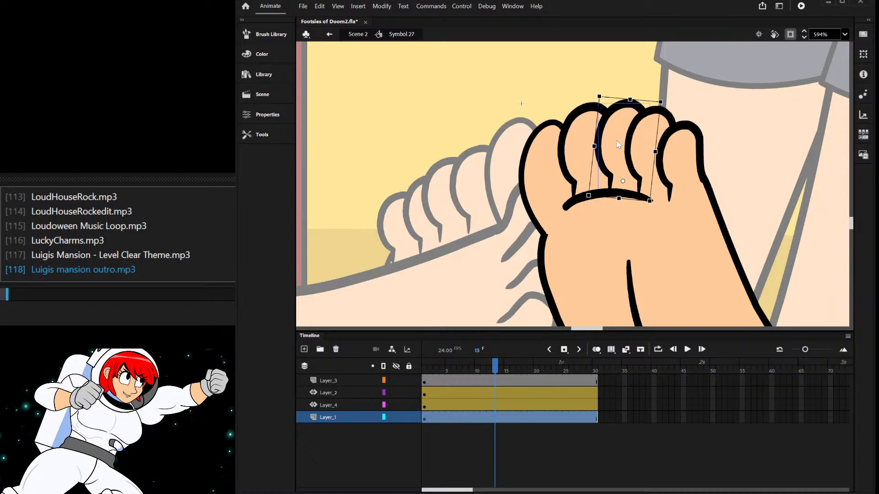
{"action": "left_click", "coordinate": [625, 349]}
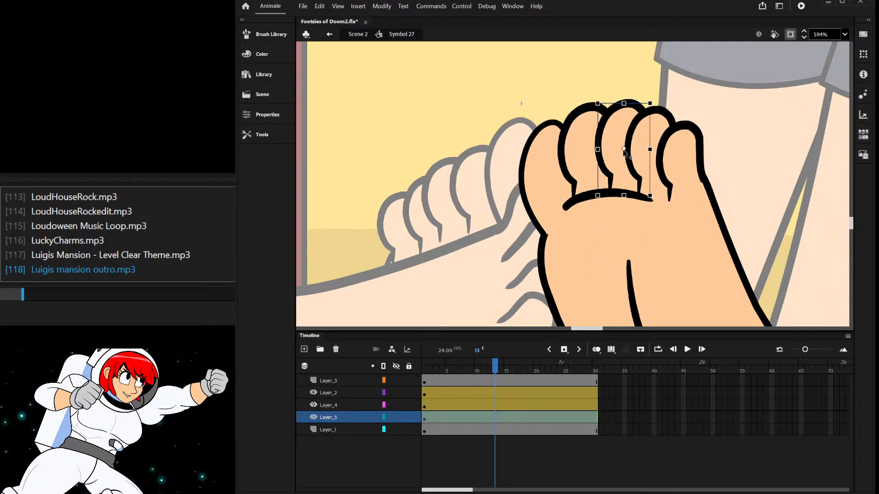
{"action": "left_click", "coordinate": [609, 158]}
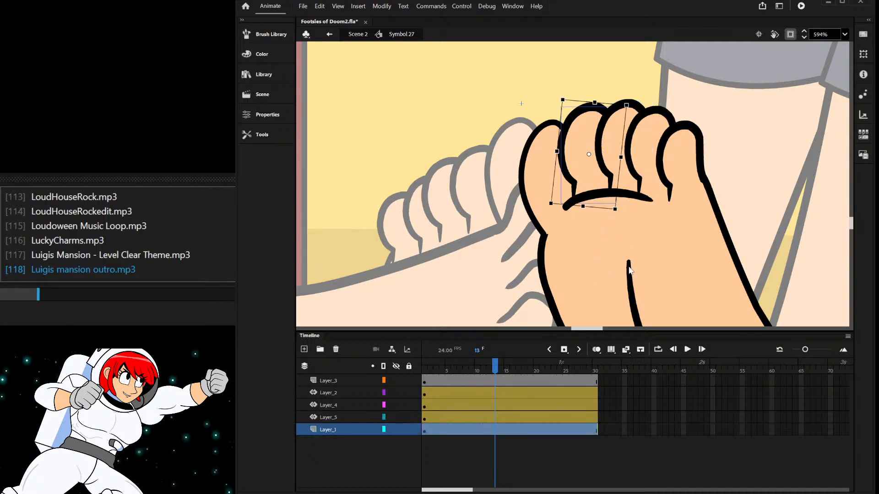
{"action": "left_click", "coordinate": [625, 349]}
{"action": "left_click", "coordinate": [547, 177]}
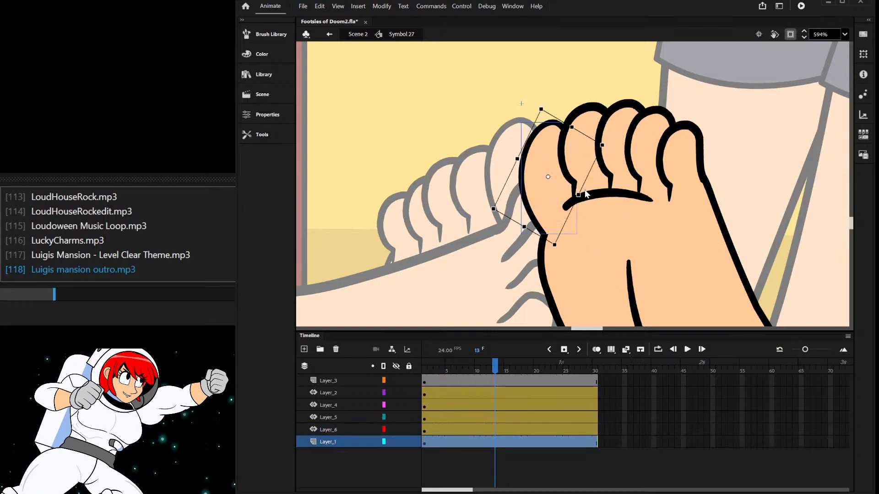
{"action": "left_click", "coordinate": [626, 349]}
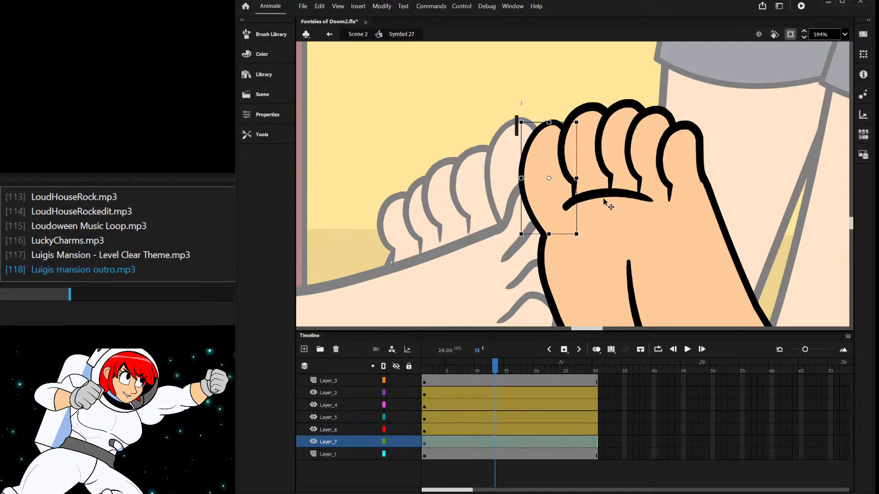
{"action": "left_click", "coordinate": [607, 199]}
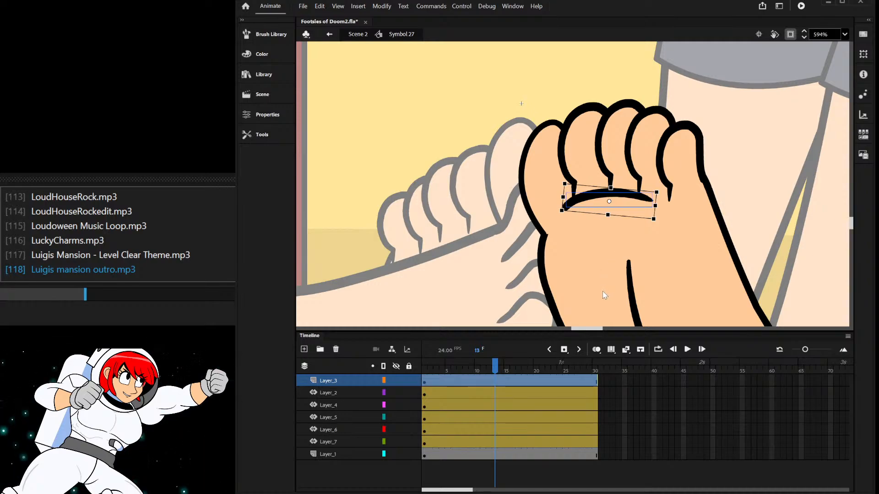
{"action": "left_click", "coordinate": [626, 349]}
- Insert keyframes at frames 30 and 15 on all the tweened toe and crease layers of the near foot
{"action": "left_click_drag", "start_coordinate": [594, 442], "coordinate": [594, 374]}
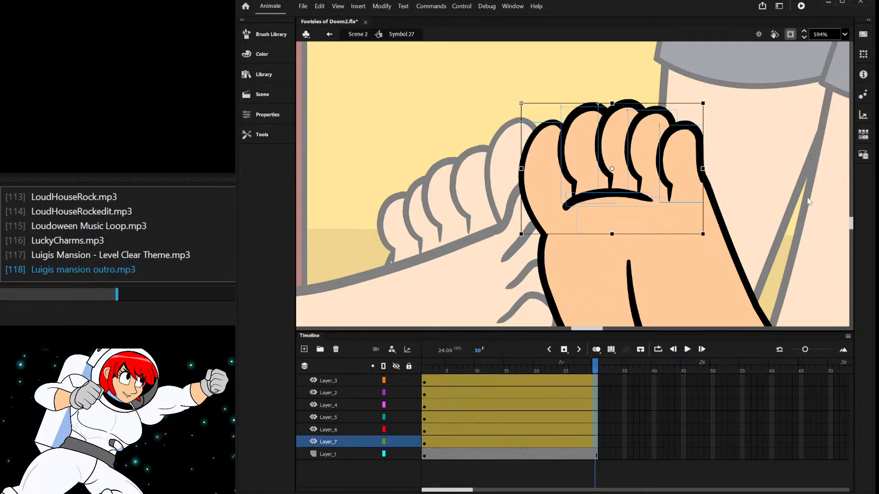
{"action": "left_click_drag", "start_coordinate": [505, 445], "coordinate": [506, 376]}
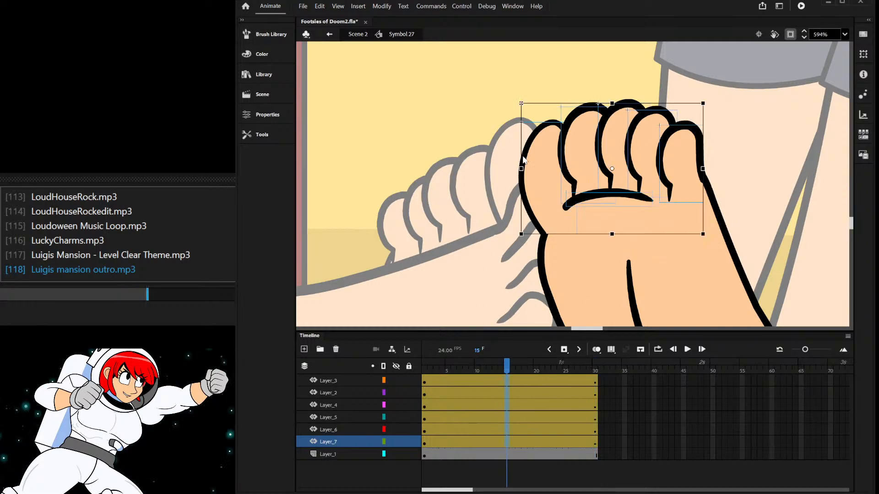
{"action": "left_click", "coordinate": [753, 180]}
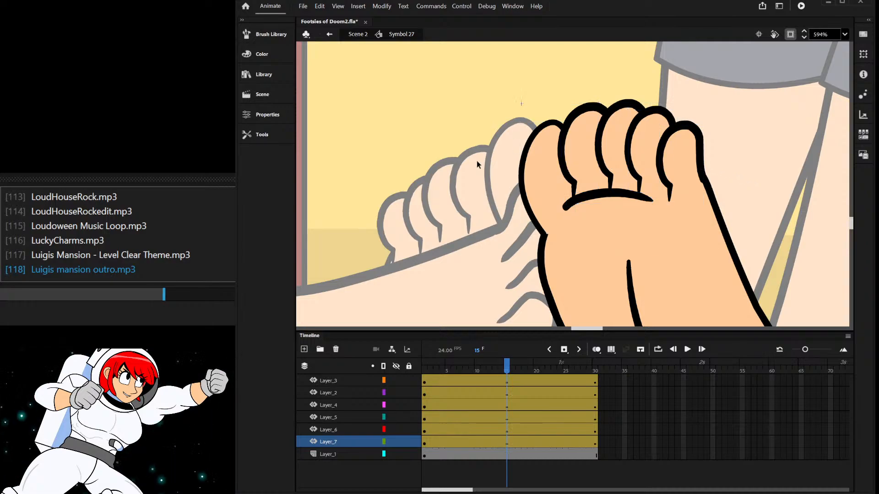
- Open the blonde's far foot symbol and insert keyframes at frames 15 and 30 on its five toe layers
{"action": "double_click", "coordinate": [443, 183]}
{"action": "double_click", "coordinate": [446, 184]}
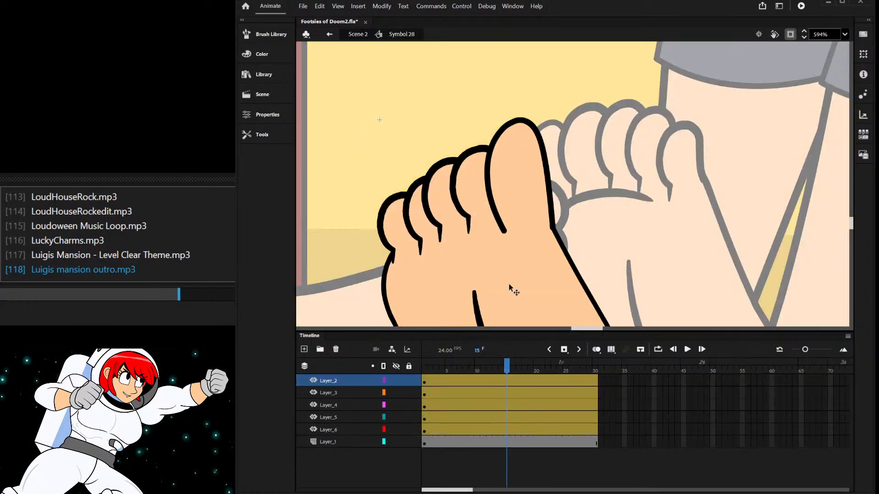
{"action": "left_click_drag", "start_coordinate": [507, 435], "coordinate": [507, 383]}
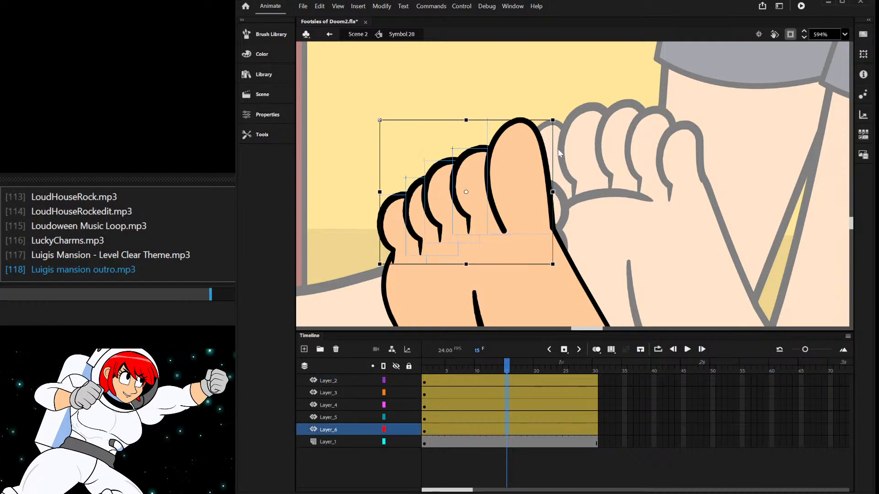
{"action": "left_click", "coordinate": [596, 429]}
{"action": "left_click_drag", "start_coordinate": [594, 380], "coordinate": [594, 380]}
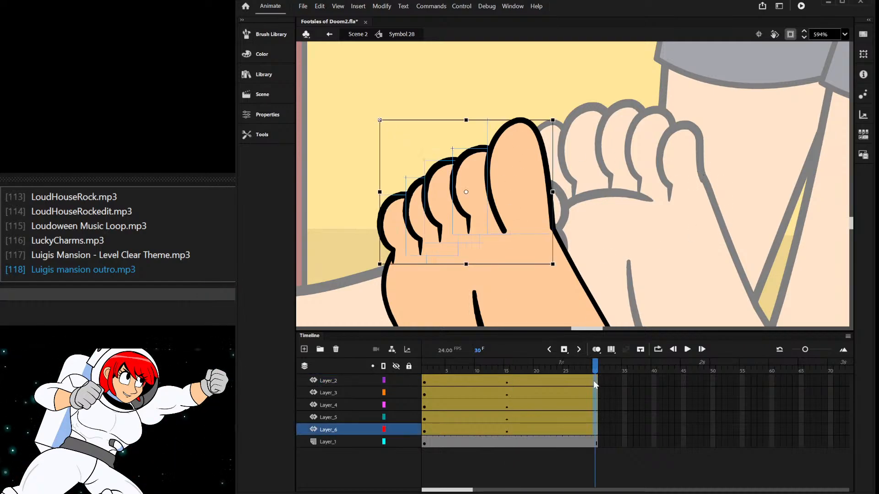
{"action": "left_click", "coordinate": [644, 240]}
{"action": "left_click", "coordinate": [545, 189]}
{"action": "left_click", "coordinate": [469, 198]}
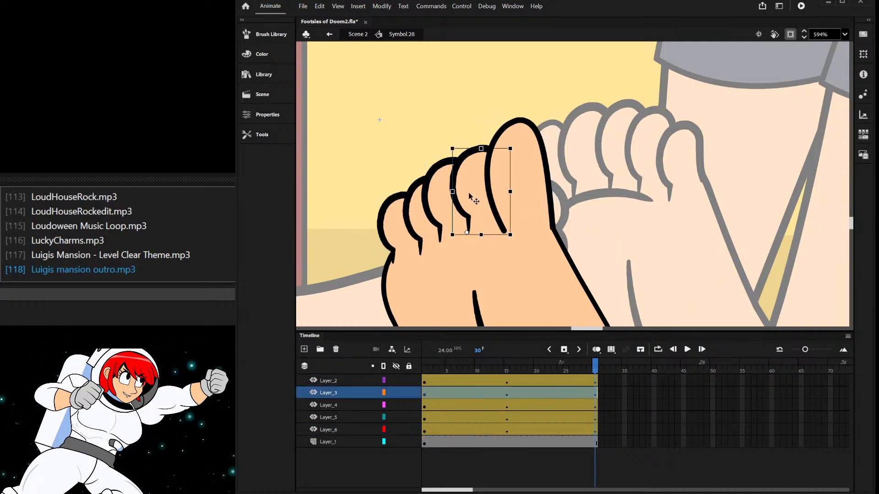
{"action": "left_click", "coordinate": [434, 206]}
{"action": "left_click", "coordinate": [412, 218]}
{"action": "left_click", "coordinate": [391, 225]}
- Rotate the big toe and smaller toes of the blonde's far foot into a wiggled pose at frame 15
{"action": "left_click_drag", "start_coordinate": [530, 366], "coordinate": [506, 366]}
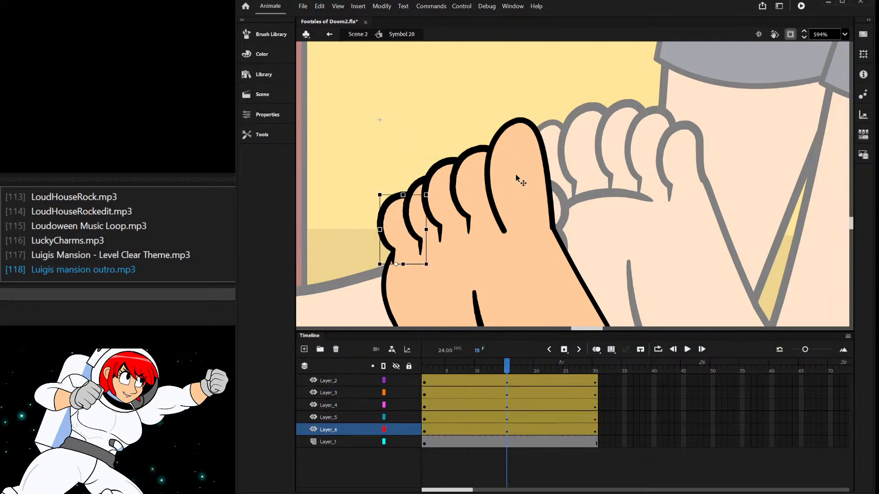
{"action": "left_click", "coordinate": [517, 178]}
{"action": "left_click_drag", "start_coordinate": [506, 120], "coordinate": [523, 119]}
{"action": "left_click", "coordinate": [484, 159]}
{"action": "left_click_drag", "start_coordinate": [490, 149], "coordinate": [428, 196]}
{"action": "left_click", "coordinate": [449, 182]}
{"action": "key", "text": "ctrl+z"}
{"action": "left_click", "coordinate": [439, 189]}
{"action": "left_click", "coordinate": [403, 216]}
{"action": "left_click", "coordinate": [413, 161]}
{"action": "left_click_drag", "start_coordinate": [496, 363], "coordinate": [401, 307]}
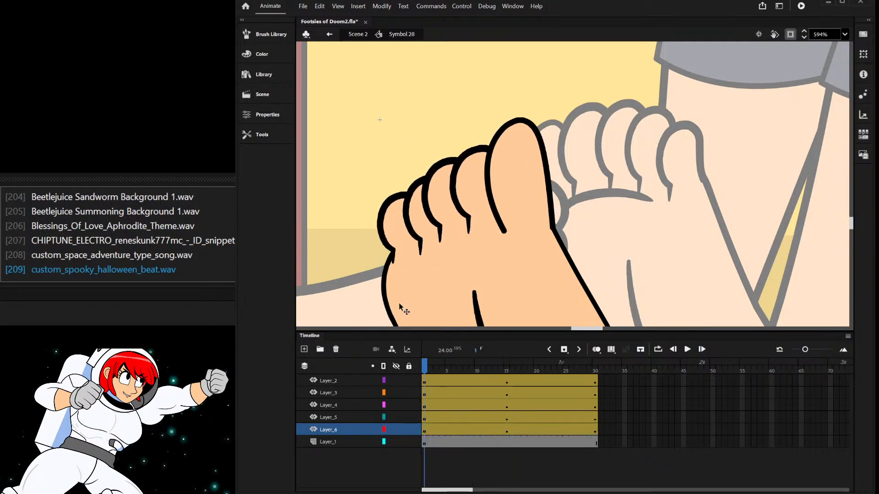
- Open the blonde's near foot symbol and move each toe's transformation point to the toe's base at frame 15
{"action": "double_click", "coordinate": [621, 132]}
{"action": "double_click", "coordinate": [621, 132]}
{"action": "left_click", "coordinate": [621, 132]}
{"action": "left_click_drag", "start_coordinate": [483, 369], "coordinate": [506, 367]}
{"action": "left_click", "coordinate": [676, 139]}
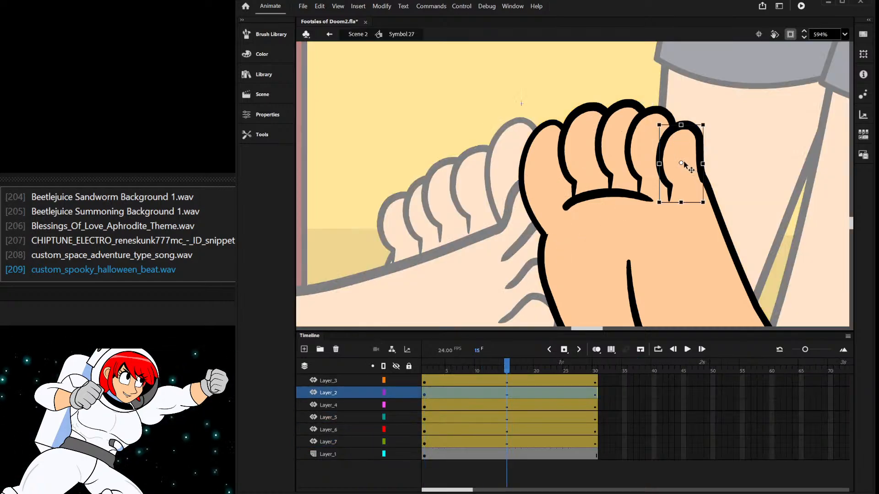
{"action": "left_click", "coordinate": [668, 159]}
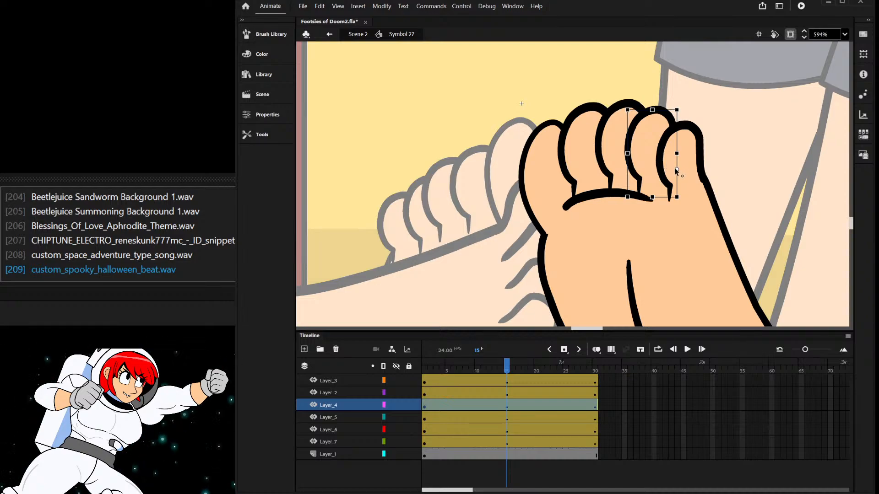
{"action": "left_click", "coordinate": [689, 168]}
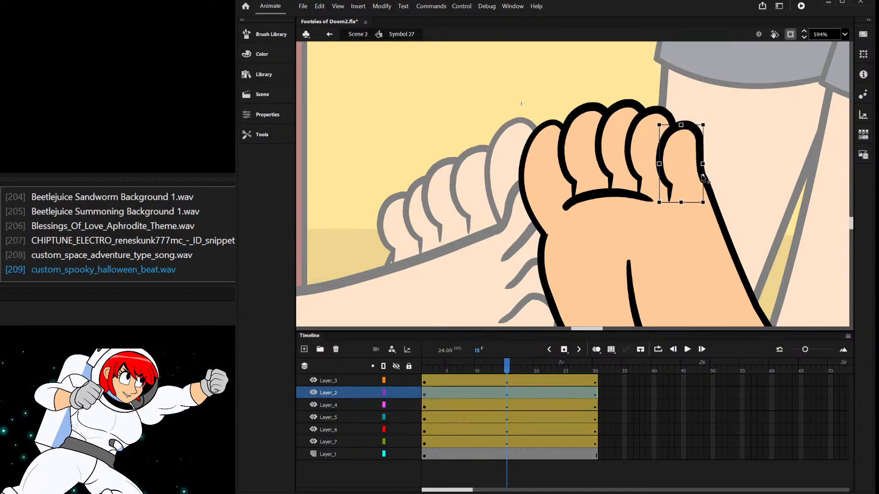
{"action": "left_click", "coordinate": [664, 165]}
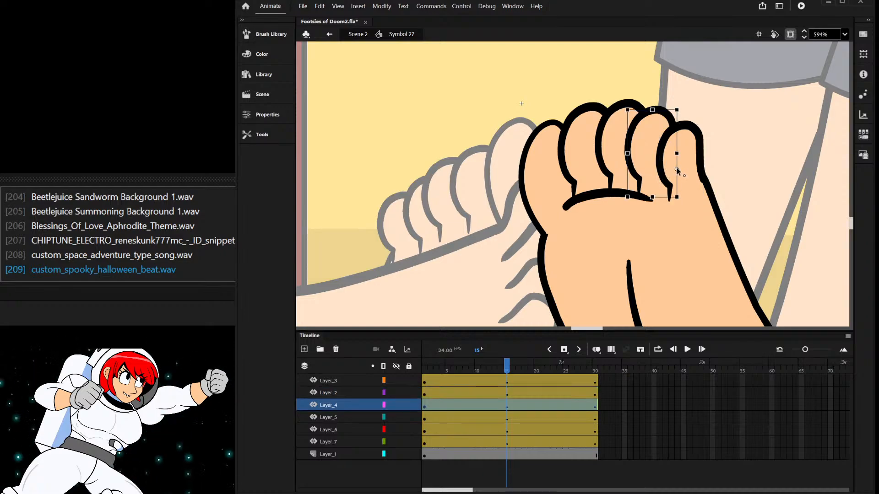
{"action": "left_click", "coordinate": [627, 169]}
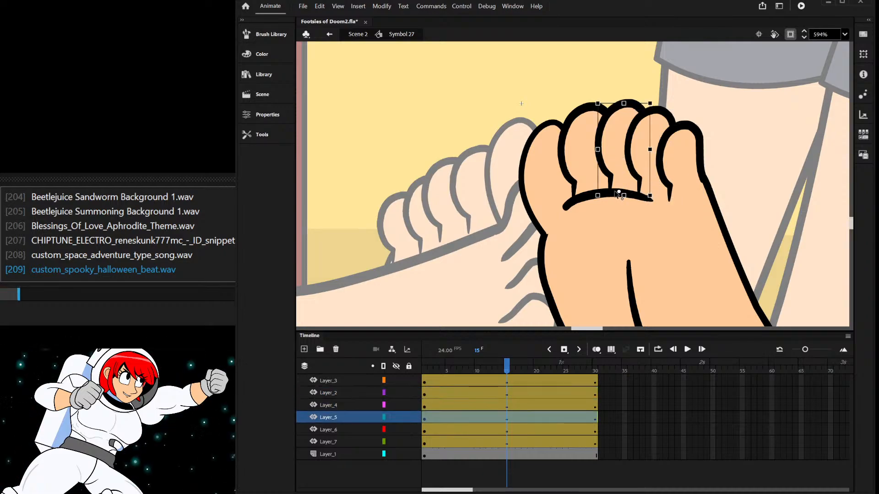
{"action": "left_click", "coordinate": [583, 160]}
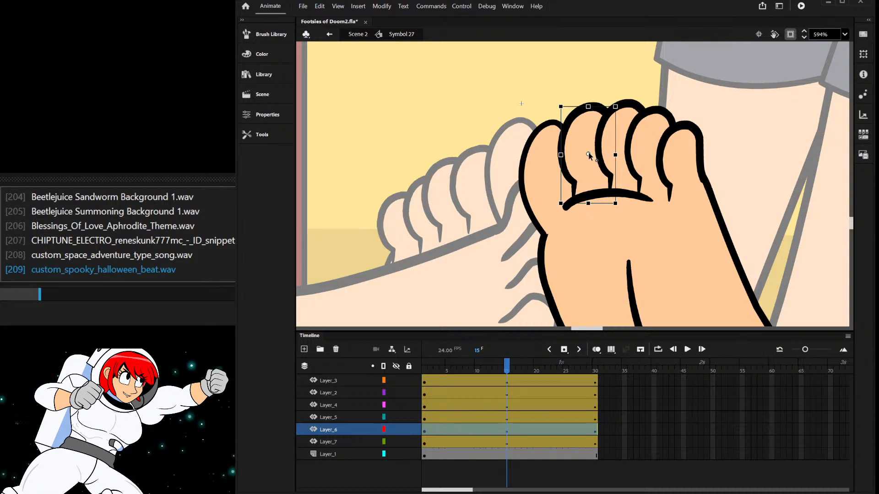
{"action": "left_click", "coordinate": [549, 178]}
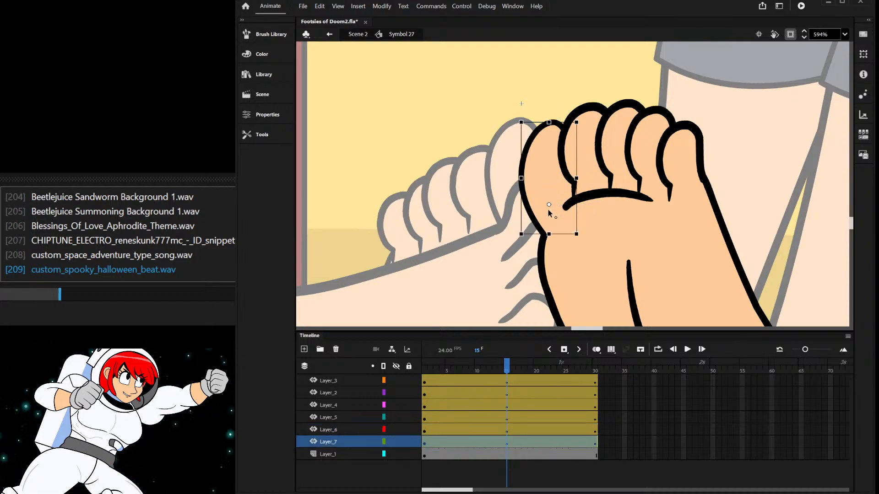
{"action": "left_click", "coordinate": [690, 162]}
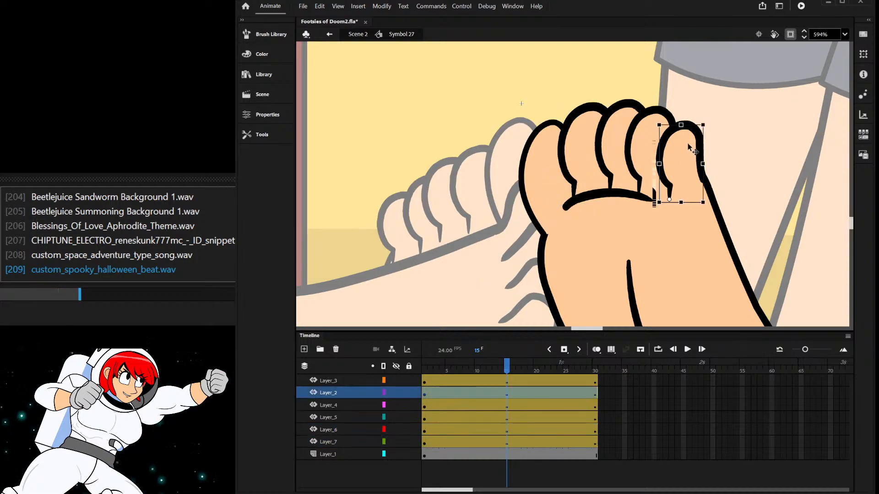
- Rotate the five toes of the blonde's near foot towards the little-toe side at frame 15 and preview the wiggle
{"action": "left_click_drag", "start_coordinate": [707, 128], "coordinate": [718, 133]}
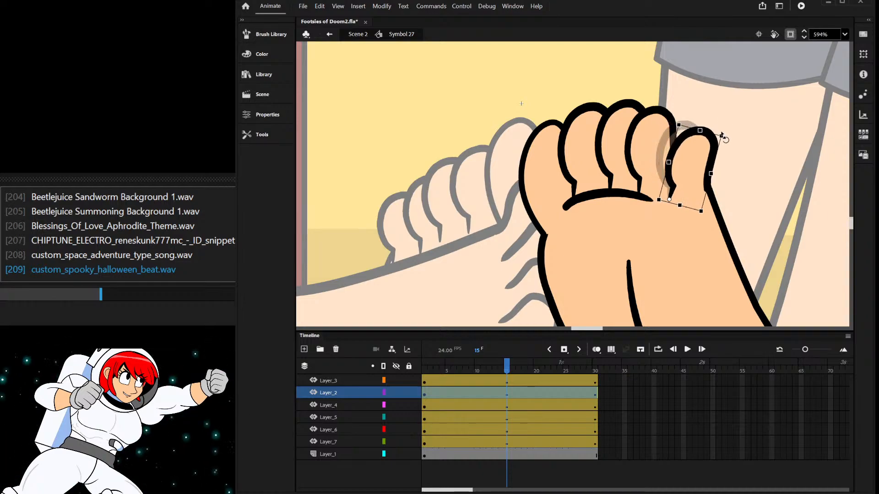
{"action": "left_click", "coordinate": [643, 137]}
{"action": "left_click_drag", "start_coordinate": [684, 110], "coordinate": [636, 108]}
{"action": "left_click", "coordinate": [636, 121]}
{"action": "left_click", "coordinate": [582, 132]}
{"action": "left_click", "coordinate": [543, 143]}
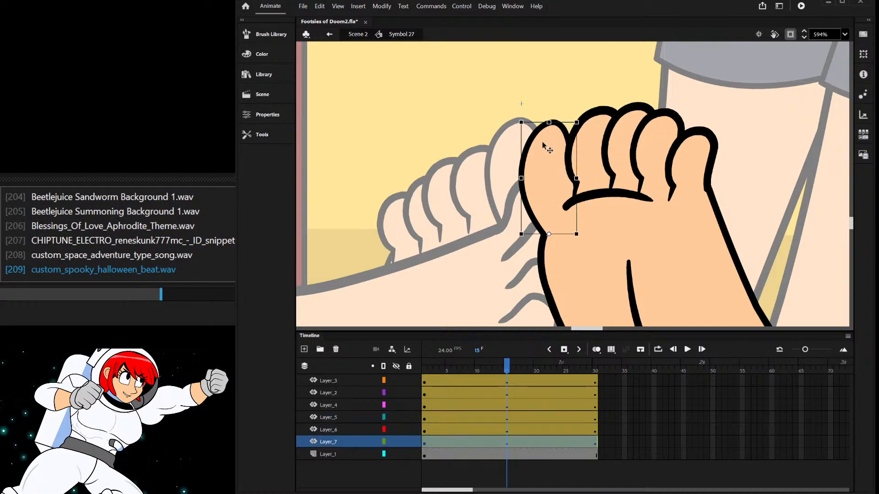
{"action": "left_click_drag", "start_coordinate": [588, 125], "coordinate": [606, 128]}
{"action": "key", "text": "Return"}
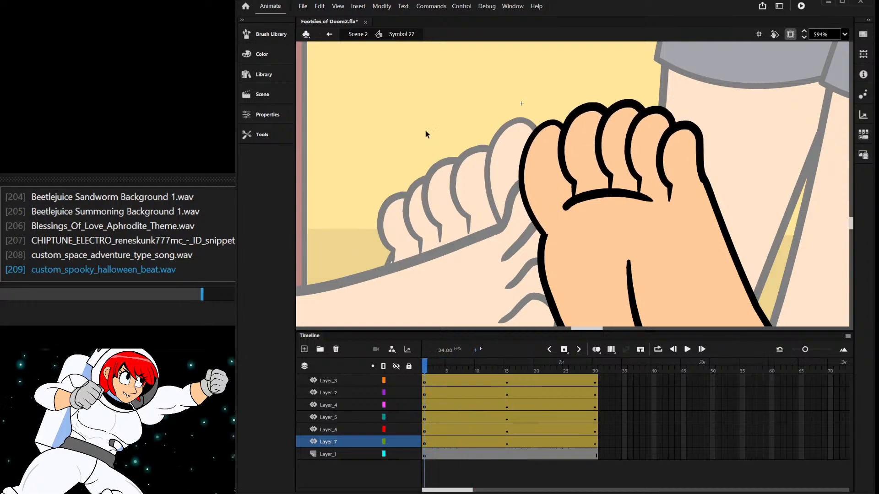
- Return to Scene 2 and insert frames across the layers to extend the wide table shot through frame 211
{"action": "double_click", "coordinate": [428, 159]}
{"action": "scroll", "coordinate": [435, 170], "scroll_direction": "down", "scroll_amount": 2}
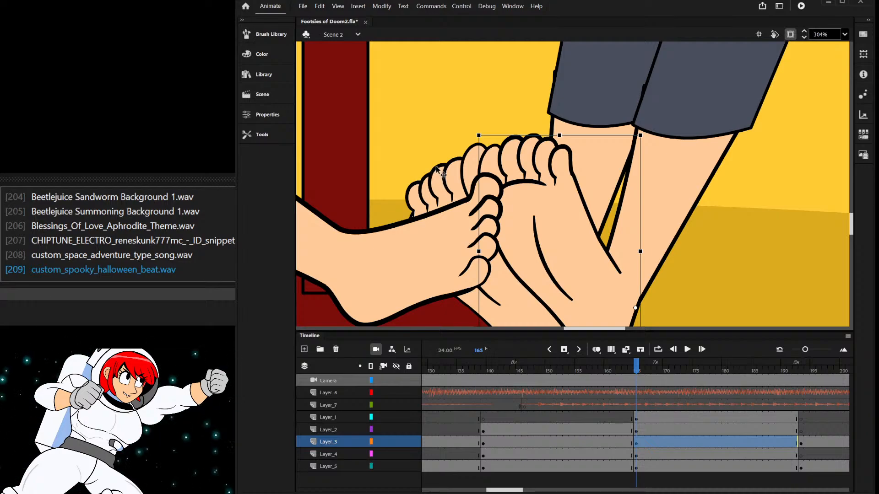
{"action": "scroll", "coordinate": [585, 183], "scroll_direction": "down", "scroll_amount": 4}
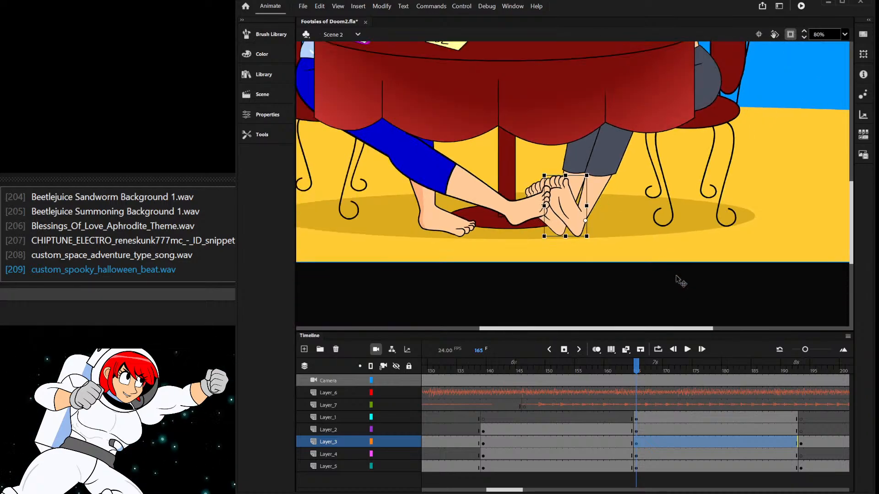
{"action": "left_click", "coordinate": [631, 235]}
{"action": "scroll", "coordinate": [677, 99], "scroll_direction": "down", "scroll_amount": 2}
{"action": "left_click", "coordinate": [574, 288]}
{"action": "scroll", "coordinate": [613, 115], "scroll_direction": "up", "scroll_amount": 2}
{"action": "scroll", "coordinate": [688, 188], "scroll_direction": "down", "scroll_amount": 5}
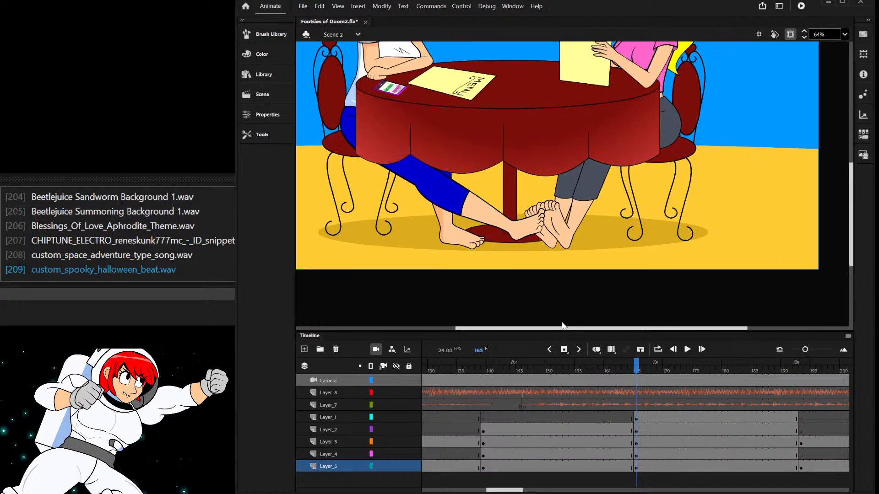
{"action": "left_click_drag", "start_coordinate": [647, 369], "coordinate": [530, 440]}
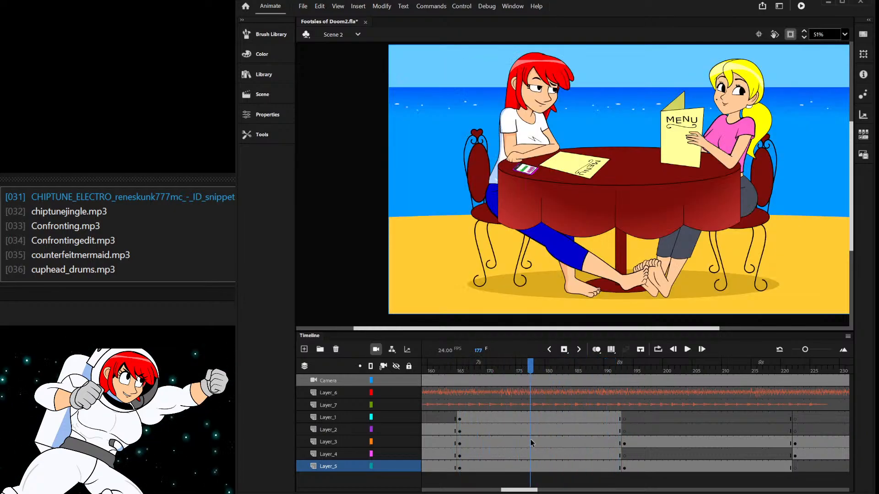
{"action": "key", "text": "F5"}
{"action": "key", "text": "F5"}
{"action": "key", "text": "F5"}
{"action": "key", "text": "F5"}
{"action": "key", "text": "F5"}
{"action": "key", "text": "F5"}
{"action": "key", "text": "F5"}
{"action": "key", "text": "F5"}
{"action": "key", "text": "F5"}
{"action": "key", "text": "F5"}
{"action": "key", "text": "F5"}
{"action": "key", "text": "F5"}
{"action": "key", "text": "F5"}
{"action": "key", "text": "F5"}
{"action": "key", "text": "F5"}
{"action": "key", "text": "F5"}
{"action": "key", "text": "F5"}
{"action": "key", "text": "F5"}
{"action": "key", "text": "F5"}
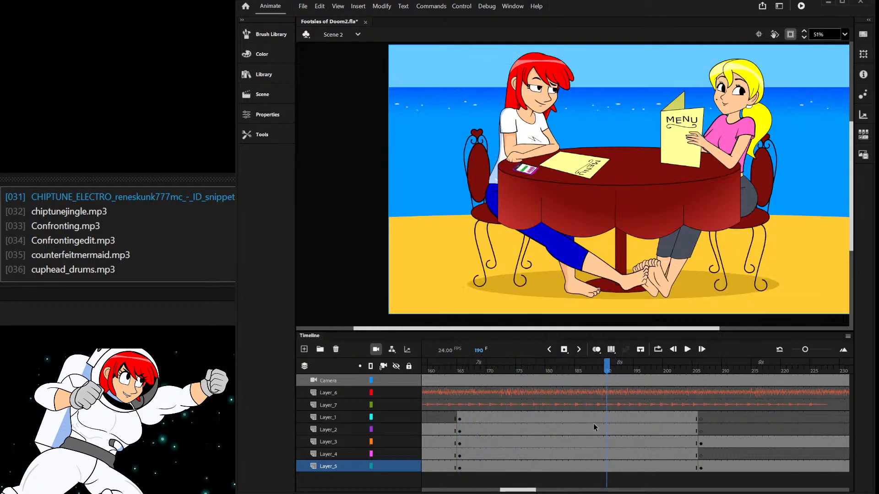
{"action": "key", "text": "F5"}
- Insert blank keyframes at frame 212 on the drawing layers, paste the close-up menu shot from frame 139 there, and preview it
{"action": "left_click_drag", "start_coordinate": [633, 366], "coordinate": [736, 471]}
{"action": "key", "text": "F7"}
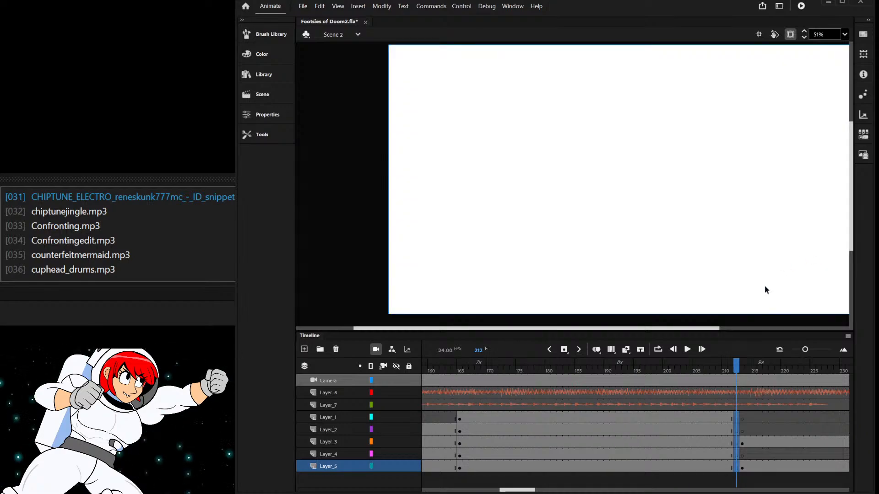
{"action": "left_click_drag", "start_coordinate": [736, 366], "coordinate": [582, 434]}
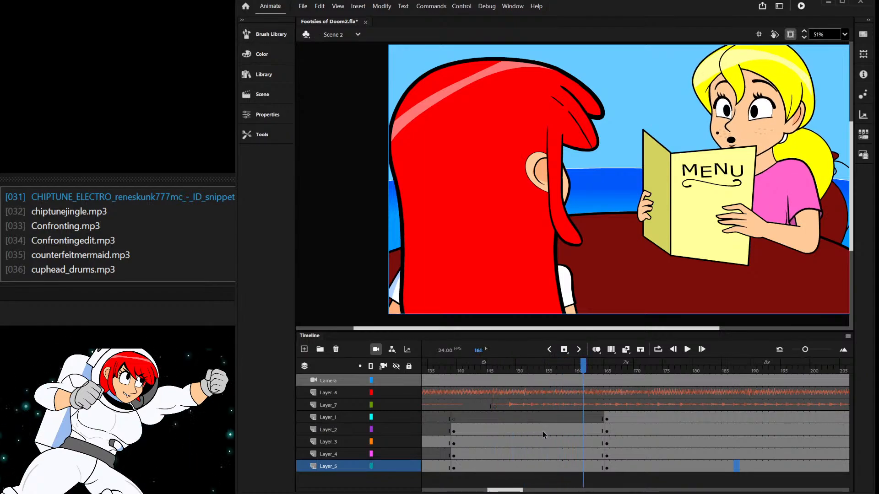
{"action": "left_click_drag", "start_coordinate": [457, 421], "coordinate": [454, 427]}
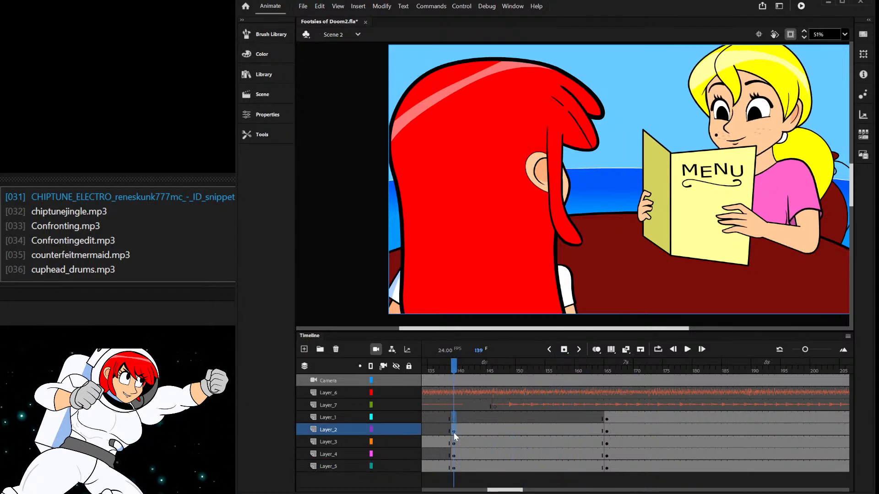
{"action": "left_click_drag", "start_coordinate": [451, 467], "coordinate": [451, 467]}
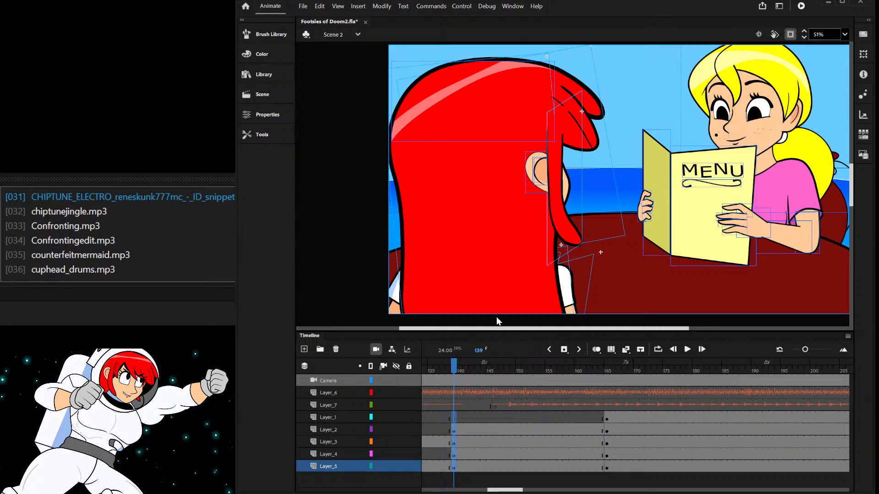
{"action": "left_click_drag", "start_coordinate": [461, 371], "coordinate": [677, 469]}
{"action": "left_click", "coordinate": [695, 428]}
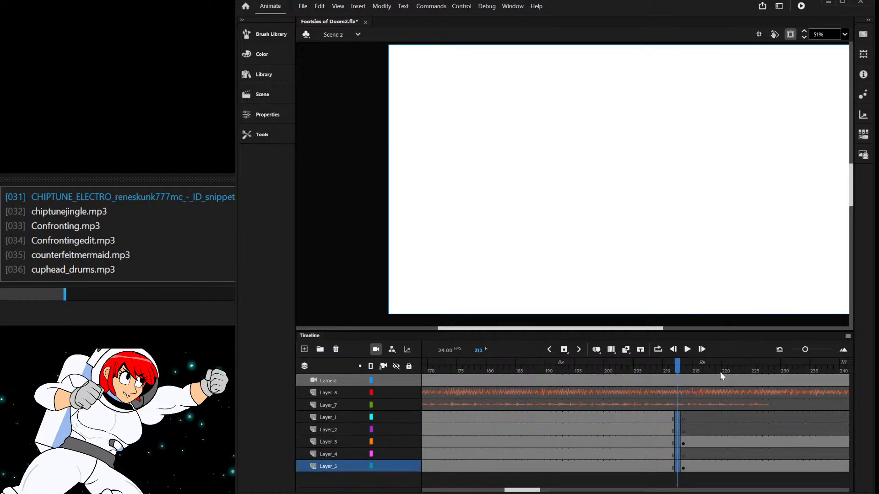
{"action": "key", "text": "ctrl+alt+v"}
{"action": "mouse_move", "coordinate": [678, 370]}
{"action": "left_mouse_down"}
{"action": "mouse_move", "coordinate": [648, 370]}
{"action": "mouse_move", "coordinate": [678, 369]}
{"action": "left_mouse_up"}
{"action": "key", "text": "Return"}
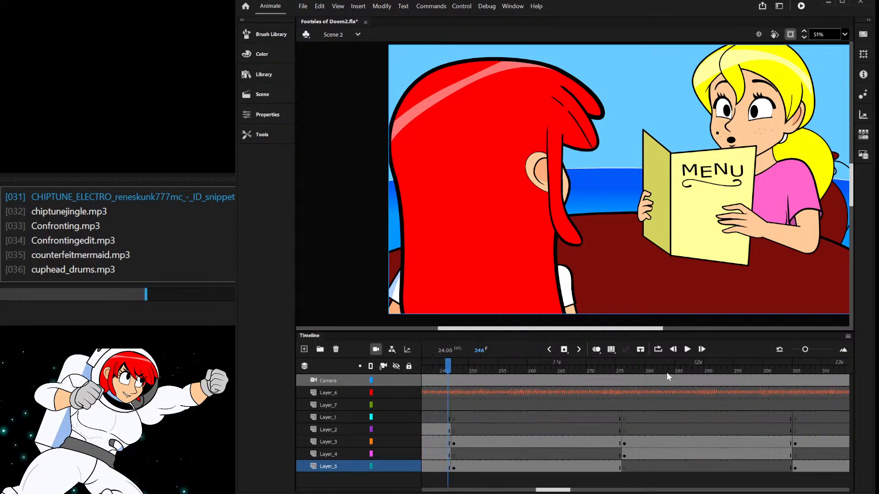
- Open the blonde's body symbol in the close-up at frame 212 and remove its tween keyframes at frames 9, 14 and 19
{"action": "left_click_drag", "start_coordinate": [465, 366], "coordinate": [452, 400]}
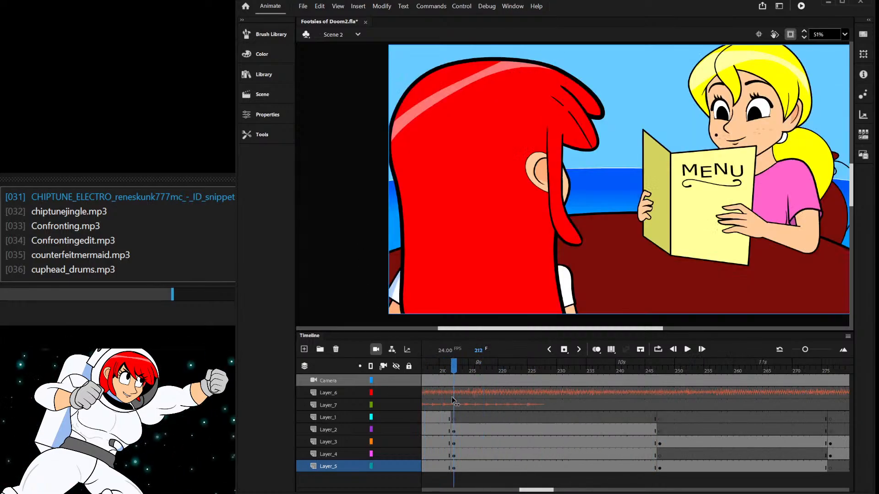
{"action": "left_click", "coordinate": [761, 122]}
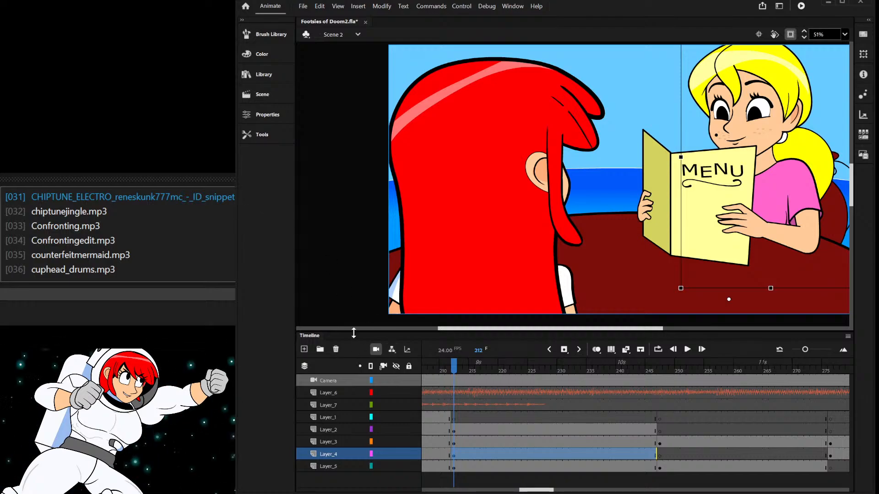
{"action": "scroll", "coordinate": [537, 176], "scroll_direction": "down", "scroll_amount": 2}
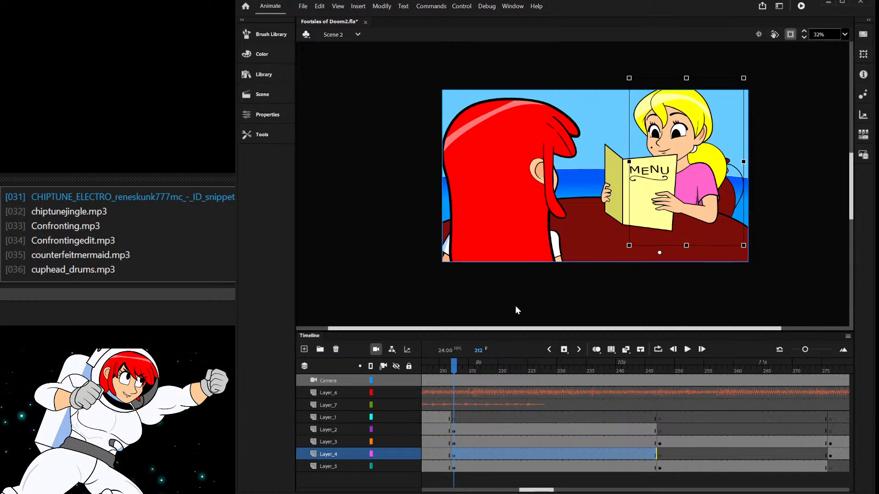
{"action": "double_click", "coordinate": [664, 136]}
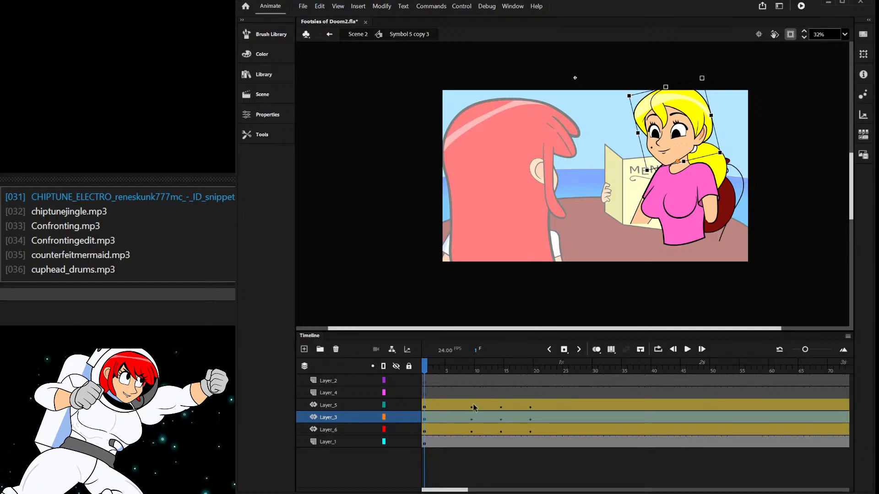
{"action": "left_click", "coordinate": [526, 418]}
{"action": "left_click", "coordinate": [548, 417]}
{"action": "left_click_drag", "start_coordinate": [529, 405], "coordinate": [500, 431]}
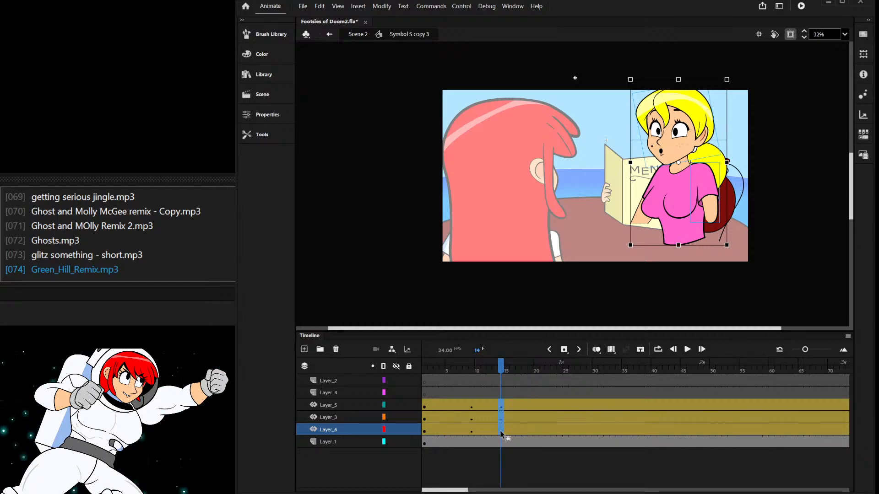
{"action": "left_click", "coordinate": [475, 431]}
{"action": "left_click", "coordinate": [425, 431]}
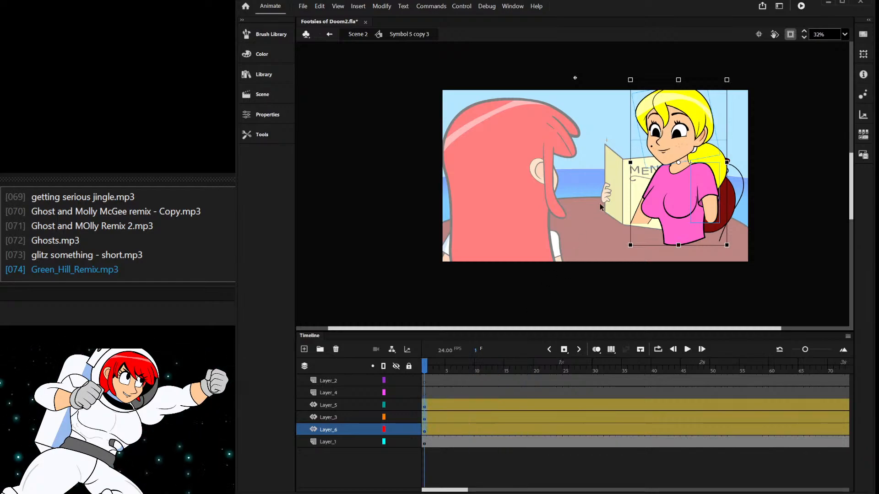
- Open the blonde's head symbol and the face symbol nested inside it
{"action": "left_click", "coordinate": [788, 106]}
{"action": "scroll", "coordinate": [732, 117], "scroll_direction": "up", "scroll_amount": 2}
{"action": "left_click", "coordinate": [624, 151]}
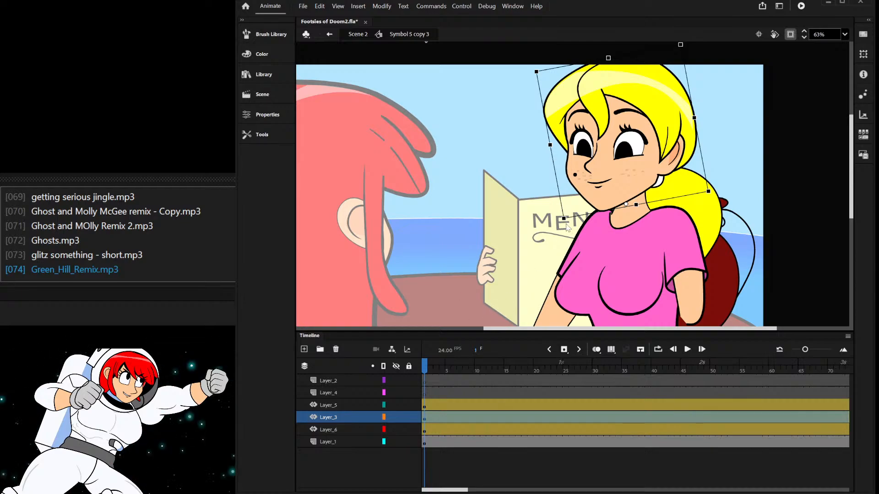
{"action": "double_click", "coordinate": [622, 150]}
{"action": "left_click", "coordinate": [620, 157]}
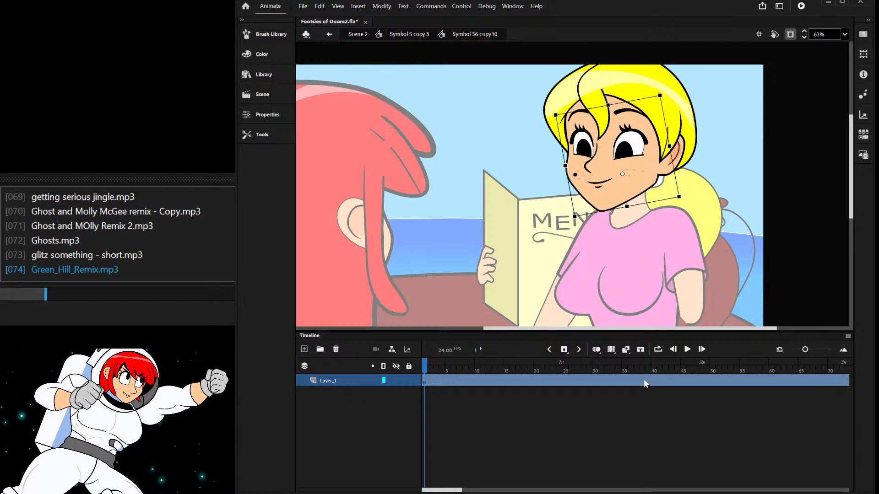
{"action": "double_click", "coordinate": [621, 147]}
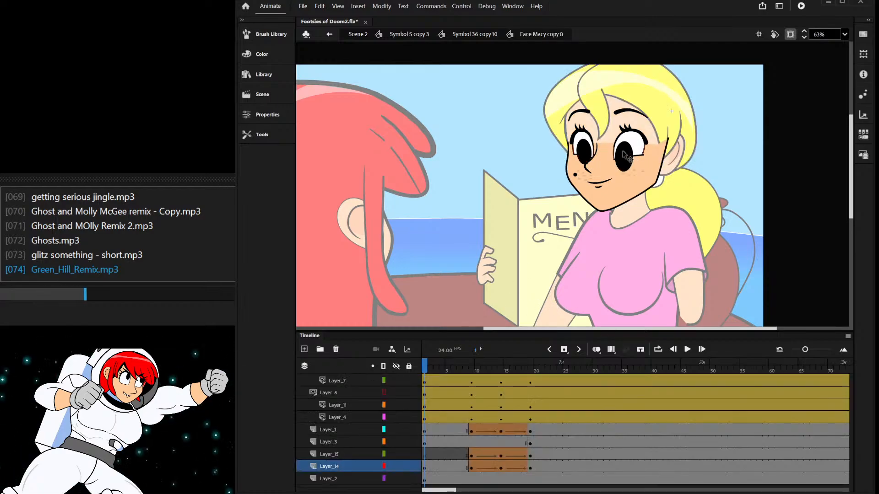
- Remove frames 1 through 18 from all layers of the face symbol so it starts on the open-mouthed expression
{"action": "left_click_drag", "start_coordinate": [453, 370], "coordinate": [524, 373]}
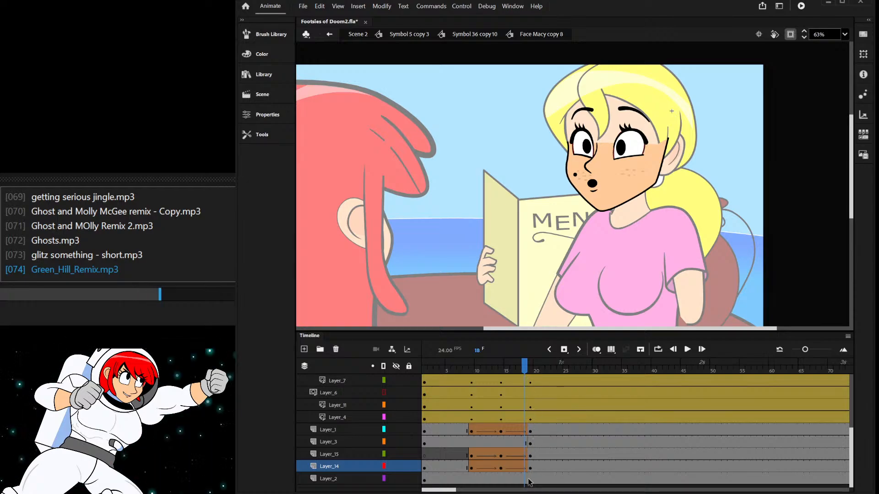
{"action": "left_click_drag", "start_coordinate": [526, 478], "coordinate": [405, 166]}
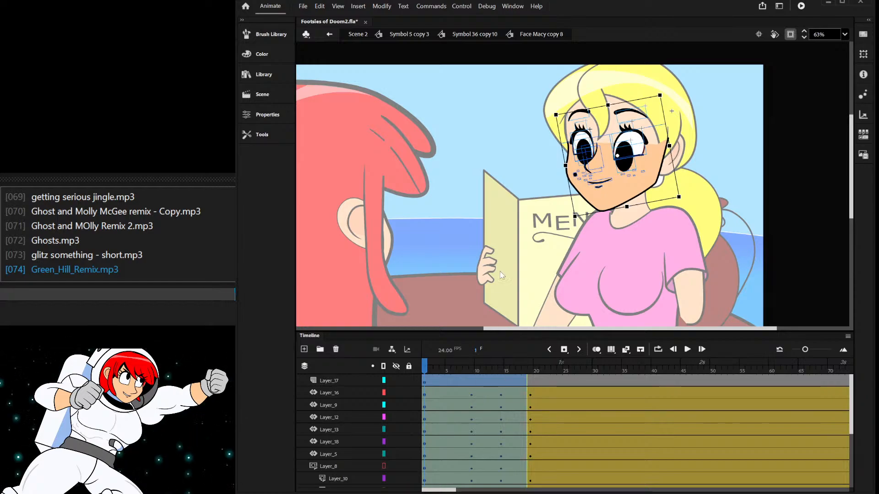
{"action": "key", "text": "shift+F5"}
{"action": "left_click_drag", "start_coordinate": [443, 366], "coordinate": [238, 399]}
{"action": "scroll", "coordinate": [458, 434], "scroll_direction": "down", "scroll_amount": 4}
{"action": "scroll", "coordinate": [458, 433], "scroll_direction": "up", "scroll_amount": 3}
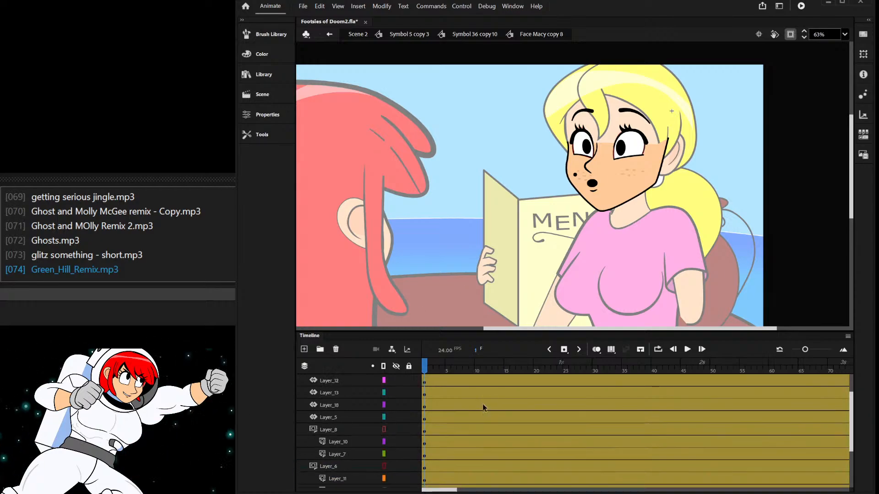
- Delete the black open-mouth shapes from the blonde's face symbol, leaving only the small lower-lip line
{"action": "scroll", "coordinate": [590, 181], "scroll_direction": "up", "scroll_amount": 3}
{"action": "scroll", "coordinate": [593, 183], "scroll_direction": "up", "scroll_amount": 3}
{"action": "left_click", "coordinate": [597, 187]}
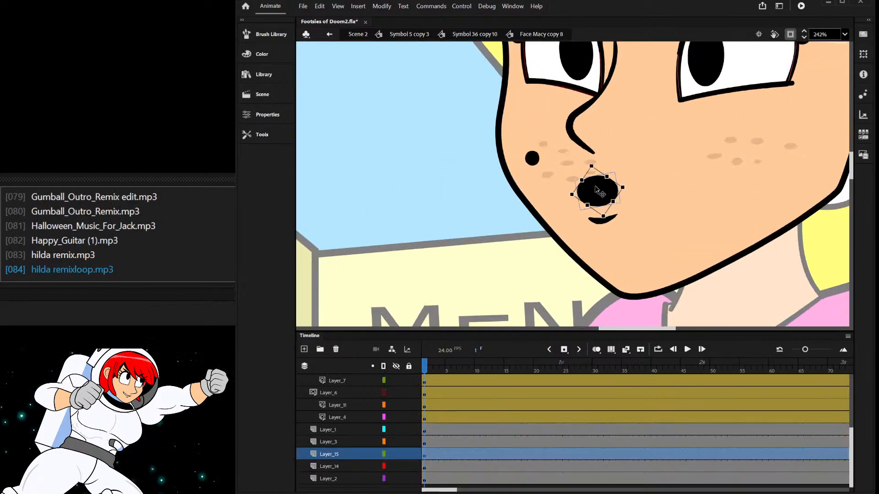
{"action": "key", "text": "Delete"}
{"action": "left_click", "coordinate": [600, 192]}
{"action": "scroll", "coordinate": [604, 196], "scroll_direction": "down", "scroll_amount": 3}
{"action": "scroll", "coordinate": [615, 188], "scroll_direction": "up", "scroll_amount": 2}
{"action": "key", "text": "Delete"}
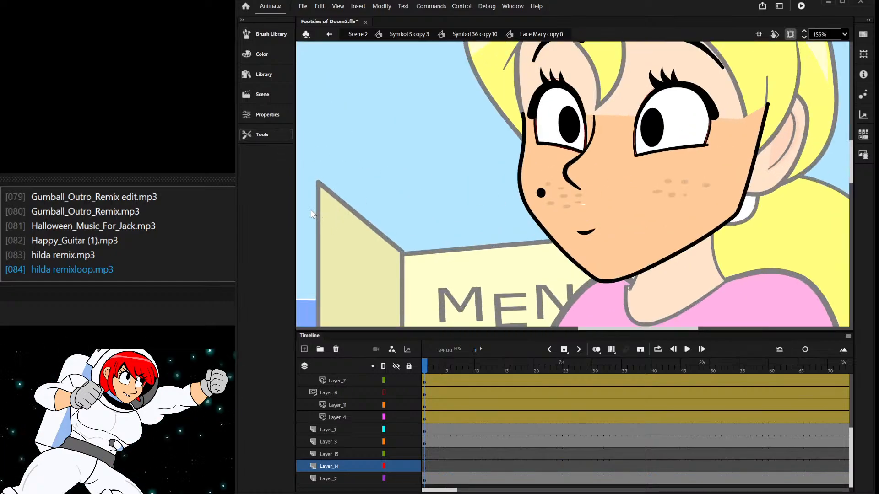
- Try out several brush strokes for a smile above the blonde's lower-lip line, undoing the ones on the face
{"action": "scroll", "coordinate": [587, 205], "scroll_direction": "up", "scroll_amount": 3}
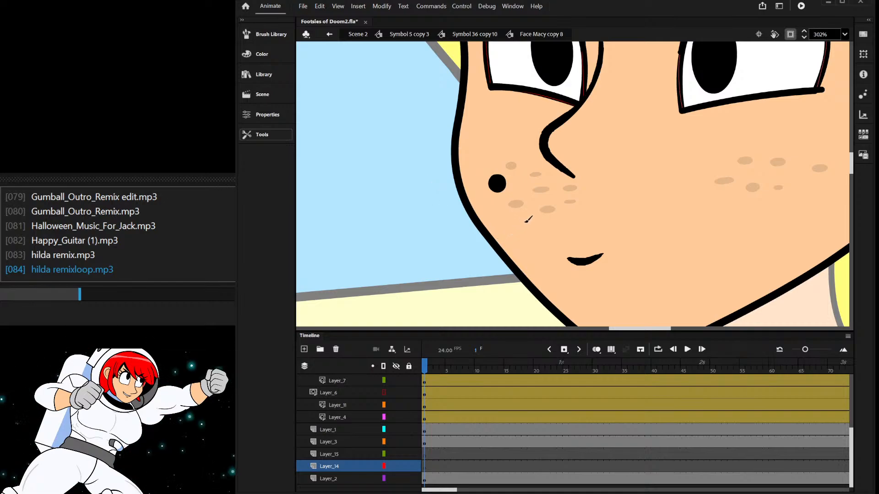
{"action": "mouse_move", "coordinate": [533, 218]}
{"action": "left_mouse_down"}
{"action": "mouse_move", "coordinate": [578, 215]}
{"action": "mouse_move", "coordinate": [608, 224]}
{"action": "mouse_move", "coordinate": [628, 210]}
{"action": "mouse_move", "coordinate": [678, 215]}
{"action": "left_mouse_up"}
{"action": "key", "text": "ctrl+z"}
{"action": "left_click_drag", "start_coordinate": [335, 179], "coordinate": [369, 201]}
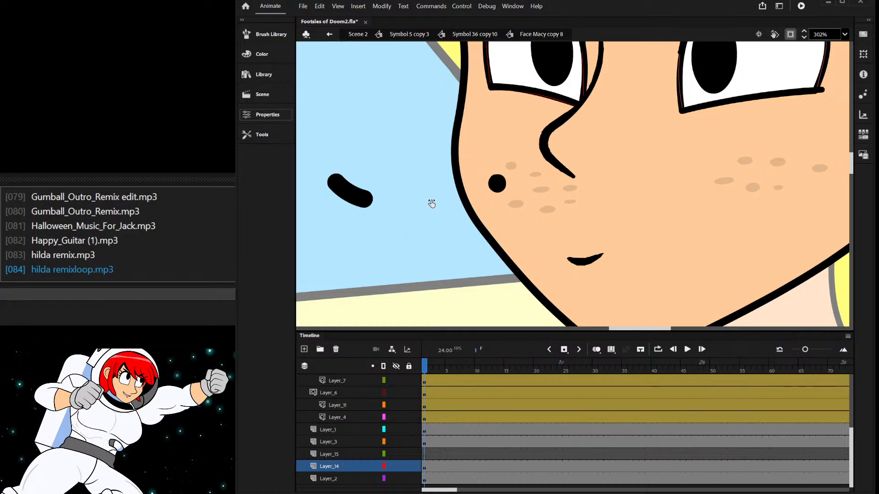
{"action": "mouse_move", "coordinate": [508, 216]}
{"action": "left_mouse_down"}
{"action": "mouse_move", "coordinate": [520, 232]}
{"action": "mouse_move", "coordinate": [573, 227]}
{"action": "mouse_move", "coordinate": [591, 239]}
{"action": "mouse_move", "coordinate": [622, 221]}
{"action": "mouse_move", "coordinate": [670, 229]}
{"action": "mouse_move", "coordinate": [687, 206]}
{"action": "left_mouse_up"}
{"action": "scroll", "coordinate": [569, 278], "scroll_direction": "down", "scroll_amount": 6}
{"action": "scroll", "coordinate": [590, 261], "scroll_direction": "up", "scroll_amount": 3}
{"action": "key", "text": "ctrl+z"}
{"action": "scroll", "coordinate": [580, 258], "scroll_direction": "up", "scroll_amount": 4}
{"action": "mouse_move", "coordinate": [527, 232]}
{"action": "left_mouse_down"}
{"action": "mouse_move", "coordinate": [526, 240]}
{"action": "mouse_move", "coordinate": [588, 249]}
{"action": "mouse_move", "coordinate": [599, 228]}
{"action": "mouse_move", "coordinate": [569, 228]}
{"action": "mouse_move", "coordinate": [605, 256]}
{"action": "mouse_move", "coordinate": [628, 206]}
{"action": "left_mouse_up"}
{"action": "scroll", "coordinate": [580, 255], "scroll_direction": "down", "scroll_amount": 3}
{"action": "scroll", "coordinate": [580, 259], "scroll_direction": "down", "scroll_amount": 3}
{"action": "scroll", "coordinate": [583, 277], "scroll_direction": "up", "scroll_amount": 7}
{"action": "key", "text": "ctrl+z"}
{"action": "scroll", "coordinate": [587, 250], "scroll_direction": "down", "scroll_amount": 3}
{"action": "scroll", "coordinate": [593, 261], "scroll_direction": "up", "scroll_amount": 3}
{"action": "key", "text": "ctrl+z"}
- Brush a short upturned smile directly above the blonde's lower-lip line
{"action": "scroll", "coordinate": [565, 265], "scroll_direction": "down", "scroll_amount": 3}
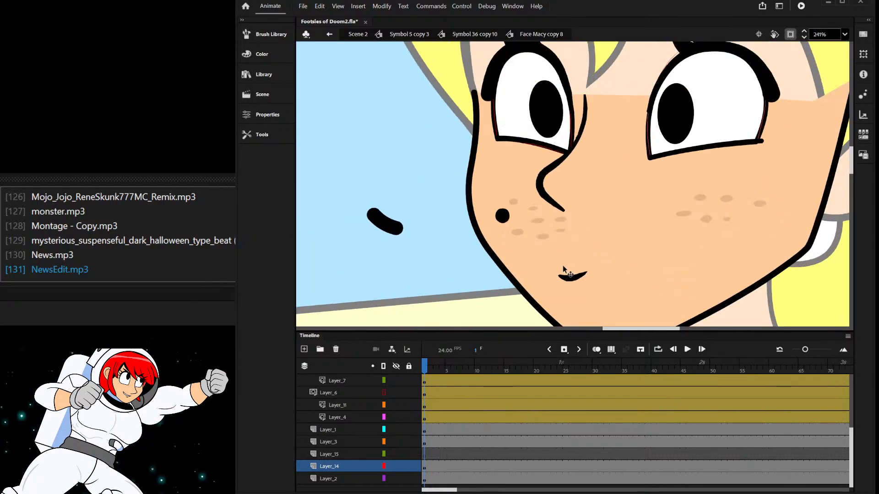
{"action": "scroll", "coordinate": [565, 265], "scroll_direction": "up", "scroll_amount": 3}
{"action": "mouse_move", "coordinate": [538, 223]}
{"action": "left_mouse_down"}
{"action": "mouse_move", "coordinate": [547, 241]}
{"action": "mouse_move", "coordinate": [573, 260]}
{"action": "mouse_move", "coordinate": [609, 256]}
{"action": "mouse_move", "coordinate": [639, 226]}
{"action": "left_mouse_up"}
{"action": "scroll", "coordinate": [566, 268], "scroll_direction": "down", "scroll_amount": 3}
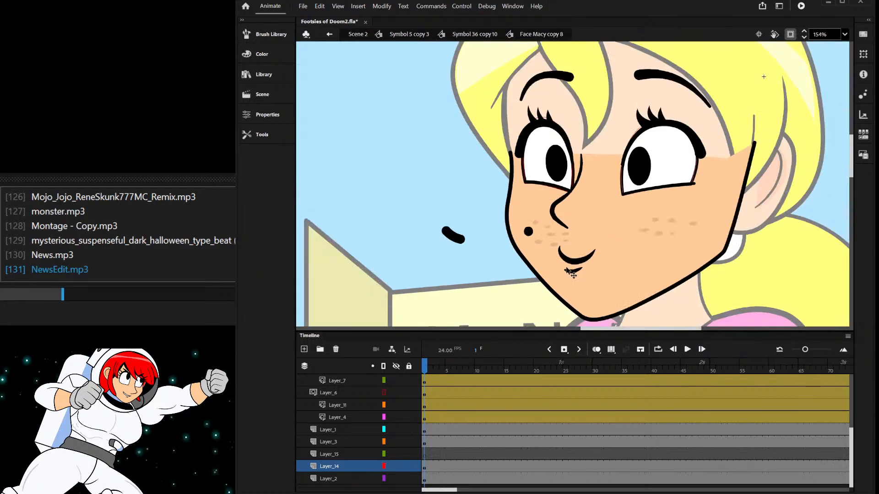
{"action": "scroll", "coordinate": [572, 273], "scroll_direction": "down", "scroll_amount": 3}
{"action": "scroll", "coordinate": [572, 273], "scroll_direction": "up", "scroll_amount": 2}
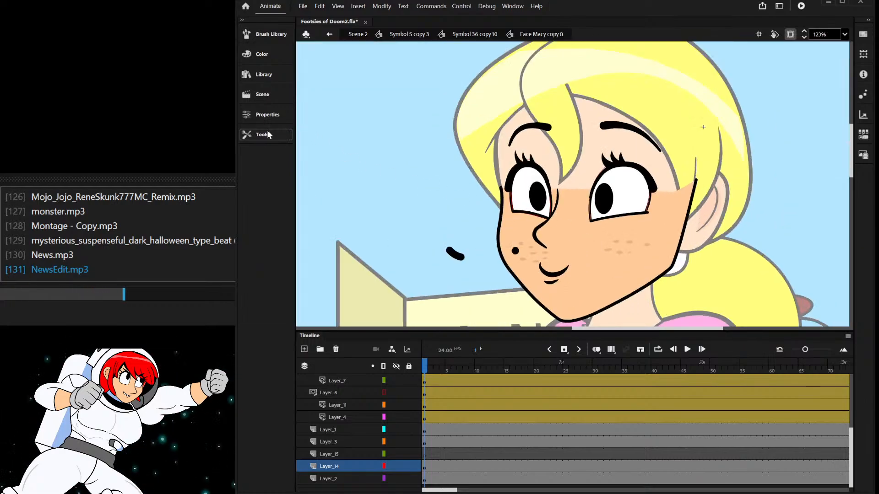
- Delete the stray test stroke beside the face and return to the head symbol
{"action": "left_click", "coordinate": [463, 258]}
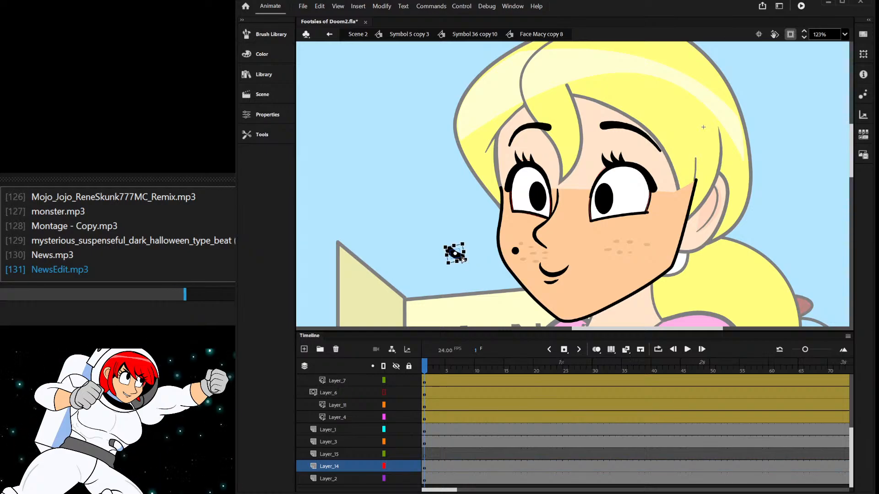
{"action": "key", "text": "Delete"}
{"action": "double_click", "coordinate": [461, 240]}
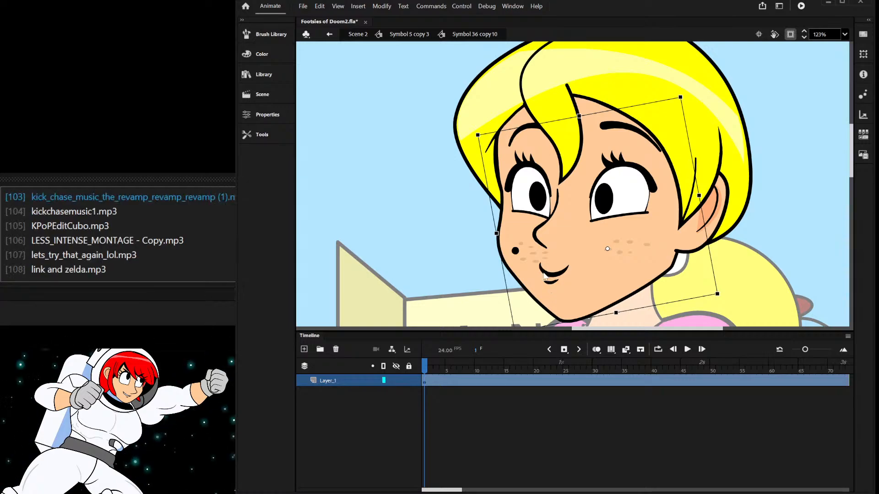
- Return to Scene 2 and preview the close-up with the new expression around frame 212
{"action": "scroll", "coordinate": [657, 165], "scroll_direction": "down", "scroll_amount": 5}
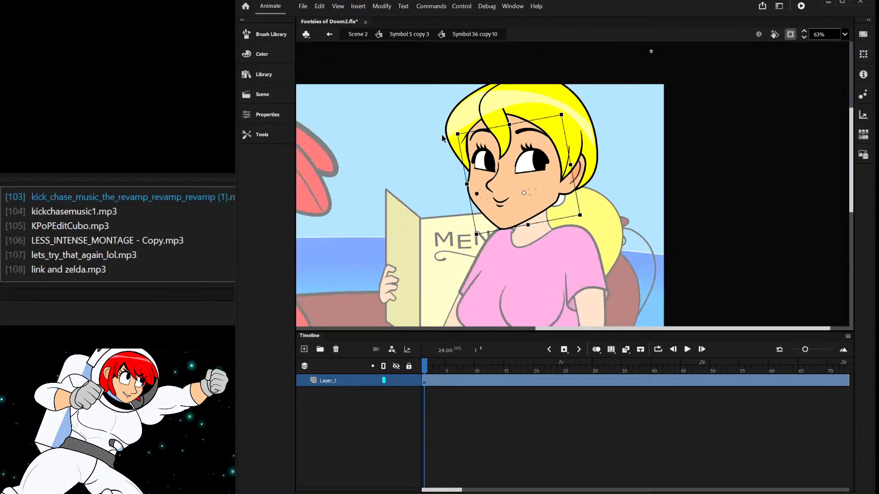
{"action": "left_click", "coordinate": [412, 166]}
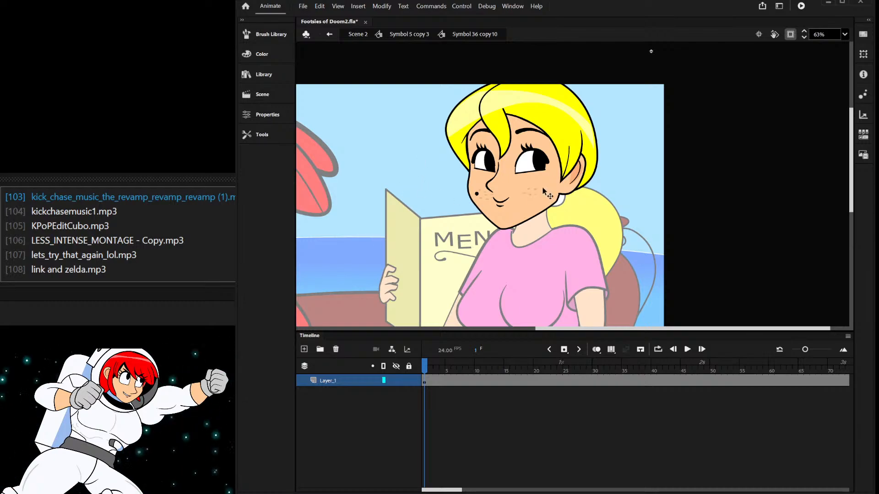
{"action": "scroll", "coordinate": [518, 183], "scroll_direction": "up", "scroll_amount": 3}
{"action": "left_click", "coordinate": [530, 179]}
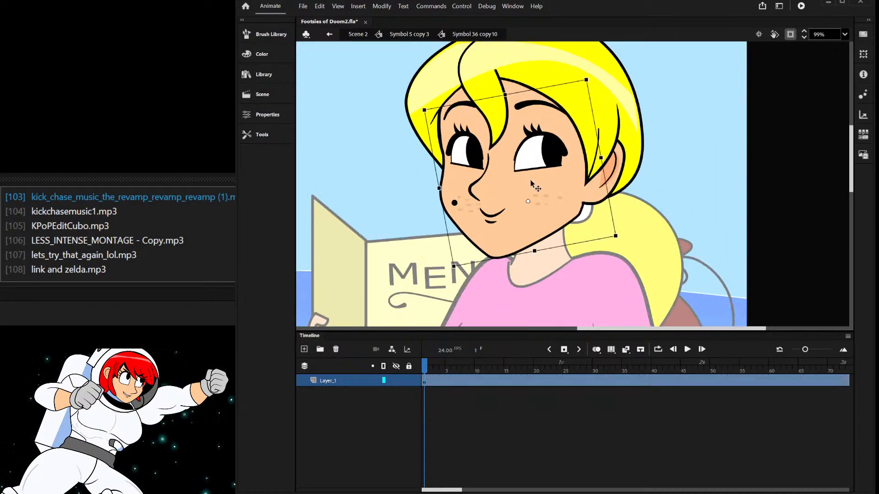
{"action": "left_click", "coordinate": [357, 34]}
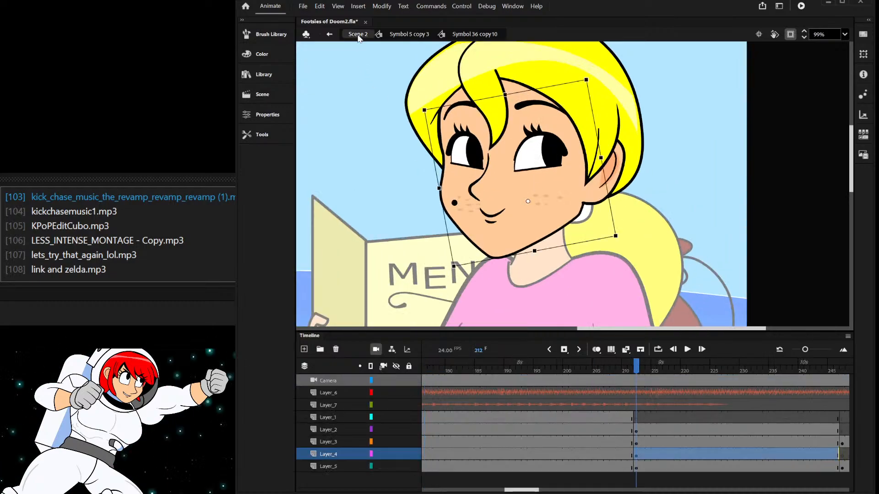
{"action": "mouse_move", "coordinate": [638, 368]}
{"action": "left_mouse_down"}
{"action": "mouse_move", "coordinate": [422, 369]}
{"action": "mouse_move", "coordinate": [640, 357]}
{"action": "left_mouse_up"}
{"action": "key", "text": "Return"}
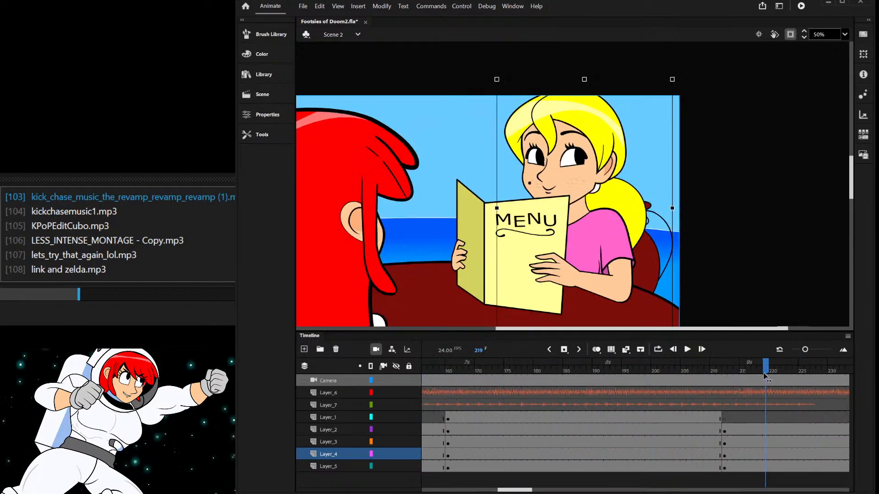
- Open the blonde's body symbol from frame 219 and the head symbol nested inside it
{"action": "left_click", "coordinate": [543, 125]}
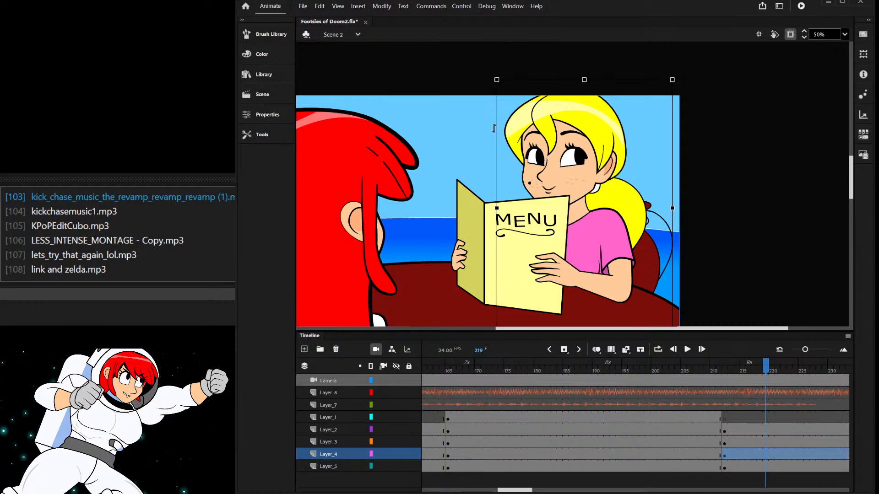
{"action": "double_click", "coordinate": [572, 164]}
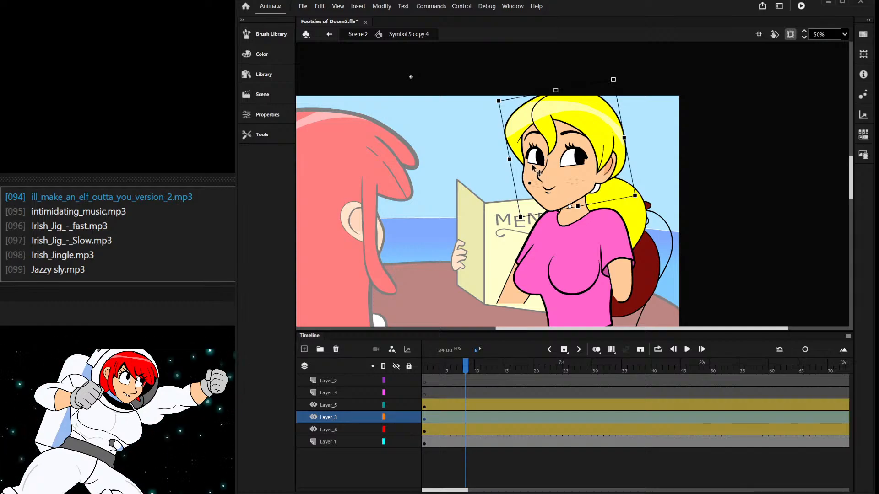
{"action": "scroll", "coordinate": [570, 154], "scroll_direction": "up", "scroll_amount": 6}
{"action": "double_click", "coordinate": [590, 154]}
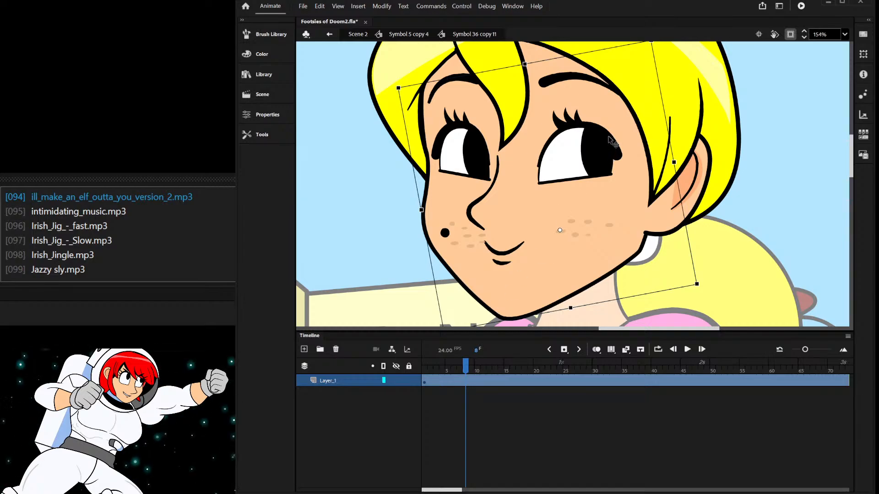
{"action": "double_click", "coordinate": [597, 176]}
{"action": "double_click", "coordinate": [328, 183]}
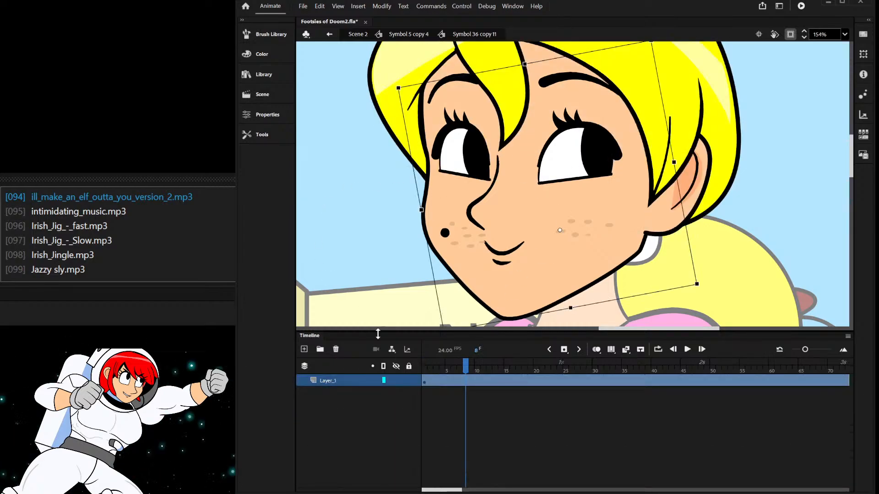
- Add a layer above Layer_1 in the head symbol and draw a zigzag blush outline across the nose and cheeks
{"action": "left_click", "coordinate": [412, 385]}
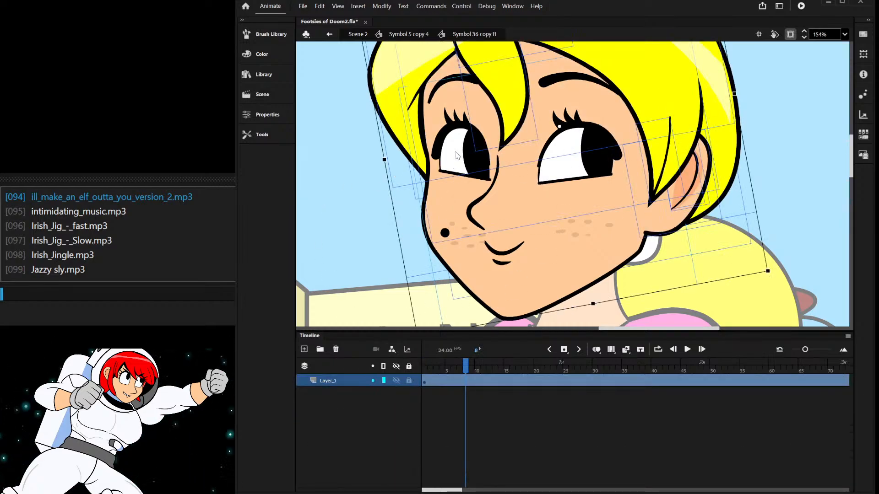
{"action": "key", "text": "ctrl+shift+n"}
{"action": "left_click", "coordinate": [426, 384]}
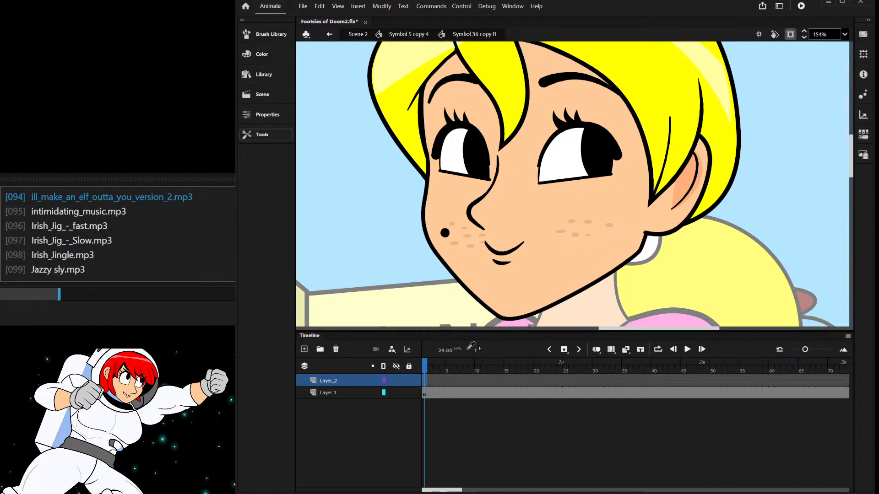
{"action": "mouse_move", "coordinate": [446, 189]}
{"action": "left_mouse_down"}
{"action": "mouse_move", "coordinate": [600, 187]}
{"action": "mouse_move", "coordinate": [641, 219]}
{"action": "mouse_move", "coordinate": [608, 210]}
{"action": "mouse_move", "coordinate": [531, 231]}
{"action": "mouse_move", "coordinate": [499, 203]}
{"action": "mouse_move", "coordinate": [462, 198]}
{"action": "mouse_move", "coordinate": [436, 210]}
{"action": "mouse_move", "coordinate": [459, 180]}
{"action": "left_mouse_up"}
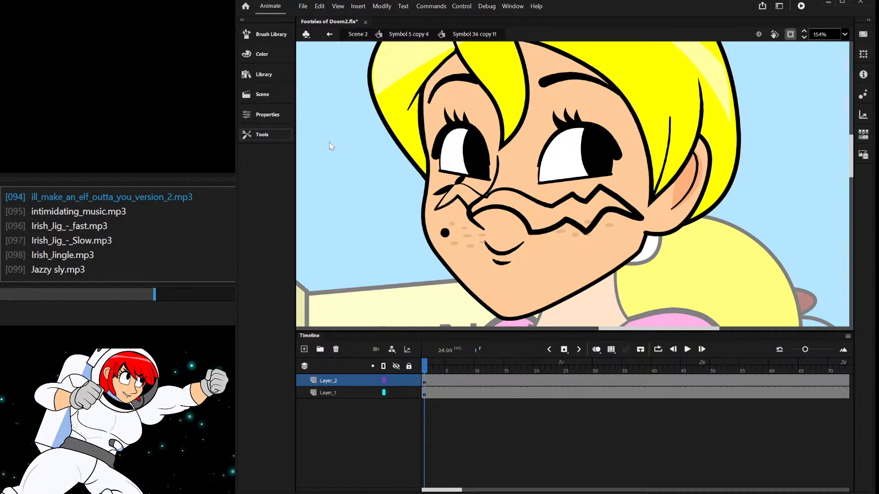
- Fill the zigzag blush outline with salmon red
{"action": "left_click", "coordinate": [531, 200]}
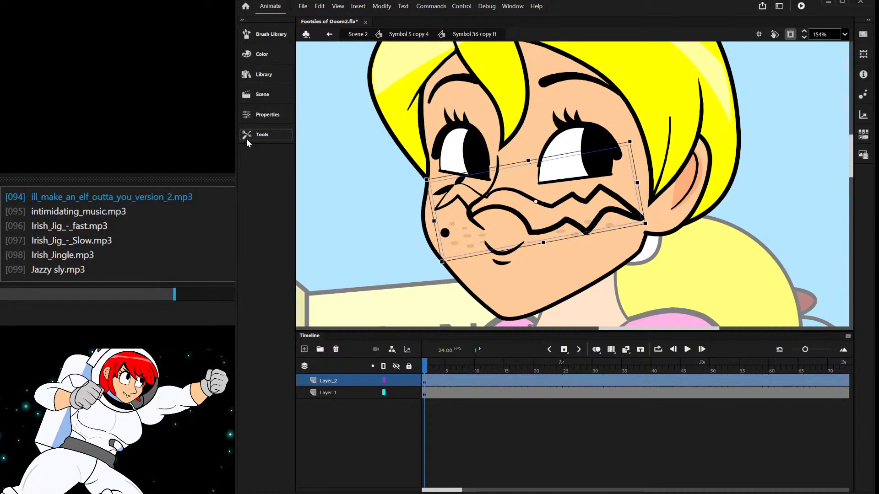
{"action": "left_click", "coordinate": [336, 274]}
{"action": "left_click", "coordinate": [342, 275]}
{"action": "left_click", "coordinate": [518, 196]}
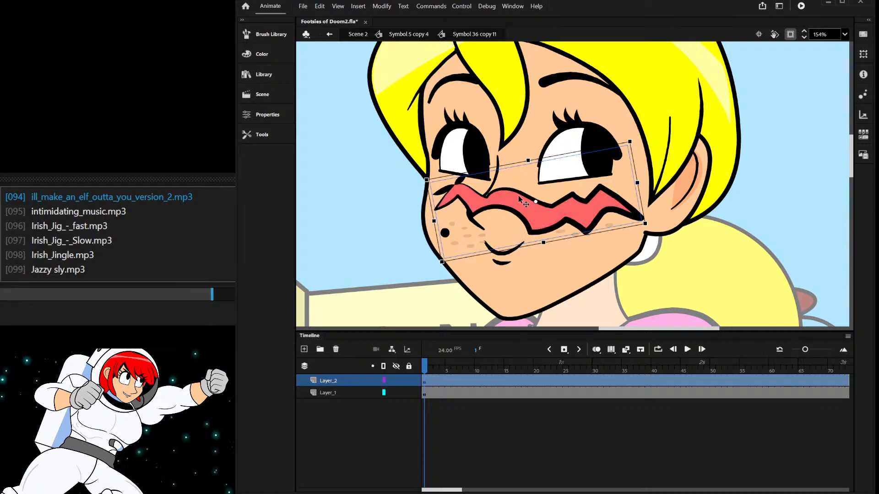
- Remove the black outline from the blush drawing object, keeping only its red fill
{"action": "double_click", "coordinate": [522, 200]}
{"action": "scroll", "coordinate": [572, 216], "scroll_direction": "up", "scroll_amount": 1}
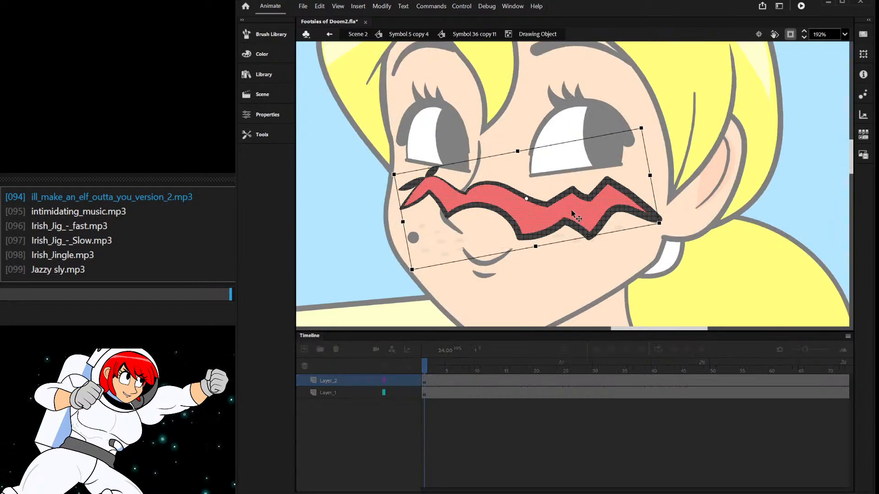
{"action": "key", "text": "Delete"}
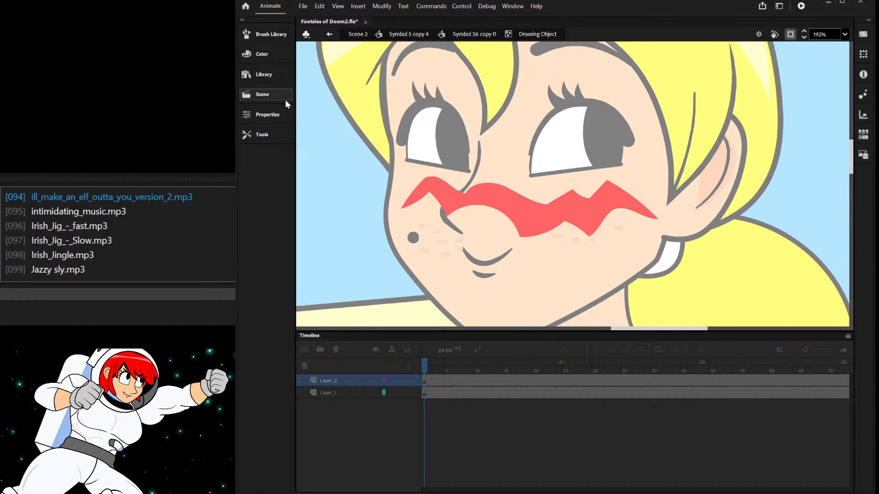
{"action": "double_click", "coordinate": [318, 115]}
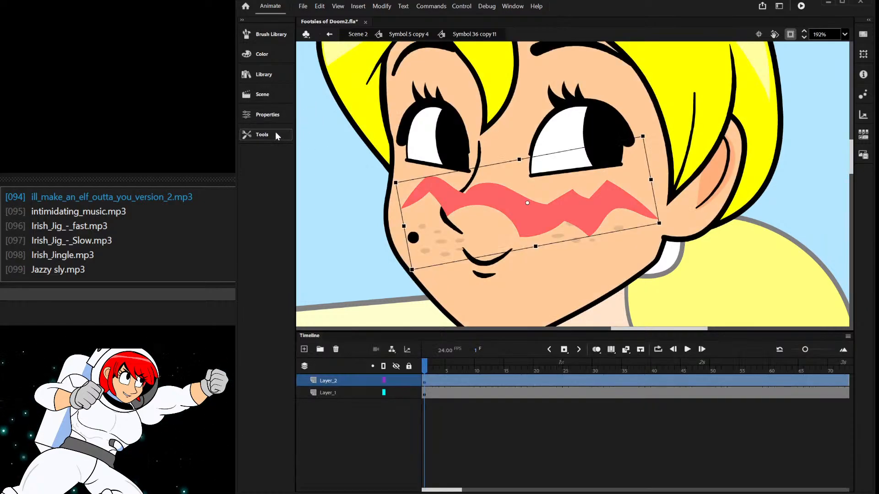
- Straighten the blush shape's curved edges and pull its middle bump into a sharp zigzag point
{"action": "key", "text": "v"}
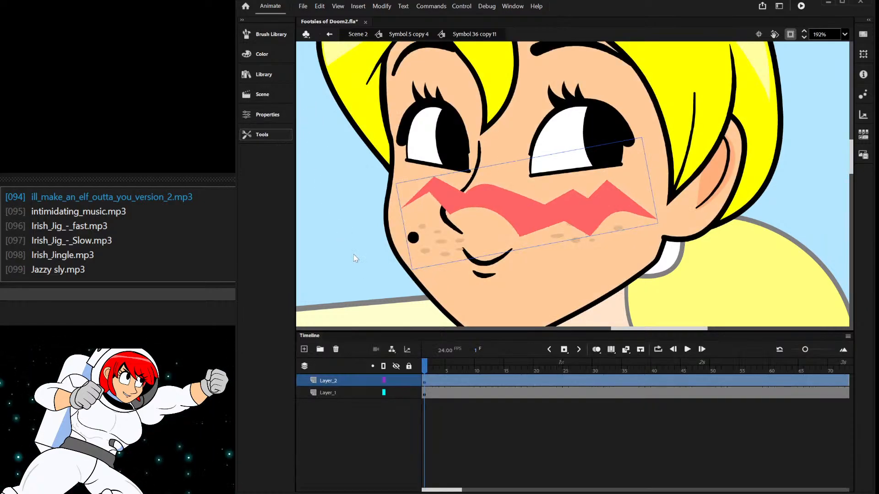
{"action": "double_click", "coordinate": [489, 191]}
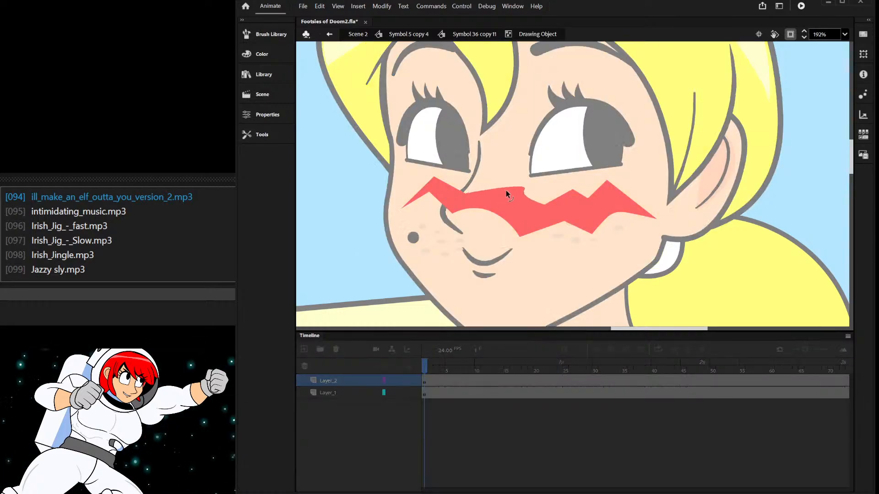
{"action": "left_click_drag", "start_coordinate": [528, 202], "coordinate": [474, 178]}
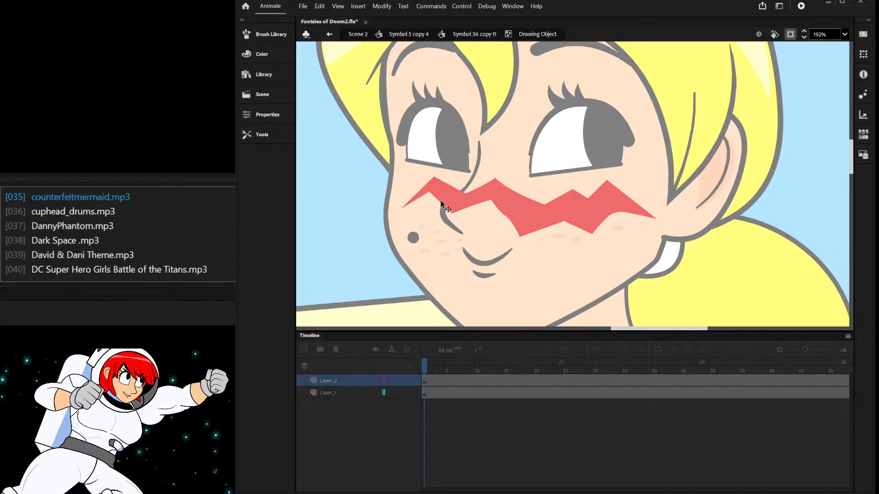
{"action": "left_click", "coordinate": [351, 259]}
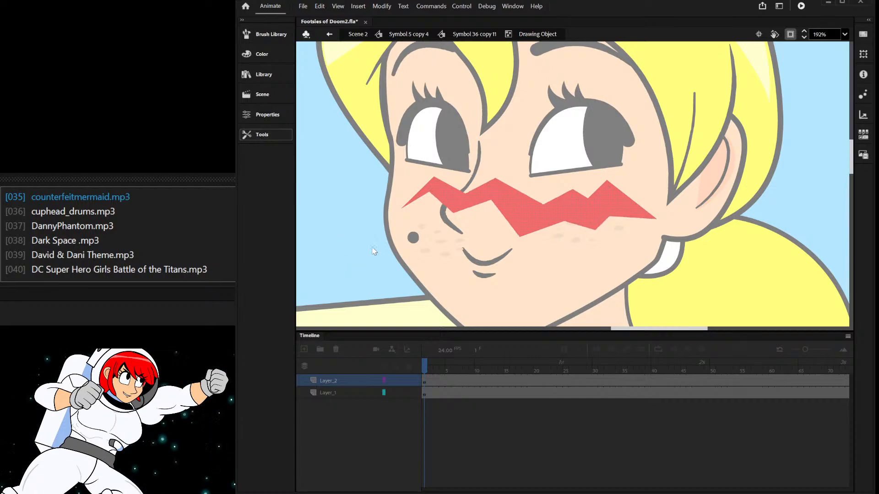
{"action": "double_click", "coordinate": [682, 150]}
- Shift the blush shape slightly up and toward the far cheek, and cut it from the head symbol
{"action": "left_click_drag", "start_coordinate": [586, 200], "coordinate": [572, 193]}
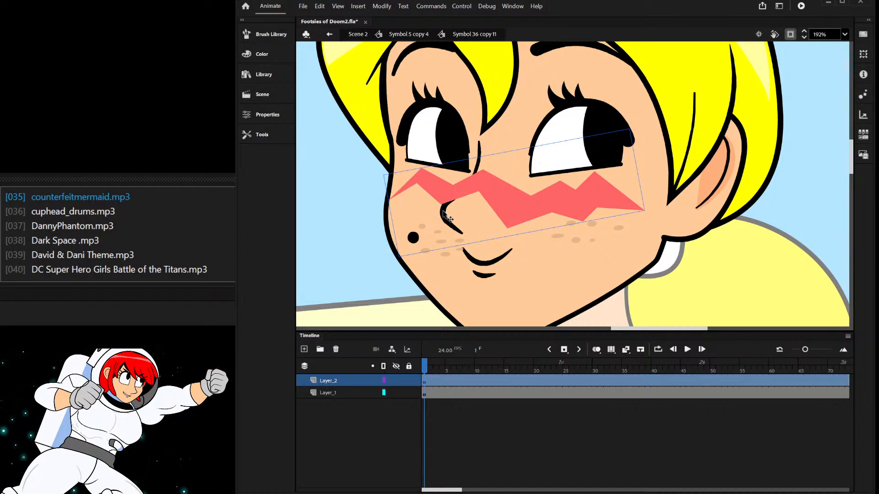
{"action": "left_click", "coordinate": [443, 212]}
{"action": "left_click", "coordinate": [482, 183]}
{"action": "key", "text": "Delete"}
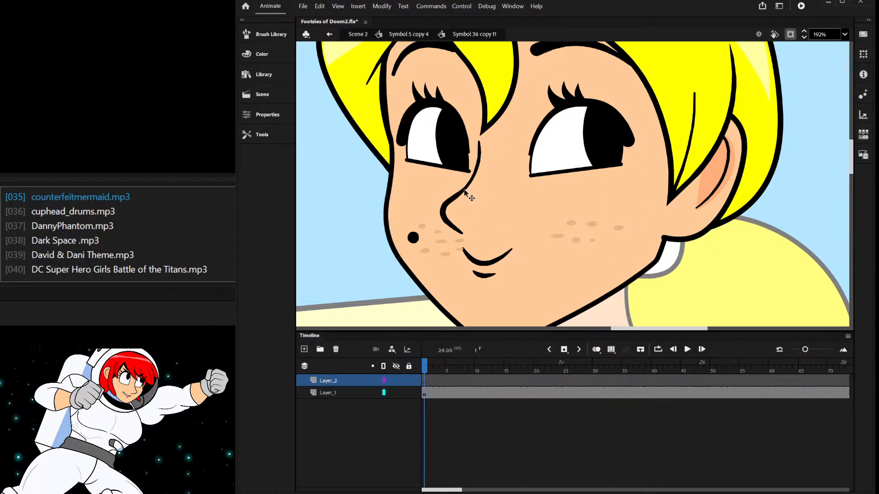
- Open the nested face symbol, paste the blush shape onto a new top layer, and position it below the eyes
{"action": "double_click", "coordinate": [466, 195]}
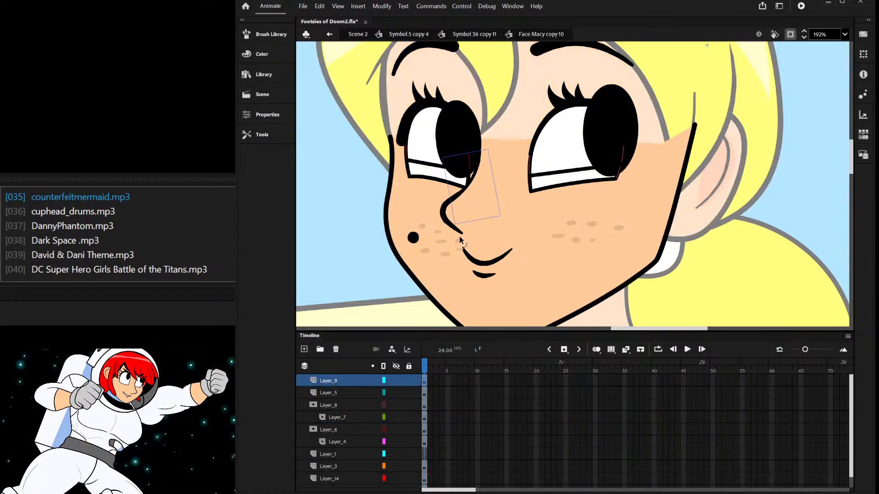
{"action": "left_click_drag", "start_coordinate": [452, 227], "coordinate": [456, 231]}
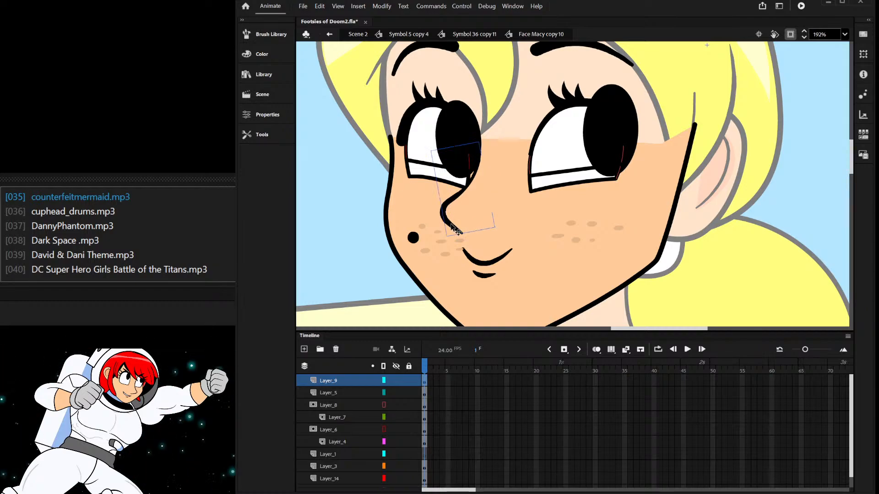
{"action": "left_click", "coordinate": [384, 380]}
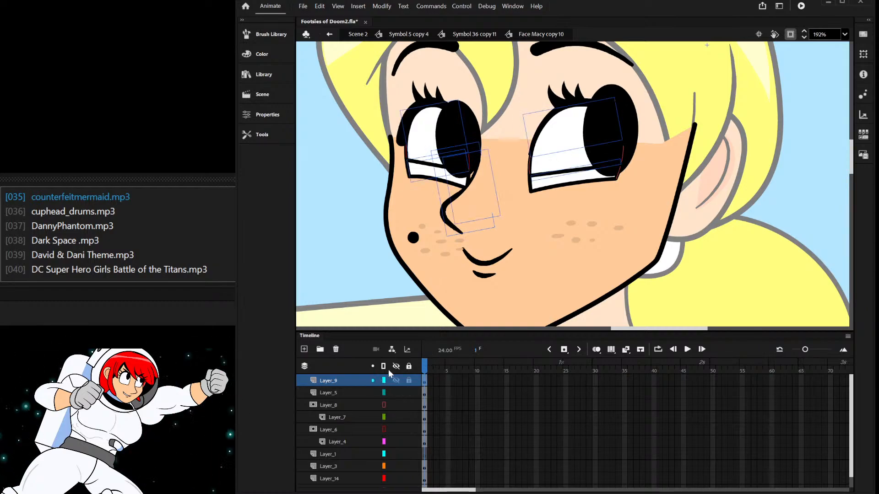
{"action": "key", "text": "ctrl+alt+n"}
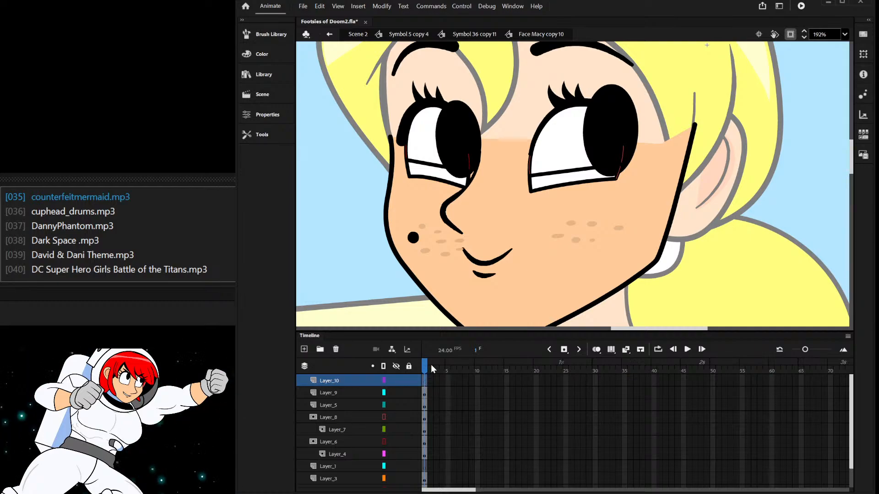
{"action": "key", "text": "ctrl+shift+v"}
{"action": "left_click_drag", "start_coordinate": [535, 233], "coordinate": [521, 217]}
- Add new layers above the blush and move the nose line in place onto them so it overlaps the blush
{"action": "left_click", "coordinate": [453, 225]}
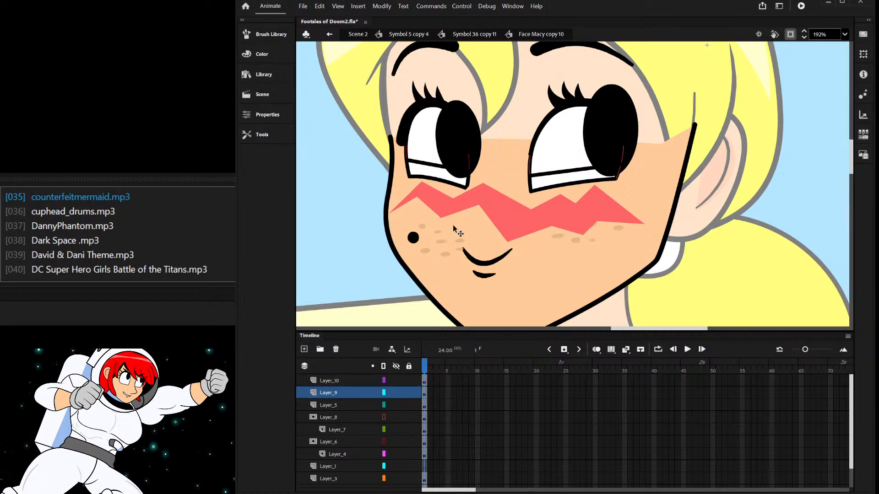
{"action": "left_click", "coordinate": [474, 204]}
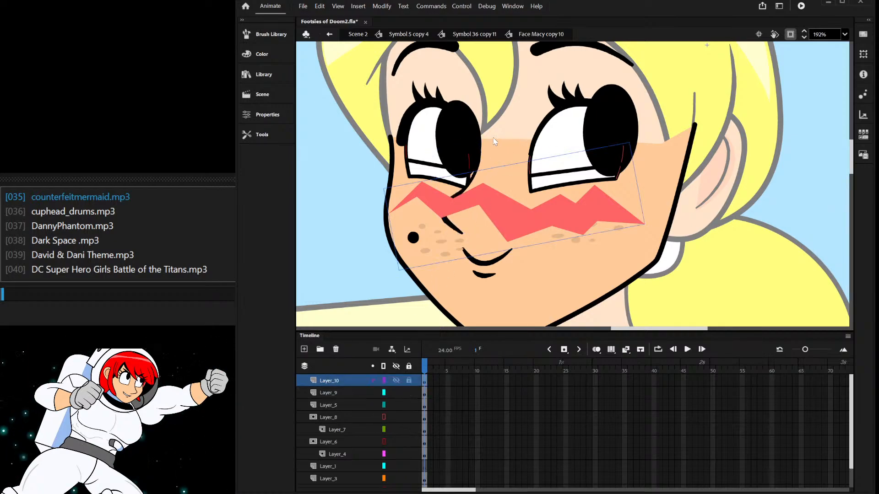
{"action": "key", "text": "ctrl+alt+l"}
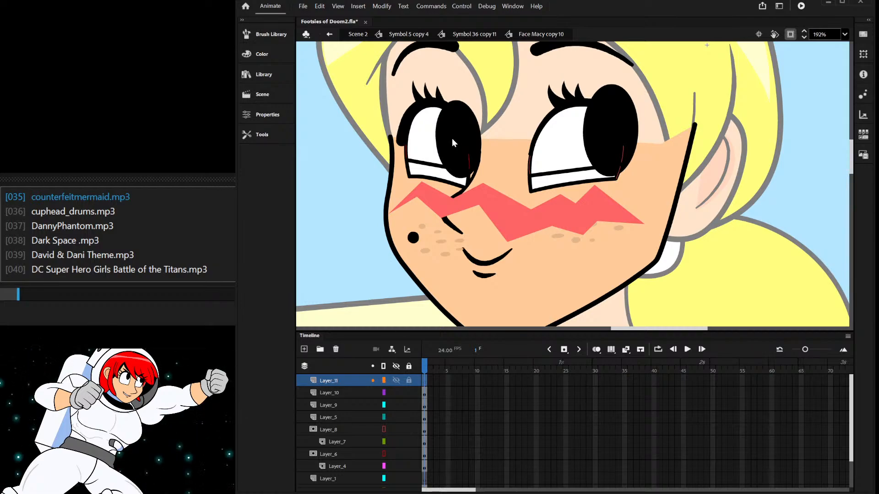
{"action": "key", "text": "ctrl+alt+l"}
{"action": "key", "text": "ctrl+shift+v"}
{"action": "left_click_drag", "start_coordinate": [444, 203], "coordinate": [399, 198]}
{"action": "key", "text": "ctrl+z"}
{"action": "left_click", "coordinate": [479, 211]}
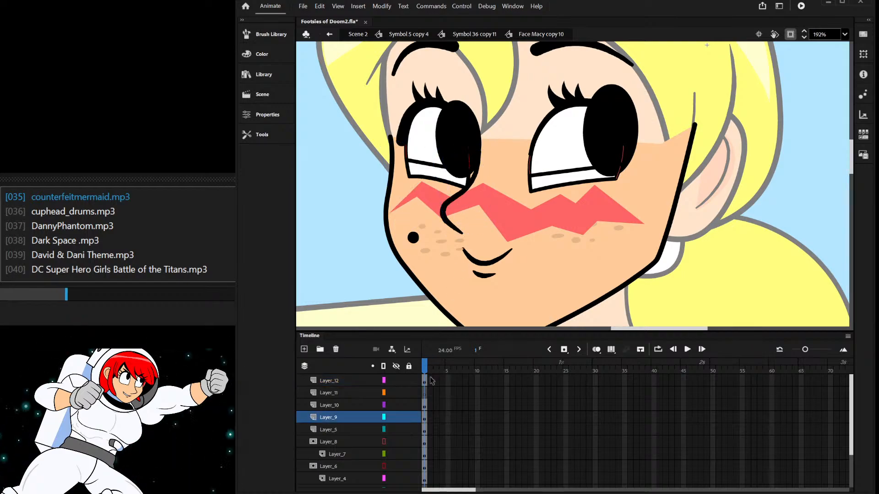
- Cut the red zigzag blush shape from Layer_10 and paste it in place on Layer_11
{"action": "left_click", "coordinate": [516, 210]}
{"action": "key", "text": "Delete"}
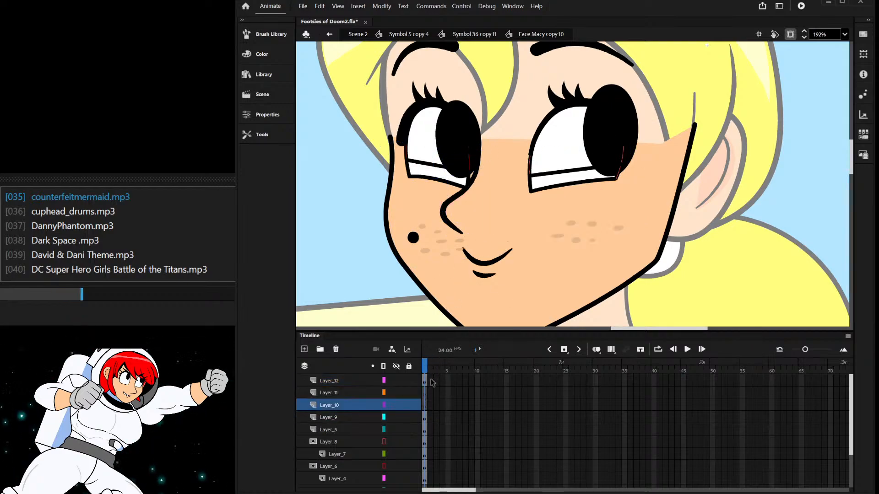
{"action": "key", "text": "ctrl+z"}
{"action": "key", "text": "ctrl+x"}
{"action": "left_click", "coordinate": [423, 393]}
{"action": "key", "text": "ctrl+shift+v"}
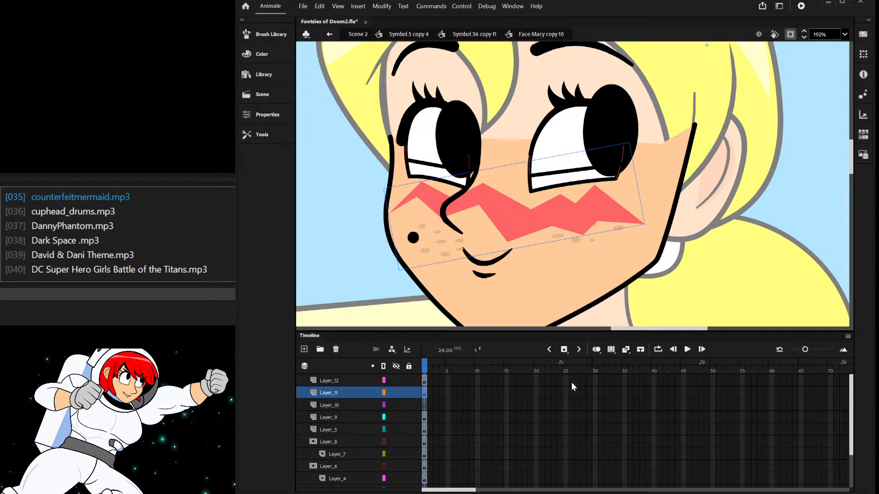
- Blur the zigzag shape on Layer_11 into a soft blush across the nose and cheeks
{"action": "key", "text": "v"}
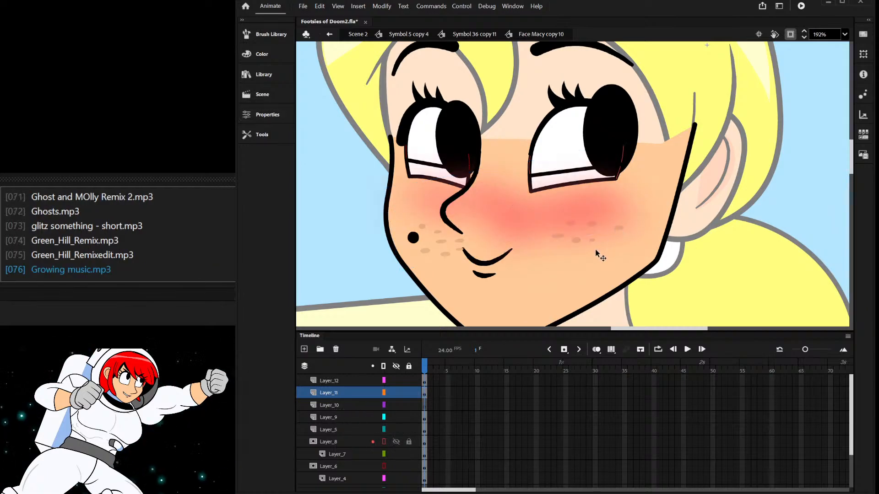
{"action": "scroll", "coordinate": [594, 247], "scroll_direction": "down", "scroll_amount": 5}
{"action": "scroll", "coordinate": [503, 434], "scroll_direction": "down", "scroll_amount": 2}
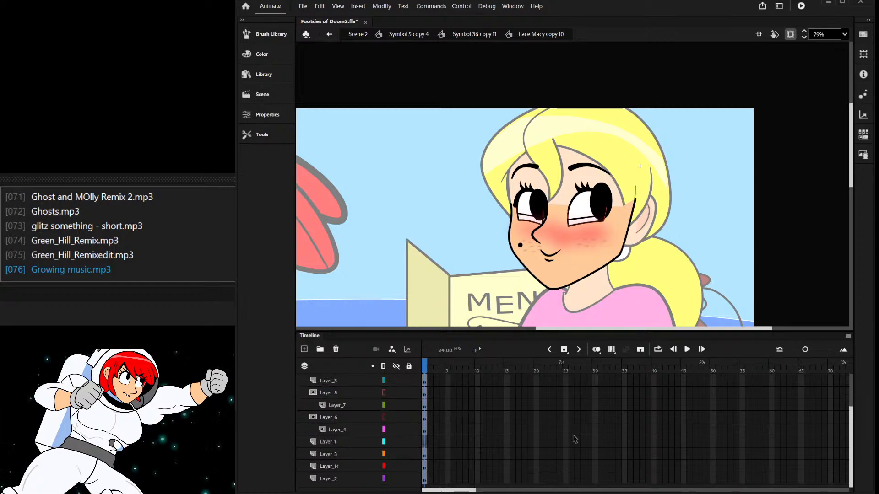
- Extend the frames of all layers in the face symbol well past frame 70 and return to frame 1
{"action": "left_click_drag", "start_coordinate": [549, 486], "coordinate": [774, 320]}
{"action": "left_click_drag", "start_coordinate": [747, 177], "coordinate": [709, 322]}
{"action": "left_click", "coordinate": [786, 425]}
{"action": "left_click_drag", "start_coordinate": [772, 369], "coordinate": [587, 334]}
{"action": "key", "text": "shift+comma"}
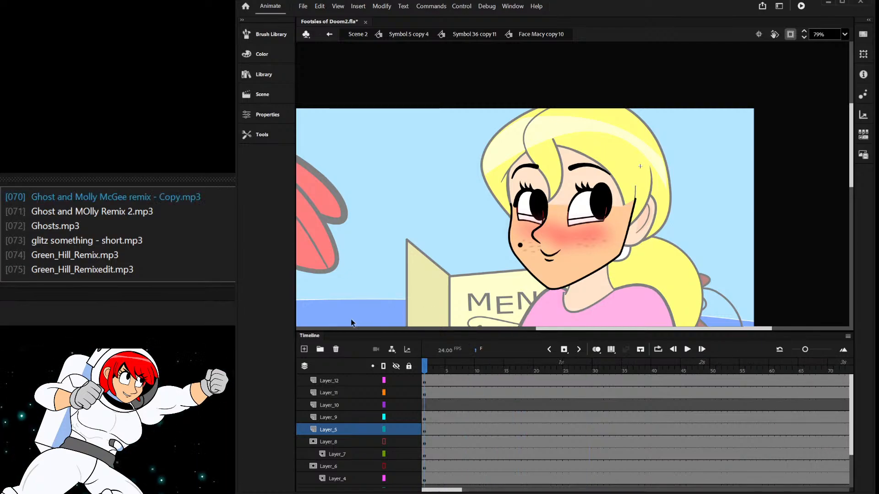
- Create a motion tween for the blurred blush on Layer_11
{"action": "left_click", "coordinate": [537, 232]}
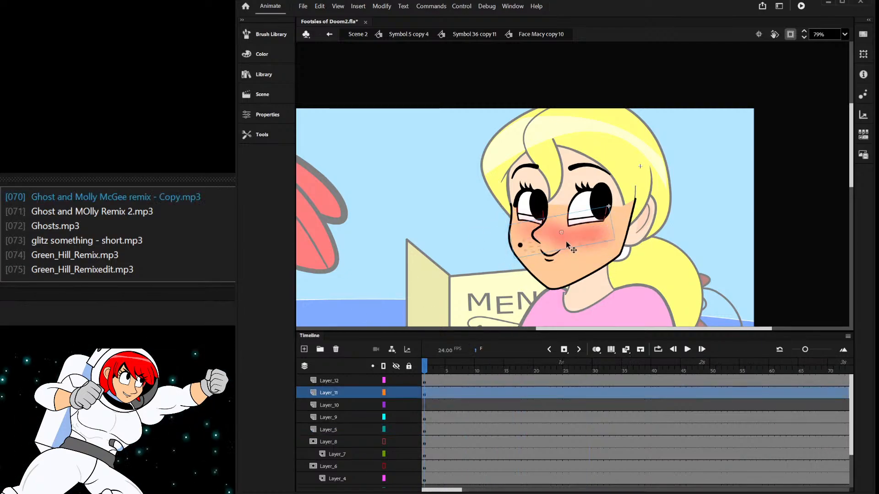
{"action": "scroll", "coordinate": [565, 241], "scroll_direction": "up", "scroll_amount": 2}
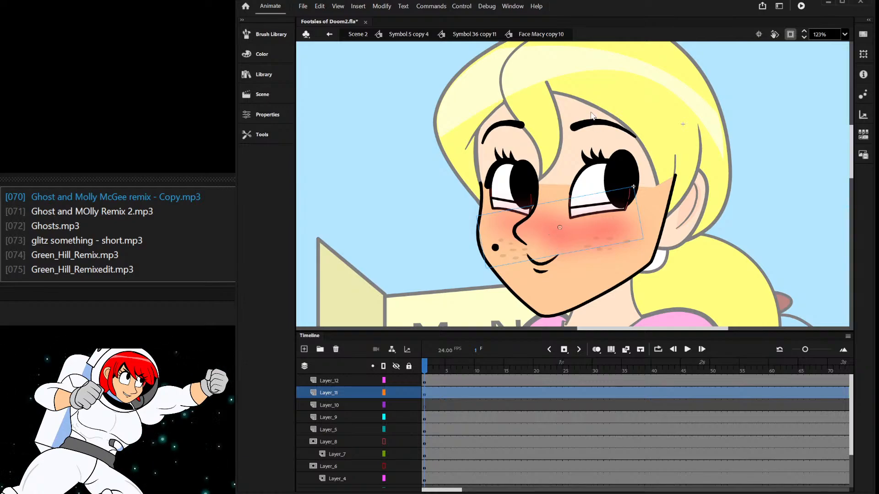
{"action": "left_click", "coordinate": [411, 203]}
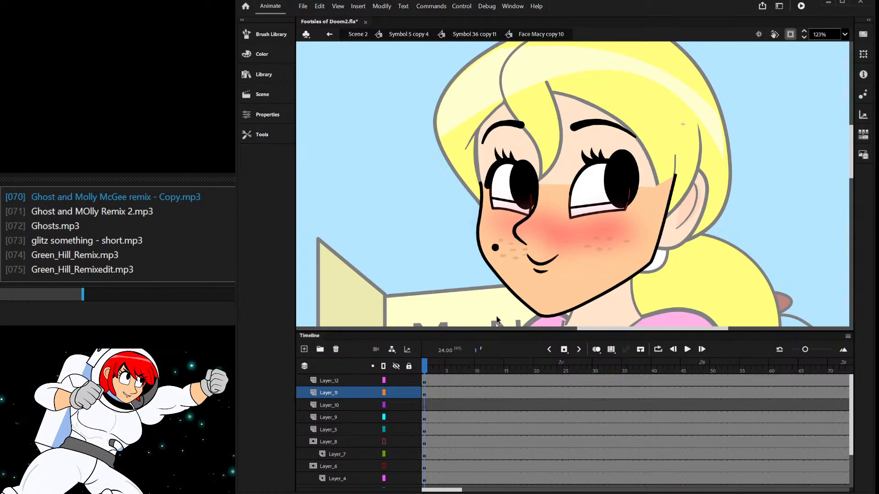
{"action": "left_click", "coordinate": [545, 240]}
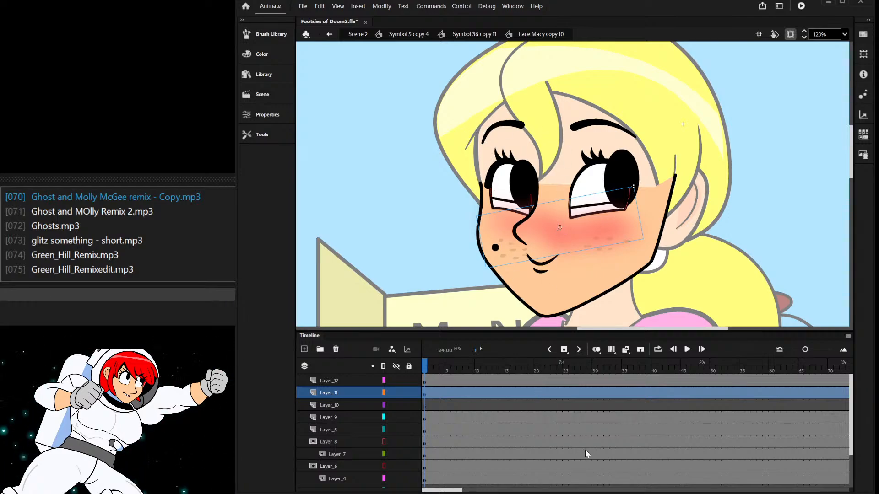
{"action": "key", "text": "ctrl+z"}
{"action": "scroll", "coordinate": [592, 198], "scroll_direction": "down", "scroll_amount": 3}
{"action": "key", "text": "ctrl+y"}
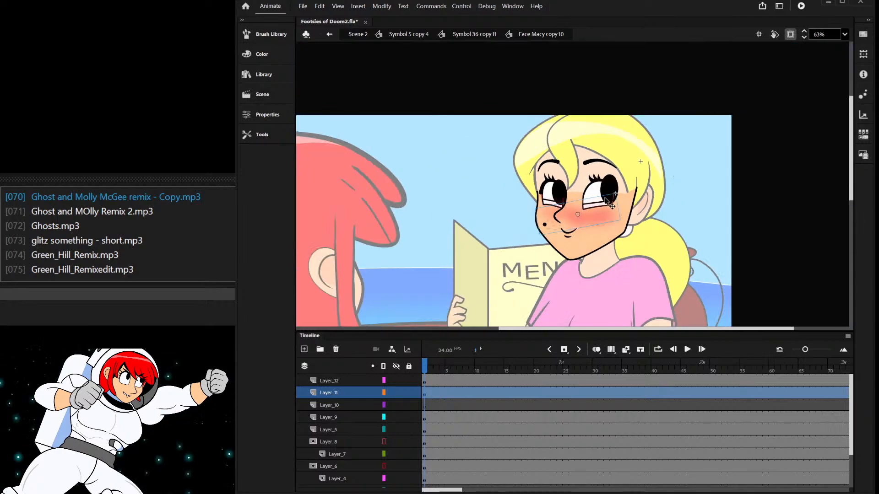
{"action": "scroll", "coordinate": [593, 198], "scroll_direction": "up", "scroll_amount": 1}
{"action": "scroll", "coordinate": [593, 213], "scroll_direction": "up", "scroll_amount": 2}
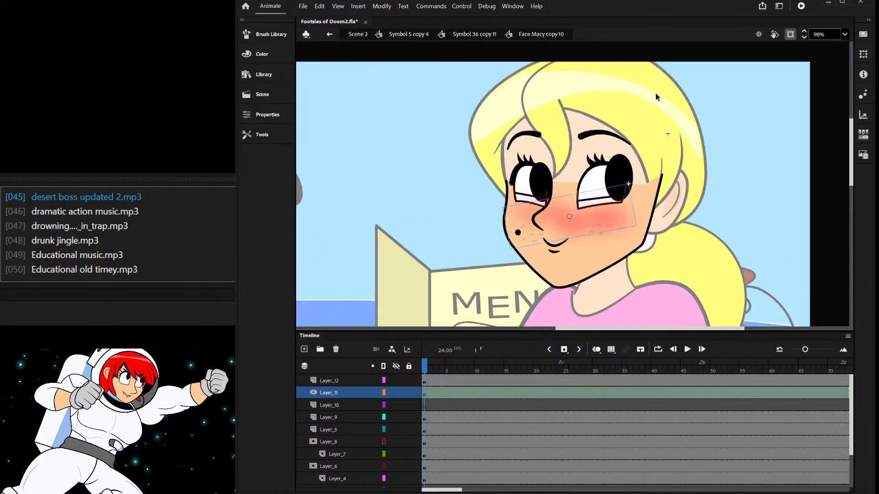
- Animate the blush's opacity from transparent at frame 1 to visible at frame 24
{"action": "key", "text": "q"}
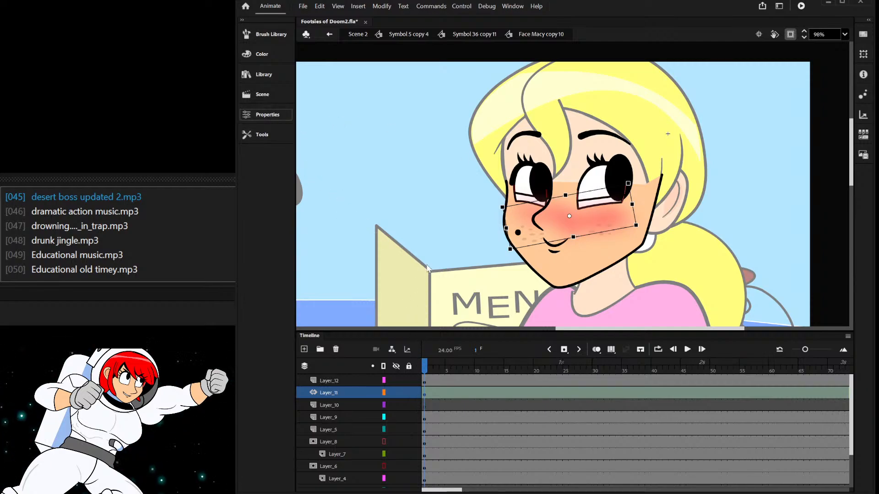
{"action": "key", "text": "Delete"}
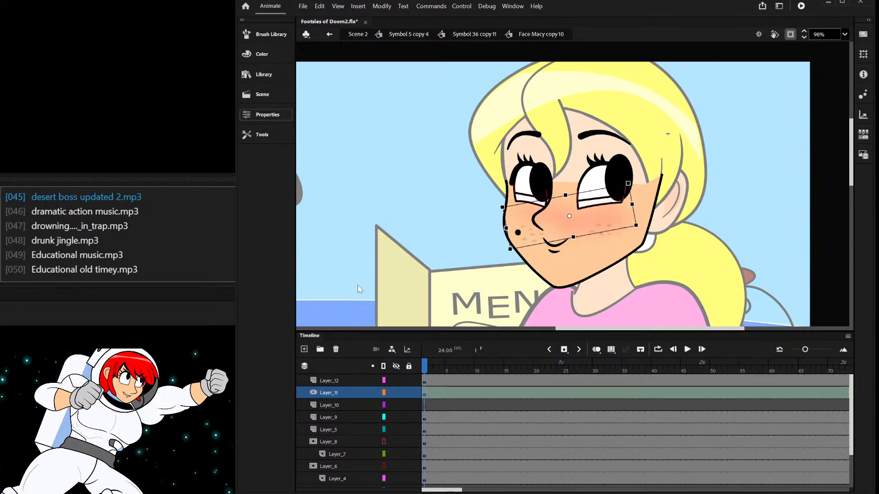
{"action": "left_click_drag", "start_coordinate": [424, 364], "coordinate": [559, 369]}
{"action": "left_click", "coordinate": [573, 219]}
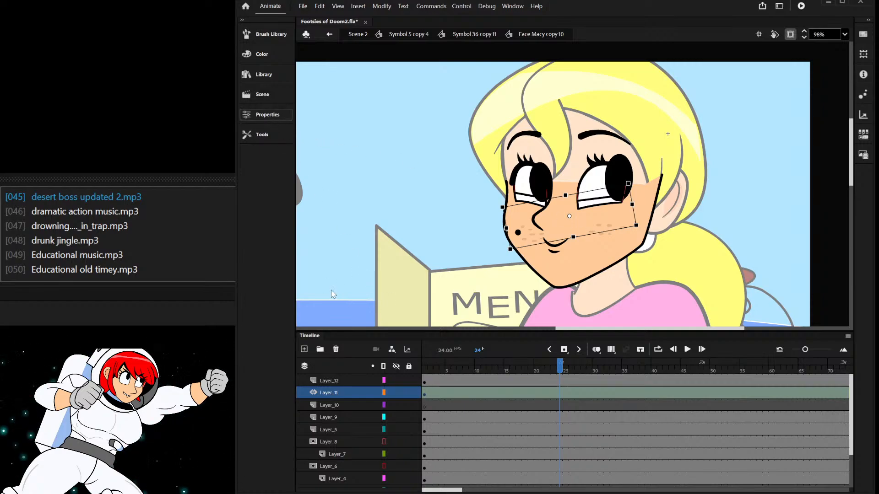
{"action": "left_click", "coordinate": [380, 297]}
{"action": "left_click", "coordinate": [558, 238]}
{"action": "scroll", "coordinate": [553, 237], "scroll_direction": "up", "scroll_amount": 1}
{"action": "left_click_drag", "start_coordinate": [586, 224], "coordinate": [555, 205]}
{"action": "scroll", "coordinate": [555, 205], "scroll_direction": "down", "scroll_amount": 3}
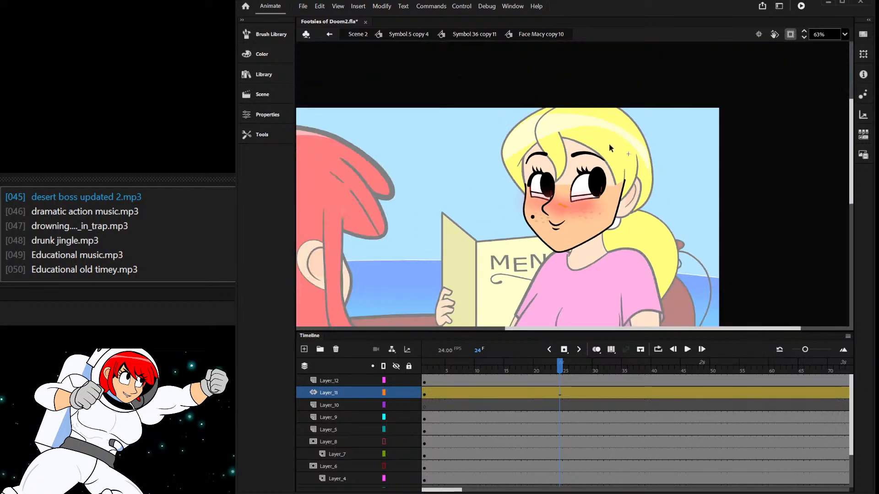
{"action": "scroll", "coordinate": [614, 203], "scroll_direction": "up", "scroll_amount": 1}
{"action": "left_click", "coordinate": [616, 207]}
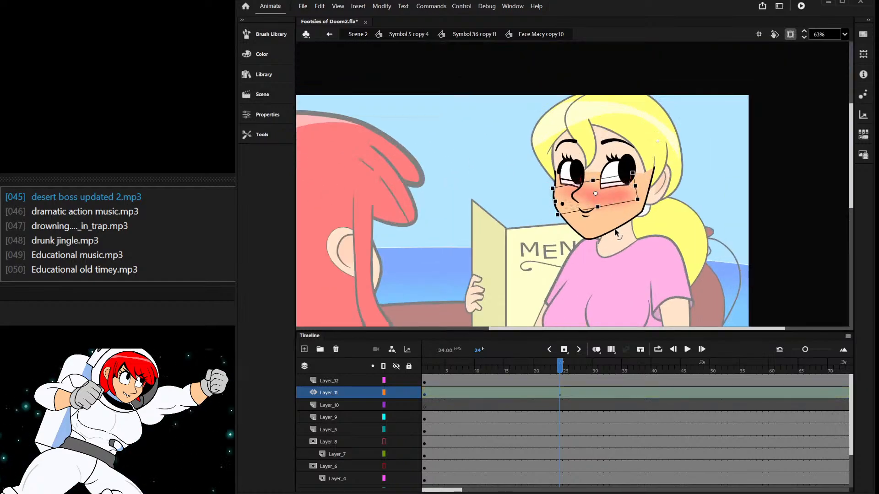
{"action": "left_click", "coordinate": [464, 189]}
- Nudge the blush slightly toward the far cheek at frame 24 and reduce its height to fit the face
{"action": "scroll", "coordinate": [613, 199], "scroll_direction": "up", "scroll_amount": 3}
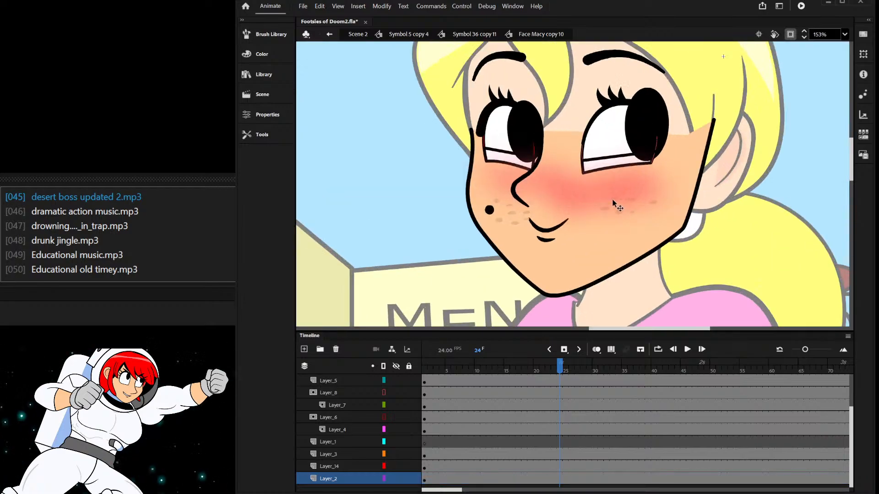
{"action": "left_click", "coordinate": [608, 194]}
{"action": "left_click_drag", "start_coordinate": [608, 194], "coordinate": [595, 192]}
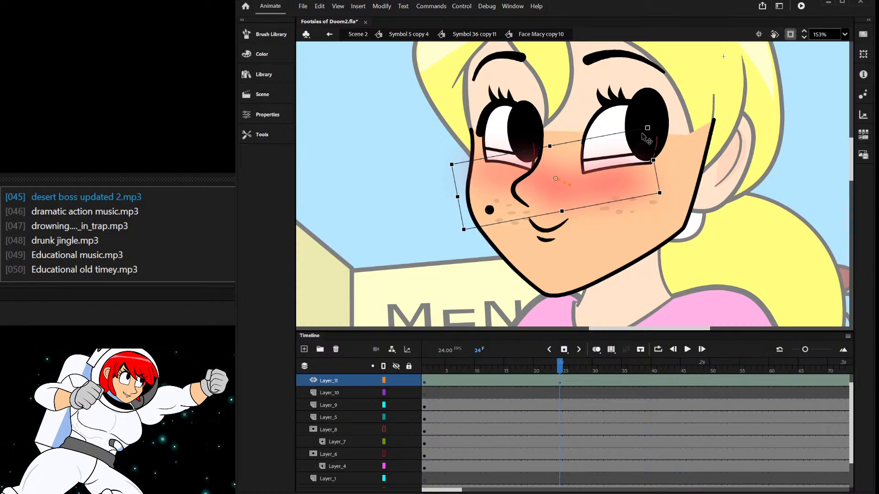
{"action": "left_click_drag", "start_coordinate": [647, 128], "coordinate": [648, 133]}
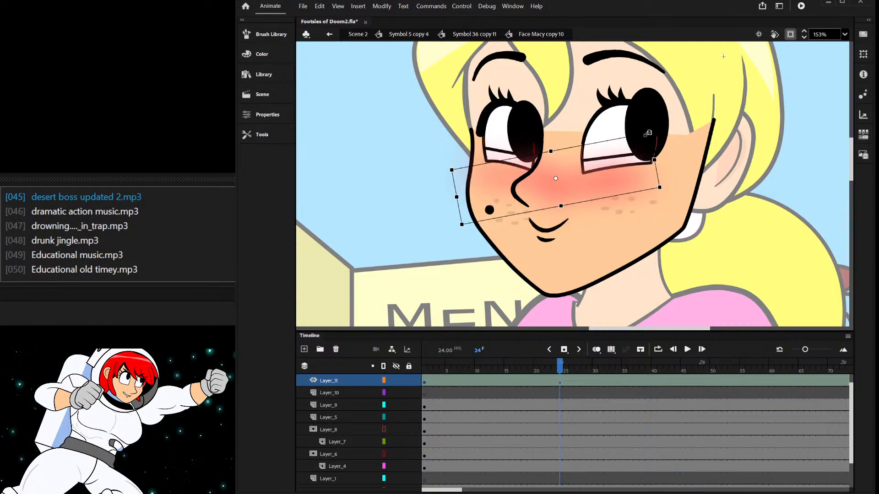
{"action": "left_click_drag", "start_coordinate": [628, 174], "coordinate": [629, 181]}
{"action": "left_click", "coordinate": [395, 169]}
- Preview the blush fade-in inside the face symbol and again in its parent head symbol
{"action": "left_click_drag", "start_coordinate": [558, 368], "coordinate": [411, 368]}
{"action": "left_click", "coordinate": [453, 395]}
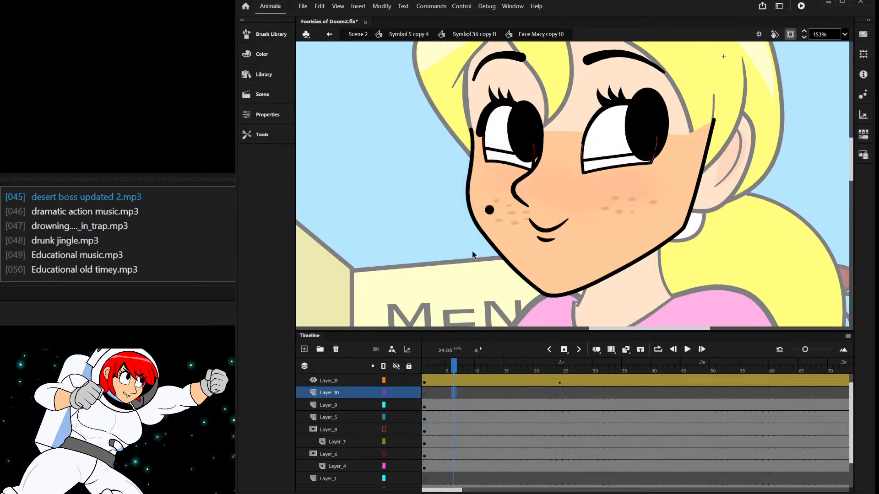
{"action": "scroll", "coordinate": [464, 254], "scroll_direction": "down", "scroll_amount": 3}
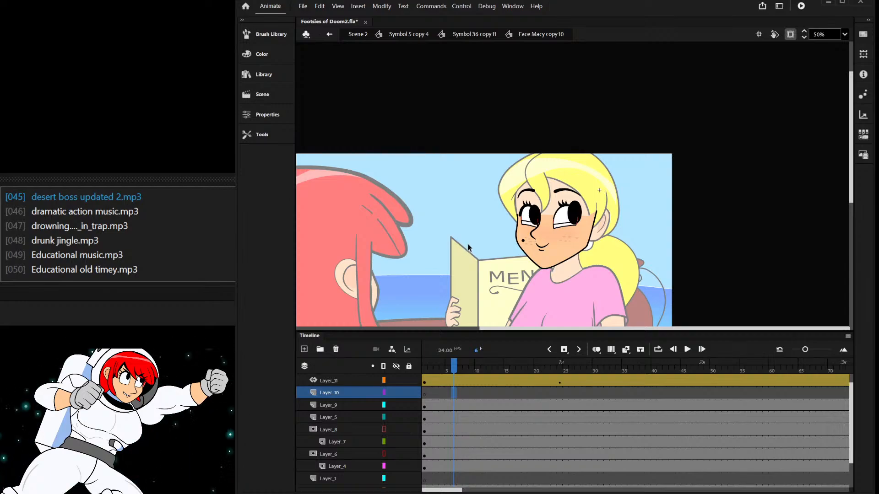
{"action": "double_click", "coordinate": [468, 232]}
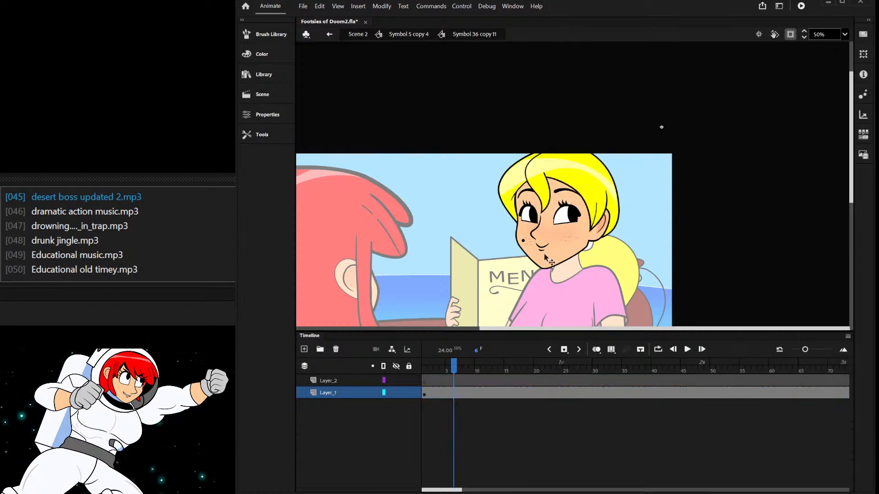
{"action": "left_click_drag", "start_coordinate": [425, 370], "coordinate": [571, 371]}
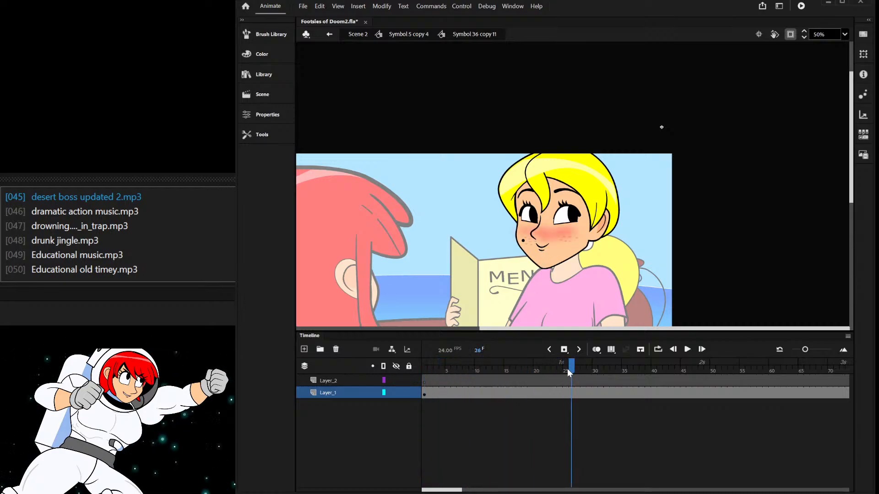
- Return to Scene 2 and insert frames to extend the blushing menu shot through frame 258
{"action": "left_click", "coordinate": [358, 34]}
{"action": "left_click_drag", "start_coordinate": [630, 368], "coordinate": [738, 386]}
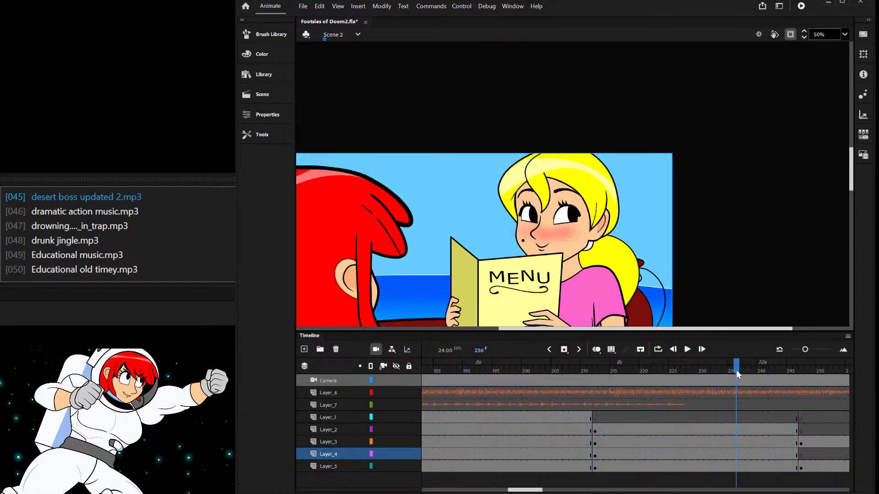
{"action": "key", "text": "F5"}
{"action": "key", "text": "F5"}
{"action": "key", "text": "F5"}
{"action": "key", "text": "F5"}
{"action": "key", "text": "F5"}
{"action": "key", "text": "F5"}
{"action": "key", "text": "F5"}
{"action": "key", "text": "F5"}
{"action": "key", "text": "F5"}
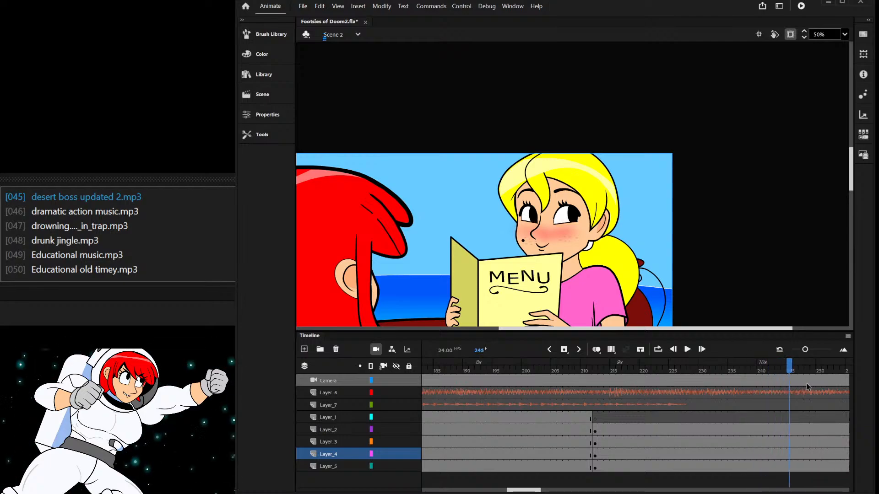
{"action": "key", "text": "F5"}
{"action": "key", "text": "F5"}
{"action": "key", "text": "F5"}
{"action": "key", "text": "F5"}
{"action": "key", "text": "F5"}
{"action": "key", "text": "F5"}
{"action": "key", "text": "F5"}
{"action": "key", "text": "F5"}
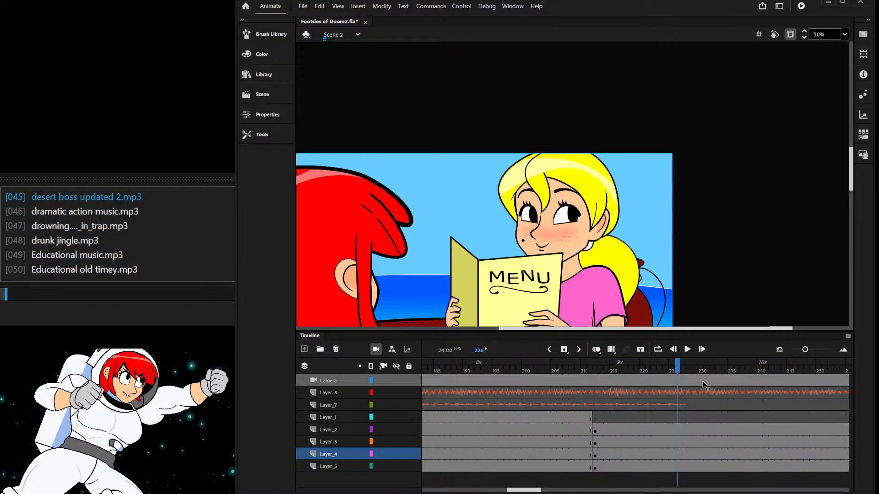
- Review the earlier shots of Scene 2, from the feet close-up at frame 113 back to the opening title card
{"action": "left_click_drag", "start_coordinate": [842, 369], "coordinate": [311, 407]}
{"action": "scroll", "coordinate": [553, 154], "scroll_direction": "down", "scroll_amount": 2}
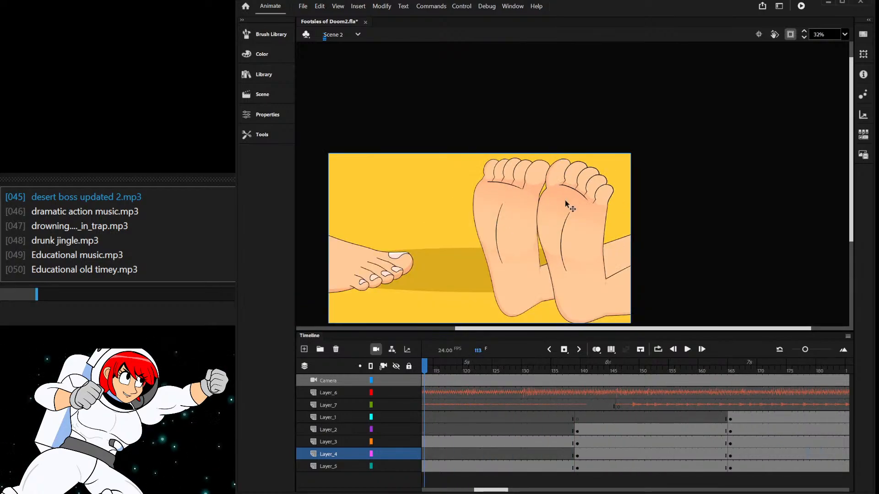
{"action": "scroll", "coordinate": [512, 309], "scroll_direction": "up", "scroll_amount": 2}
{"action": "scroll", "coordinate": [563, 229], "scroll_direction": "down", "scroll_amount": 2}
{"action": "scroll", "coordinate": [562, 240], "scroll_direction": "up", "scroll_amount": 1}
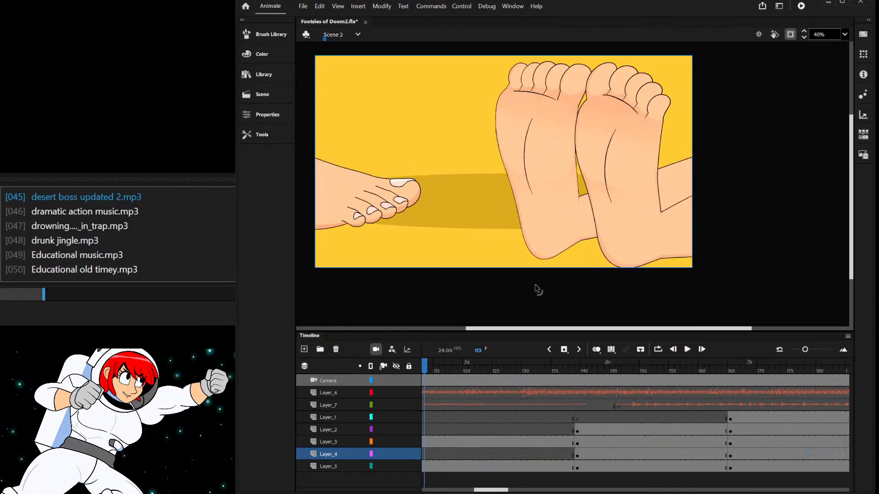
{"action": "scroll", "coordinate": [517, 206], "scroll_direction": "down", "scroll_amount": 1}
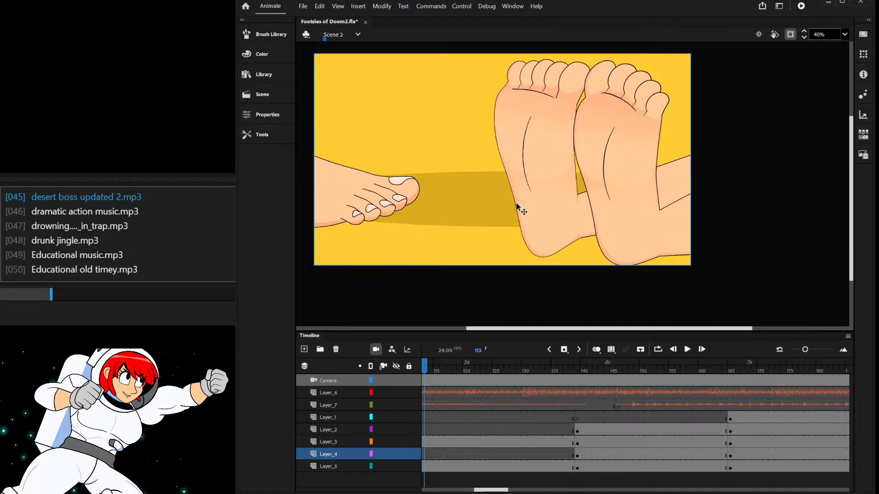
{"action": "left_click_drag", "start_coordinate": [466, 372], "coordinate": [389, 375]}
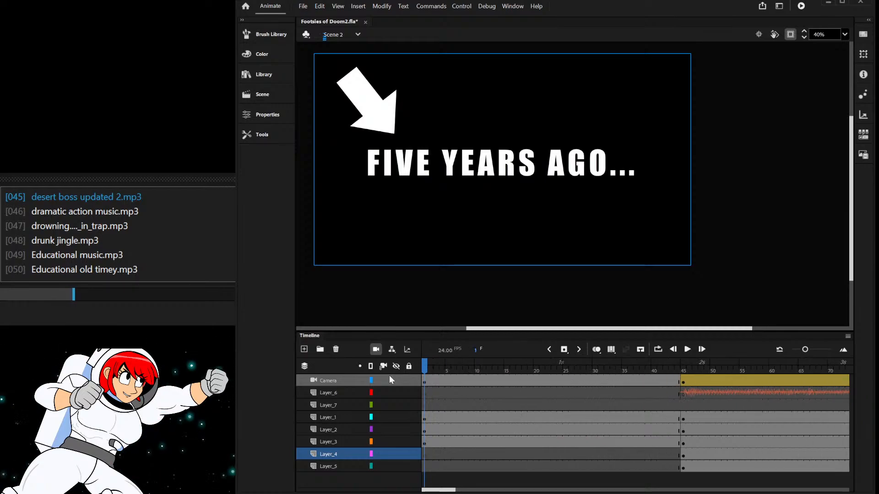
{"action": "scroll", "coordinate": [617, 240], "scroll_direction": "down", "scroll_amount": 2}
{"action": "scroll", "coordinate": [603, 191], "scroll_direction": "up", "scroll_amount": 2}
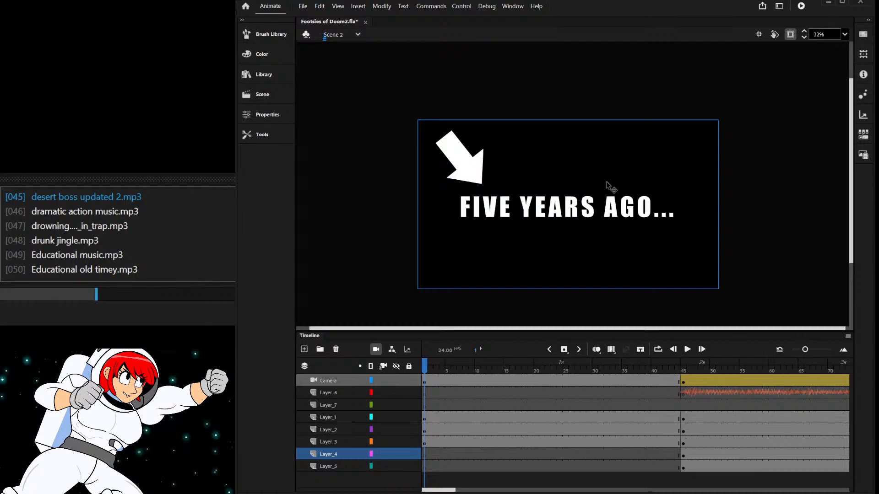
- Play Scene 2 from frame 3 to the phone shot and go back to the feet close-up at frame 259
{"action": "left_click", "coordinate": [470, 404]}
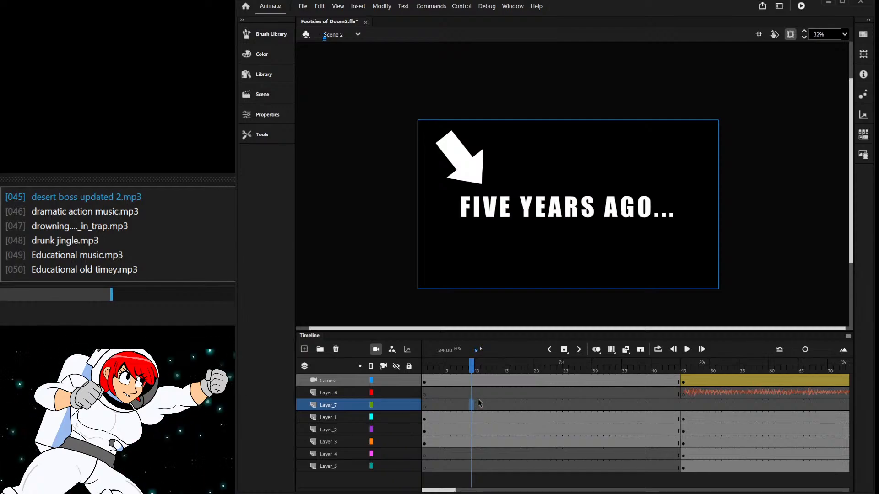
{"action": "left_click_drag", "start_coordinate": [475, 361], "coordinate": [436, 404]}
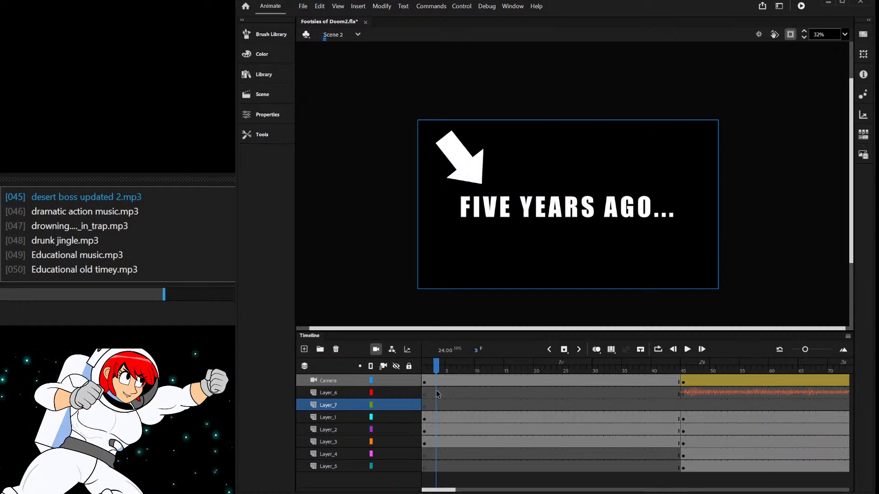
{"action": "key", "text": "Return"}
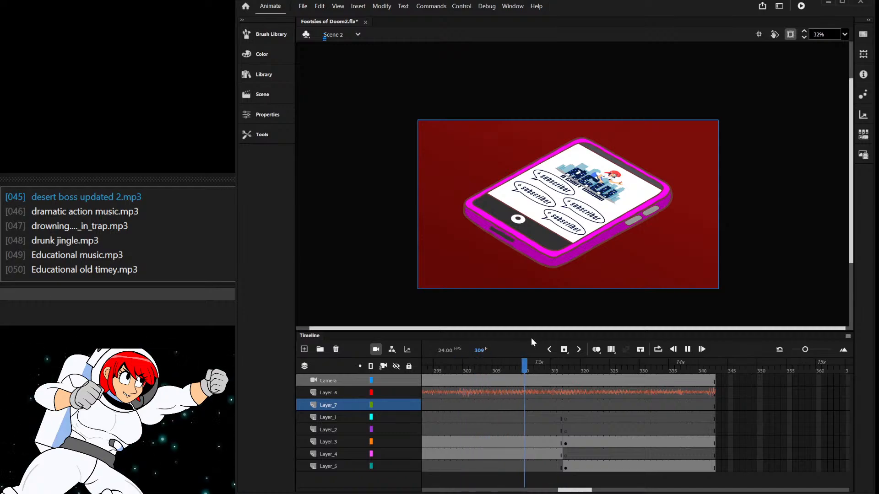
{"action": "left_click", "coordinate": [457, 378]}
{"action": "left_click_drag", "start_coordinate": [456, 378], "coordinate": [519, 389]}
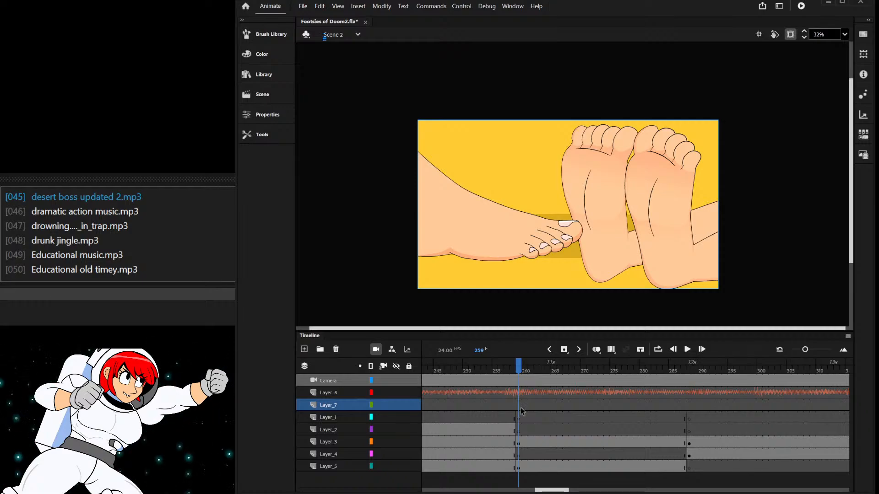
- Try to move the feet close-up at frames 259 to 287 behind the phone shot and shift the giant foot shot, undoing both
{"action": "left_click_drag", "start_coordinate": [521, 410], "coordinate": [684, 492]}
{"action": "left_click_drag", "start_coordinate": [605, 441], "coordinate": [548, 438]}
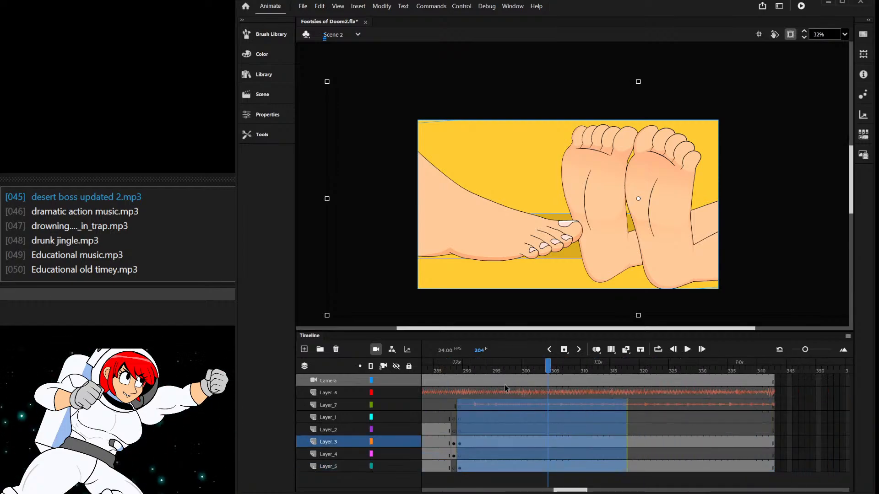
{"action": "key", "text": "ctrl+z"}
{"action": "left_click_drag", "start_coordinate": [496, 371], "coordinate": [461, 374]}
{"action": "key", "text": "Return"}
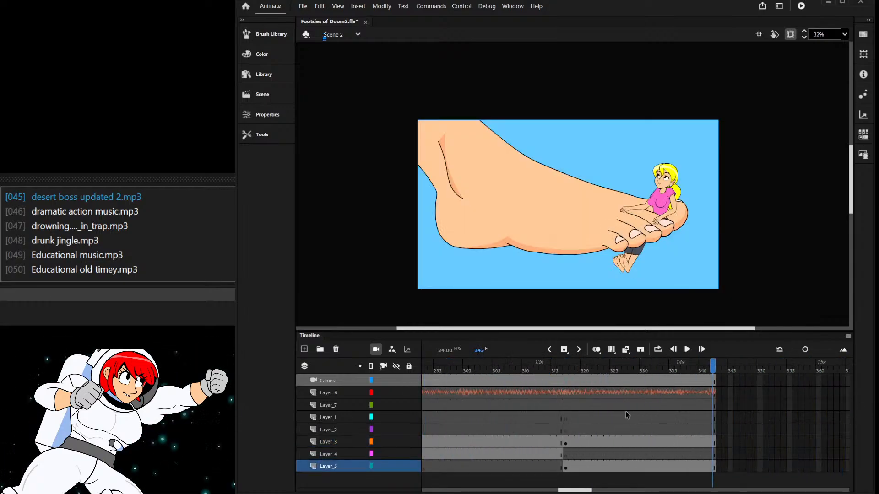
{"action": "left_click_drag", "start_coordinate": [567, 417], "coordinate": [666, 466]}
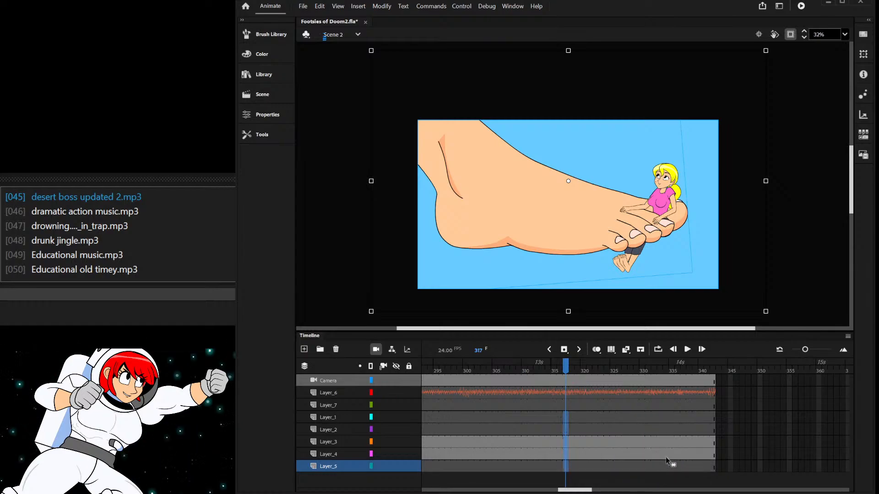
{"action": "key", "text": "ctrl+z"}
- Shift the giant foot shot to start at frame 335 and the feet close-up to start at frame 306 on Layer_1 through Layer_5
{"action": "left_click_drag", "start_coordinate": [567, 417], "coordinate": [670, 415]}
{"action": "left_click_drag", "start_coordinate": [663, 367], "coordinate": [703, 471]}
{"action": "left_click_drag", "start_coordinate": [601, 433], "coordinate": [648, 432]}
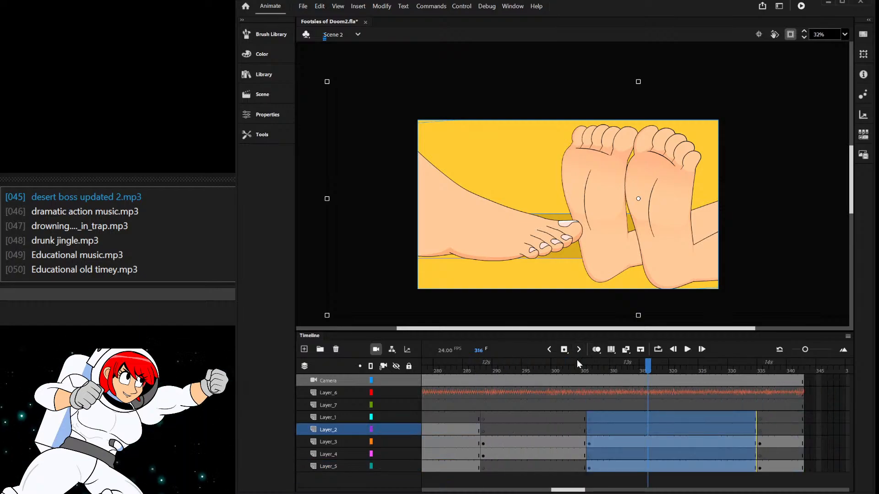
- Start the phone shot at frame 244, directly after the menu shot, and play back the transition
{"action": "left_click_drag", "start_coordinate": [636, 363], "coordinate": [806, 422]}
{"action": "left_click_drag", "start_coordinate": [804, 463], "coordinate": [547, 464]}
{"action": "left_click_drag", "start_coordinate": [547, 369], "coordinate": [375, 371]}
{"action": "key", "text": "Return"}
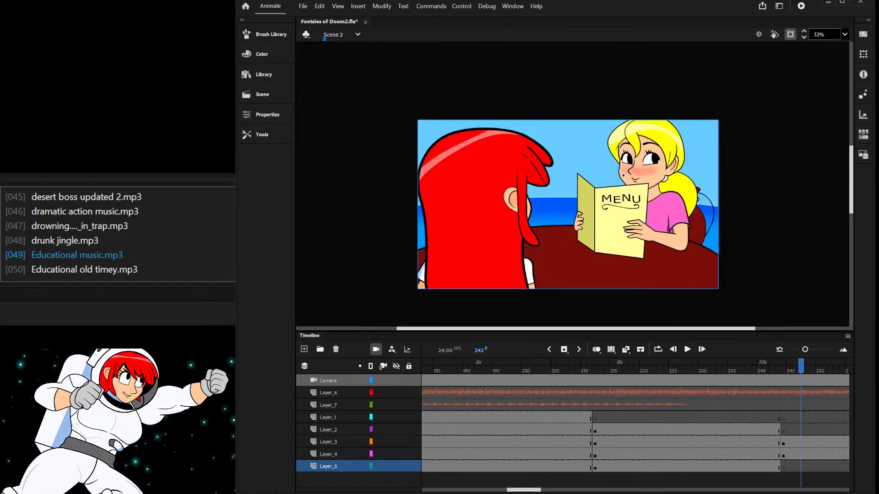
{"action": "key", "text": "Return"}
{"action": "left_click_drag", "start_coordinate": [663, 366], "coordinate": [707, 365]}
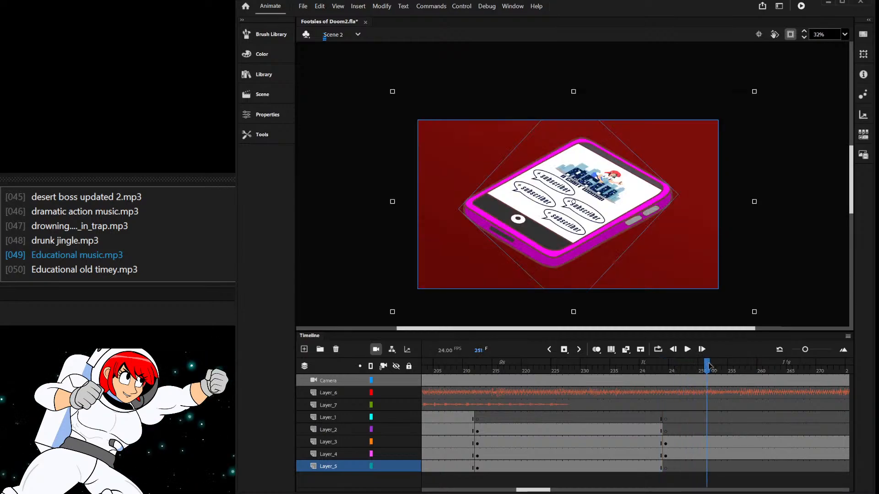
- Add a sound to a new keyframe on Layer_7 at frame 249 of the phone shot and play it back
{"action": "left_click", "coordinate": [689, 417]}
{"action": "left_click", "coordinate": [671, 369]}
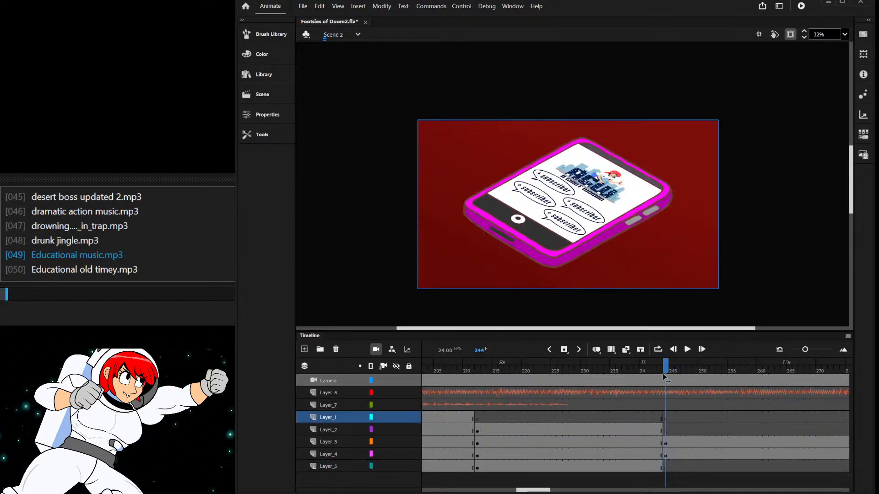
{"action": "left_click", "coordinate": [619, 240]}
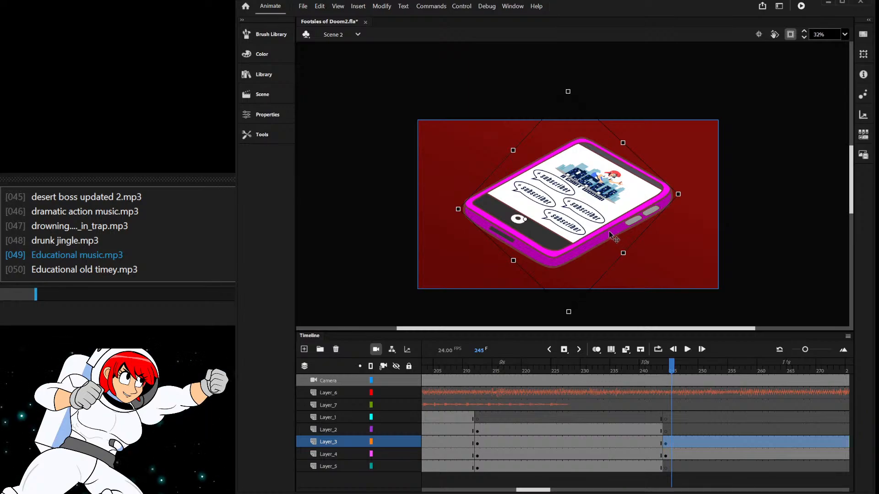
{"action": "left_click", "coordinate": [695, 405]}
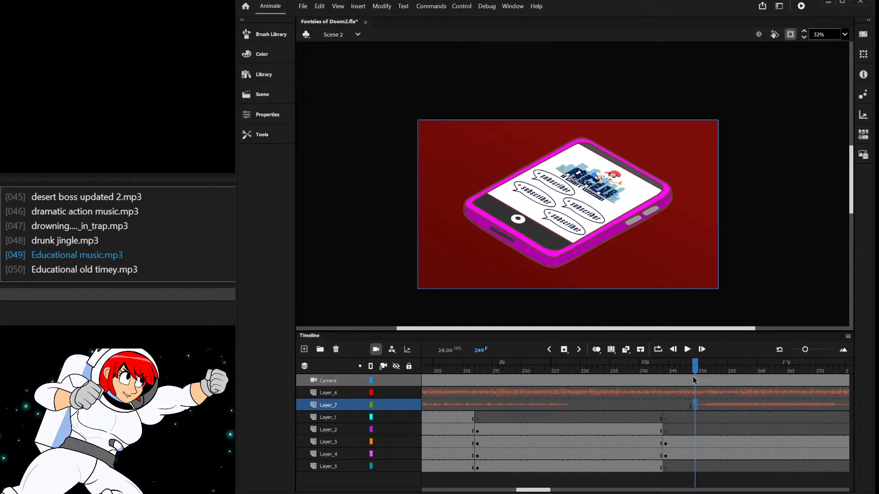
{"action": "left_click_drag", "start_coordinate": [693, 377], "coordinate": [651, 374]}
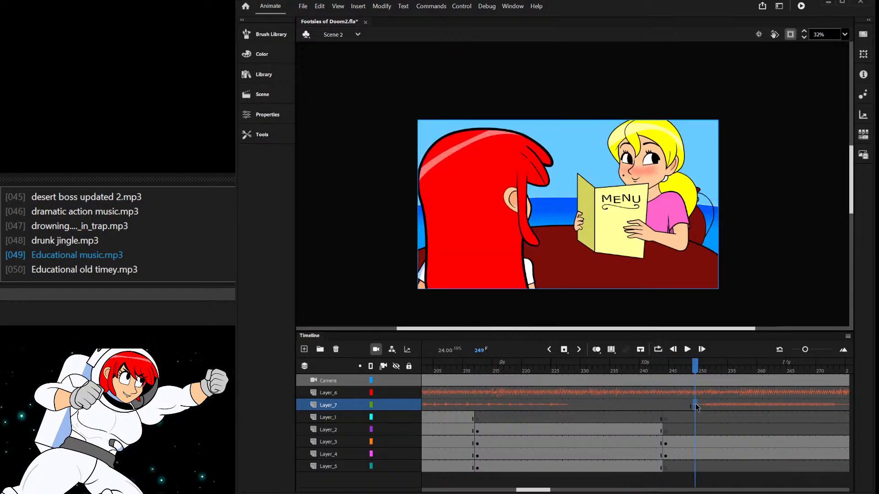
{"action": "left_click", "coordinate": [695, 405]}
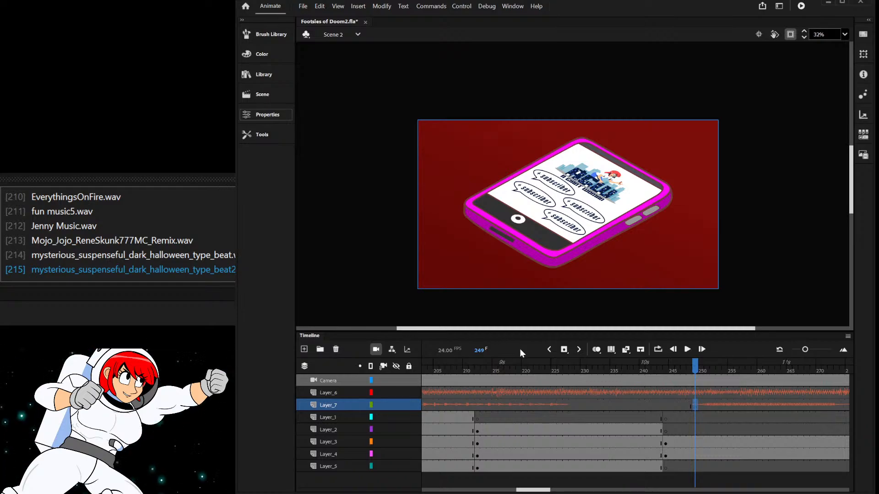
{"action": "left_click", "coordinate": [672, 349]}
{"action": "key", "text": "Return"}
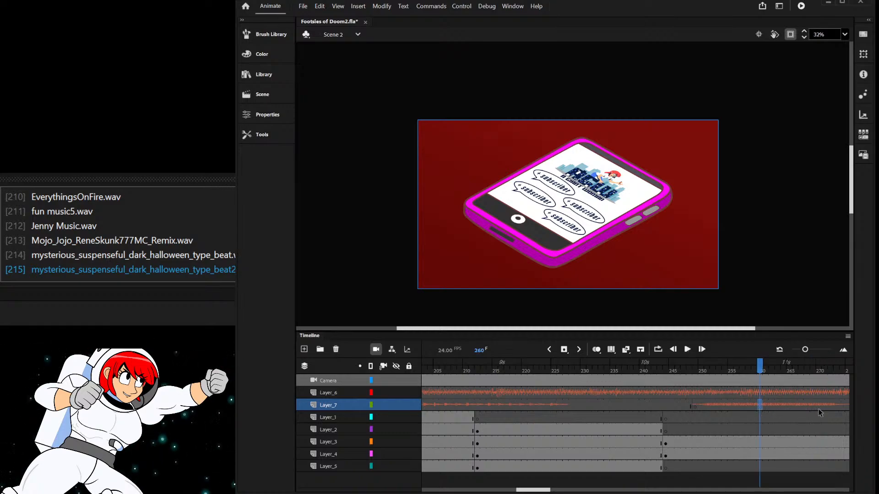
- Add another sound keyframe on Layer_7 during the phone shot and place it at frame 271
{"action": "left_click", "coordinate": [760, 405]}
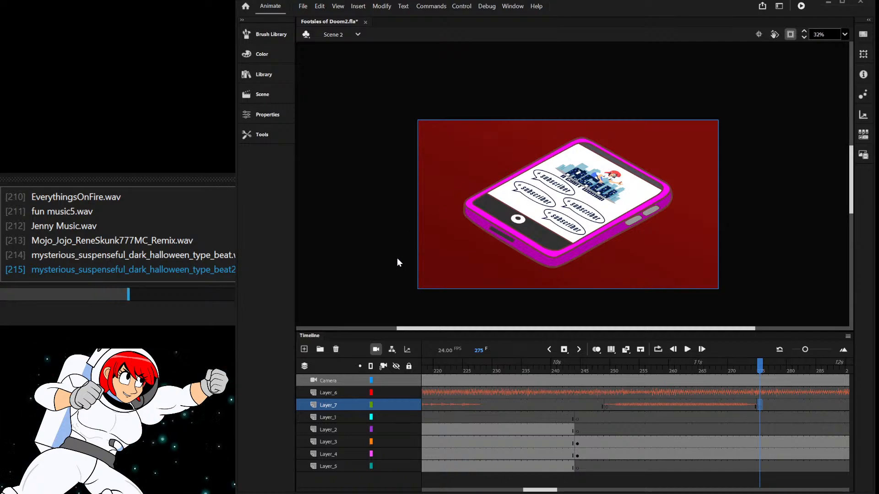
{"action": "left_click", "coordinate": [813, 368]}
{"action": "left_click_drag", "start_coordinate": [825, 368], "coordinate": [707, 368]}
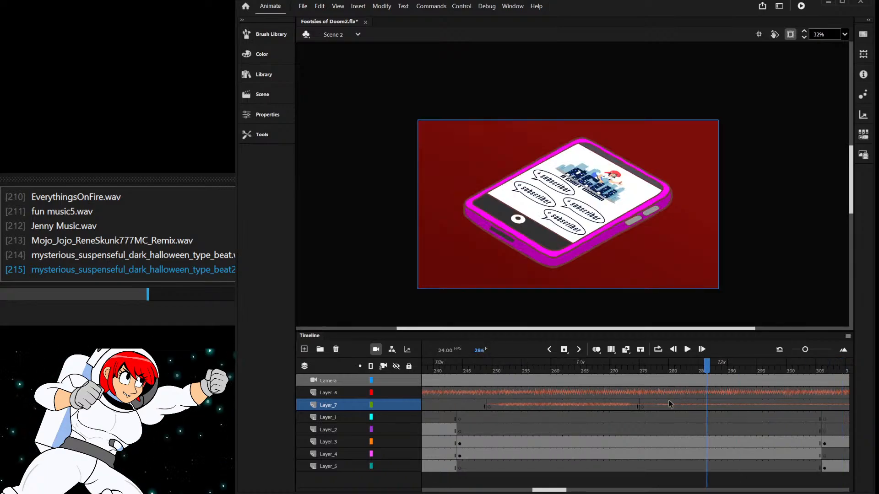
{"action": "left_click", "coordinate": [642, 405]}
{"action": "left_click_drag", "start_coordinate": [622, 405], "coordinate": [617, 405]}
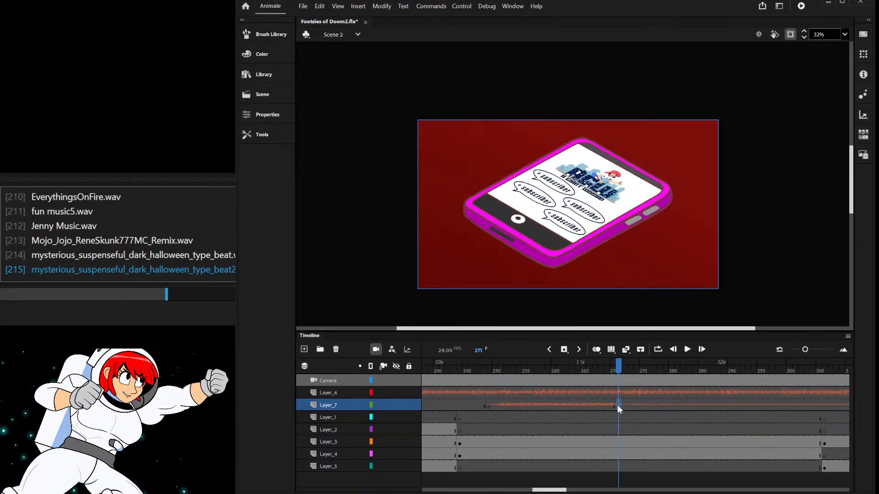
- Insert two more sound keyframes on Layer_7 at frames 282 and 293
{"action": "left_click", "coordinate": [683, 404]}
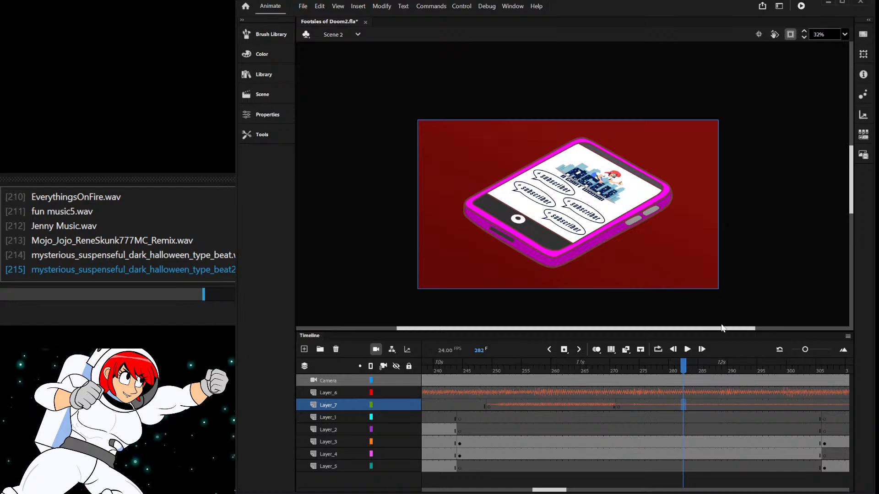
{"action": "key", "text": "F6"}
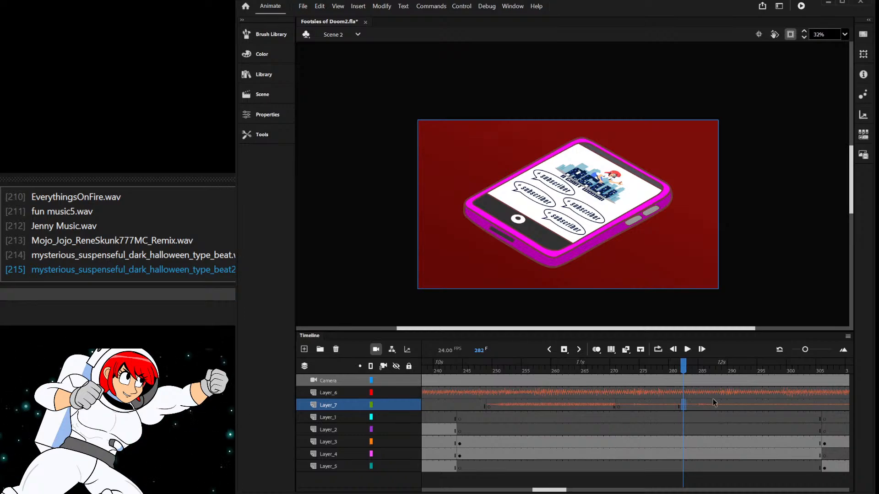
{"action": "left_click", "coordinate": [746, 405]}
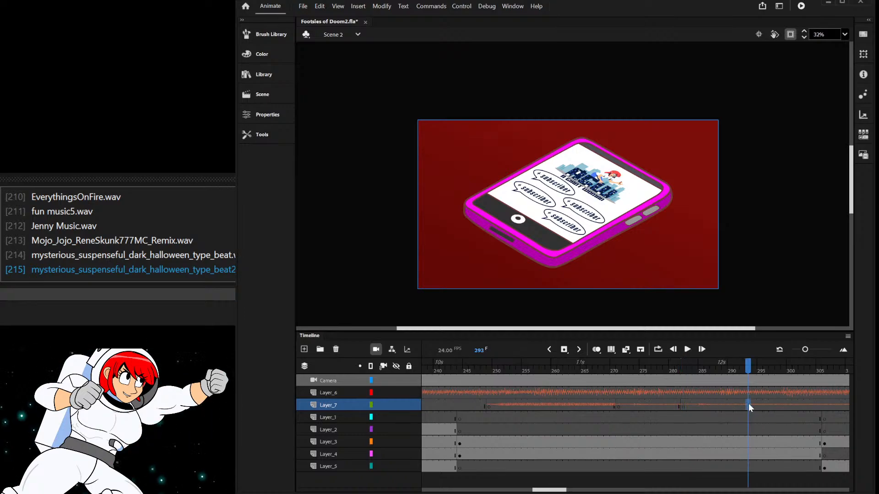
{"action": "key", "text": "F6"}
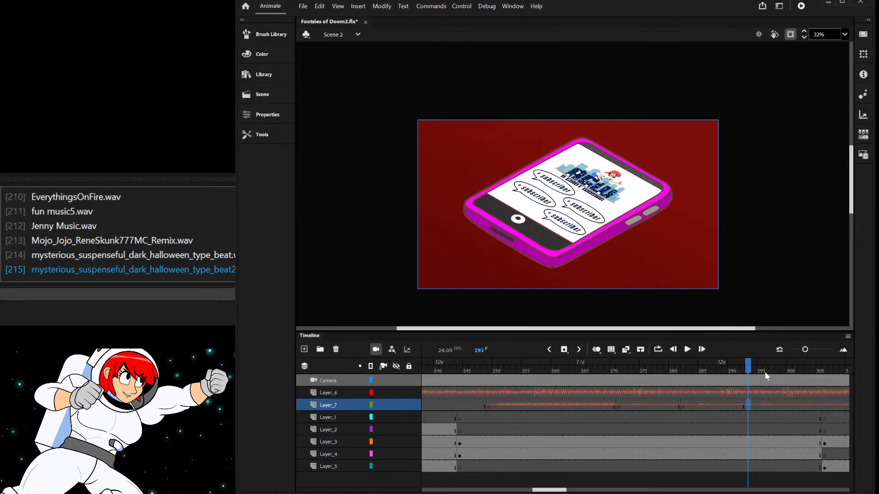
- Play the phone shot with its sounds from frame 244 into the feet close-up, return to frame 246 and save the file
{"action": "left_click", "coordinate": [459, 366]}
{"action": "key", "text": "Return"}
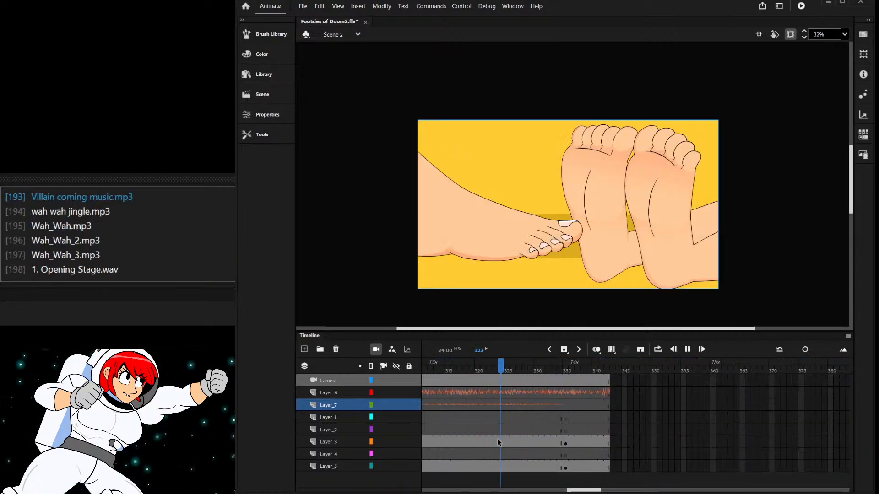
{"action": "left_click", "coordinate": [497, 438]}
{"action": "mouse_move", "coordinate": [485, 363]}
{"action": "left_mouse_down"}
{"action": "mouse_move", "coordinate": [362, 385]}
{"action": "mouse_move", "coordinate": [454, 364]}
{"action": "mouse_move", "coordinate": [488, 373]}
{"action": "left_mouse_up"}
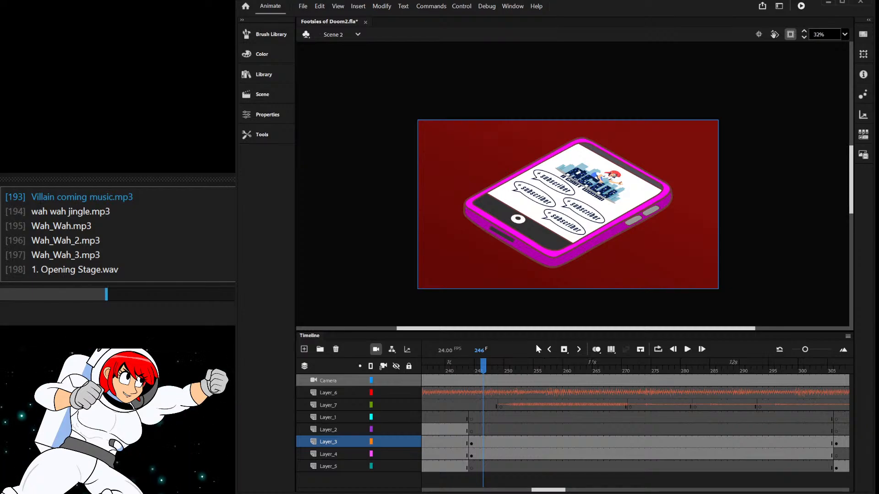
{"action": "left_click_drag", "start_coordinate": [476, 367], "coordinate": [480, 386]}
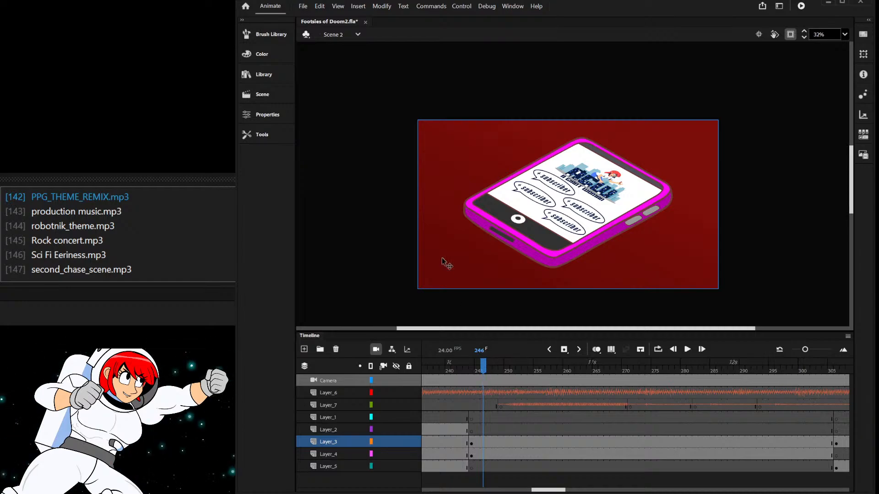
{"action": "key", "text": "ctrl+s"}
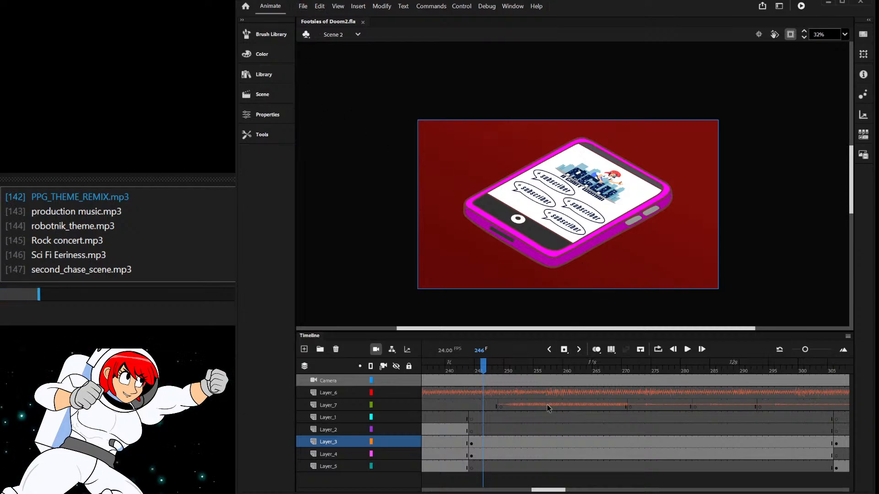
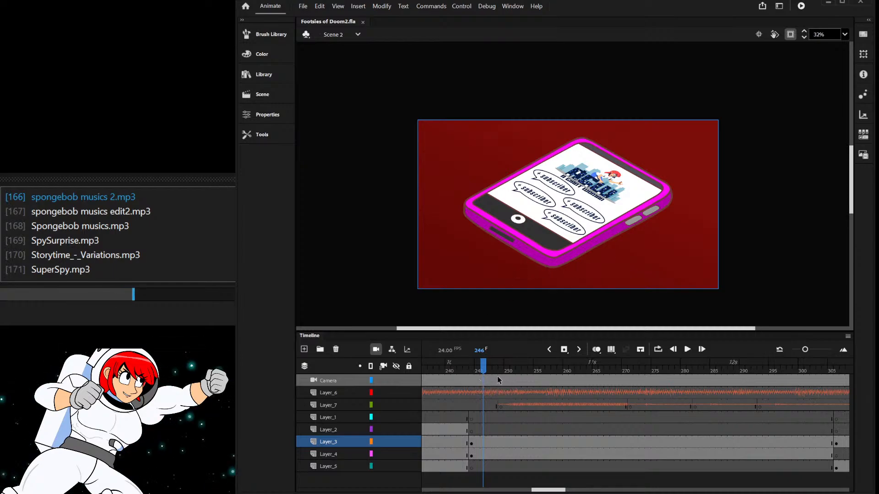
- Open the phone symbol at frame 248 of Scene 2 and extend all its layers through frame 153
{"action": "left_click_drag", "start_coordinate": [487, 369], "coordinate": [505, 383]}
{"action": "left_click", "coordinate": [572, 236]}
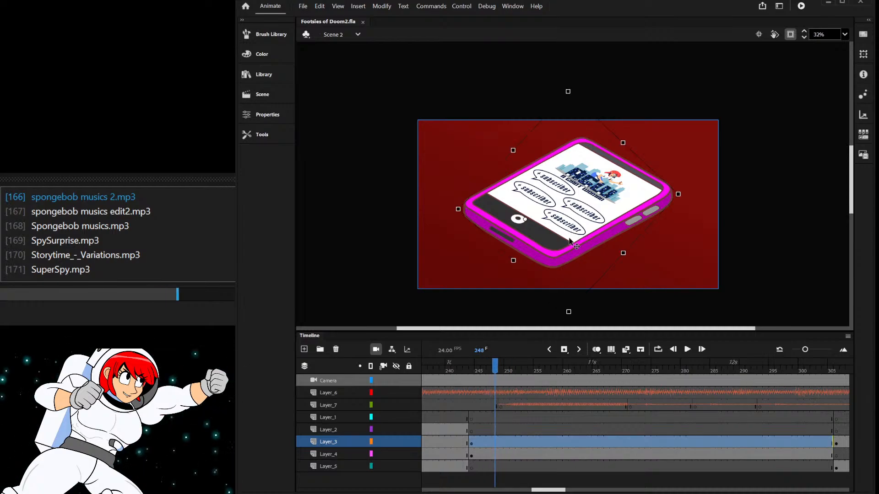
{"action": "double_click", "coordinate": [571, 234]}
{"action": "left_click_drag", "start_coordinate": [560, 419], "coordinate": [820, 373]}
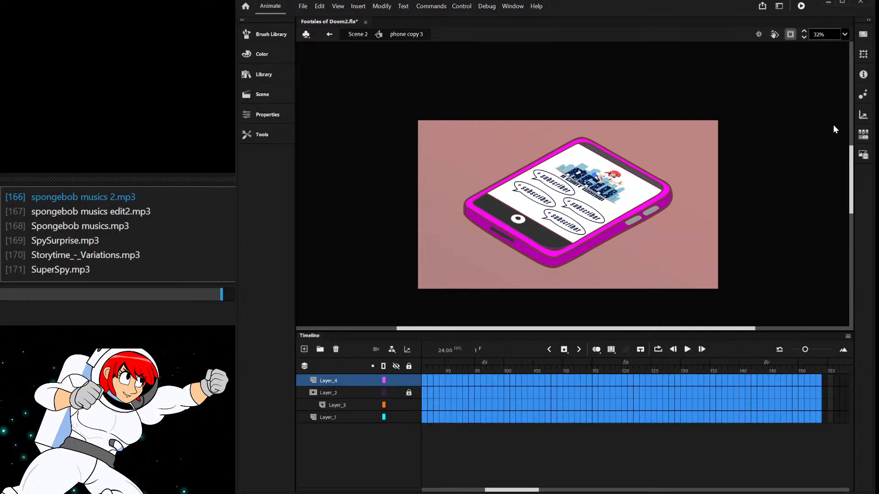
{"action": "left_click", "coordinate": [692, 199]}
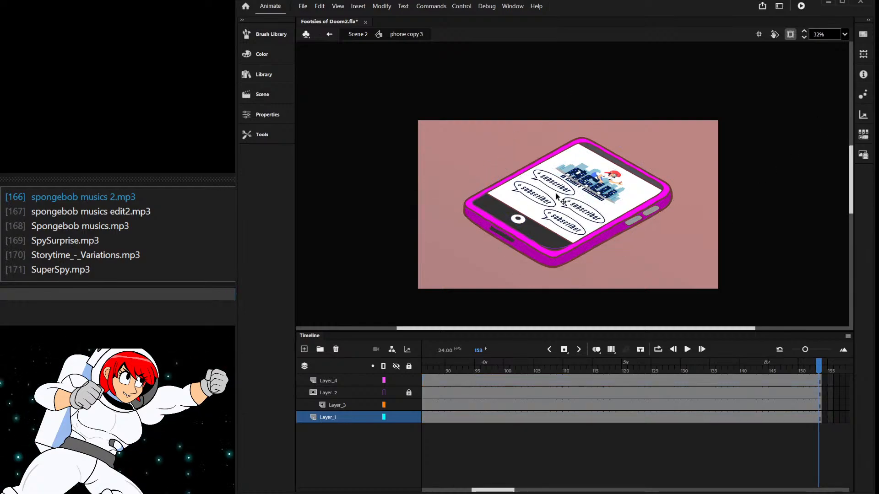
- Create a motion tween for each of the four "+ subscriber" bubbles so that each one sits on its own masked layer
{"action": "scroll", "coordinate": [562, 206], "scroll_direction": "up", "scroll_amount": 3}
{"action": "left_click", "coordinate": [560, 233]}
{"action": "mouse_move", "coordinate": [568, 237]}
{"action": "left_mouse_down"}
{"action": "mouse_move", "coordinate": [556, 249]}
{"action": "mouse_move", "coordinate": [568, 237]}
{"action": "left_mouse_up"}
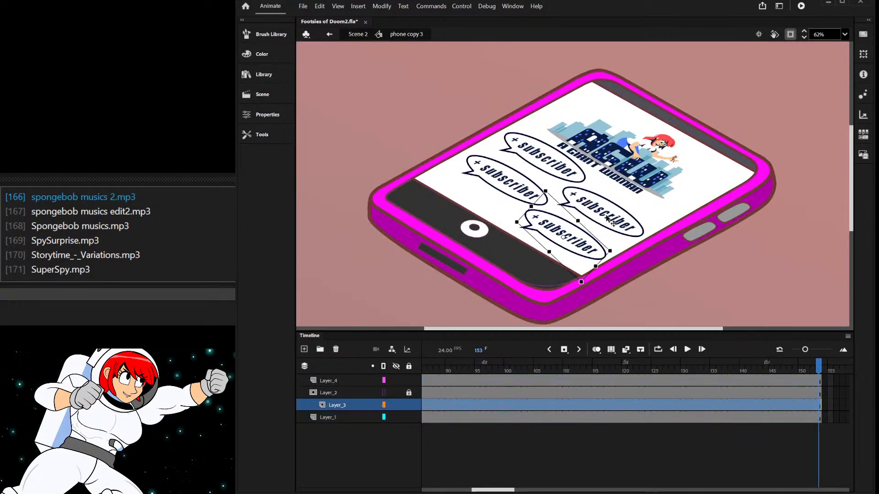
{"action": "left_click", "coordinate": [626, 93]}
{"action": "left_click", "coordinate": [605, 212]}
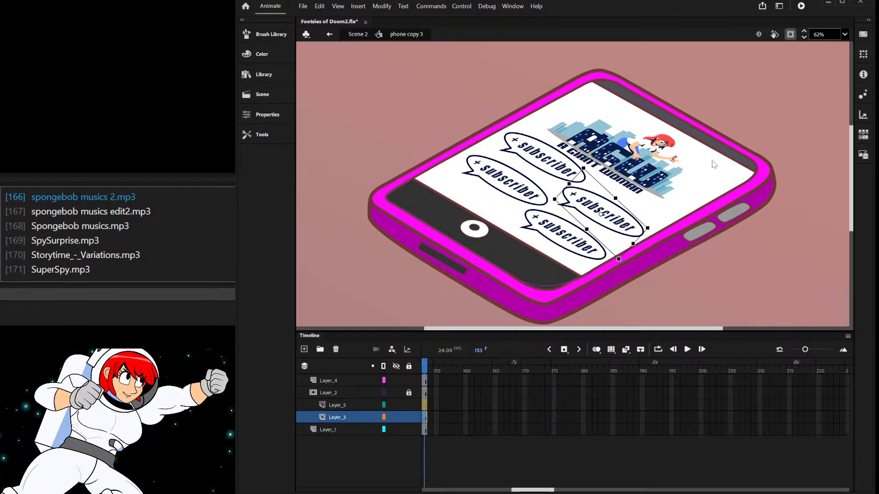
{"action": "left_click", "coordinate": [507, 181]}
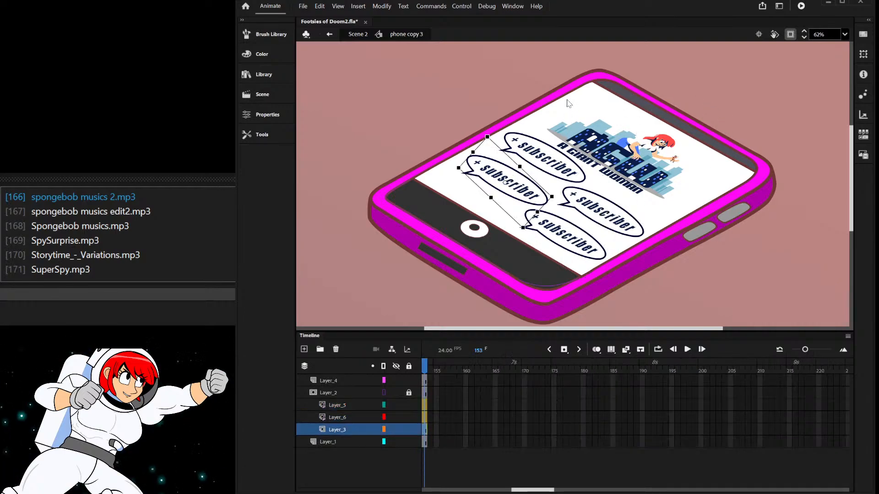
{"action": "left_click", "coordinate": [551, 162]}
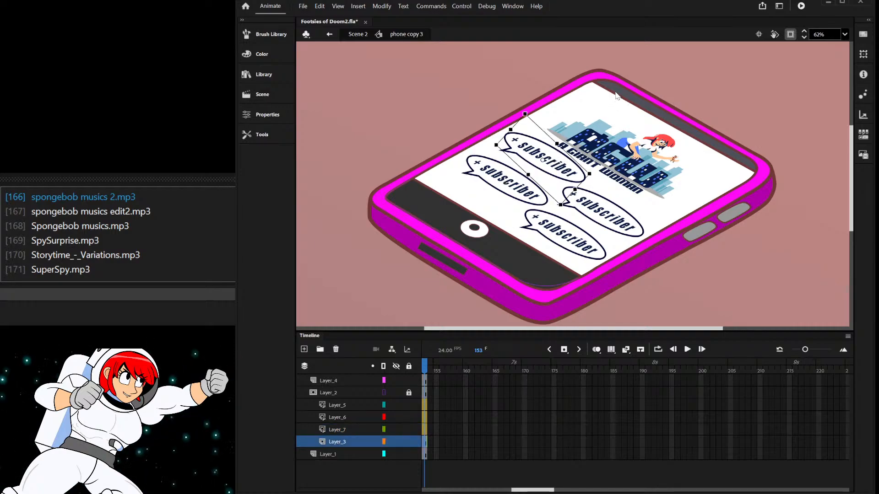
- At frame 1, select all four "+ subscriber" bubbles and move them together off the white screen, past the phone's home-button end
{"action": "left_click_drag", "start_coordinate": [455, 364], "coordinate": [366, 360]}
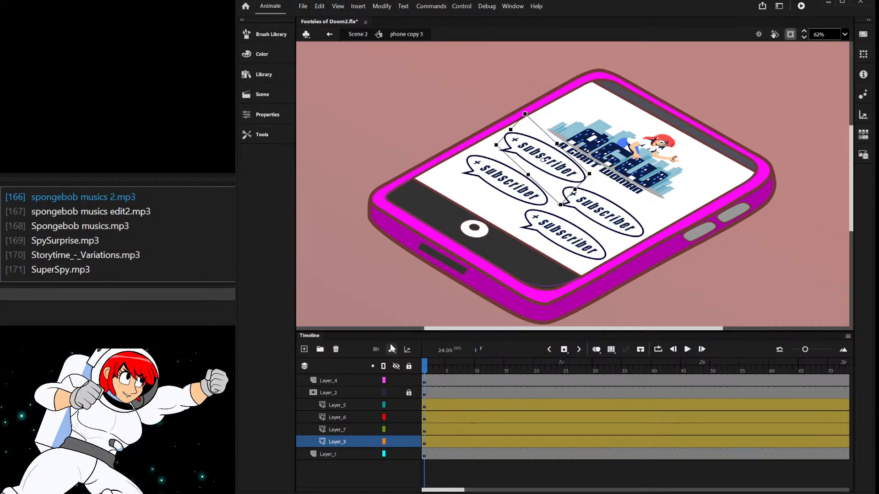
{"action": "left_click", "coordinate": [560, 239]}
{"action": "left_click", "coordinate": [521, 184], "text": "shift"}
{"action": "left_click", "coordinate": [594, 206], "text": "shift"}
{"action": "left_click", "coordinate": [558, 167], "text": "shift"}
{"action": "left_click_drag", "start_coordinate": [558, 167], "coordinate": [459, 230]}
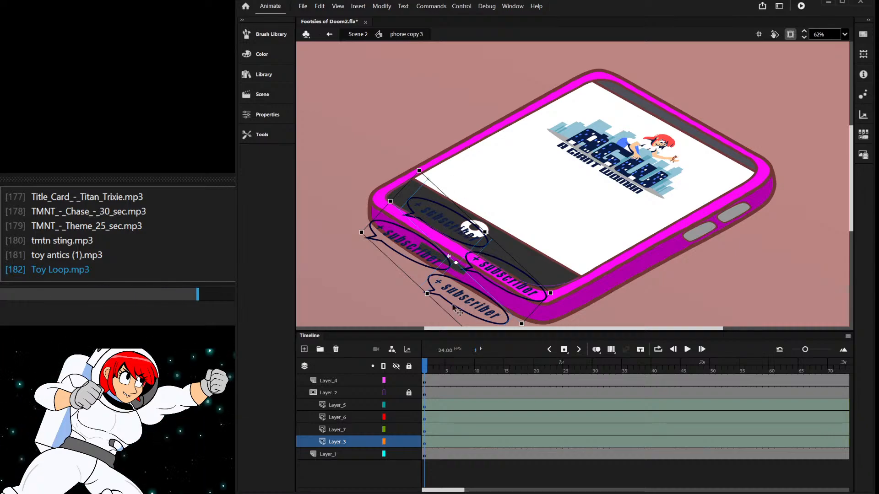
- Check the masked bubbles from Scene 2, reopen the phone symbol and inspect the dark screen's drawing object
{"action": "double_click", "coordinate": [385, 279]}
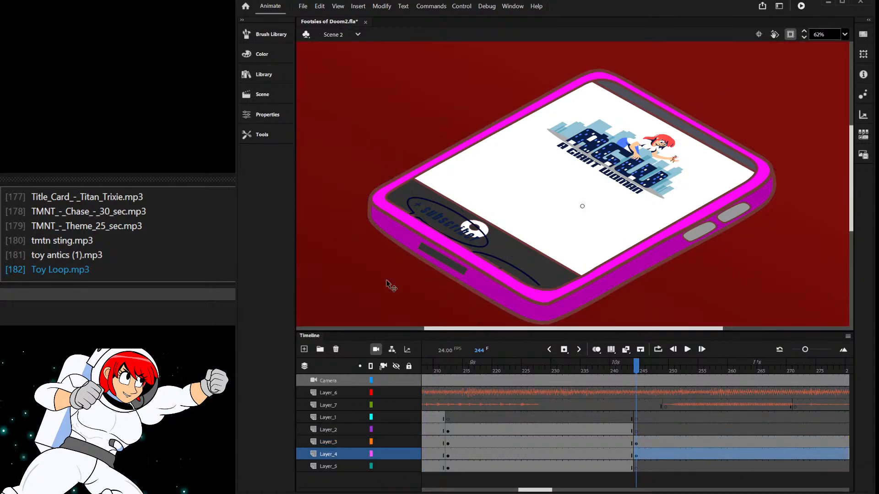
{"action": "double_click", "coordinate": [505, 264]}
{"action": "left_click", "coordinate": [496, 290]}
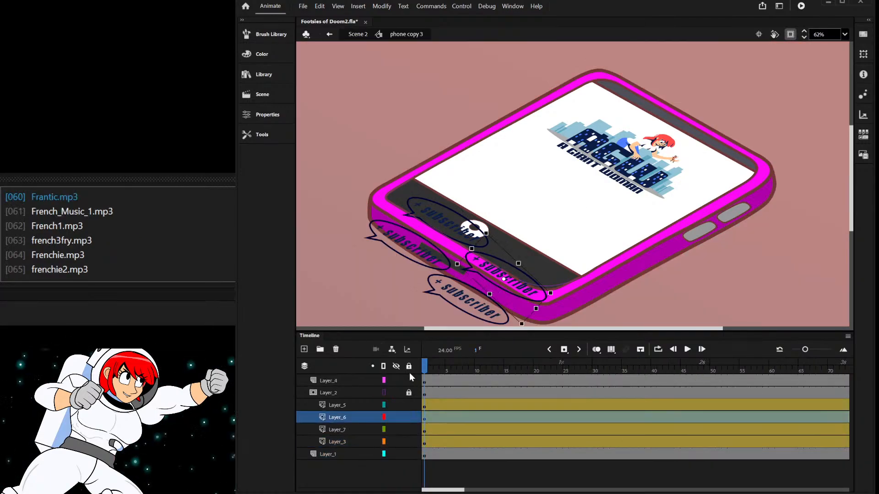
{"action": "left_click", "coordinate": [397, 209]}
{"action": "double_click", "coordinate": [397, 208]}
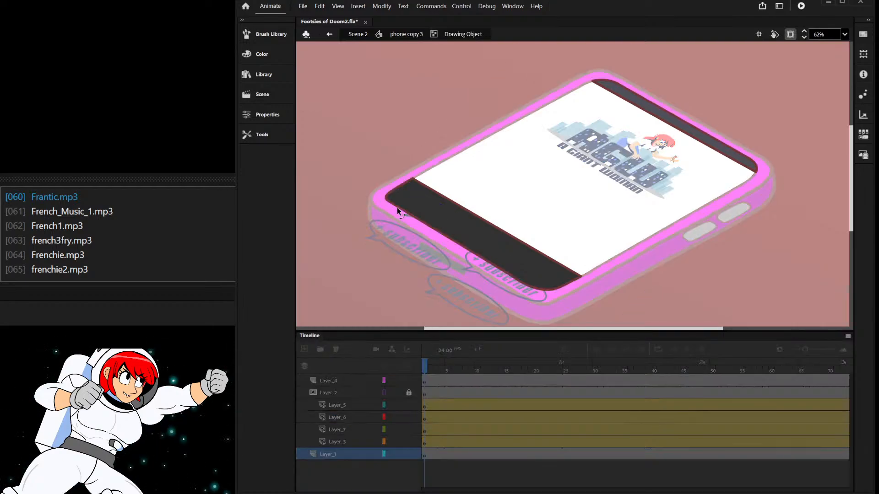
{"action": "double_click", "coordinate": [367, 159]}
- Unlock mask layer Layer_2 and turn off its outline view, isolating it briefly to inspect the mask shape before showing all layers again
{"action": "left_click", "coordinate": [409, 393]}
{"action": "left_click", "coordinate": [389, 161]}
{"action": "left_click", "coordinate": [395, 366]}
{"action": "left_click", "coordinate": [389, 393]}
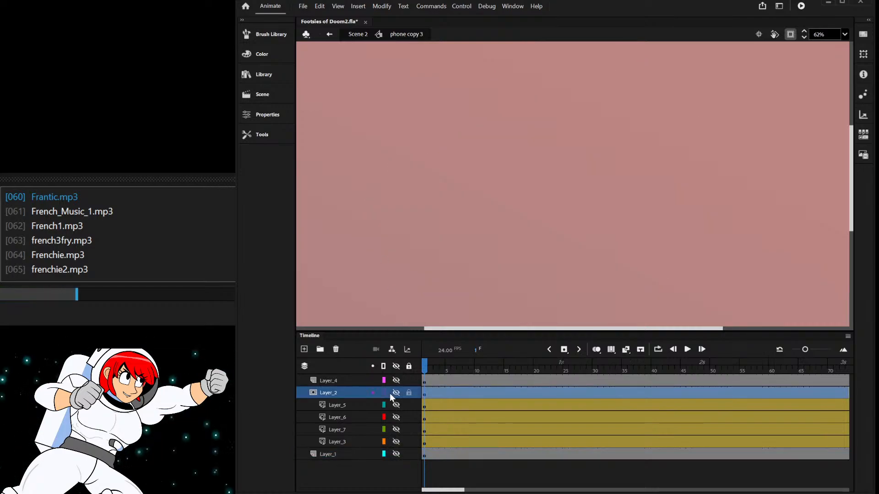
{"action": "left_click", "coordinate": [396, 392]}
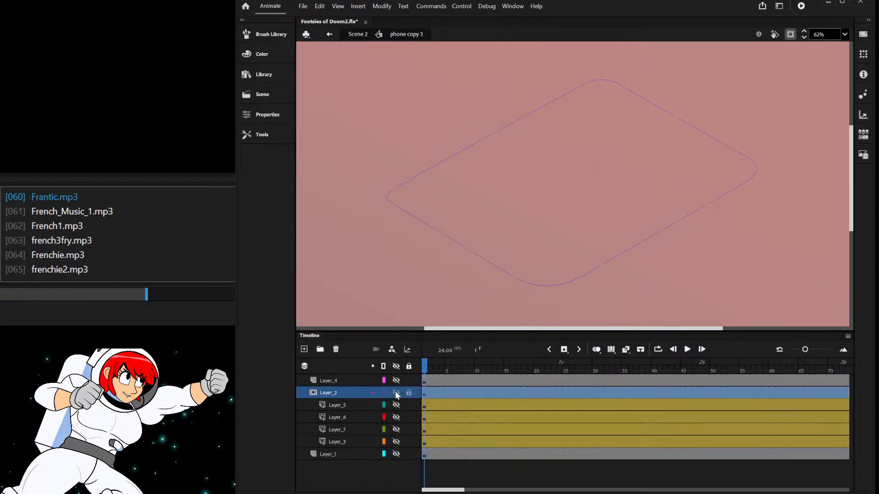
{"action": "left_click", "coordinate": [383, 366]}
{"action": "left_click", "coordinate": [383, 366]}
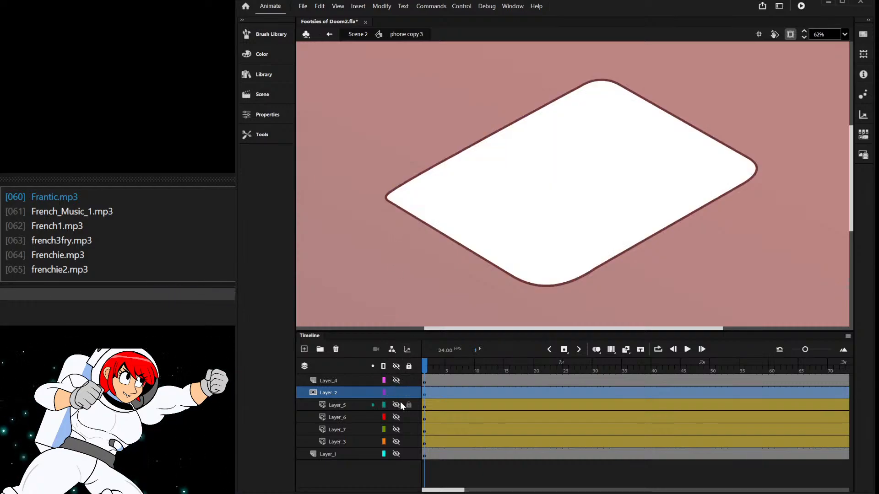
{"action": "left_click", "coordinate": [396, 366]}
{"action": "left_click", "coordinate": [396, 366]}
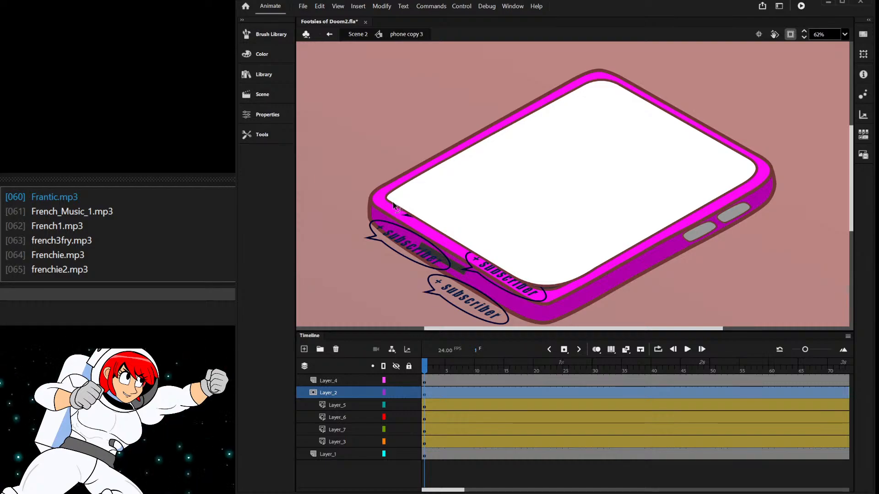
- Reshape the mask on Layer_2 so its lower edge follows the white screen's edge and leaves out the dark home-button strip
{"action": "left_click", "coordinate": [394, 204]}
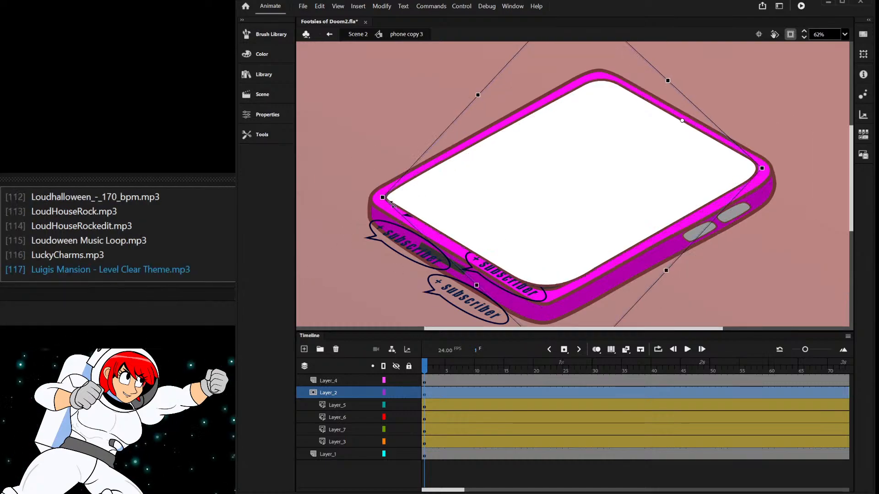
{"action": "double_click", "coordinate": [393, 205]}
{"action": "left_click_drag", "start_coordinate": [387, 203], "coordinate": [405, 166]}
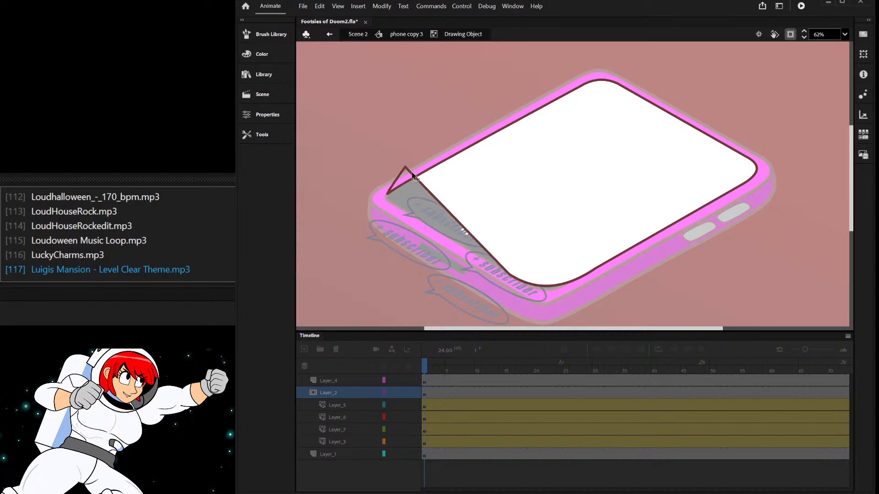
{"action": "key", "text": "ctrl+z"}
{"action": "key", "text": "ctrl+z"}
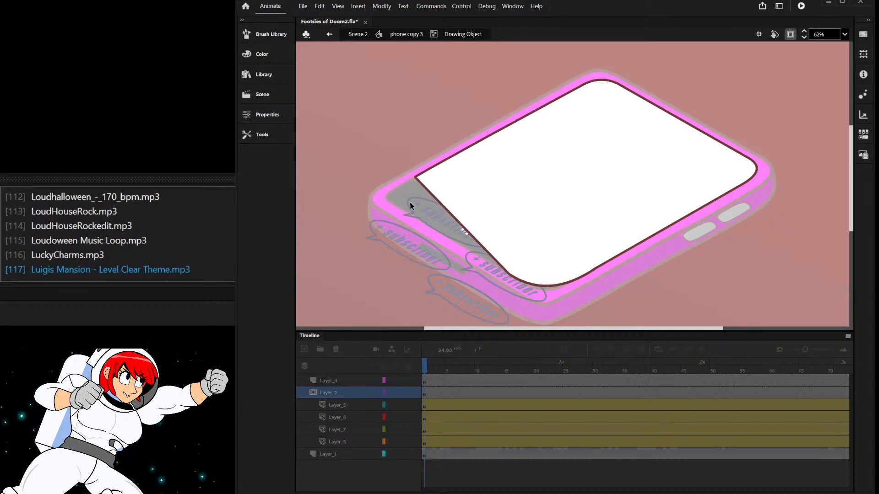
{"action": "left_click_drag", "start_coordinate": [508, 274], "coordinate": [627, 303]}
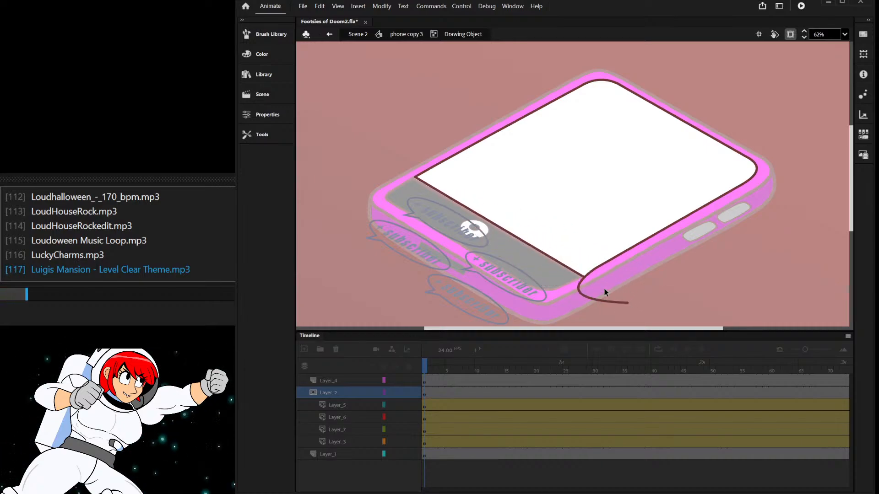
{"action": "key", "text": "ctrl+z"}
{"action": "scroll", "coordinate": [598, 274], "scroll_direction": "up", "scroll_amount": 3}
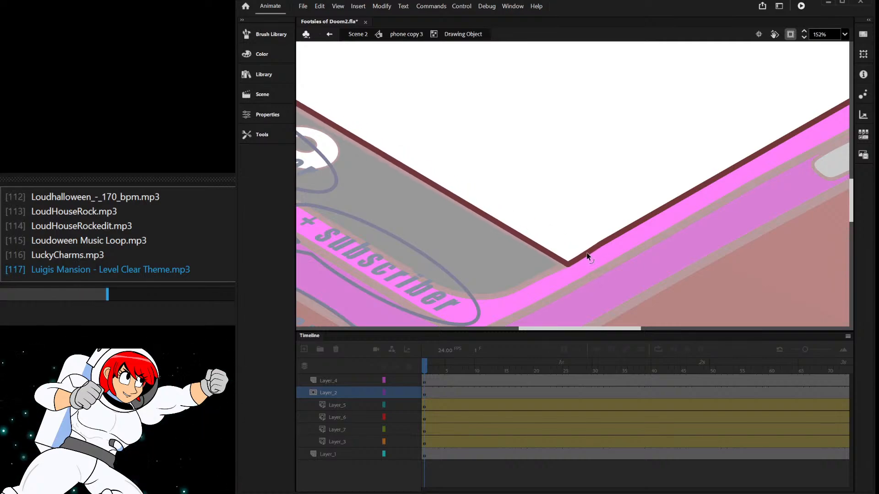
{"action": "scroll", "coordinate": [599, 266], "scroll_direction": "down", "scroll_amount": 3}
{"action": "double_click", "coordinate": [652, 274]}
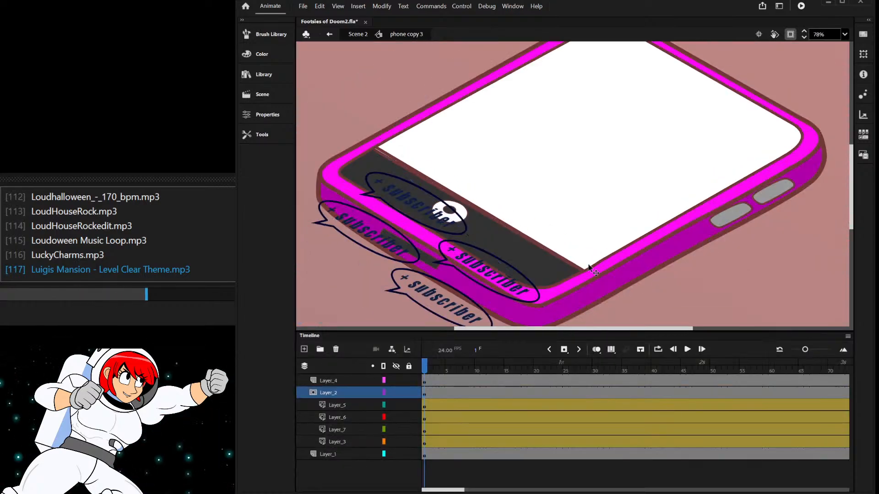
- Lock all layers to preview the reshaped mask, and unlock them all again
{"action": "scroll", "coordinate": [609, 265], "scroll_direction": "down", "scroll_amount": 2}
{"action": "left_click", "coordinate": [409, 366]}
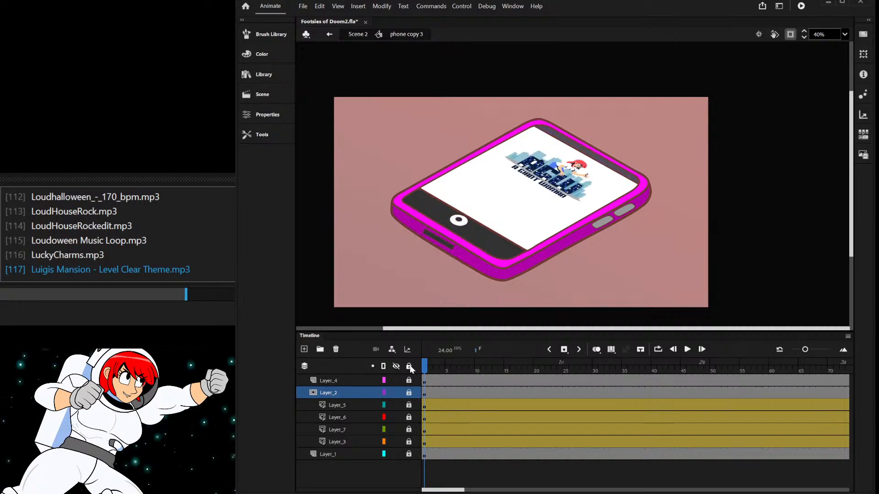
{"action": "left_click", "coordinate": [410, 366]}
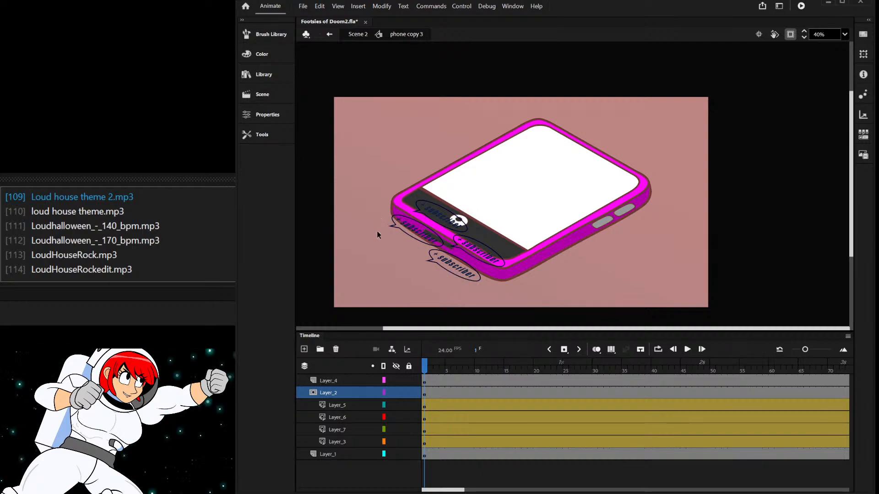
- Scrub Scene 2 to frame 270 to check the shot's timing and reopen the phone symbol there
{"action": "left_click", "coordinate": [447, 267]}
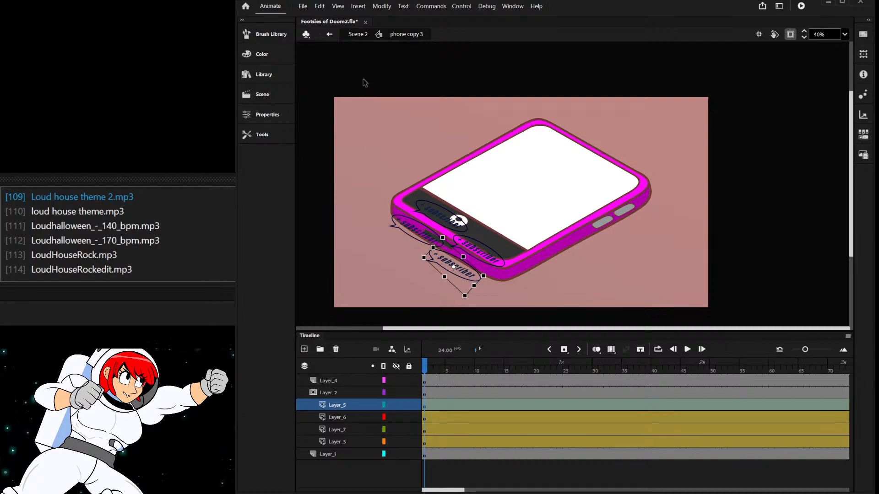
{"action": "left_click", "coordinate": [356, 34]}
{"action": "left_click_drag", "start_coordinate": [683, 369], "coordinate": [794, 369]}
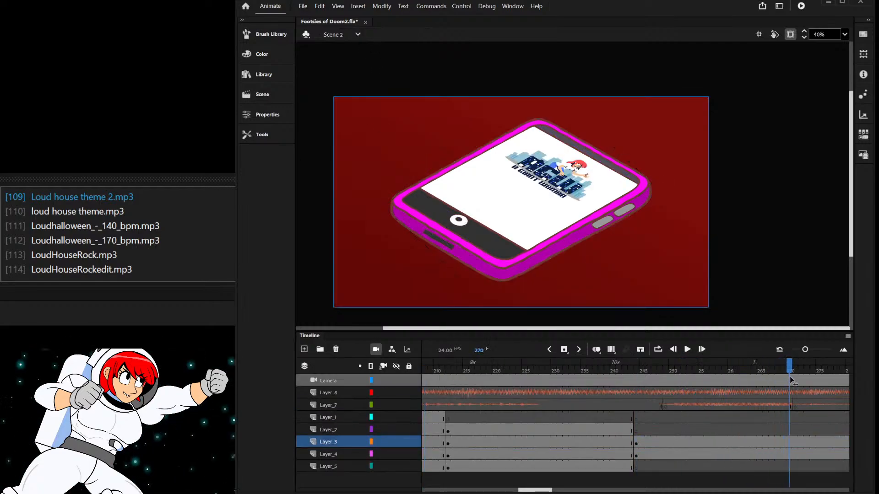
{"action": "double_click", "coordinate": [531, 224]}
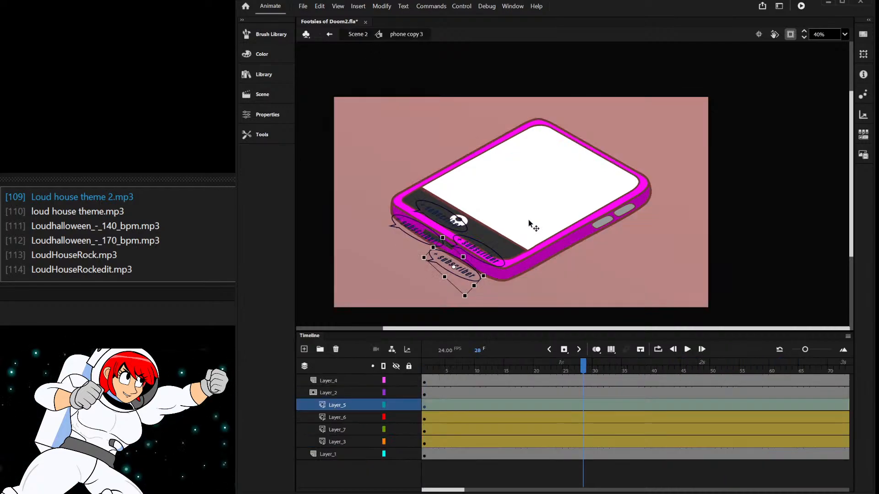
- Delay the motion tweens on Layer_5, Layer_6, Layer_7 and Layer_3 so that all four start at frame 25
{"action": "left_click", "coordinate": [435, 430]}
{"action": "left_click", "coordinate": [491, 400]}
{"action": "left_click_drag", "start_coordinate": [564, 397], "coordinate": [565, 398]}
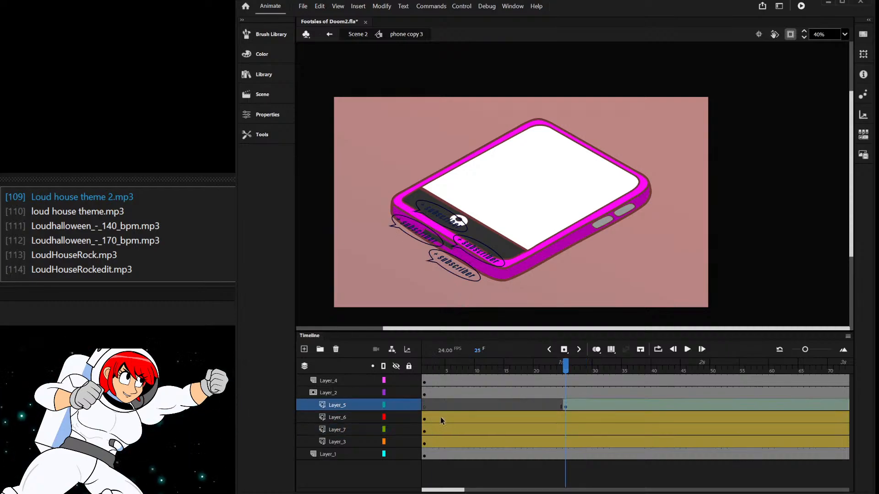
{"action": "left_click_drag", "start_coordinate": [432, 417], "coordinate": [565, 417]}
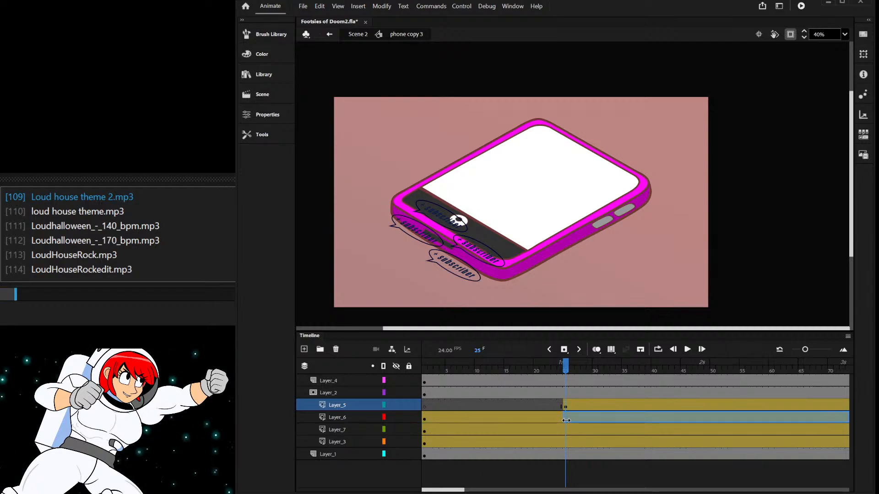
{"action": "left_click_drag", "start_coordinate": [423, 430], "coordinate": [566, 430]}
{"action": "left_click_drag", "start_coordinate": [424, 443], "coordinate": [568, 446]}
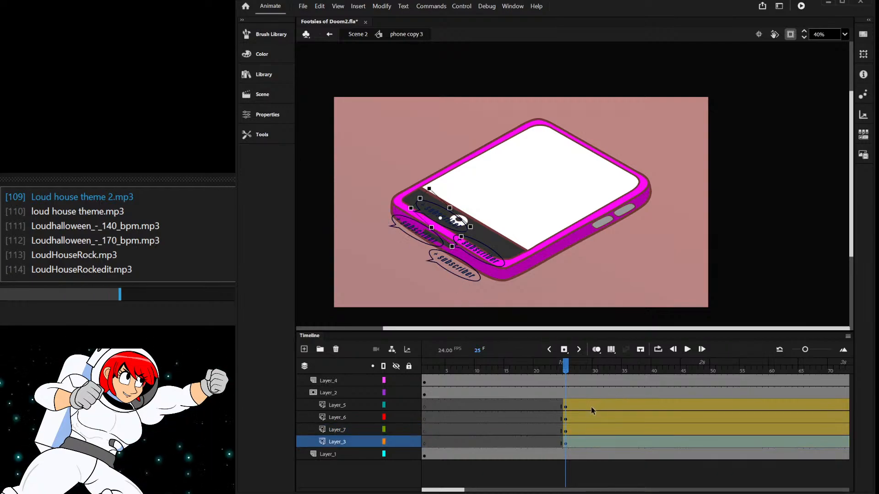
- At frame 30, select all four "+ subscriber" bubbles and move them together towards the white screen
{"action": "left_click_drag", "start_coordinate": [591, 407], "coordinate": [584, 442]}
{"action": "left_click_drag", "start_coordinate": [596, 407], "coordinate": [594, 440]}
{"action": "scroll", "coordinate": [456, 211], "scroll_direction": "up", "scroll_amount": 1}
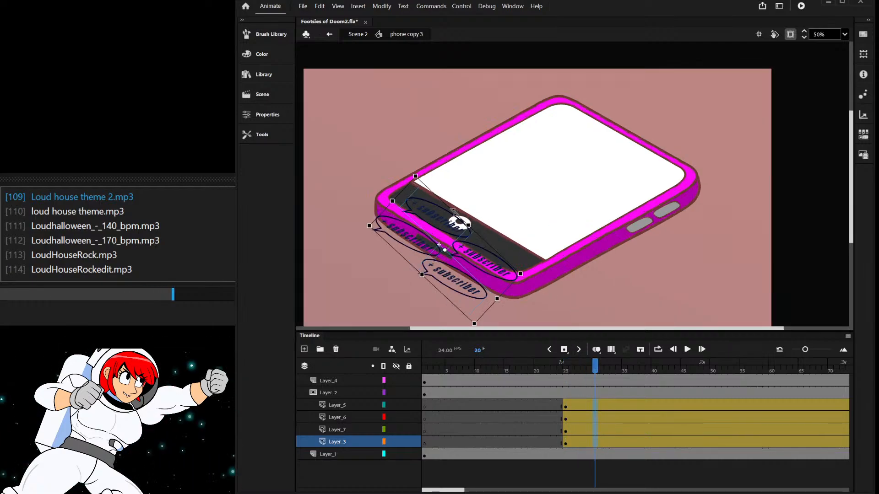
{"action": "scroll", "coordinate": [451, 211], "scroll_direction": "up", "scroll_amount": 2}
{"action": "left_click_drag", "start_coordinate": [402, 270], "coordinate": [430, 236]}
{"action": "key", "text": "q"}
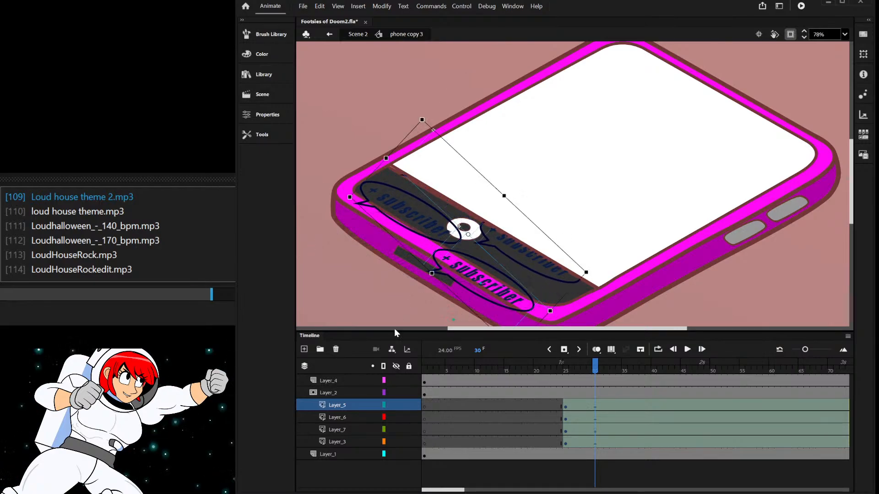
- Show mask layer Layer_2 as an outline and adjust the bubbles' positions at frame 30 so that only one sits on the white screen
{"action": "left_click", "coordinate": [383, 393]}
{"action": "left_click", "coordinate": [389, 111]}
{"action": "left_click", "coordinate": [429, 222]}
{"action": "left_click", "coordinate": [495, 289], "text": "shift"}
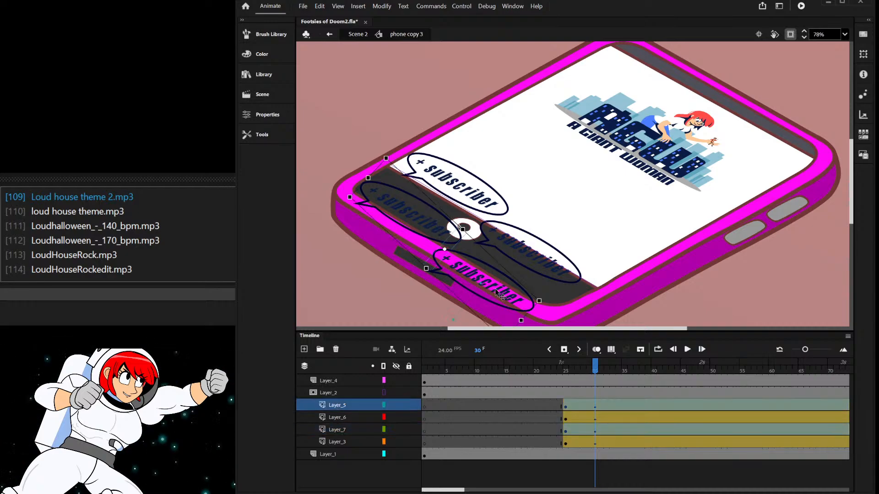
{"action": "left_click", "coordinate": [525, 249], "text": "shift"}
{"action": "left_click_drag", "start_coordinate": [525, 249], "coordinate": [508, 263]}
{"action": "left_click_drag", "start_coordinate": [483, 202], "coordinate": [501, 197]}
{"action": "left_click", "coordinate": [410, 77]}
- Scrub ahead in Scene 2 to check the timing and reopen the phone symbol at its frame 40
{"action": "mouse_move", "coordinate": [599, 370]}
{"action": "left_mouse_down"}
{"action": "mouse_move", "coordinate": [573, 370]}
{"action": "mouse_move", "coordinate": [598, 372]}
{"action": "left_mouse_up"}
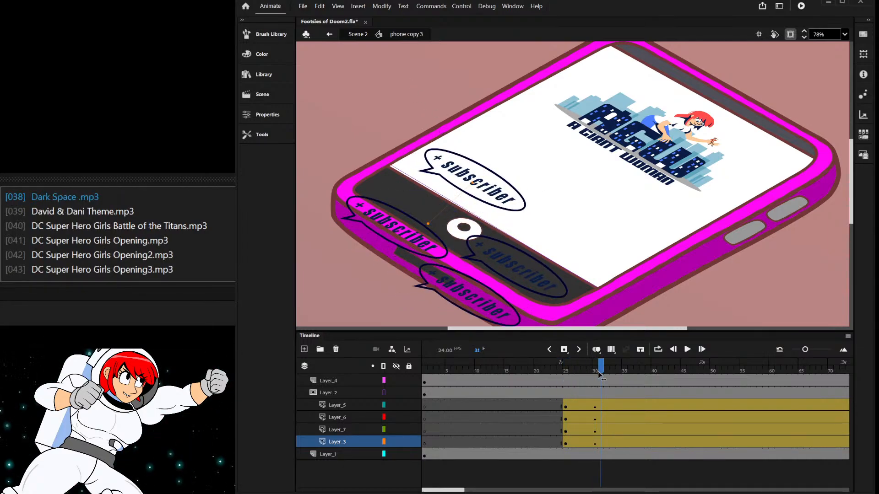
{"action": "left_click", "coordinate": [356, 34]}
{"action": "left_click_drag", "start_coordinate": [651, 378], "coordinate": [692, 378]}
{"action": "double_click", "coordinate": [511, 202]}
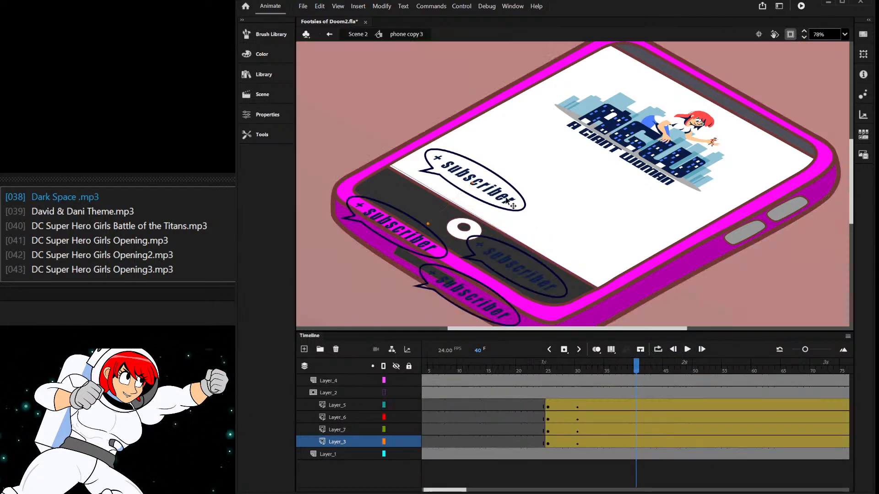
- At frame 40, move the four bubbles further up the phone so that two of them sit on the white screen
{"action": "left_click", "coordinate": [636, 443]}
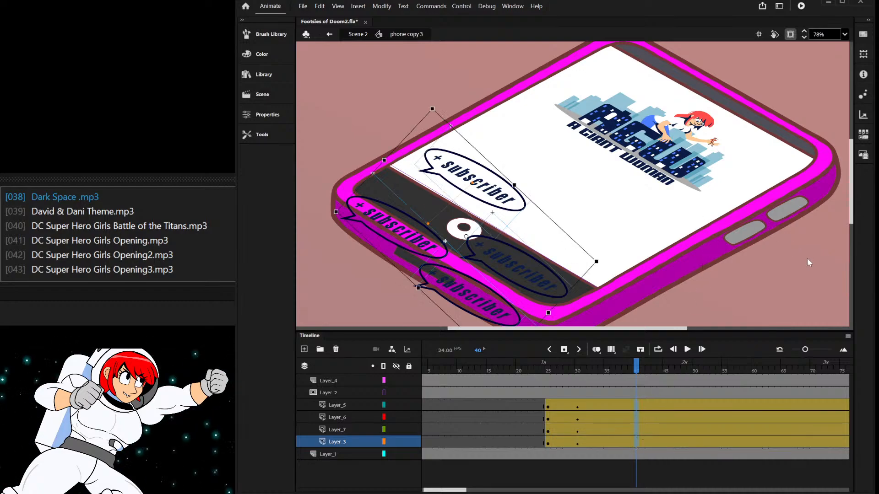
{"action": "left_click_drag", "start_coordinate": [521, 269], "coordinate": [587, 223]}
{"action": "left_click", "coordinate": [421, 255]}
{"action": "left_click", "coordinate": [412, 229]}
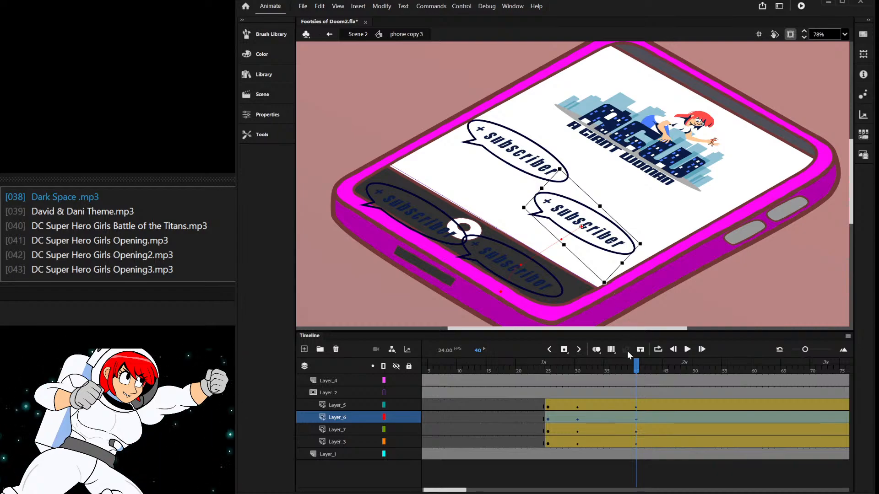
- Repeat the frame 30 pose as a hold keyframe at frame 37 for the bubbles on Layer_5 and Layer_6
{"action": "left_click", "coordinate": [577, 407]}
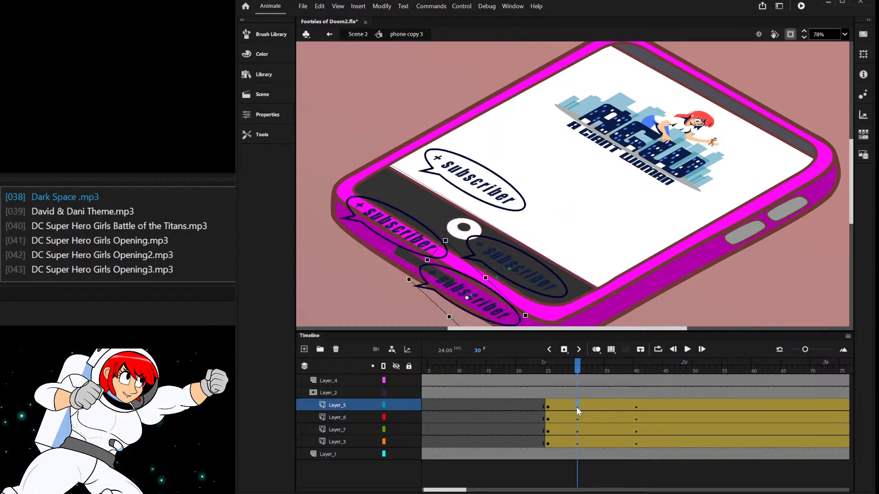
{"action": "left_click", "coordinate": [620, 405]}
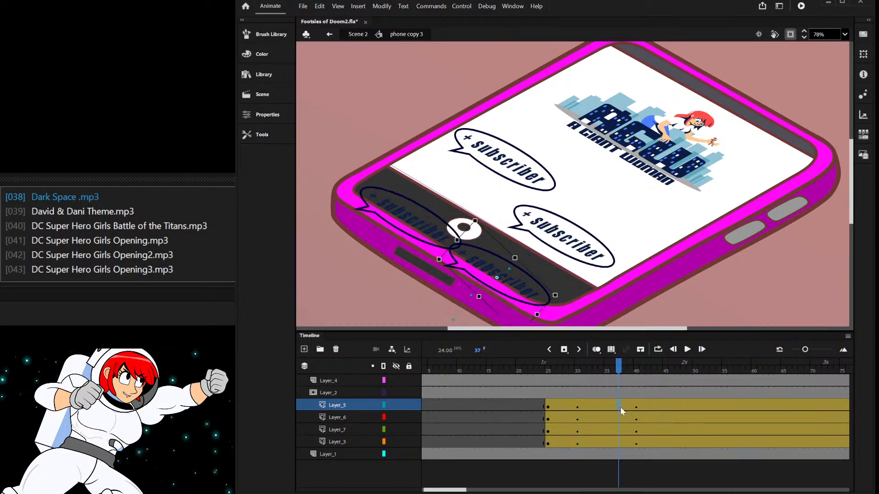
{"action": "left_click", "coordinate": [577, 418]}
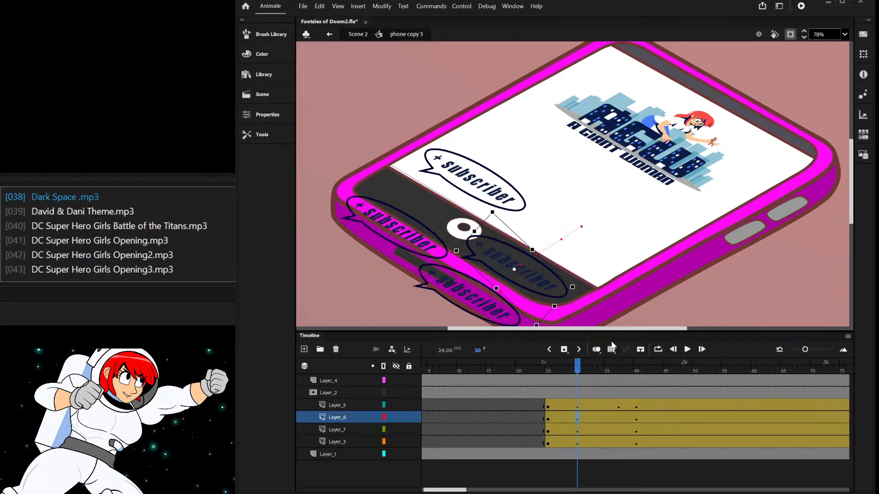
{"action": "left_click", "coordinate": [619, 416]}
{"action": "left_click", "coordinate": [577, 417]}
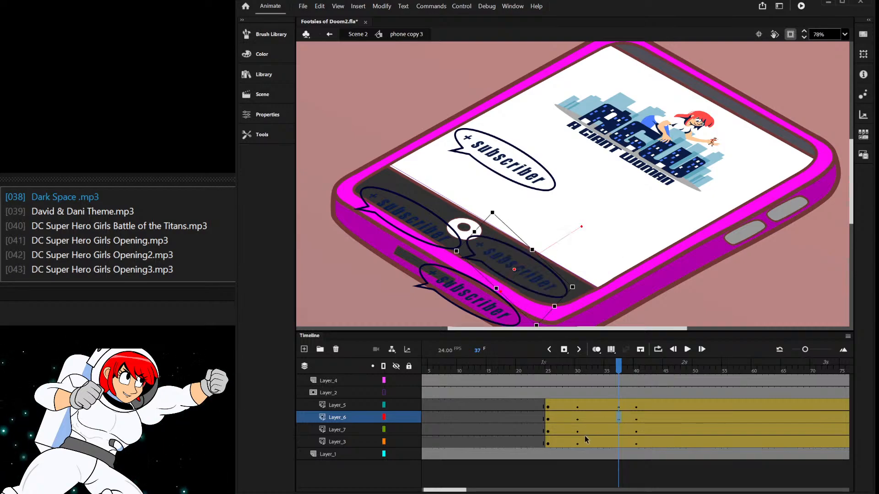
- Repeat the frame 30 pose at frame 37 for the bubbles on Layer_7 and Layer_3 and check the motion up to frame 40
{"action": "left_click", "coordinate": [577, 429]}
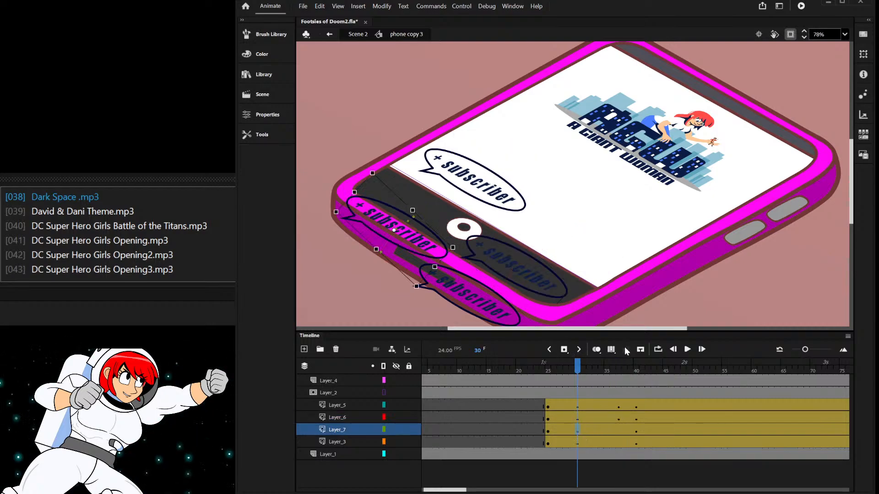
{"action": "left_click", "coordinate": [664, 365]}
{"action": "left_click", "coordinate": [577, 443]}
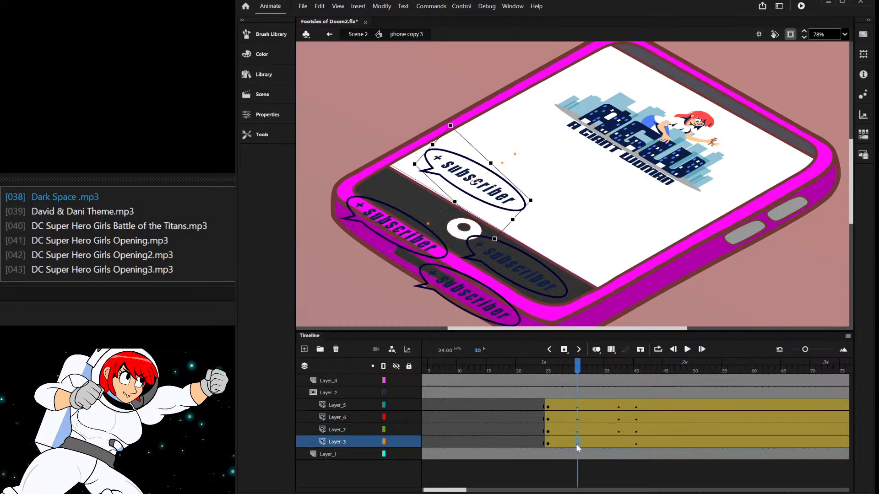
{"action": "left_click", "coordinate": [619, 443]}
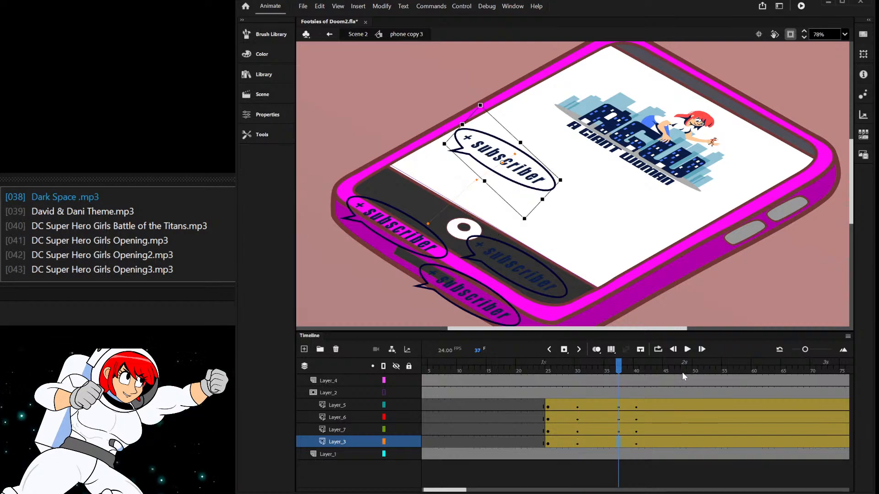
{"action": "key", "text": "ctrl+z"}
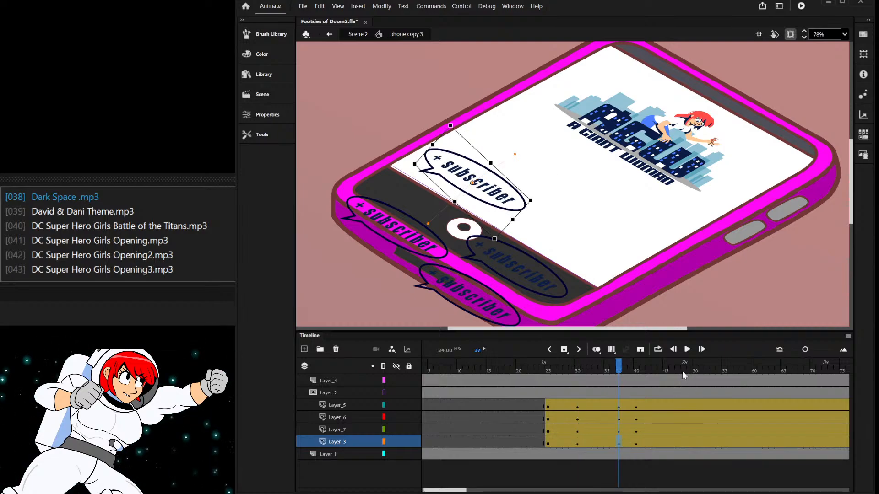
{"action": "left_click_drag", "start_coordinate": [616, 374], "coordinate": [636, 374]}
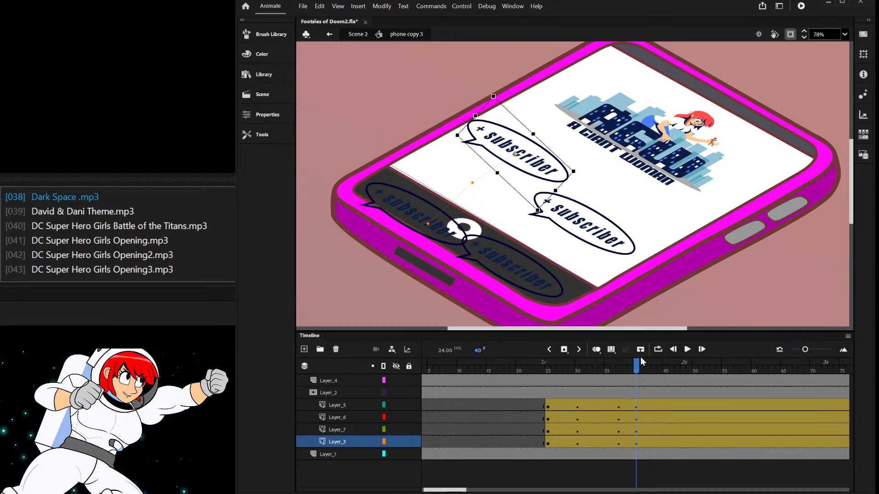
- Add keyframes at frame 48 on all four bubble layers to hold their frame 40 positions
{"action": "left_click", "coordinate": [631, 392]}
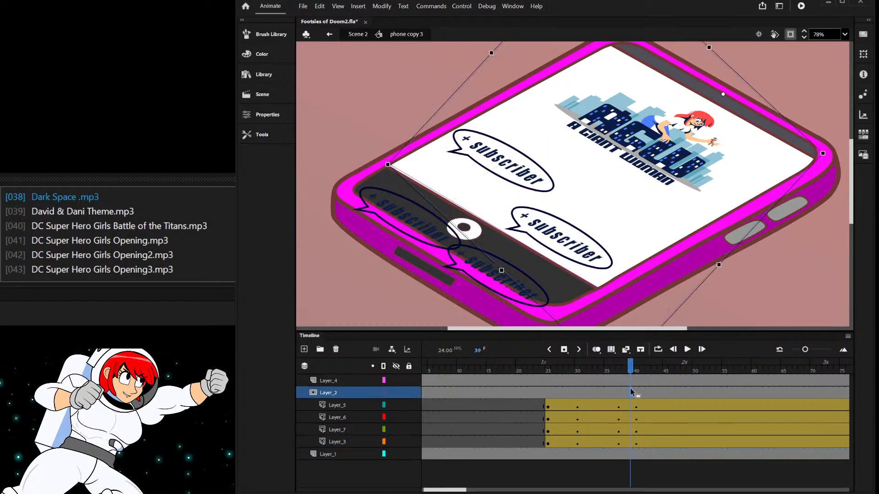
{"action": "left_click_drag", "start_coordinate": [631, 371], "coordinate": [683, 399]}
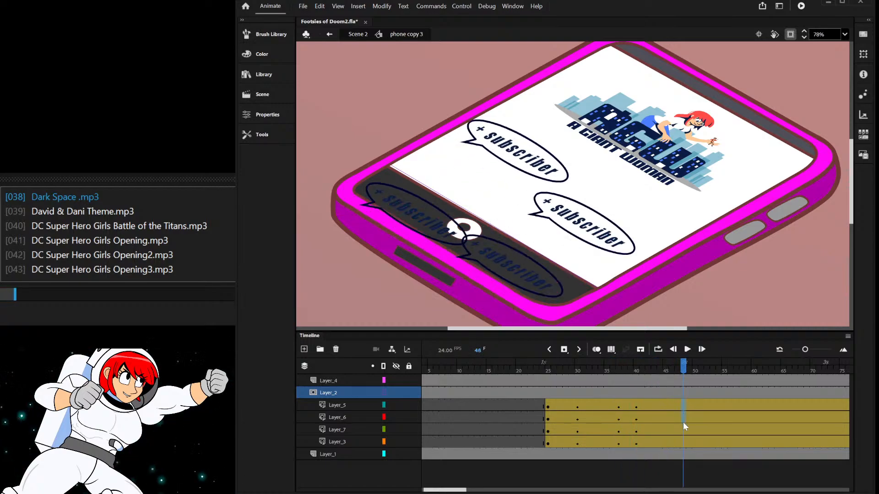
{"action": "left_click", "coordinate": [680, 442]}
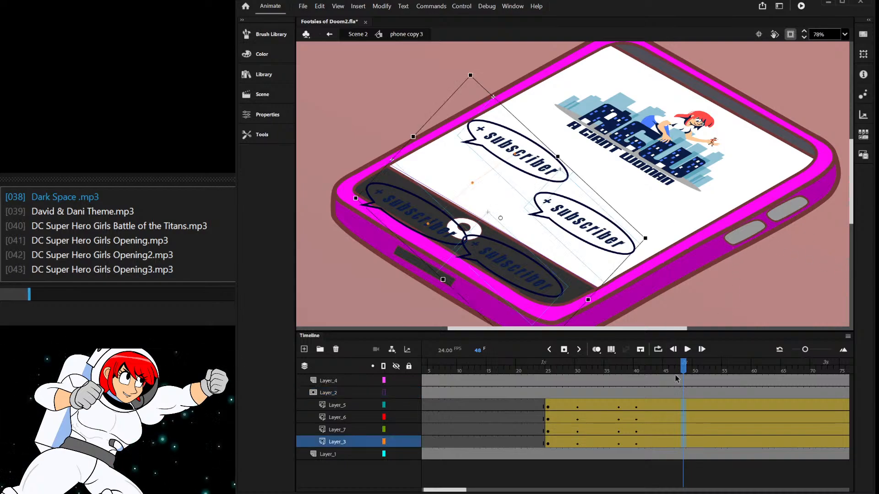
{"action": "left_click", "coordinate": [695, 380]}
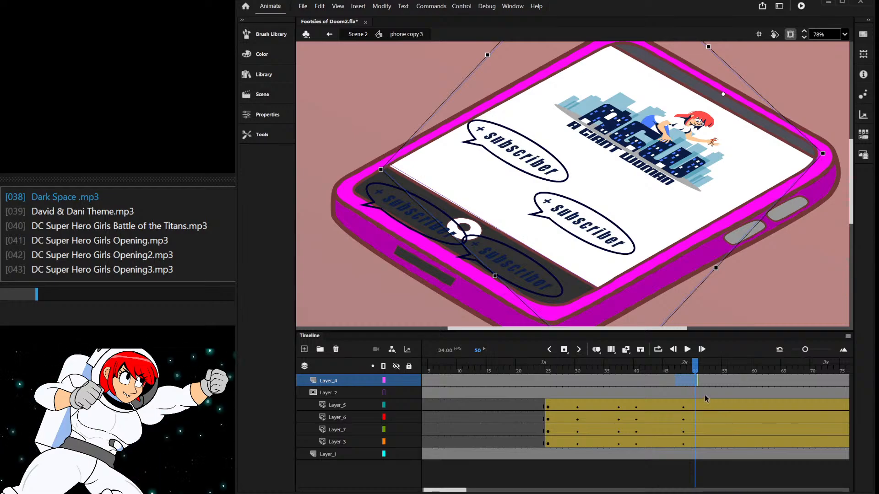
- At frame 51, move all four bubbles together up the phone, then return the Layer_7 bubble below the white screen
{"action": "left_click_drag", "start_coordinate": [704, 405], "coordinate": [702, 431]}
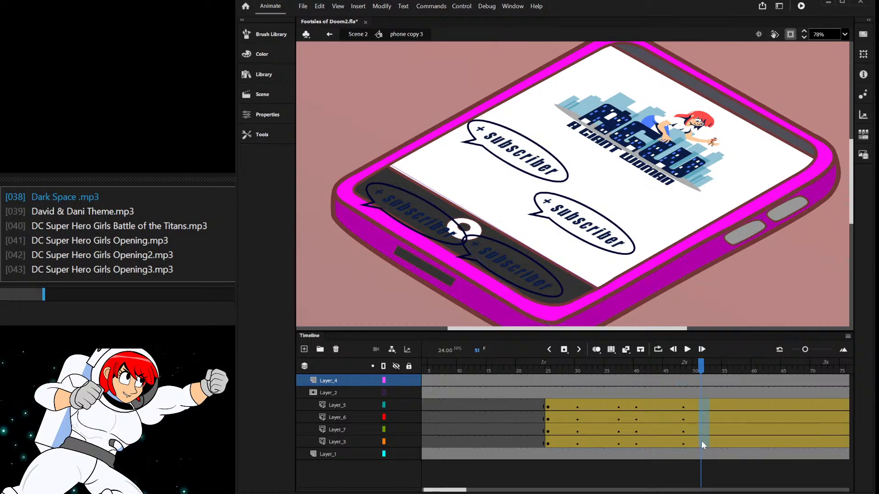
{"action": "left_click", "coordinate": [703, 440]}
{"action": "left_click", "coordinate": [700, 442]}
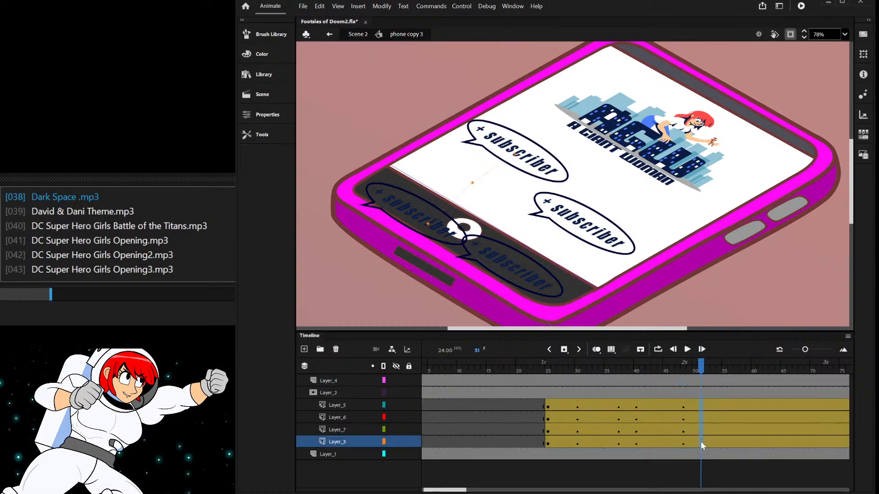
{"action": "left_click", "coordinate": [595, 230]}
{"action": "left_click_drag", "start_coordinate": [595, 230], "coordinate": [630, 199]}
{"action": "left_click", "coordinate": [448, 208]}
{"action": "left_click_drag", "start_coordinate": [460, 195], "coordinate": [426, 234]}
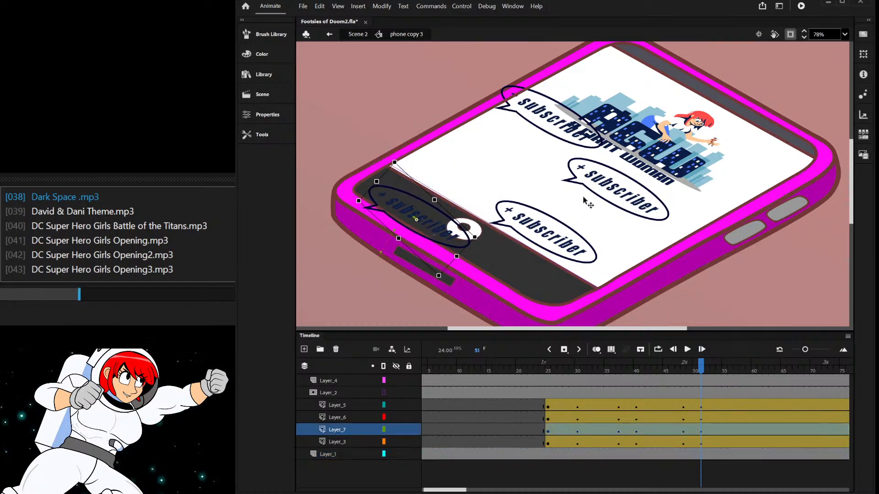
- Space out the other three bubbles on the white screen at frame 51, keeping them clear of the logo
{"action": "left_click_drag", "start_coordinate": [609, 188], "coordinate": [595, 201]}
{"action": "left_click_drag", "start_coordinate": [535, 238], "coordinate": [468, 186]}
{"action": "left_click_drag", "start_coordinate": [599, 201], "coordinate": [594, 205]}
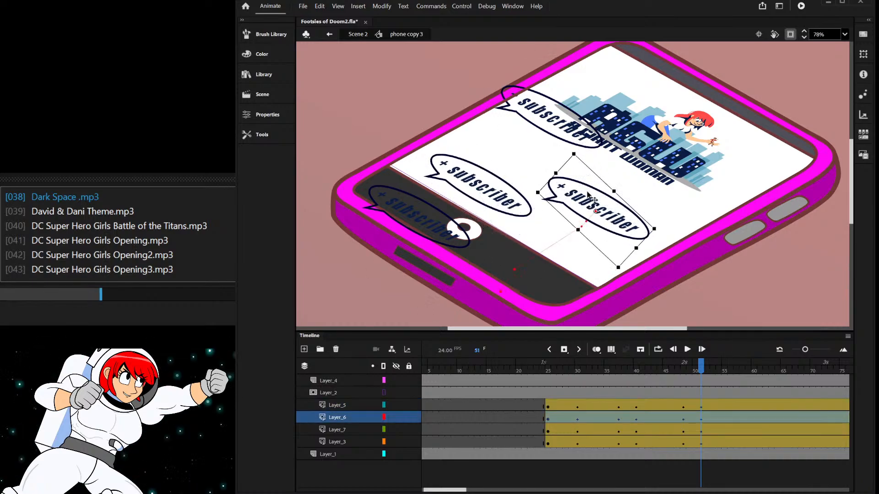
{"action": "left_click_drag", "start_coordinate": [561, 133], "coordinate": [538, 159]}
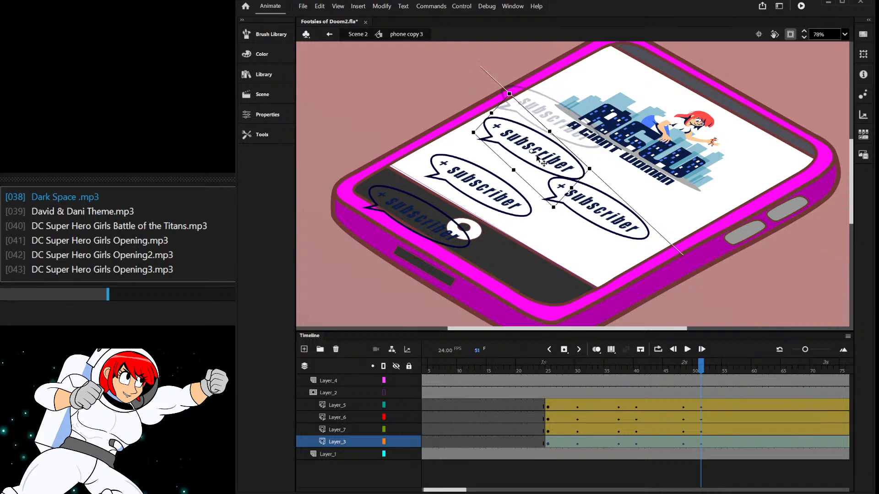
{"action": "left_click_drag", "start_coordinate": [606, 219], "coordinate": [608, 226]}
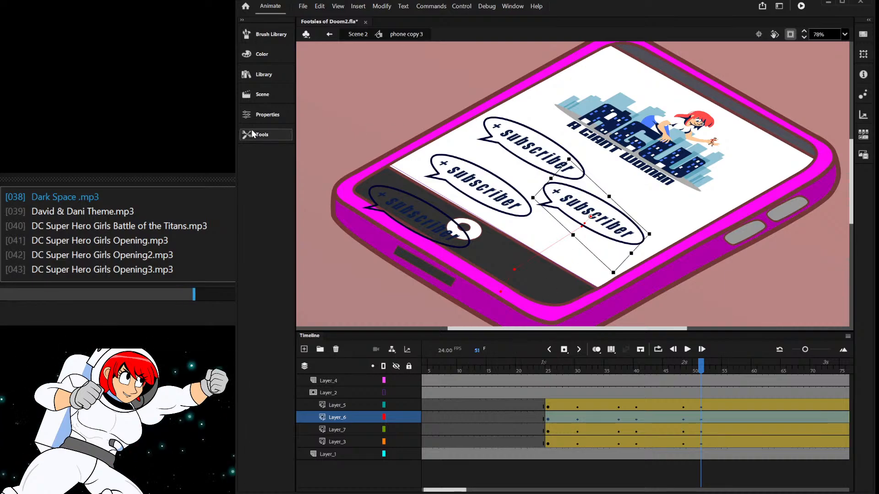
{"action": "left_click_drag", "start_coordinate": [238, 123], "coordinate": [241, 126]}
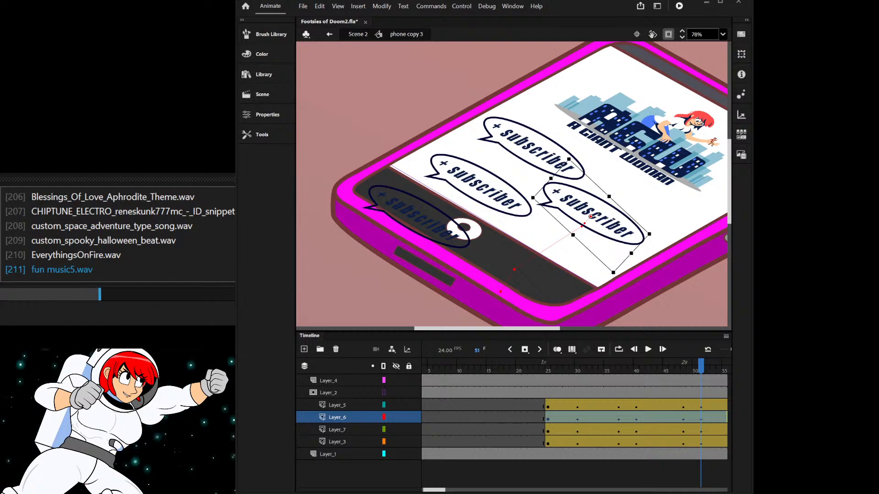
{"action": "left_click", "coordinate": [416, 184]}
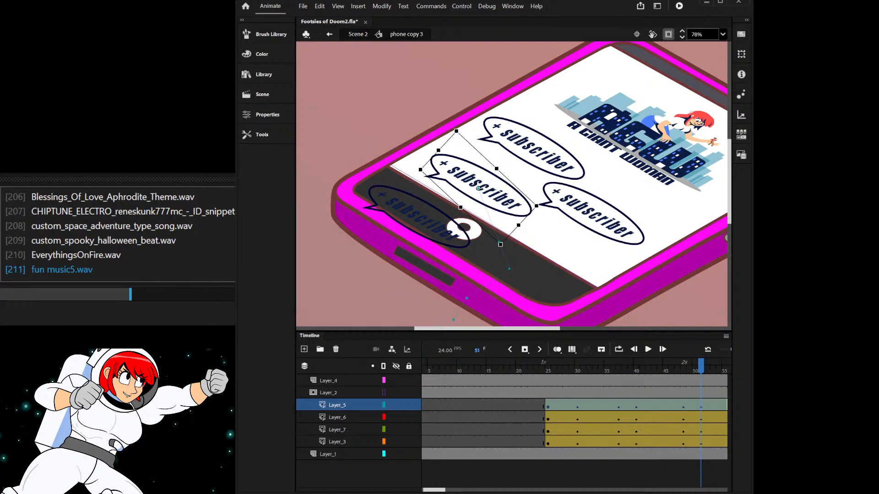
{"action": "left_click_drag", "start_coordinate": [237, 218], "coordinate": [145, 218]}
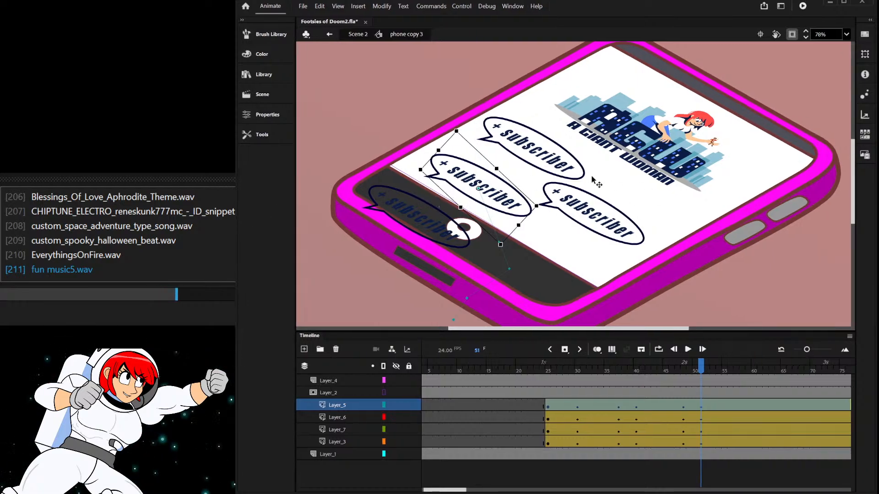
- Scrub through the phone shot in Scene 2 to check the bubble timing, and reopen the phone symbol at its frame 8
{"action": "scroll", "coordinate": [562, 244], "scroll_direction": "down", "scroll_amount": 2}
{"action": "left_click_drag", "start_coordinate": [693, 375], "coordinate": [735, 394]}
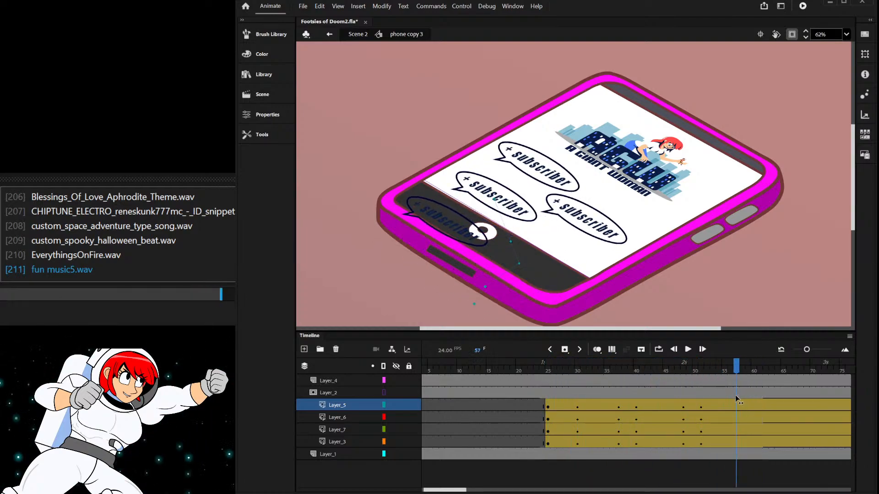
{"action": "left_click", "coordinate": [357, 34]}
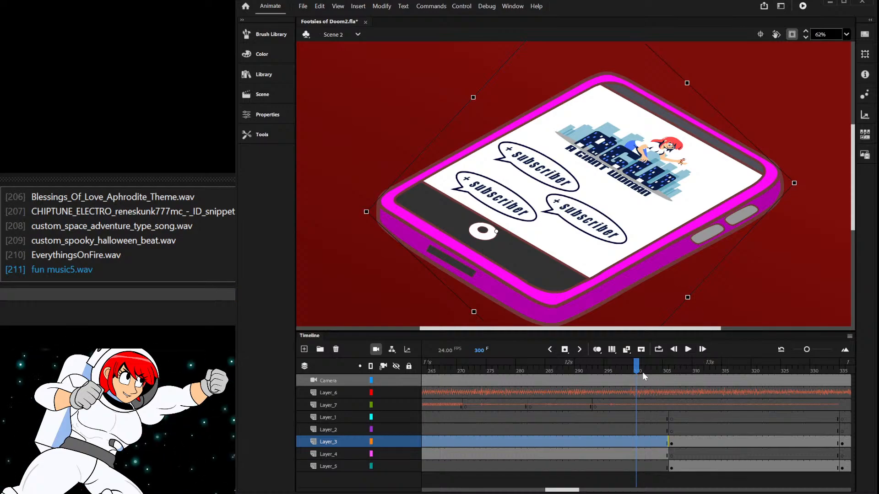
{"action": "left_click_drag", "start_coordinate": [549, 372], "coordinate": [524, 380]}
{"action": "scroll", "coordinate": [604, 183], "scroll_direction": "down", "scroll_amount": 2}
{"action": "left_click", "coordinate": [607, 247]}
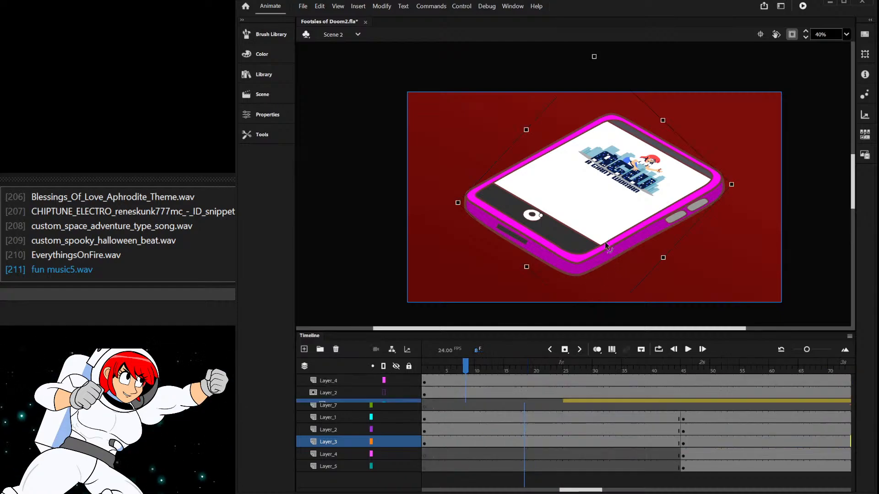
{"action": "double_click", "coordinate": [605, 245]}
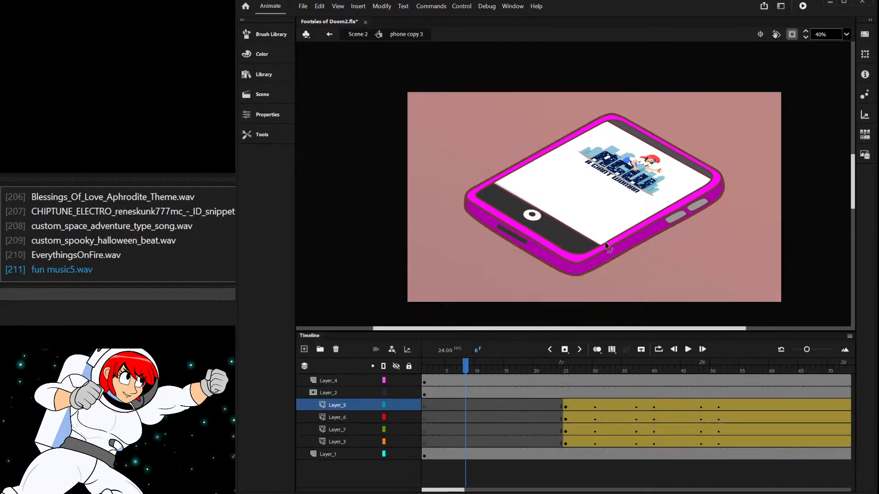
- Insert keyframes at frames 8 and 24 on the phone's artwork layers Layer_4, Layer_2 and Layer_1
{"action": "left_click", "coordinate": [463, 456]}
{"action": "key", "text": "F6"}
{"action": "left_click", "coordinate": [558, 383]}
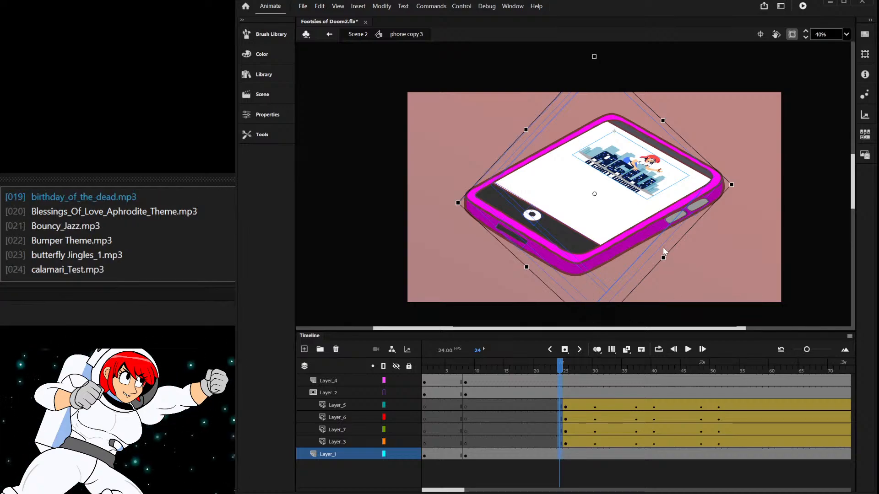
{"action": "key", "text": "F6"}
- Combine the phone artwork at frame 8 into one symbol on Layer_4 and restack its contents so the logo sits over the screen
{"action": "left_click_drag", "start_coordinate": [465, 386], "coordinate": [464, 461]}
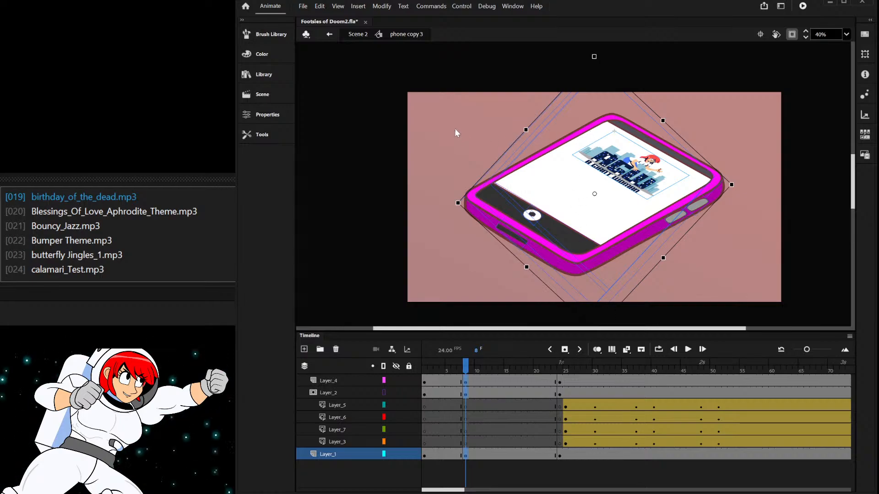
{"action": "key", "text": "ctrl+g"}
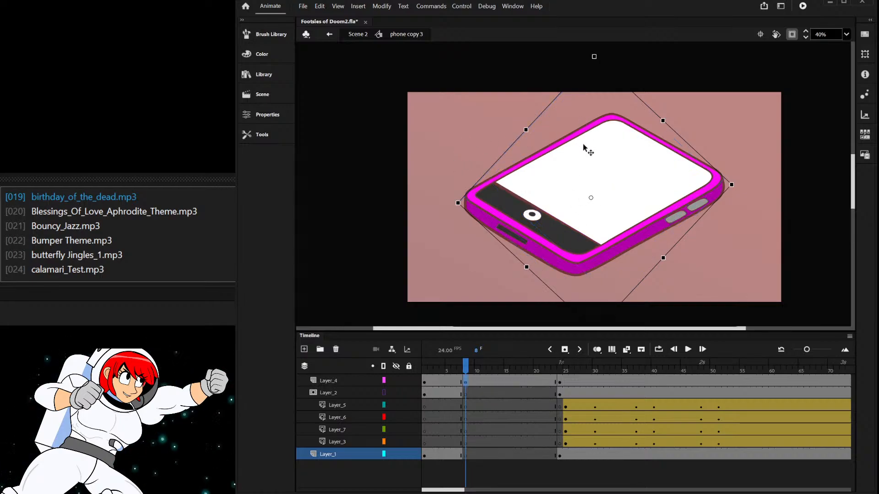
{"action": "double_click", "coordinate": [572, 160]}
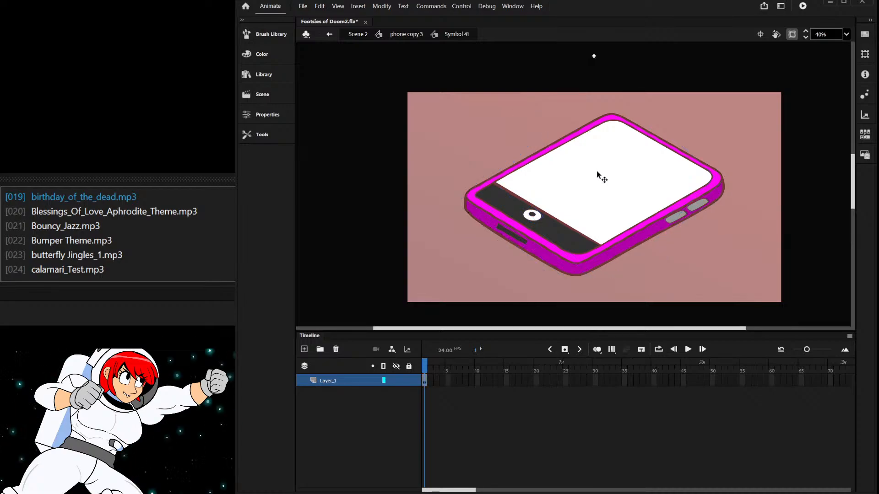
{"action": "double_click", "coordinate": [471, 130]}
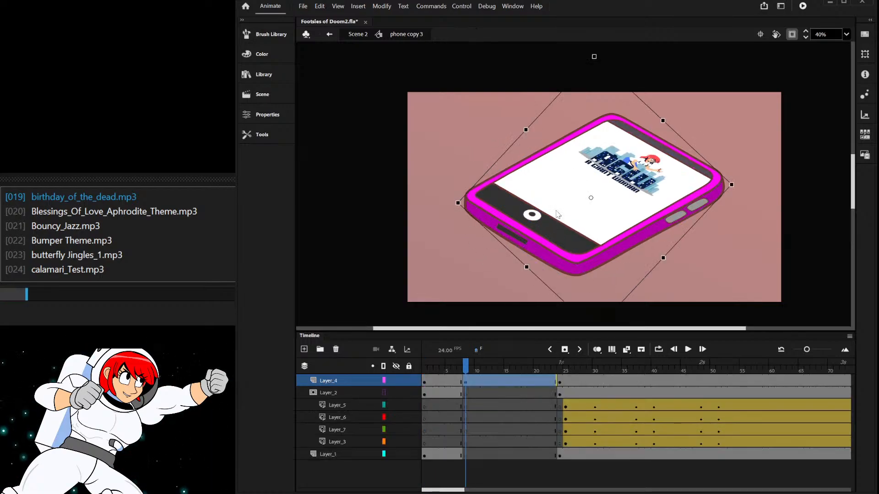
{"action": "left_click", "coordinate": [607, 103]}
- Inside the combined phone symbol, add keyframes at frames 2 and 3 and nudge the artwork slightly to create a shake
{"action": "double_click", "coordinate": [501, 174]}
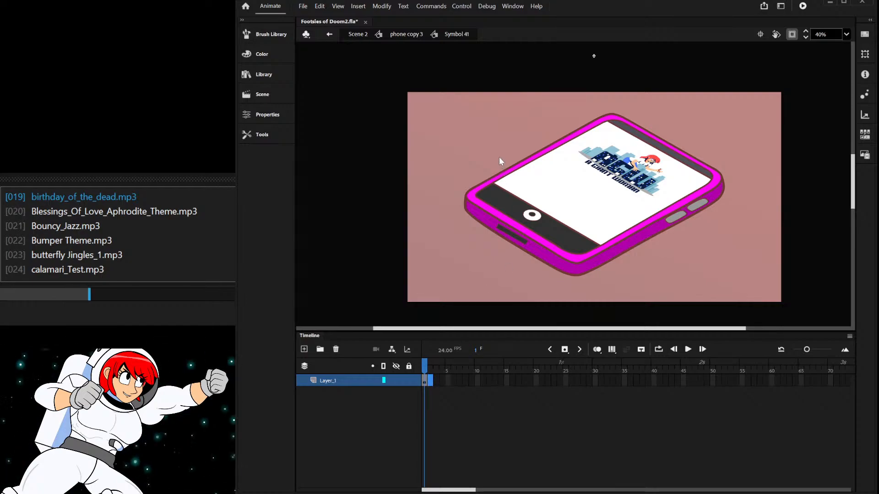
{"action": "key", "text": "F6"}
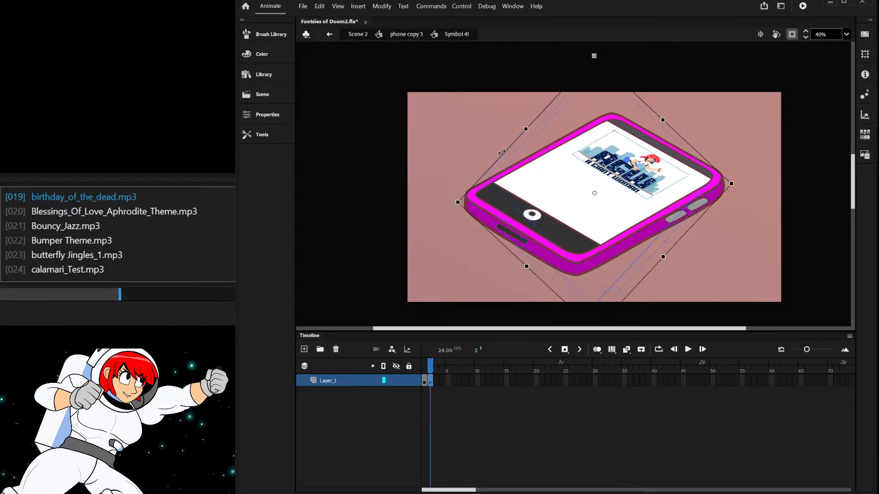
{"action": "left_click", "coordinate": [437, 380]}
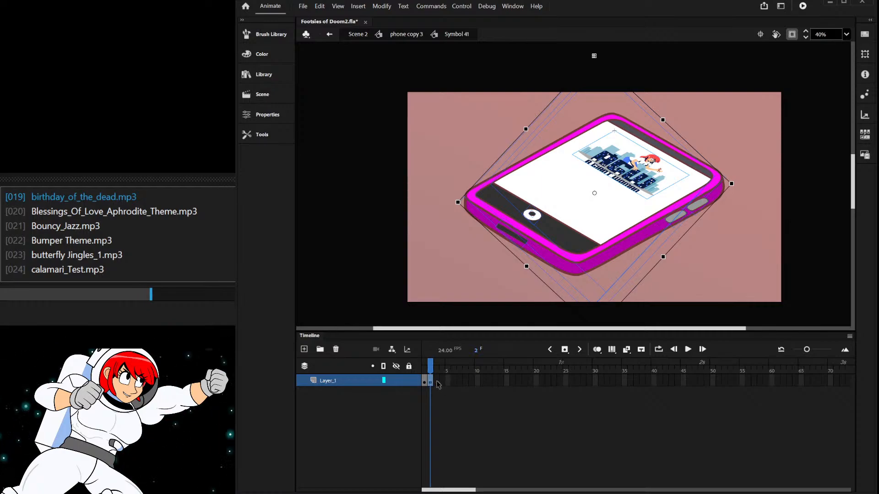
{"action": "key", "text": "F6"}
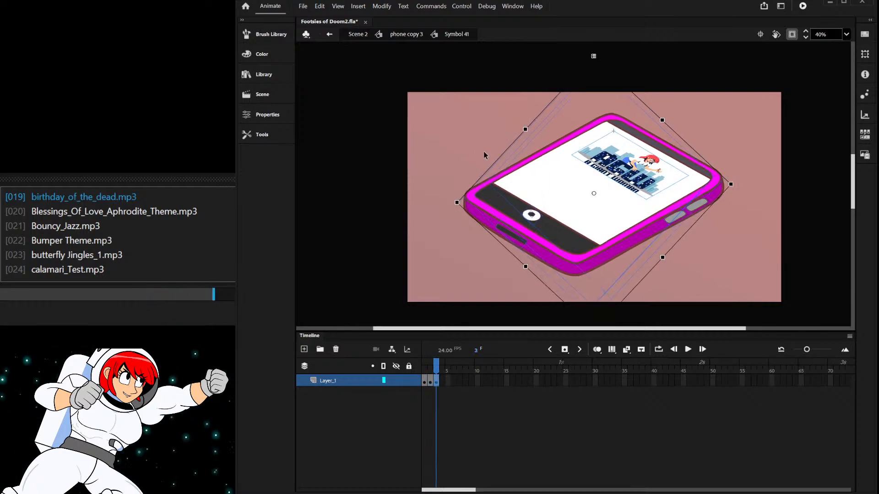
- Add a keyframe at frame 4 of the shake symbol with the phone artwork nudged slightly, and return to the phone symbol
{"action": "left_click", "coordinate": [442, 382]}
{"action": "key", "text": "F6"}
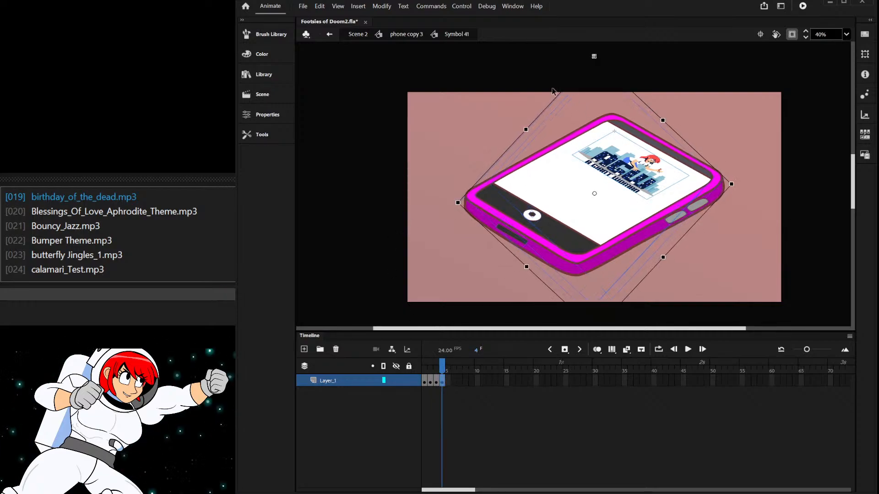
{"action": "double_click", "coordinate": [438, 111]}
- Play back the phone shake and bubble animation inside the phone symbol and in the Scene 2 phone shot
{"action": "left_click", "coordinate": [447, 421]}
{"action": "key", "text": "Return"}
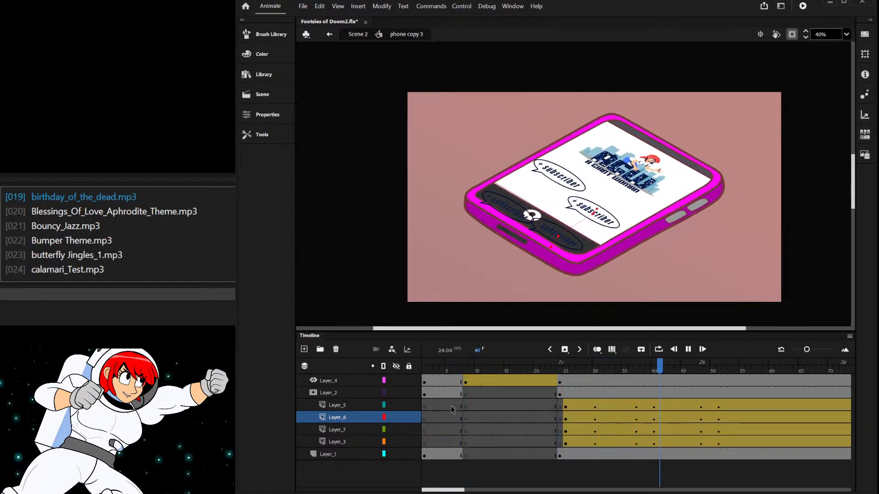
{"action": "left_click", "coordinate": [452, 406]}
{"action": "left_click", "coordinate": [358, 35]}
{"action": "left_click_drag", "start_coordinate": [640, 368], "coordinate": [609, 366]}
{"action": "key", "text": "Return"}
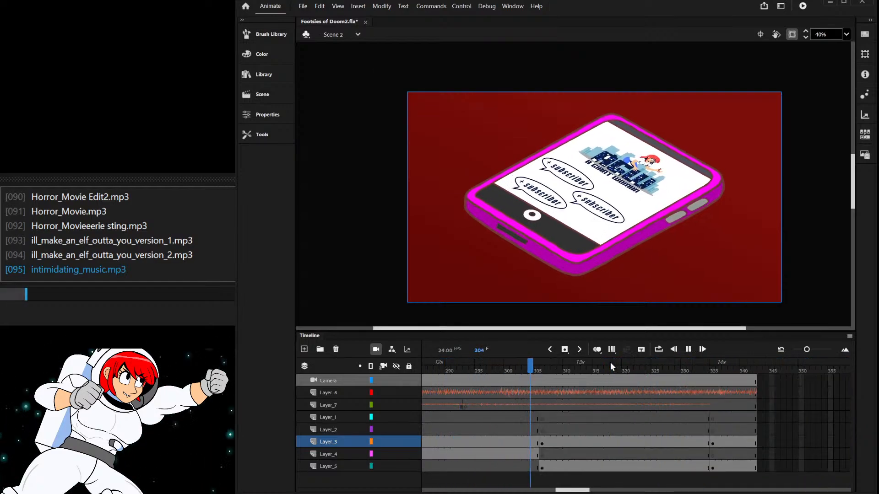
{"action": "left_click", "coordinate": [548, 407]}
{"action": "left_click_drag", "start_coordinate": [501, 365], "coordinate": [483, 359]}
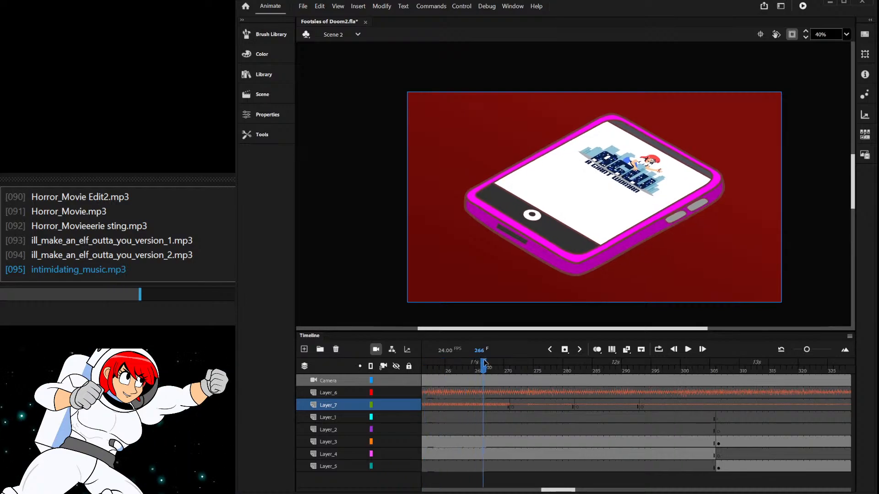
{"action": "key", "text": "Return"}
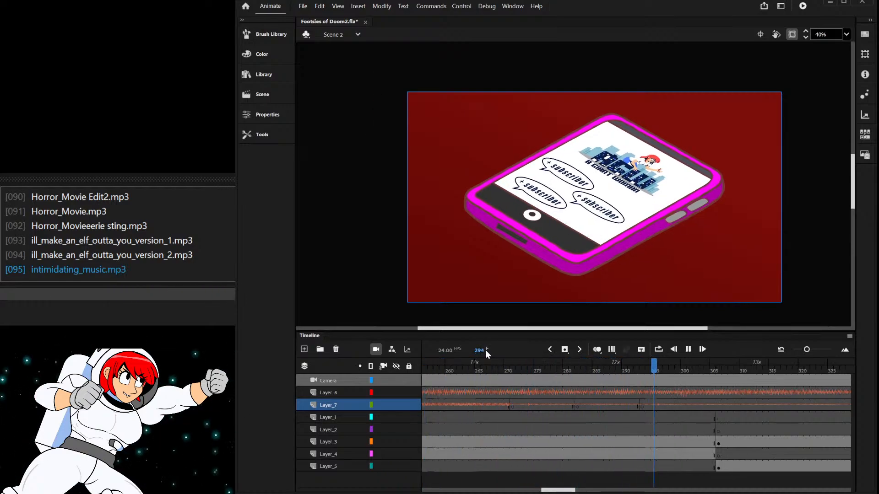
{"action": "left_click", "coordinate": [570, 418]}
{"action": "mouse_move", "coordinate": [607, 368]}
{"action": "left_mouse_down"}
{"action": "mouse_move", "coordinate": [730, 370]}
{"action": "mouse_move", "coordinate": [608, 376]}
{"action": "left_mouse_up"}
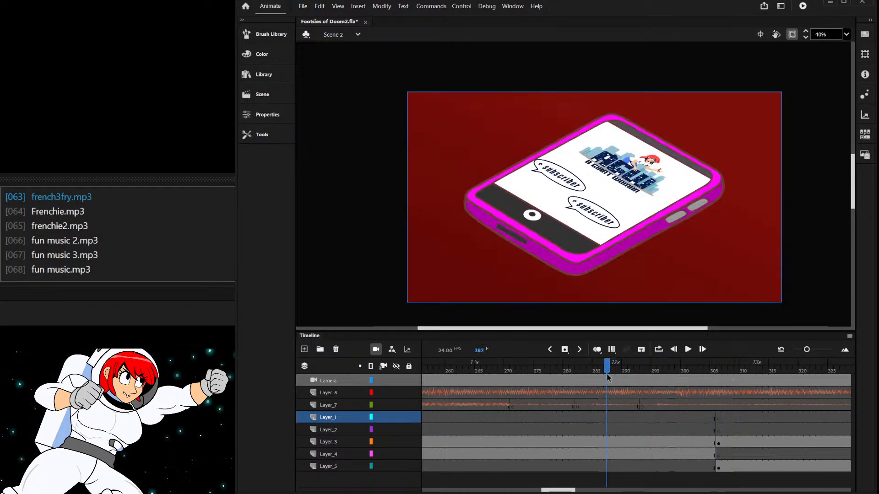
{"action": "scroll", "coordinate": [521, 175], "scroll_direction": "down", "scroll_amount": 2}
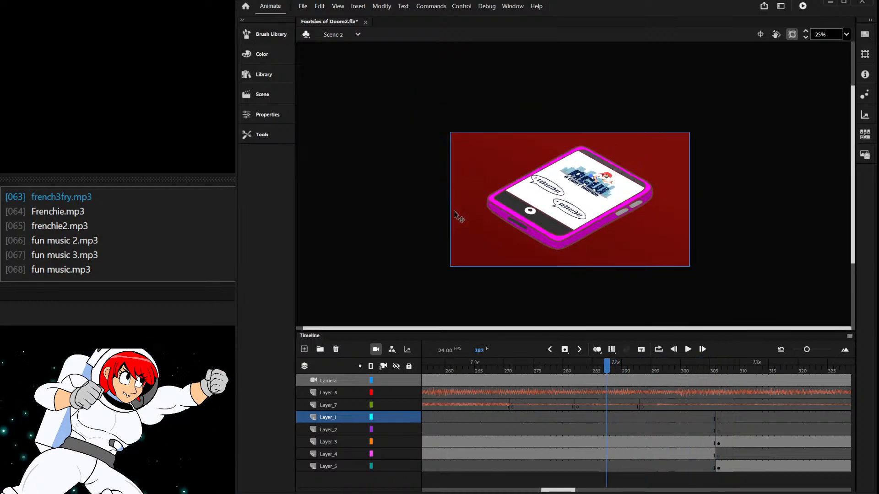
{"action": "scroll", "coordinate": [590, 240], "scroll_direction": "up", "scroll_amount": 2}
- Extend all Scene 2 layers to frame 360 to lengthen the final shot of the woman on the foot
{"action": "left_click_drag", "start_coordinate": [634, 365], "coordinate": [794, 419]}
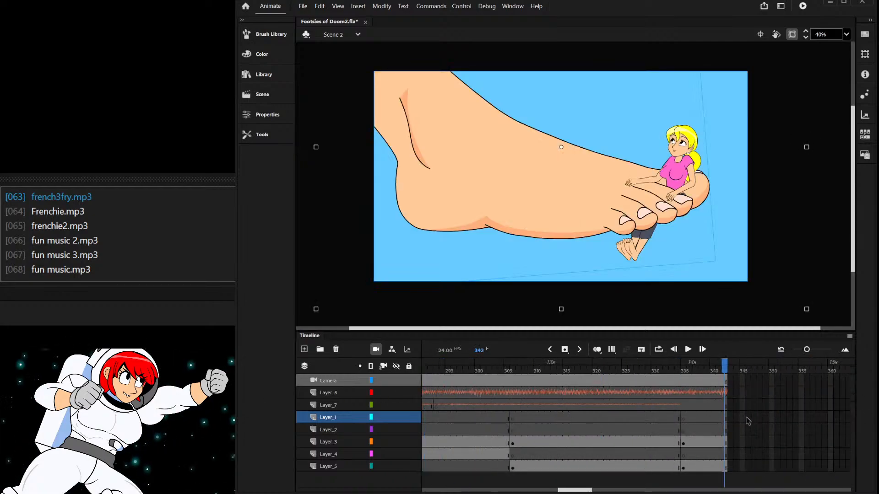
{"action": "key", "text": "F5"}
{"action": "key", "text": "F5"}
{"action": "key", "text": "F5"}
{"action": "key", "text": "F5"}
{"action": "key", "text": "F5"}
{"action": "key", "text": "F5"}
{"action": "key", "text": "F5"}
{"action": "key", "text": "F5"}
{"action": "key", "text": "F5"}
{"action": "key", "text": "F5"}
{"action": "key", "text": "F5"}
{"action": "key", "text": "F5"}
{"action": "key", "text": "F5"}
{"action": "key", "text": "F5"}
{"action": "key", "text": "F5"}
{"action": "key", "text": "F5"}
{"action": "key", "text": "F5"}
{"action": "key", "text": "F5"}
- Open the yellow foot shot's symbol from Scene 2 and create a motion tween for the side-view foot on Layer_4
{"action": "left_click_drag", "start_coordinate": [783, 369], "coordinate": [530, 366]}
{"action": "left_click", "coordinate": [496, 238]}
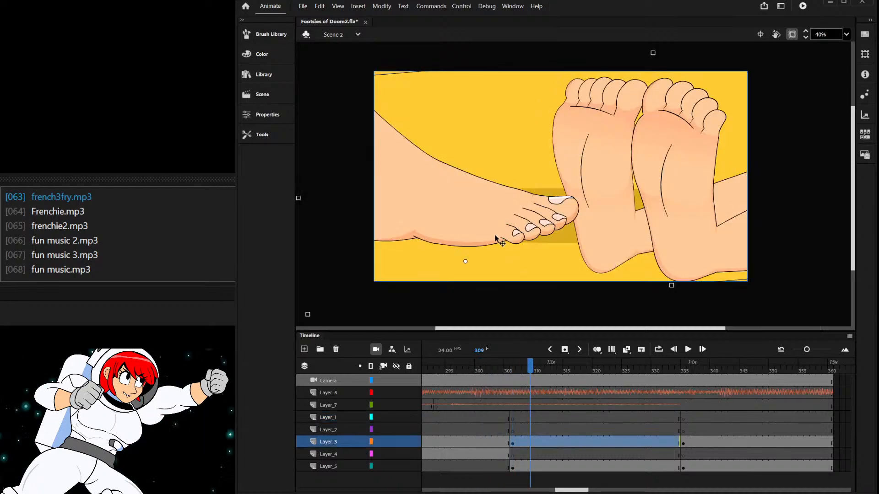
{"action": "double_click", "coordinate": [495, 239]}
{"action": "left_click_drag", "start_coordinate": [570, 420], "coordinate": [759, 387]}
{"action": "left_click", "coordinate": [765, 405]}
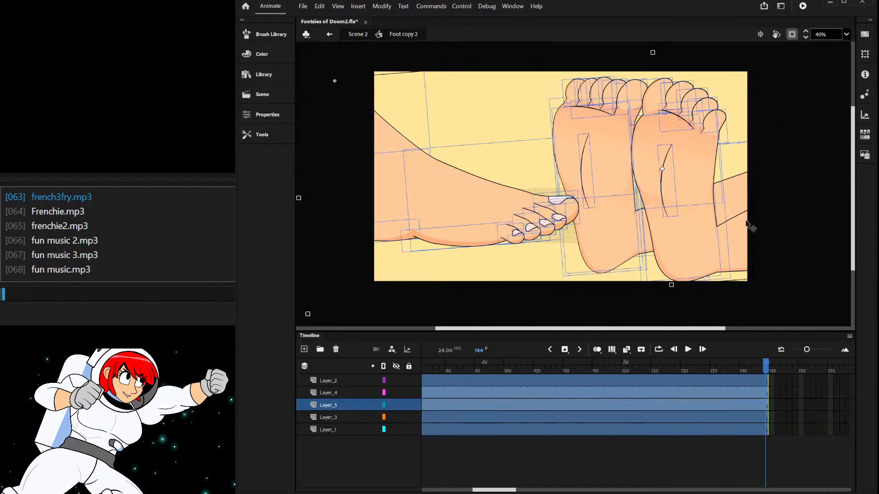
{"action": "key", "text": "shift+comma"}
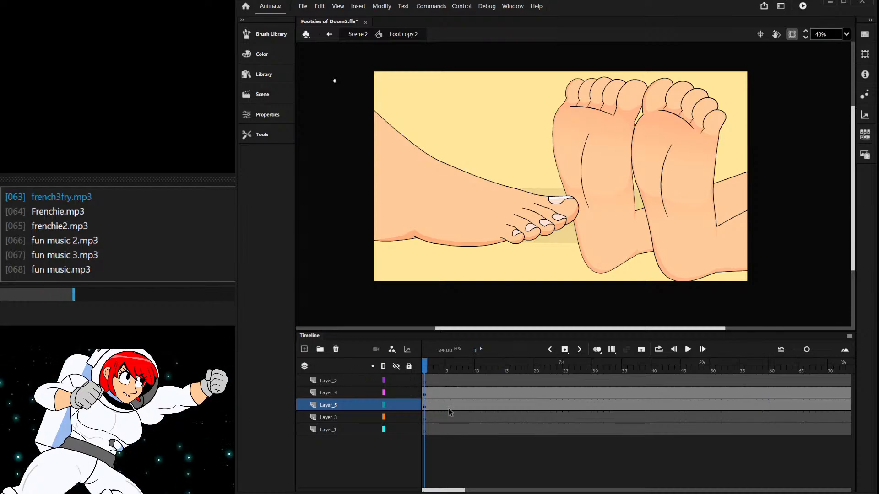
{"action": "left_click", "coordinate": [453, 392]}
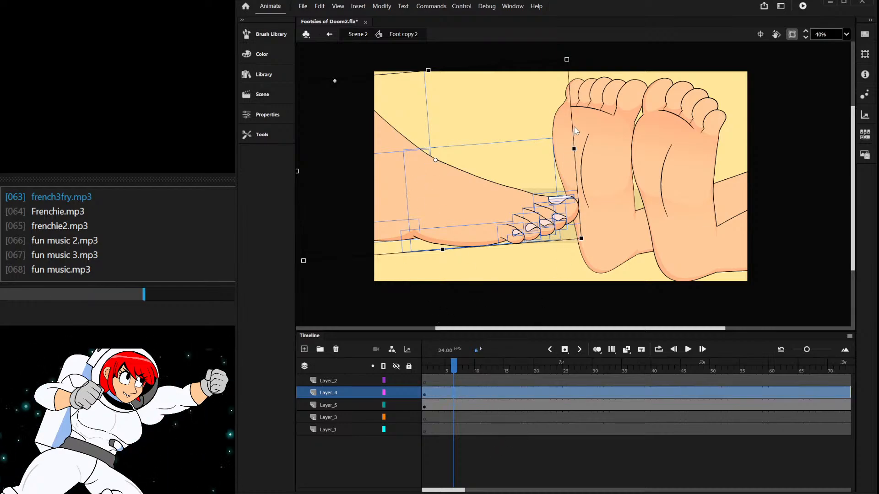
{"action": "key", "text": "ctrl+alt+m"}
{"action": "left_click_drag", "start_coordinate": [450, 376], "coordinate": [392, 381]}
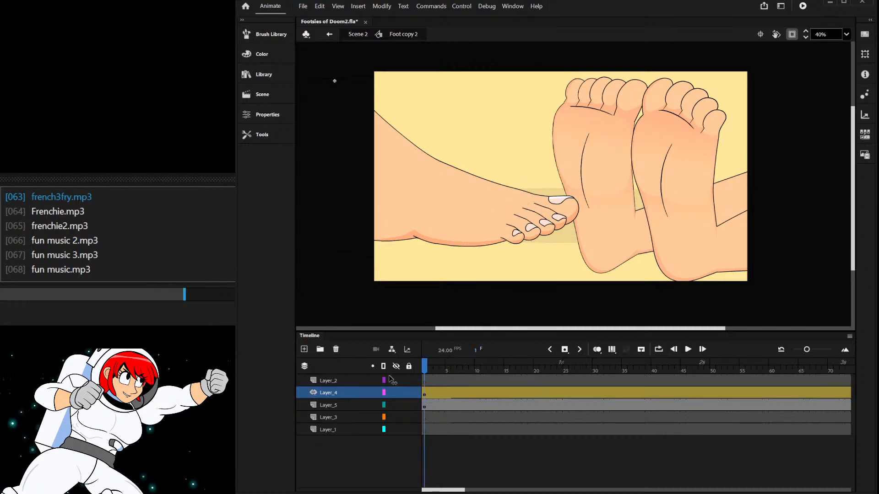
- Inside the side-view foot symbol, create a motion tween for the smallest toe and move its transformation point to the toe's base
{"action": "double_click", "coordinate": [448, 210]}
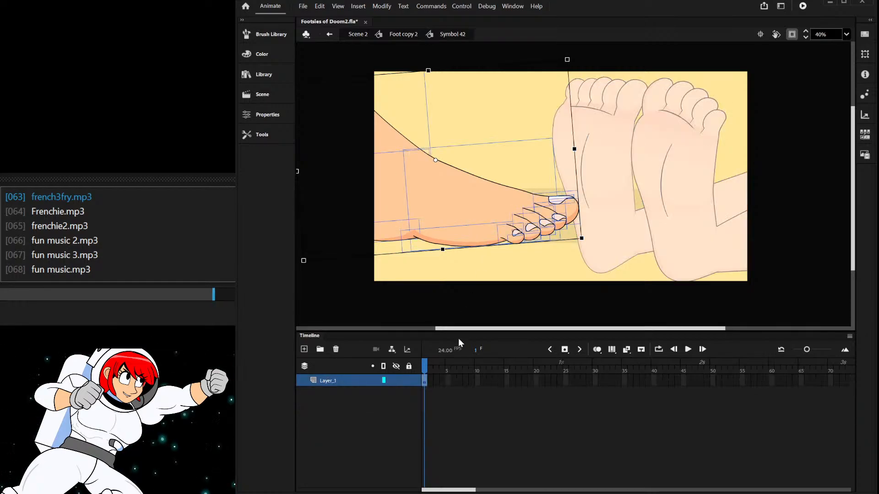
{"action": "scroll", "coordinate": [526, 247], "scroll_direction": "up", "scroll_amount": 4}
{"action": "left_click_drag", "start_coordinate": [503, 231], "coordinate": [505, 230]}
{"action": "key", "text": "Delete"}
{"action": "key", "text": "ctrl+z"}
{"action": "left_click", "coordinate": [425, 221], "text": "shift"}
{"action": "left_click_drag", "start_coordinate": [506, 239], "coordinate": [476, 316]}
{"action": "key", "text": "ctrl+z"}
{"action": "scroll", "coordinate": [513, 217], "scroll_direction": "up", "scroll_amount": 3}
{"action": "left_click", "coordinate": [511, 182], "text": "shift"}
{"action": "key", "text": "ctrl+z"}
{"action": "scroll", "coordinate": [522, 229], "scroll_direction": "down", "scroll_amount": 1}
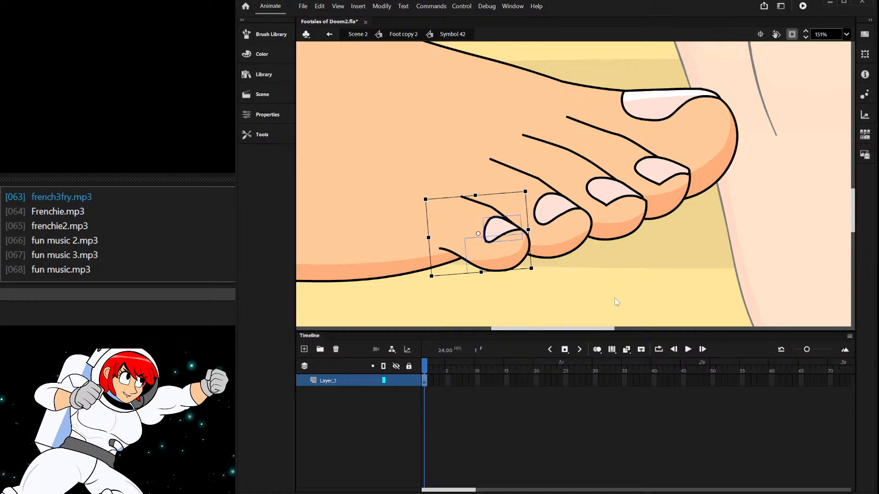
{"action": "key", "text": "ctrl+shift+t"}
{"action": "left_click_drag", "start_coordinate": [484, 234], "coordinate": [444, 249]}
{"action": "key", "text": "ctrl+z"}
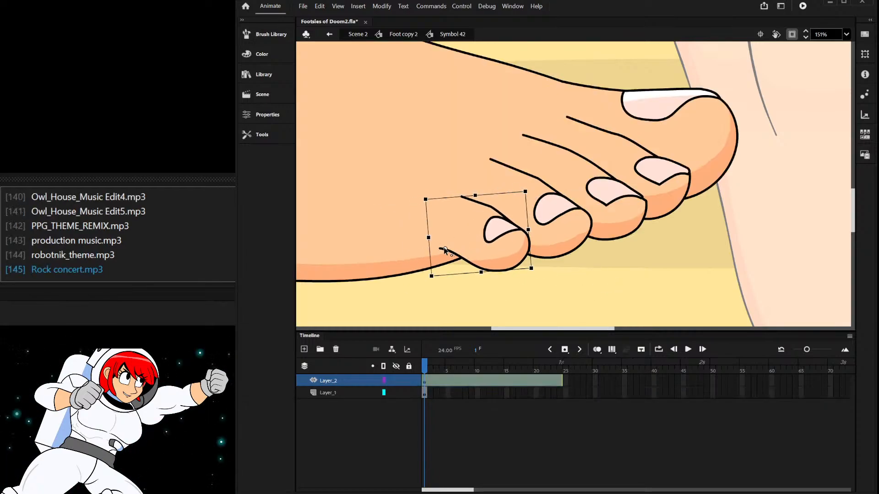
- Extend Layer_1 of the foot symbol to frame 24 and put the second-smallest toe on its own motion tween layer
{"action": "left_click", "coordinate": [559, 394]}
{"action": "key", "text": "ctrl+a"}
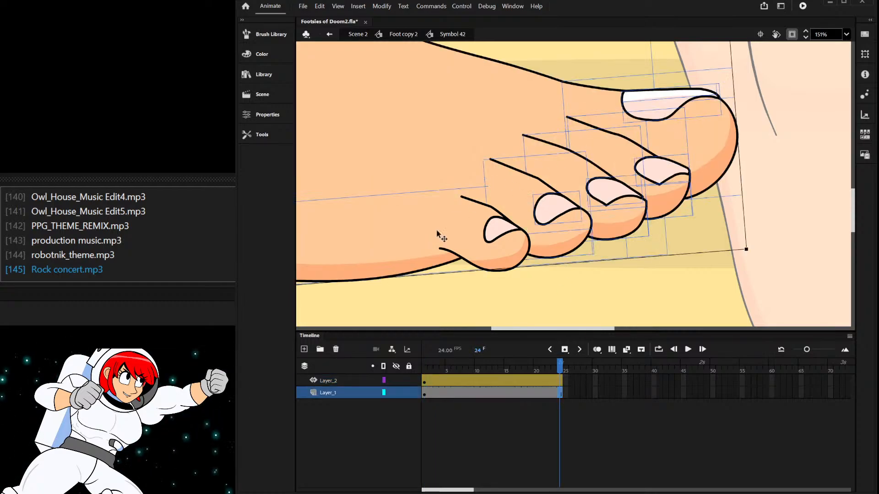
{"action": "left_click", "coordinate": [473, 247]}
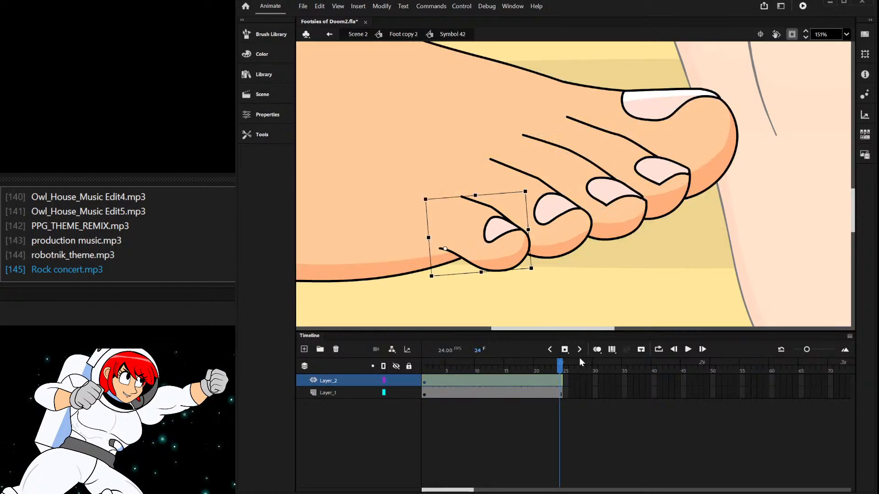
{"action": "left_click", "coordinate": [552, 243]}
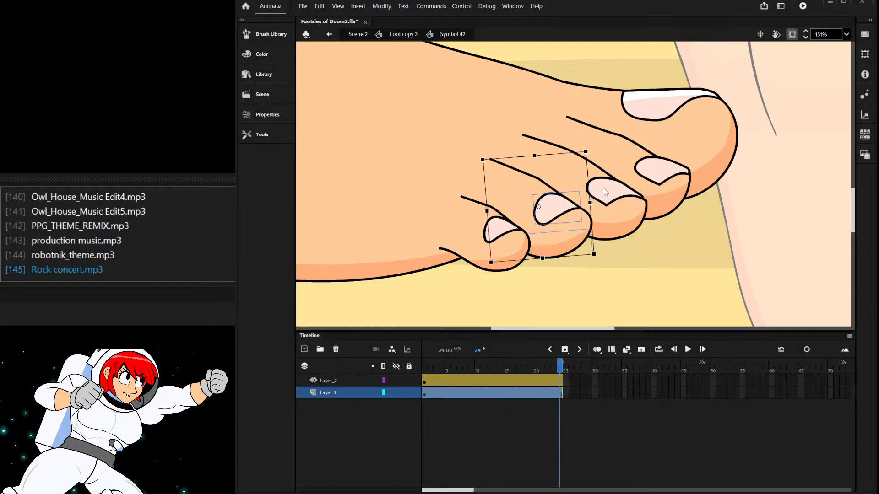
{"action": "key", "text": "F3"}
- Put the middle toe, the toe beside the big toe, and the big toe each on their own motion tween layer
{"action": "left_click", "coordinate": [620, 192]}
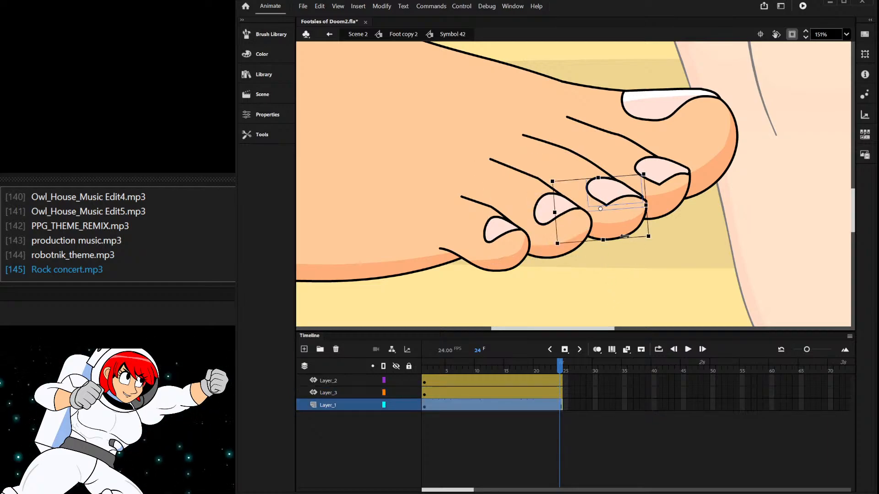
{"action": "left_click", "coordinate": [557, 158]}
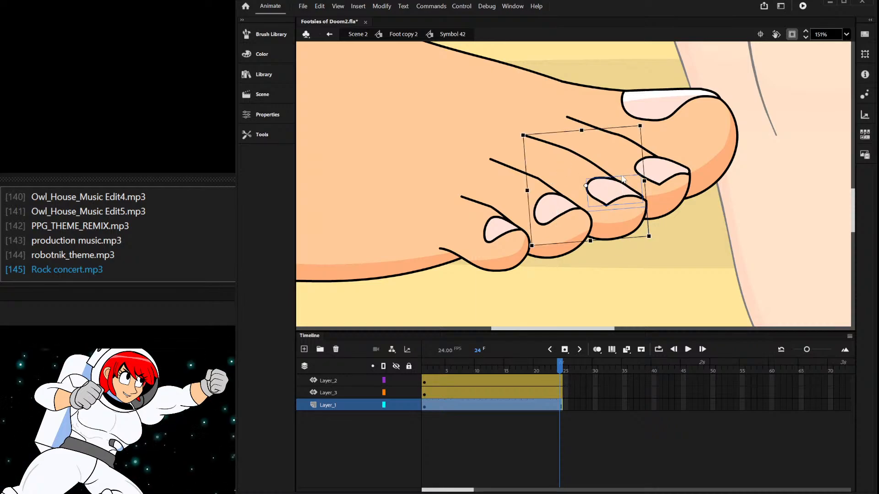
{"action": "key", "text": "F3"}
{"action": "left_click", "coordinate": [670, 211]}
{"action": "left_click", "coordinate": [657, 172], "text": "shift"}
{"action": "left_click", "coordinate": [602, 140], "text": "shift"}
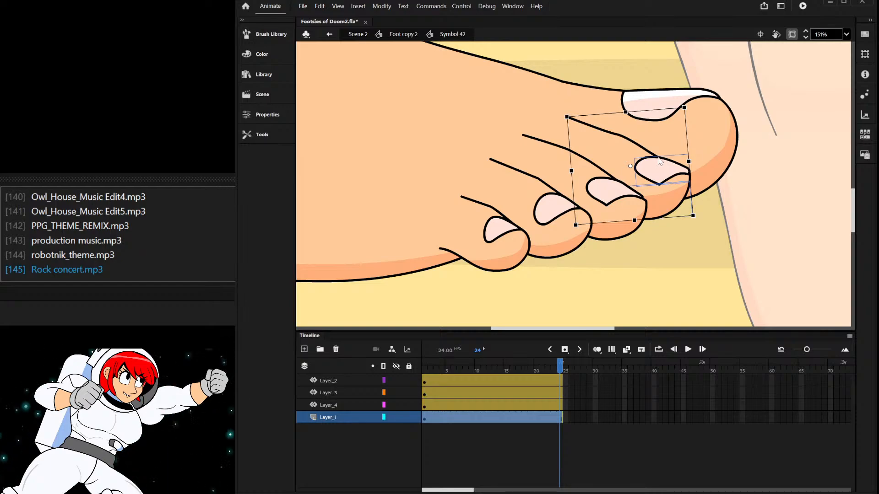
{"action": "key", "text": "F3"}
{"action": "left_click", "coordinate": [703, 170]}
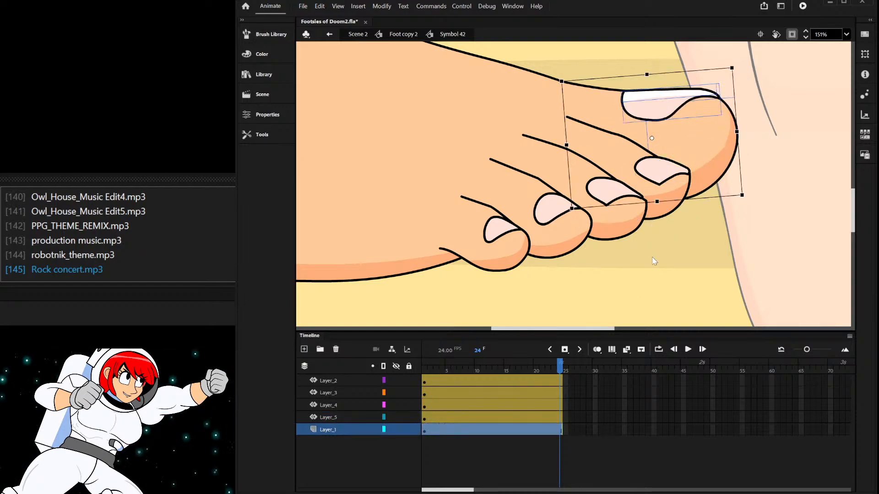
{"action": "key", "text": "F3"}
- Insert keyframes at frames 24 and 13 on the five toe tween layers, Layer_2 through Layer_6
{"action": "left_click", "coordinate": [595, 429]}
{"action": "left_click", "coordinate": [561, 429]}
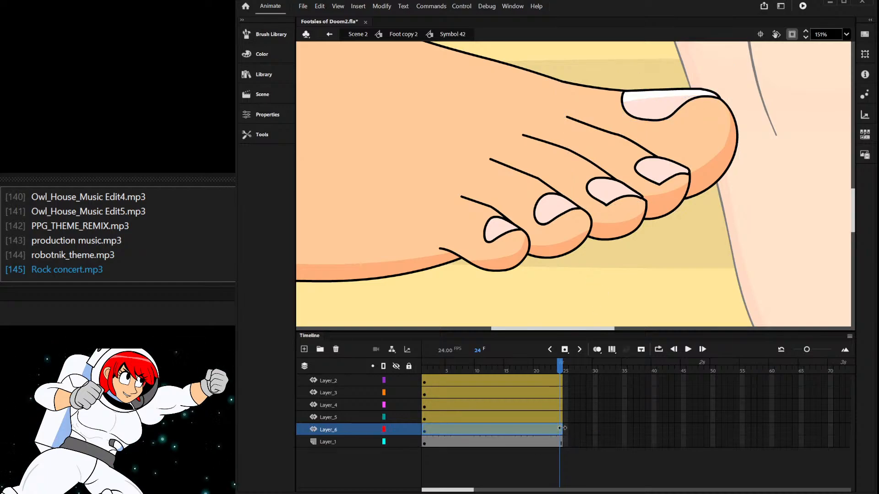
{"action": "left_click", "coordinate": [559, 383], "text": "ctrl"}
{"action": "left_click", "coordinate": [560, 432], "text": "shift"}
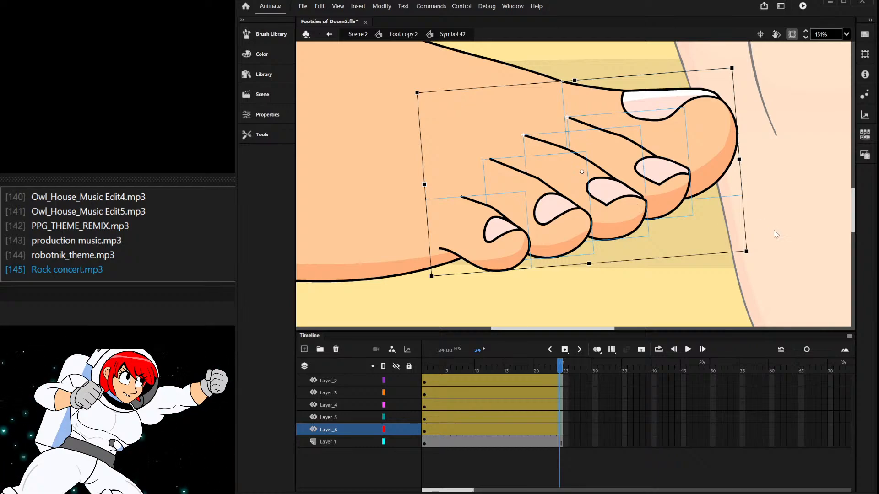
{"action": "left_click_drag", "start_coordinate": [493, 381], "coordinate": [494, 428]}
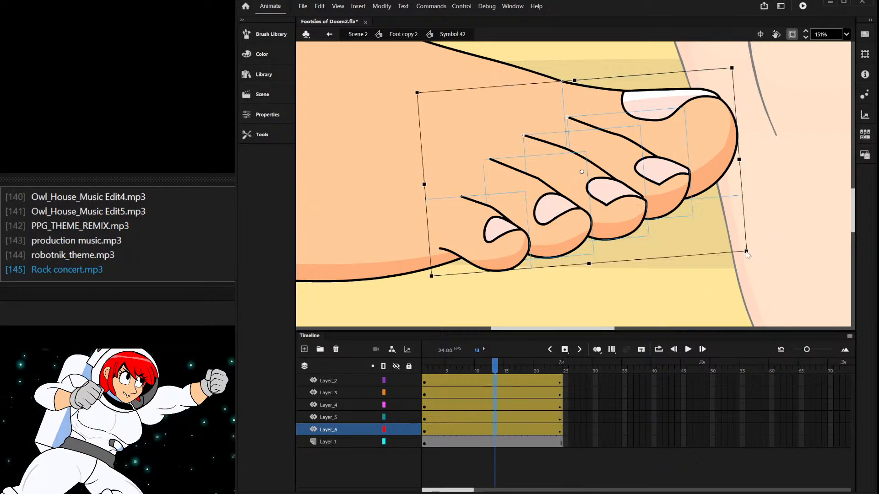
{"action": "left_click_drag", "start_coordinate": [516, 368], "coordinate": [493, 379]}
- Move the toes' transformation points to where each toe joins the foot, working at frame 13
{"action": "left_click", "coordinate": [705, 142]}
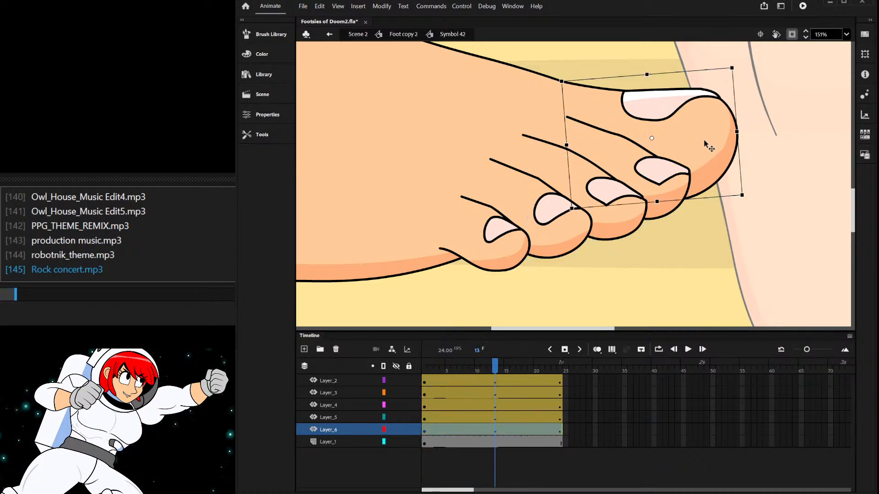
{"action": "left_click", "coordinate": [625, 145]}
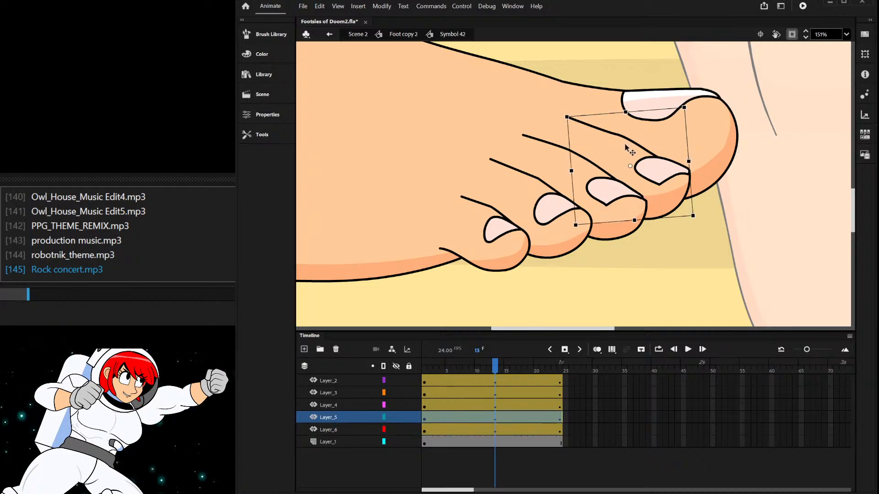
{"action": "left_click_drag", "start_coordinate": [630, 172], "coordinate": [566, 119]}
{"action": "key", "text": "ctrl+z"}
{"action": "left_click", "coordinate": [571, 172]}
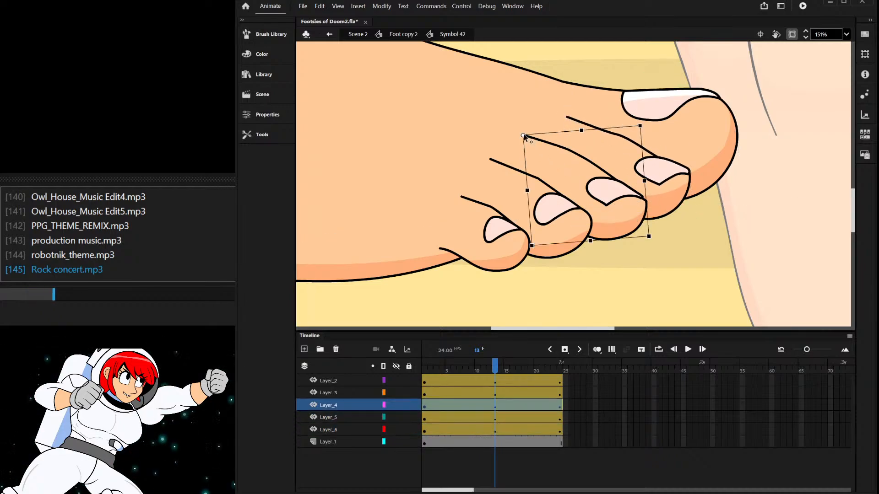
{"action": "left_click", "coordinate": [506, 204]}
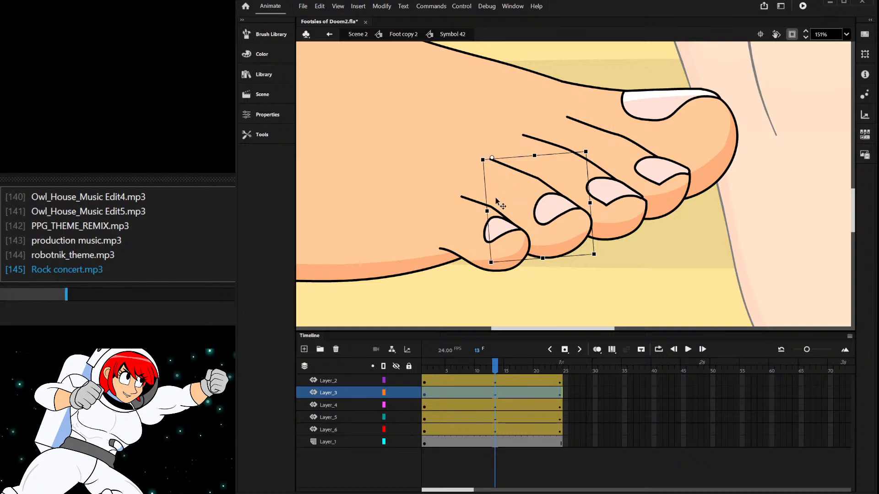
{"action": "left_click", "coordinate": [507, 247]}
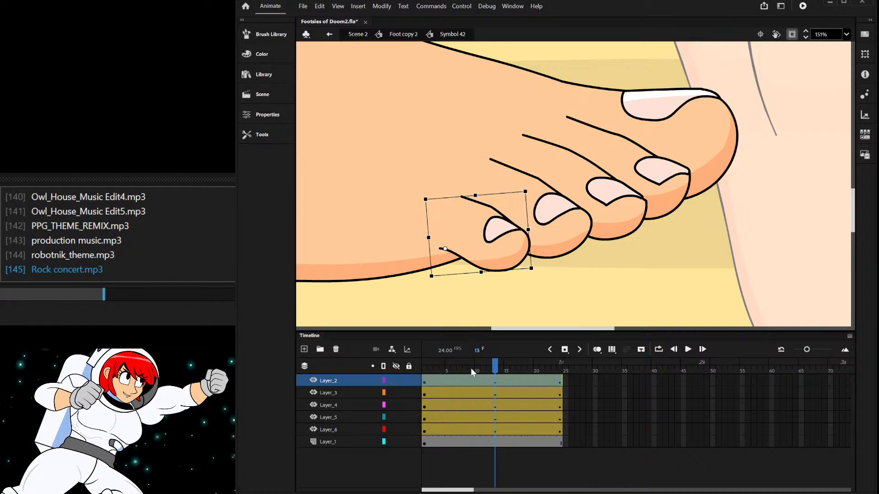
- Rotate the toes slightly at frame 13 so they wiggle, and scrub through the tween to check the motion
{"action": "left_click_drag", "start_coordinate": [541, 267], "coordinate": [530, 286]}
{"action": "left_click", "coordinate": [567, 239]}
{"action": "left_click_drag", "start_coordinate": [599, 254], "coordinate": [645, 252]}
{"action": "left_click", "coordinate": [625, 218]}
{"action": "left_click", "coordinate": [669, 203]}
{"action": "left_click_drag", "start_coordinate": [703, 222], "coordinate": [735, 207]}
{"action": "left_click", "coordinate": [708, 154]}
{"action": "left_click_drag", "start_coordinate": [495, 364], "coordinate": [592, 382]}
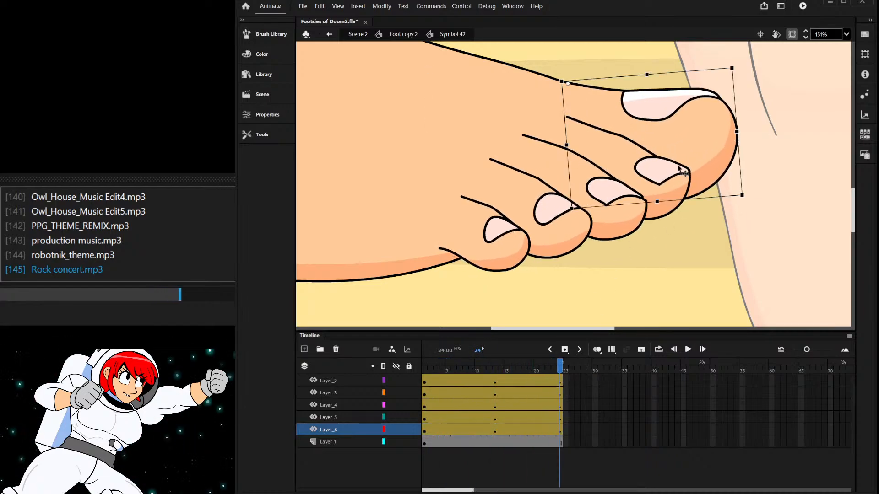
{"action": "scroll", "coordinate": [549, 210], "scroll_direction": "down", "scroll_amount": 5}
{"action": "left_click", "coordinate": [583, 237]}
{"action": "left_click_drag", "start_coordinate": [558, 367], "coordinate": [411, 403]}
- Exit the toe symbol and rotate the foot slightly upward at frame 144 of Foot copy 2, scrubbing the tween to check it
{"action": "double_click", "coordinate": [482, 88]}
{"action": "scroll", "coordinate": [478, 293], "scroll_direction": "down", "scroll_amount": 2}
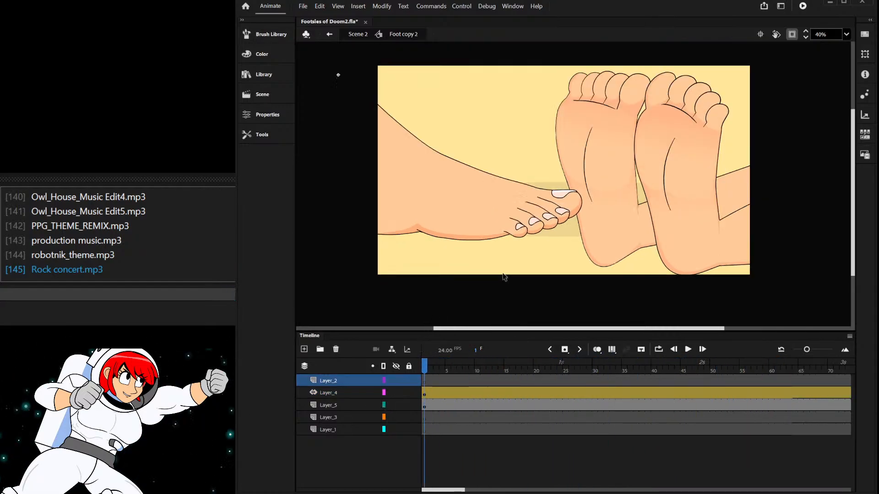
{"action": "left_click", "coordinate": [473, 234]}
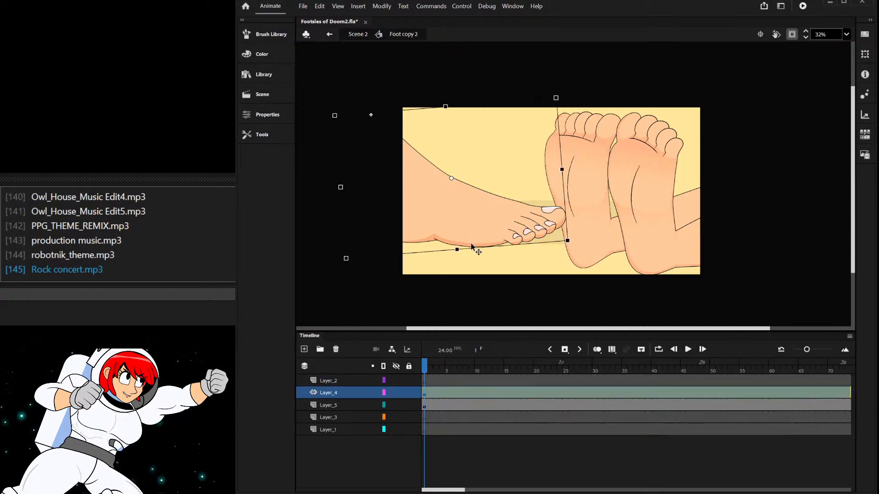
{"action": "left_click_drag", "start_coordinate": [441, 370], "coordinate": [554, 392]}
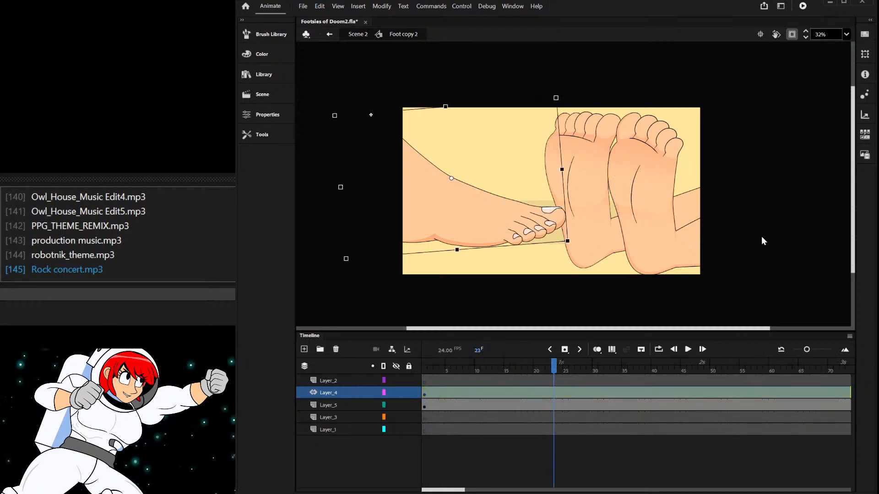
{"action": "left_click_drag", "start_coordinate": [557, 369], "coordinate": [797, 400]}
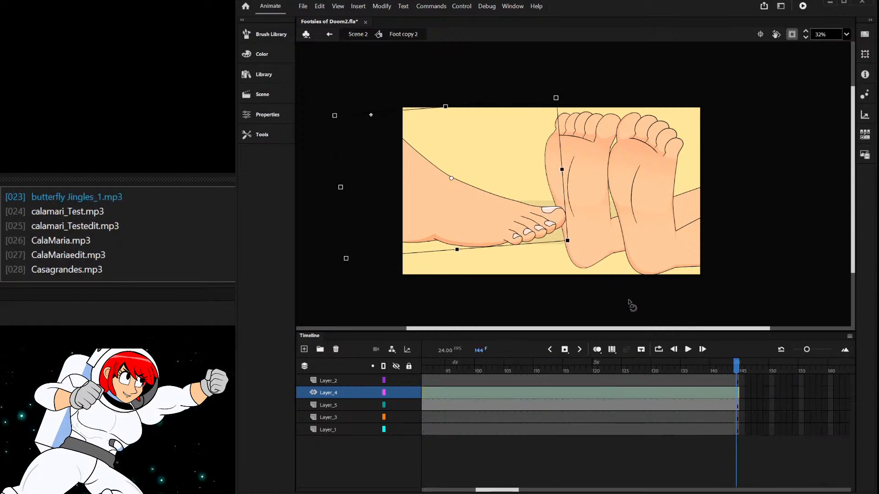
{"action": "left_click_drag", "start_coordinate": [568, 247], "coordinate": [545, 215]}
{"action": "left_click_drag", "start_coordinate": [735, 369], "coordinate": [584, 436]}
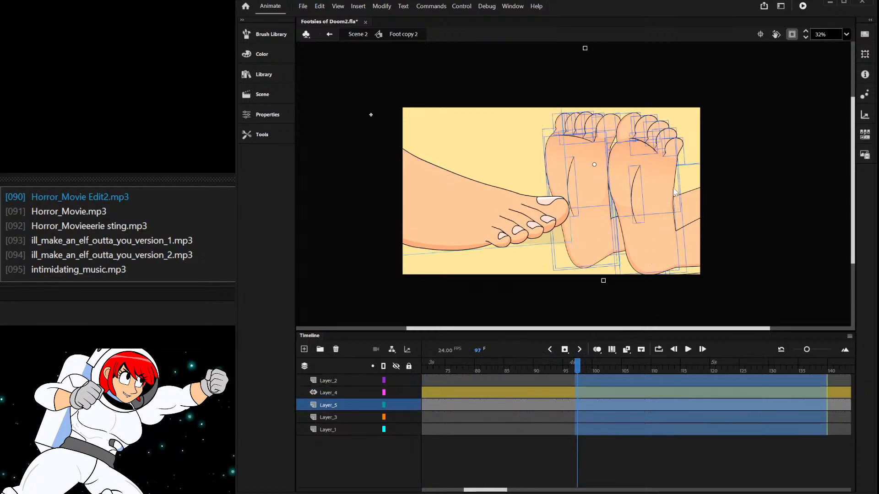
- Insert a few extra frames to lengthen the foot shot and play it back in Scene 2
{"action": "key", "text": "F7"}
{"action": "left_click_drag", "start_coordinate": [610, 399], "coordinate": [743, 390]}
{"action": "key", "text": "F5"}
{"action": "key", "text": "F5"}
{"action": "key", "text": "F5"}
{"action": "key", "text": "Return"}
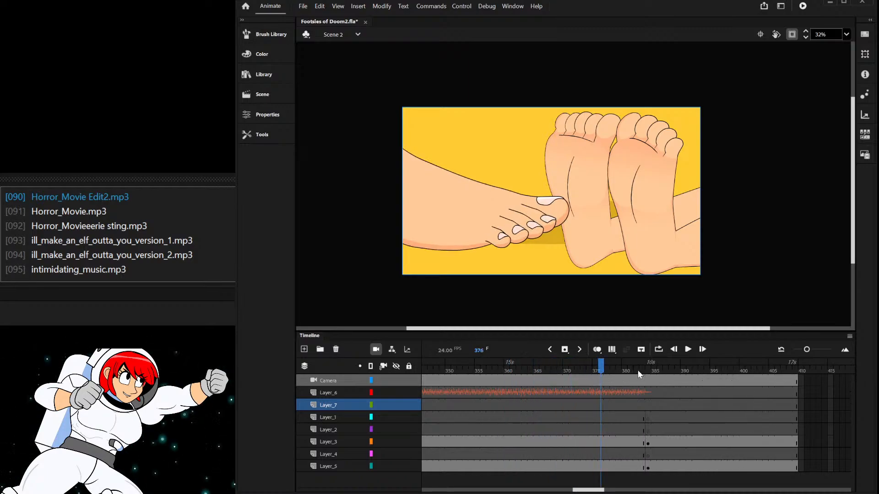
- Place a sound on Layer_1 starting at frame 306, where the foot shot begins
{"action": "left_click_drag", "start_coordinate": [353, 360], "coordinate": [572, 405]}
{"action": "left_click_drag", "start_coordinate": [572, 369], "coordinate": [585, 433]}
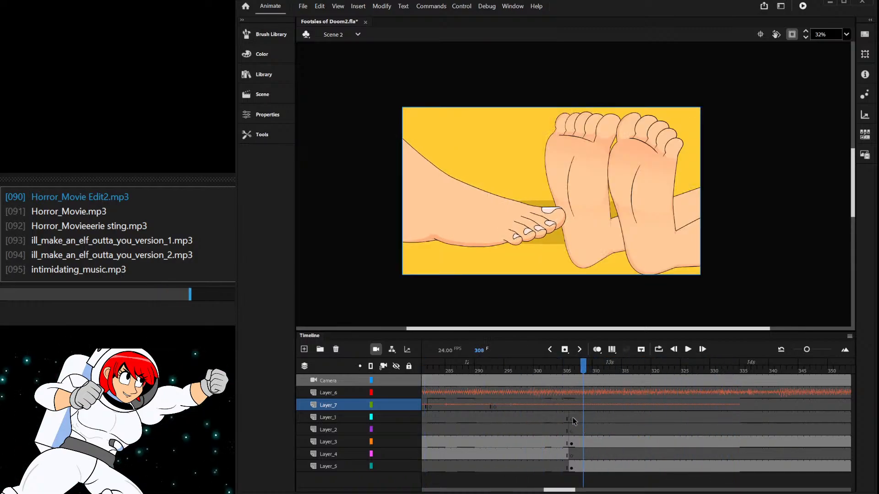
{"action": "left_click", "coordinate": [571, 418]}
{"action": "key", "text": "Return"}
- Copy the Layer_7 sound at frame 293 and repeat it roughly every 16 frames from frame 306 through the foot shot
{"action": "left_click", "coordinate": [493, 407]}
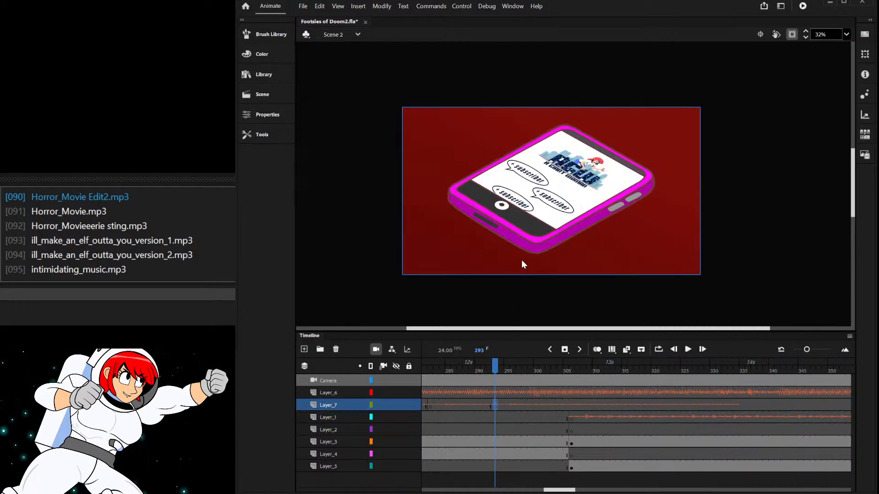
{"action": "left_click_drag", "start_coordinate": [521, 370], "coordinate": [659, 405]}
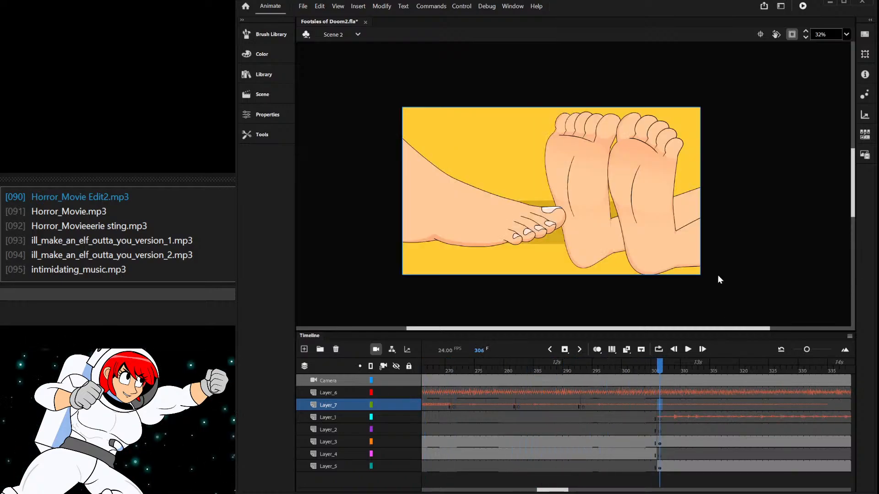
{"action": "left_click_drag", "start_coordinate": [669, 370], "coordinate": [748, 372]}
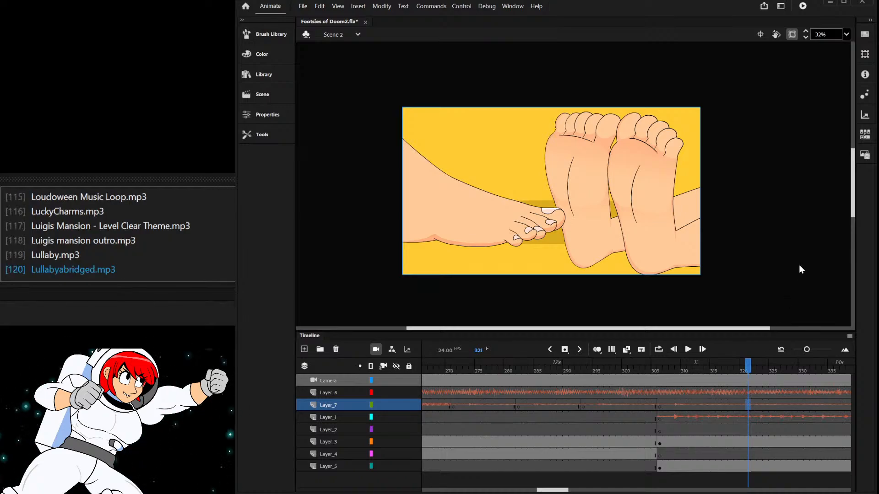
{"action": "left_click_drag", "start_coordinate": [756, 366], "coordinate": [707, 406]}
{"action": "left_click", "coordinate": [752, 402]}
{"action": "left_click_drag", "start_coordinate": [771, 365], "coordinate": [757, 407]}
{"action": "left_click", "coordinate": [754, 407]}
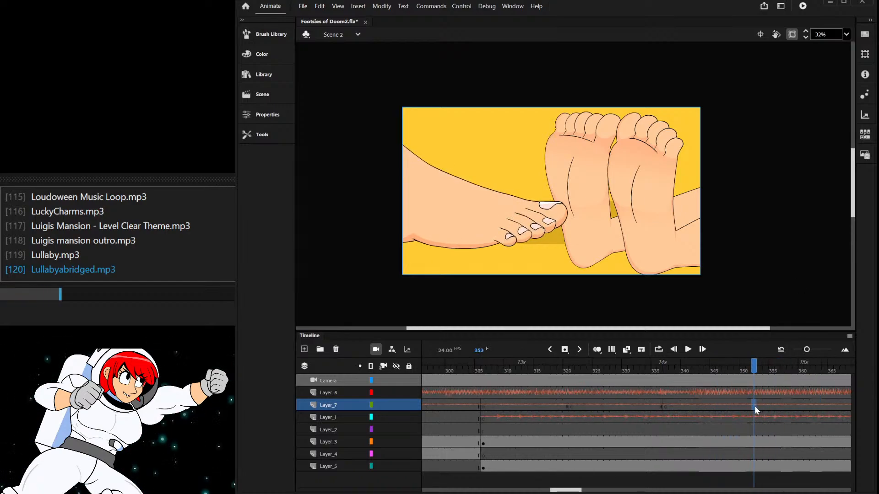
{"action": "left_click_drag", "start_coordinate": [755, 366], "coordinate": [772, 406]}
{"action": "left_click", "coordinate": [764, 407]}
- Play the foot shot from frame 302 and cut off the Layer_7 sound with a blank keyframe at frame 387
{"action": "left_click_drag", "start_coordinate": [776, 364], "coordinate": [667, 365]}
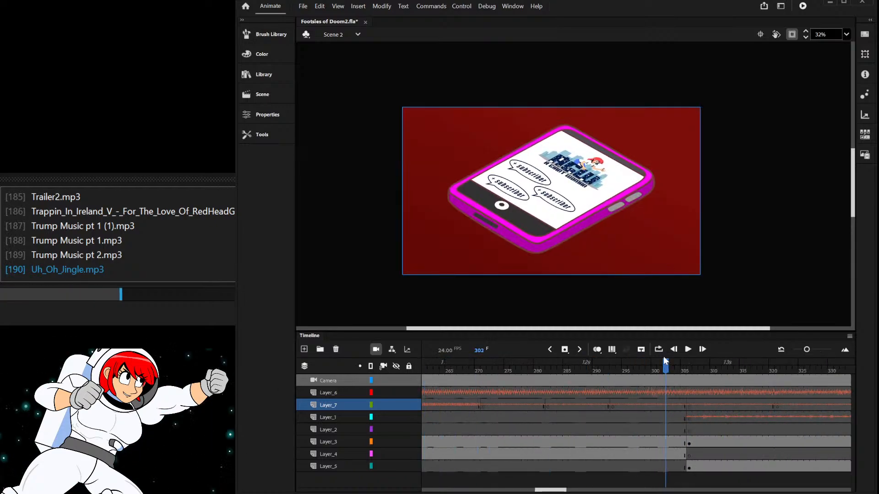
{"action": "key", "text": "Return"}
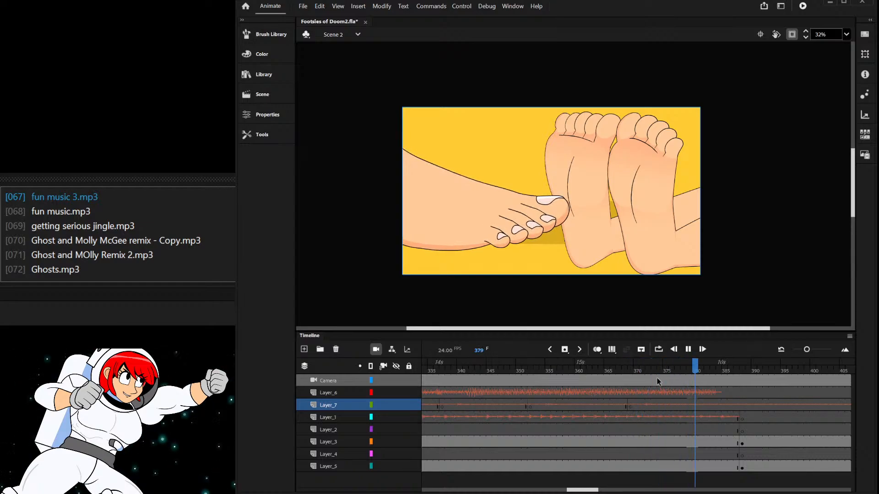
{"action": "left_click_drag", "start_coordinate": [453, 366], "coordinate": [658, 405]}
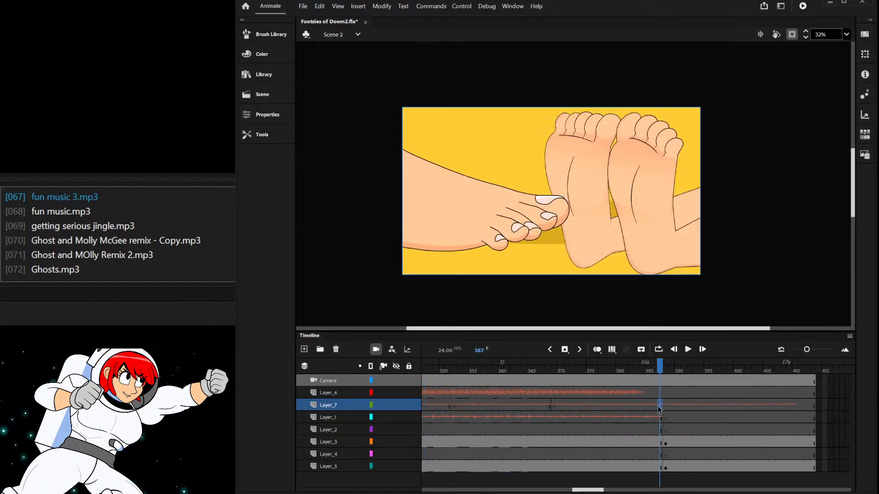
{"action": "key", "text": "F7"}
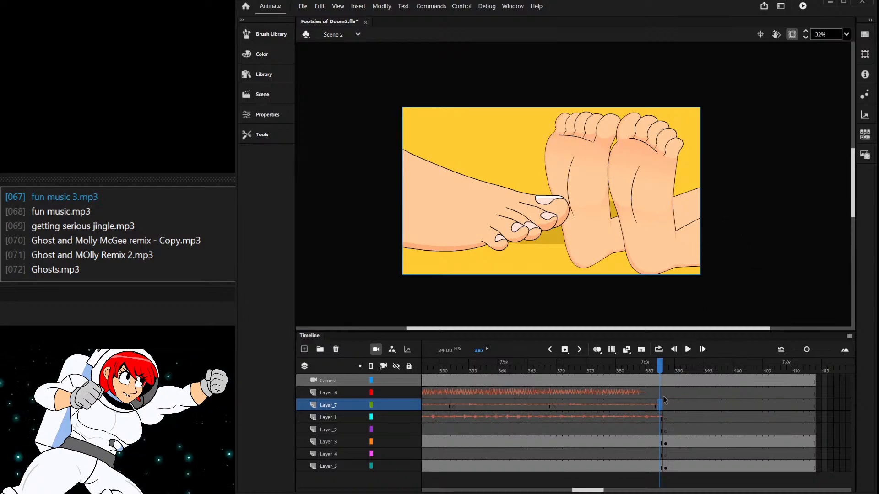
- Clear the repeated sounds from Layer_7 across the foot shot and play back to the end of the scene
{"action": "mouse_move", "coordinate": [553, 409]}
{"action": "left_mouse_down"}
{"action": "mouse_move", "coordinate": [423, 405]}
{"action": "mouse_move", "coordinate": [508, 405]}
{"action": "mouse_move", "coordinate": [400, 416]}
{"action": "mouse_move", "coordinate": [538, 406]}
{"action": "left_mouse_up"}
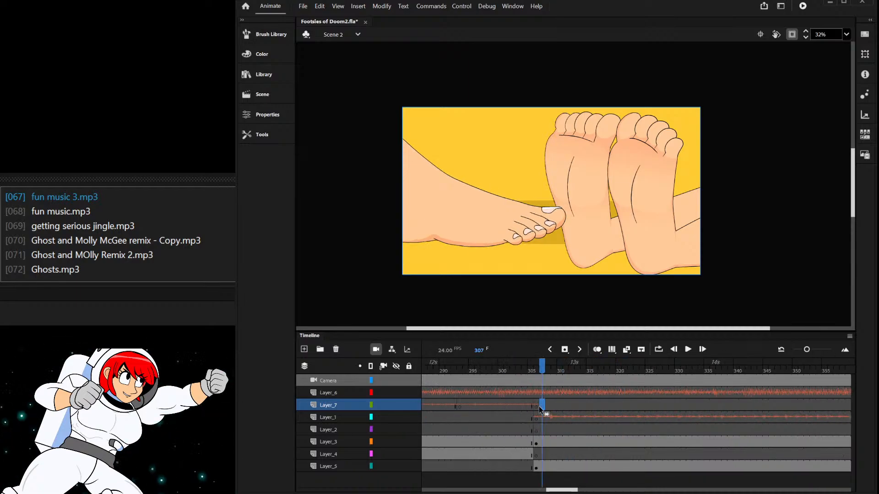
{"action": "left_click_drag", "start_coordinate": [536, 368], "coordinate": [518, 368]}
{"action": "key", "text": "Return"}
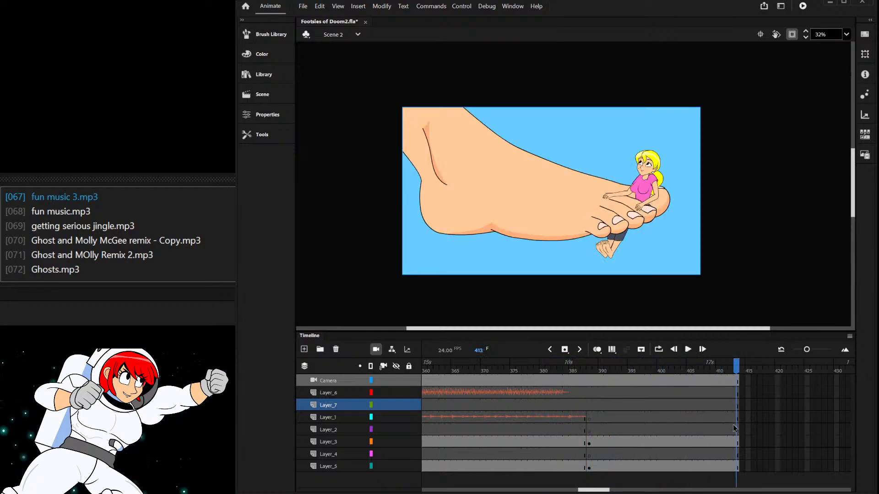
- Extend all Scene 2 layers to about frame 463 and insert keyframes at frame 421 on Layer_1 through Layer_5
{"action": "left_click_drag", "start_coordinate": [771, 449], "coordinate": [824, 339]}
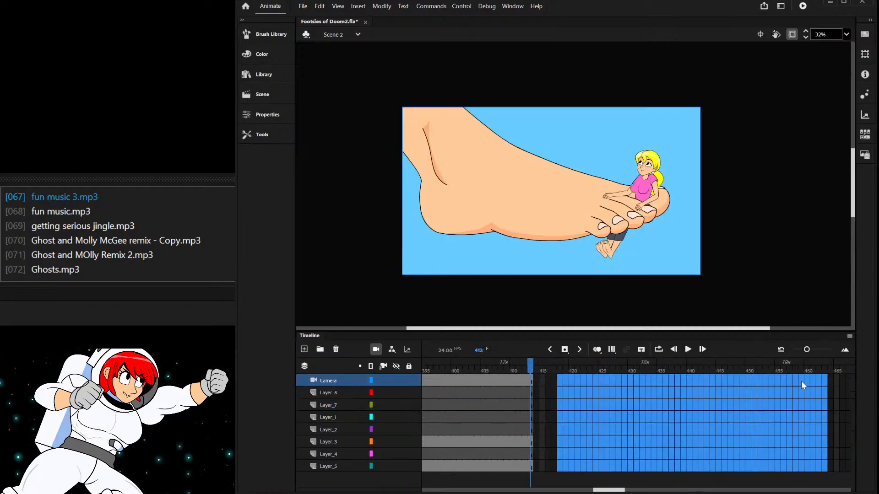
{"action": "key", "text": "F5"}
{"action": "left_click_drag", "start_coordinate": [508, 368], "coordinate": [695, 398]}
{"action": "left_click_drag", "start_coordinate": [754, 417], "coordinate": [753, 471]}
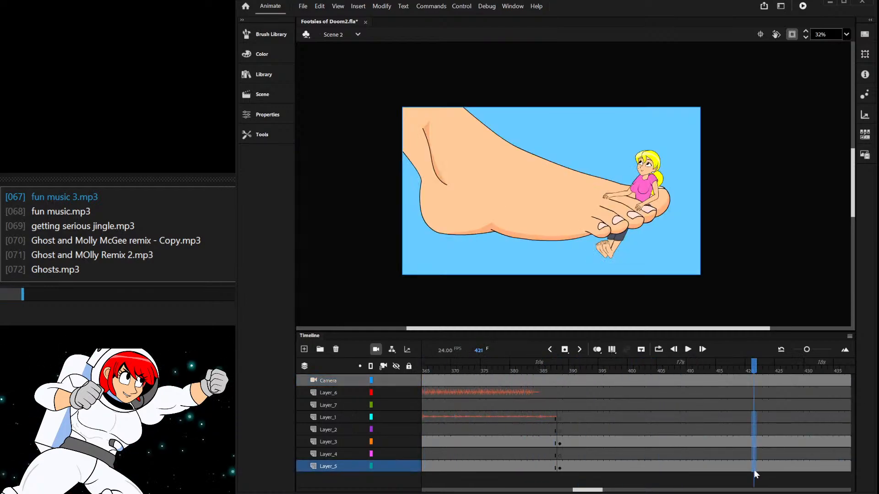
{"action": "key", "text": "F6"}
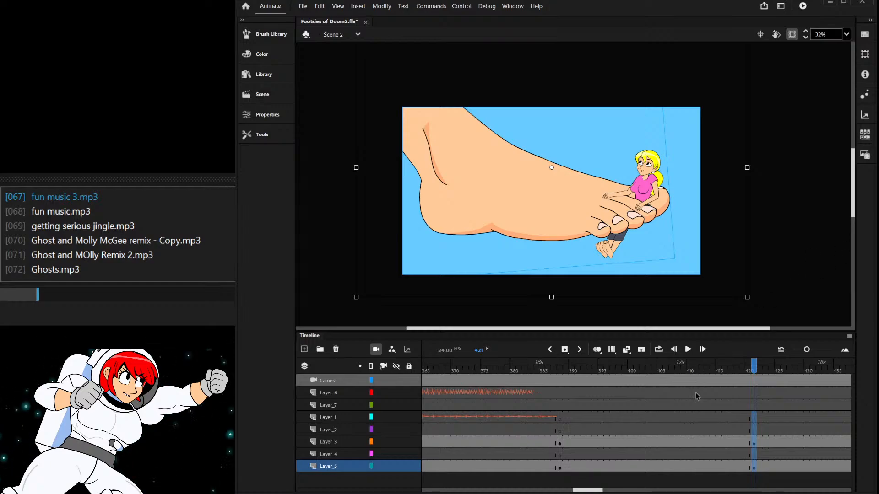
- Empty frame 388 on Layer_1 through Layer_5 and paste in the menu table shot copied from frame 212
{"action": "left_click_drag", "start_coordinate": [561, 419], "coordinate": [559, 471]}
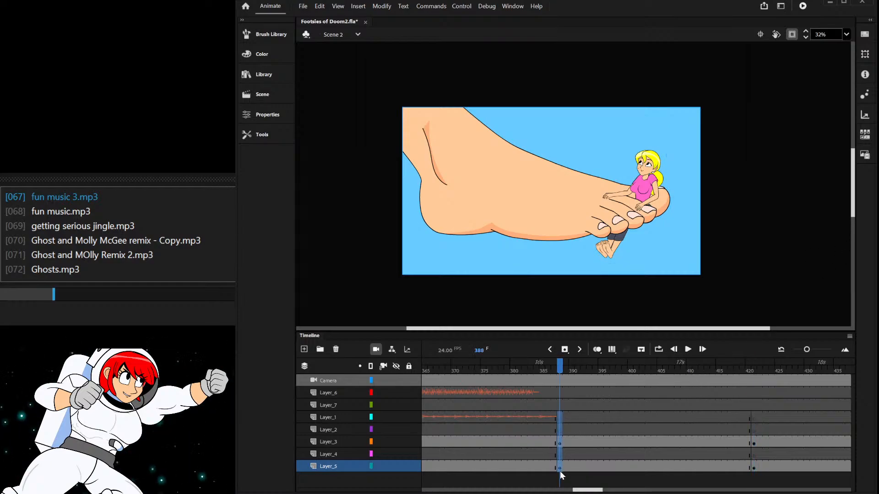
{"action": "key", "text": "Delete"}
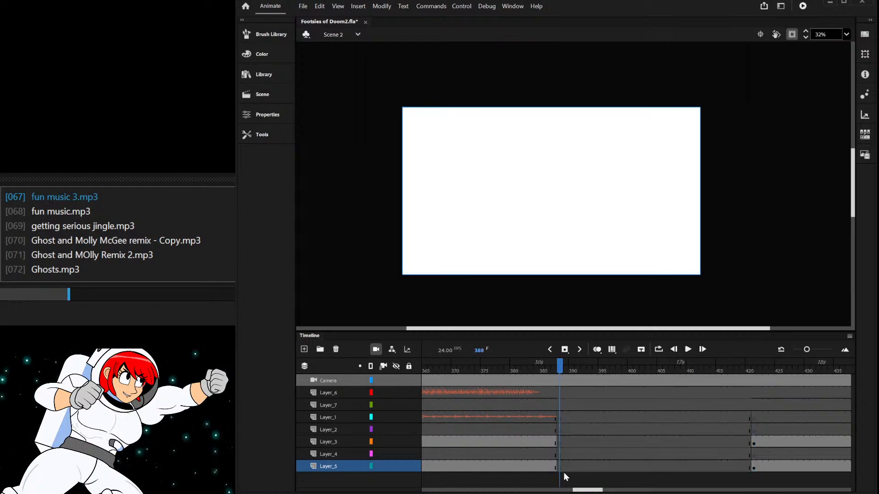
{"action": "left_click_drag", "start_coordinate": [562, 369], "coordinate": [466, 404]}
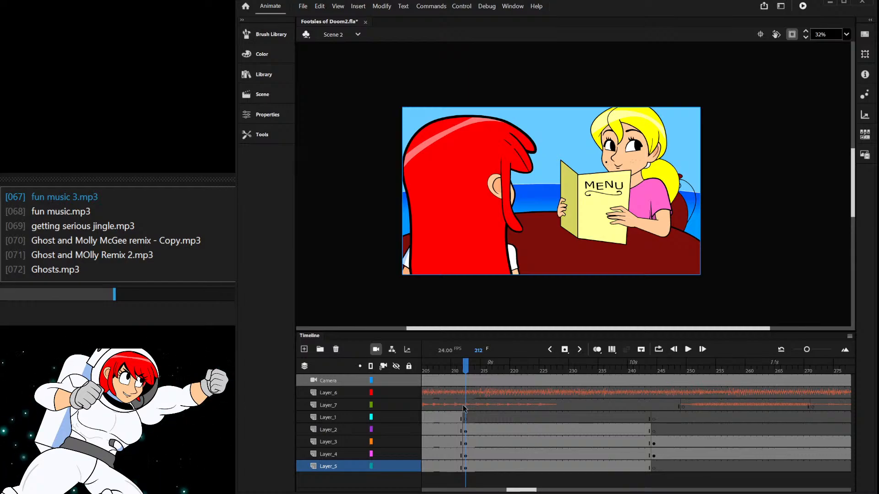
{"action": "left_click_drag", "start_coordinate": [464, 472], "coordinate": [465, 472]}
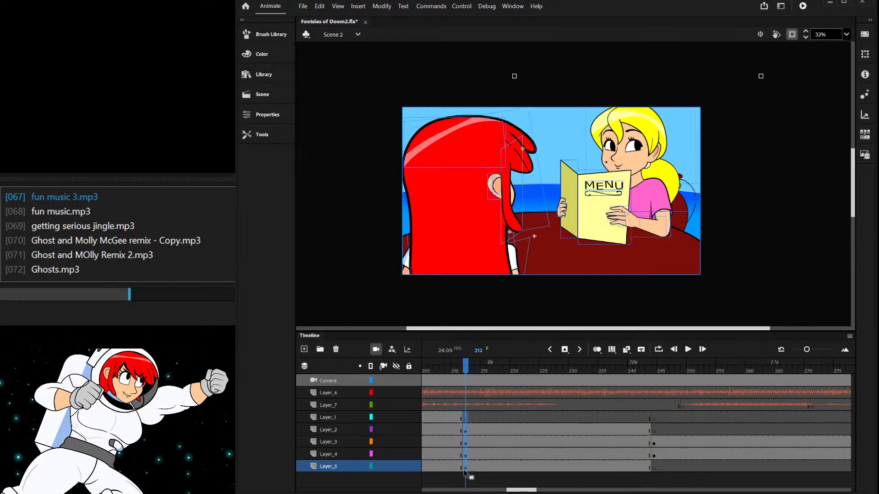
{"action": "left_click_drag", "start_coordinate": [489, 366], "coordinate": [646, 445]}
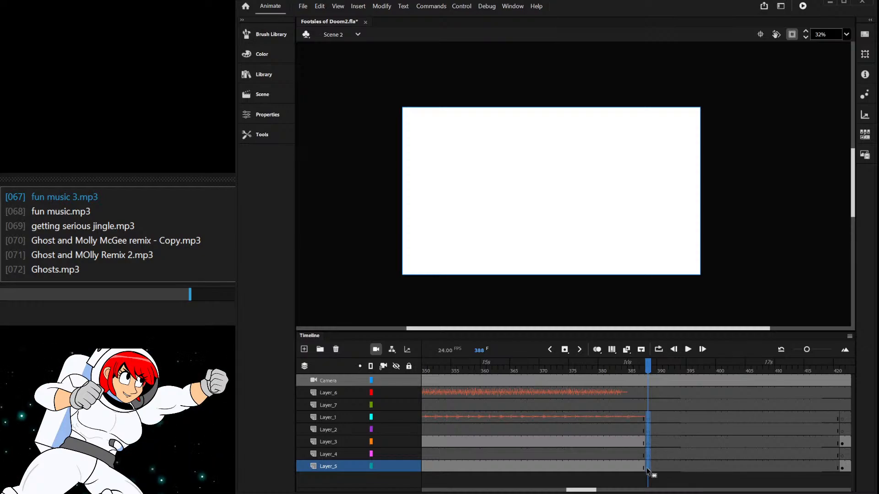
{"action": "key", "text": "ctrl+alt+v"}
- Clear the blank keyframes at frame 389 on Layer_1 through Layer_5 to hold the pasted table shot through frame 420
{"action": "left_click_drag", "start_coordinate": [655, 417], "coordinate": [655, 431]}
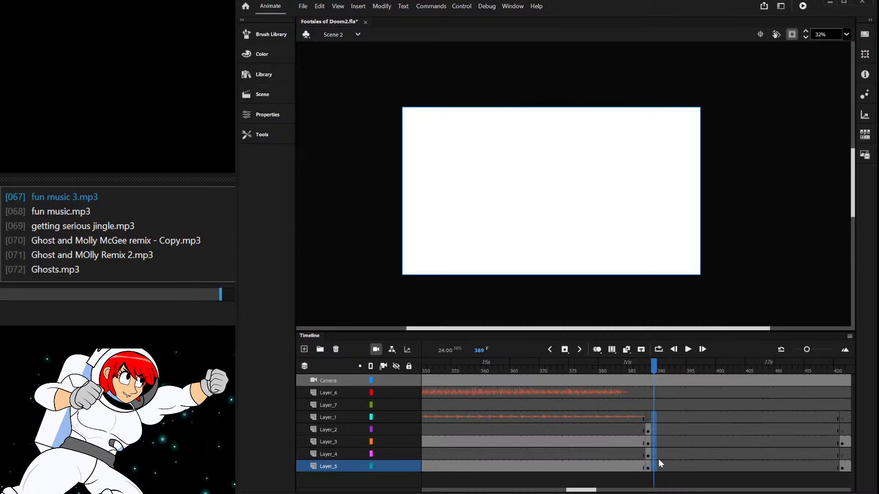
{"action": "key", "text": "comma"}
{"action": "key", "text": "comma"}
{"action": "left_click_drag", "start_coordinate": [661, 381], "coordinate": [677, 381]}
- Create a motion tween for the red-haired character on Layer_2 across frames 388 to 420
{"action": "left_click", "coordinate": [484, 201]}
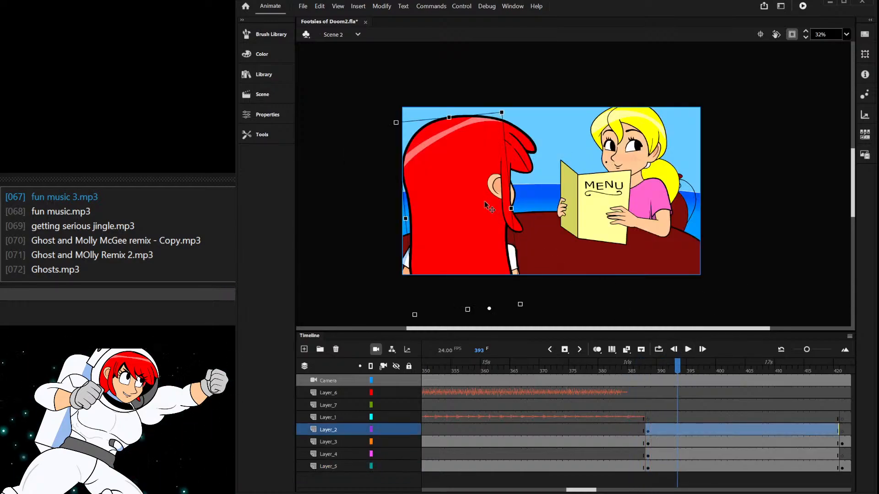
{"action": "left_click", "coordinate": [652, 432]}
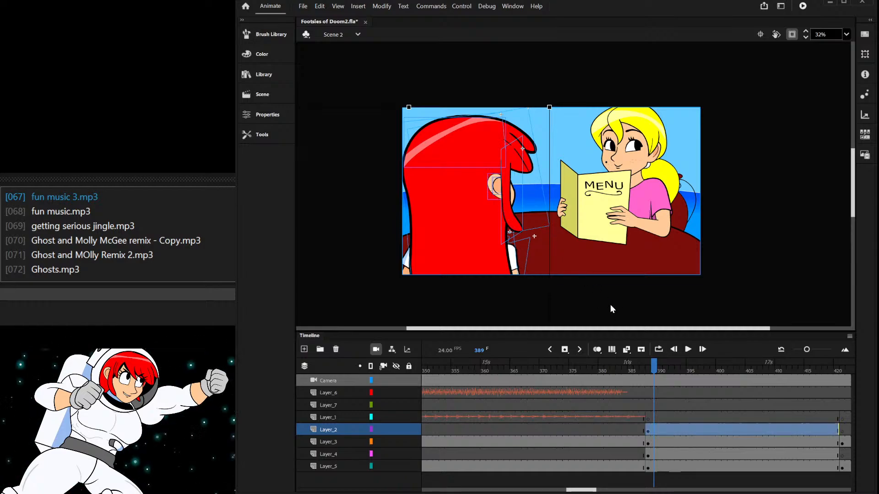
{"action": "left_click_drag", "start_coordinate": [657, 368], "coordinate": [837, 383]}
- Enlarge the red-haired character at frame 420 and reposition her so she leans in, scrubbing back to check the tween
{"action": "left_click", "coordinate": [599, 241]}
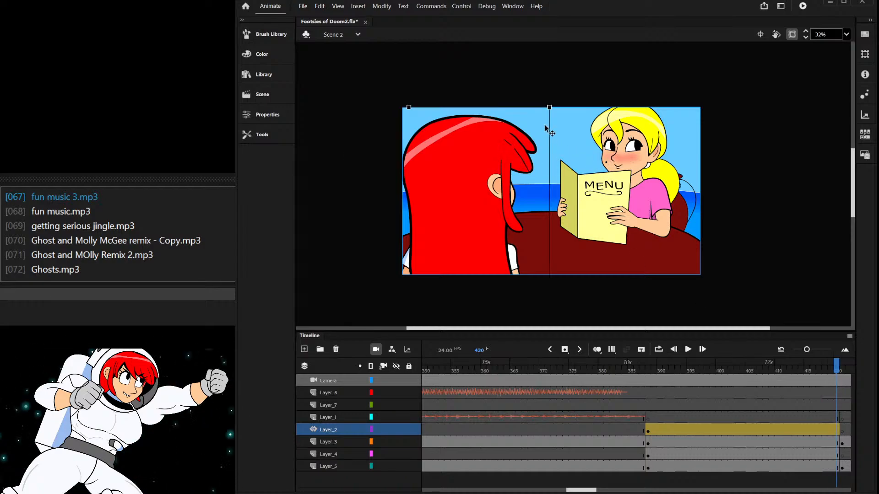
{"action": "left_click_drag", "start_coordinate": [549, 106], "coordinate": [634, 2]}
{"action": "left_click_drag", "start_coordinate": [523, 201], "coordinate": [496, 254]}
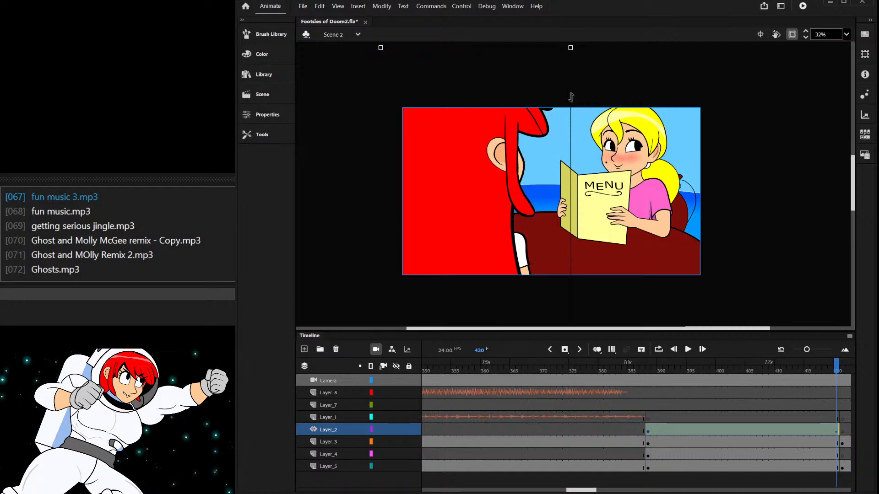
{"action": "left_click_drag", "start_coordinate": [571, 48], "coordinate": [587, 15]}
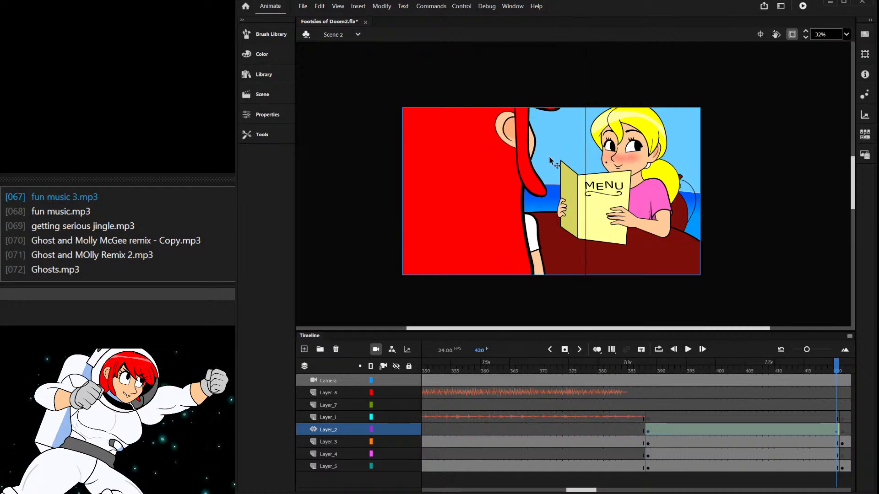
{"action": "left_click_drag", "start_coordinate": [836, 365], "coordinate": [642, 392]}
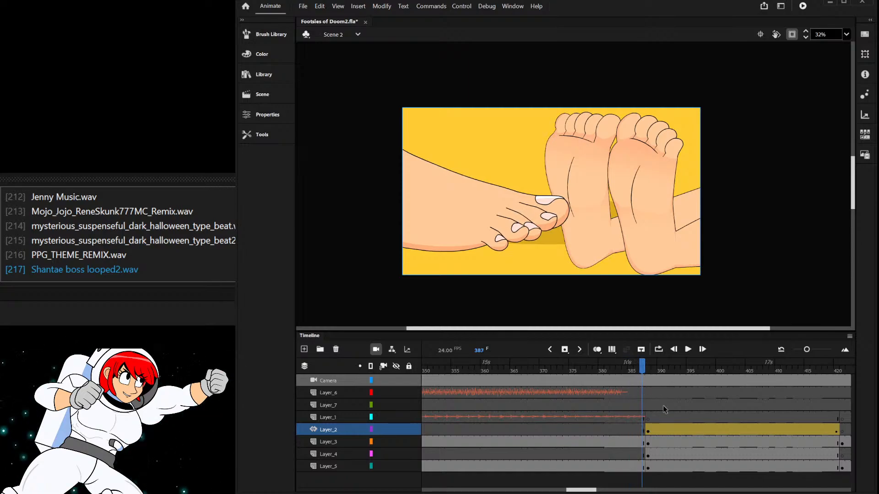
- Insert two frames before the table shot so it starts at frame 390, and play and scrub the transition
{"action": "key", "text": "F5"}
{"action": "left_click", "coordinate": [677, 455]}
{"action": "left_click_drag", "start_coordinate": [666, 368], "coordinate": [647, 384]}
{"action": "key", "text": "F5"}
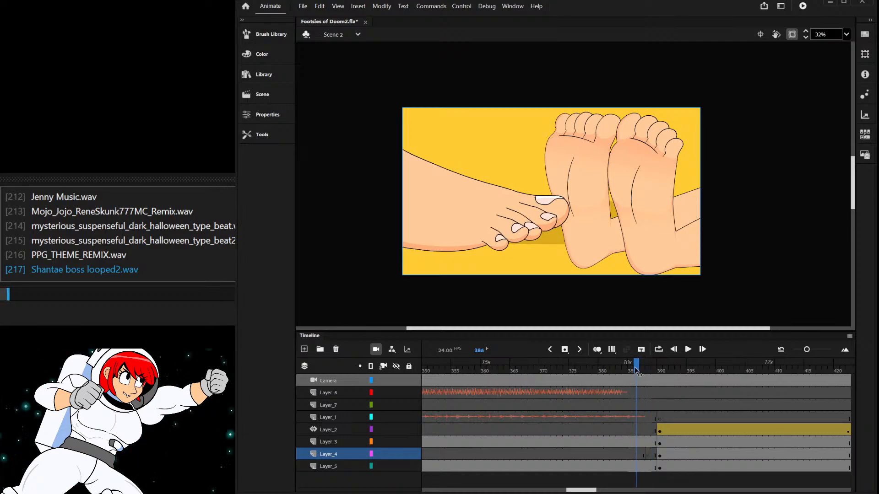
{"action": "key", "text": "Return"}
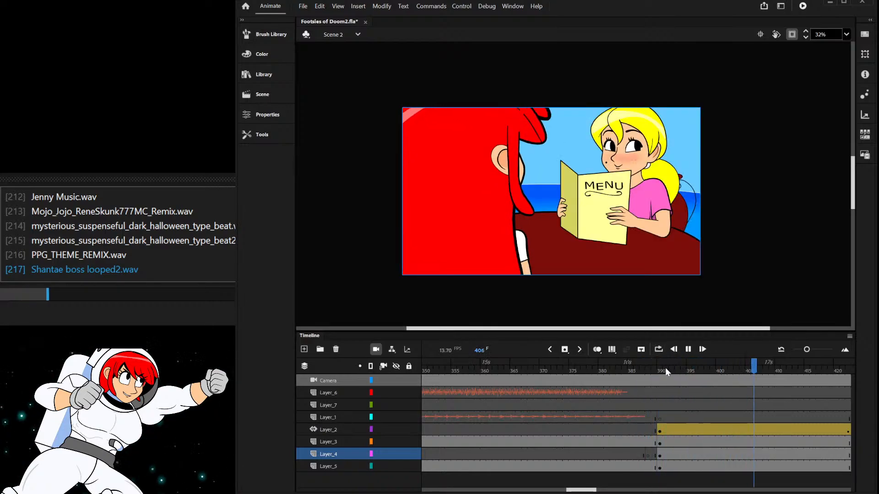
{"action": "left_click", "coordinate": [471, 440]}
{"action": "left_click_drag", "start_coordinate": [472, 369], "coordinate": [547, 372]}
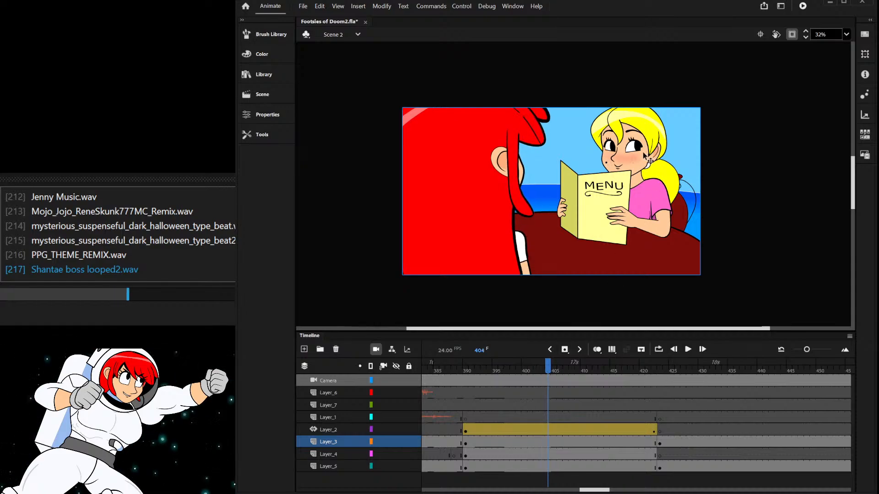
- Open the blonde character's nested face symbol and remove the blush tween's frame 24 keyframe on Layer_11
{"action": "left_click", "coordinate": [663, 228]}
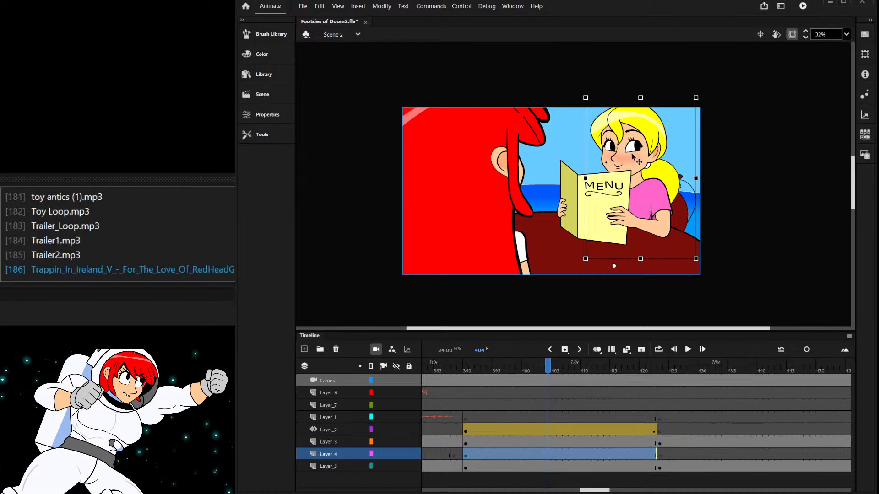
{"action": "double_click", "coordinate": [634, 157]}
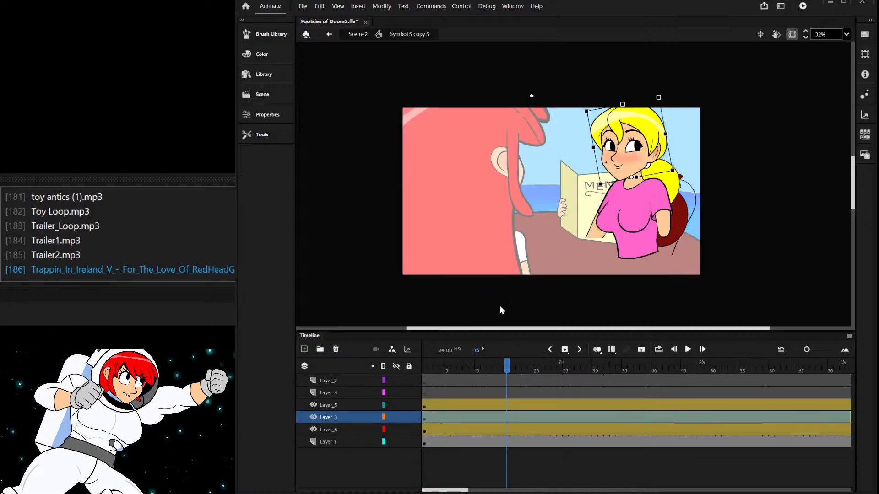
{"action": "double_click", "coordinate": [635, 164]}
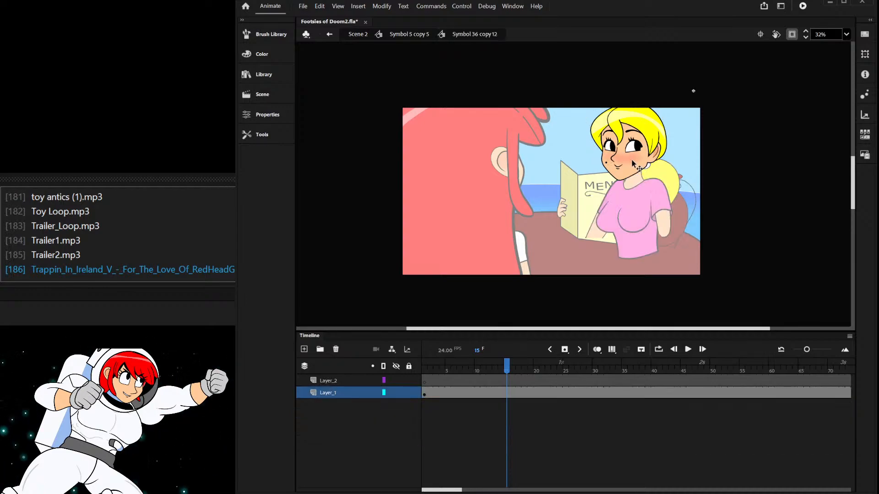
{"action": "left_click", "coordinate": [625, 158]}
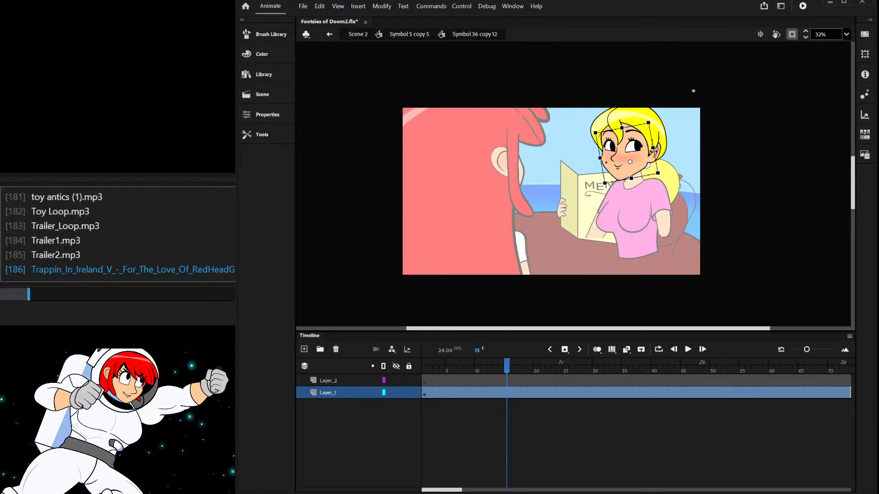
{"action": "scroll", "coordinate": [626, 157], "scroll_direction": "up", "scroll_amount": 2}
{"action": "scroll", "coordinate": [624, 156], "scroll_direction": "up", "scroll_amount": 2}
{"action": "double_click", "coordinate": [598, 182]}
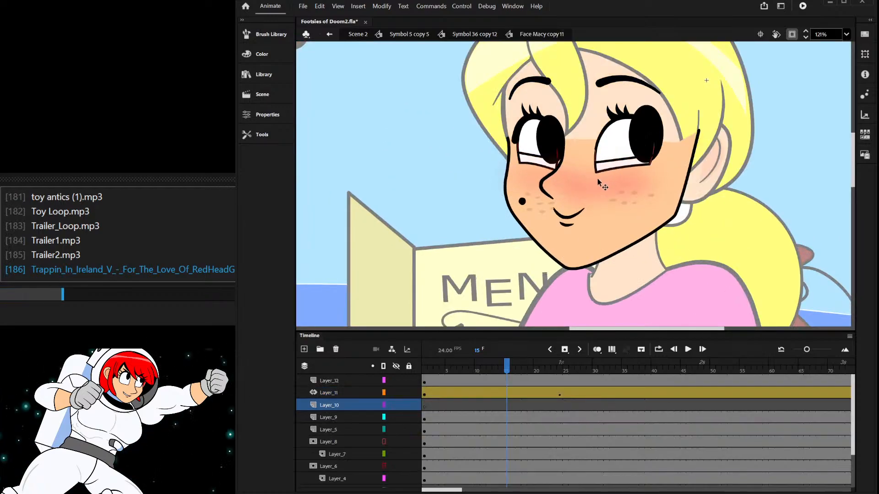
{"action": "mouse_move", "coordinate": [557, 392]}
{"action": "left_mouse_down"}
{"action": "mouse_move", "coordinate": [445, 394]}
{"action": "mouse_move", "coordinate": [548, 392]}
{"action": "left_mouse_up"}
{"action": "left_click", "coordinate": [558, 395]}
{"action": "left_click", "coordinate": [423, 393]}
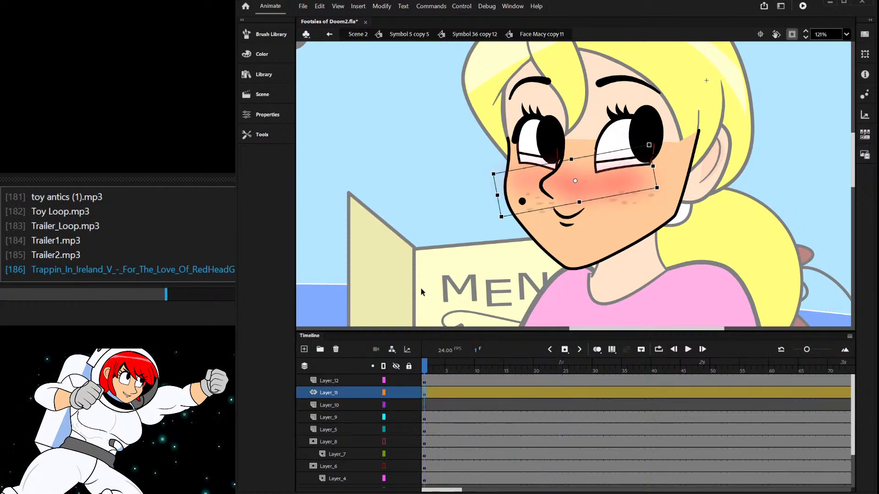
- Try moving both of the blonde's pupils toward the red-haired character at frame 1 of the face symbol
{"action": "left_click", "coordinate": [499, 197]}
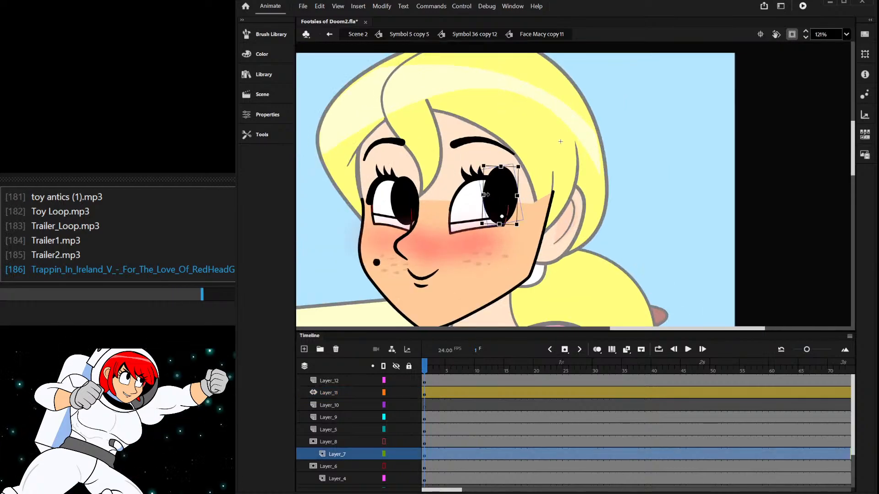
{"action": "scroll", "coordinate": [469, 210], "scroll_direction": "up", "scroll_amount": 2}
{"action": "scroll", "coordinate": [546, 165], "scroll_direction": "down", "scroll_amount": 2}
{"action": "scroll", "coordinate": [346, 200], "scroll_direction": "up", "scroll_amount": 2}
{"action": "left_click_drag", "start_coordinate": [617, 187], "coordinate": [564, 217]}
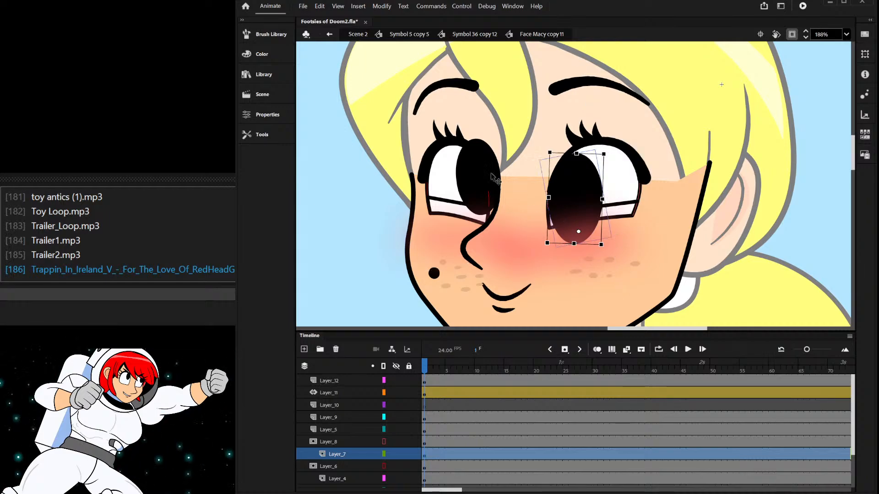
{"action": "left_click", "coordinate": [471, 193]}
{"action": "left_click_drag", "start_coordinate": [471, 192], "coordinate": [454, 204]}
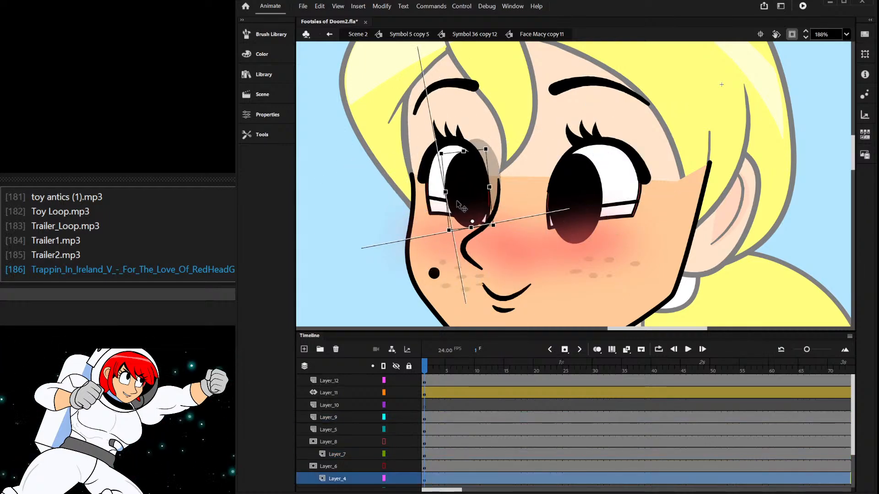
{"action": "double_click", "coordinate": [337, 245]}
{"action": "scroll", "coordinate": [519, 216], "scroll_direction": "up", "scroll_amount": 4}
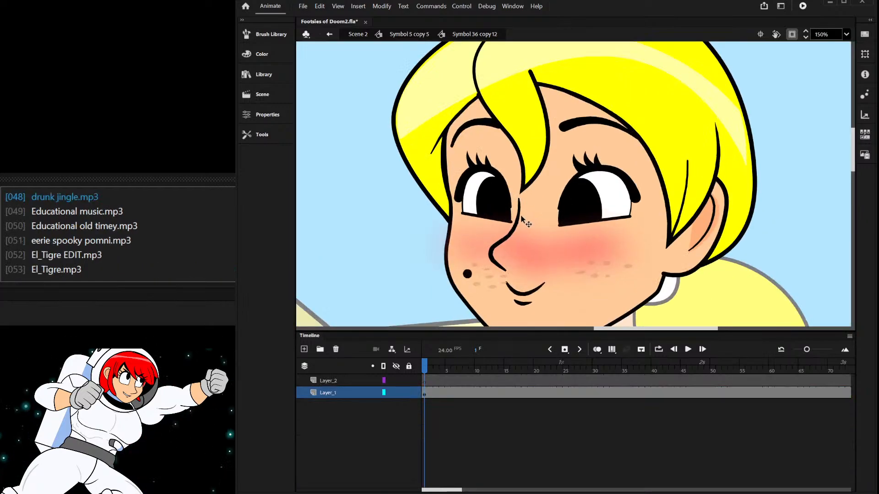
{"action": "double_click", "coordinate": [478, 183]}
{"action": "left_click_drag", "start_coordinate": [477, 184], "coordinate": [451, 195]}
{"action": "left_click_drag", "start_coordinate": [623, 176], "coordinate": [629, 192]}
{"action": "scroll", "coordinate": [457, 160], "scroll_direction": "down", "scroll_amount": 5}
{"action": "double_click", "coordinate": [452, 155]}
- Step back and forth through the edit history to undo the blonde's frame 1 pupil moves
{"action": "key", "text": "ctrl+z"}
{"action": "key", "text": "ctrl+z"}
{"action": "key", "text": "ctrl+z"}
{"action": "key", "text": "ctrl+z"}
{"action": "key", "text": "ctrl+z"}
{"action": "key", "text": "ctrl+z"}
{"action": "key", "text": "ctrl+z"}
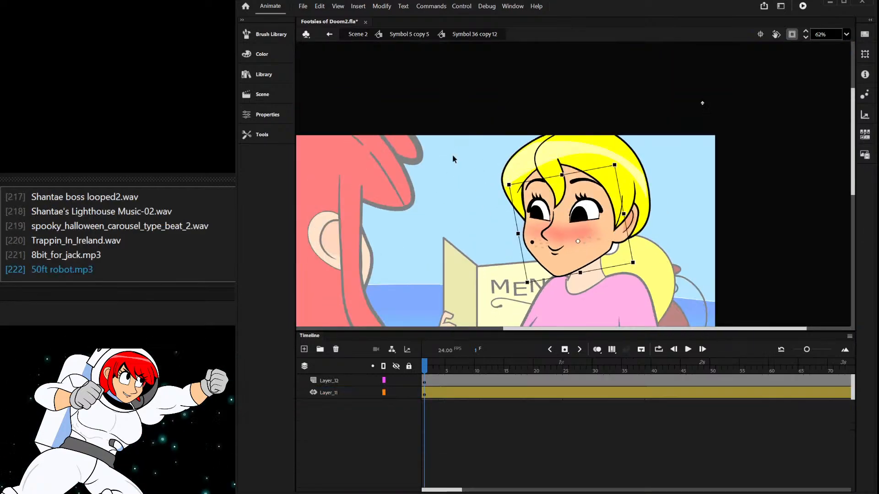
{"action": "key", "text": "ctrl+y"}
{"action": "key", "text": "ctrl+y"}
{"action": "key", "text": "ctrl+y"}
{"action": "key", "text": "ctrl+y"}
{"action": "key", "text": "ctrl+y"}
{"action": "key", "text": "ctrl+y"}
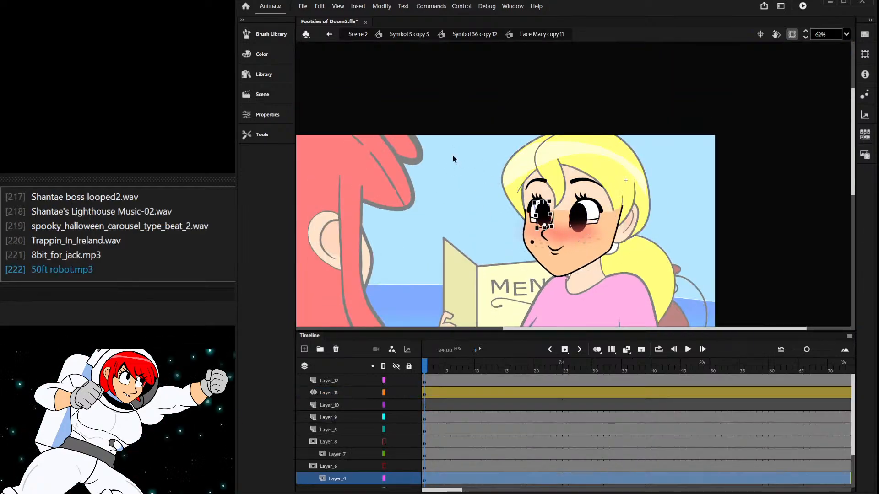
{"action": "key", "text": "ctrl+y"}
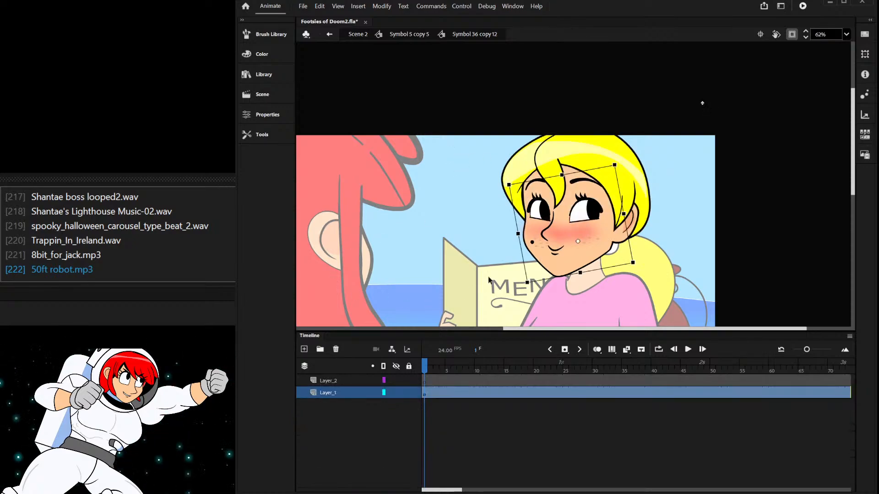
- Return to Scene 2 and insert frames across the layers to extend the menu table shot through frame 445
{"action": "key", "text": "Return"}
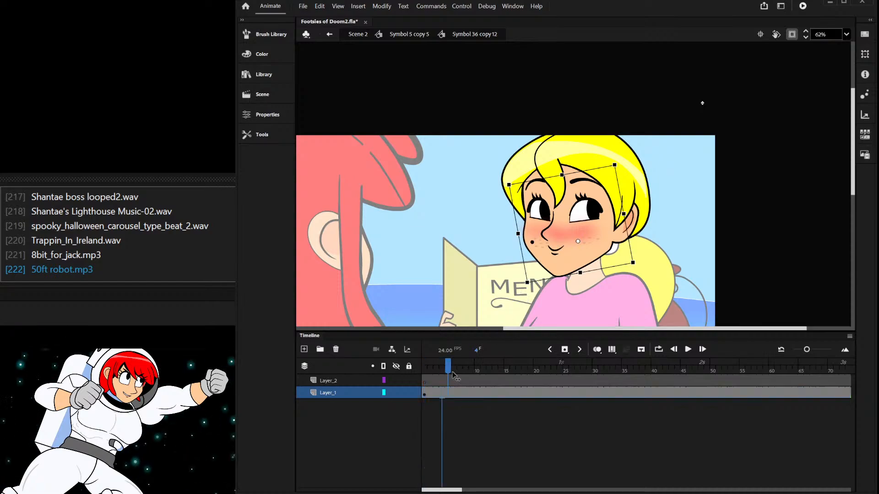
{"action": "left_click", "coordinate": [358, 34]}
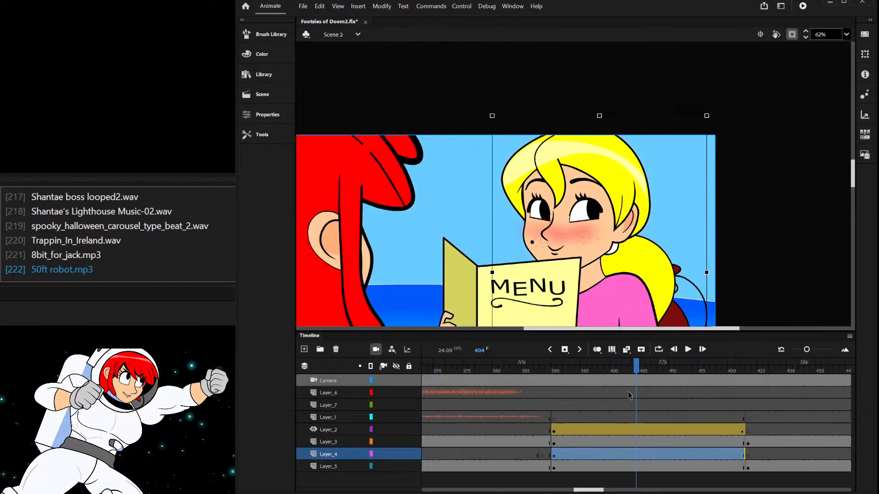
{"action": "left_click_drag", "start_coordinate": [317, 392], "coordinate": [526, 401]}
{"action": "key", "text": "F5"}
{"action": "key", "text": "F5"}
{"action": "key", "text": "F5"}
{"action": "key", "text": "F5"}
{"action": "key", "text": "F5"}
{"action": "key", "text": "F5"}
{"action": "key", "text": "F5"}
{"action": "key", "text": "F5"}
{"action": "key", "text": "F5"}
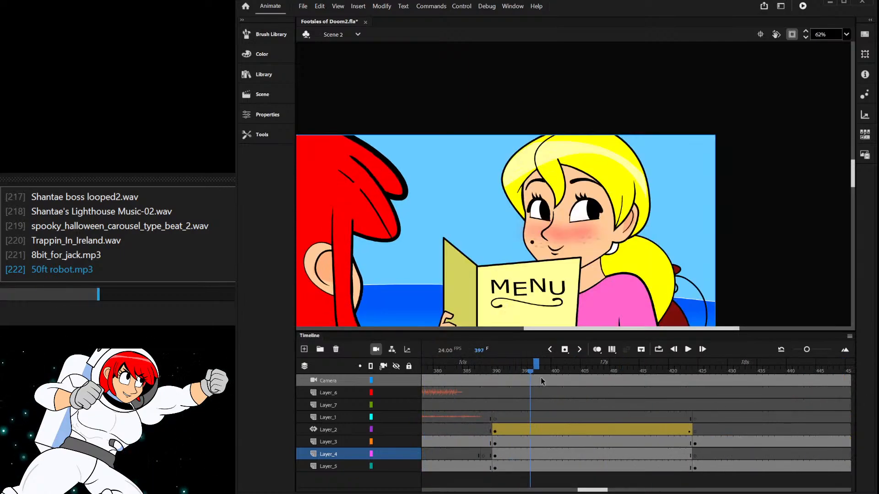
{"action": "key", "text": "F5"}
{"action": "key", "text": "F5"}
{"action": "key", "text": "F5"}
{"action": "key", "text": "F5"}
{"action": "key", "text": "F5"}
{"action": "key", "text": "F5"}
{"action": "key", "text": "F5"}
{"action": "key", "text": "F5"}
{"action": "key", "text": "F5"}
{"action": "key", "text": "F5"}
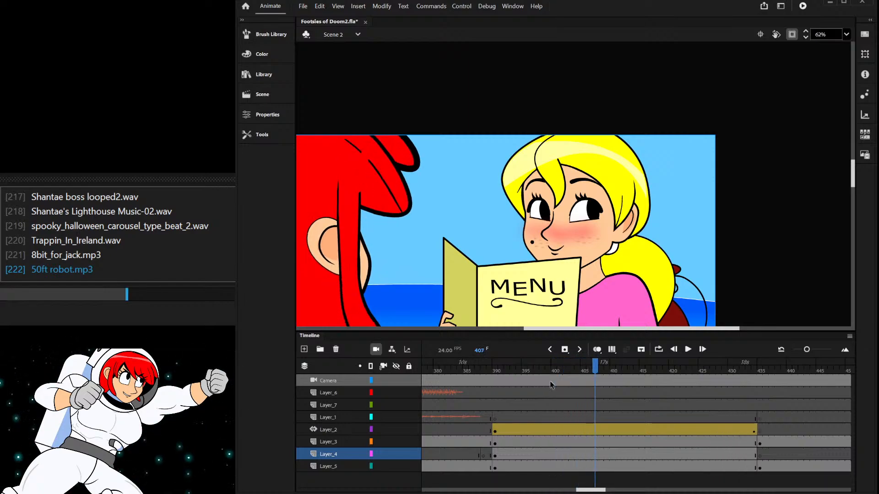
{"action": "key", "text": "F5"}
{"action": "key", "text": "F5"}
{"action": "key", "text": "F5"}
{"action": "key", "text": "F5"}
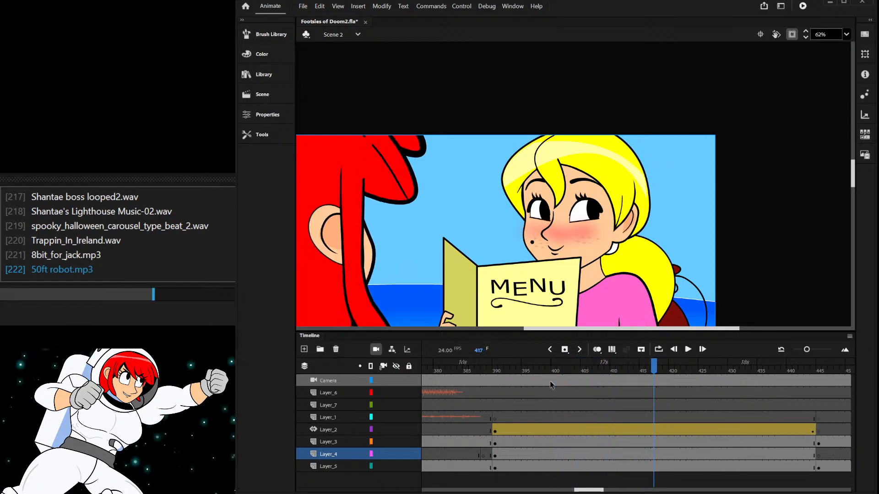
- Insert blank keyframes on Layer_7 at frames 390 and 446, where the table shot starts and the final shot begins
{"action": "left_click_drag", "start_coordinate": [619, 377], "coordinate": [513, 398]}
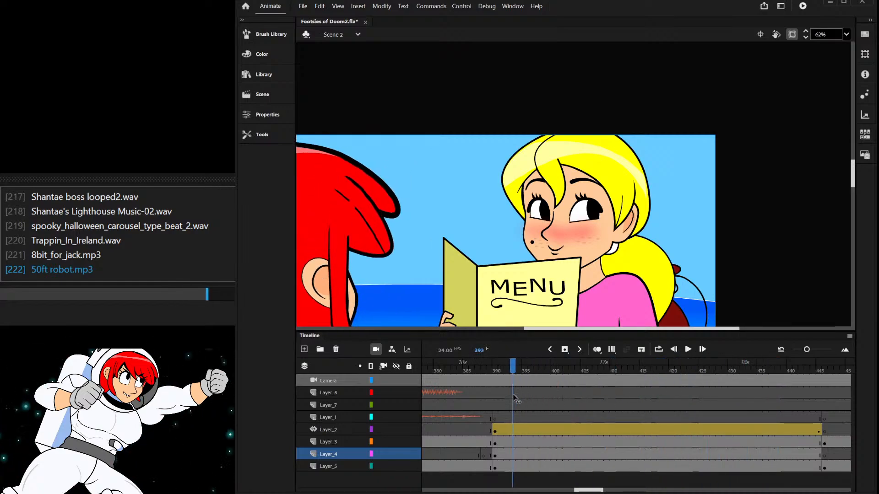
{"action": "left_click", "coordinate": [497, 407]}
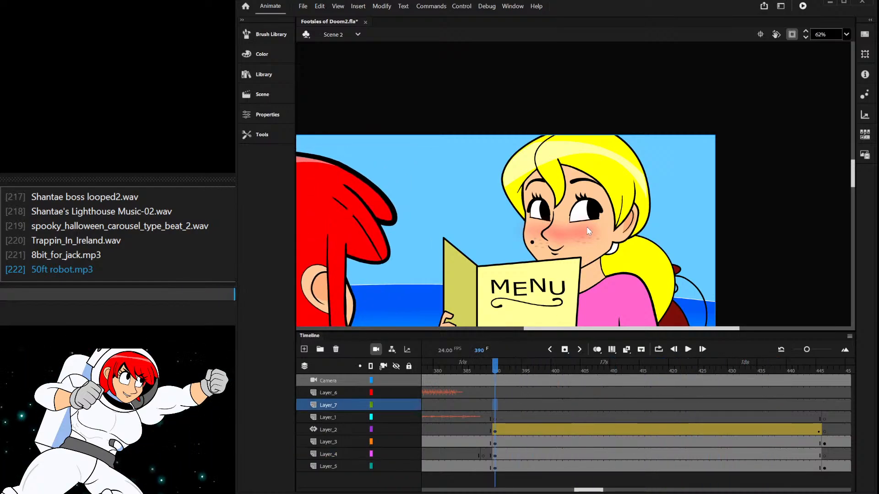
{"action": "left_click_drag", "start_coordinate": [504, 364], "coordinate": [824, 366]}
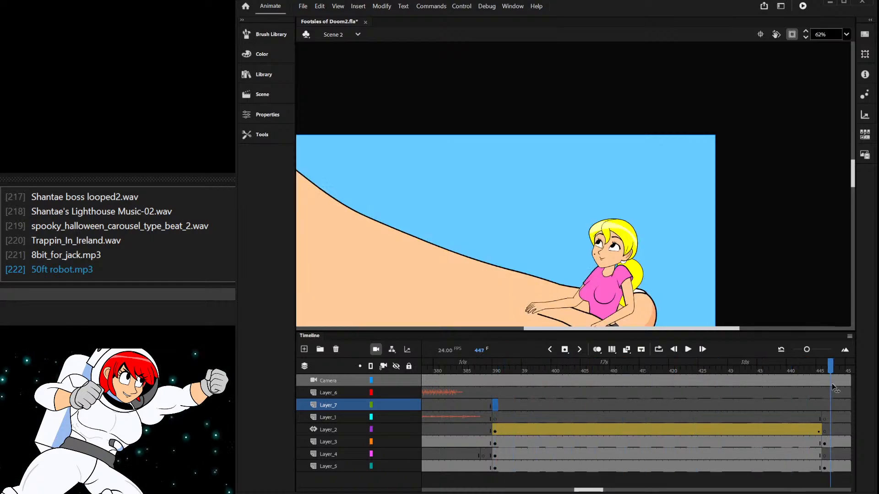
{"action": "left_click", "coordinate": [823, 405]}
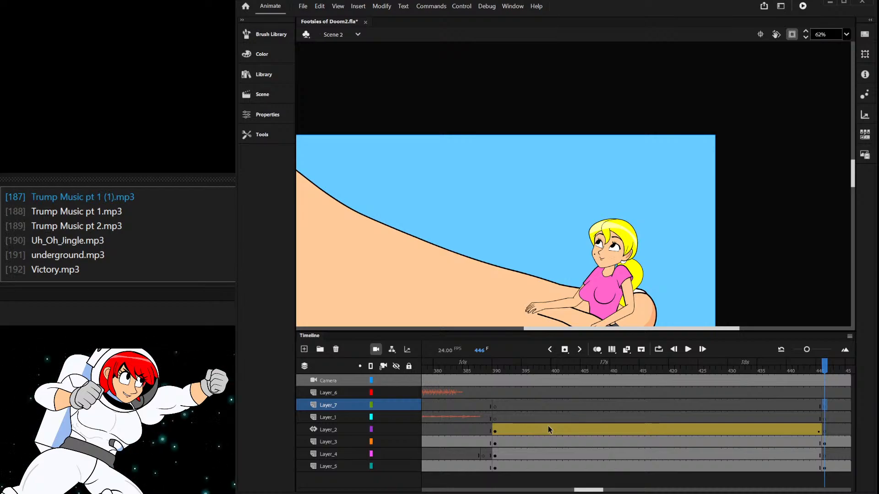
- Scrub the table shot to frame 413 and open the blonde's nested face symbol, selecting the pupil nearest the red-haired character
{"action": "left_click_drag", "start_coordinate": [493, 374], "coordinate": [513, 369]}
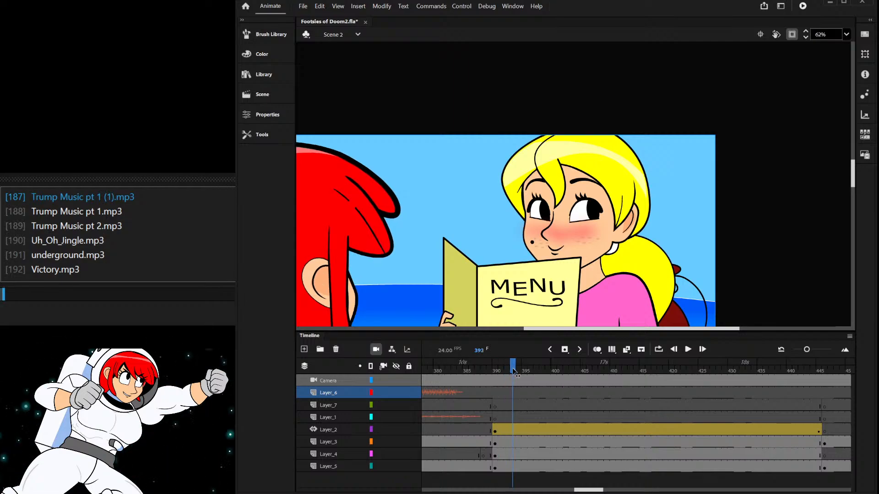
{"action": "left_click_drag", "start_coordinate": [513, 371], "coordinate": [631, 403]}
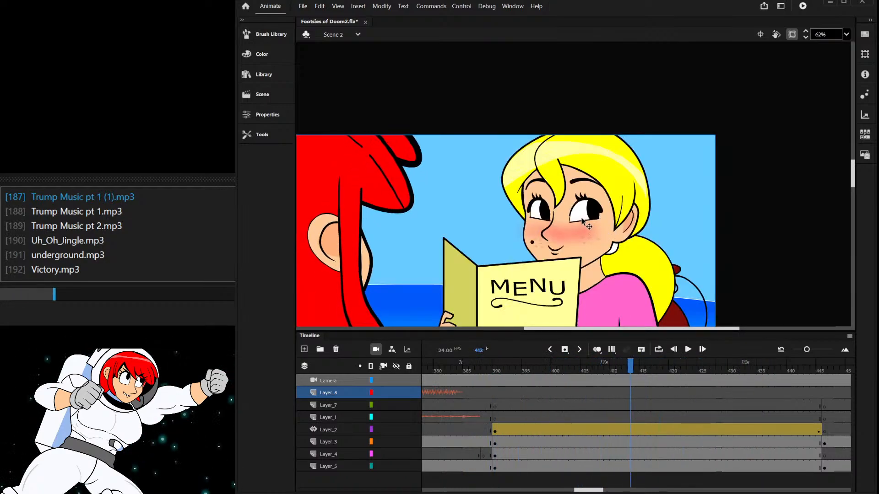
{"action": "scroll", "coordinate": [583, 222], "scroll_direction": "up", "scroll_amount": 3}
{"action": "double_click", "coordinate": [505, 212]}
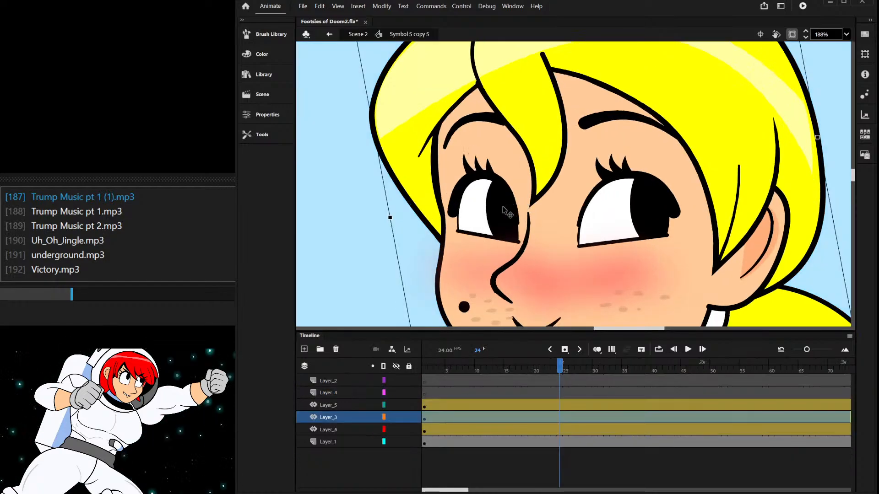
{"action": "double_click", "coordinate": [505, 211]}
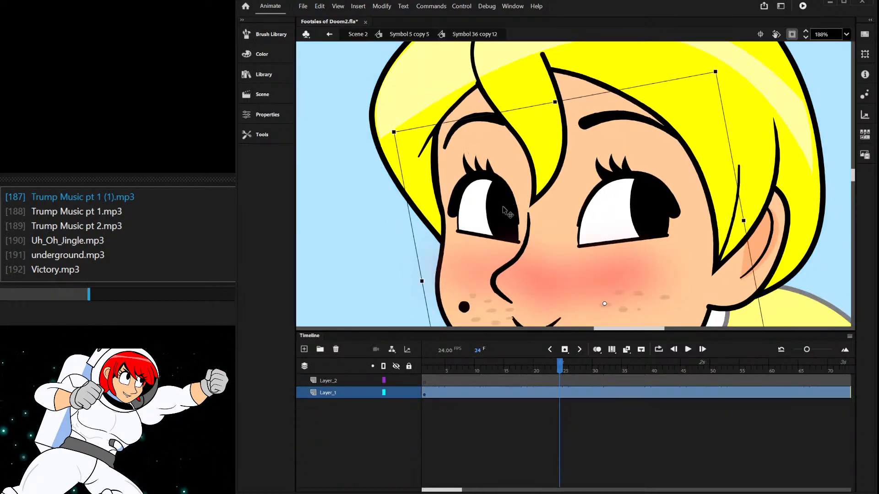
{"action": "double_click", "coordinate": [505, 212]}
{"action": "left_click", "coordinate": [506, 215]}
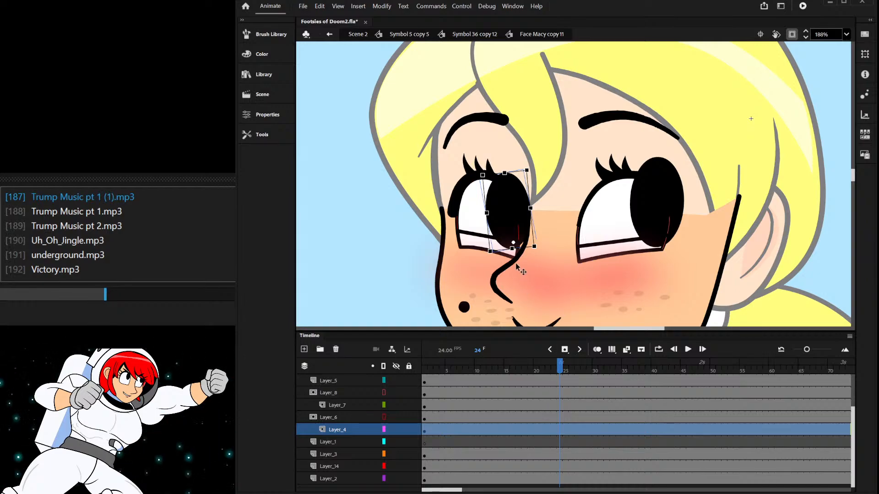
{"action": "left_click", "coordinate": [420, 219]}
{"action": "left_click", "coordinate": [486, 212]}
{"action": "left_click_drag", "start_coordinate": [486, 212], "coordinate": [467, 212]}
{"action": "key", "text": "ctrl+z"}
{"action": "key", "text": "ctrl+z"}
{"action": "key", "text": "ctrl+z"}
{"action": "key", "text": "ctrl+z"}
{"action": "key", "text": "ctrl+z"}
- Create motion tweens for both of the blonde's pupils and add a keyframe to each at frame 24
{"action": "left_click", "coordinate": [489, 211]}
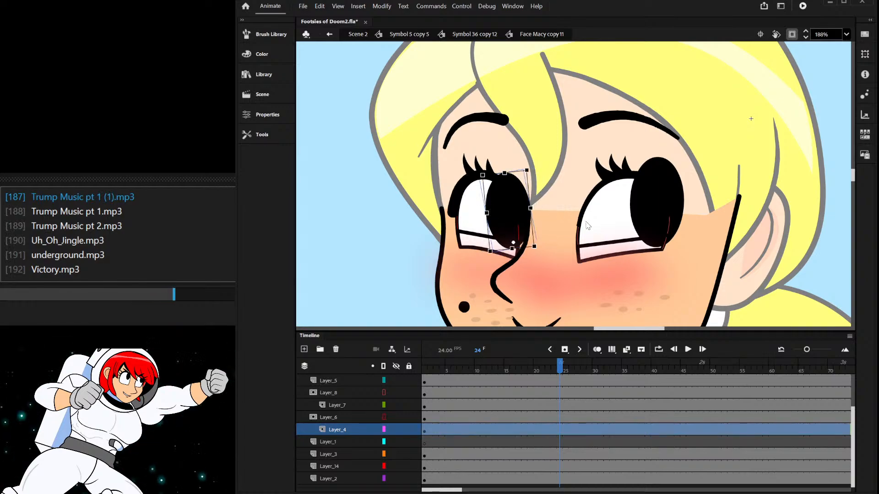
{"action": "left_click", "coordinate": [638, 215]}
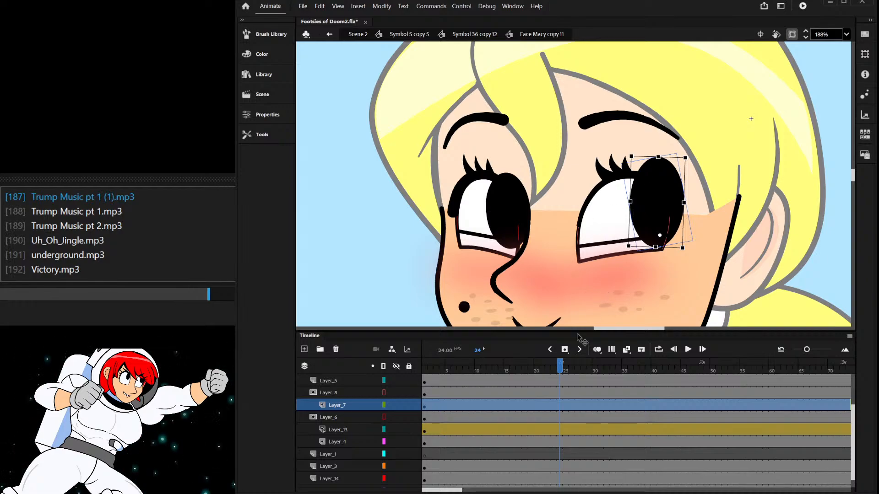
{"action": "key", "text": "ctrl+shift+t"}
{"action": "left_click", "coordinate": [561, 408]}
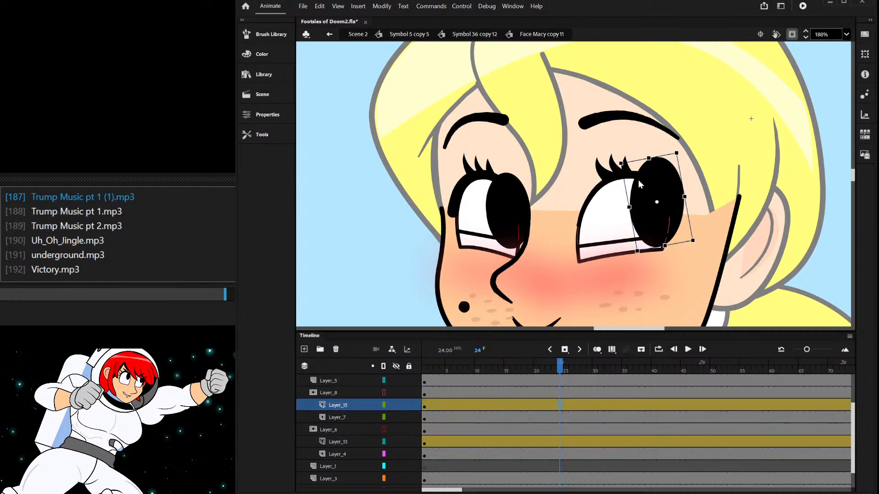
{"action": "left_click", "coordinate": [559, 439]}
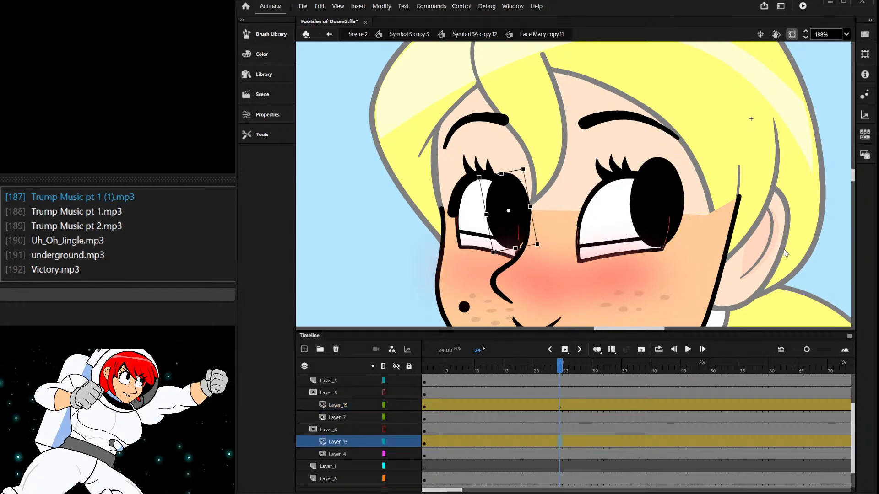
- At frame 30, move both of the blonde's pupils across her eyes so she looks toward the red-haired character
{"action": "left_click", "coordinate": [499, 409]}
{"action": "left_click_drag", "start_coordinate": [516, 368], "coordinate": [593, 376]}
{"action": "left_click", "coordinate": [502, 207]}
{"action": "left_click_drag", "start_coordinate": [503, 207], "coordinate": [462, 226]}
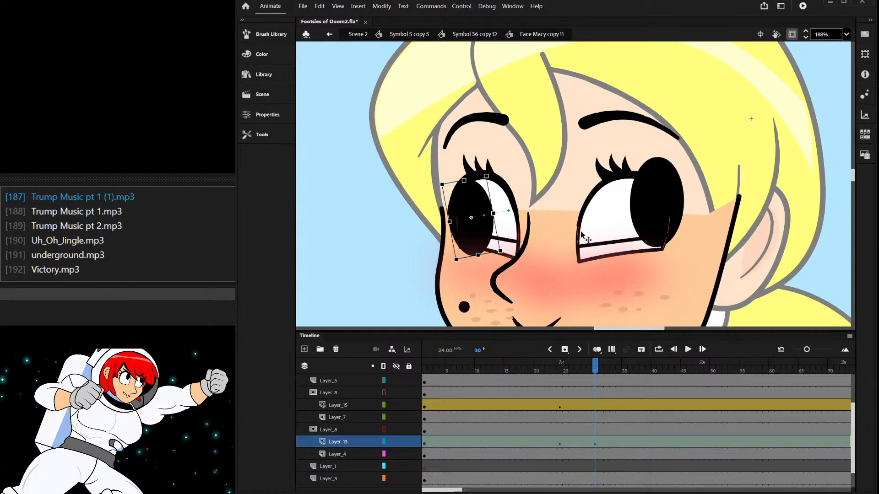
{"action": "scroll", "coordinate": [602, 233], "scroll_direction": "up", "scroll_amount": 1}
{"action": "scroll", "coordinate": [590, 249], "scroll_direction": "down", "scroll_amount": 5}
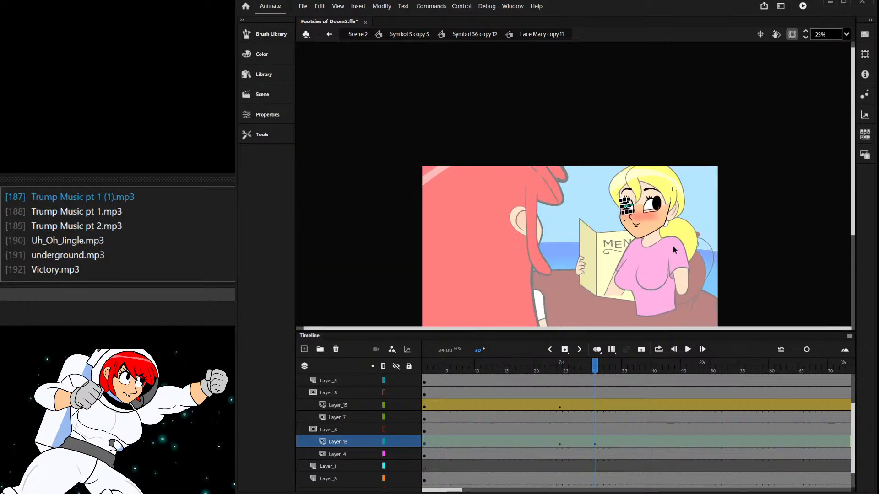
{"action": "scroll", "coordinate": [645, 183], "scroll_direction": "up", "scroll_amount": 8}
{"action": "left_click", "coordinate": [644, 174]}
{"action": "left_click_drag", "start_coordinate": [644, 174], "coordinate": [581, 218]}
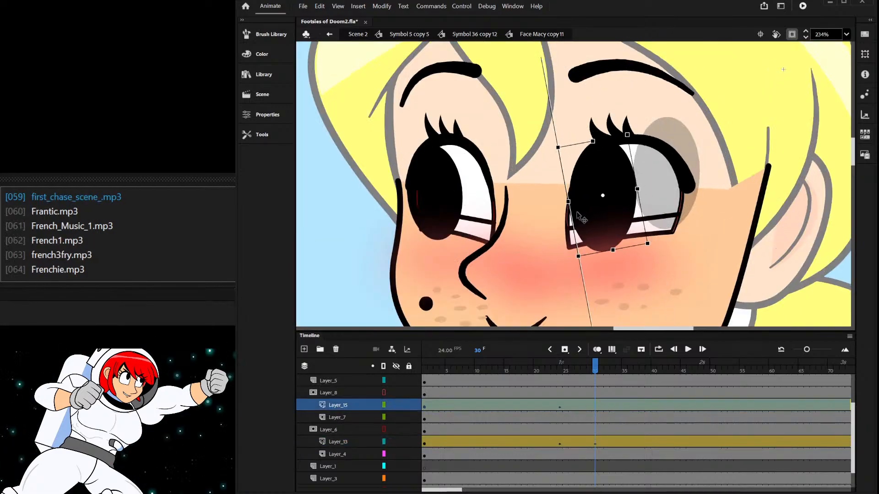
{"action": "scroll", "coordinate": [552, 261], "scroll_direction": "down", "scroll_amount": 4}
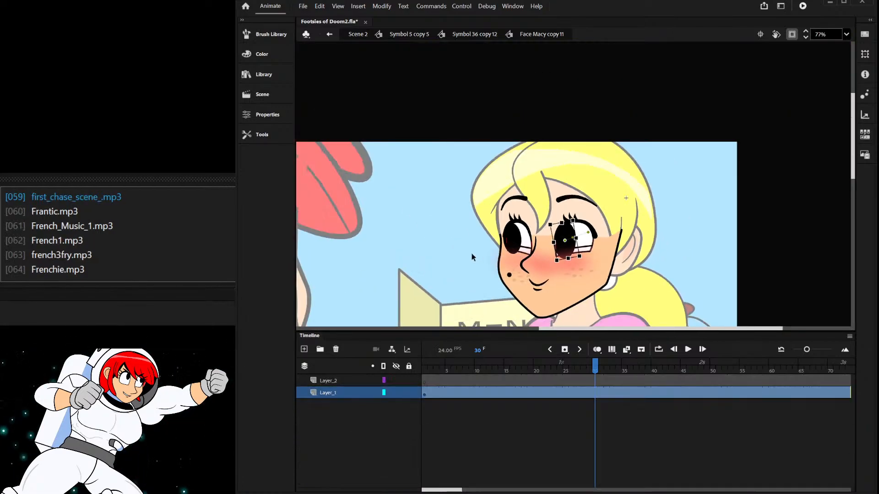
- At frame 30 in the blonde's face symbol, tilt and reposition both pupils within their eyes to finish her sideways glance
{"action": "double_click", "coordinate": [472, 256]}
{"action": "scroll", "coordinate": [497, 243], "scroll_direction": "up", "scroll_amount": 4}
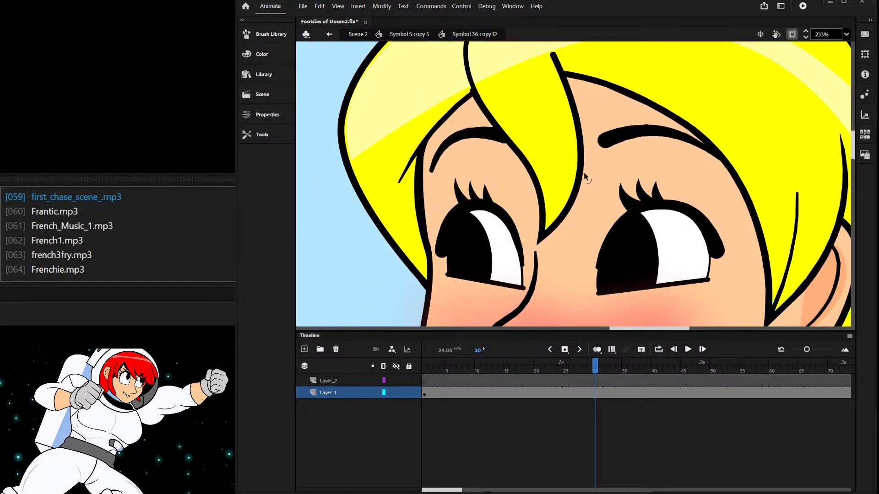
{"action": "scroll", "coordinate": [582, 176], "scroll_direction": "down", "scroll_amount": 7}
{"action": "scroll", "coordinate": [562, 181], "scroll_direction": "up", "scroll_amount": 4}
{"action": "double_click", "coordinate": [552, 203]}
{"action": "left_click", "coordinate": [556, 202]}
{"action": "scroll", "coordinate": [566, 199], "scroll_direction": "up", "scroll_amount": 3}
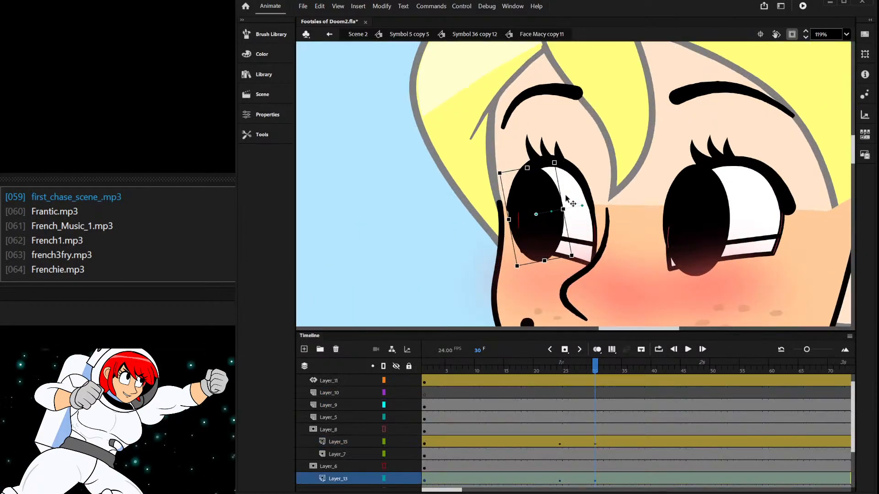
{"action": "mouse_move", "coordinate": [562, 164]}
{"action": "left_mouse_down"}
{"action": "mouse_move", "coordinate": [583, 169]}
{"action": "mouse_move", "coordinate": [568, 154]}
{"action": "left_mouse_up"}
{"action": "left_click", "coordinate": [714, 188]}
{"action": "left_click_drag", "start_coordinate": [730, 162], "coordinate": [744, 174]}
{"action": "scroll", "coordinate": [714, 196], "scroll_direction": "down", "scroll_amount": 5}
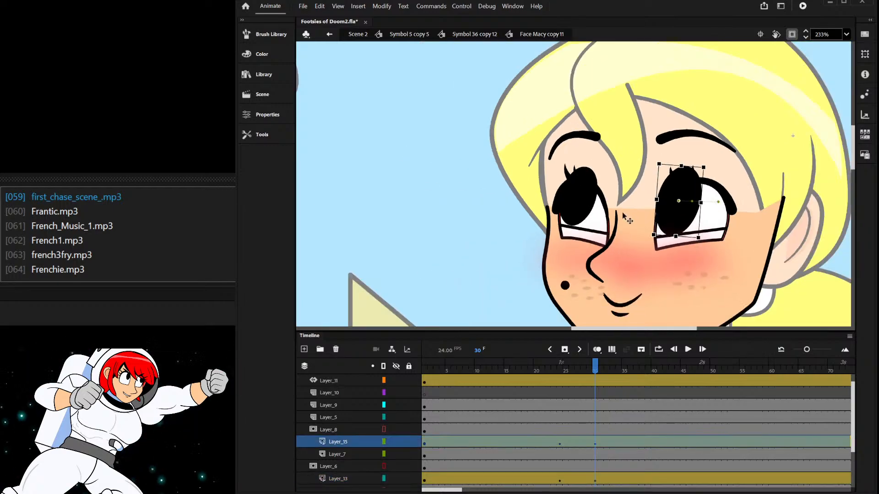
- Move the blonde's curved smile line from Layer_14 to Layer_1 and add a keyframe for it at frame 24
{"action": "scroll", "coordinate": [607, 259], "scroll_direction": "up", "scroll_amount": 2}
{"action": "left_click", "coordinate": [605, 258]}
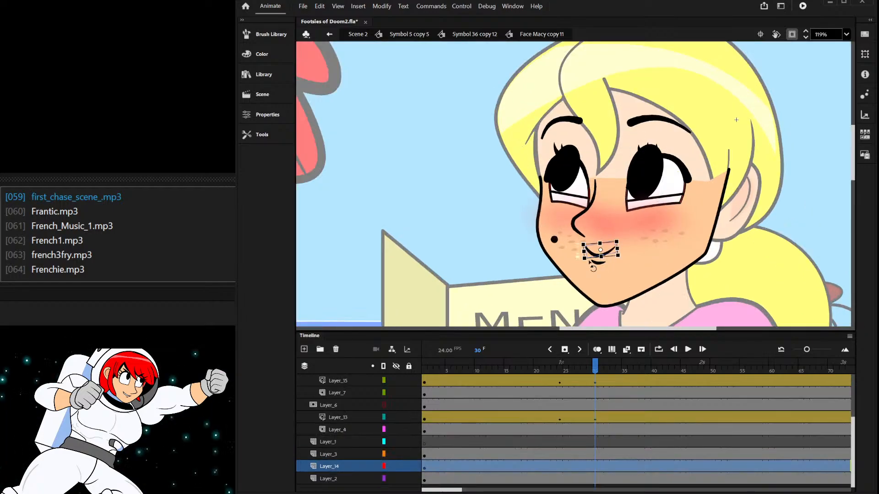
{"action": "key", "text": "Delete"}
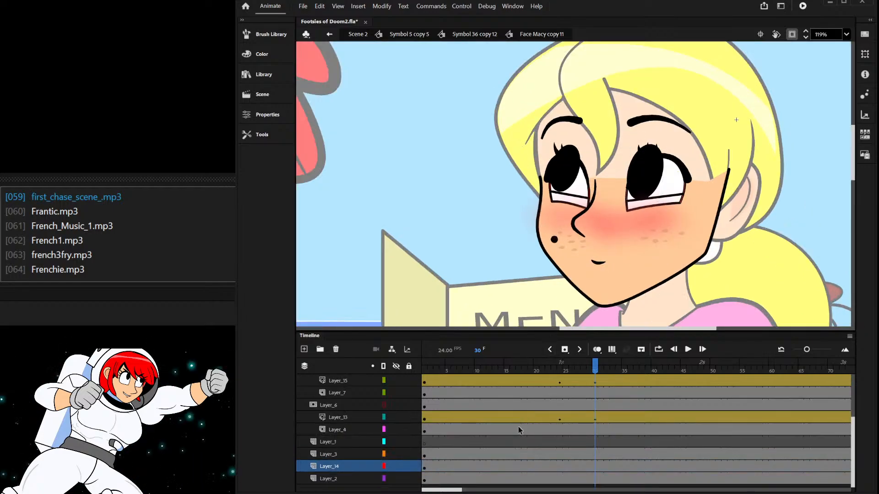
{"action": "left_click", "coordinate": [559, 445]}
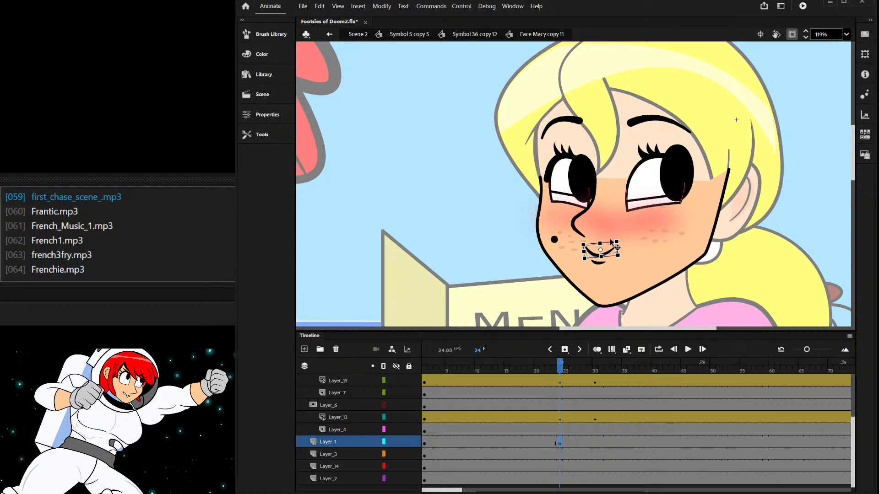
- Add a Layer_1 keyframe at frame 30, flip the mouth line into a frown, and tween it from frame 24
{"action": "left_click", "coordinate": [596, 444]}
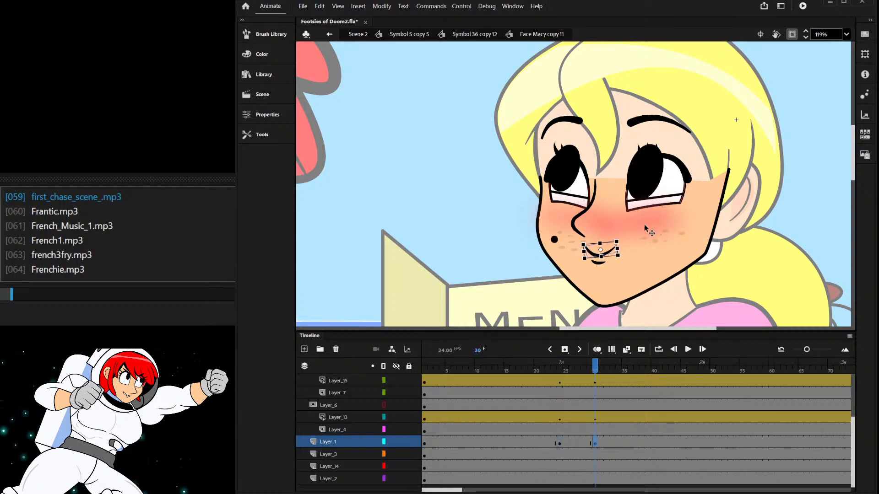
{"action": "scroll", "coordinate": [602, 263], "scroll_direction": "up", "scroll_amount": 3}
{"action": "left_click_drag", "start_coordinate": [600, 251], "coordinate": [602, 223]}
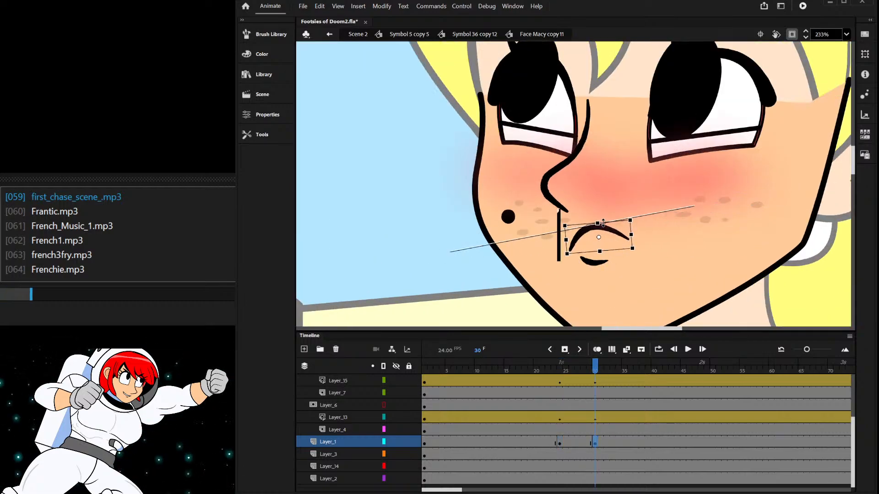
{"action": "mouse_move", "coordinate": [643, 252]}
{"action": "left_mouse_down"}
{"action": "mouse_move", "coordinate": [640, 262]}
{"action": "mouse_move", "coordinate": [630, 257]}
{"action": "left_mouse_up"}
{"action": "left_click", "coordinate": [560, 444]}
{"action": "key", "text": "F4"}
{"action": "scroll", "coordinate": [590, 250], "scroll_direction": "down", "scroll_amount": 4}
{"action": "left_click_drag", "start_coordinate": [559, 367], "coordinate": [606, 400]}
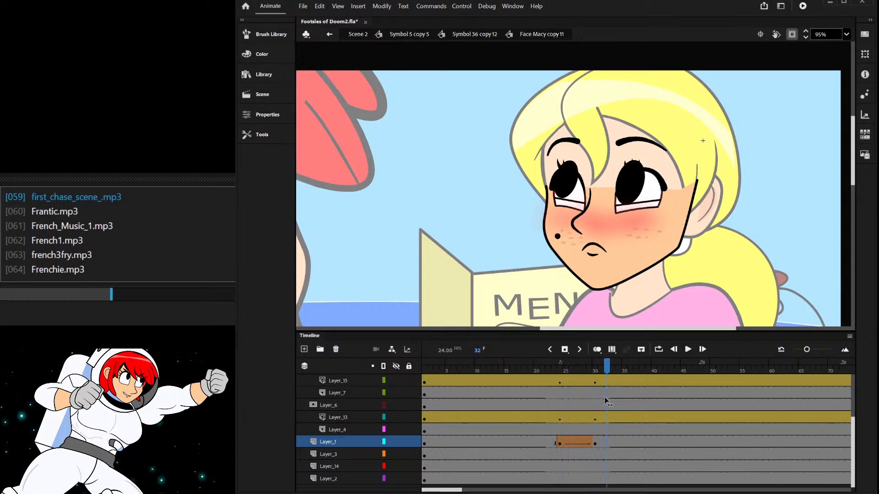
- Put the blonde's eyebrows on separate layers with motion tweens and add a keyframe to each at frame 24
{"action": "left_click", "coordinate": [574, 142]}
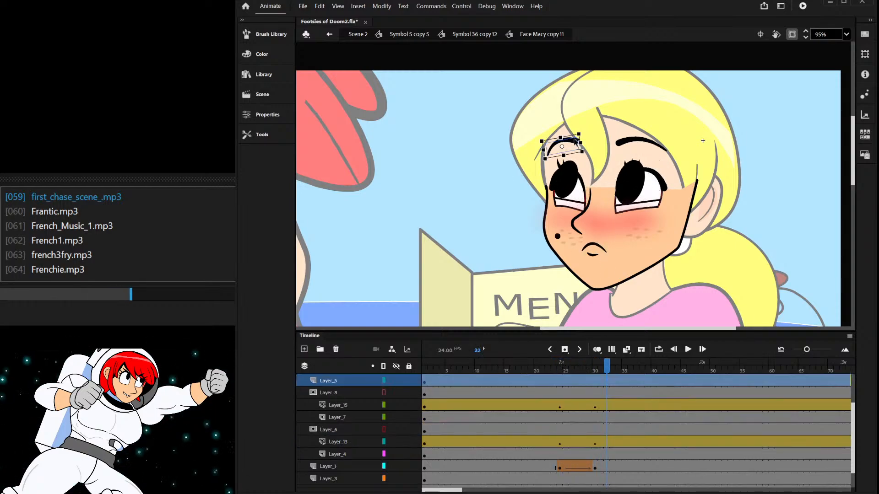
{"action": "left_click", "coordinate": [563, 382]}
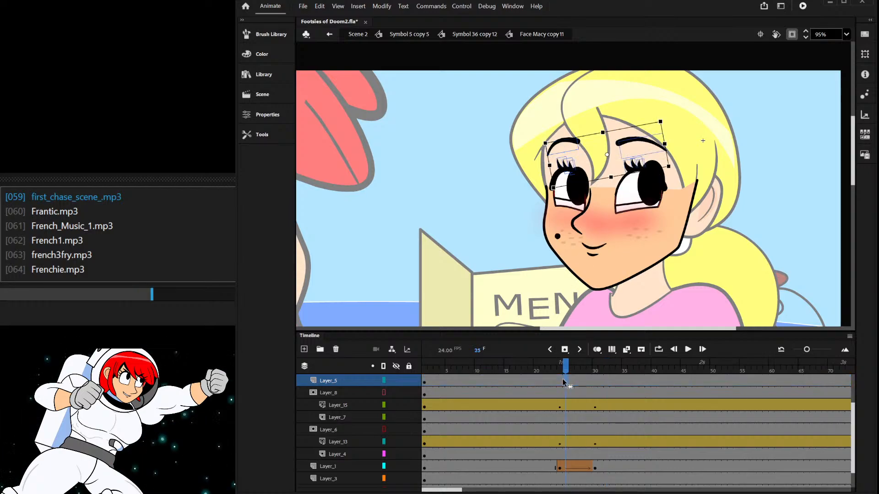
{"action": "left_click", "coordinate": [502, 135]}
{"action": "left_click", "coordinate": [574, 140]}
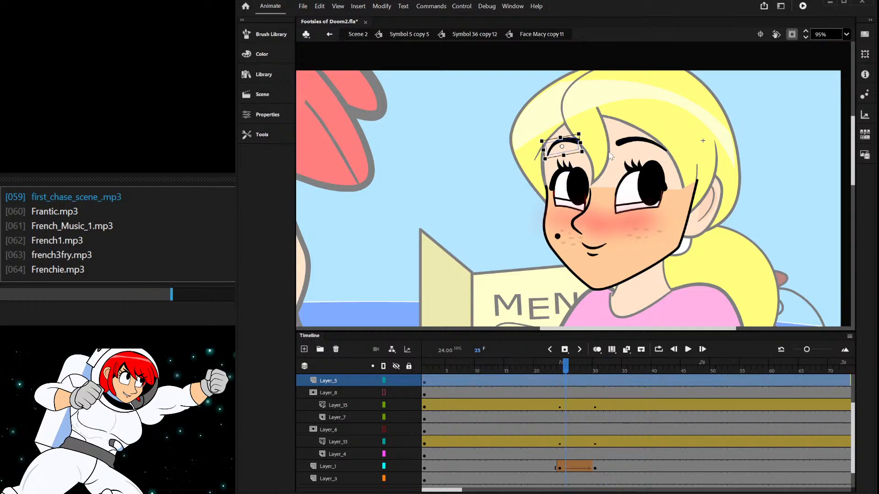
{"action": "left_click", "coordinate": [635, 146]}
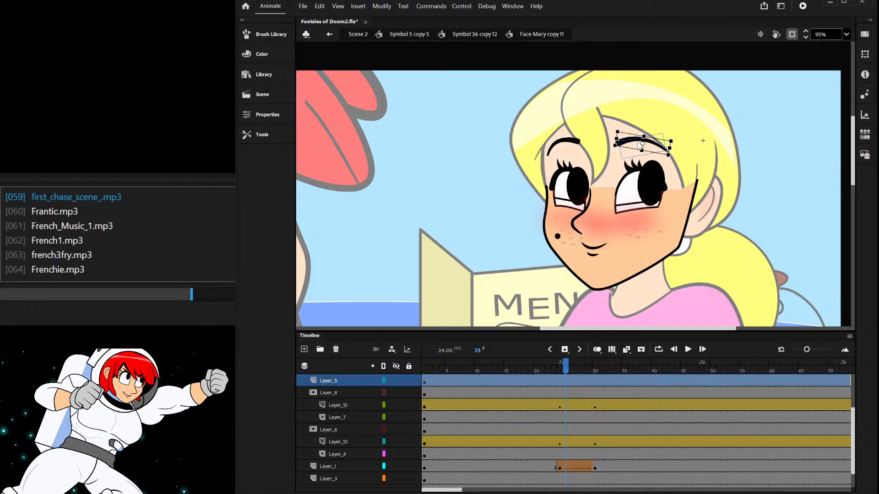
{"action": "scroll", "coordinate": [578, 435], "scroll_direction": "up", "scroll_amount": 4}
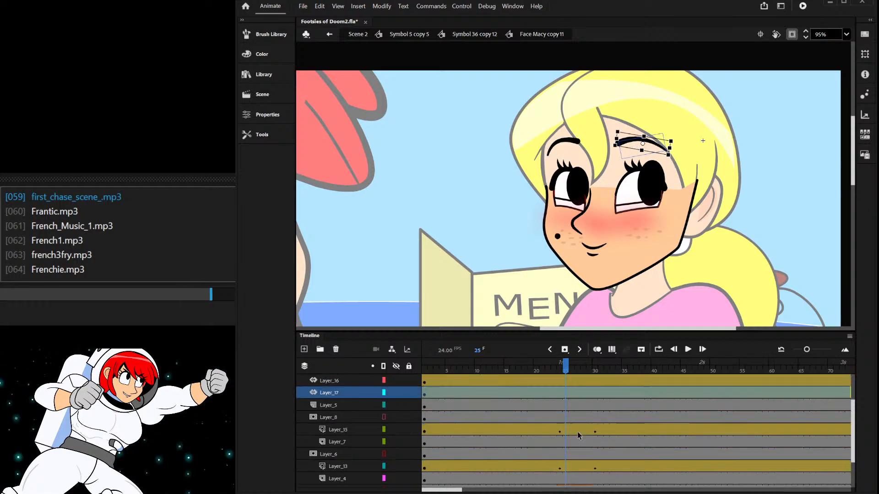
{"action": "left_click_drag", "start_coordinate": [559, 405], "coordinate": [560, 417]}
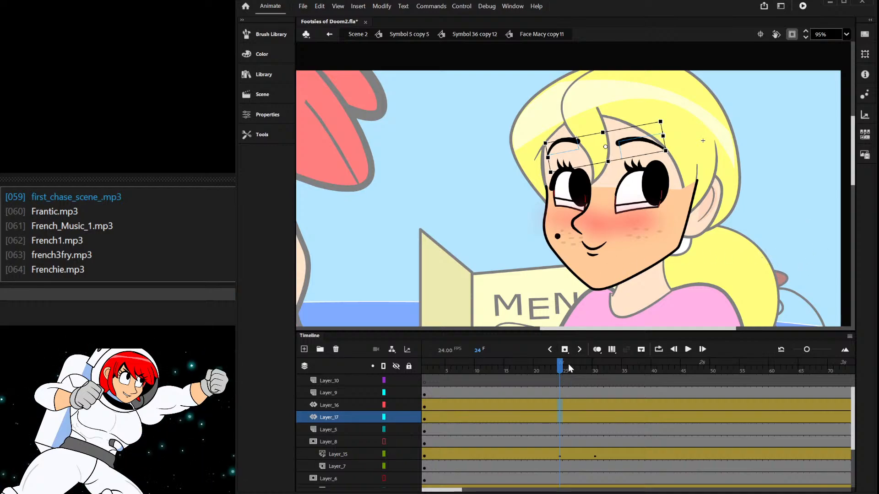
- At frame 30, raise and tilt both of the blonde's eyebrows into a worried expression
{"action": "left_click_drag", "start_coordinate": [569, 369], "coordinate": [595, 366]}
{"action": "left_click", "coordinate": [633, 143]}
{"action": "scroll", "coordinate": [634, 139], "scroll_direction": "up", "scroll_amount": 3}
{"action": "left_click_drag", "start_coordinate": [608, 147], "coordinate": [659, 140]}
{"action": "left_click", "coordinate": [544, 145]}
{"action": "left_click_drag", "start_coordinate": [559, 141], "coordinate": [537, 132]}
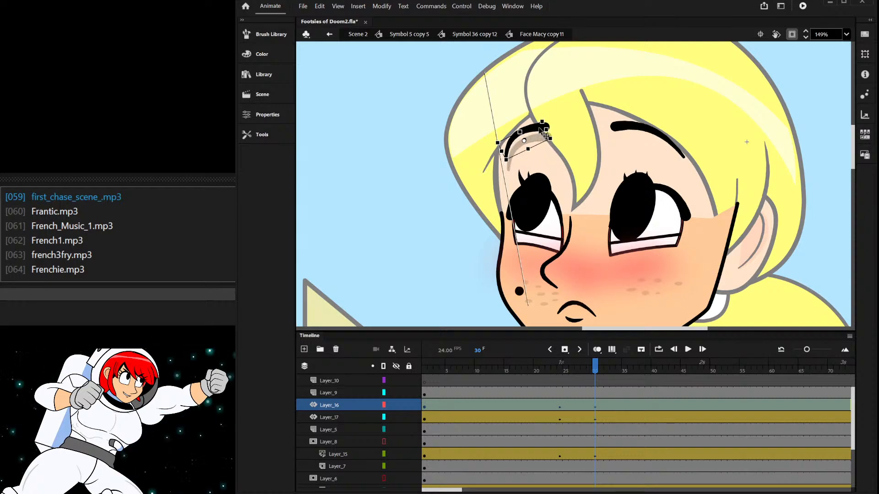
{"action": "scroll", "coordinate": [567, 176], "scroll_direction": "down", "scroll_amount": 4}
{"action": "mouse_move", "coordinate": [594, 365]}
{"action": "left_mouse_down"}
{"action": "mouse_move", "coordinate": [552, 365]}
{"action": "mouse_move", "coordinate": [590, 365]}
{"action": "left_mouse_up"}
- Return to Scene 2 and scrub through the table shot to check the timing of the expression change
{"action": "left_click", "coordinate": [358, 34]}
{"action": "scroll", "coordinate": [559, 151], "scroll_direction": "down", "scroll_amount": 2}
{"action": "left_click_drag", "start_coordinate": [525, 368], "coordinate": [682, 410]}
- Reopen the blonde's nested face symbol and insert frames before the expression change so its keyframes fall at frames 46 and 52
{"action": "left_click", "coordinate": [587, 161]}
{"action": "double_click", "coordinate": [588, 161]}
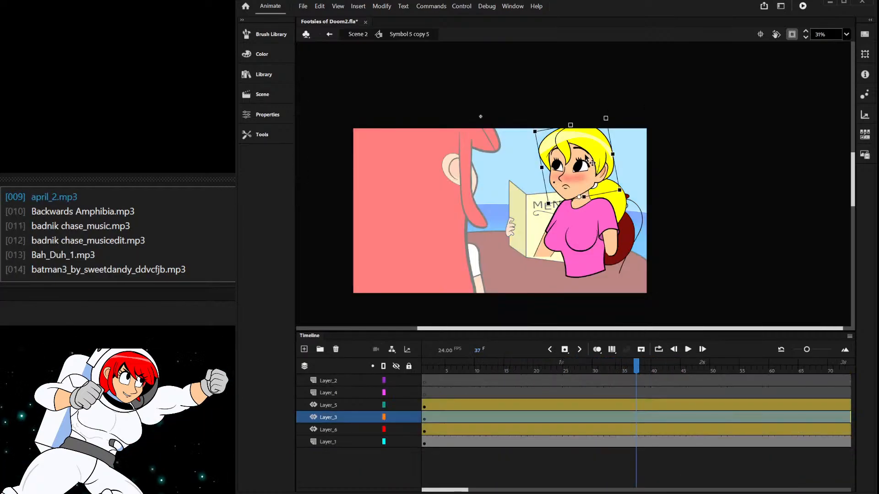
{"action": "double_click", "coordinate": [588, 161]}
{"action": "double_click", "coordinate": [588, 173]}
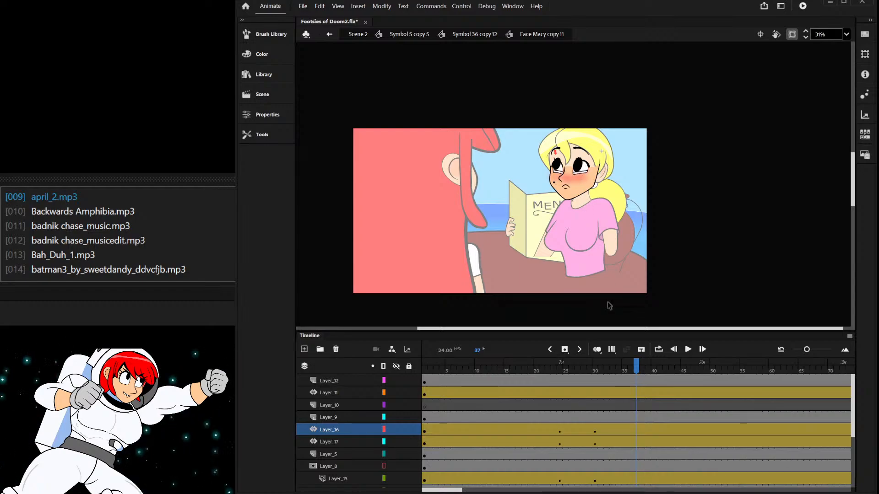
{"action": "left_click_drag", "start_coordinate": [567, 372], "coordinate": [524, 383]}
{"action": "key", "text": "F5"}
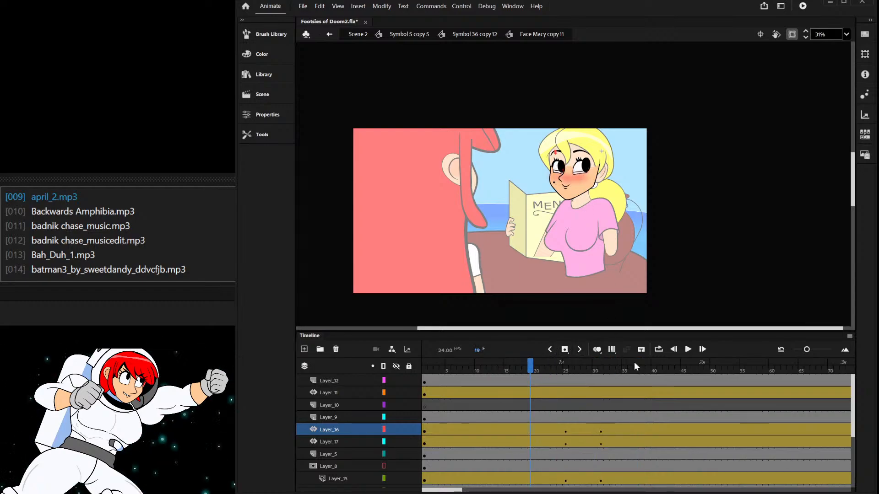
{"action": "key", "text": "F5"}
{"action": "key", "text": "F5"}
{"action": "key", "text": "F5"}
{"action": "key", "text": "F5"}
{"action": "key", "text": "F5"}
{"action": "key", "text": "F5"}
{"action": "key", "text": "F5"}
{"action": "key", "text": "F5"}
{"action": "key", "text": "F5"}
{"action": "key", "text": "F5"}
{"action": "key", "text": "F5"}
{"action": "key", "text": "F5"}
{"action": "key", "text": "F5"}
{"action": "key", "text": "F5"}
{"action": "key", "text": "F5"}
{"action": "key", "text": "F5"}
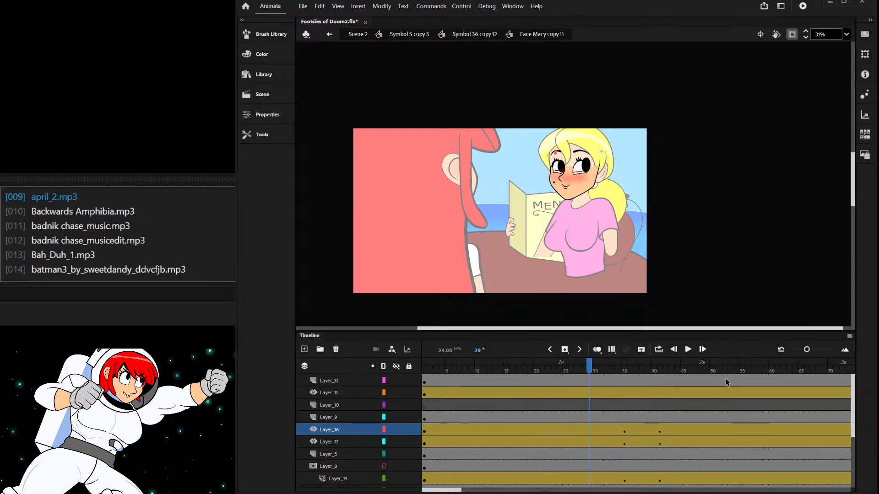
{"action": "key", "text": "F5"}
{"action": "key", "text": "F5"}
{"action": "key", "text": "F5"}
{"action": "key", "text": "F5"}
{"action": "key", "text": "F5"}
{"action": "key", "text": "F5"}
{"action": "key", "text": "F5"}
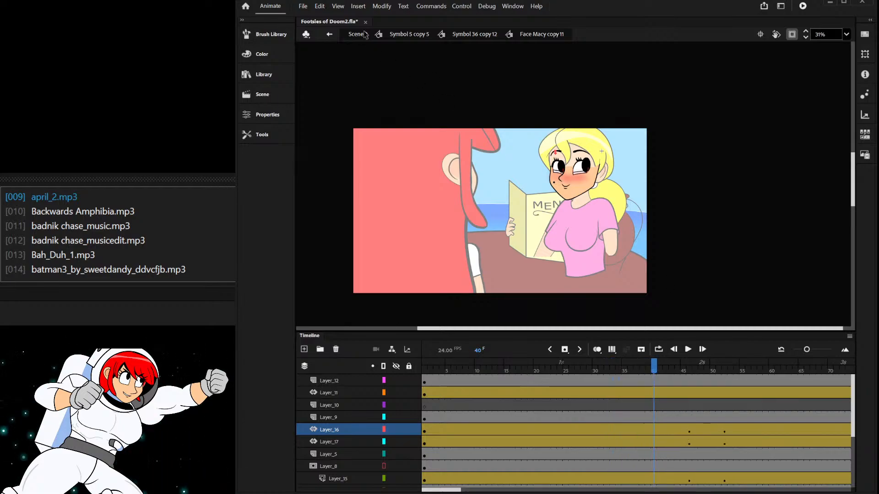
- Back in Scene 2, enlarge, rotate and reposition the red-haired character on Layer_2 at frame 445
{"action": "left_click", "coordinate": [367, 36]}
{"action": "left_click", "coordinate": [506, 405]}
{"action": "left_click_drag", "start_coordinate": [491, 365], "coordinate": [748, 404]}
{"action": "scroll", "coordinate": [540, 205], "scroll_direction": "down", "scroll_amount": 2}
{"action": "left_click", "coordinate": [512, 158]}
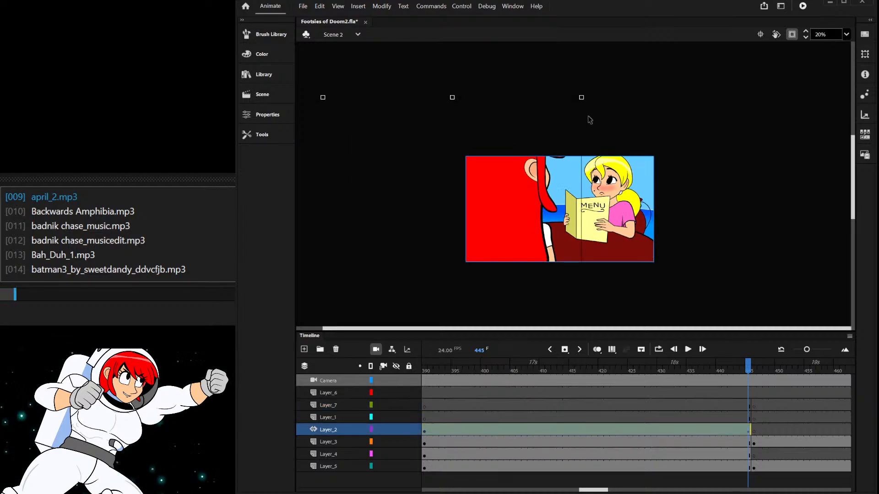
{"action": "left_click_drag", "start_coordinate": [581, 97], "coordinate": [613, 23]}
{"action": "left_click_drag", "start_coordinate": [527, 203], "coordinate": [507, 235]}
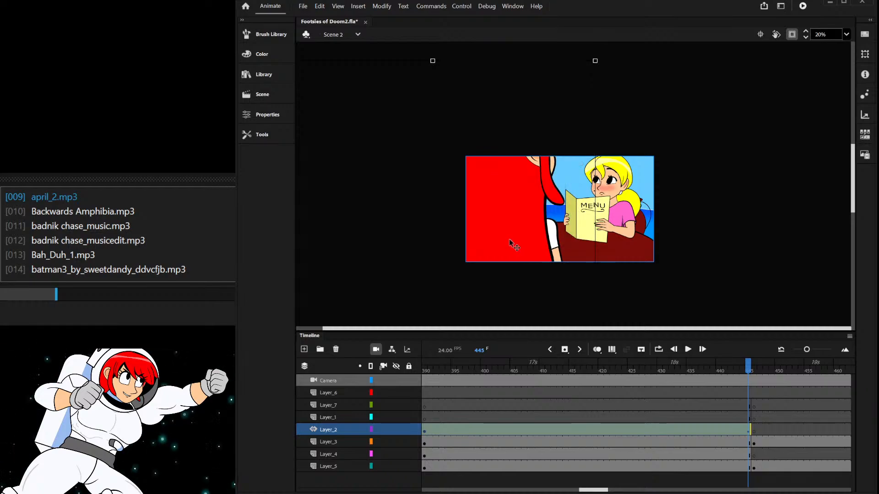
{"action": "left_click_drag", "start_coordinate": [603, 64], "coordinate": [635, 70]}
{"action": "left_click_drag", "start_coordinate": [549, 164], "coordinate": [544, 178]}
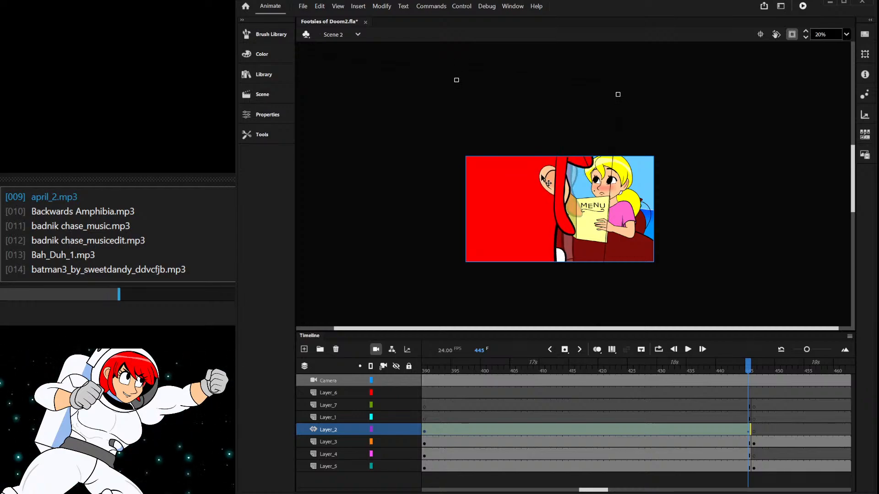
- Refine the red-haired character's tilt and position at frame 445 and scrub back through the motion
{"action": "mouse_move", "coordinate": [741, 371]}
{"action": "left_mouse_down"}
{"action": "mouse_move", "coordinate": [486, 385]}
{"action": "mouse_move", "coordinate": [748, 382]}
{"action": "left_mouse_up"}
{"action": "left_click", "coordinate": [514, 205]}
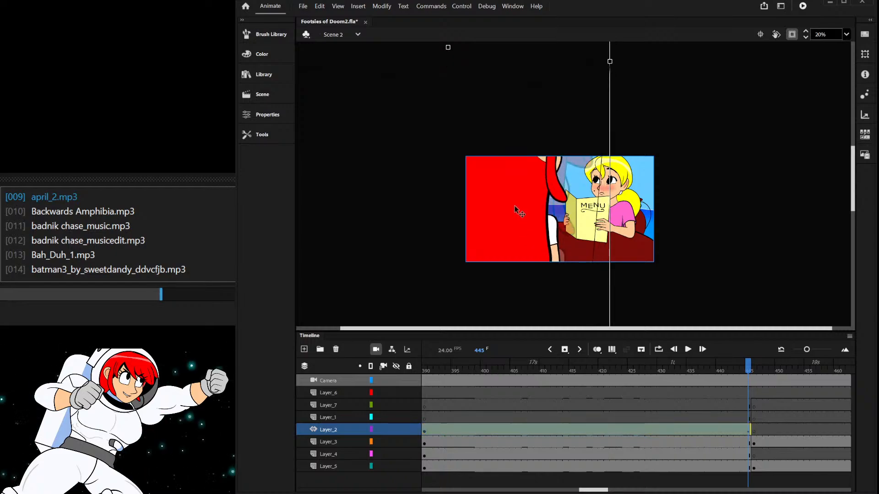
{"action": "mouse_move", "coordinate": [747, 370]}
{"action": "left_mouse_down"}
{"action": "mouse_move", "coordinate": [555, 370]}
{"action": "mouse_move", "coordinate": [749, 378]}
{"action": "left_mouse_up"}
{"action": "left_click", "coordinate": [572, 133]}
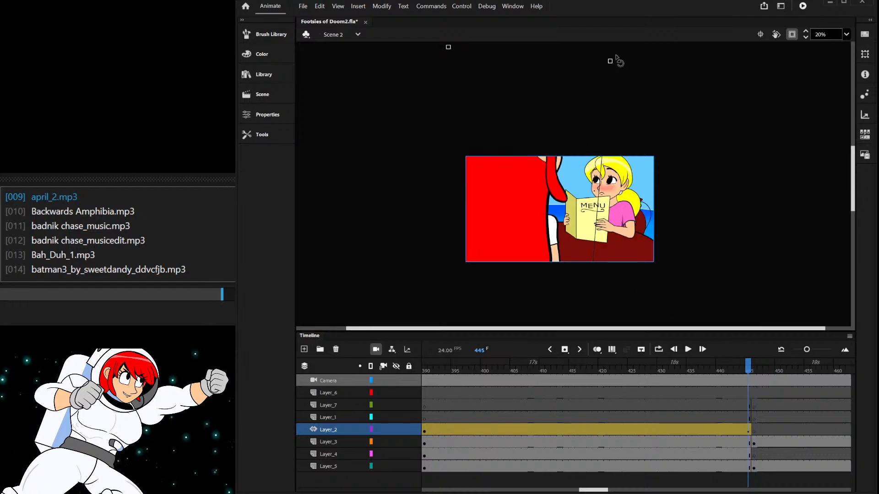
{"action": "left_click_drag", "start_coordinate": [597, 54], "coordinate": [588, 53]}
{"action": "left_click_drag", "start_coordinate": [485, 165], "coordinate": [485, 180]}
{"action": "left_click_drag", "start_coordinate": [705, 369], "coordinate": [630, 391]}
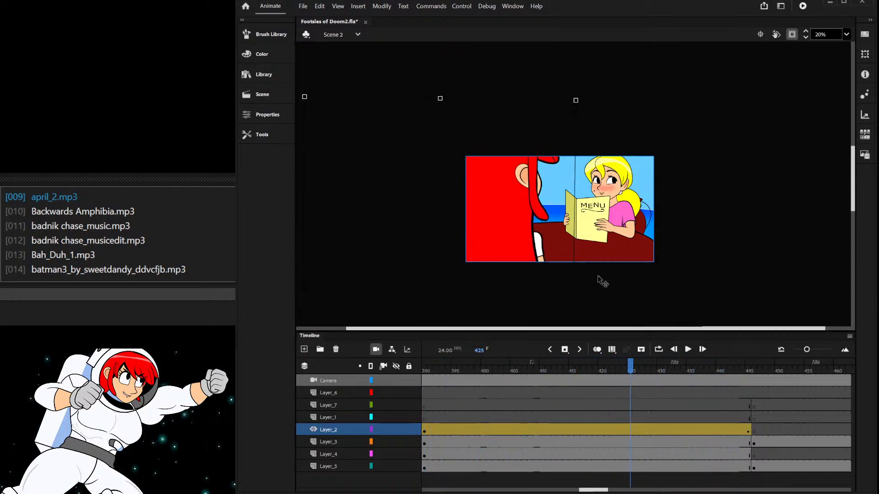
- Move the red-haired character's motion tween from Layer_2 up to Layer_1 and add a blank keyframe on Layer_2 at frame 446
{"action": "left_click", "coordinate": [606, 191]}
{"action": "left_click_drag", "start_coordinate": [565, 417], "coordinate": [525, 378]}
{"action": "left_click", "coordinate": [549, 428]}
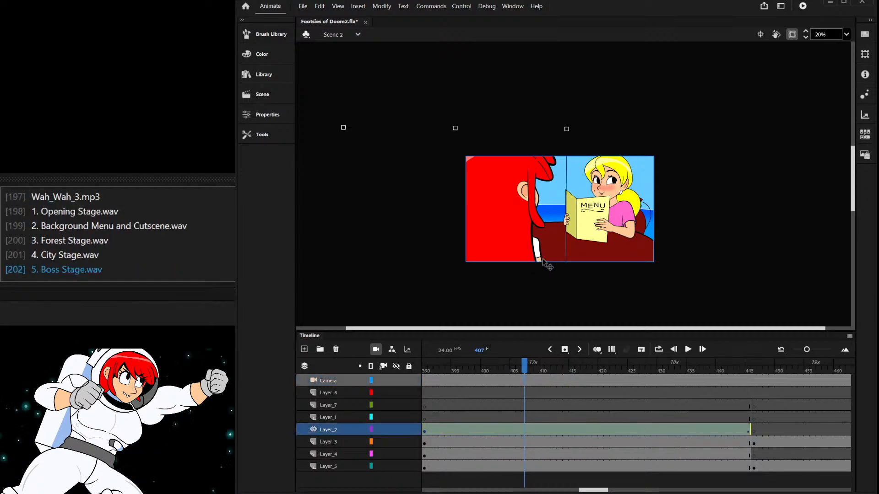
{"action": "left_click", "coordinate": [542, 429]}
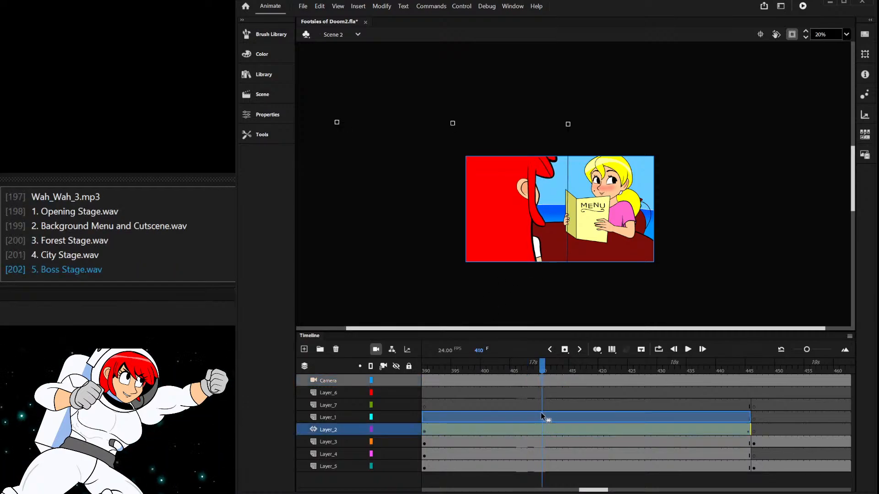
{"action": "left_click", "coordinate": [751, 429]}
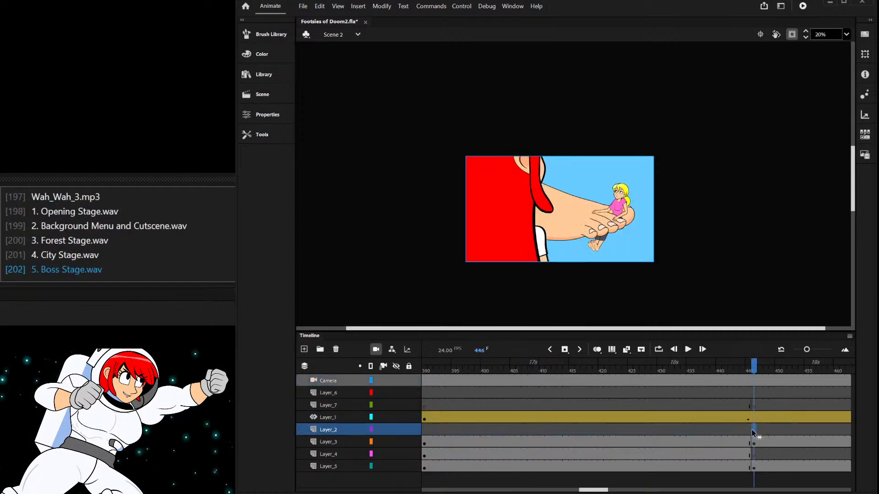
{"action": "left_click", "coordinate": [766, 406]}
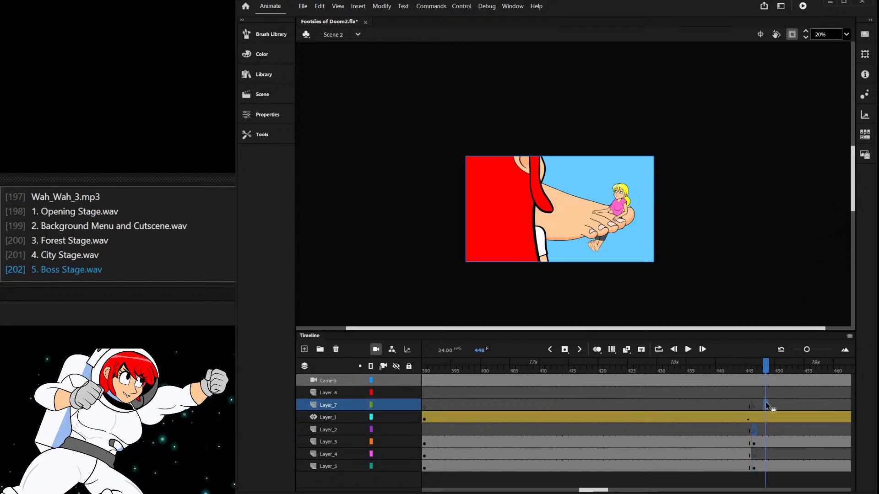
- Insert a blank keyframe on Layer_2 at frame 390 and draw a dark oval shadow on the table beside the red-haired character
{"action": "left_click_drag", "start_coordinate": [770, 403], "coordinate": [537, 436]}
{"action": "left_click", "coordinate": [541, 441]}
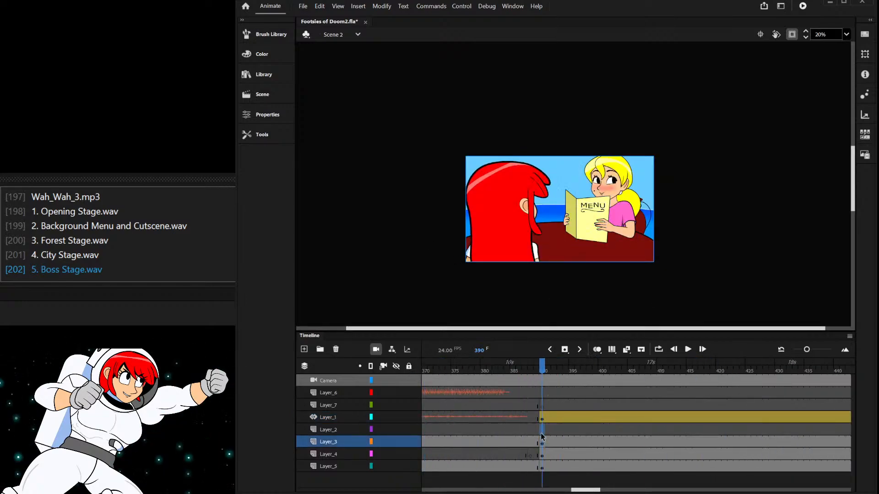
{"action": "left_click", "coordinate": [541, 430]}
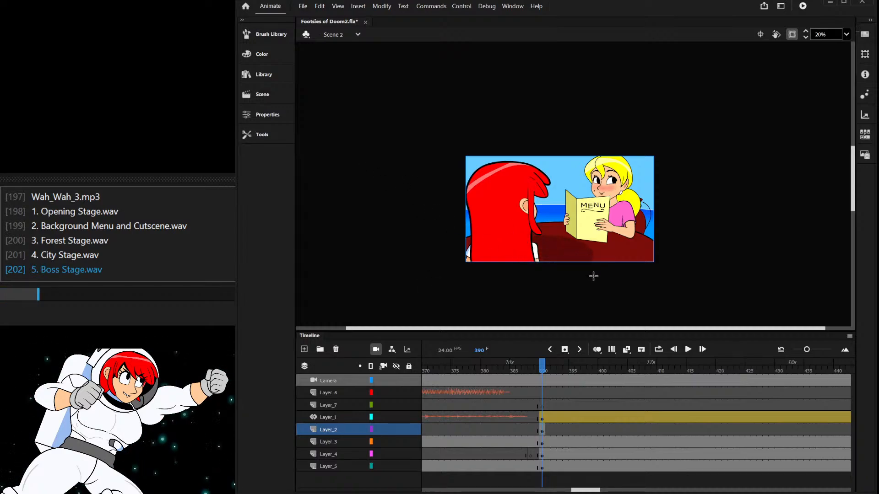
{"action": "left_click", "coordinate": [569, 304]}
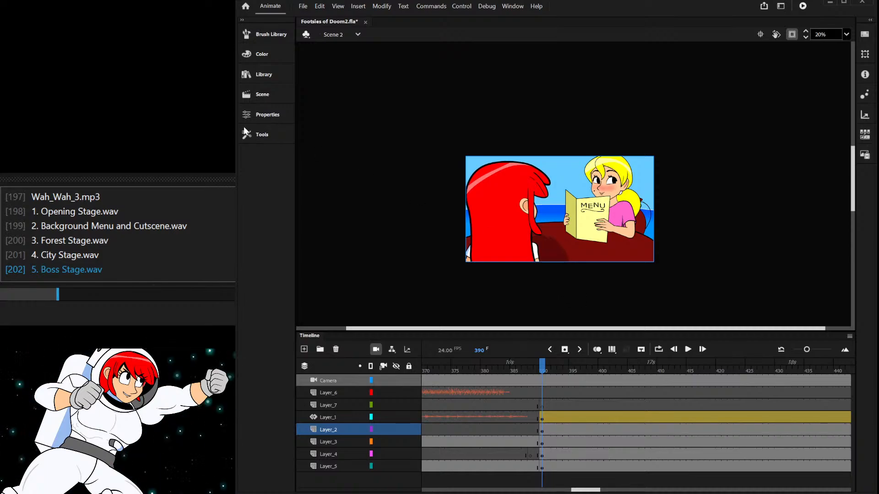
- Skew the dark table shadow on Layer_2 at frame 390 and move it down to the stage's bottom edge
{"action": "left_click", "coordinate": [561, 260]}
{"action": "left_click_drag", "start_coordinate": [555, 236], "coordinate": [566, 252]}
{"action": "double_click", "coordinate": [568, 254]}
{"action": "left_click", "coordinate": [563, 256]}
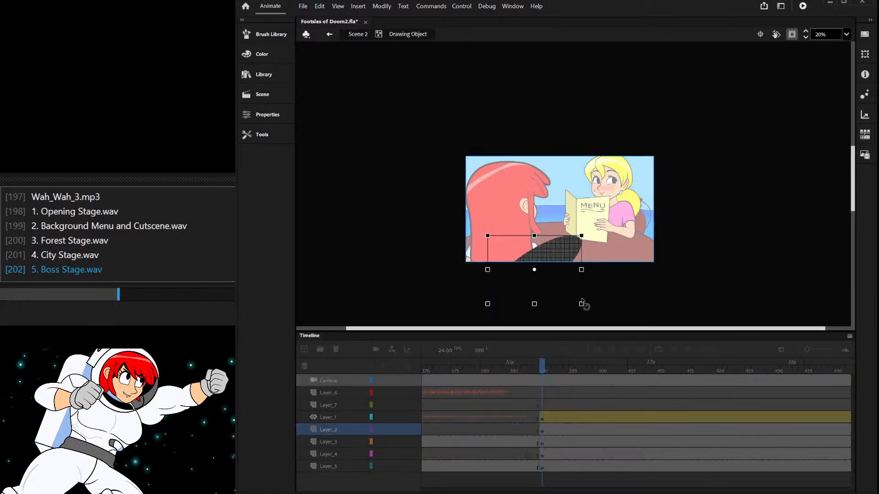
{"action": "double_click", "coordinate": [632, 271]}
{"action": "mouse_move", "coordinate": [565, 258]}
{"action": "left_mouse_down"}
{"action": "mouse_move", "coordinate": [552, 268]}
{"action": "mouse_move", "coordinate": [597, 280]}
{"action": "left_mouse_up"}
{"action": "left_click_drag", "start_coordinate": [567, 245], "coordinate": [548, 260]}
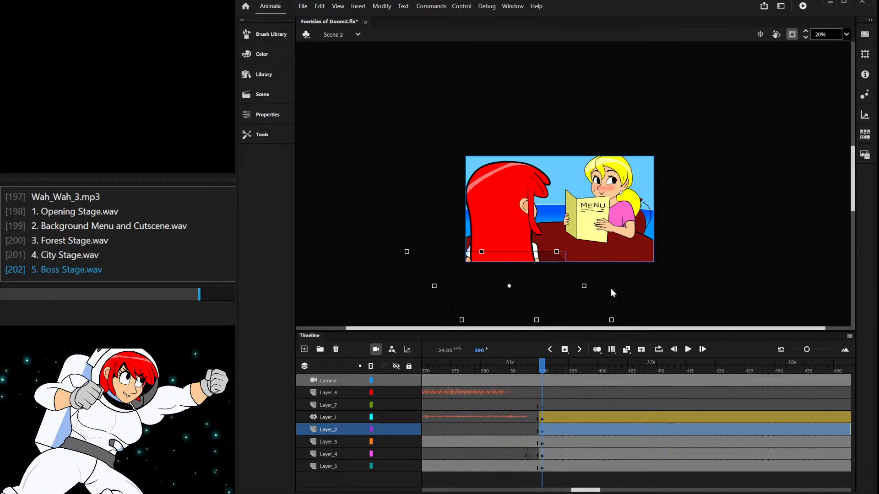
- Create a motion tween for the shadow on Layer_2, extend the shadow toward the blonde at frame 445, and review the motion
{"action": "left_click", "coordinate": [626, 349]}
{"action": "left_click_drag", "start_coordinate": [542, 367], "coordinate": [777, 366]}
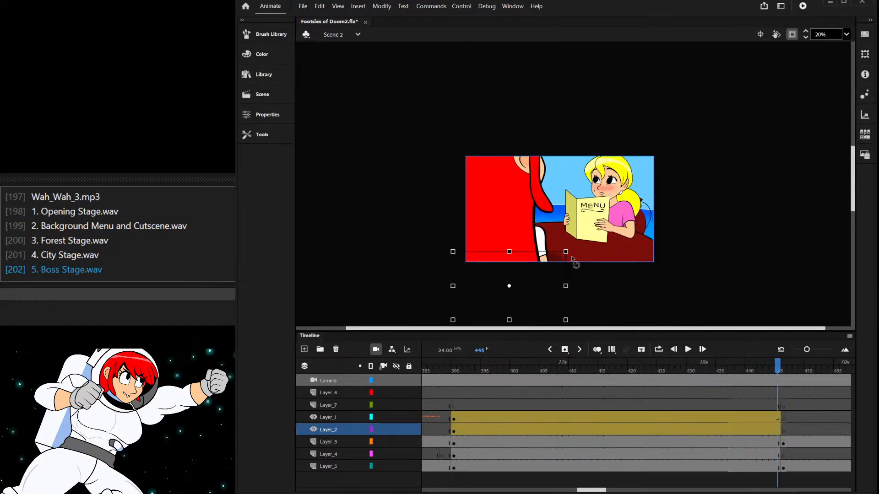
{"action": "left_click_drag", "start_coordinate": [575, 250], "coordinate": [615, 227]}
{"action": "left_click_drag", "start_coordinate": [777, 370], "coordinate": [778, 411]}
{"action": "left_click", "coordinate": [753, 370]}
- Lengthen the menu table shot by inserting eight frames across all layers near its end
{"action": "key", "text": "F5"}
{"action": "key", "text": "F5"}
{"action": "key", "text": "F5"}
{"action": "key", "text": "F5"}
{"action": "key", "text": "F5"}
{"action": "key", "text": "F5"}
{"action": "key", "text": "F5"}
{"action": "key", "text": "F5"}
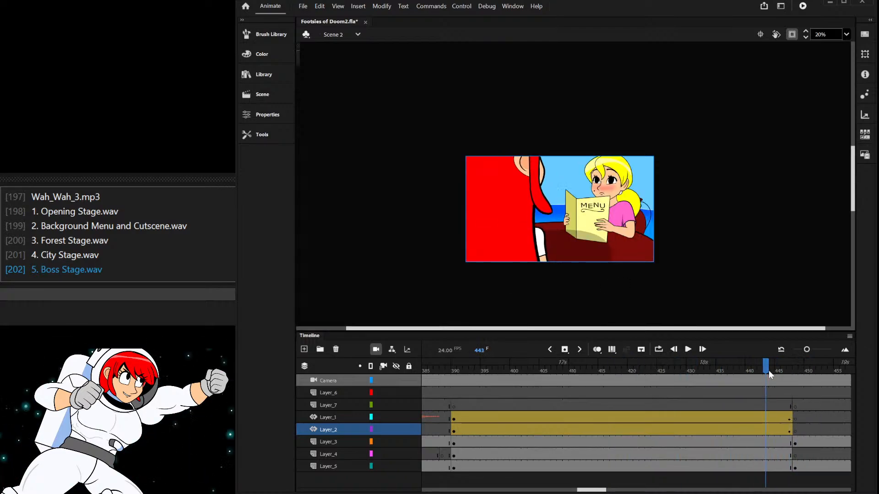
- Insert keyframes at frame 472 to split the foot shot, and delete its artwork from the section before frame 472
{"action": "left_click_drag", "start_coordinate": [793, 371], "coordinate": [640, 469]}
{"action": "key", "text": "F6"}
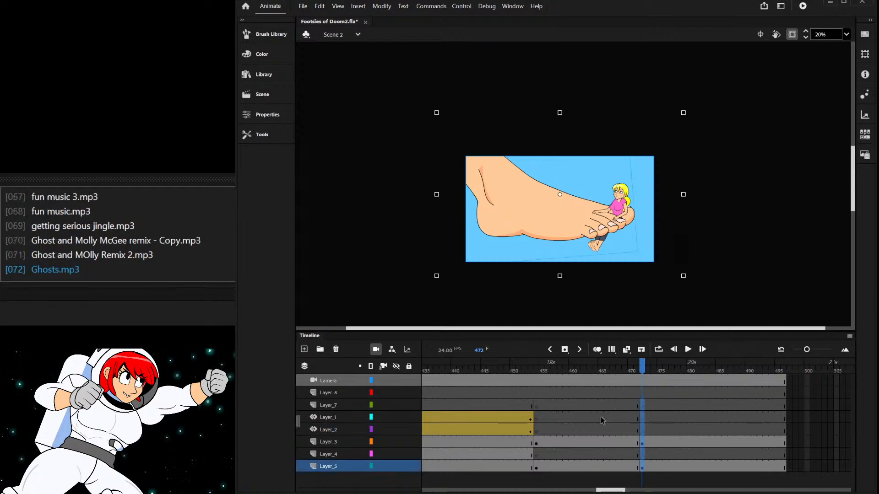
{"action": "left_click_drag", "start_coordinate": [565, 416], "coordinate": [562, 470]}
{"action": "key", "text": "Delete"}
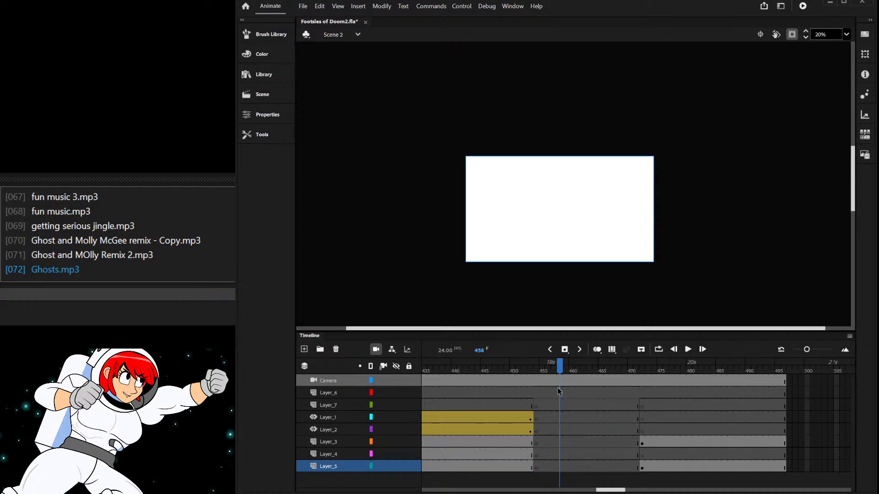
- Copy the red-haired character's Layer_2 artwork at frame 169 and paste it in place on Layer_3 at frame 460
{"action": "left_click_drag", "start_coordinate": [570, 373], "coordinate": [740, 408]}
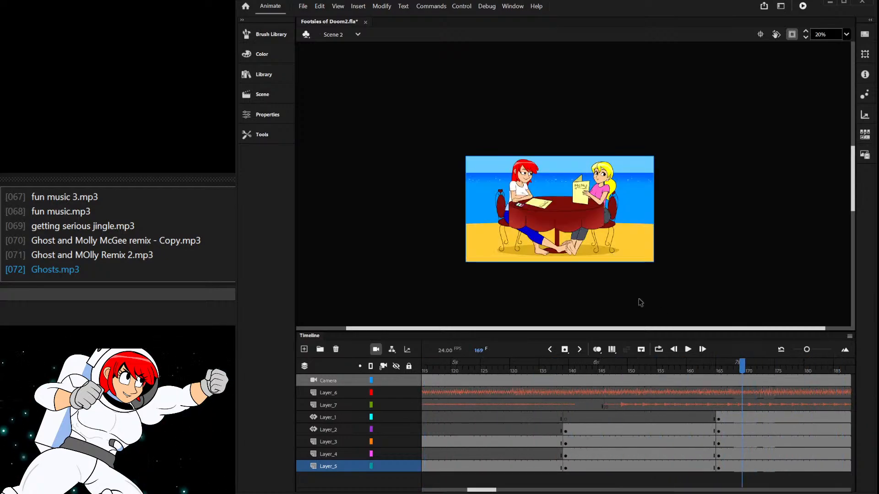
{"action": "left_click", "coordinate": [534, 177]}
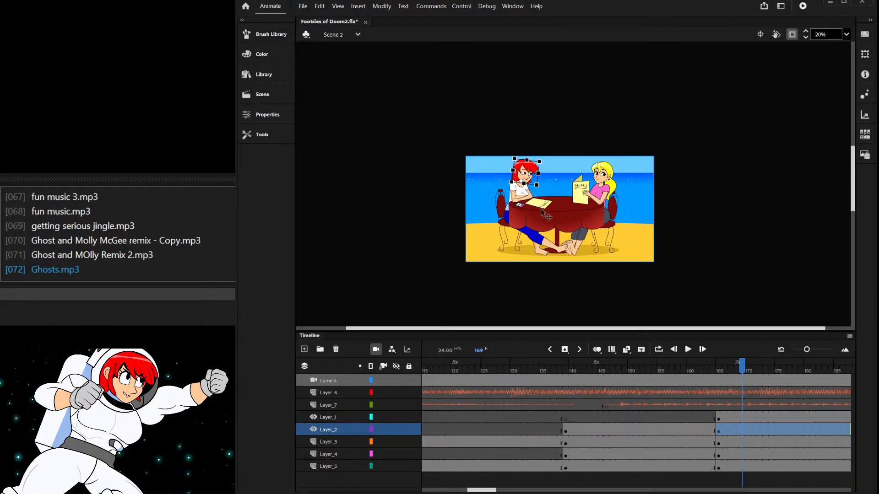
{"action": "left_click", "coordinate": [742, 430]}
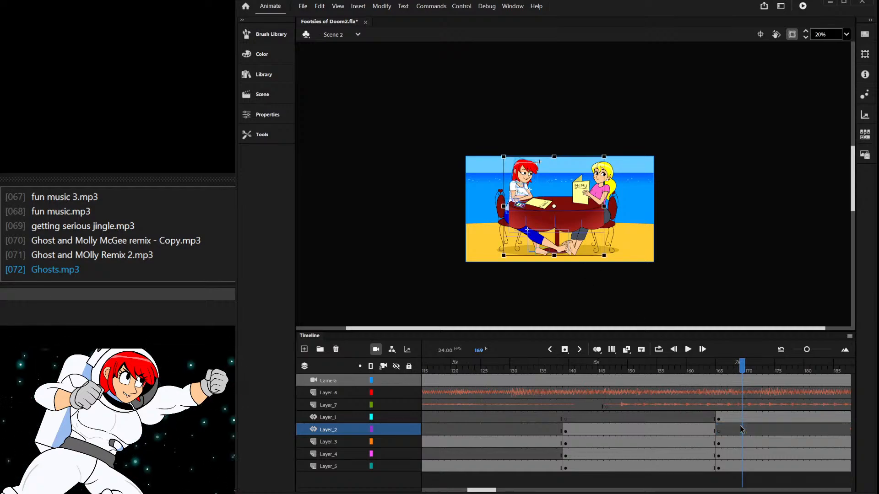
{"action": "key", "text": "Delete"}
{"action": "key", "text": "ctrl+z"}
{"action": "left_click_drag", "start_coordinate": [778, 380], "coordinate": [718, 406]}
{"action": "left_click", "coordinate": [659, 442]}
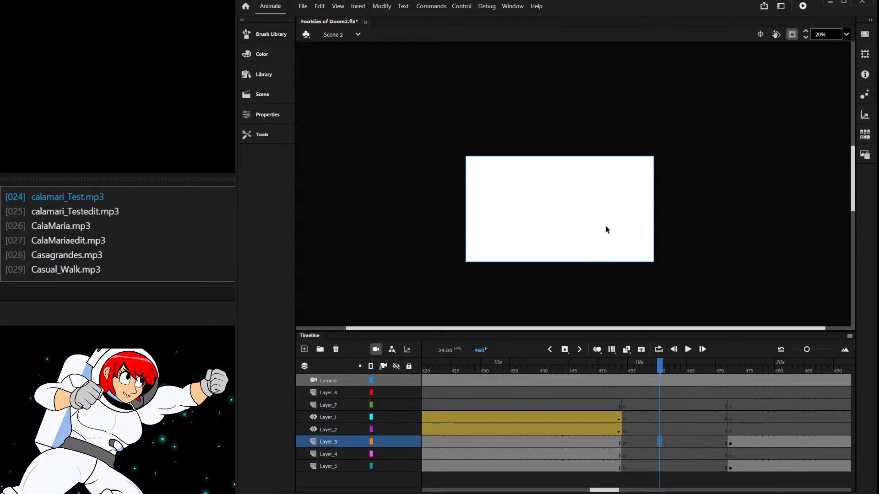
{"action": "key", "text": "ctrl+shift+v"}
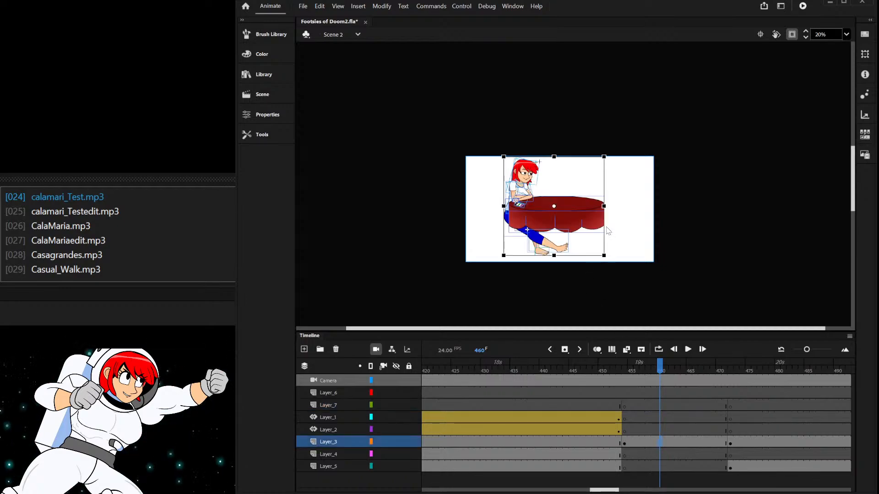
- Delete the red tablecloth from the pasted artwork, then undo the trial deletion of the character's lower parts
{"action": "left_click", "coordinate": [620, 200]}
{"action": "left_click_drag", "start_coordinate": [592, 215], "coordinate": [562, 239]}
{"action": "key", "text": "Delete"}
{"action": "left_click_drag", "start_coordinate": [476, 259], "coordinate": [609, 207]}
{"action": "key", "text": "Delete"}
{"action": "key", "text": "ctrl+z"}
- Delete the phone, both legs and the leftover hip line from the red-haired character on Layer_3
{"action": "scroll", "coordinate": [519, 206], "scroll_direction": "up", "scroll_amount": 4}
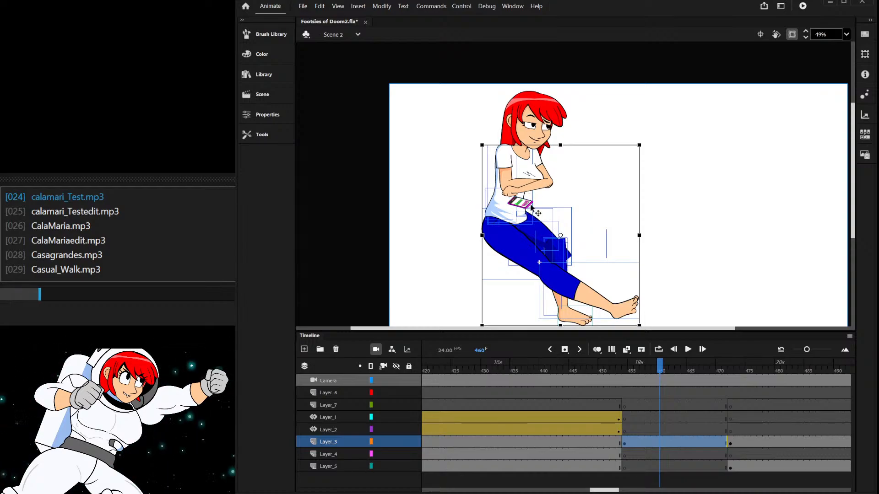
{"action": "left_click", "coordinate": [583, 201]}
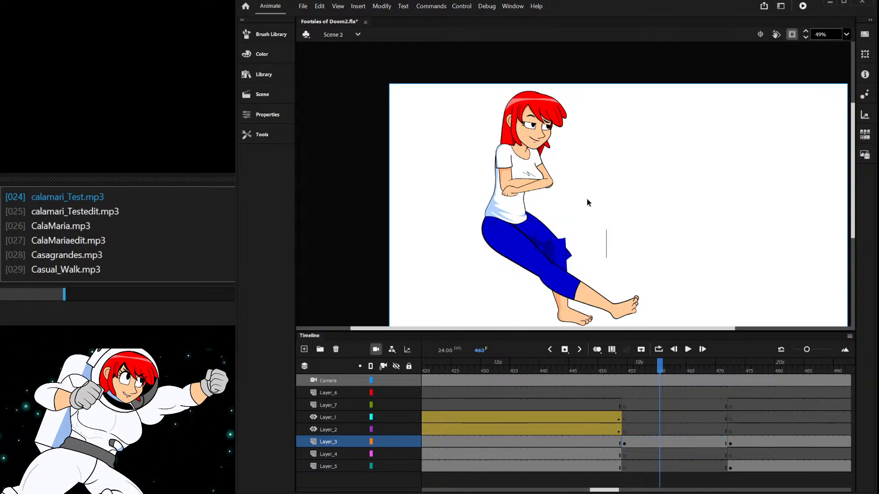
{"action": "left_click_drag", "start_coordinate": [449, 243], "coordinate": [743, 380]}
{"action": "key", "text": "Delete"}
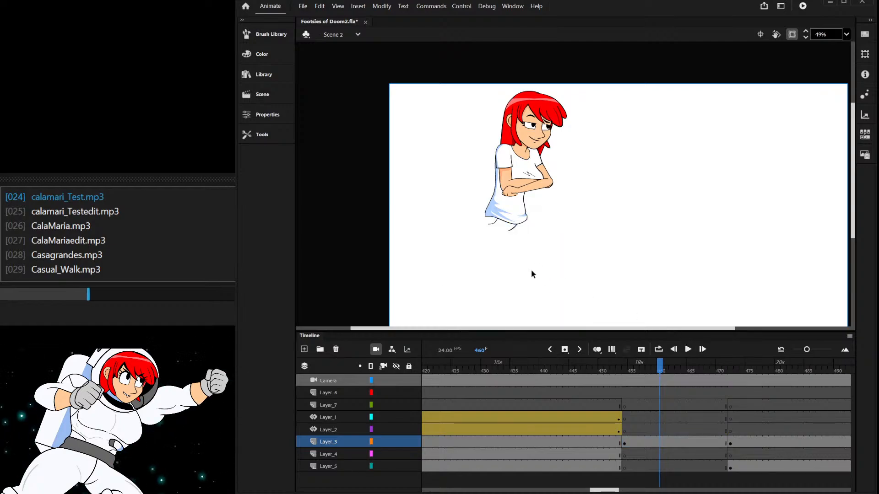
{"action": "left_click", "coordinate": [513, 227]}
{"action": "key", "text": "Delete"}
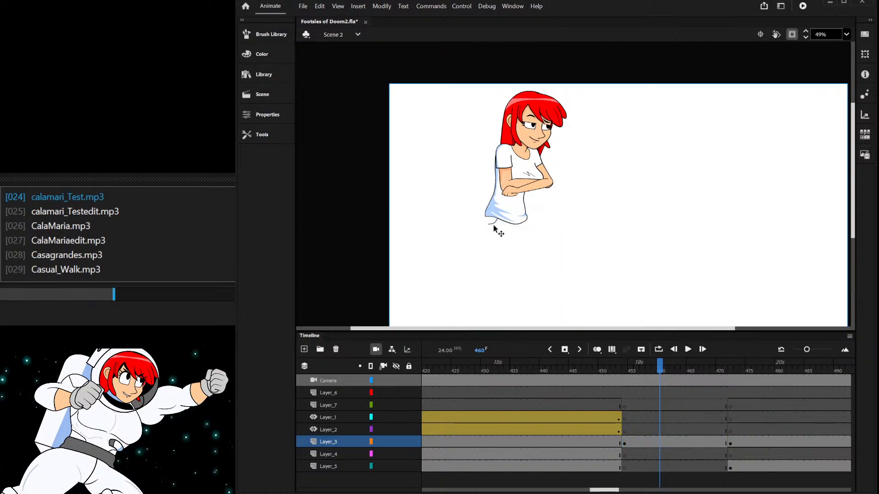
- Move the red-haired character's remaining upper body down so the torso meets the stage's bottom edge
{"action": "left_click_drag", "start_coordinate": [421, 271], "coordinate": [556, 135]}
{"action": "scroll", "coordinate": [583, 99], "scroll_direction": "down", "scroll_amount": 2}
{"action": "left_click_drag", "start_coordinate": [540, 123], "coordinate": [540, 209]}
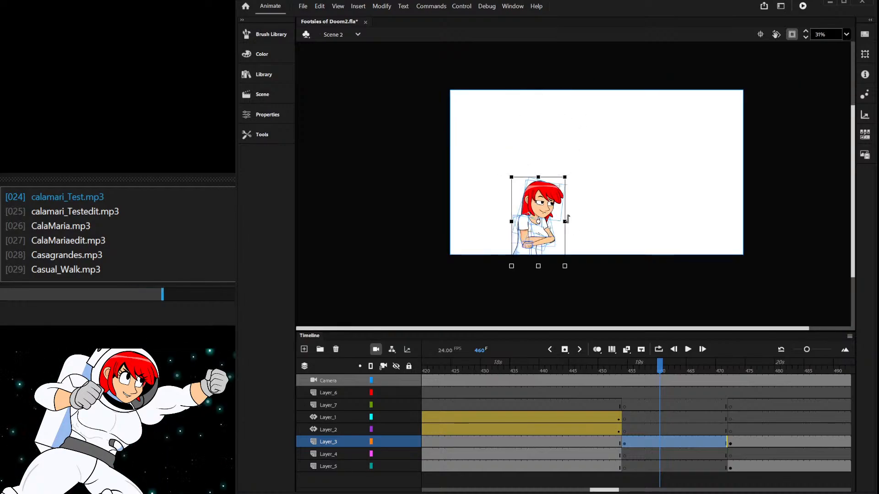
{"action": "left_click", "coordinate": [506, 166]}
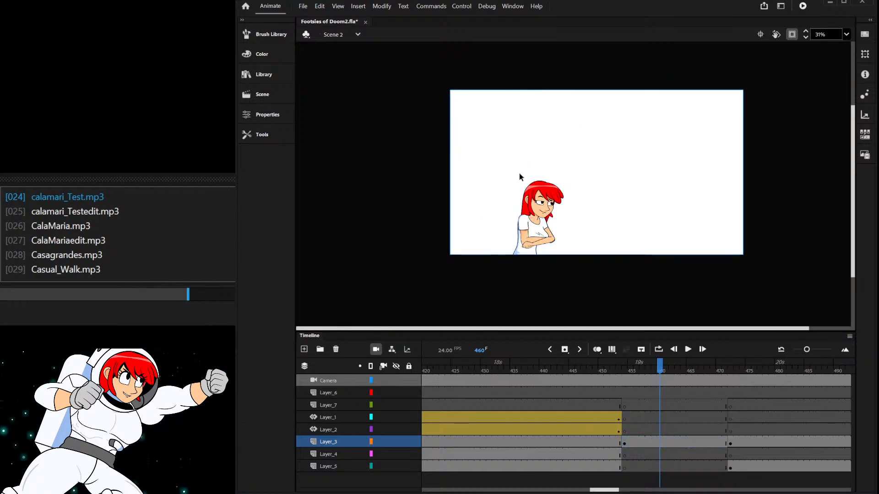
- Switch the red-haired character's head on Layer_3 to its wide-eyed expression
{"action": "scroll", "coordinate": [543, 200], "scroll_direction": "up", "scroll_amount": 4}
{"action": "left_click", "coordinate": [538, 201]}
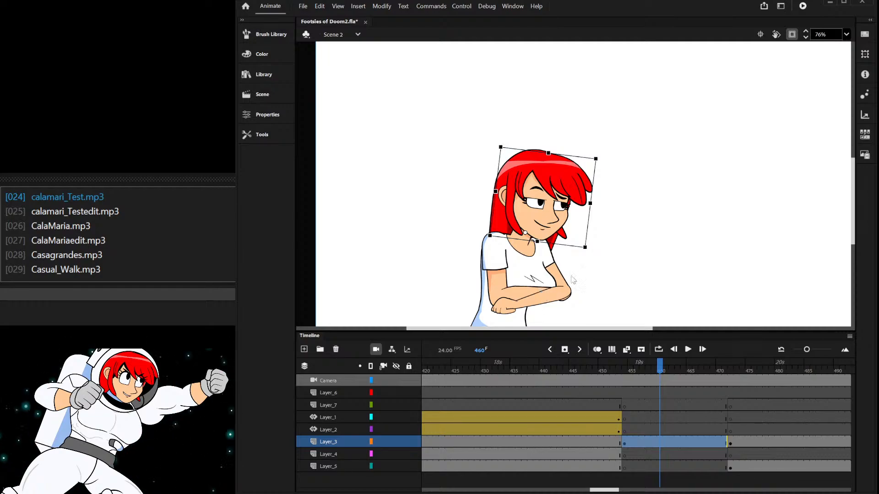
{"action": "key", "text": "ctrl+z"}
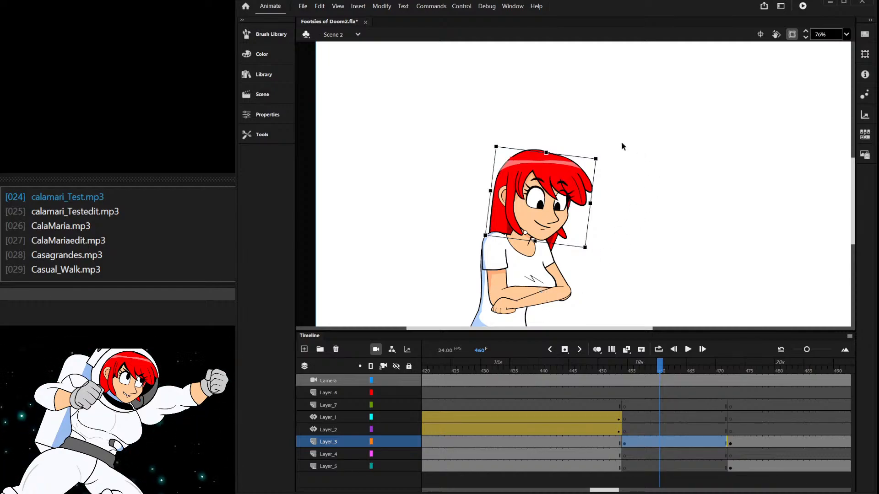
- In Head copy 6, open dem eyes copy 5 and pull in the red bangs' corner that pokes past the hair outline
{"action": "scroll", "coordinate": [524, 169], "scroll_direction": "up", "scroll_amount": 3}
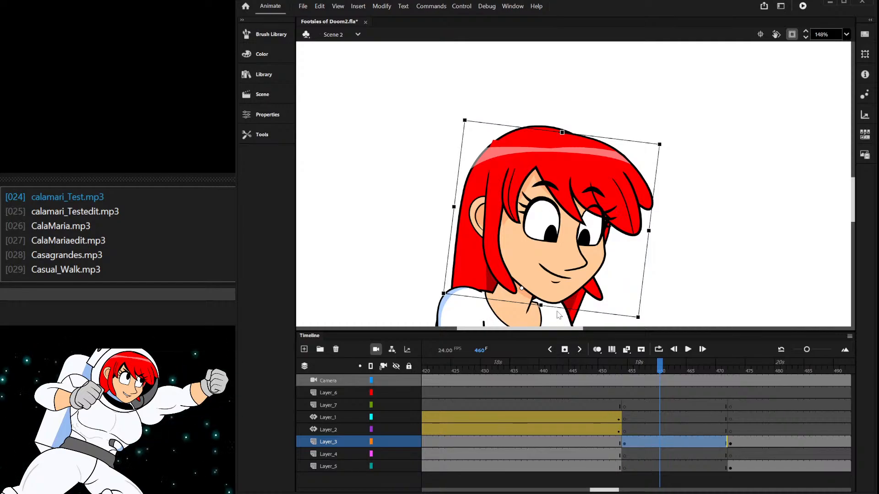
{"action": "scroll", "coordinate": [500, 146], "scroll_direction": "up", "scroll_amount": 3}
{"action": "double_click", "coordinate": [498, 142]}
{"action": "left_click", "coordinate": [495, 140]}
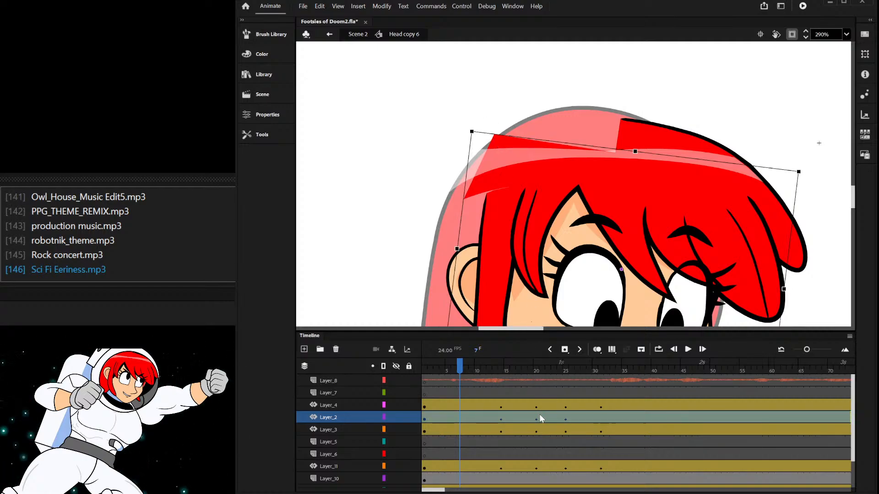
{"action": "double_click", "coordinate": [494, 141]}
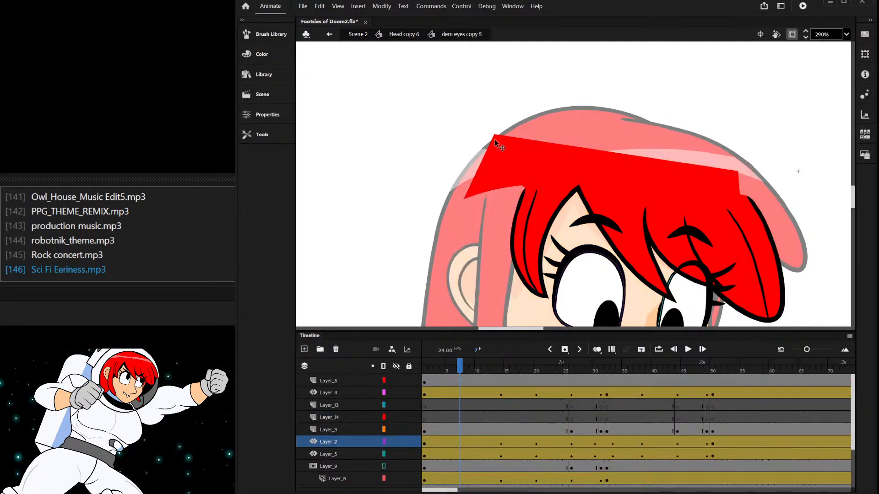
{"action": "double_click", "coordinate": [494, 136]}
{"action": "double_click", "coordinate": [485, 118]}
{"action": "double_click", "coordinate": [485, 118]}
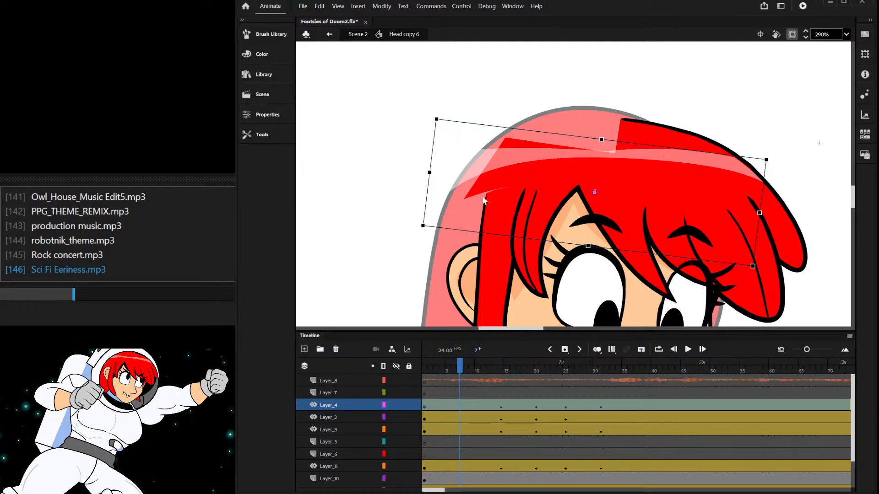
- Reshape the hair highlight in Symbol 173 copy 5 so its end fits inside the hair outline, and return to Scene 2
{"action": "double_click", "coordinate": [474, 168]}
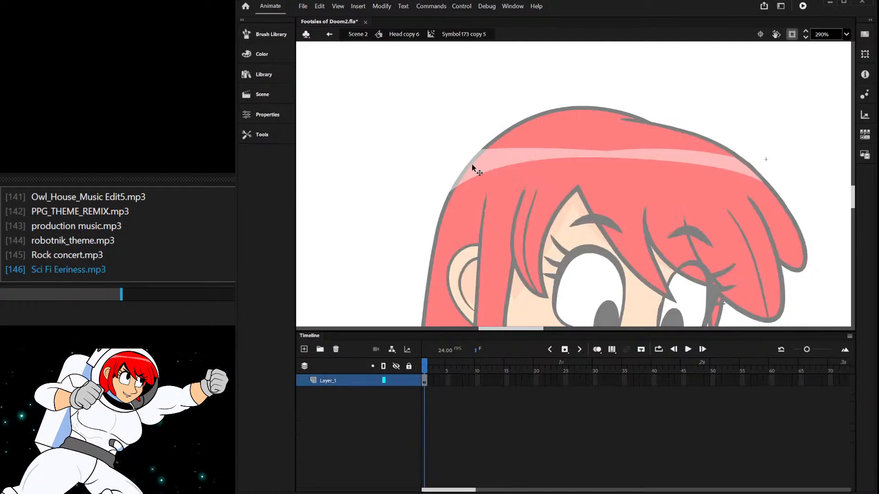
{"action": "double_click", "coordinate": [473, 166]}
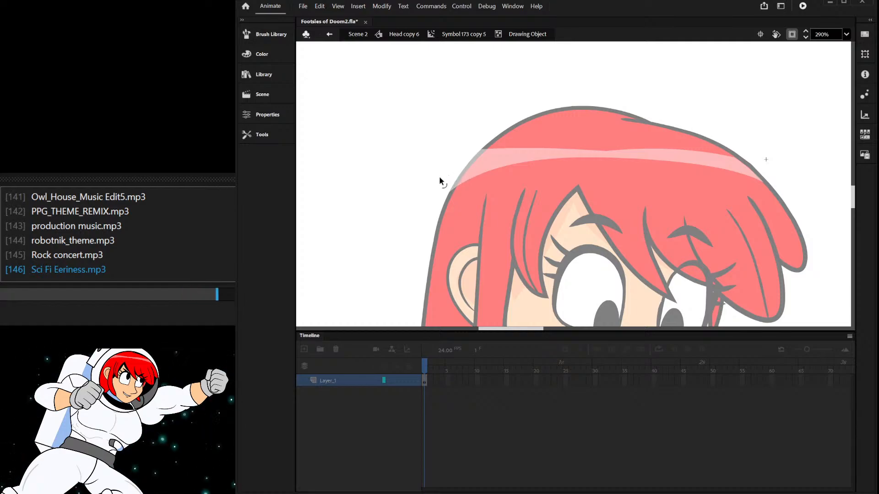
{"action": "left_click", "coordinate": [442, 200]}
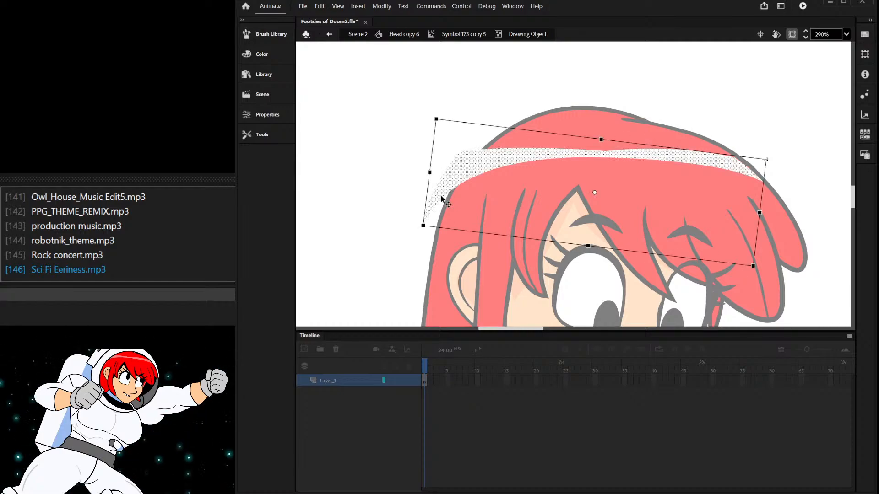
{"action": "left_click", "coordinate": [446, 201]}
{"action": "left_click_drag", "start_coordinate": [423, 224], "coordinate": [445, 227]}
{"action": "left_click", "coordinate": [475, 153]}
{"action": "left_click", "coordinate": [475, 142]}
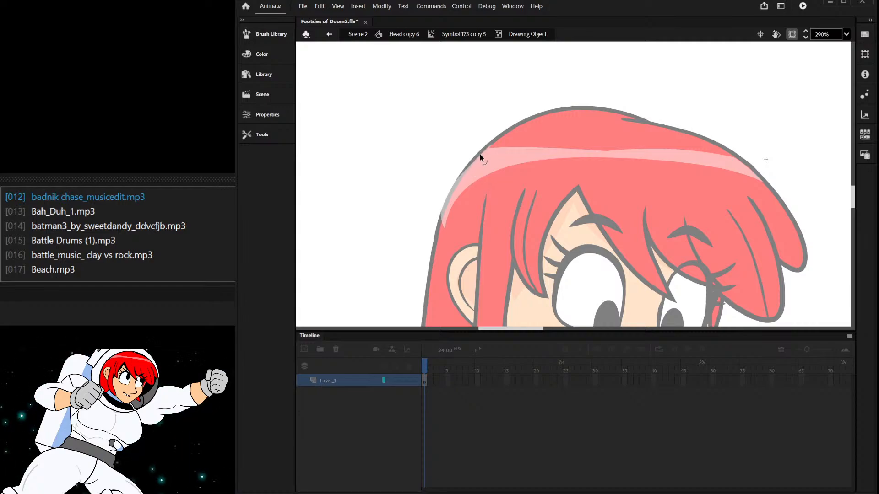
{"action": "mouse_move", "coordinate": [439, 200]}
{"action": "left_mouse_down"}
{"action": "mouse_move", "coordinate": [450, 188]}
{"action": "mouse_move", "coordinate": [440, 235]}
{"action": "mouse_move", "coordinate": [447, 203]}
{"action": "left_mouse_up"}
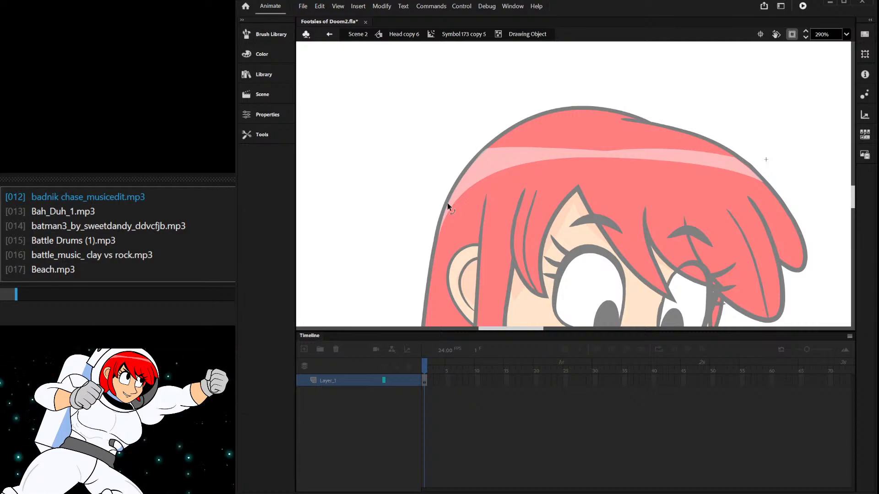
{"action": "double_click", "coordinate": [418, 191]}
{"action": "scroll", "coordinate": [427, 163], "scroll_direction": "down", "scroll_amount": 2}
{"action": "double_click", "coordinate": [482, 117]}
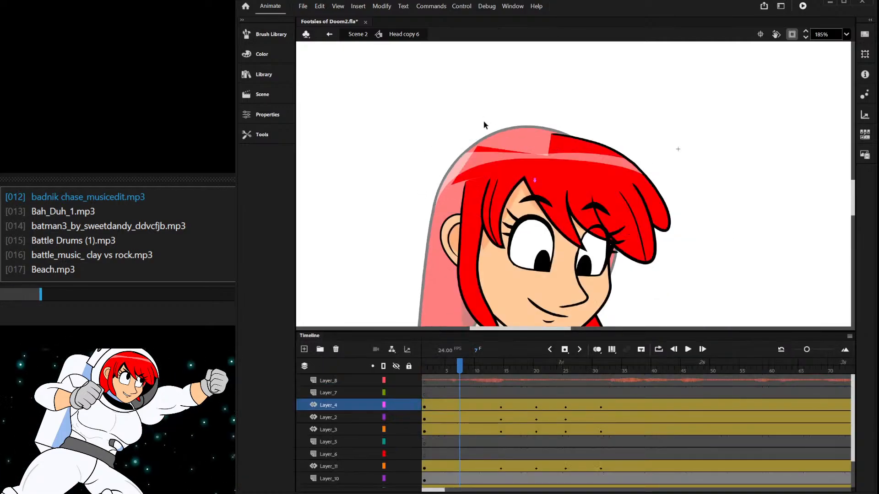
{"action": "scroll", "coordinate": [496, 110], "scroll_direction": "down", "scroll_amount": 1}
{"action": "double_click", "coordinate": [497, 107]}
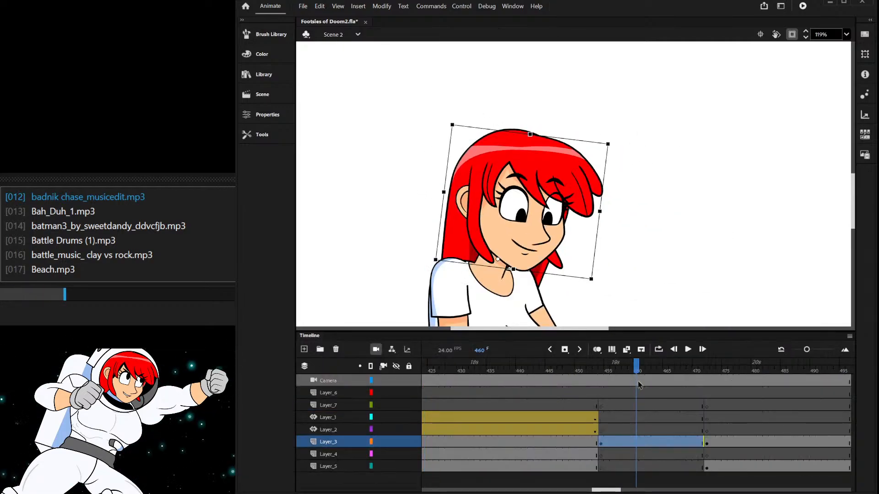
- Open dem eyes copy 5 inside the Head copy 8 symbol and remove all its frames after frame 1
{"action": "mouse_move", "coordinate": [636, 366]}
{"action": "left_mouse_down"}
{"action": "mouse_move", "coordinate": [612, 365]}
{"action": "mouse_move", "coordinate": [624, 365]}
{"action": "left_mouse_up"}
{"action": "scroll", "coordinate": [551, 170], "scroll_direction": "down", "scroll_amount": 4}
{"action": "scroll", "coordinate": [551, 170], "scroll_direction": "up", "scroll_amount": 2}
{"action": "scroll", "coordinate": [541, 184], "scroll_direction": "up", "scroll_amount": 3}
{"action": "left_click", "coordinate": [526, 206]}
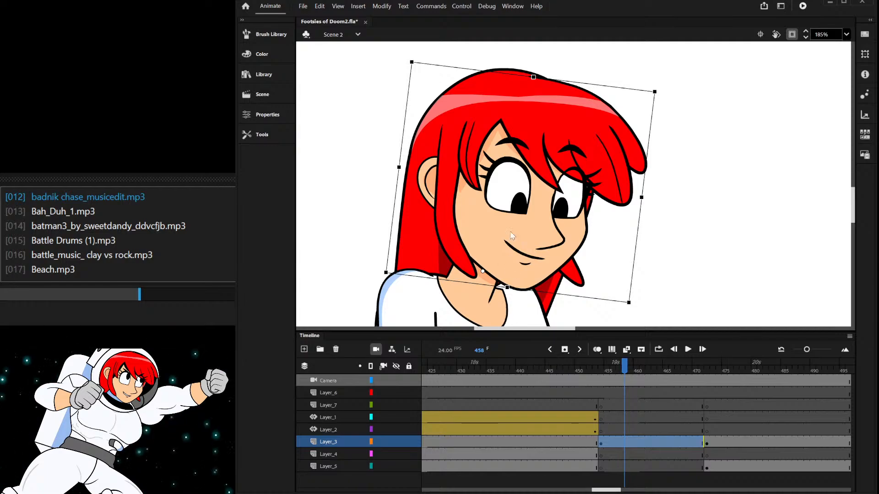
{"action": "double_click", "coordinate": [520, 206]}
{"action": "double_click", "coordinate": [519, 201]}
{"action": "left_click", "coordinate": [519, 201]}
{"action": "left_click_drag", "start_coordinate": [427, 465], "coordinate": [730, 233]}
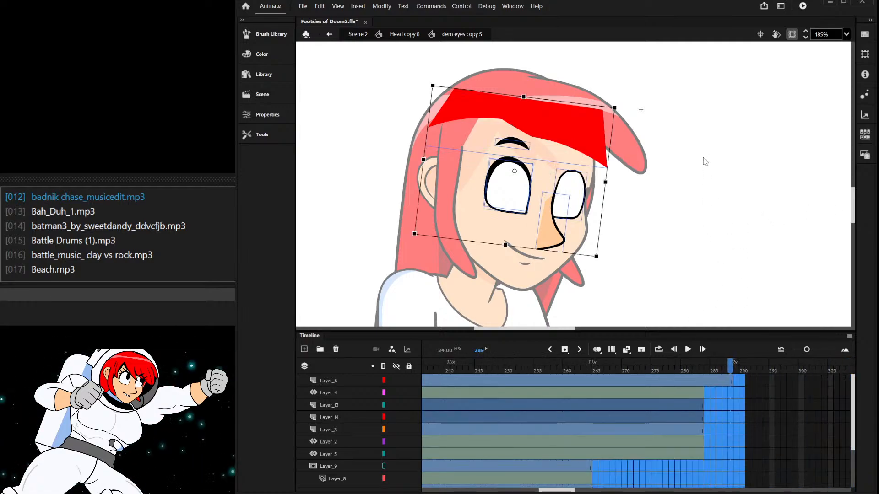
{"action": "key", "text": "Home"}
{"action": "left_click", "coordinate": [446, 215]}
- Move both of the red-haired character's pupils up within the eyes so the gaze lifts toward the blonde
{"action": "scroll", "coordinate": [503, 206], "scroll_direction": "up", "scroll_amount": 3}
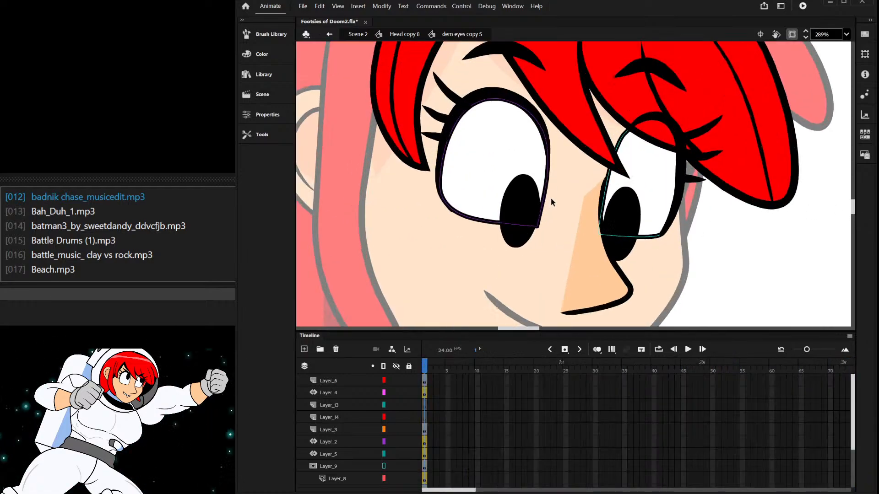
{"action": "left_click", "coordinate": [538, 158]}
{"action": "left_click_drag", "start_coordinate": [538, 146], "coordinate": [539, 147]}
{"action": "left_click_drag", "start_coordinate": [621, 196], "coordinate": [626, 149]}
{"action": "scroll", "coordinate": [553, 144], "scroll_direction": "down", "scroll_amount": 3}
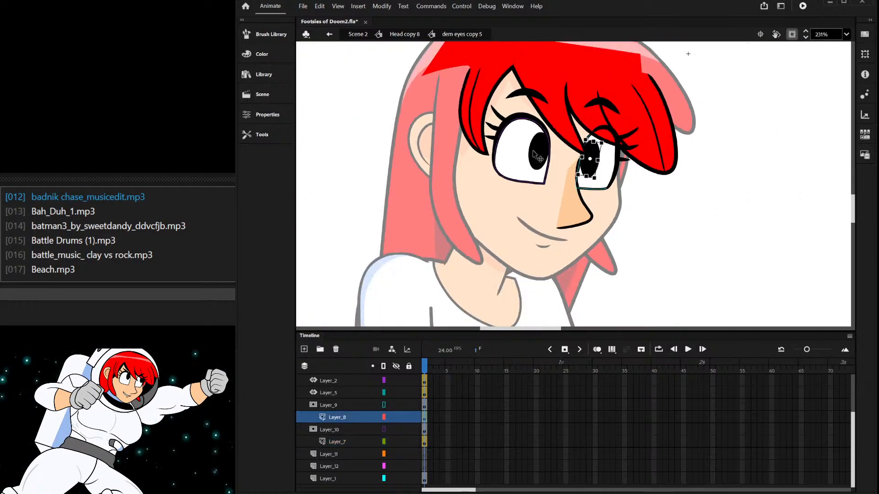
{"action": "left_click", "coordinate": [533, 151]}
{"action": "left_click_drag", "start_coordinate": [589, 158], "coordinate": [596, 165]}
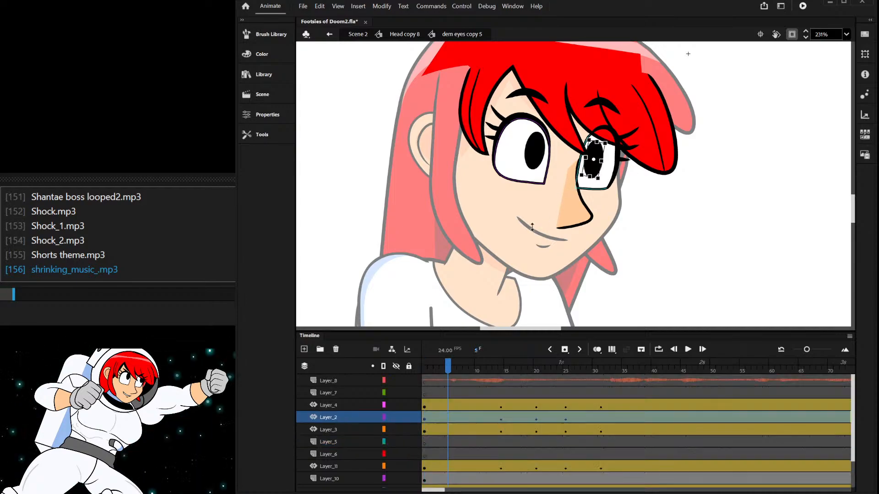
- In Head copy 8, remove the motion tweens from Layer_4, Layer_2, Layer_3, Layer_11, Layer_1 and Layer_9, keeping the frame 1 pose
{"action": "double_click", "coordinate": [533, 231]}
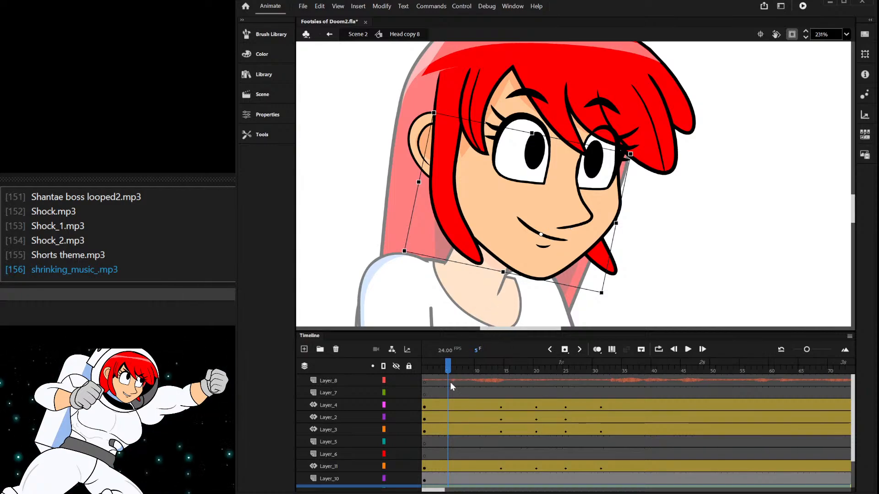
{"action": "left_click", "coordinate": [443, 392]}
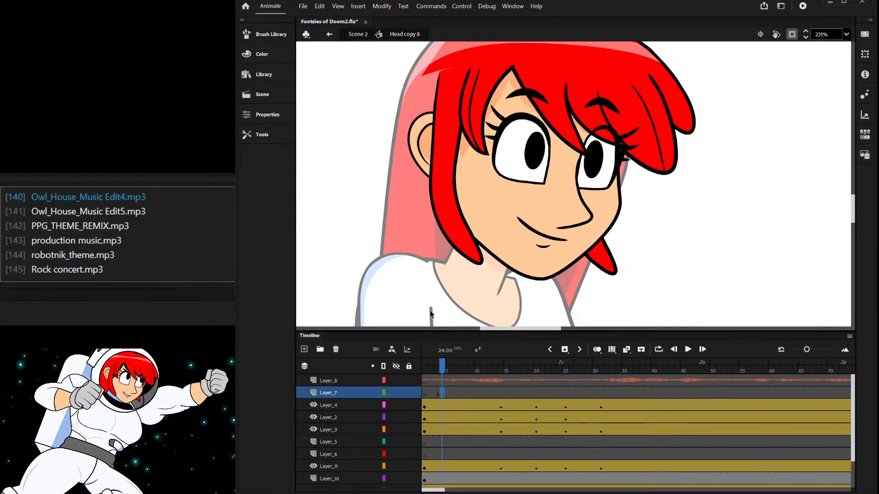
{"action": "left_click", "coordinate": [424, 381]}
{"action": "scroll", "coordinate": [446, 396], "scroll_direction": "down", "scroll_amount": 2}
{"action": "scroll", "coordinate": [439, 403], "scroll_direction": "up", "scroll_amount": 2}
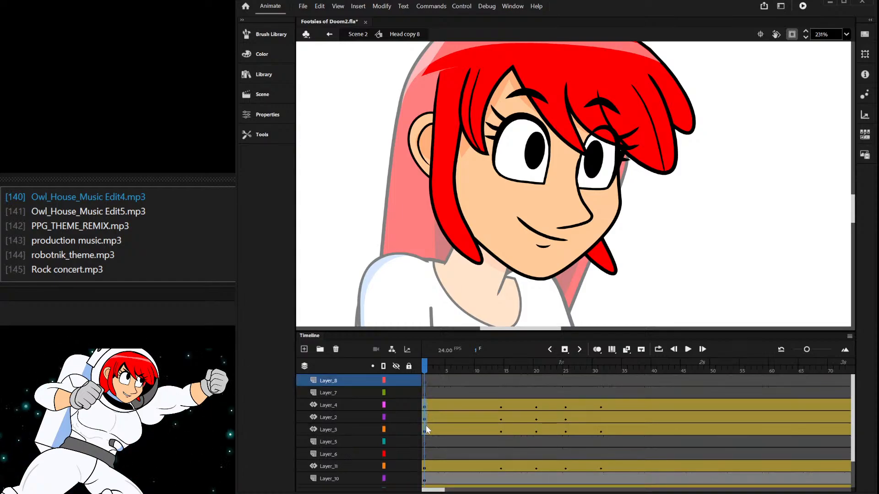
{"action": "left_click", "coordinate": [424, 429]}
{"action": "scroll", "coordinate": [460, 405], "scroll_direction": "down", "scroll_amount": 2}
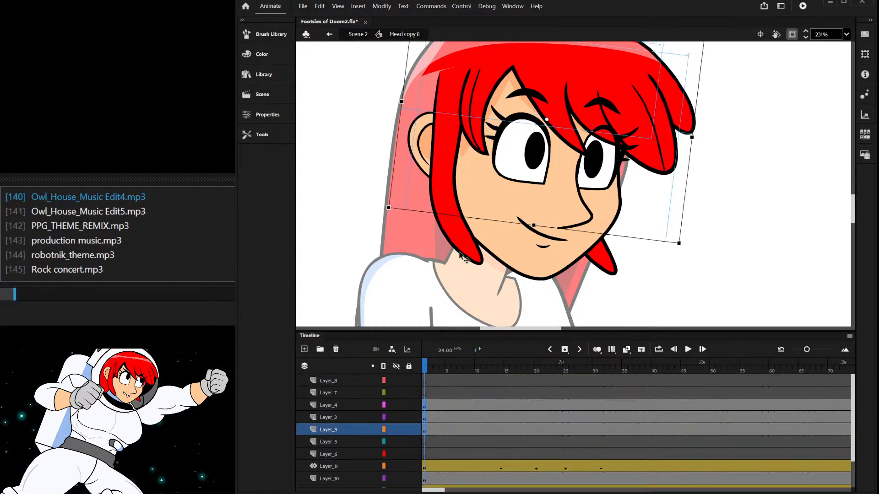
{"action": "left_click", "coordinate": [425, 430]}
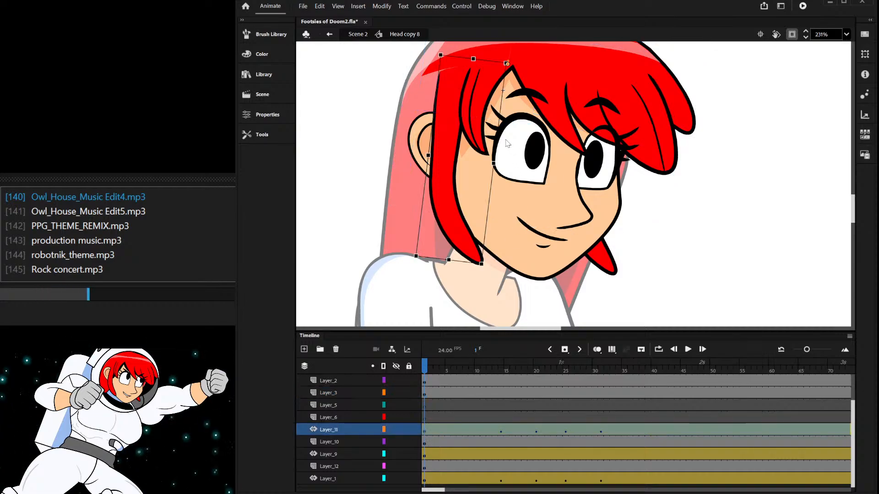
{"action": "left_click", "coordinate": [424, 479]}
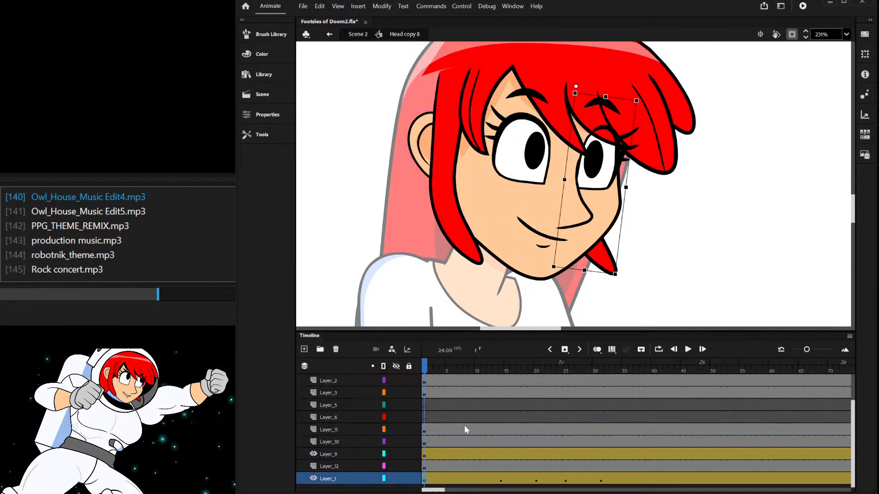
{"action": "left_click", "coordinate": [424, 466]}
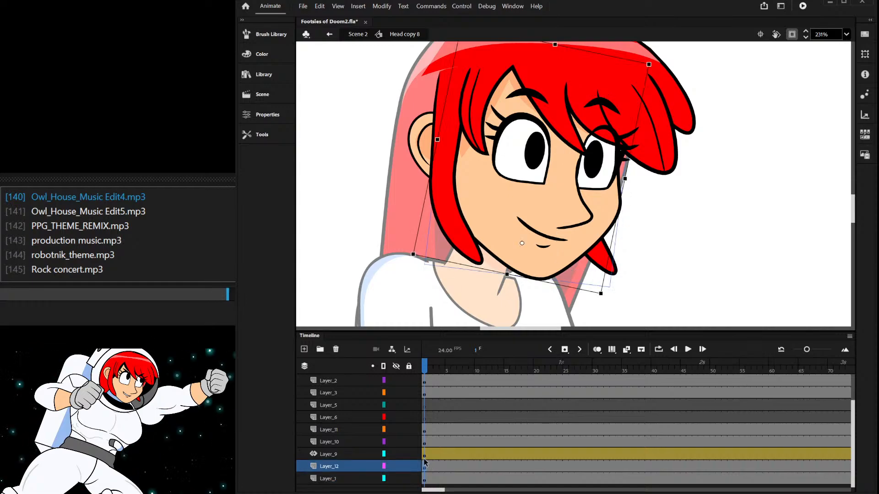
{"action": "left_click", "coordinate": [424, 455]}
- Open the smile copy 3 symbol inside Head copy 8 and delete the smile line from the face
{"action": "left_click", "coordinate": [476, 161]}
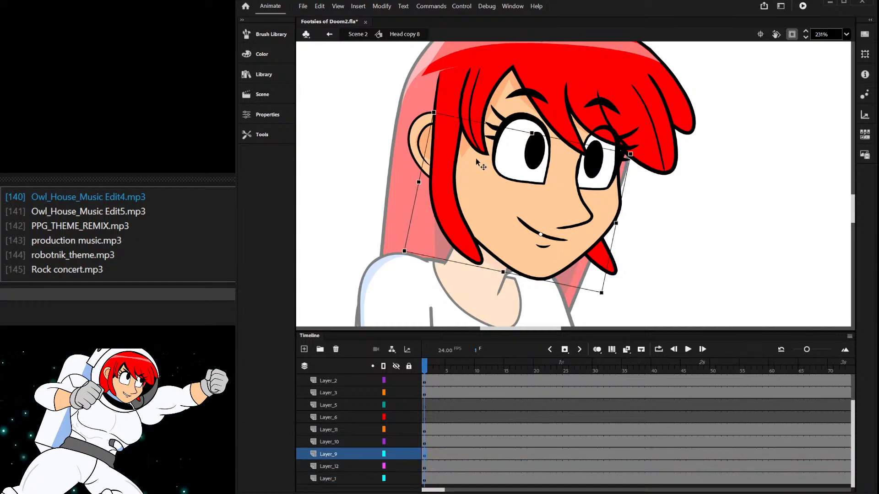
{"action": "left_click", "coordinate": [393, 224]}
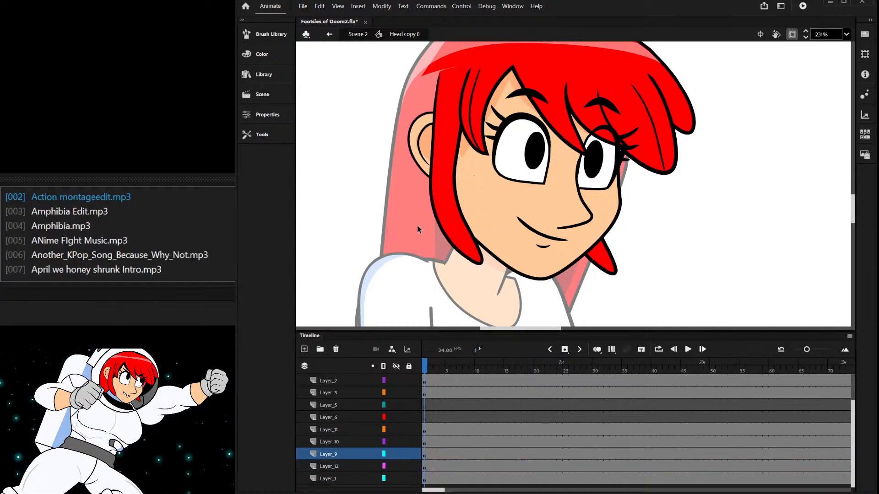
{"action": "left_click", "coordinate": [540, 233]}
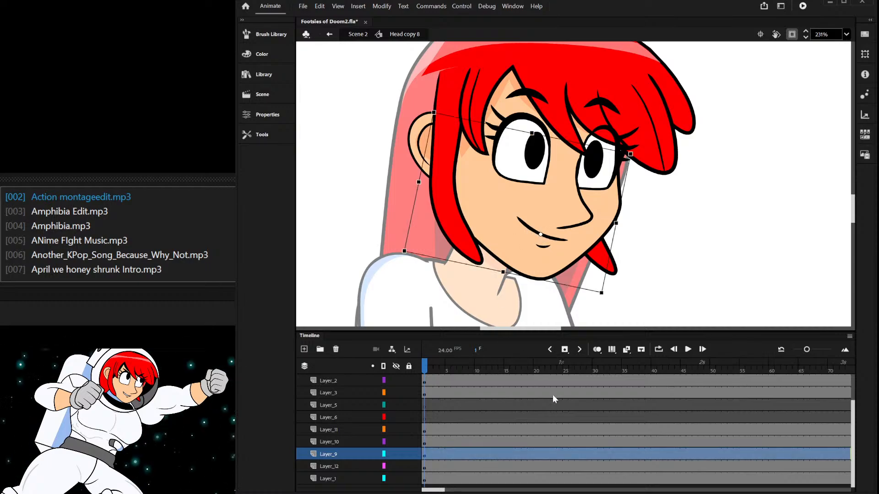
{"action": "double_click", "coordinate": [527, 227]}
{"action": "key", "text": "Delete"}
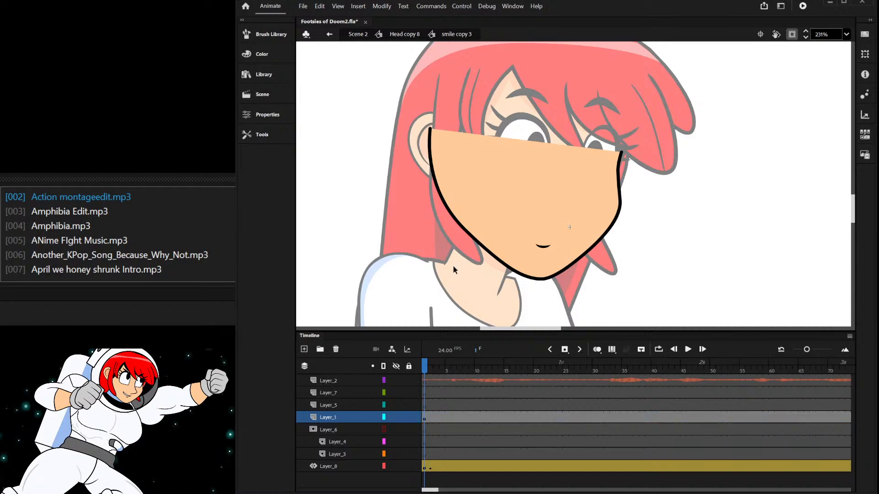
{"action": "mouse_move", "coordinate": [430, 364]}
{"action": "left_mouse_down"}
{"action": "mouse_move", "coordinate": [441, 363]}
{"action": "mouse_move", "coordinate": [424, 363]}
{"action": "left_mouse_up"}
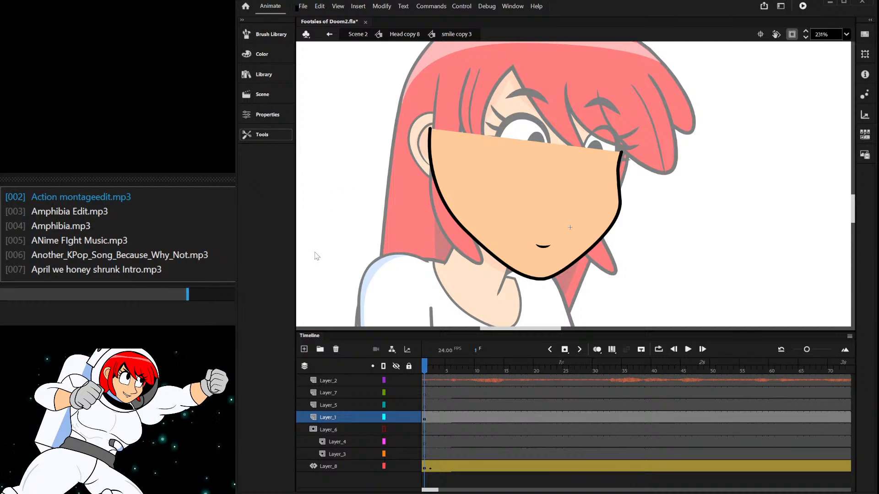
- Draw a small black oval mouth, tilt it clockwise above the lower lip line, and return to Scene 2
{"action": "left_click_drag", "start_coordinate": [554, 217], "coordinate": [561, 243]}
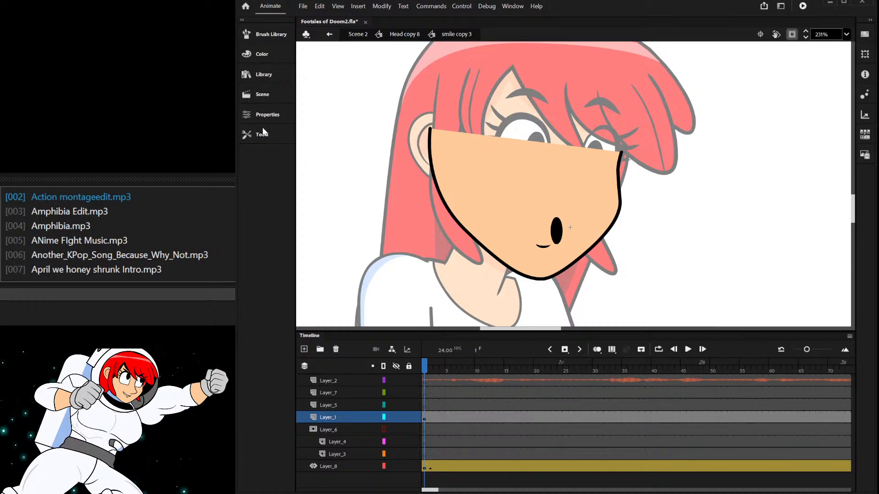
{"action": "left_click", "coordinate": [555, 233]}
{"action": "key", "text": "q"}
{"action": "scroll", "coordinate": [567, 225], "scroll_direction": "up", "scroll_amount": 4}
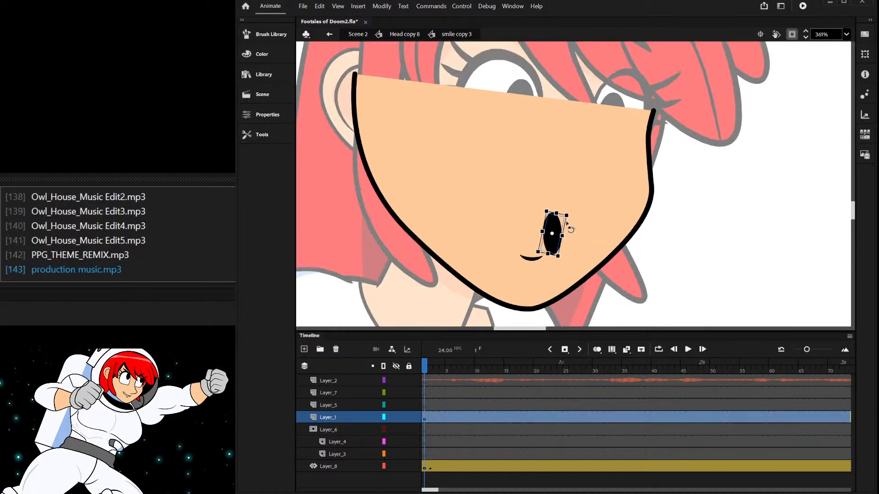
{"action": "left_click_drag", "start_coordinate": [570, 212], "coordinate": [579, 218]}
{"action": "mouse_move", "coordinate": [543, 242]}
{"action": "left_mouse_down"}
{"action": "mouse_move", "coordinate": [523, 239]}
{"action": "mouse_move", "coordinate": [535, 240]}
{"action": "left_mouse_up"}
{"action": "scroll", "coordinate": [535, 240], "scroll_direction": "down", "scroll_amount": 3}
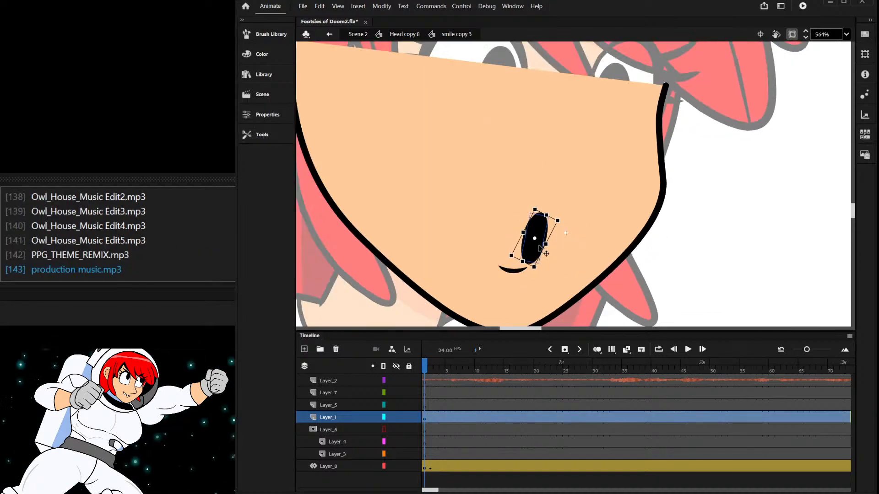
{"action": "left_click", "coordinate": [351, 34]}
{"action": "scroll", "coordinate": [516, 179], "scroll_direction": "down", "scroll_amount": 2}
{"action": "scroll", "coordinate": [527, 226], "scroll_direction": "up", "scroll_amount": 2}
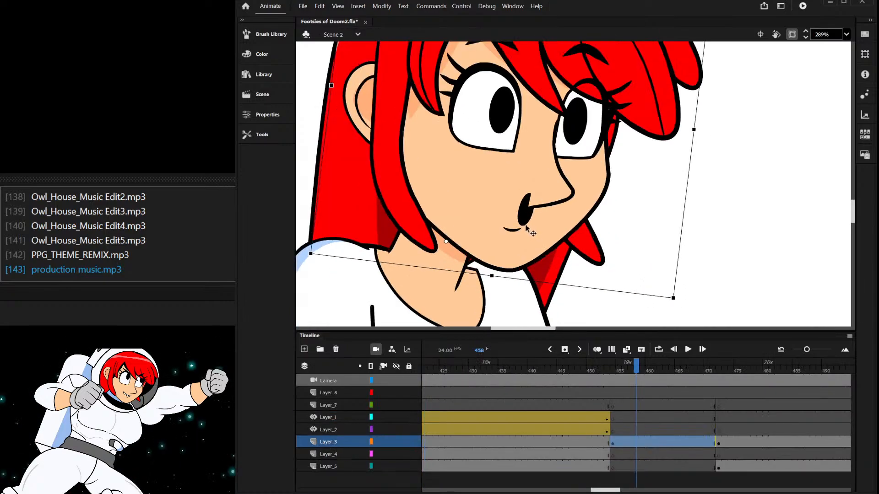
- Reopen smile copy 3, move the oval mouth and lower lip line down clear of the nose, and return to Scene 2
{"action": "double_click", "coordinate": [517, 232]}
{"action": "double_click", "coordinate": [512, 229]}
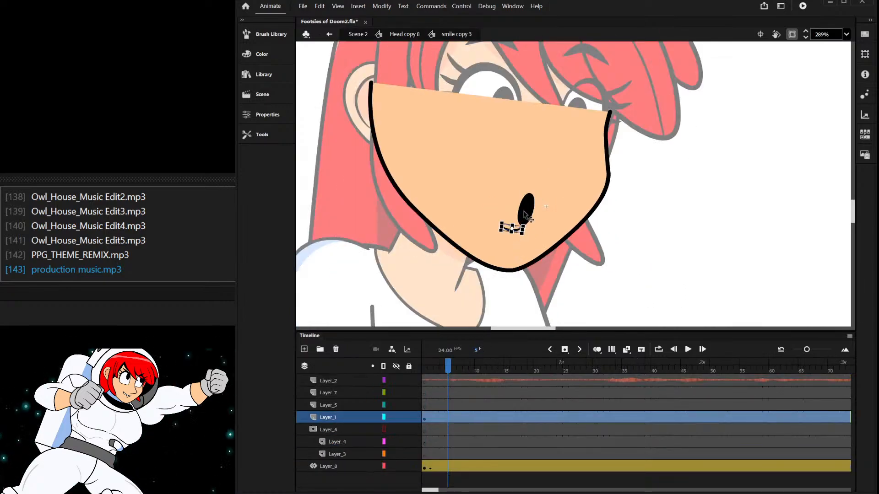
{"action": "double_click", "coordinate": [559, 292]}
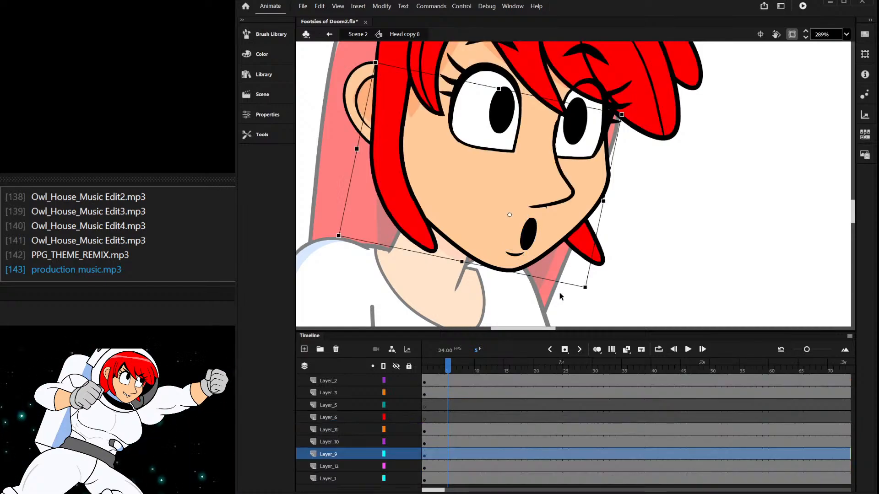
{"action": "scroll", "coordinate": [517, 271], "scroll_direction": "down", "scroll_amount": 3}
{"action": "left_click", "coordinate": [357, 34]}
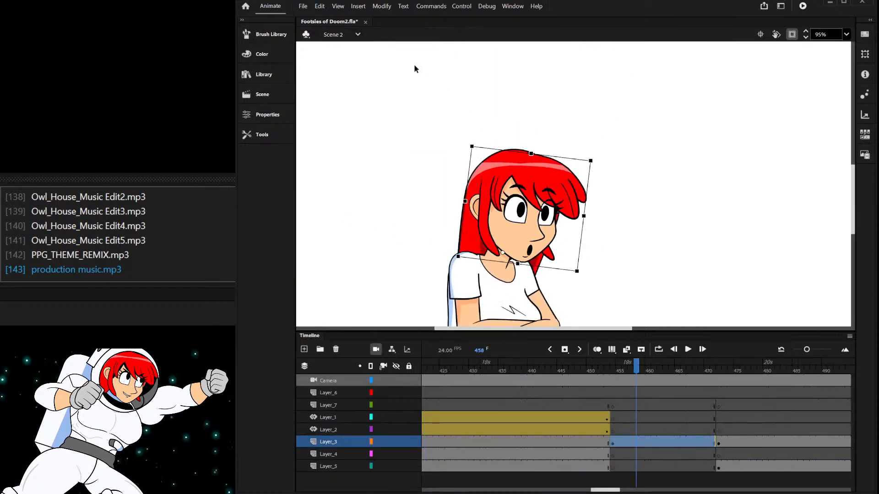
- Enlarge and reposition the red-haired character, add a motion tween on Layer_3, and scale her up further at frame 459
{"action": "scroll", "coordinate": [529, 105], "scroll_direction": "down", "scroll_amount": 3}
{"action": "left_click", "coordinate": [641, 444]}
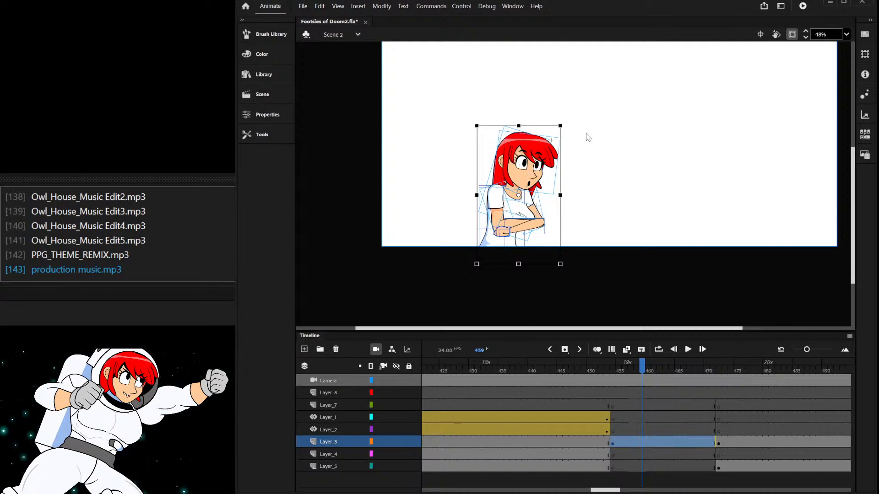
{"action": "left_click_drag", "start_coordinate": [571, 109], "coordinate": [656, 43]}
{"action": "scroll", "coordinate": [614, 90], "scroll_direction": "down", "scroll_amount": 2}
{"action": "left_click_drag", "start_coordinate": [600, 81], "coordinate": [616, 94]}
{"action": "left_click_drag", "start_coordinate": [582, 117], "coordinate": [607, 123]}
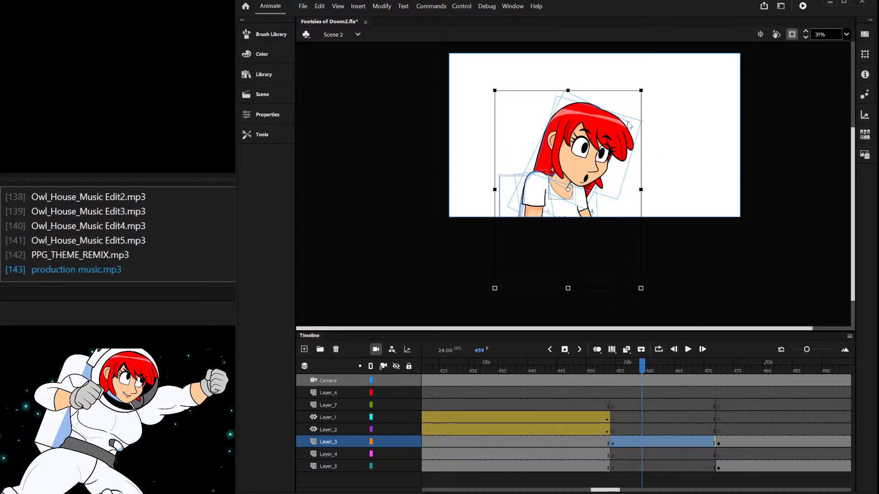
{"action": "left_click_drag", "start_coordinate": [642, 93], "coordinate": [678, 41]}
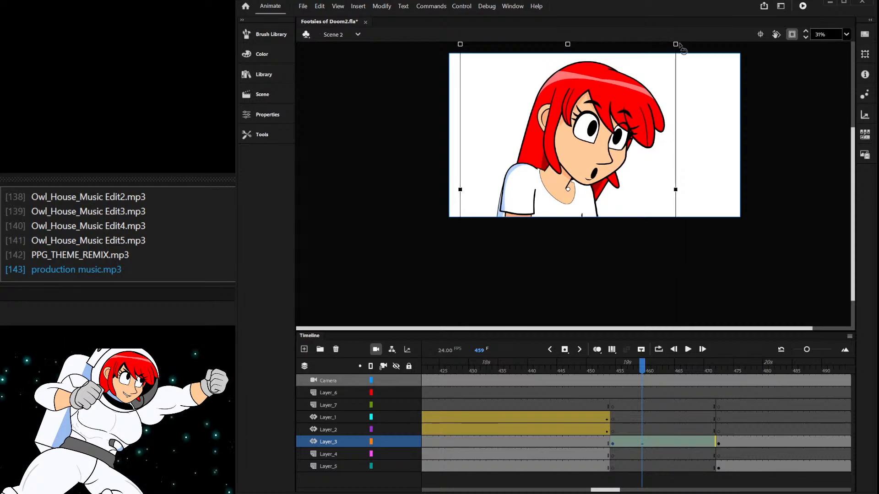
{"action": "left_click", "coordinate": [698, 79]}
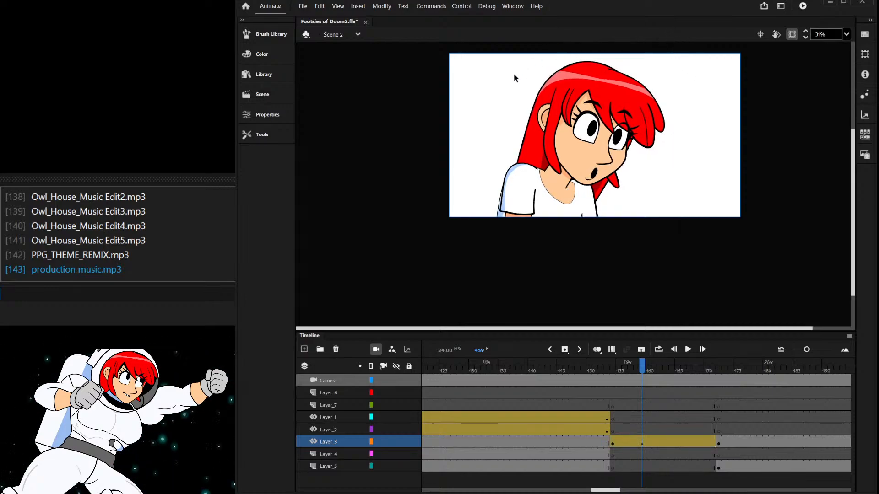
- Open Symbol 54 to examine the neck and shirt artwork, and return to Scene 2
{"action": "scroll", "coordinate": [526, 206], "scroll_direction": "up", "scroll_amount": 3}
{"action": "double_click", "coordinate": [558, 208]}
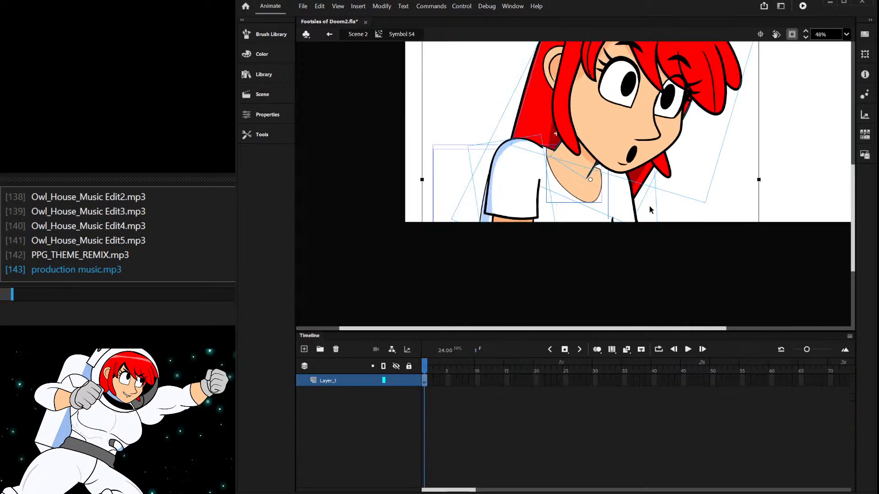
{"action": "left_click", "coordinate": [593, 202]}
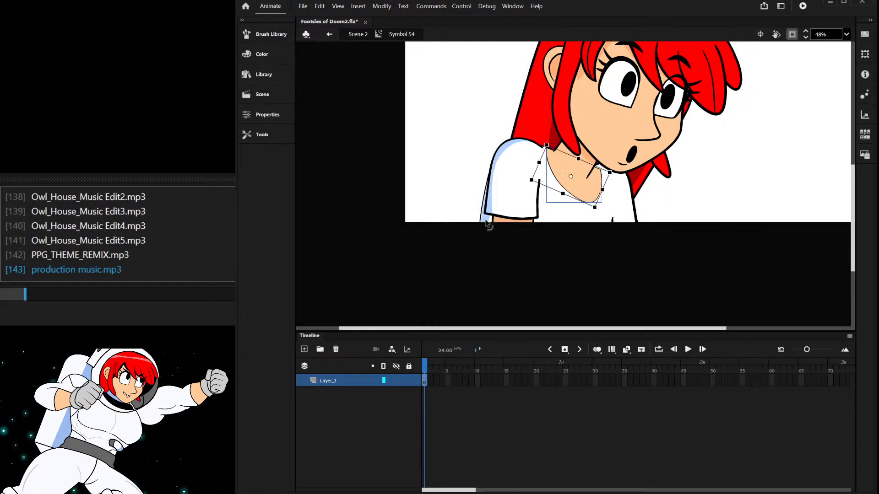
{"action": "left_click_drag", "start_coordinate": [487, 235], "coordinate": [487, 237]}
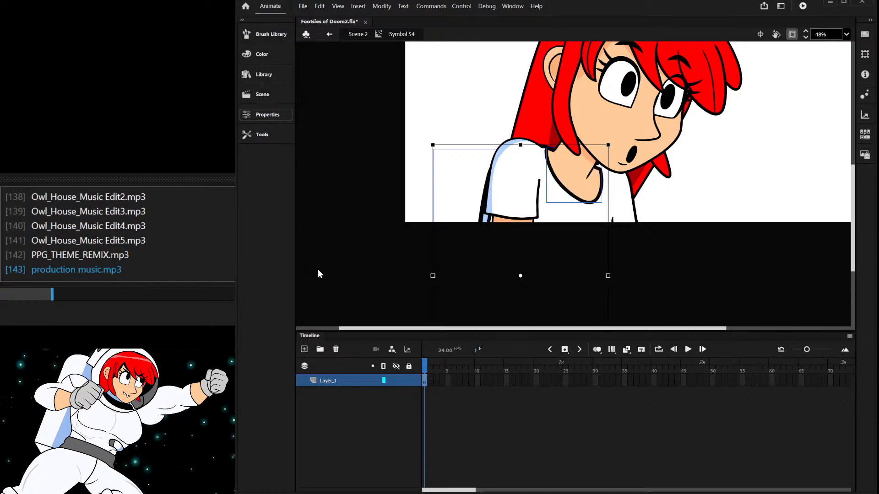
{"action": "left_click", "coordinate": [359, 227]}
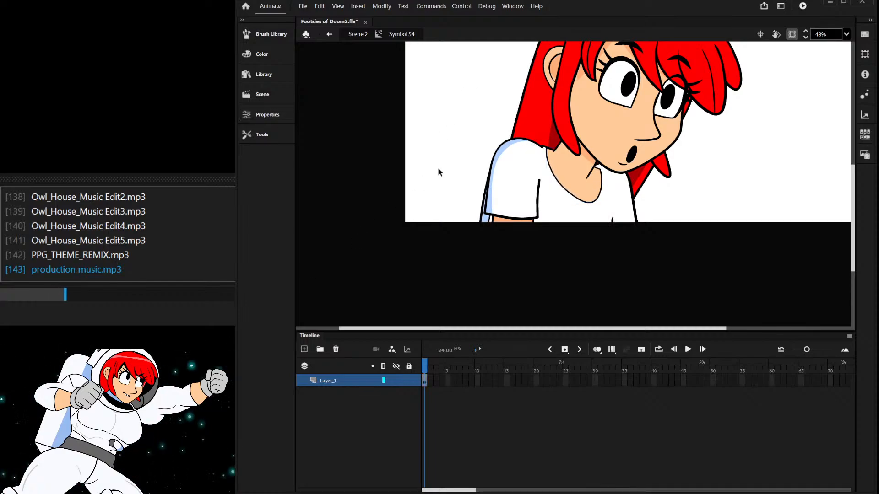
{"action": "key", "text": "ctrl+minus"}
{"action": "double_click", "coordinate": [637, 87]}
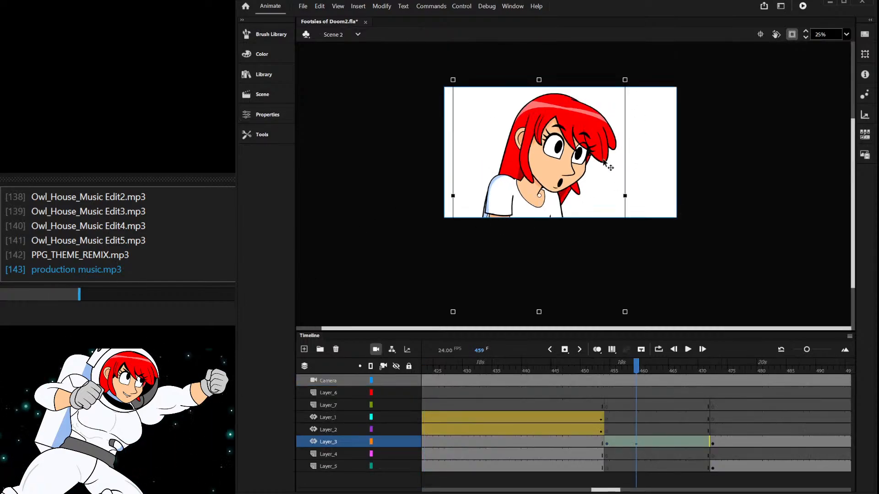
- Move the tween's enlarged keyframe from frame 459 to 471 and lower the character at frame 454 until only her upper head shows
{"action": "left_click", "coordinate": [634, 444]}
{"action": "left_click", "coordinate": [708, 446]}
{"action": "left_click_drag", "start_coordinate": [706, 369], "coordinate": [606, 380]}
{"action": "left_click", "coordinate": [576, 124]}
{"action": "left_click_drag", "start_coordinate": [571, 161], "coordinate": [581, 207]}
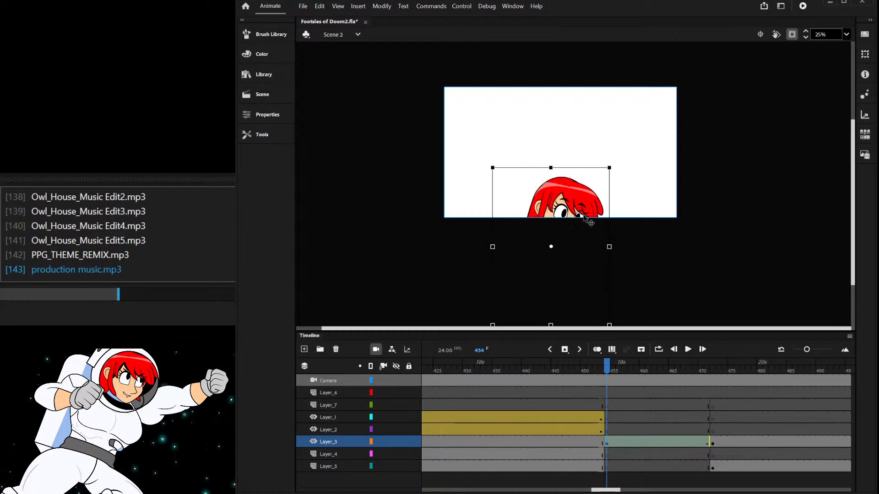
- At frame 471, raise and enlarge the character so she fills the stage, and preview the rise
{"action": "left_click_drag", "start_coordinate": [617, 370], "coordinate": [707, 369]}
{"action": "left_click_drag", "start_coordinate": [600, 208], "coordinate": [595, 147]}
{"action": "left_click_drag", "start_coordinate": [629, 72], "coordinate": [638, 55]}
{"action": "left_click", "coordinate": [624, 206]}
{"action": "left_click_drag", "start_coordinate": [691, 365], "coordinate": [696, 383]}
{"action": "key", "text": "."}
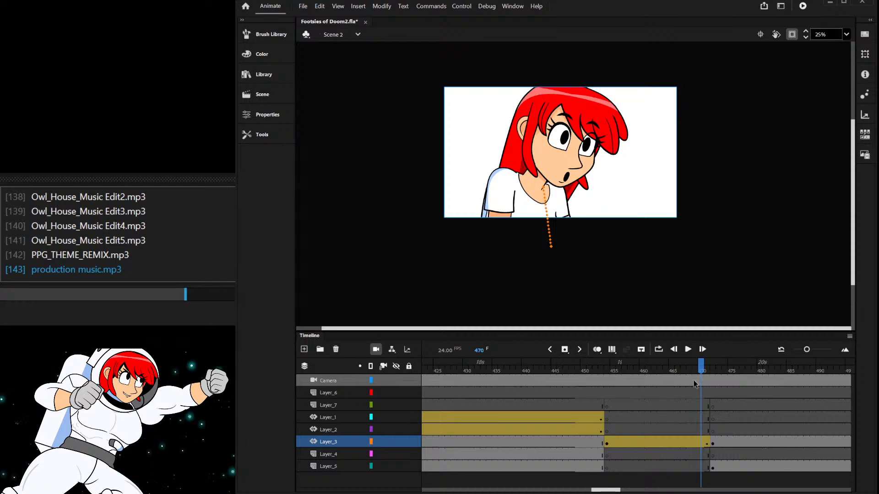
- Insert frames across all layers to lengthen the red-haired character's shot until it ends at about frame 507
{"action": "key", "text": "F5"}
{"action": "key", "text": "F5"}
{"action": "key", "text": "F5"}
{"action": "key", "text": "F5"}
{"action": "key", "text": "F5"}
{"action": "key", "text": "F5"}
{"action": "key", "text": "F5"}
{"action": "key", "text": "F5"}
{"action": "key", "text": "F5"}
{"action": "key", "text": "F5"}
{"action": "key", "text": "F5"}
{"action": "key", "text": "F5"}
{"action": "key", "text": "F5"}
{"action": "key", "text": "F5"}
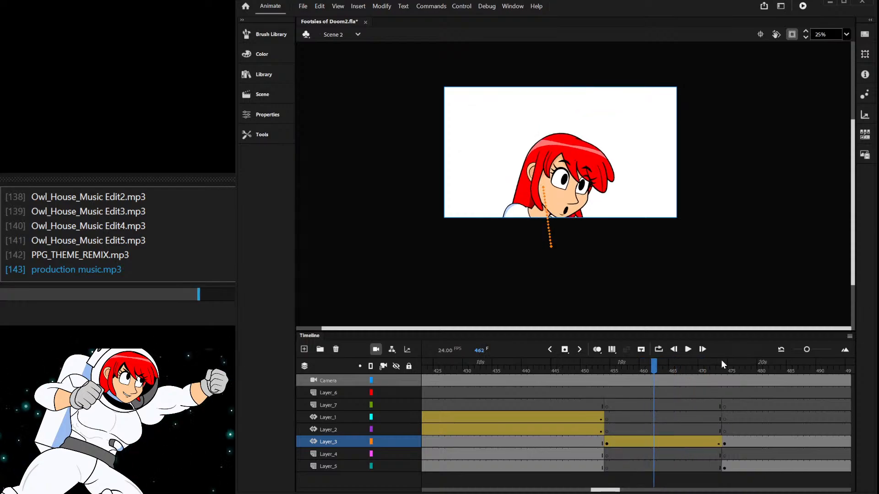
{"action": "left_click", "coordinate": [722, 362]}
{"action": "key", "text": "F5"}
{"action": "key", "text": "F5"}
{"action": "key", "text": "F5"}
{"action": "key", "text": "F5"}
{"action": "key", "text": "F5"}
{"action": "key", "text": "F5"}
{"action": "key", "text": "F5"}
{"action": "key", "text": "F5"}
{"action": "mouse_move", "coordinate": [740, 366]}
{"action": "left_mouse_down"}
{"action": "mouse_move", "coordinate": [804, 369]}
{"action": "mouse_move", "coordinate": [761, 373]}
{"action": "mouse_move", "coordinate": [742, 388]}
{"action": "mouse_move", "coordinate": [748, 380]}
{"action": "left_mouse_up"}
{"action": "key", "text": "F5"}
{"action": "key", "text": "F5"}
{"action": "key", "text": "F5"}
{"action": "key", "text": "F5"}
{"action": "key", "text": "F5"}
{"action": "key", "text": "F5"}
{"action": "key", "text": "F5"}
{"action": "key", "text": "F5"}
{"action": "key", "text": "F5"}
{"action": "key", "text": "F5"}
{"action": "key", "text": "F5"}
{"action": "key", "text": "F5"}
{"action": "key", "text": "F5"}
{"action": "key", "text": "F5"}
- Copy the sky background from Layer_5 at frame 452 into the new shot, move it down and scale it up to cover the stage
{"action": "left_click_drag", "start_coordinate": [811, 364], "coordinate": [510, 407]}
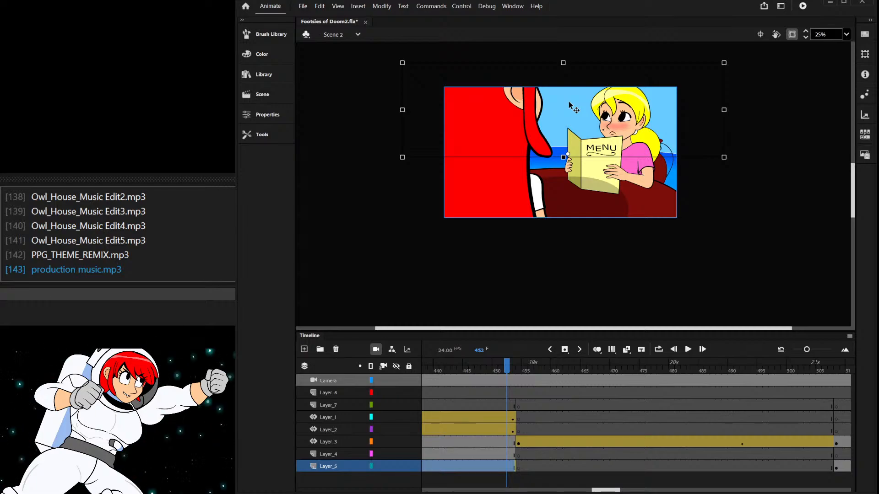
{"action": "left_click", "coordinate": [559, 464]}
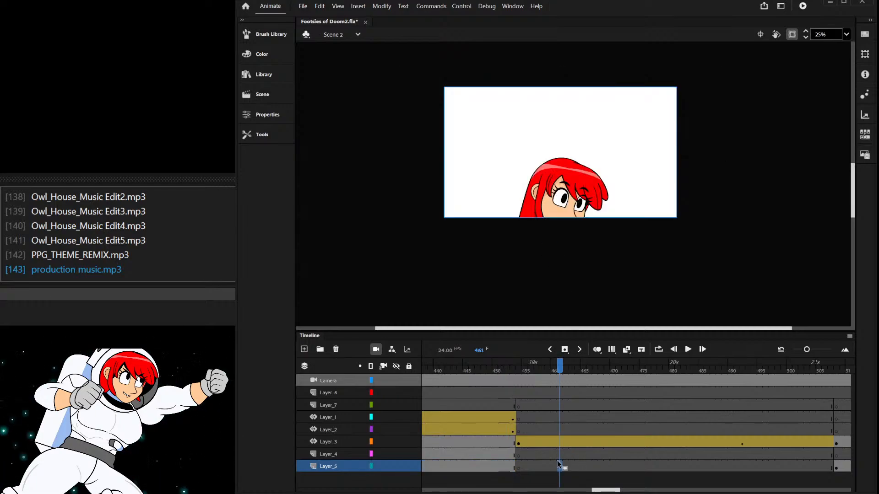
{"action": "key", "text": "ctrl+shift+v"}
{"action": "left_click_drag", "start_coordinate": [649, 137], "coordinate": [646, 202]}
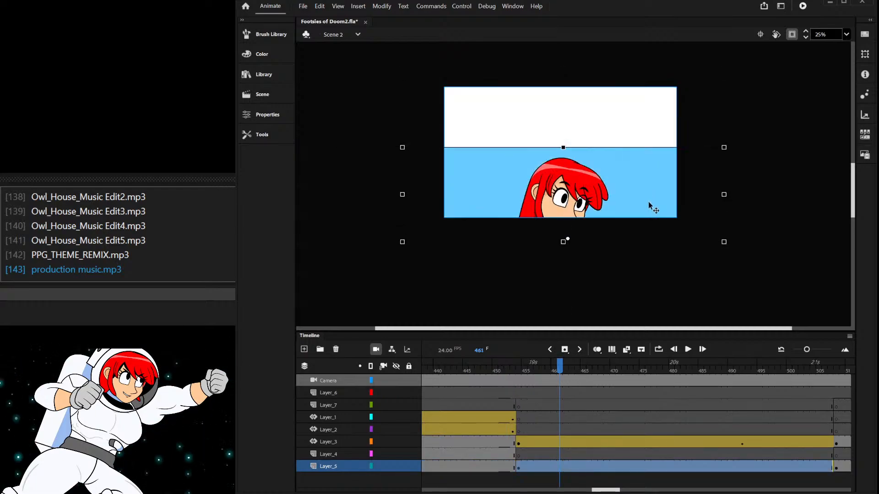
{"action": "left_click_drag", "start_coordinate": [724, 147], "coordinate": [740, 67]}
- Insert frames across all layers after frame 532 to extend the foot shot to frame 559
{"action": "left_click_drag", "start_coordinate": [627, 369], "coordinate": [661, 397]}
{"action": "left_click_drag", "start_coordinate": [759, 464], "coordinate": [786, 293]}
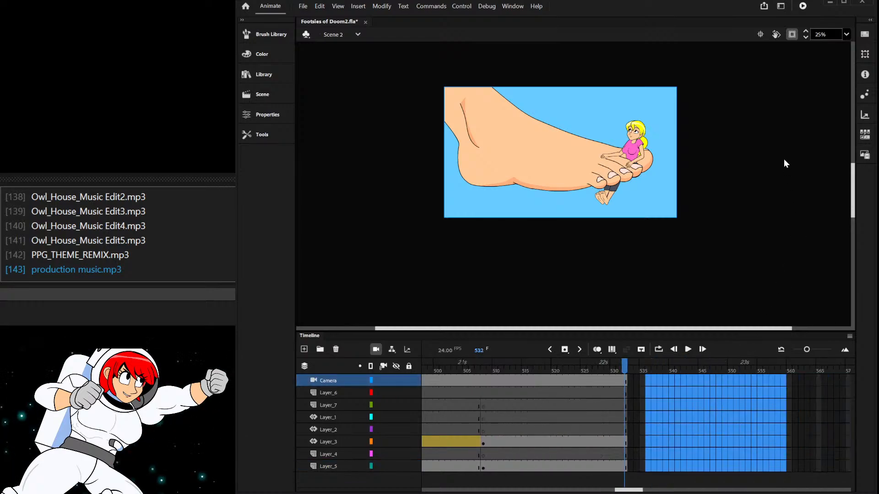
{"action": "key", "text": "F5"}
{"action": "left_click_drag", "start_coordinate": [646, 368], "coordinate": [509, 364]}
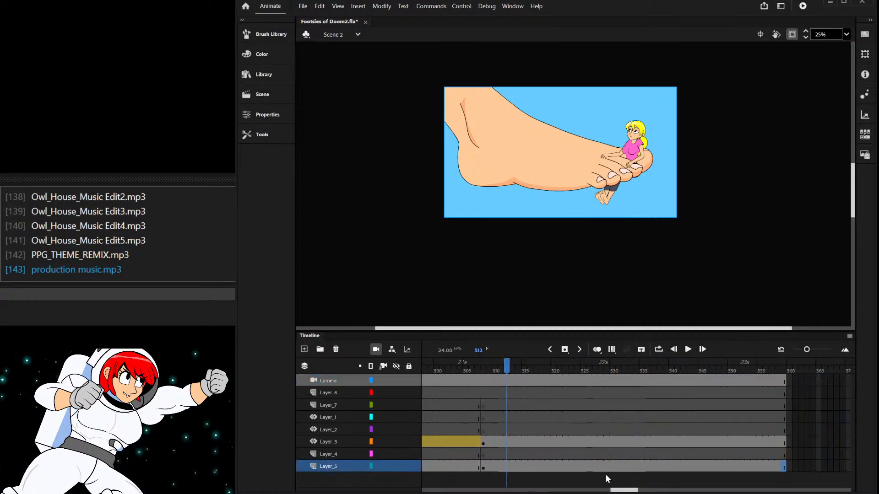
- Delete the white arrow from the "FIVE YEARS AGO..." title card on Layer_1 at frame 1
{"action": "left_click_drag", "start_coordinate": [623, 490], "coordinate": [430, 462]}
{"action": "left_click_drag", "start_coordinate": [443, 369], "coordinate": [425, 370]}
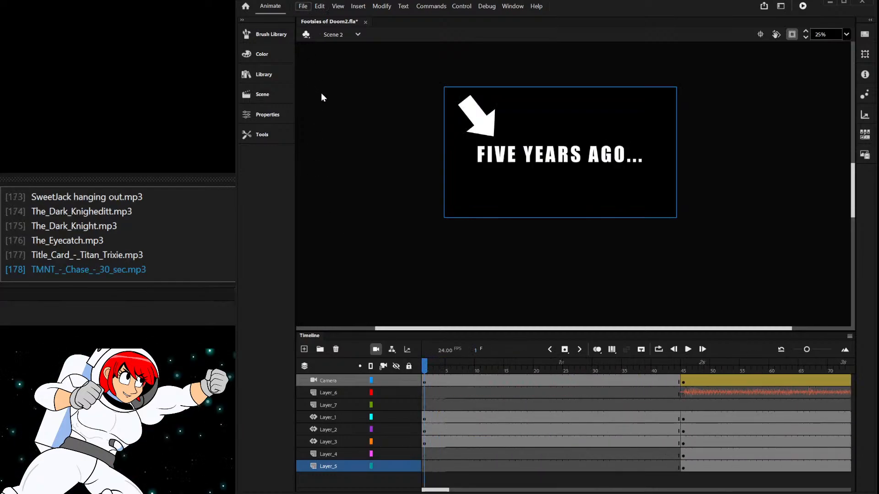
{"action": "left_click", "coordinate": [482, 129]}
{"action": "key", "text": "Delete"}
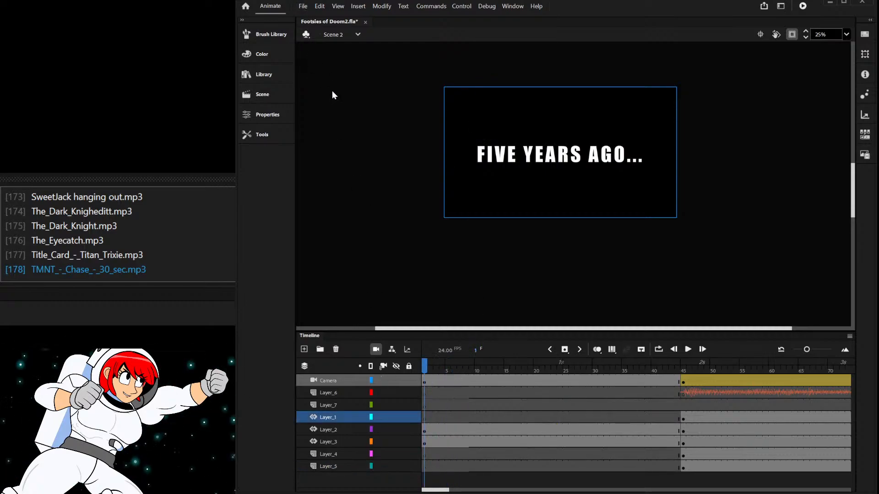
- Review Scene 2 on the timeline and in a test movie, and return to Layer_6 at frame 494
{"action": "key", "text": "Return"}
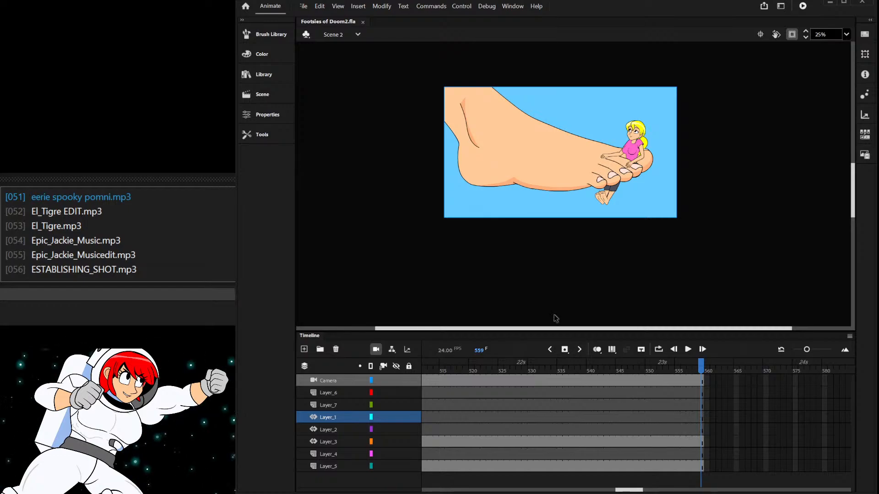
{"action": "left_click_drag", "start_coordinate": [669, 369], "coordinate": [489, 354]}
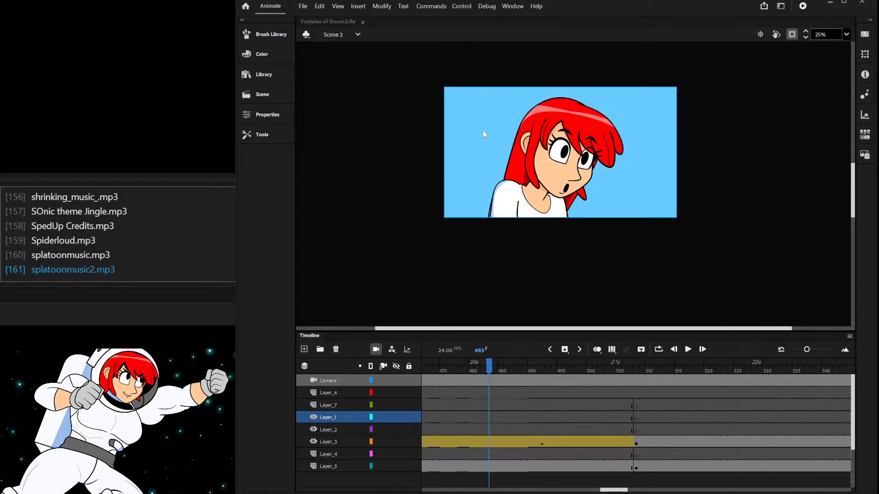
{"action": "key", "text": "ctrl+alt+Return"}
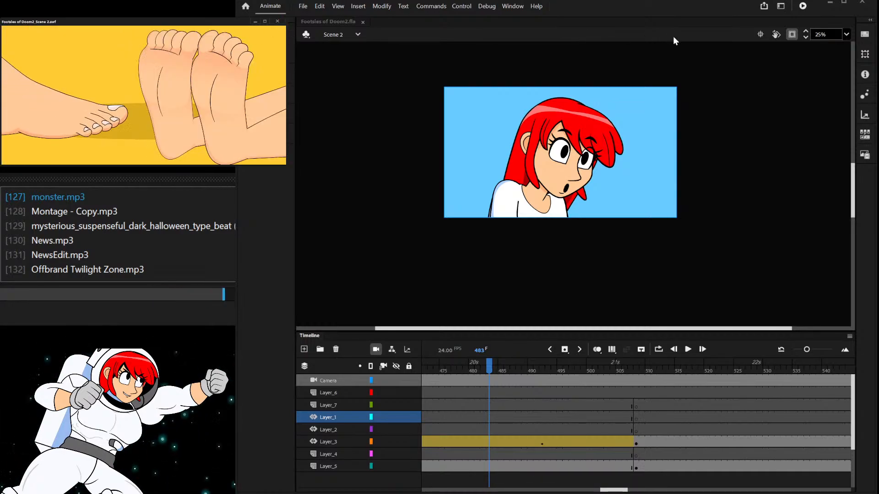
{"action": "key", "text": "ctrl+w"}
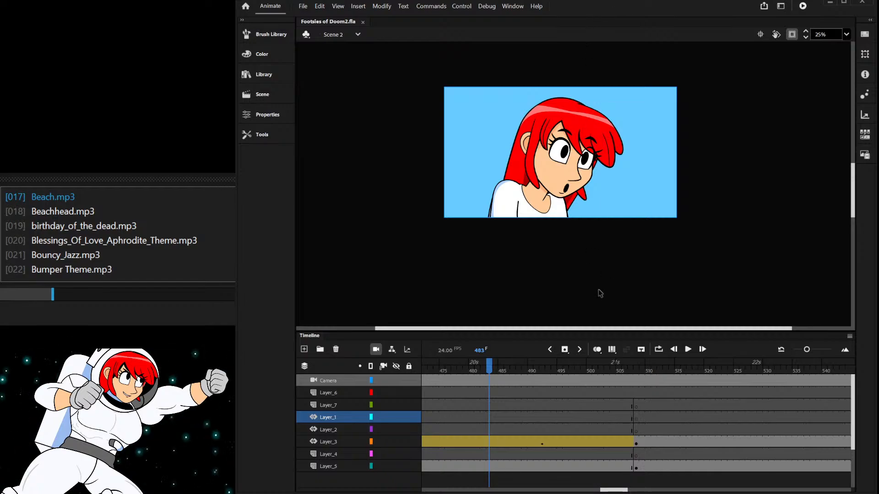
{"action": "left_click", "coordinate": [555, 393]}
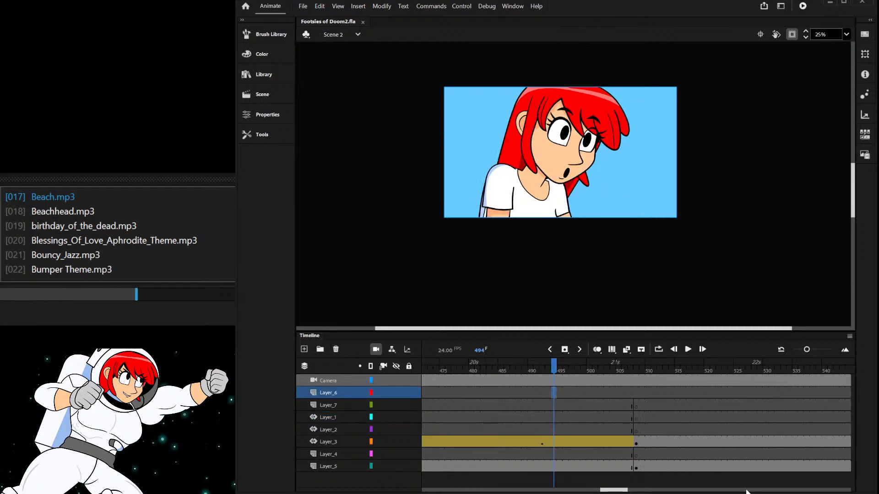